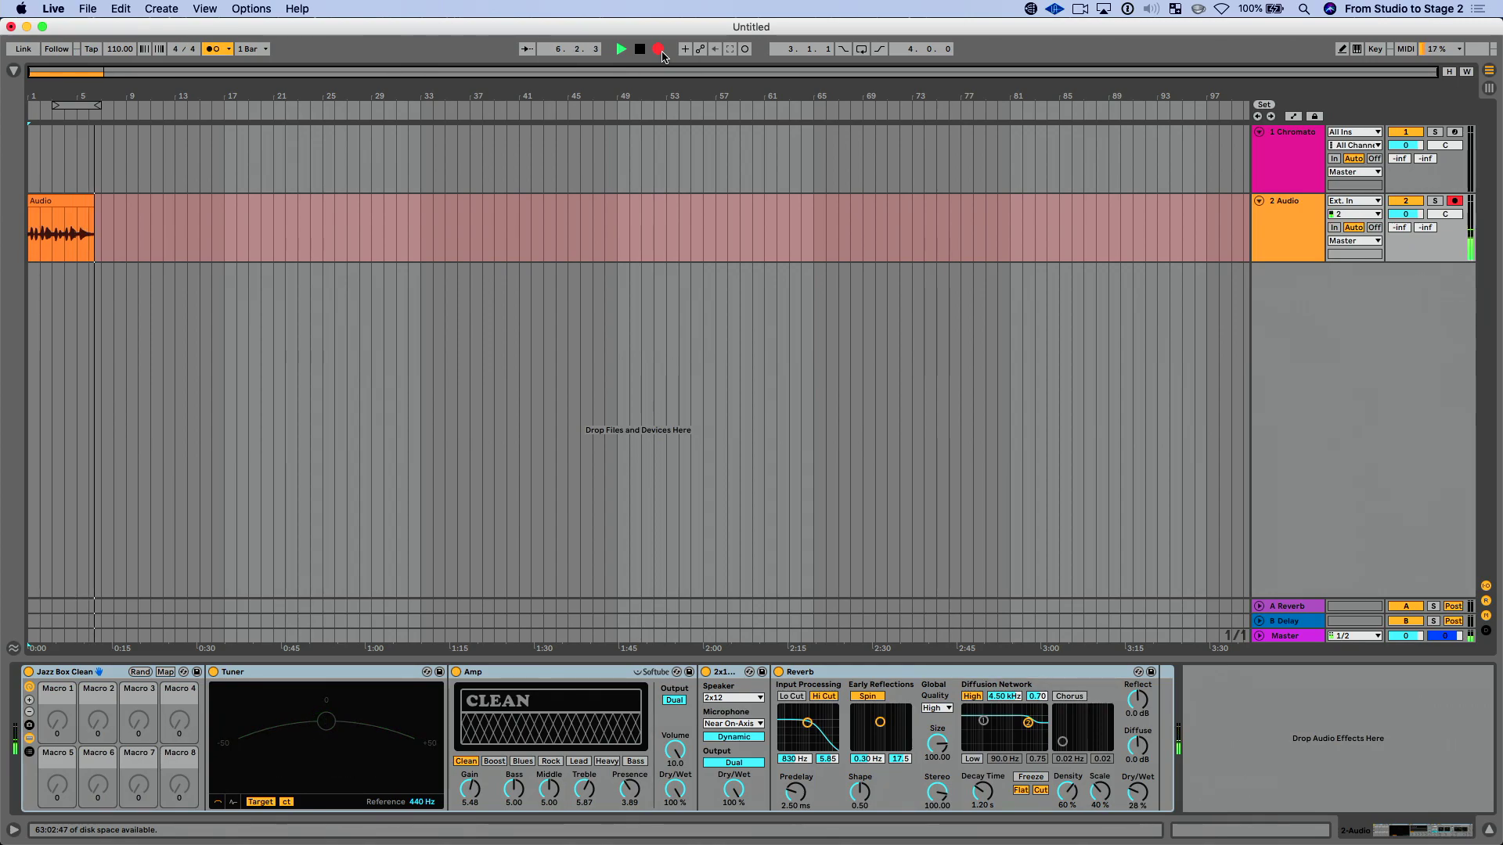
- Stop the running recording and show the take lanes of the 2 Audio track
key("space")
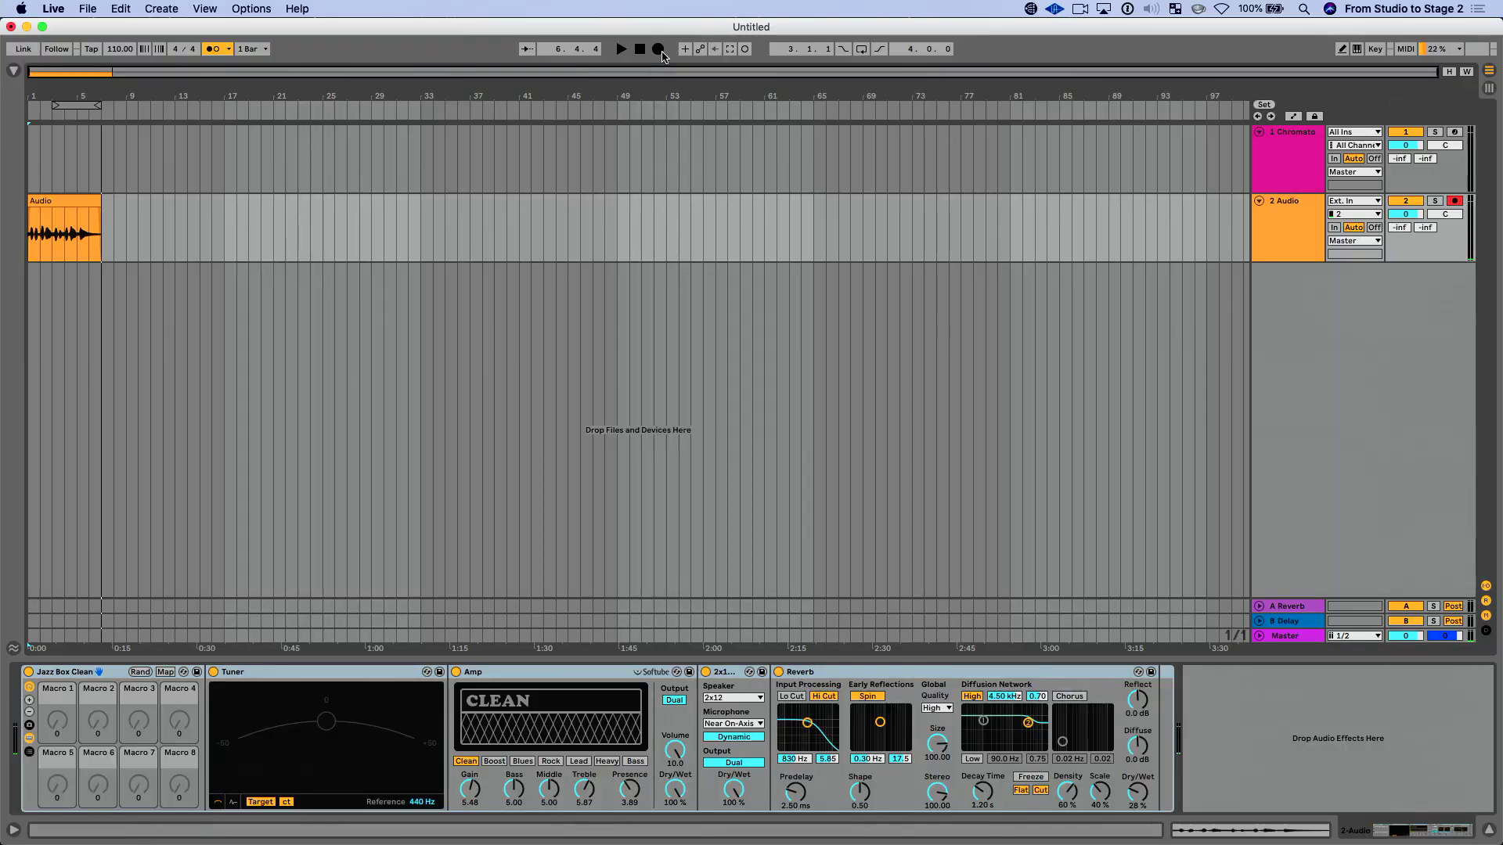
right_click(1274, 241)
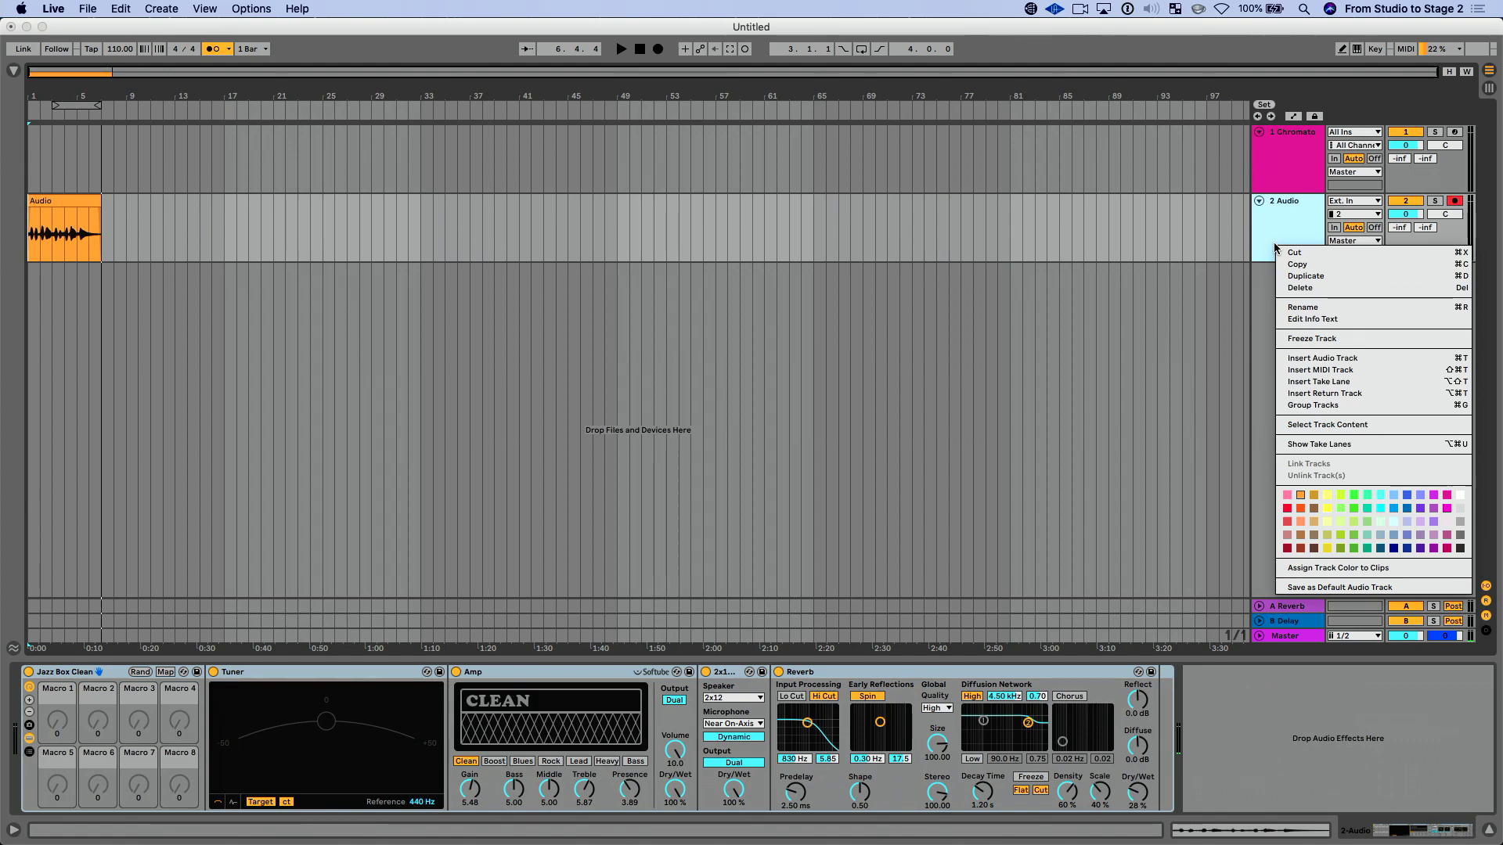
left_click(1340, 440)
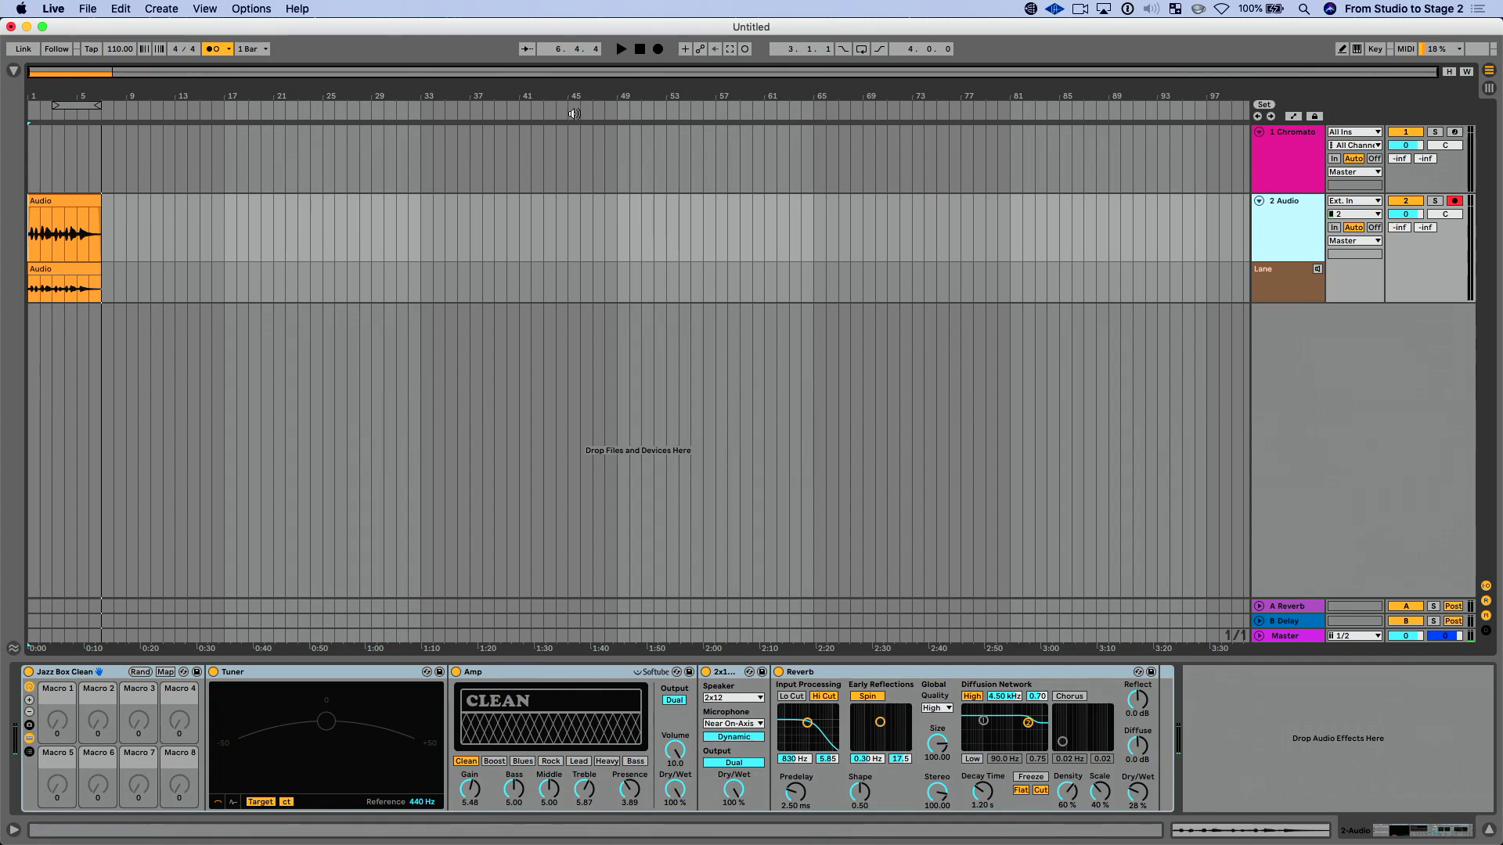
- Record a second take on the 2 Audio track from the start of the arrangement
left_click(639, 49)
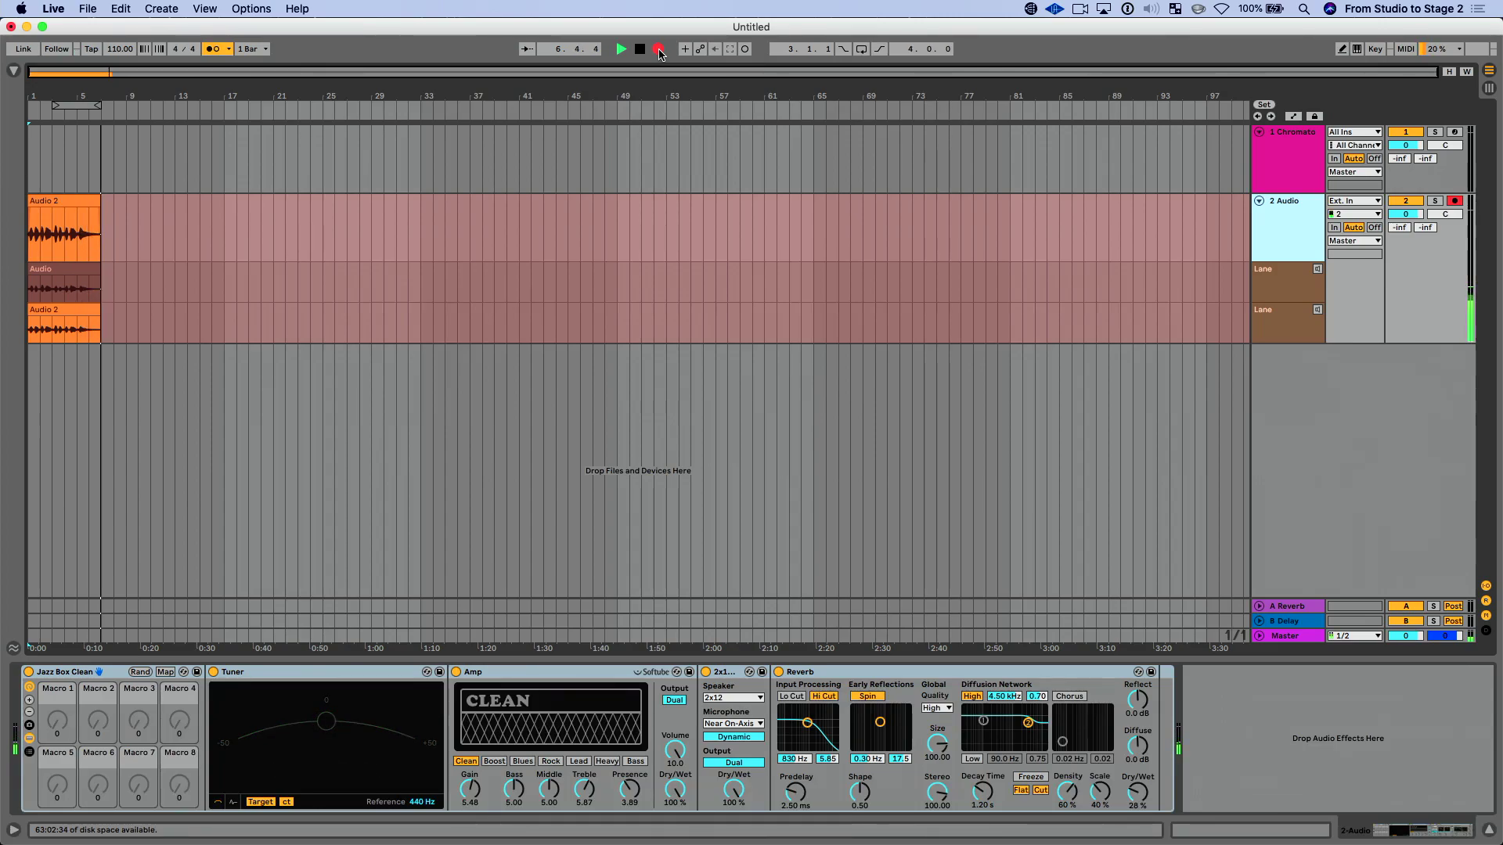
left_click(658, 50)
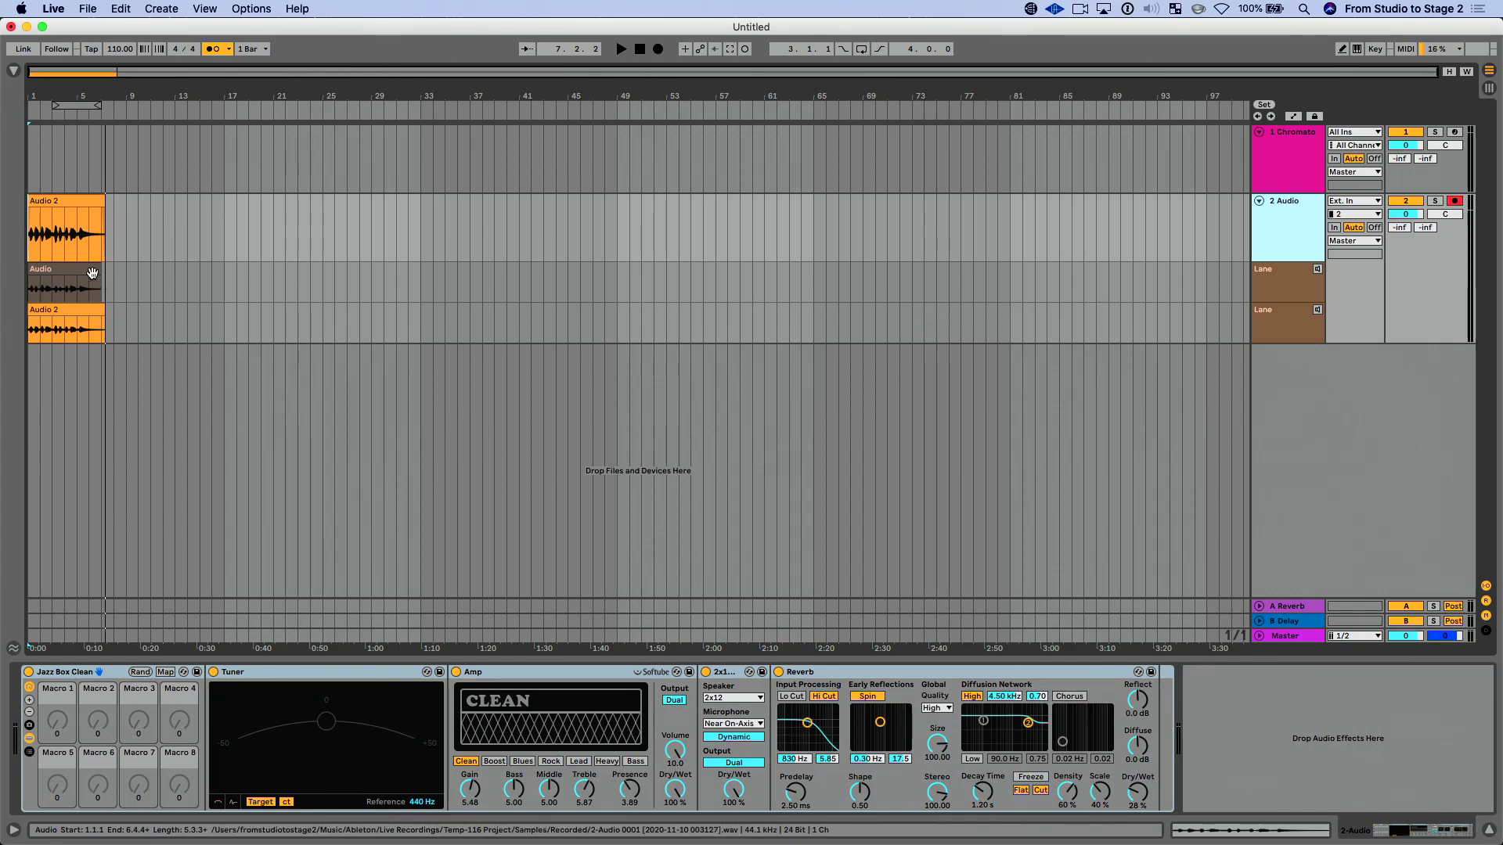
- Make the whole first take the main take of the 2 Audio track and switch back to the second take
left_click(137, 271)
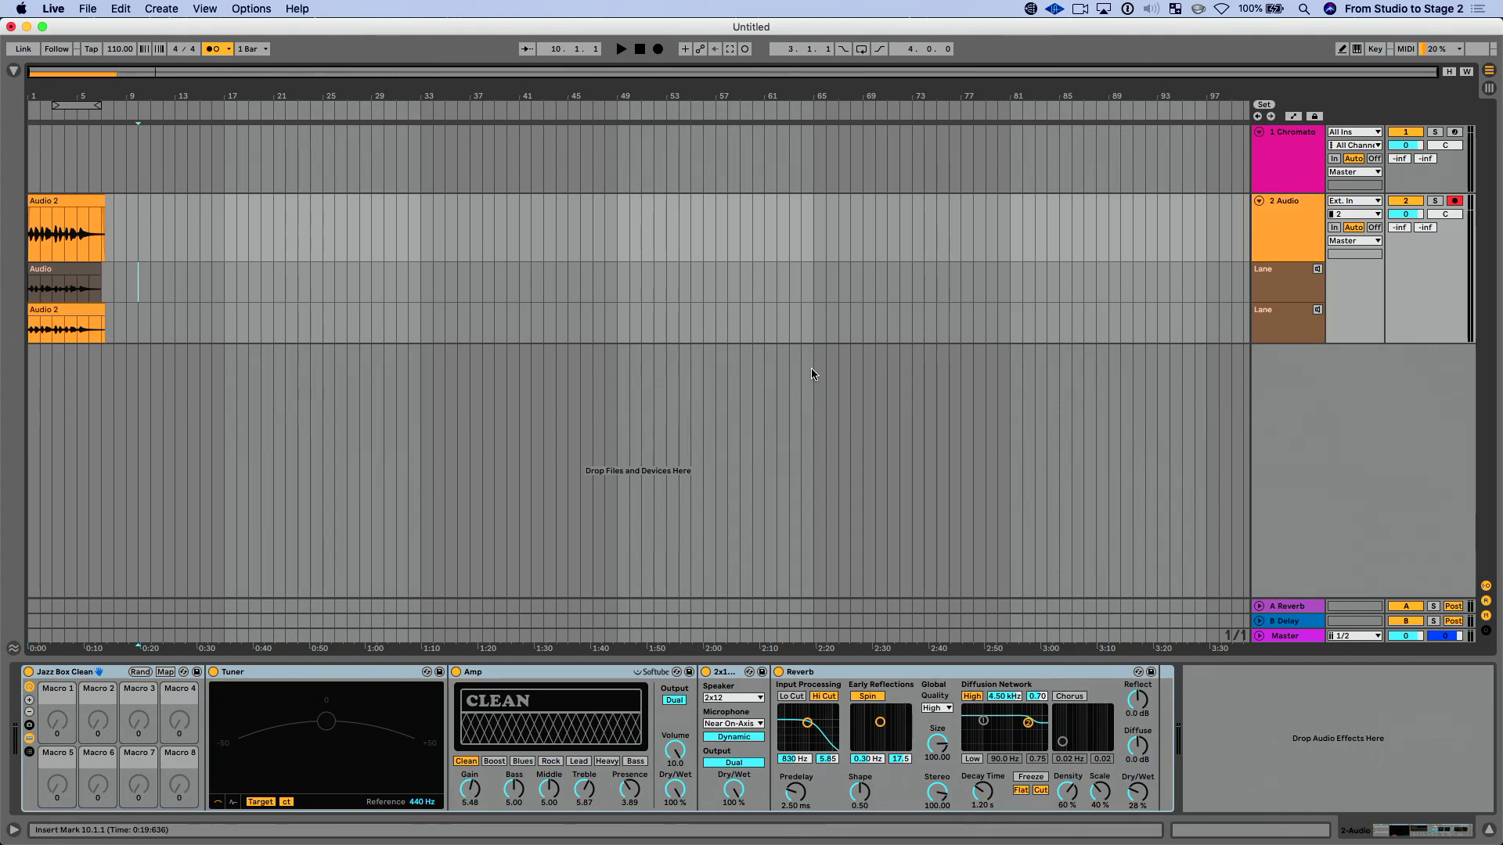
left_click(1260, 271)
key("super+Return")
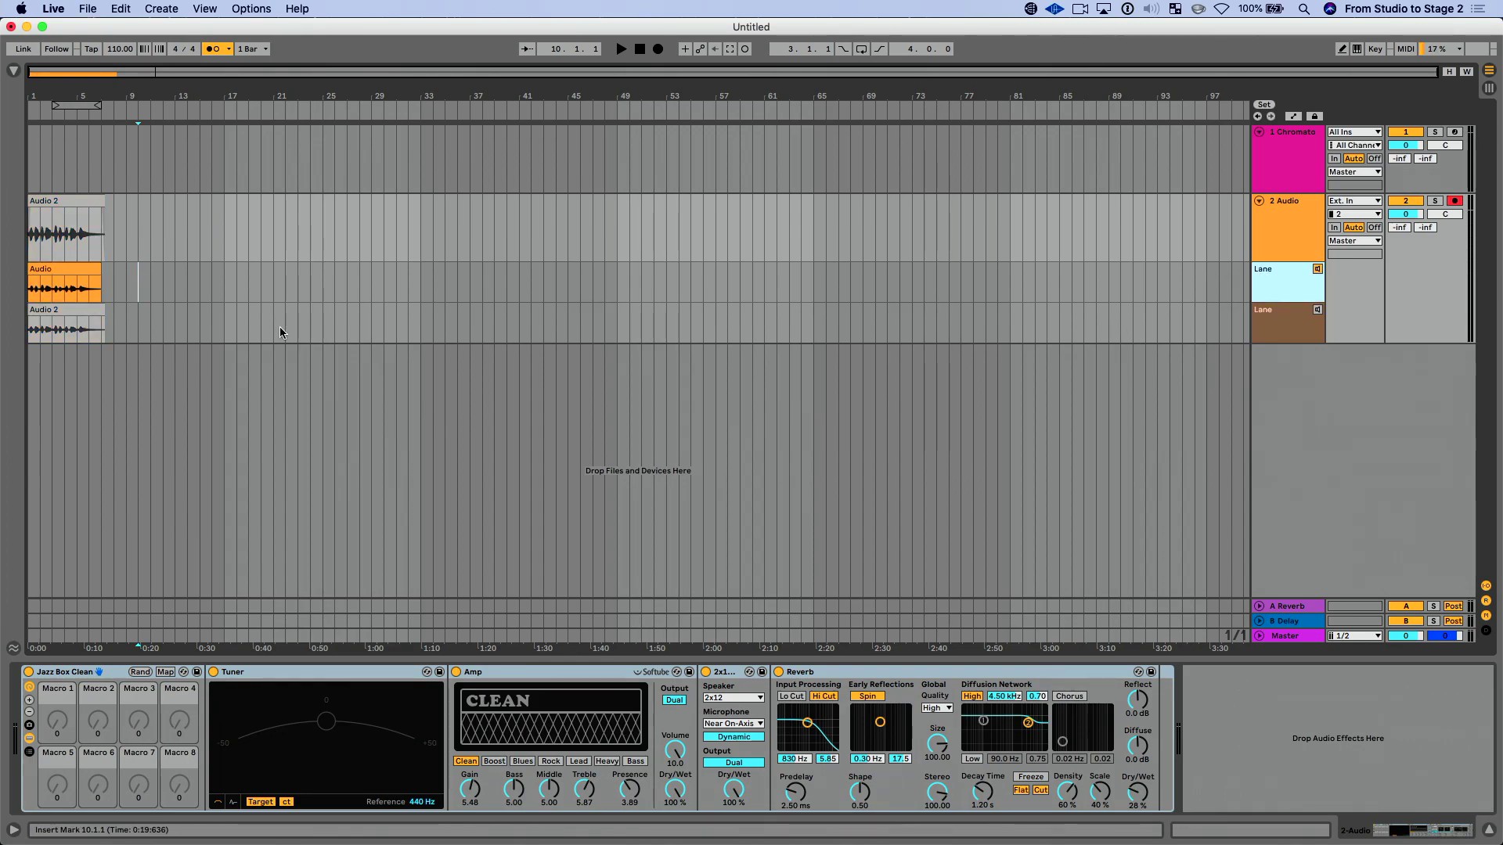
left_click(1281, 313)
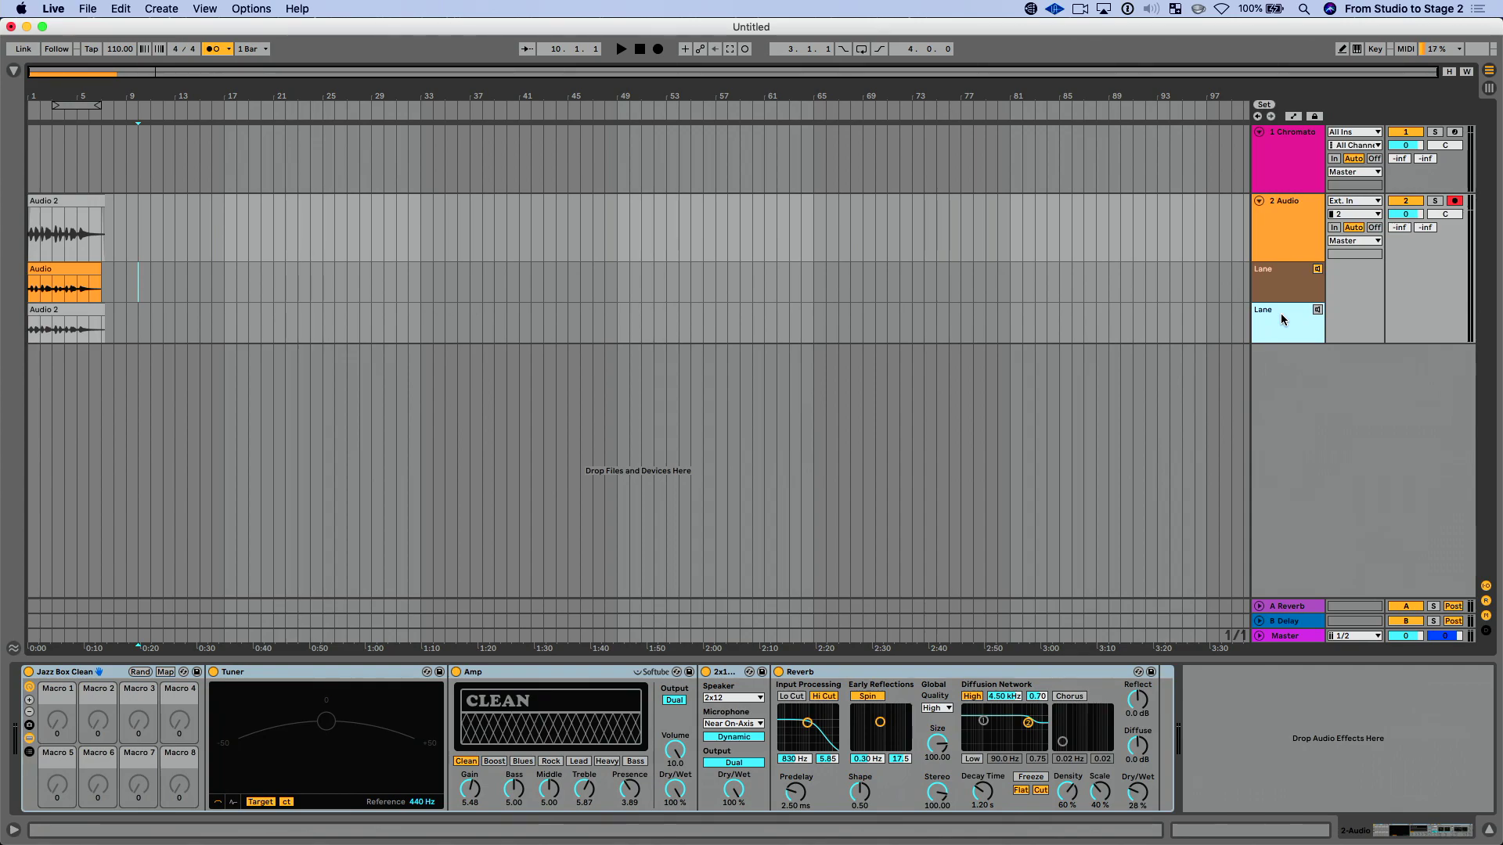
key("super+Return")
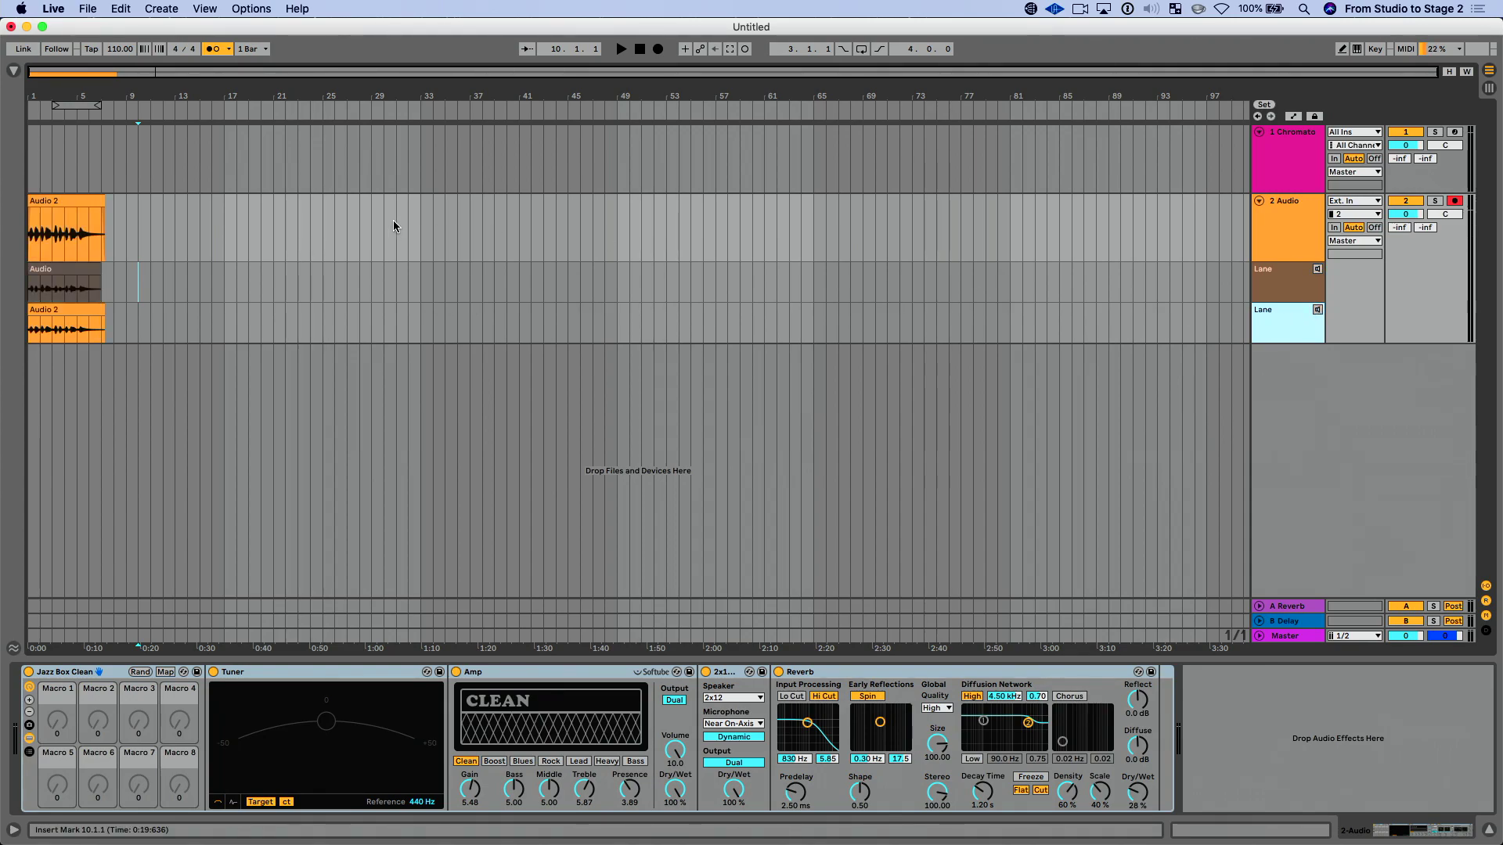
- Copy the first take's sections 2.1.1–3.1.1, 3.3.1–3.4.1 and 4.3.1–5.2.1 into the main lane of the 2 Audio track
key("w")
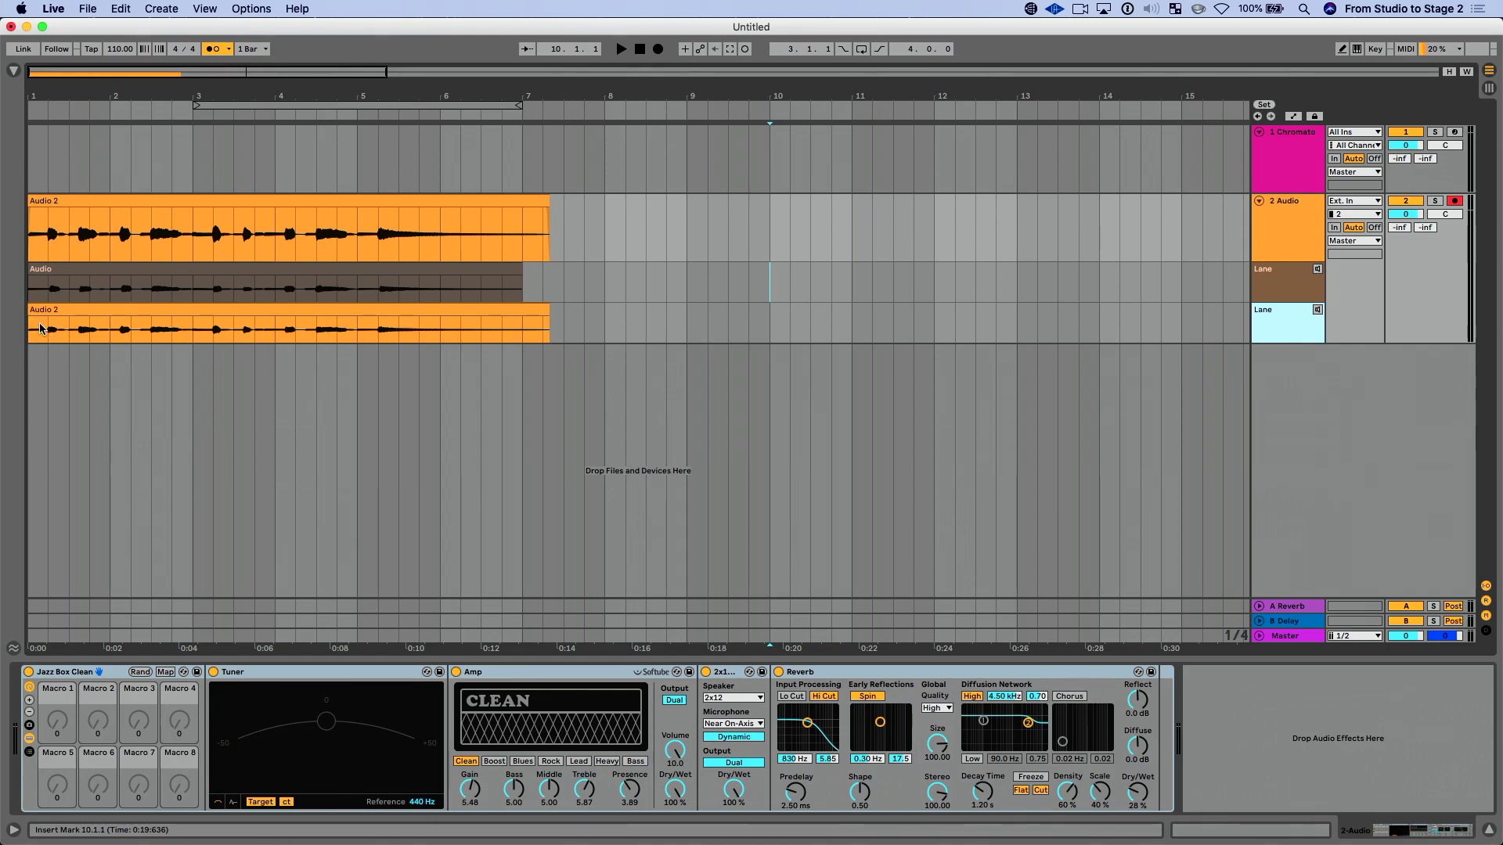
left_click_drag(112, 291, 198, 277)
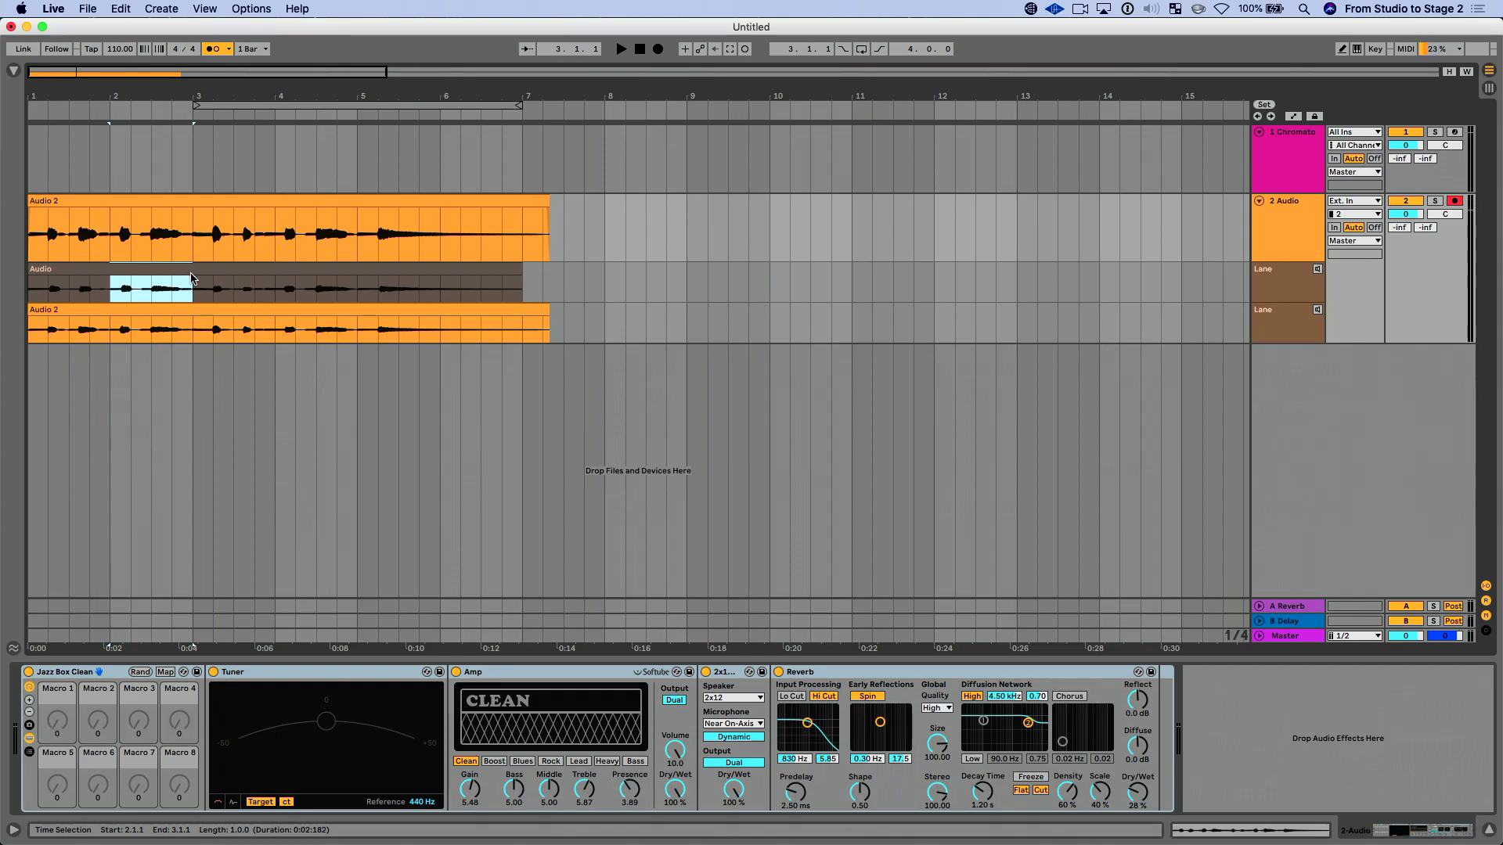
key("Return")
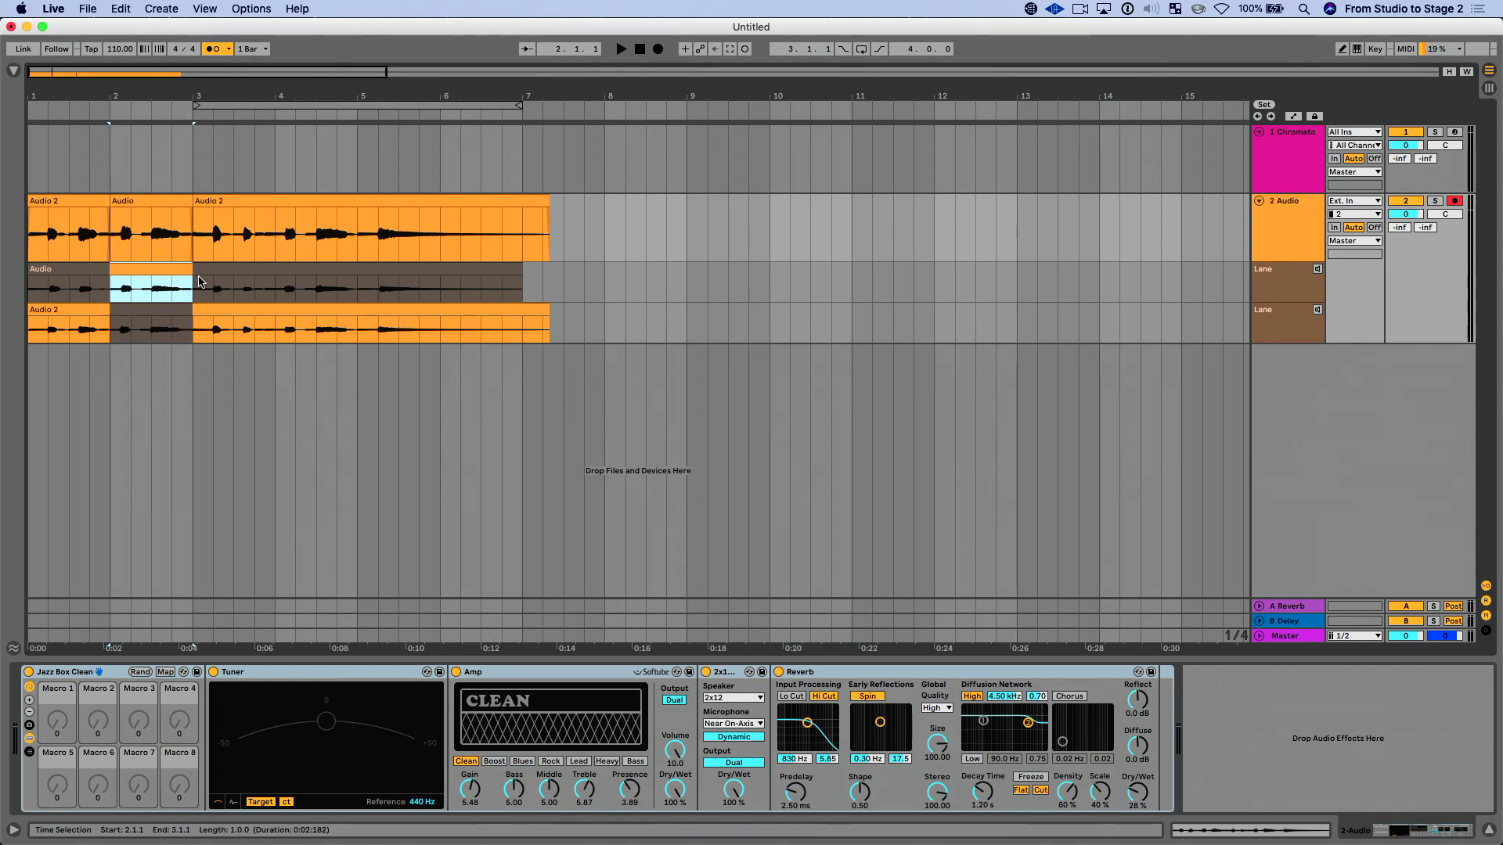
left_click(239, 292)
key("Return")
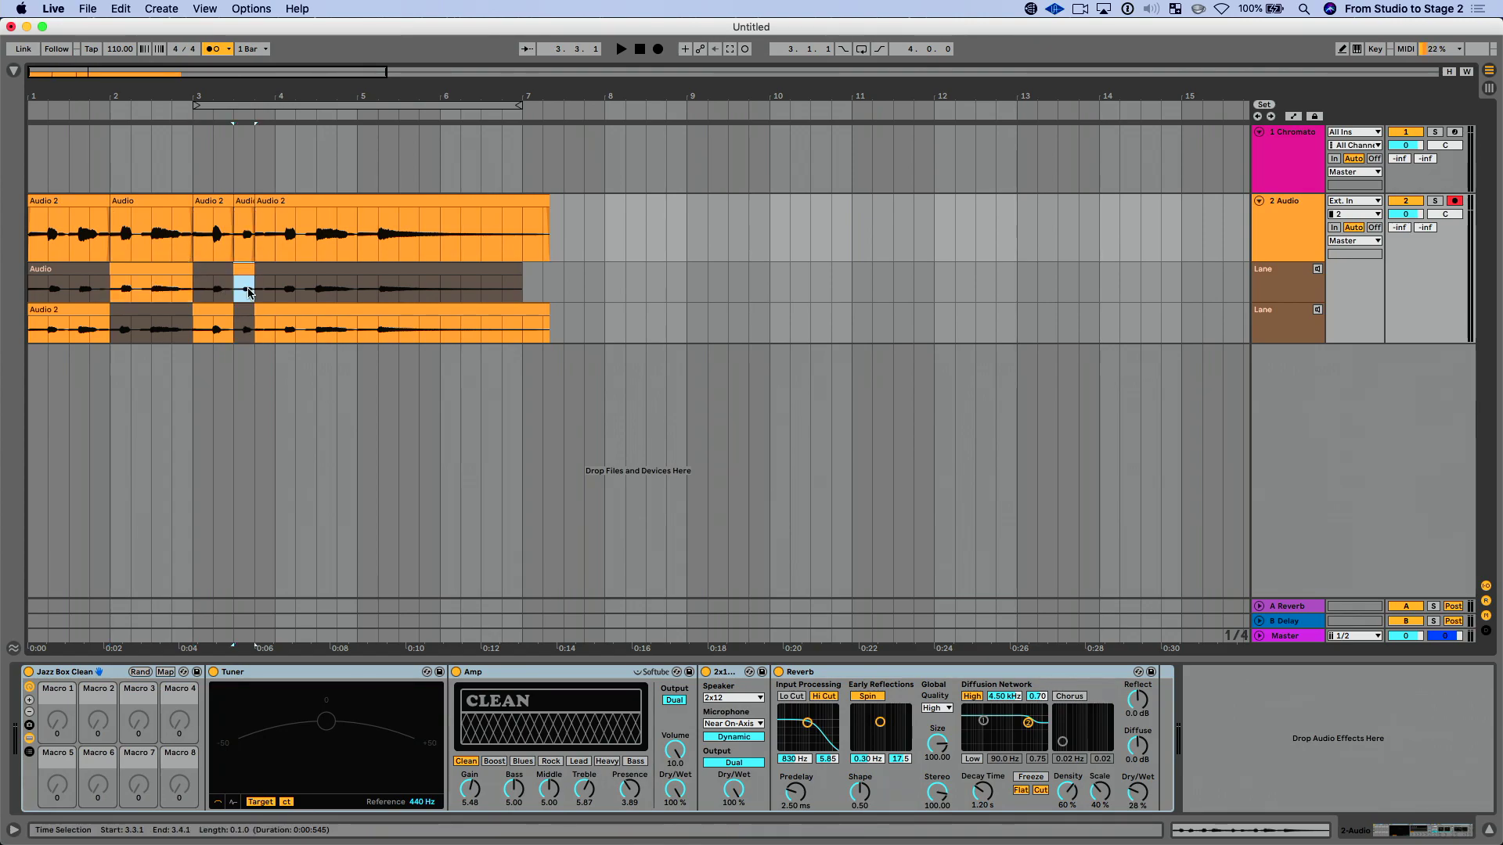
left_click_drag(315, 292, 377, 293)
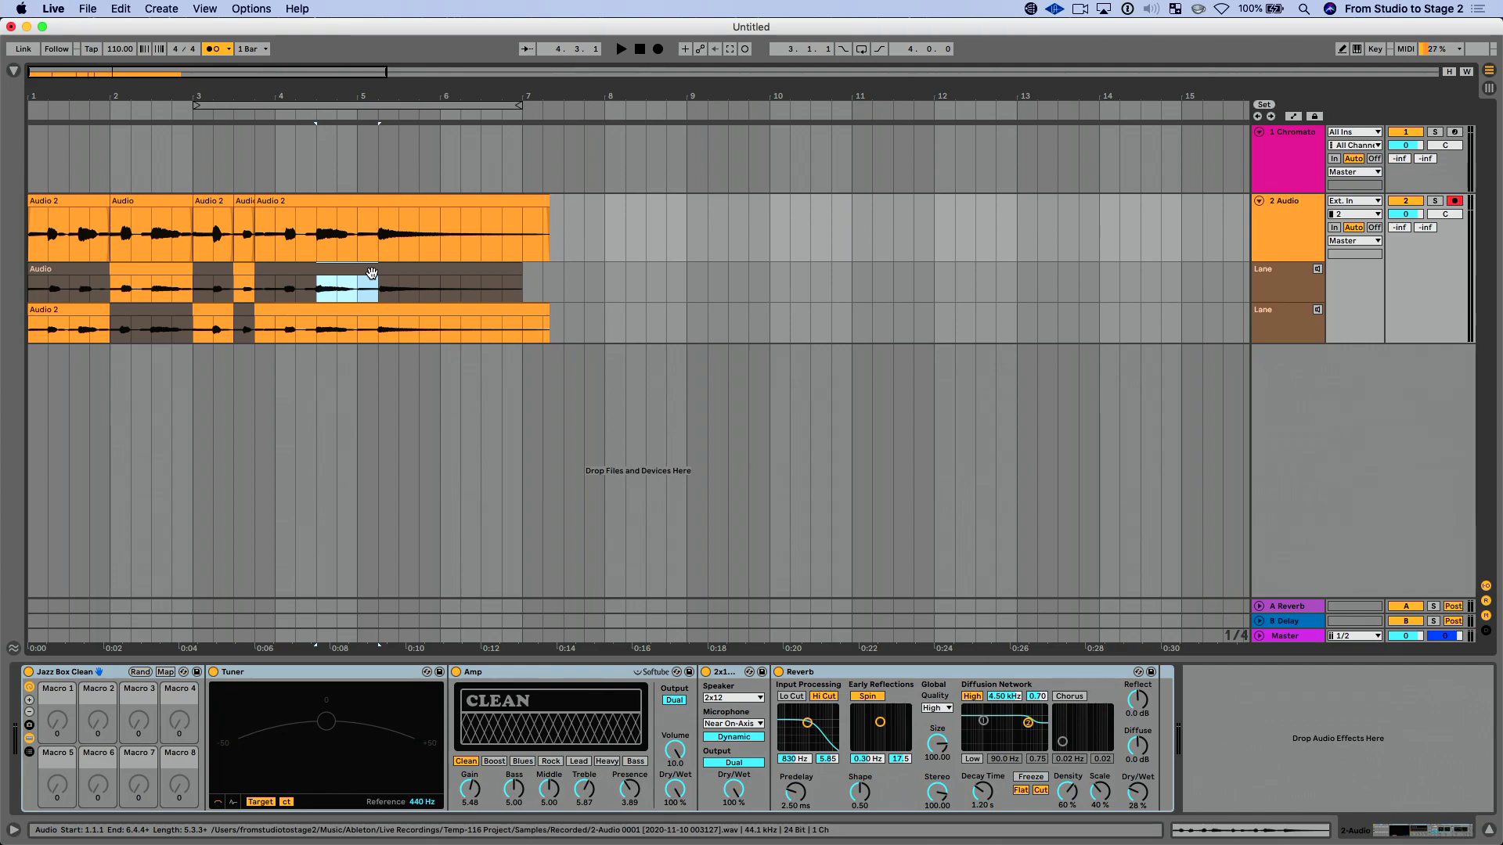
key("Return")
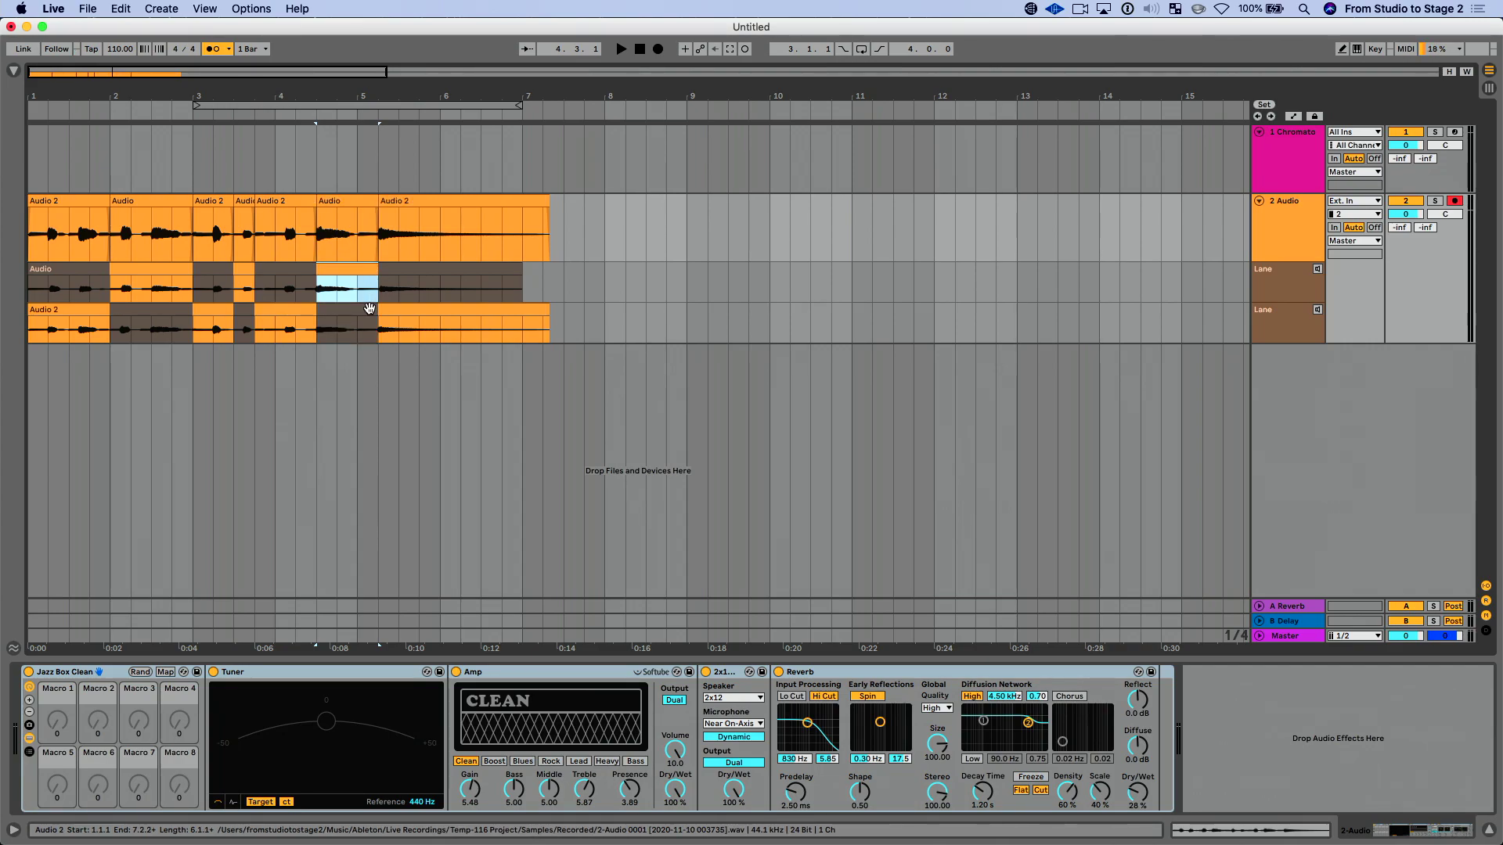
- Play back the comped 2 Audio track from the beginning and stop it
left_click(639, 50)
key("space")
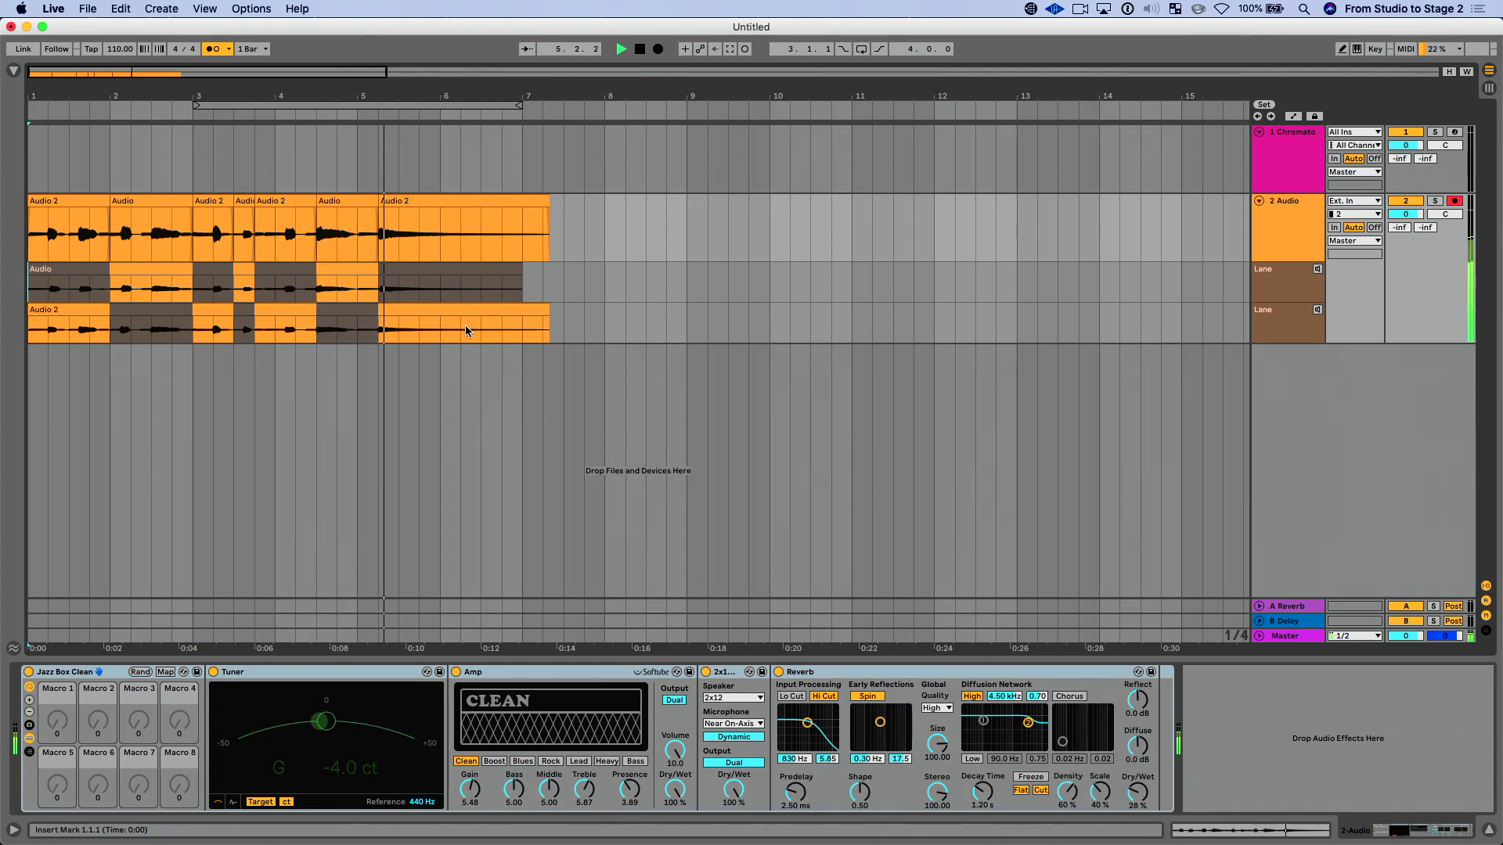
key("space")
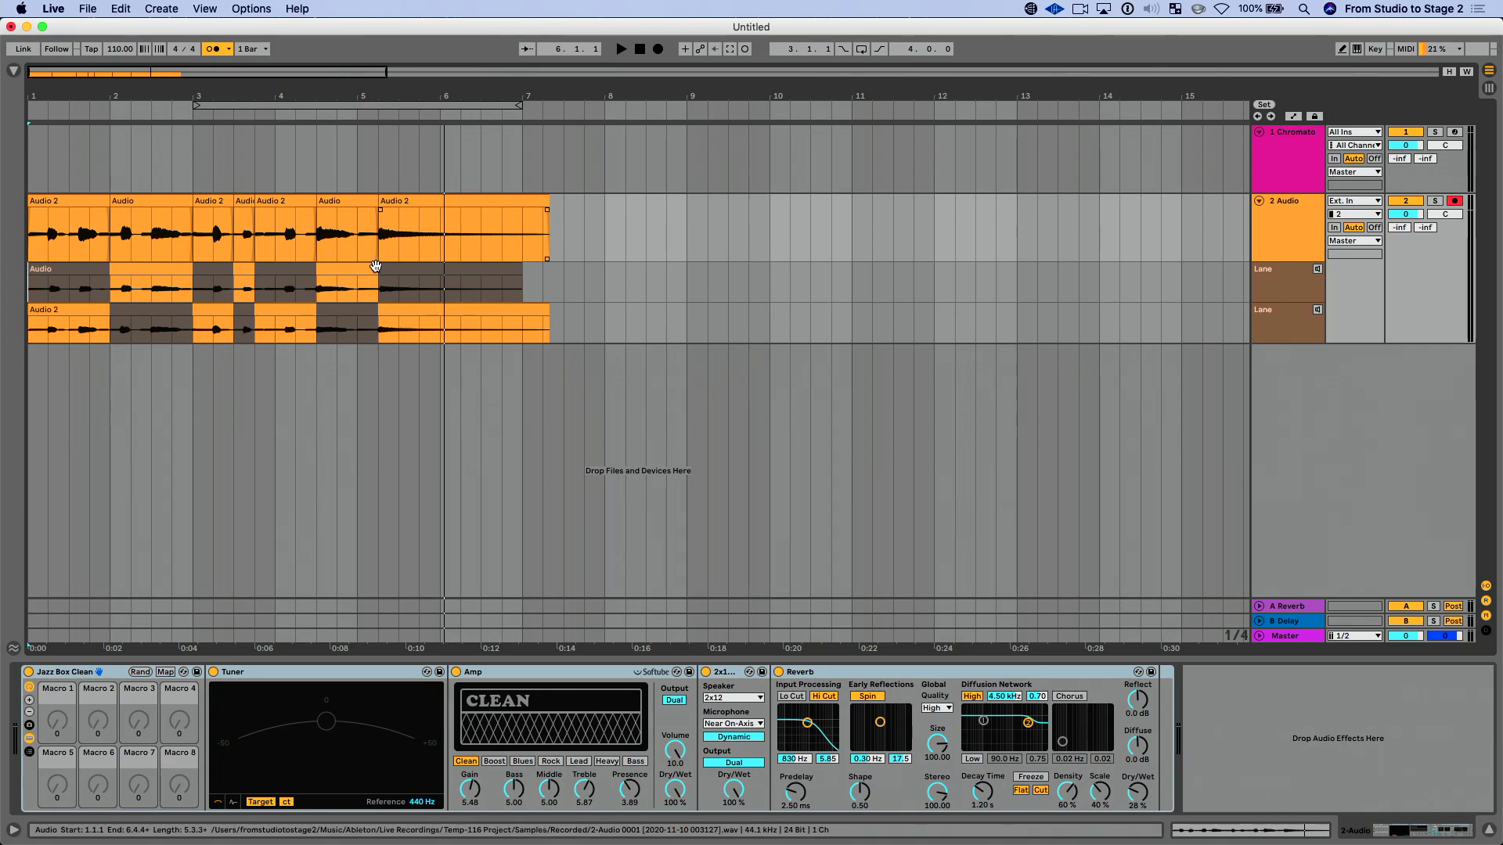
- In Draw Mode, comp the end of the 2 Audio track by alternating short sections of the two takes between bars 5 and 7
left_click(366, 270)
left_click(357, 289)
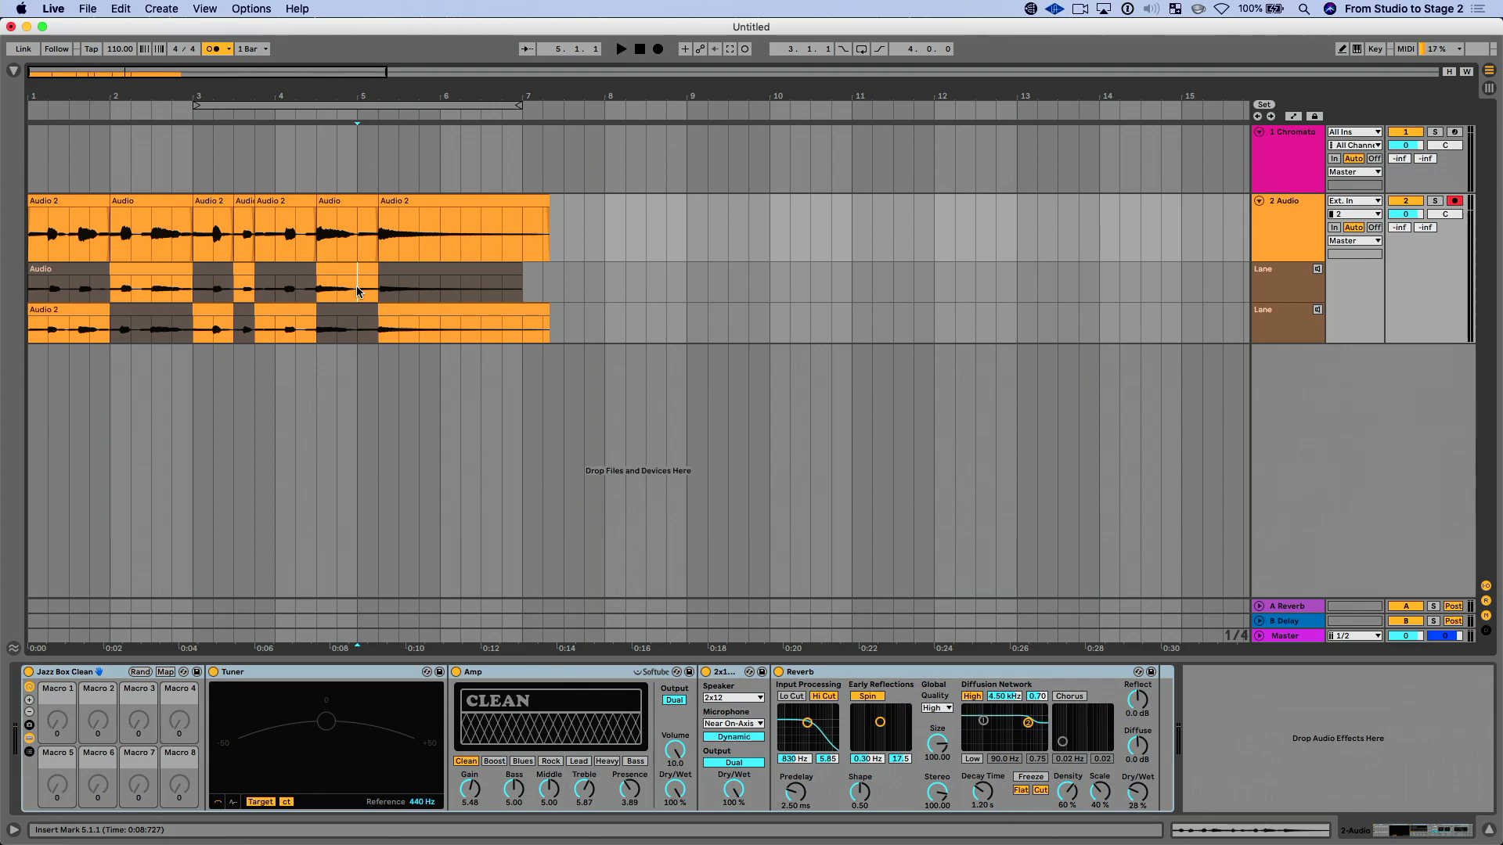
key("b")
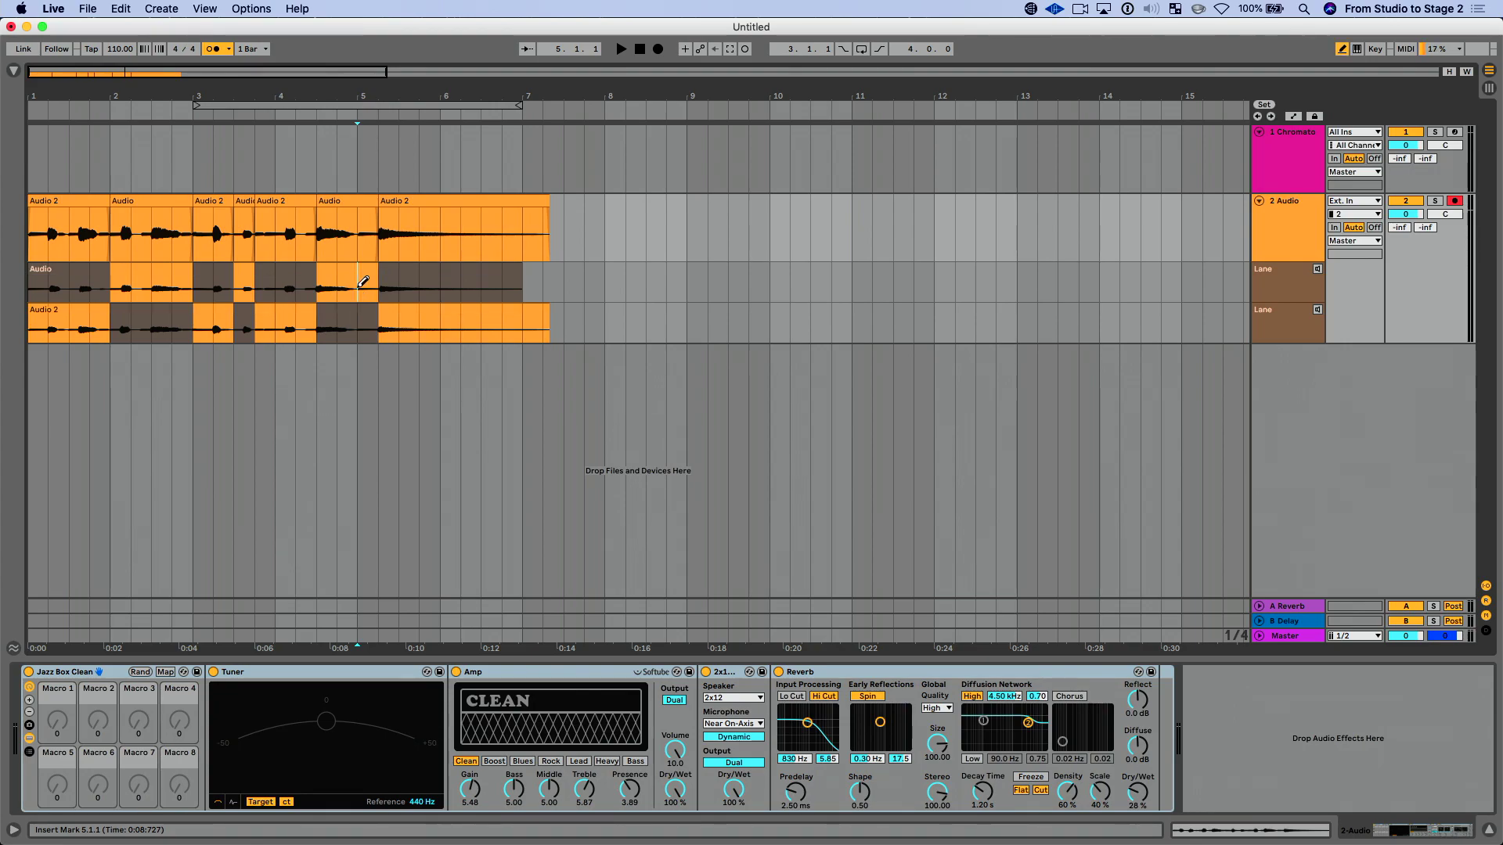
left_click_drag(433, 278, 493, 280)
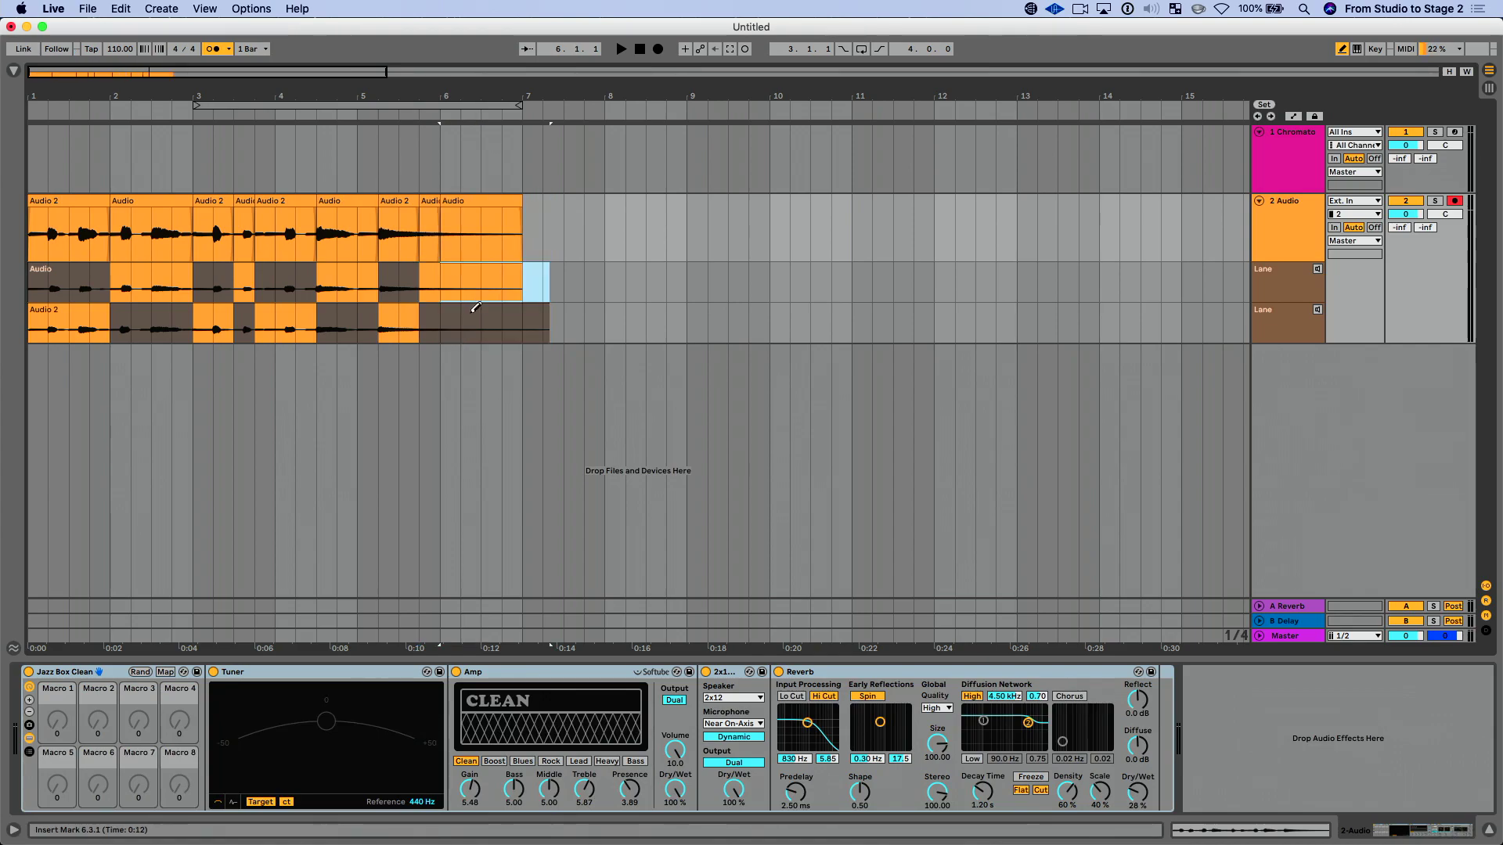
left_click(472, 313)
left_click(475, 292)
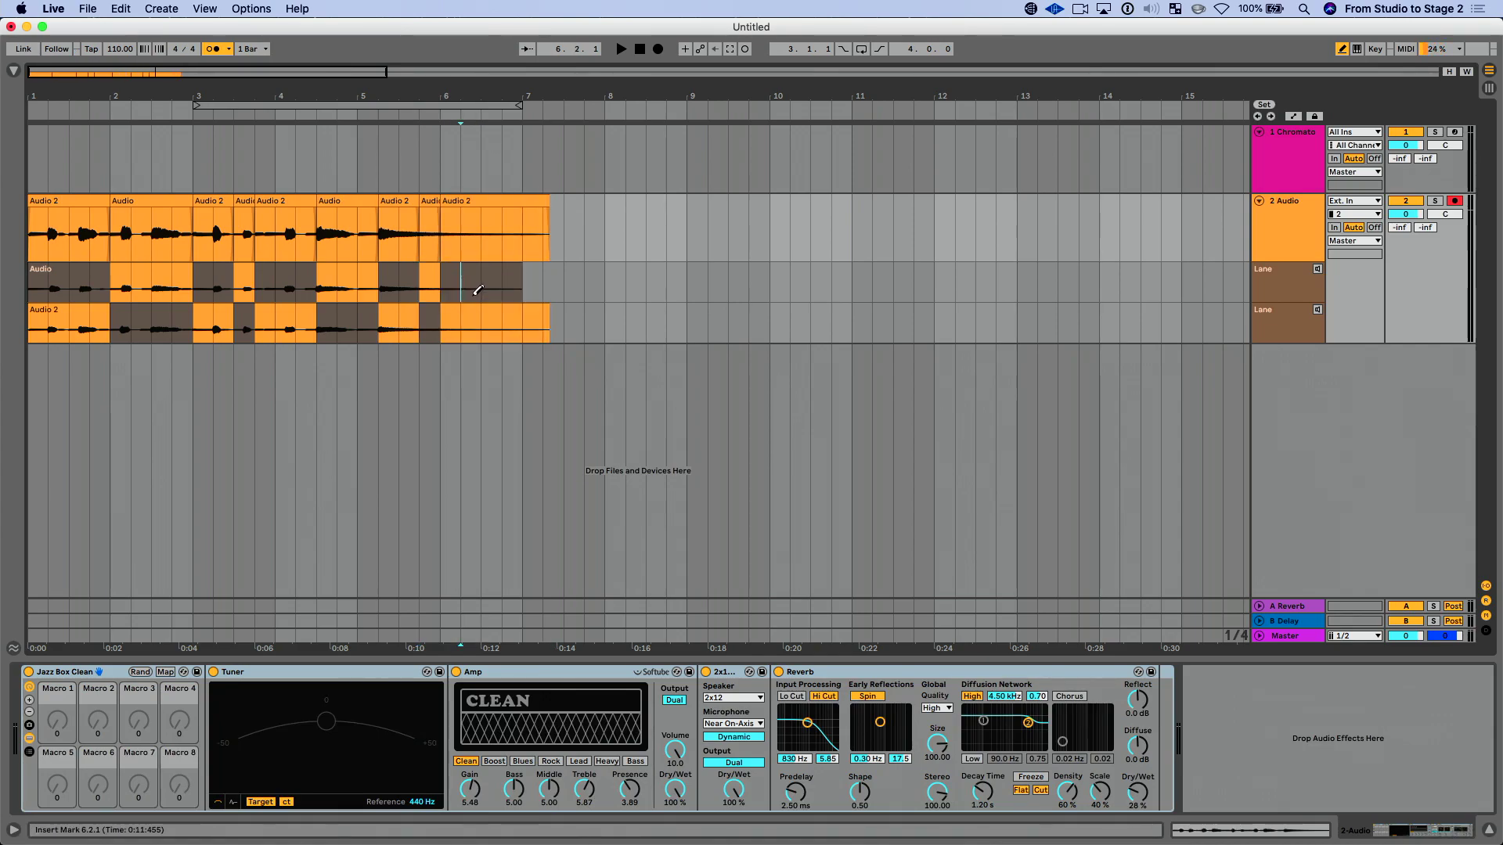
left_click(478, 290)
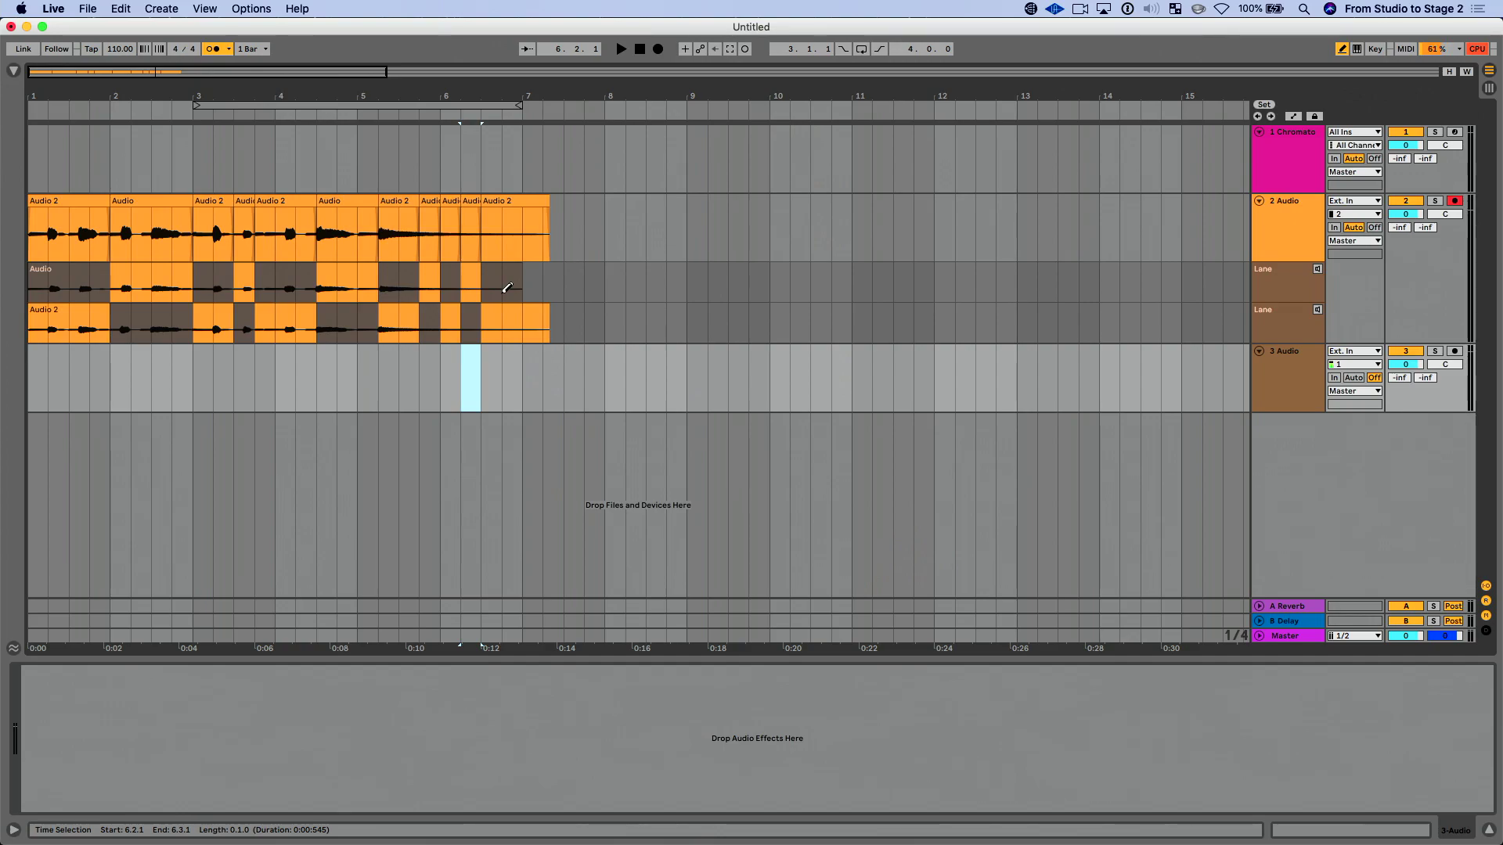
- Show the browser and insert three take lanes on the 3 Audio track
left_click(1274, 376)
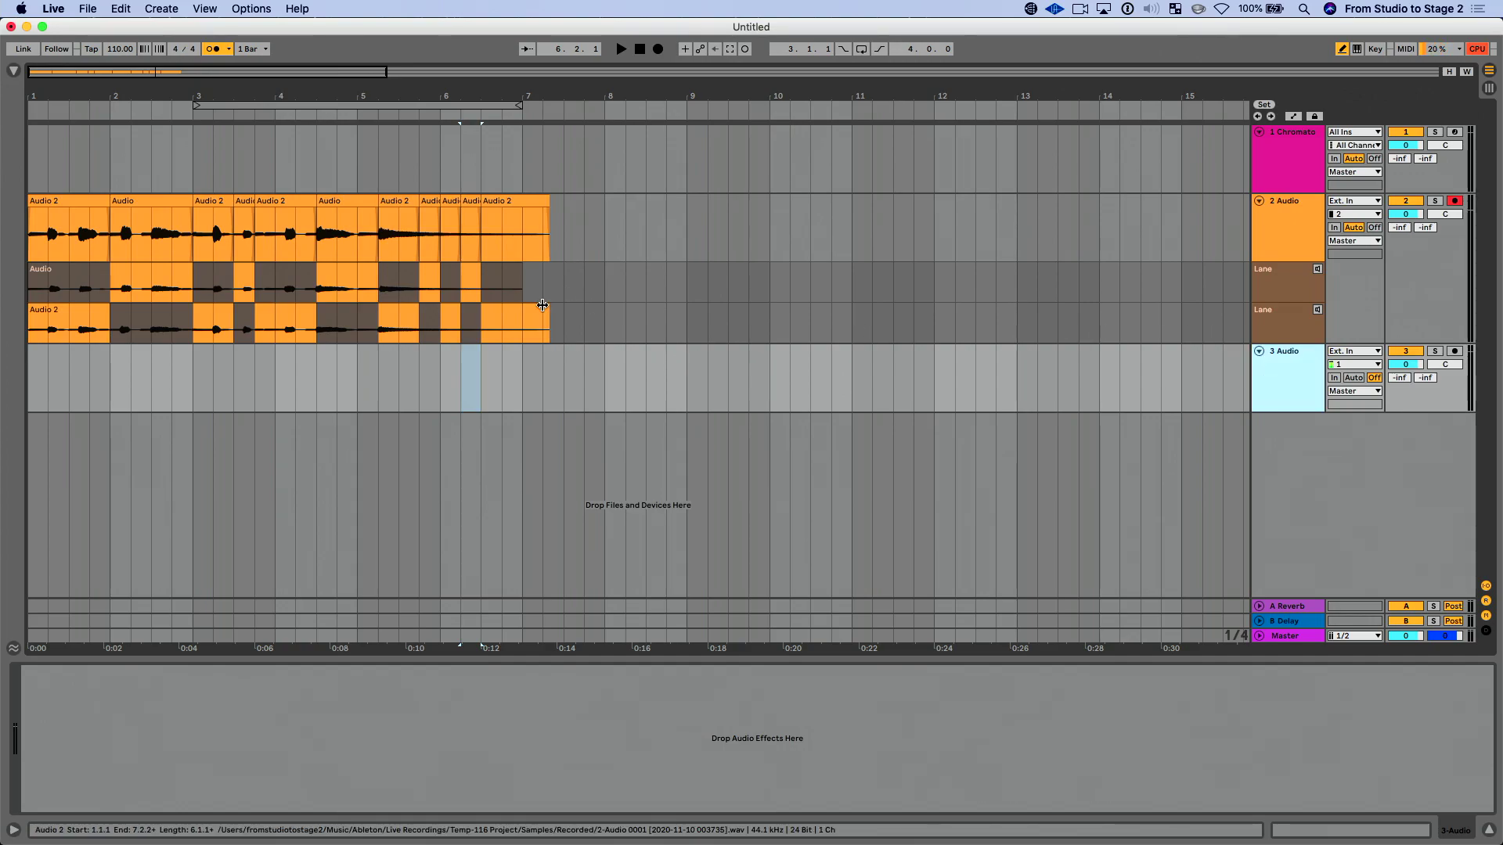
left_click(15, 72)
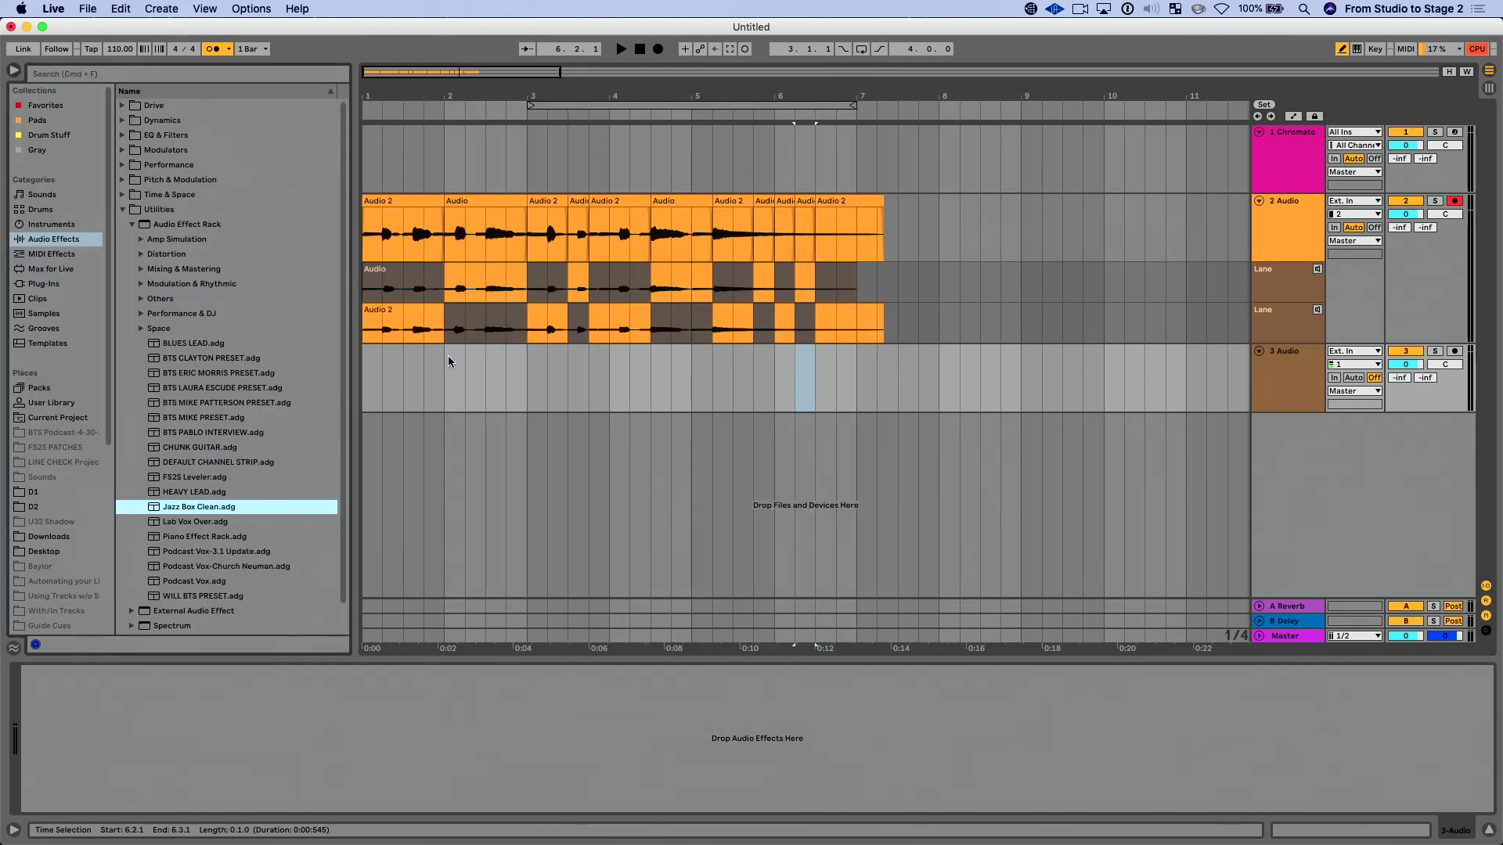
right_click(1269, 368)
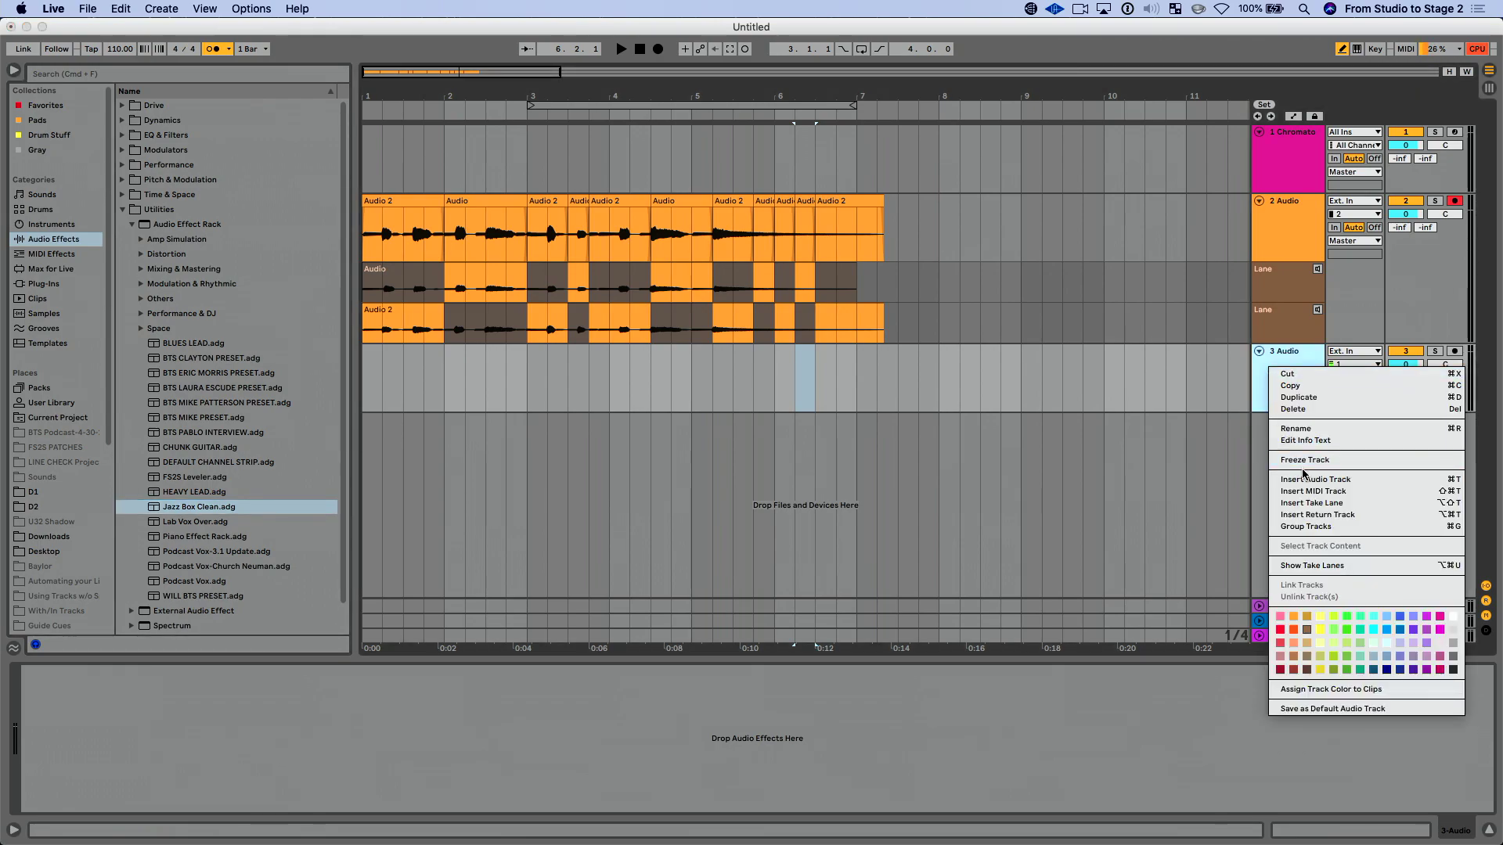
left_click(1324, 506)
right_click(1277, 395)
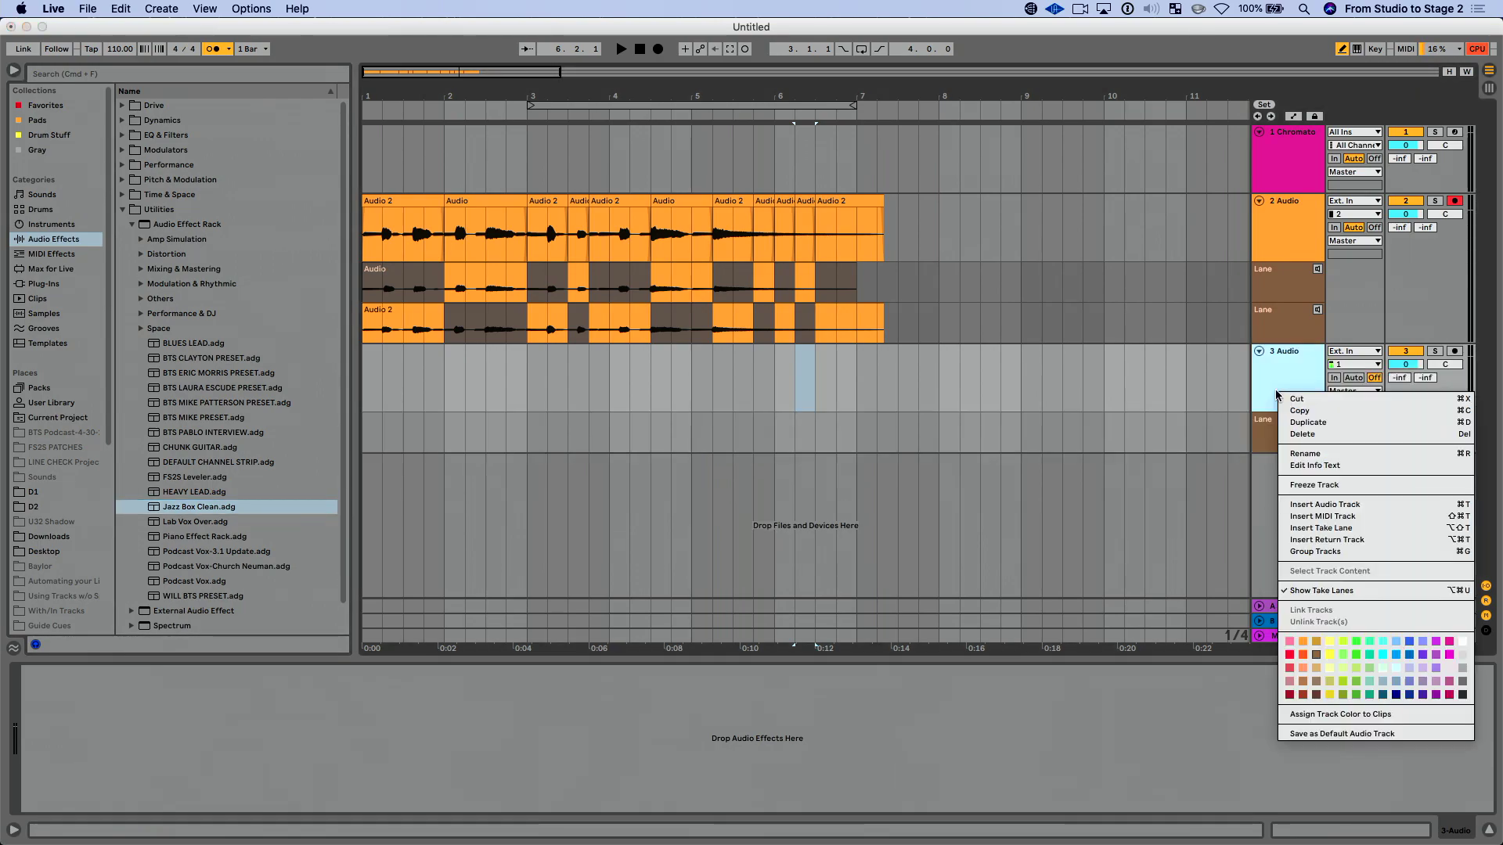
left_click(1344, 529)
right_click(1276, 389)
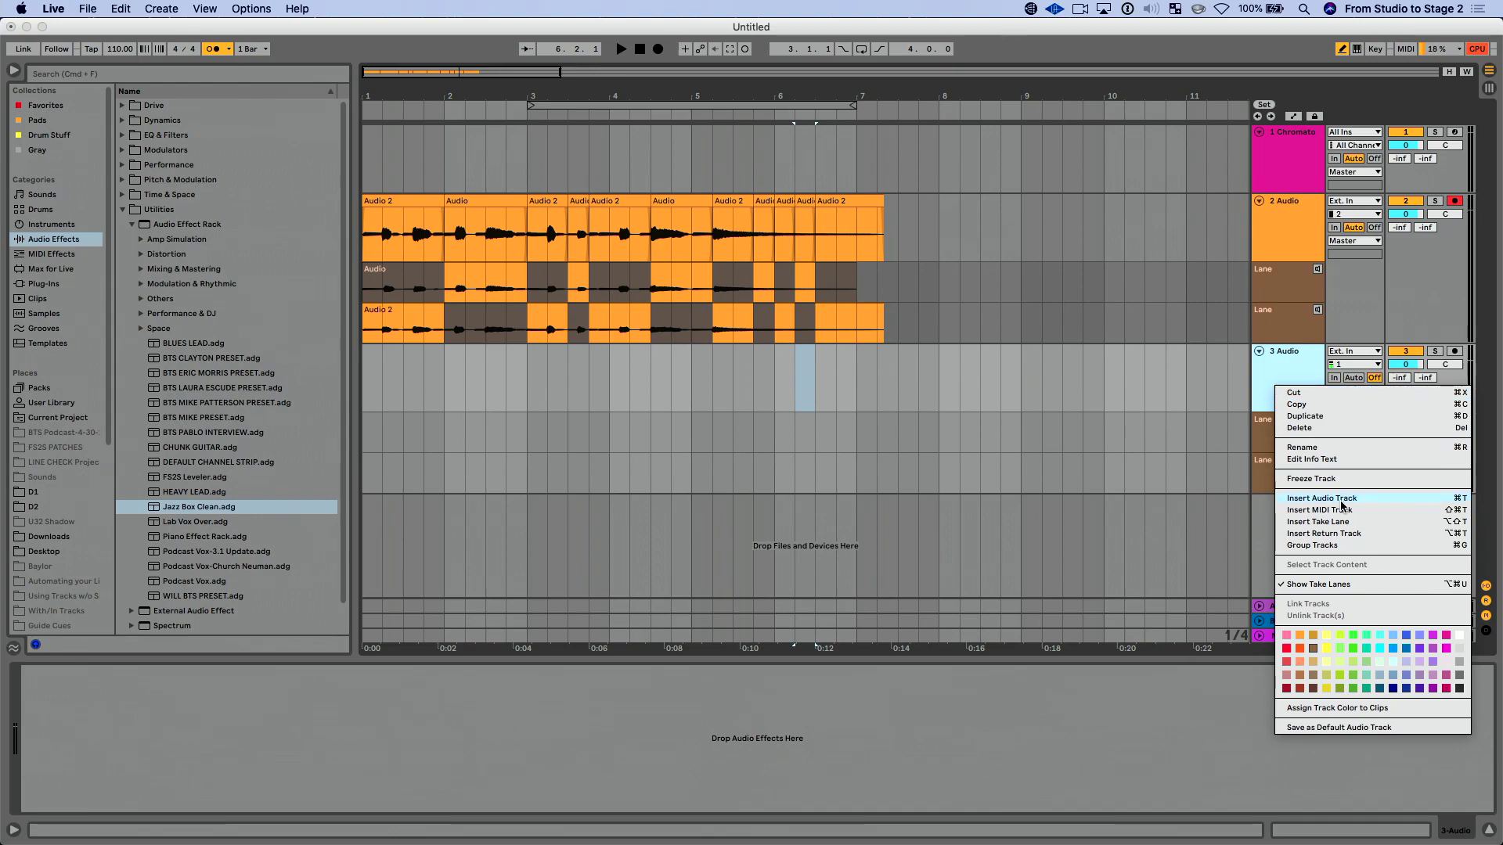
left_click(1347, 522)
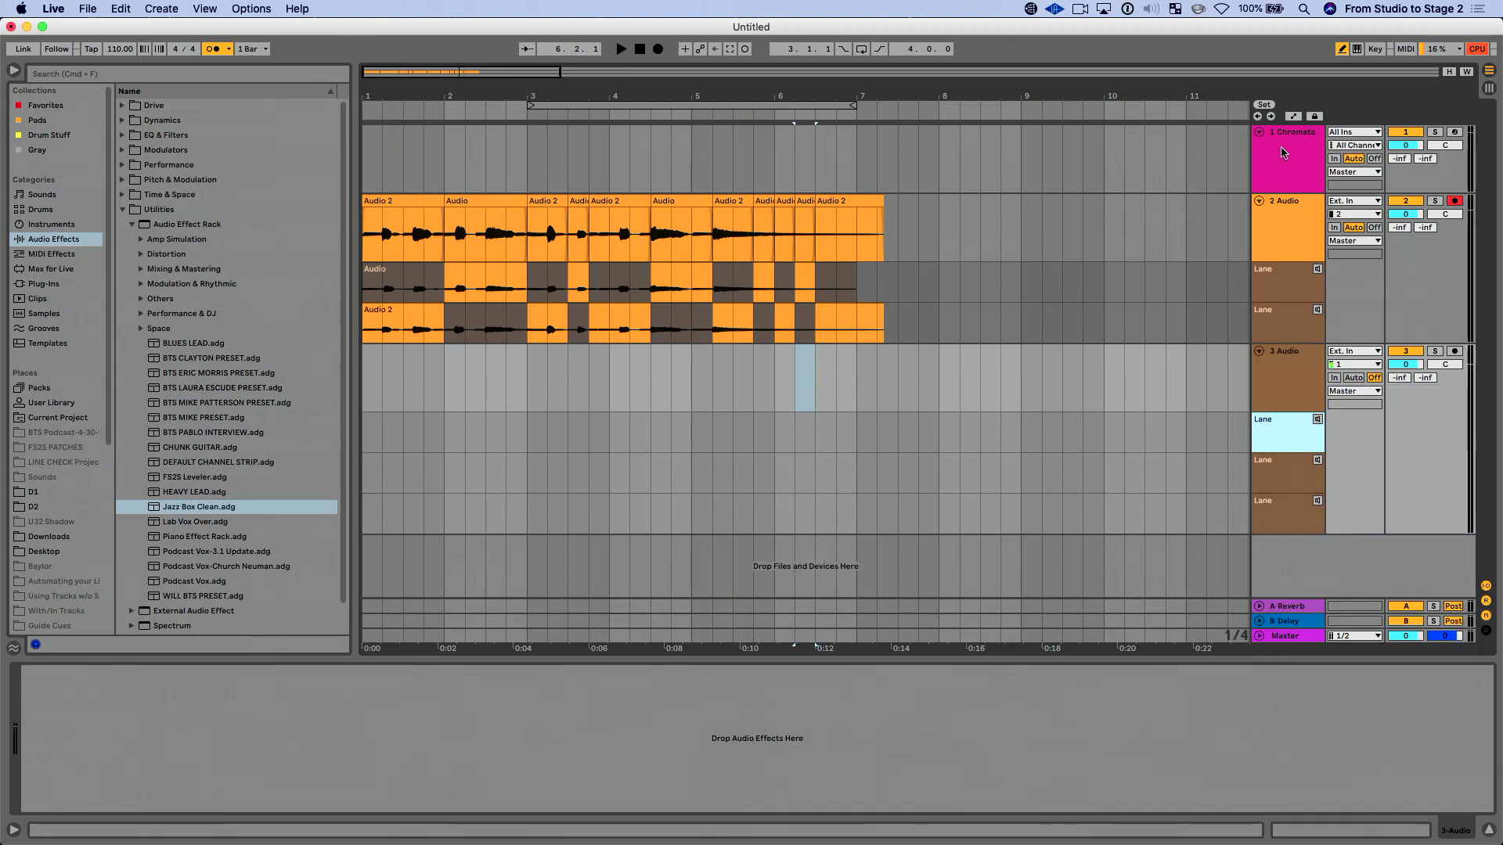
left_click(1291, 121)
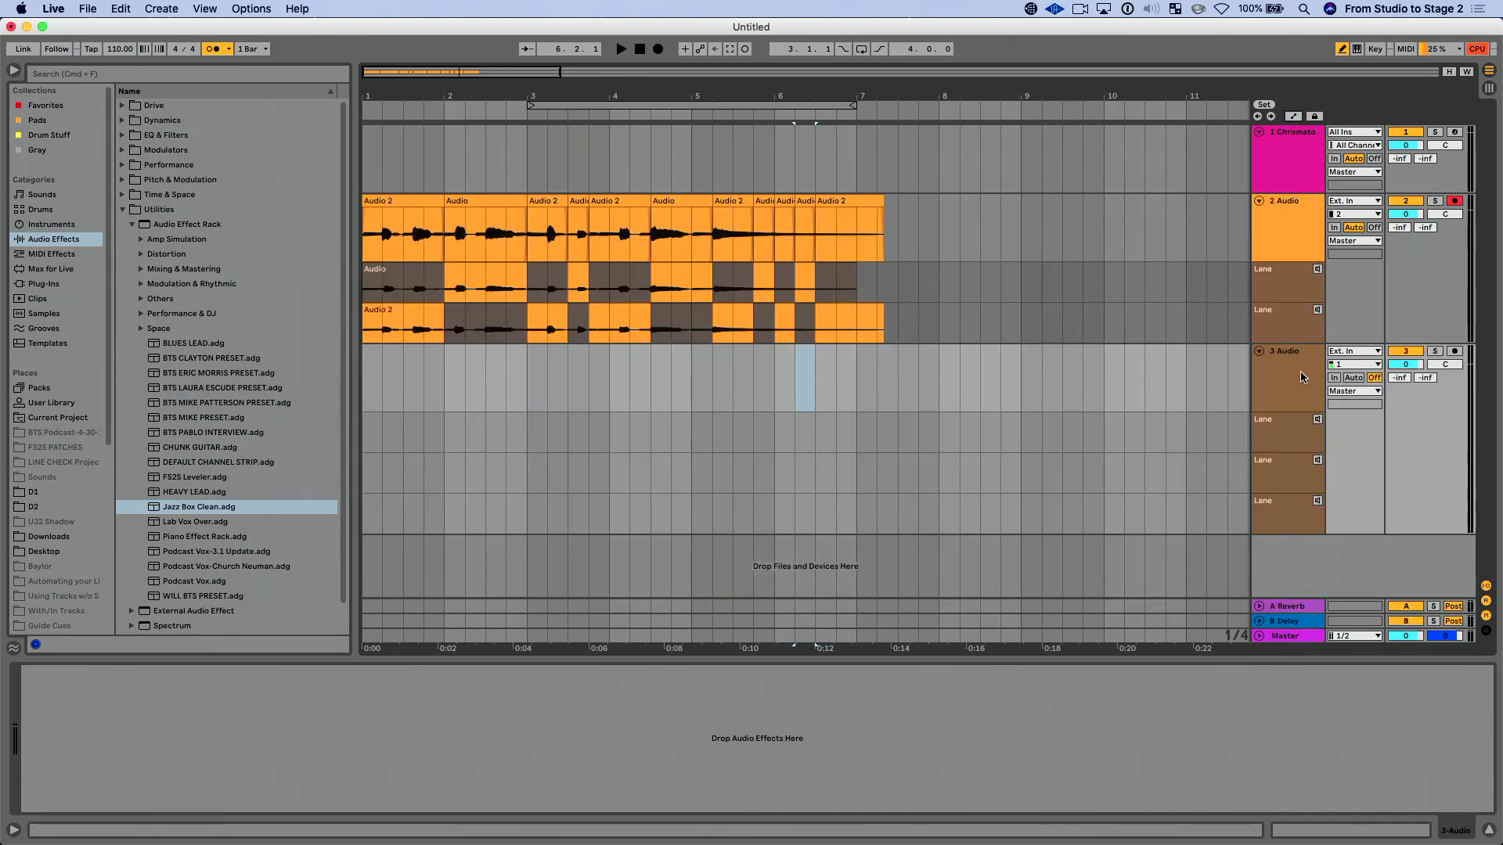
left_click(1294, 401)
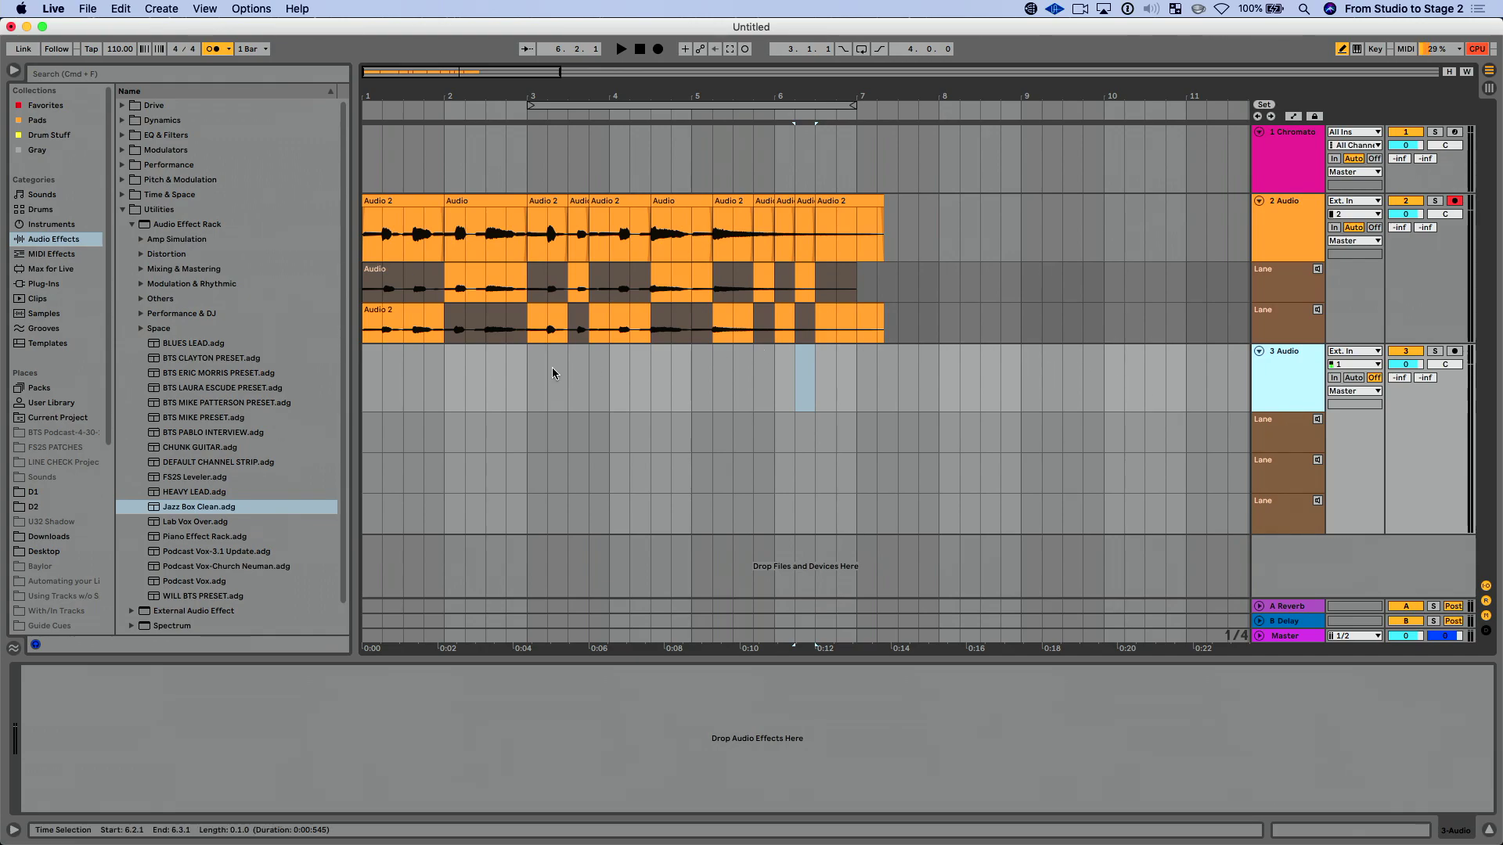
- Place the Break Phenom 84 bpm, Break Scatty 174 bpm and Break Squashed 82 bpm samples at bar 1 in track 3's first, second and third take lanes
left_click(62, 299)
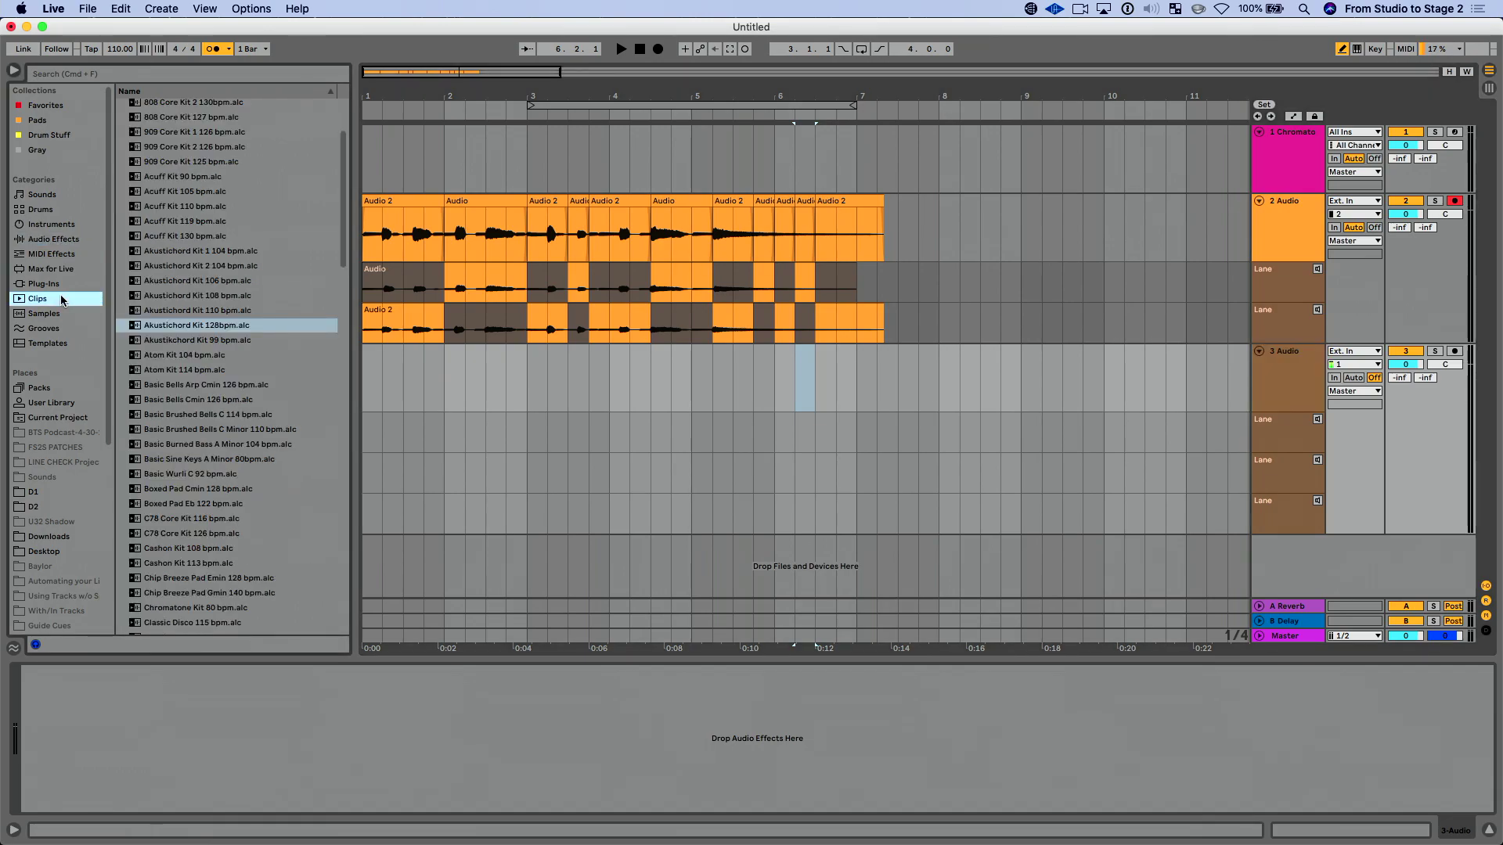
left_click(186, 297)
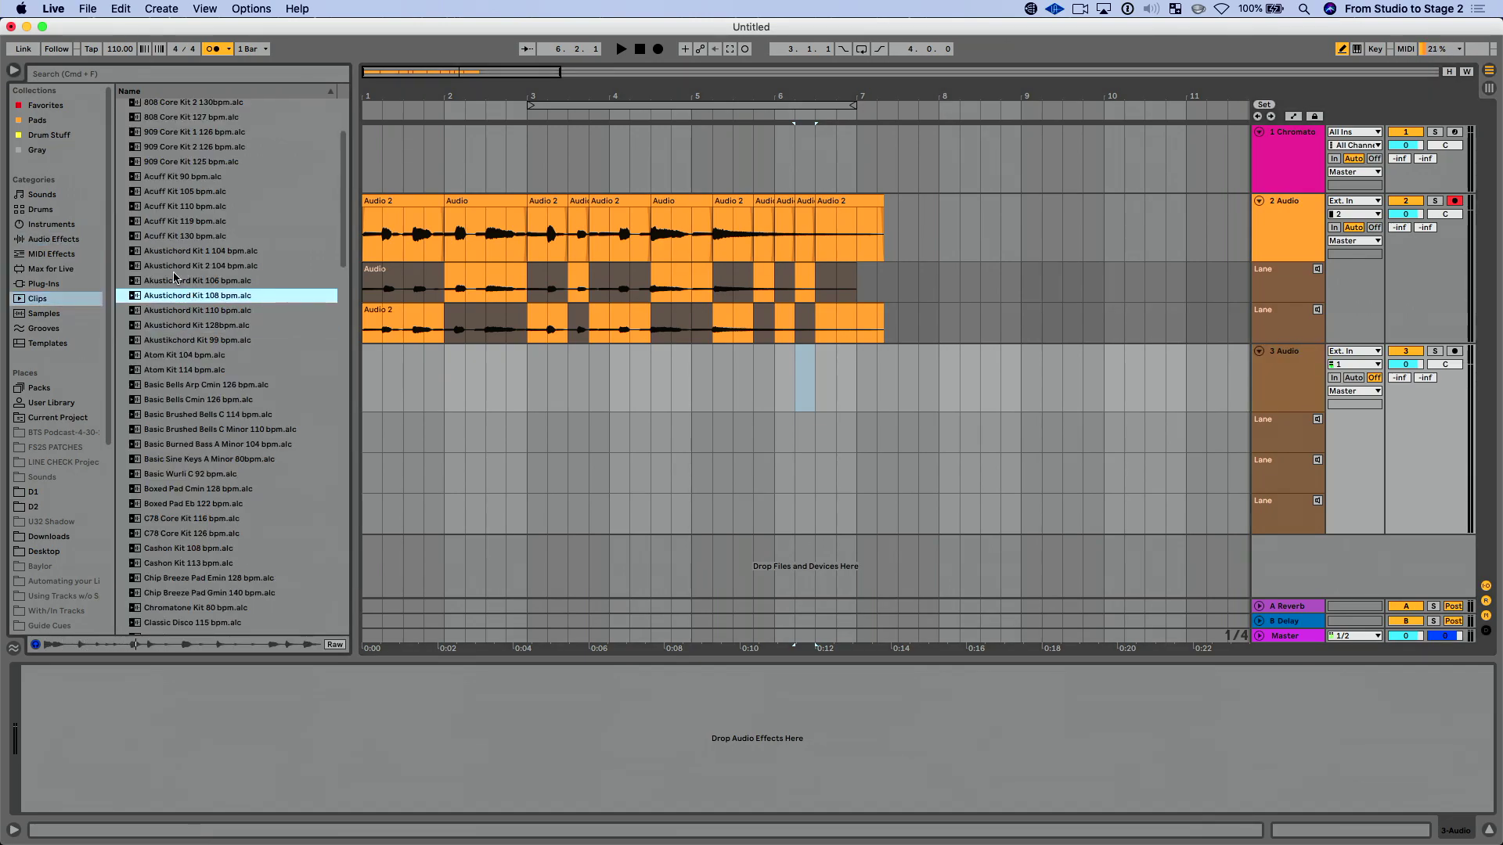
left_click(72, 314)
scroll(202, 354, "down", 5)
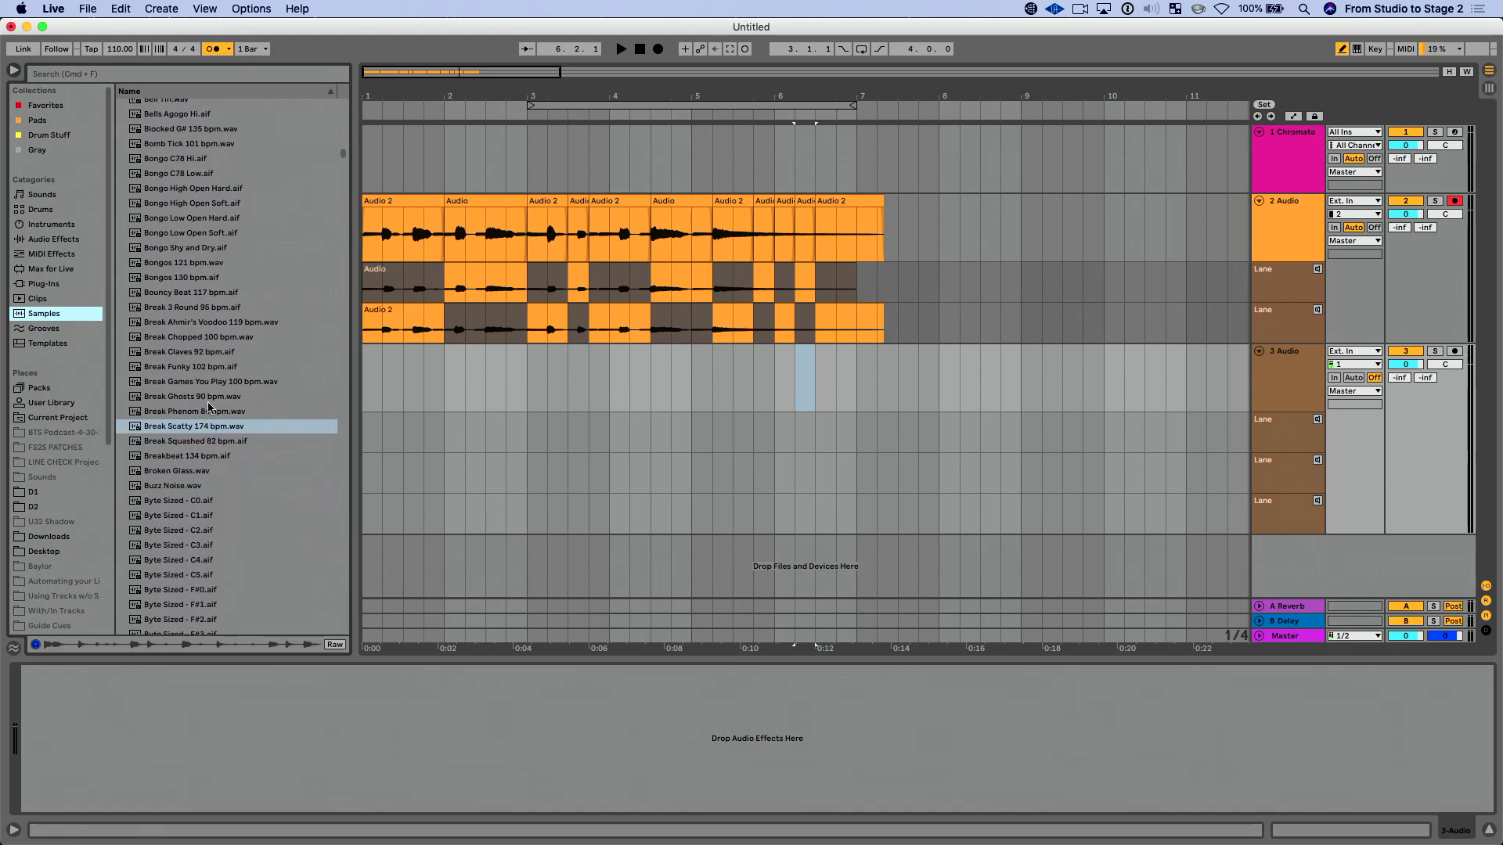
left_click(214, 413)
left_click(209, 429)
left_click(211, 415)
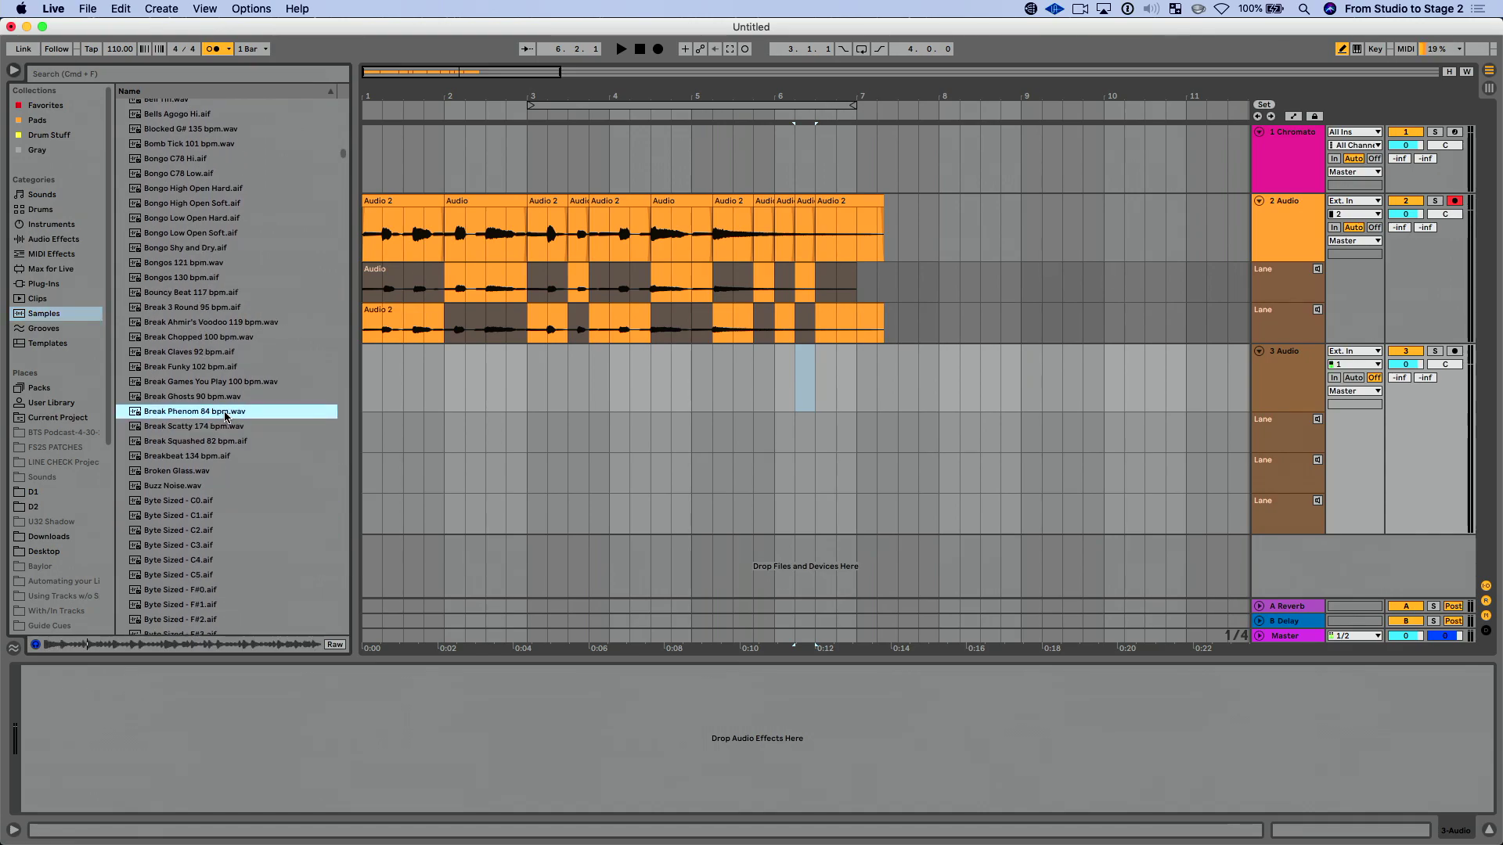
left_click_drag(362, 432, 368, 432)
left_click_drag(217, 429, 368, 469)
left_click_drag(217, 442, 370, 513)
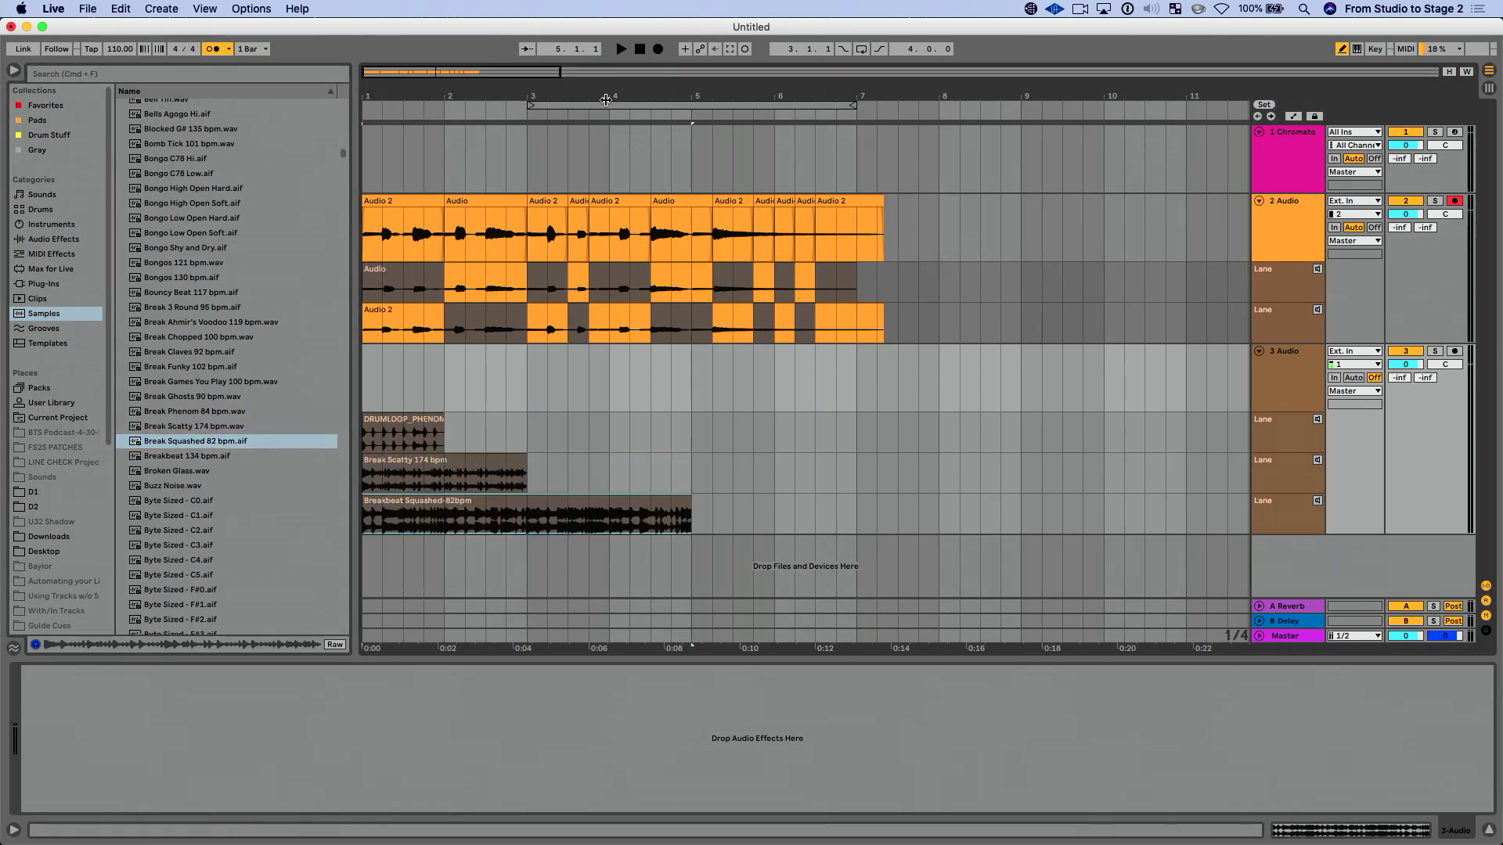
- Solo the 3 Audio track, turn off Draw Mode and audition the Break Phenom take in its first lane
left_click(640, 49)
left_click(1435, 351)
key("space")
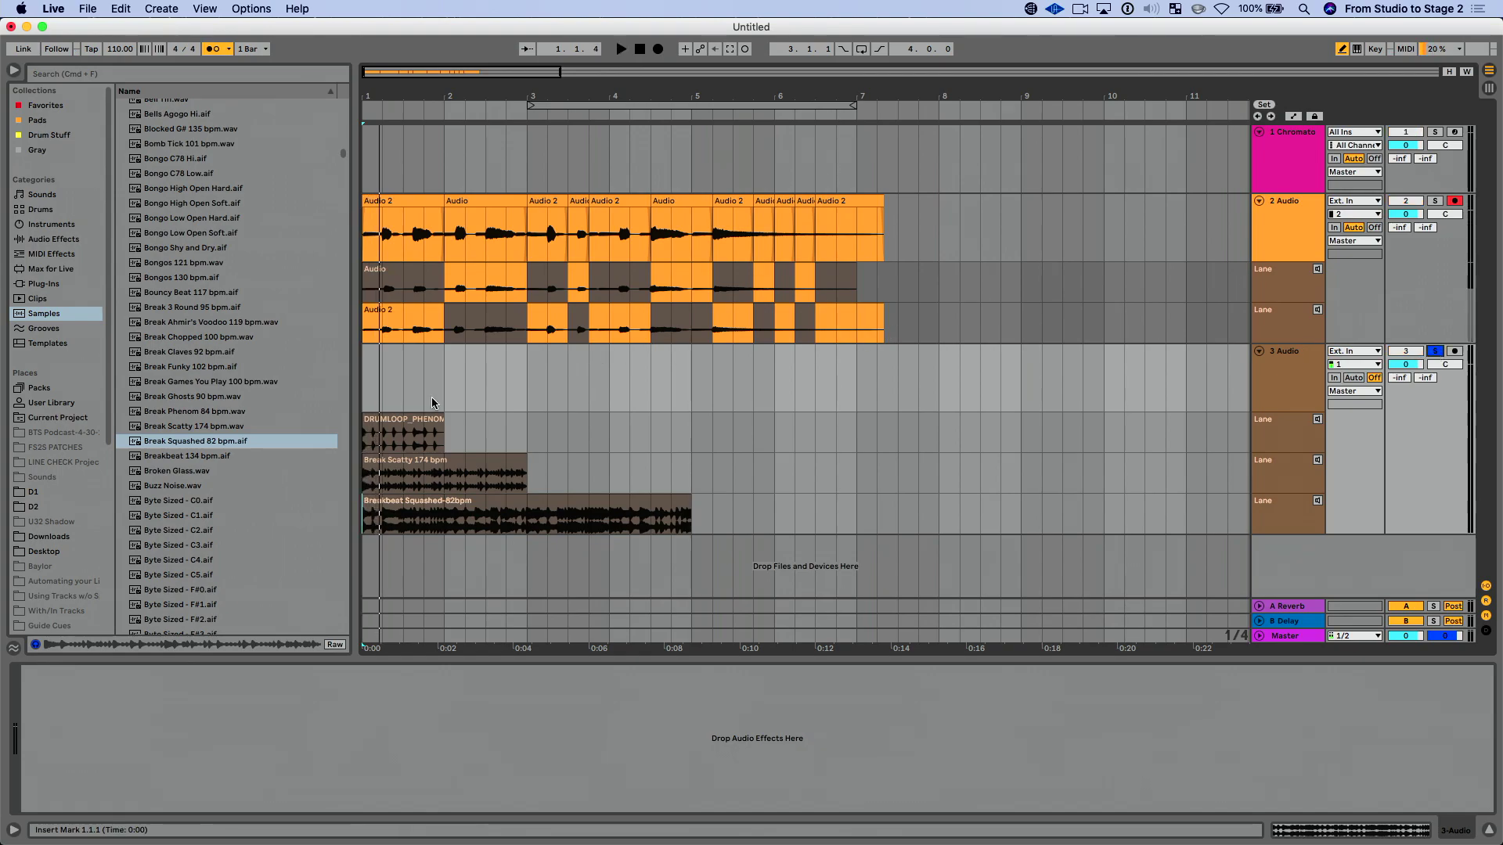
left_click(404, 416)
key("b")
left_click(406, 417)
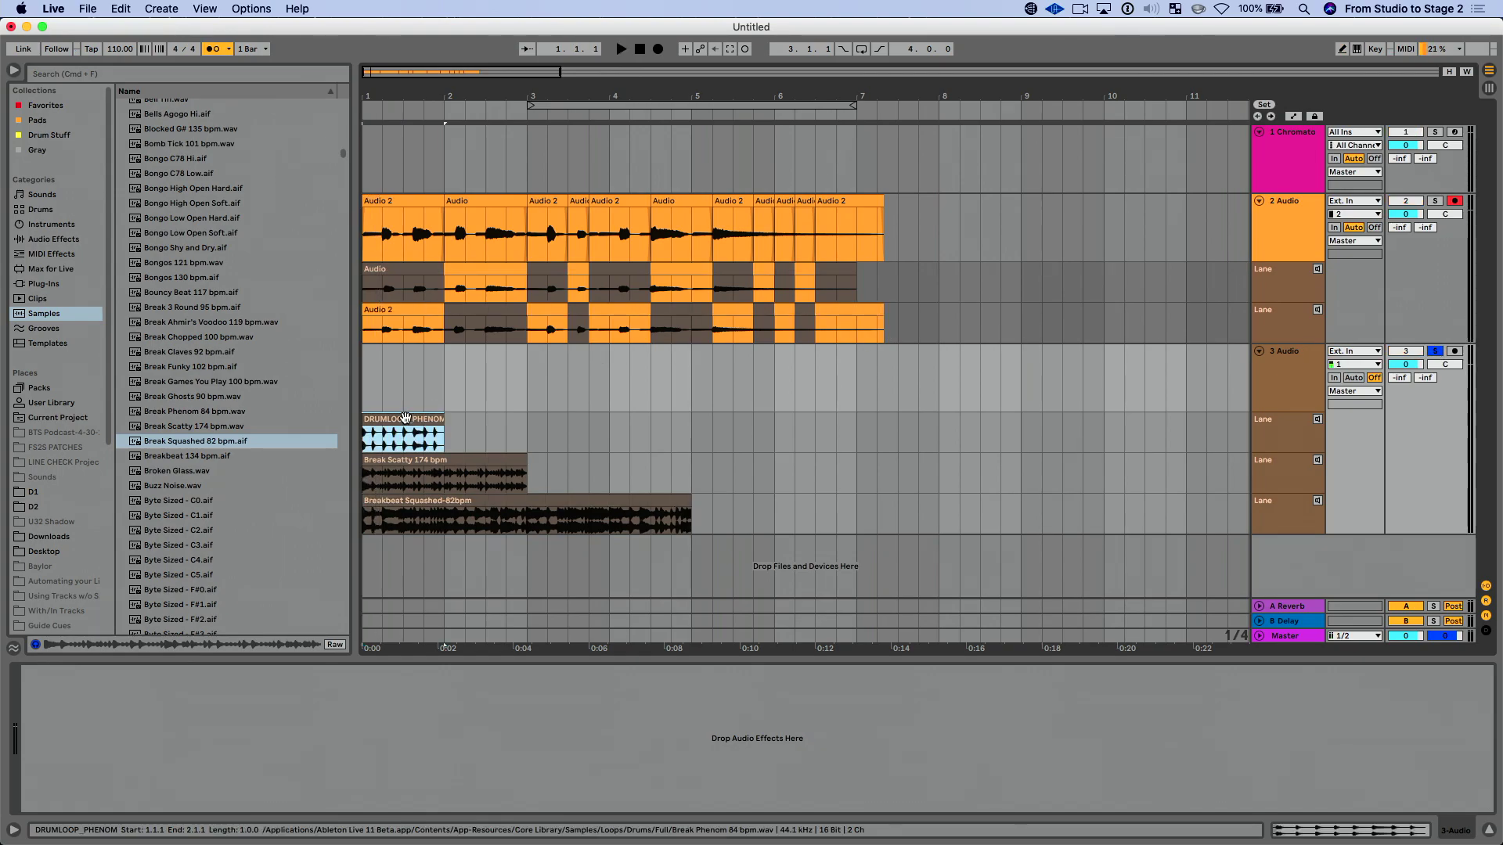
key("space")
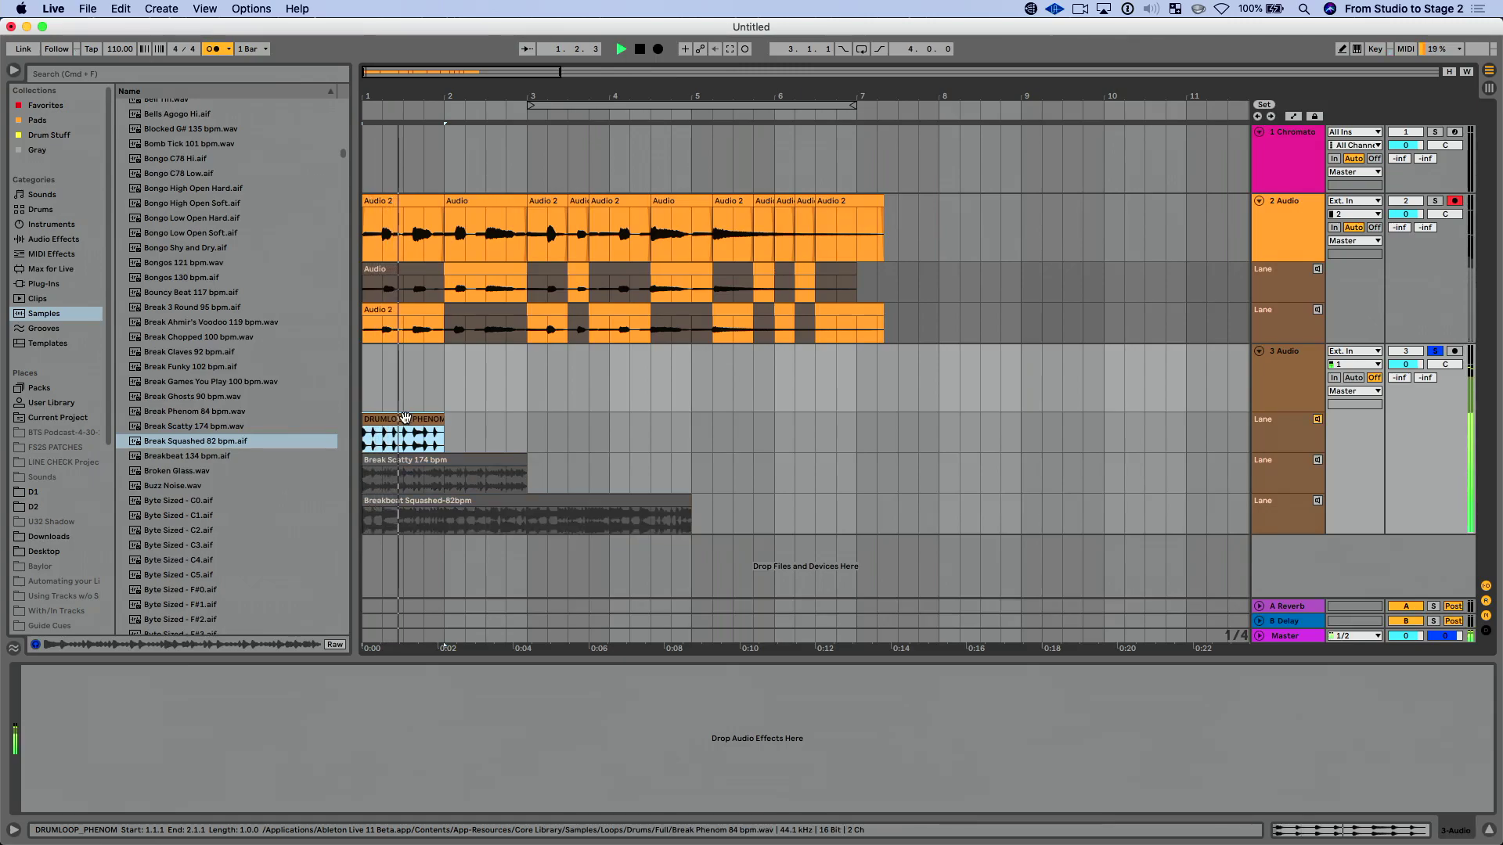
- Audition the Break Scatty take in the second lane and the Breakbeat Squashed take in the third lane
left_click(410, 455)
key("space")
key("space")
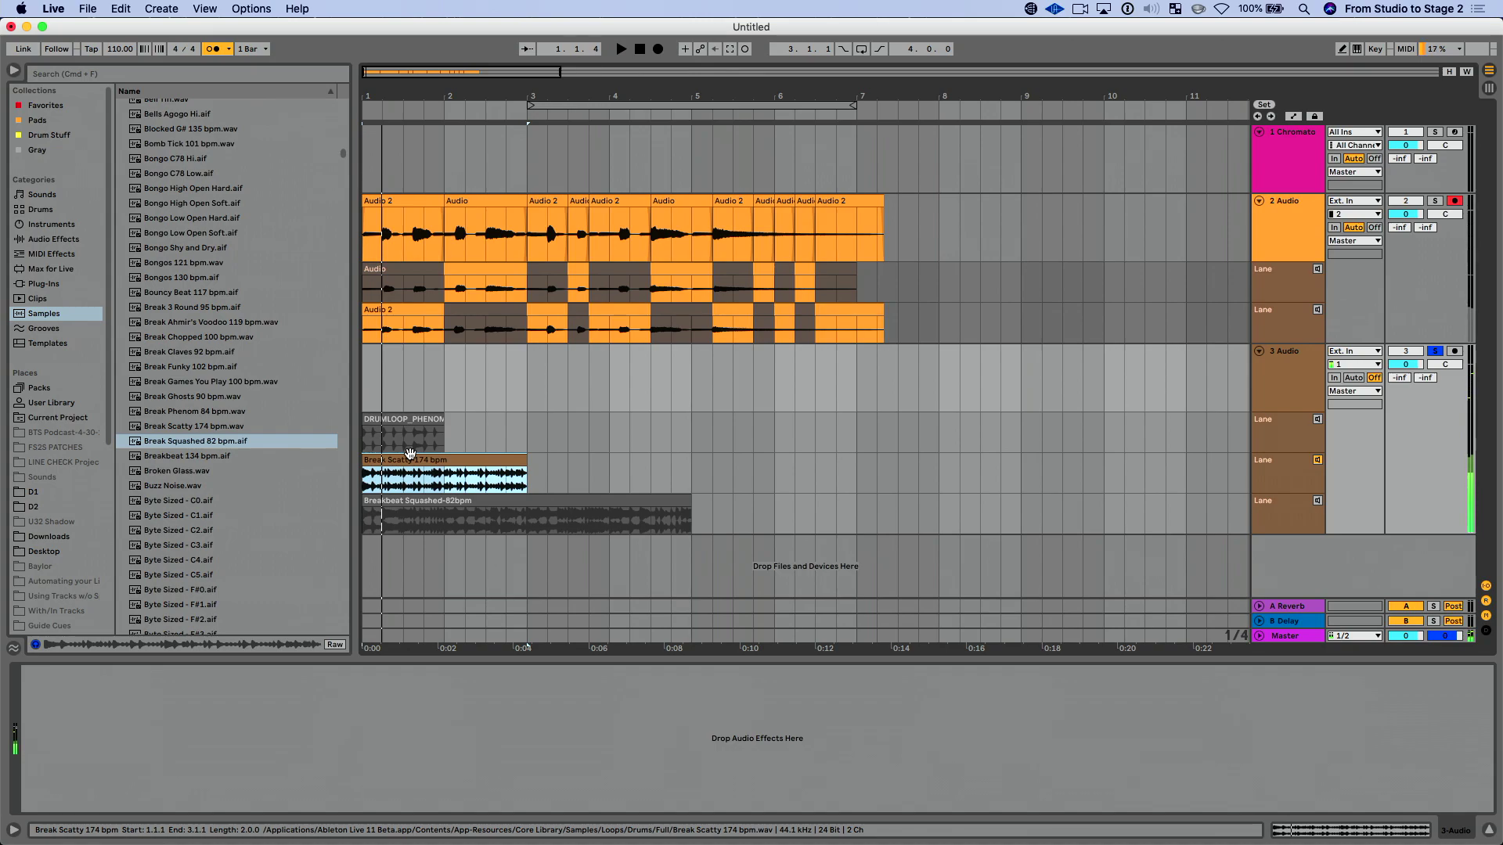
left_click(412, 496)
key("Return")
key("space")
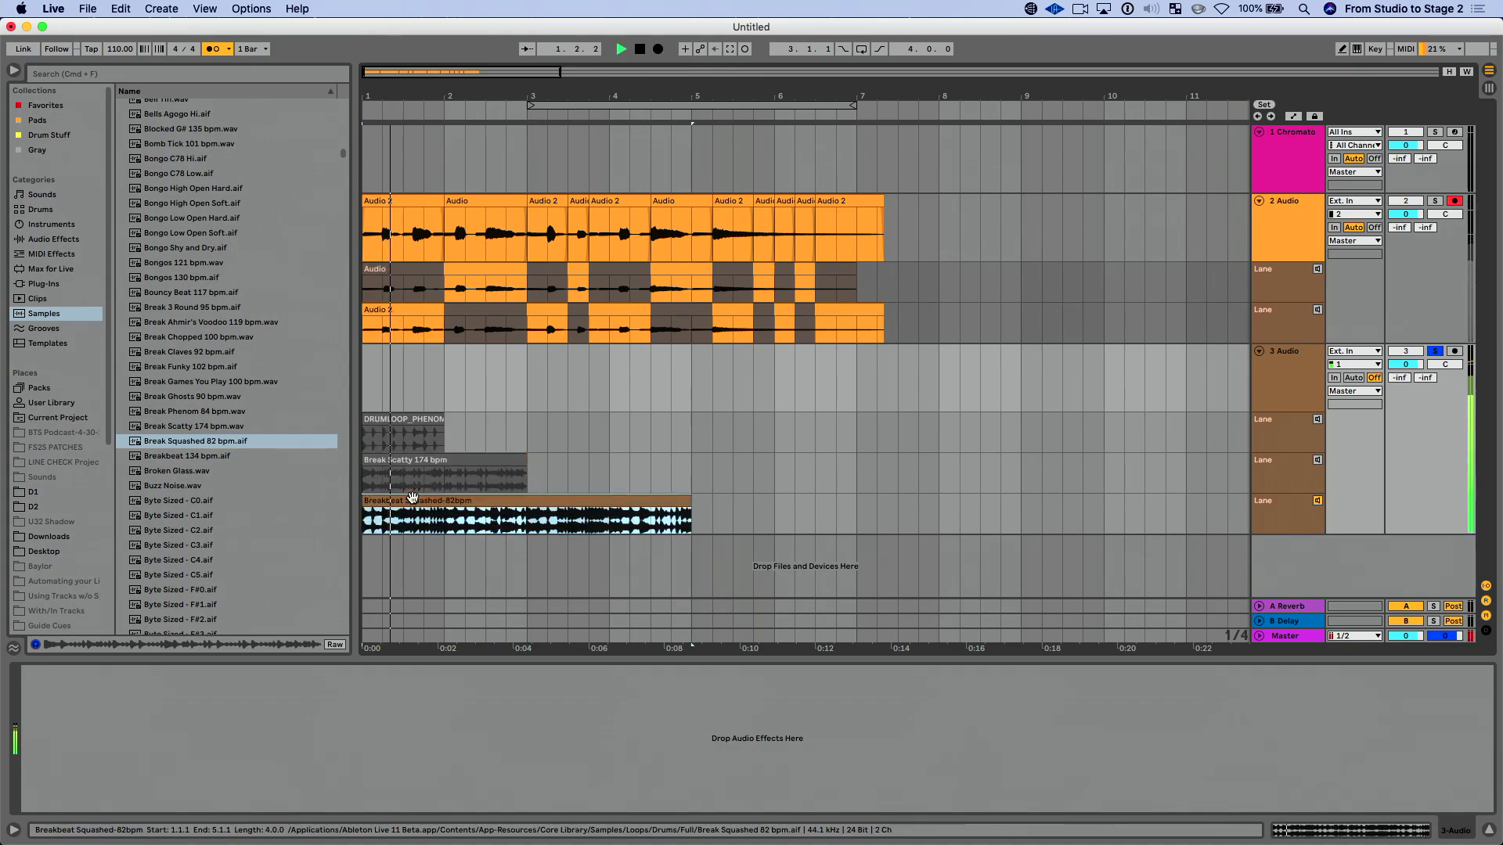
- Comp bar 1 of track 3 beat by beat, taking sections from the third, second, third and first lanes in turn
left_click(383, 528)
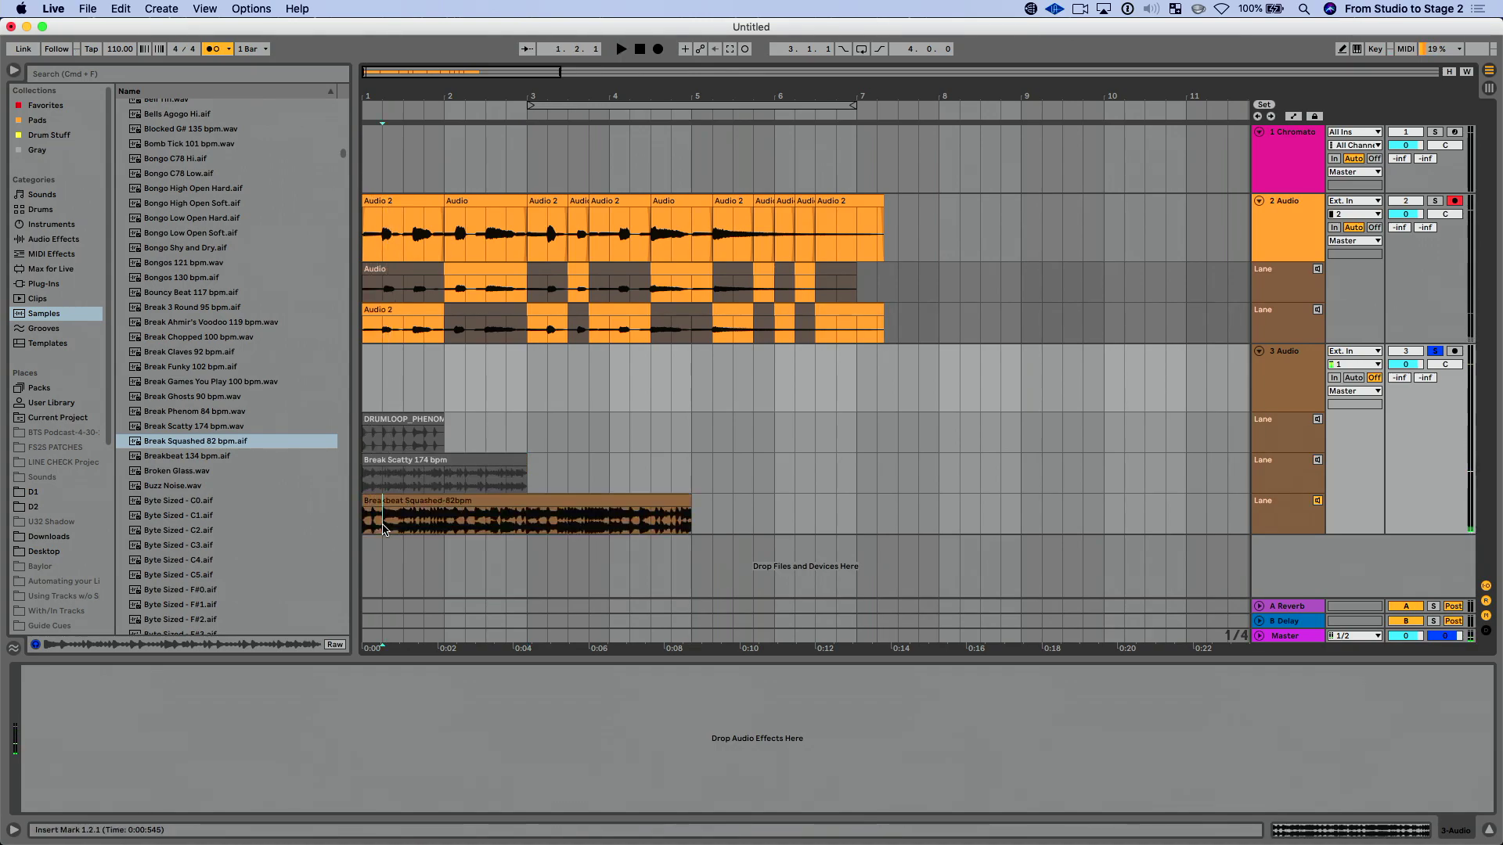
left_click_drag(383, 528, 369, 523)
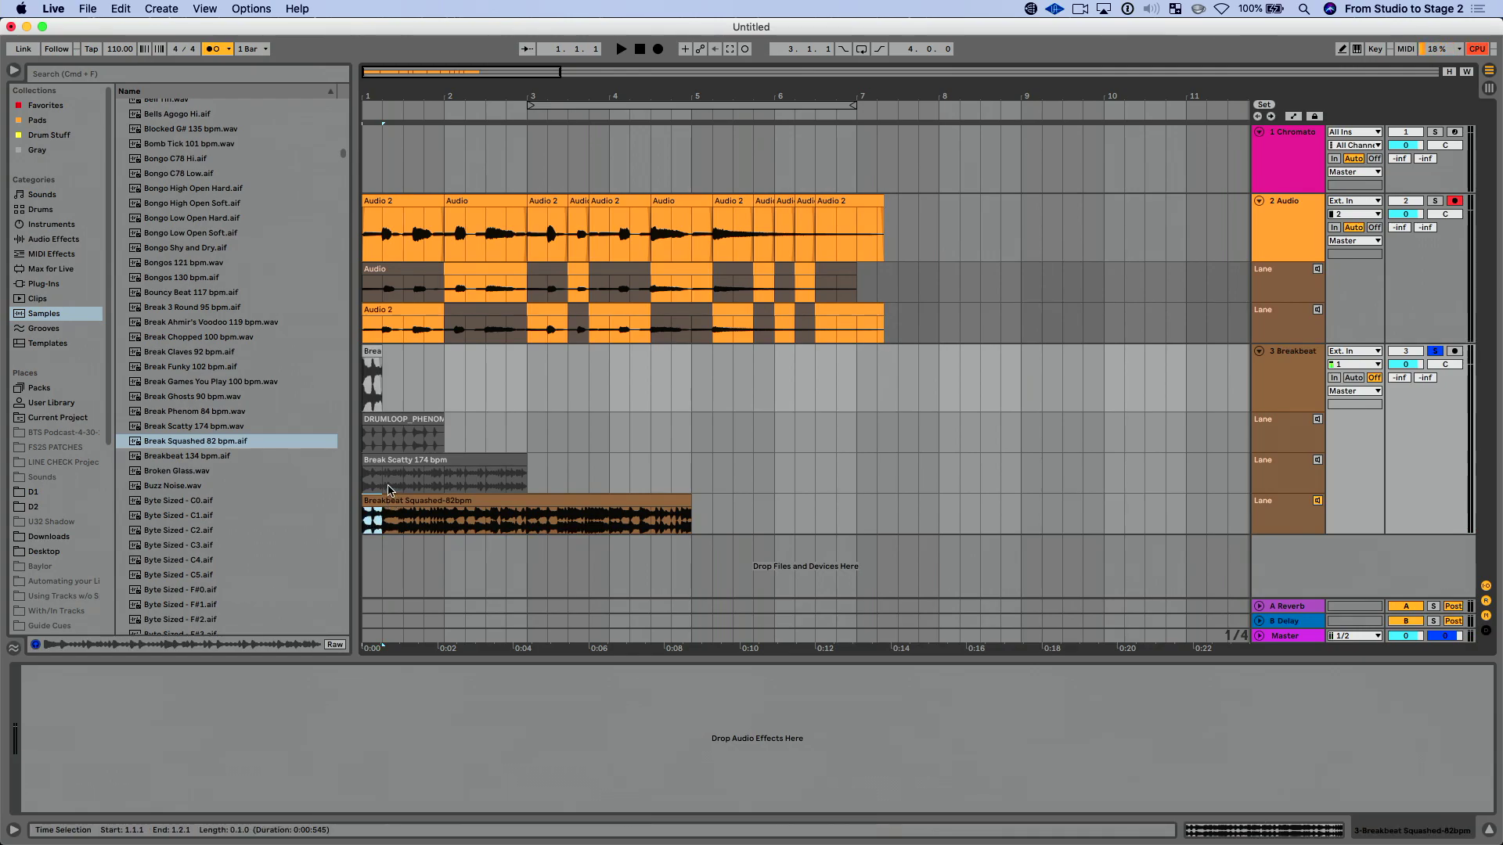
left_click_drag(382, 487, 418, 522)
key("Return")
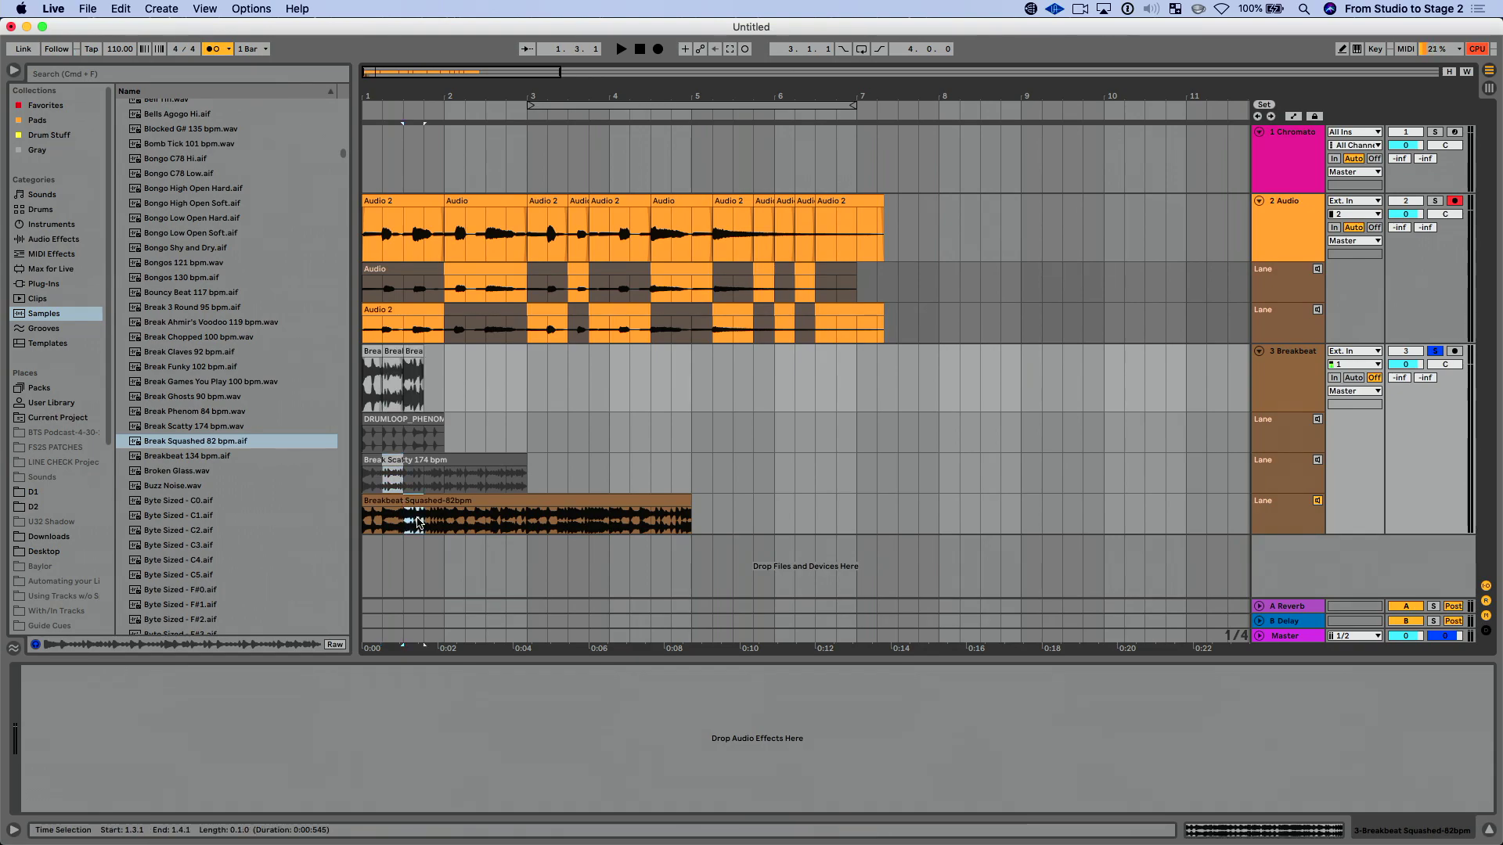
left_click_drag(423, 439, 434, 443)
key("Return")
- Try to play back the new comp on the soloed 3 Breakbeat track from bar 1, and stop playback
left_click(1435, 352)
left_click(1438, 354)
left_click(1311, 373)
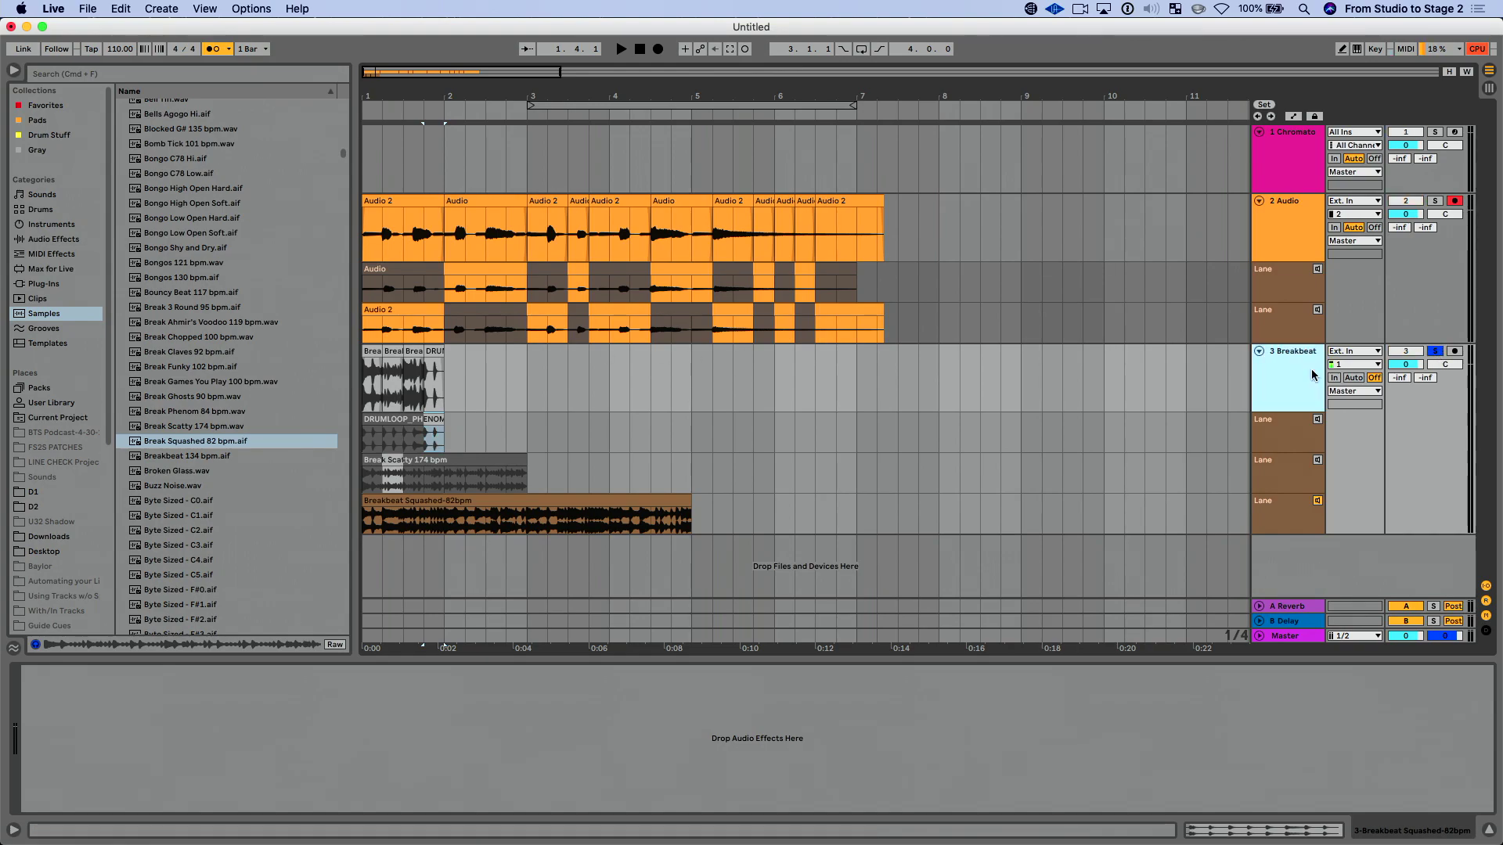
key("space")
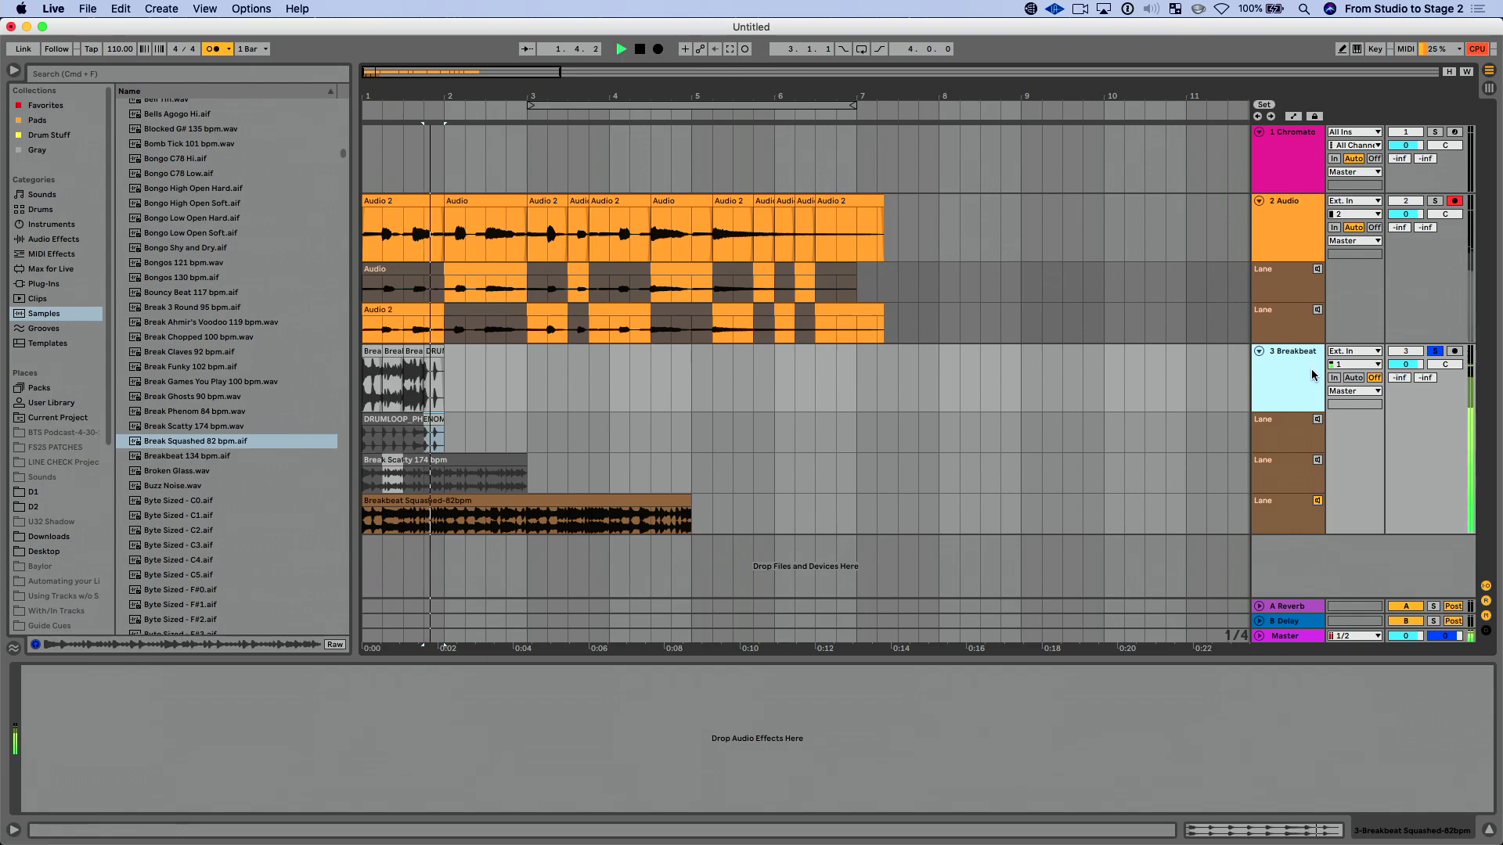
left_click(638, 49)
key("space")
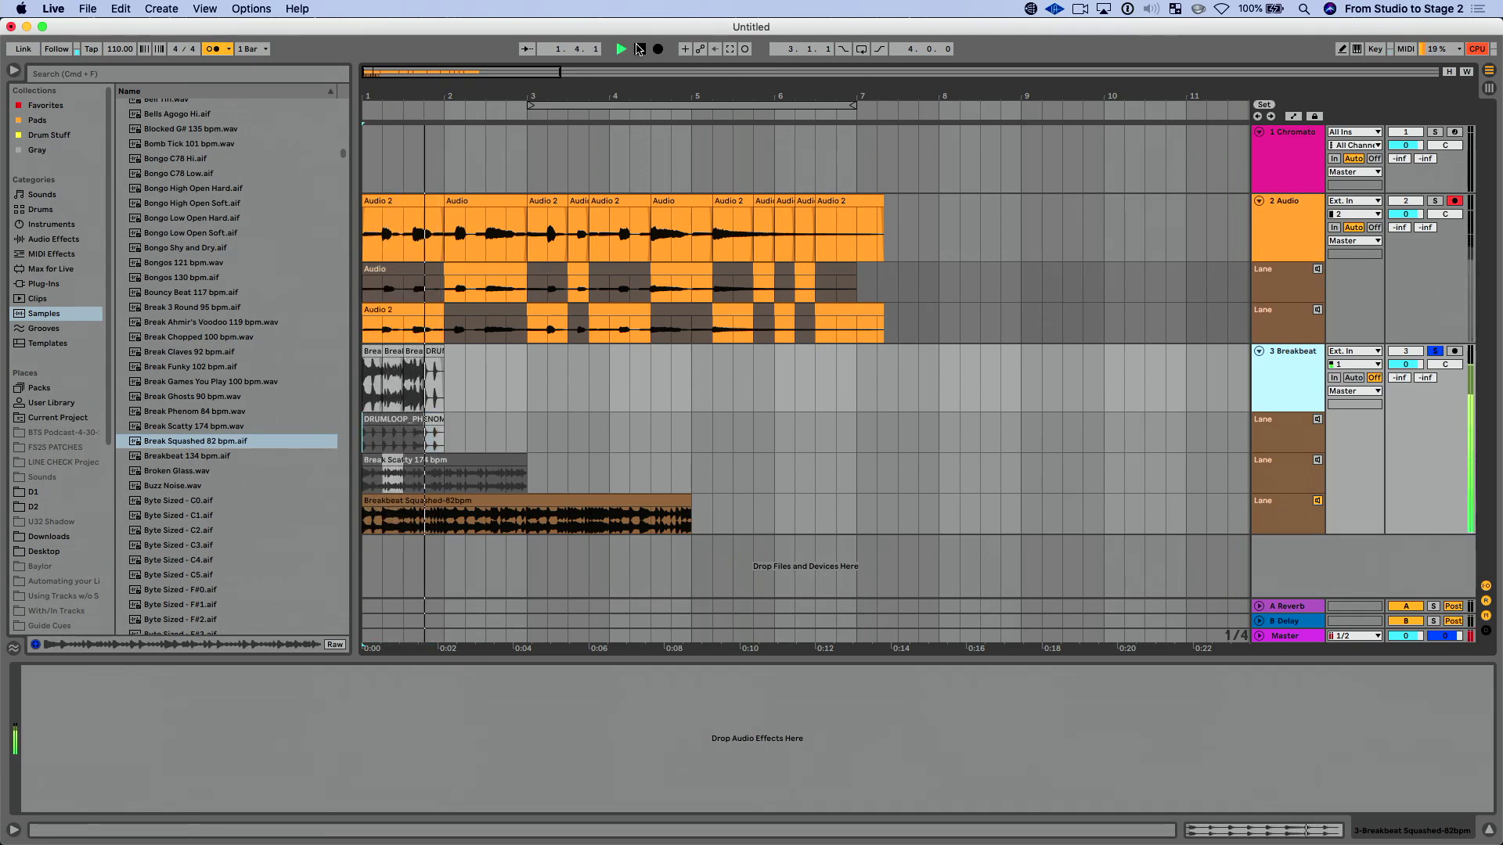
left_click(638, 49)
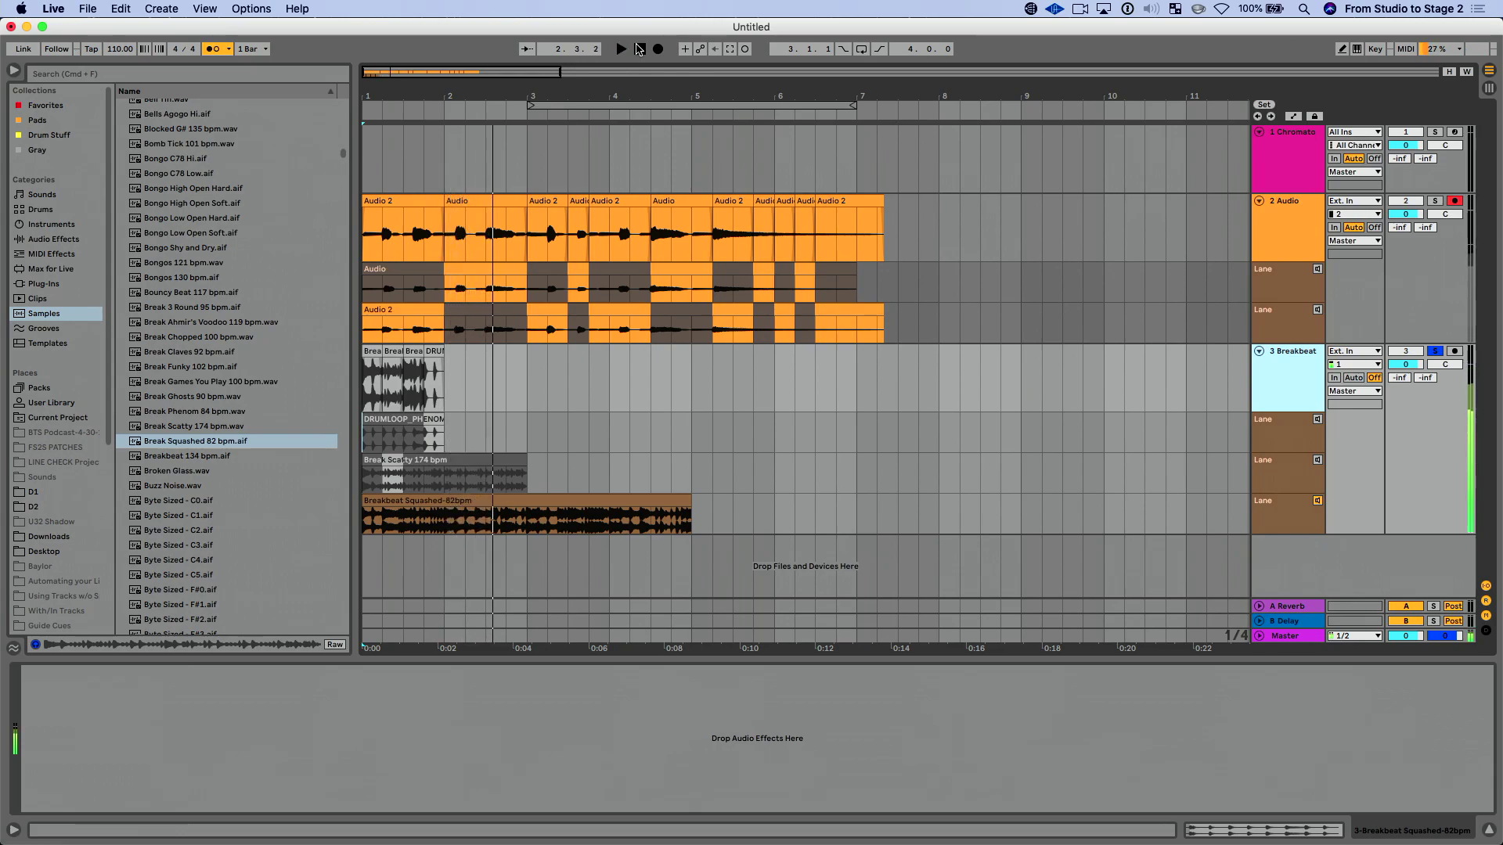
- Turn off auditioning of the third take lane, play the track 3 comp from the beginning and stop it
left_click(1321, 505)
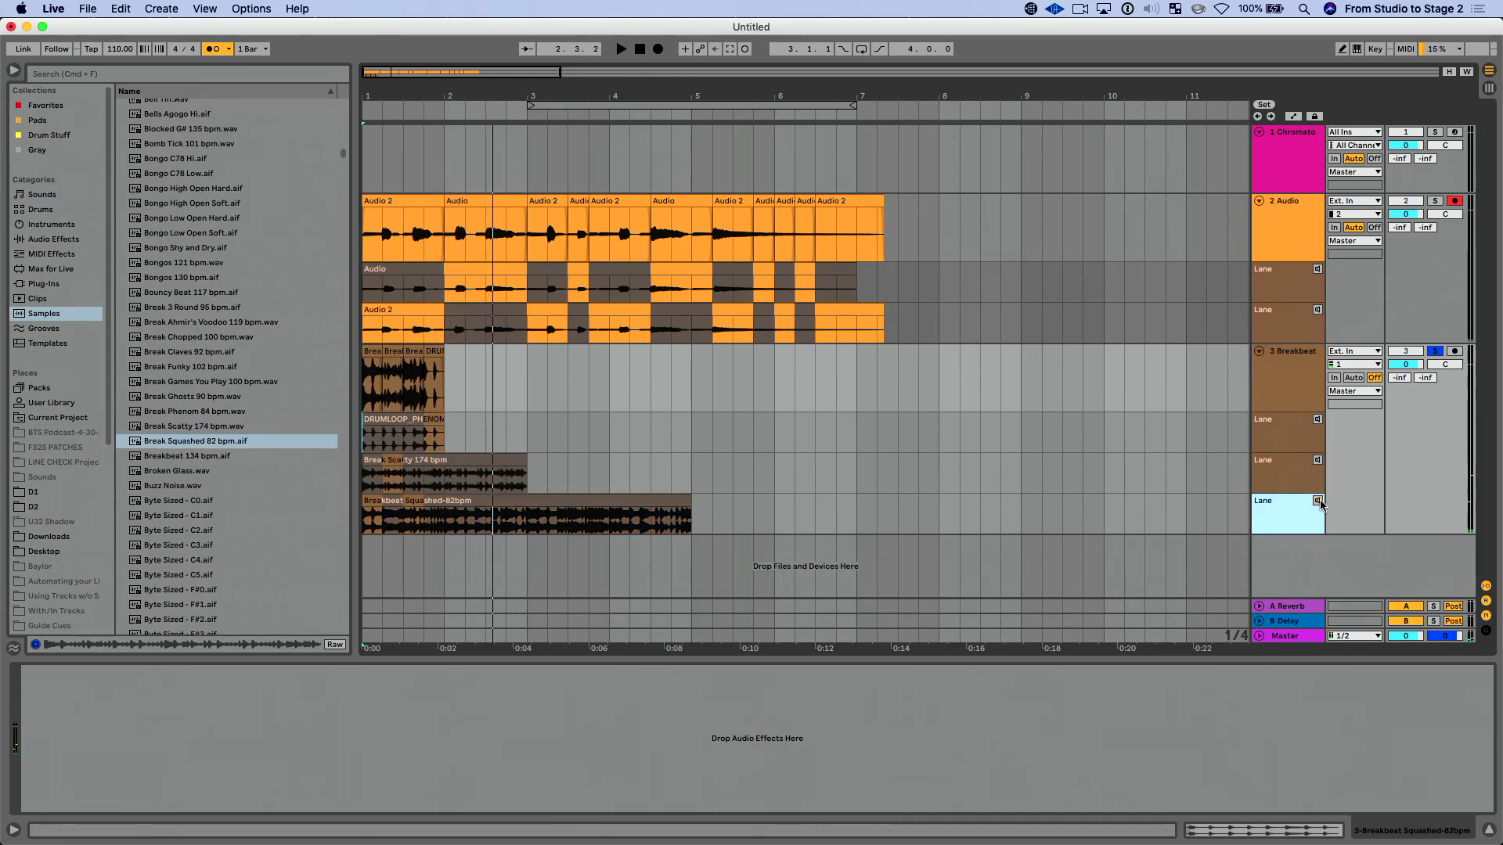
left_click(641, 50)
key("space")
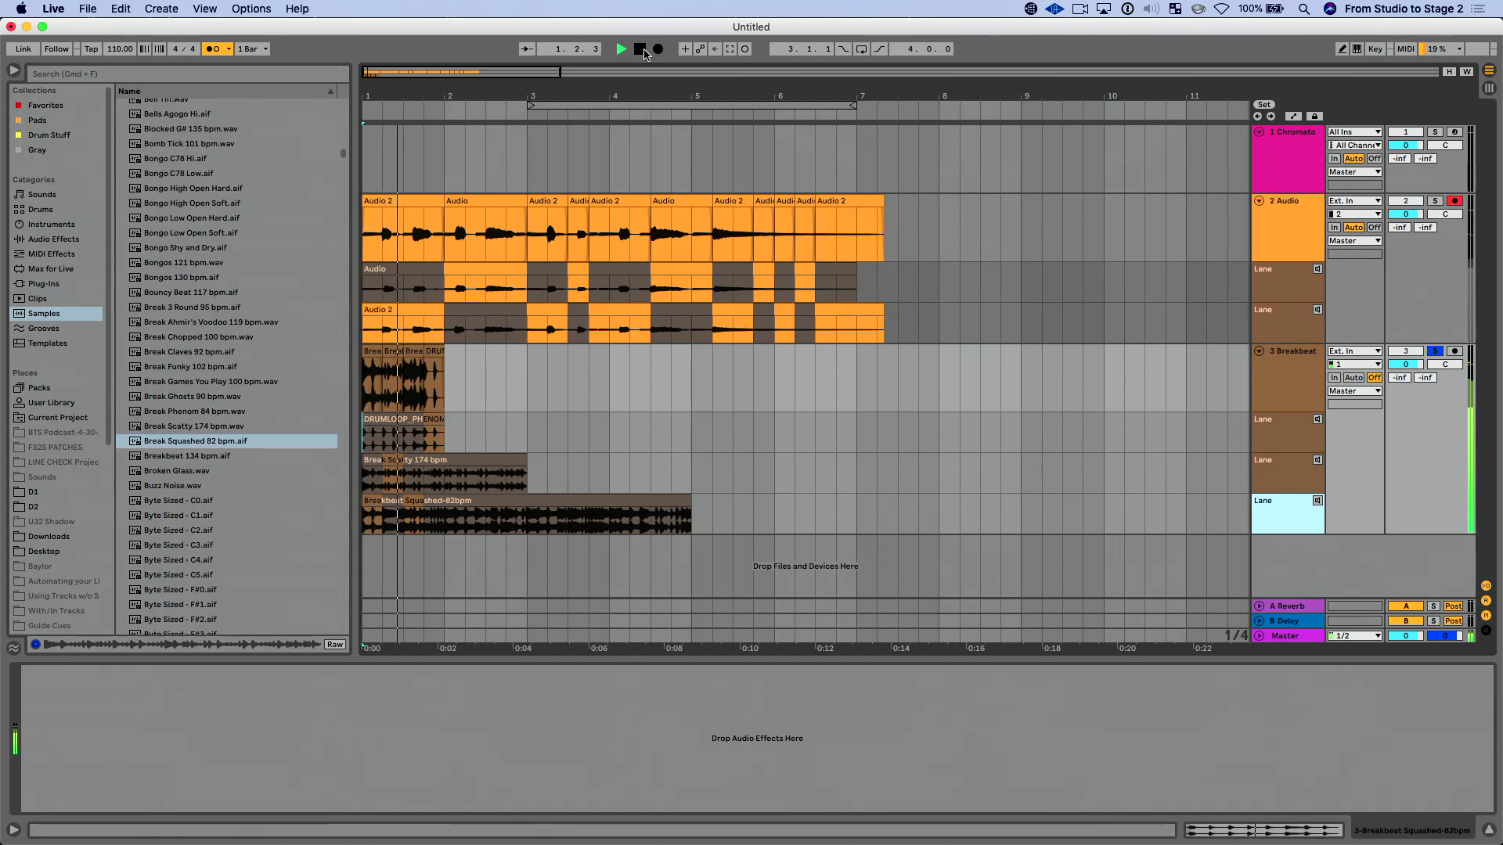
left_click(640, 50)
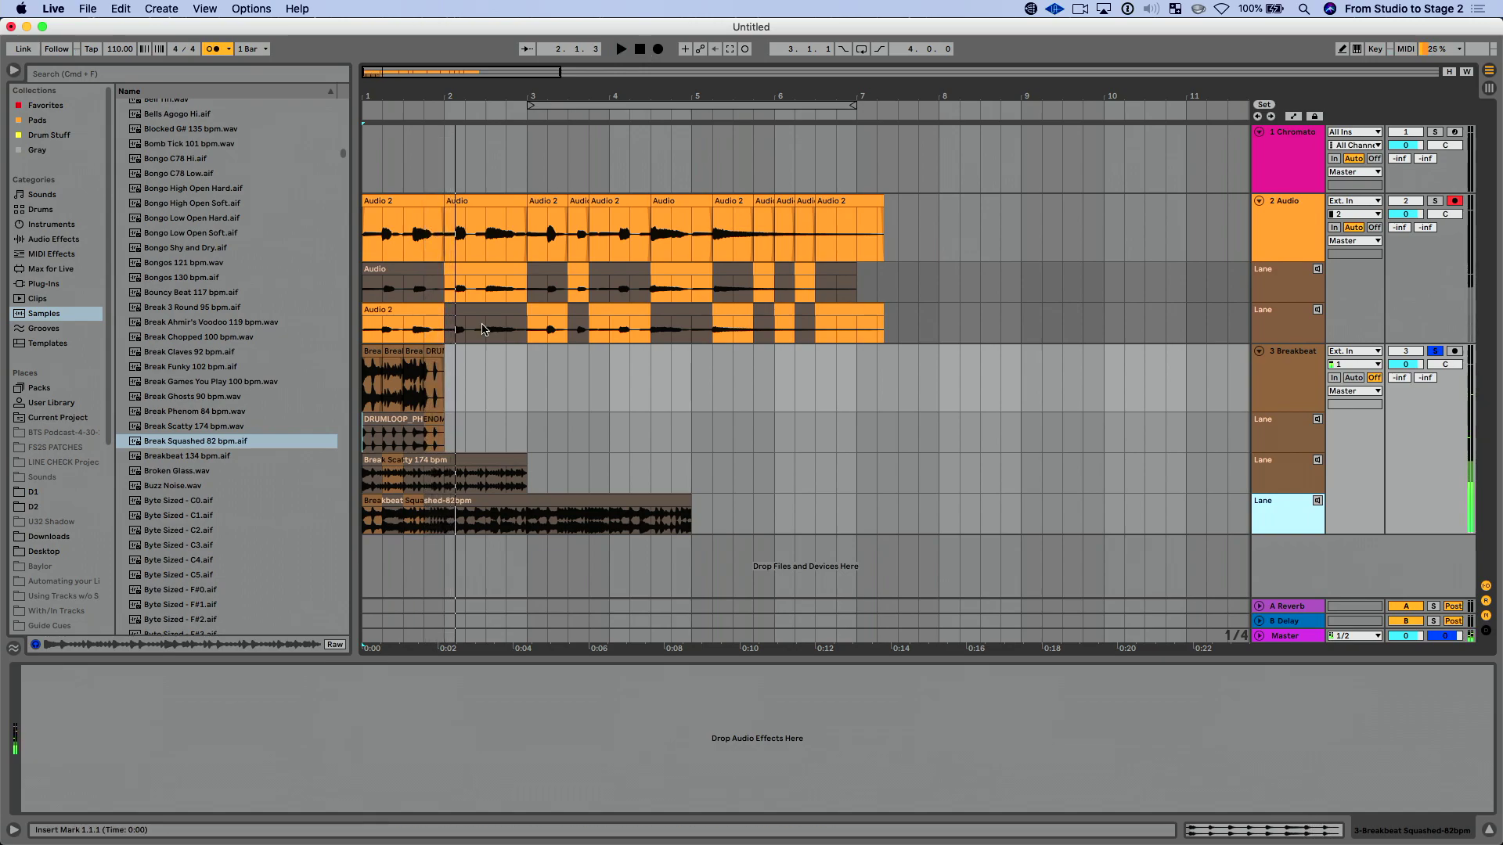
- Reverse the fourth beat of the Break Scatty take in the second lane, use it in the comp, and play the result
left_click_drag(424, 476, 442, 481)
key("r")
key("space")
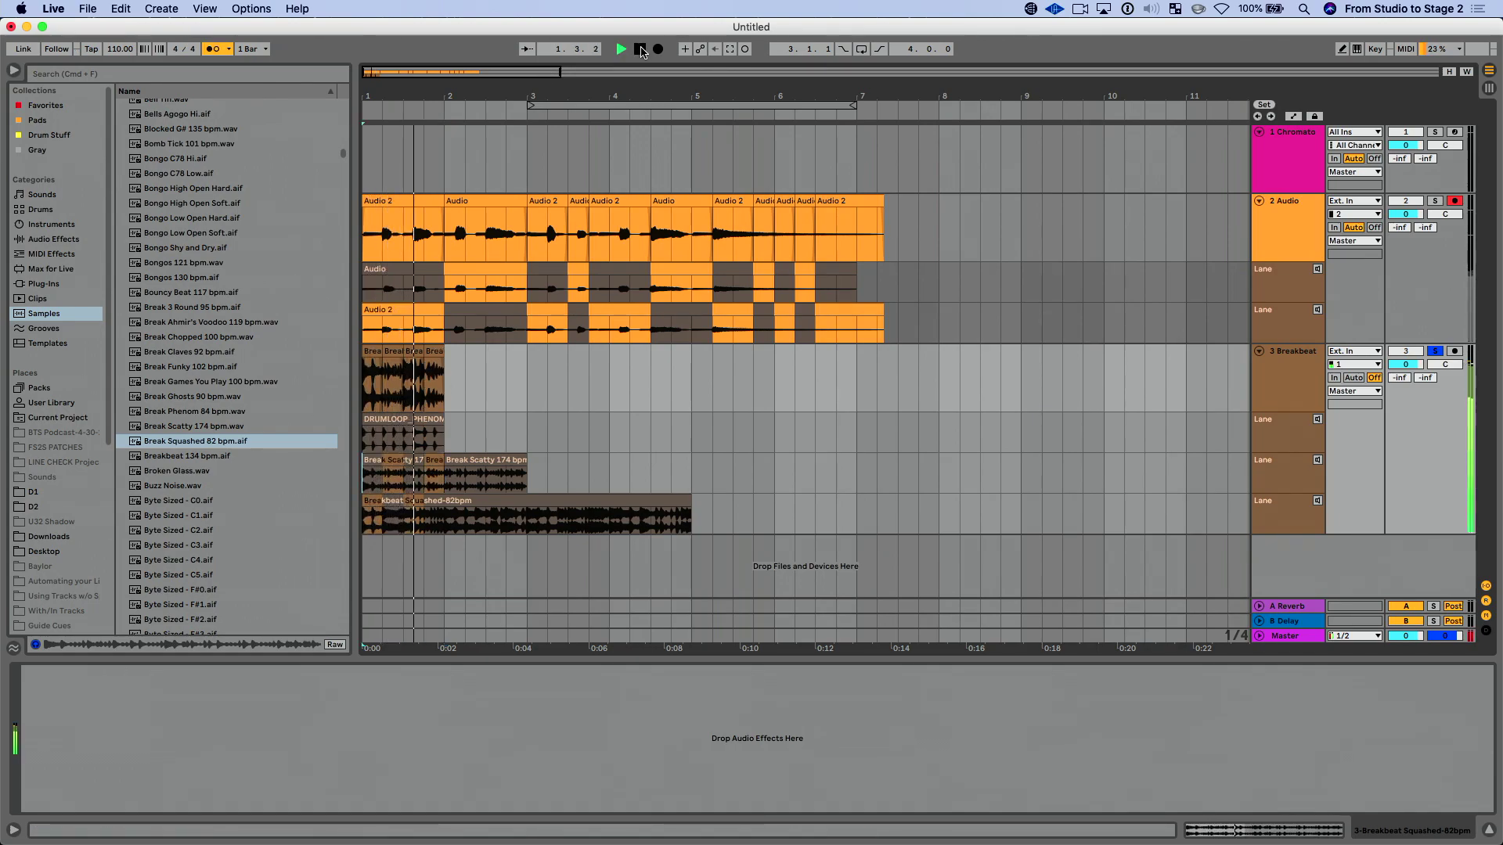
left_click(640, 50)
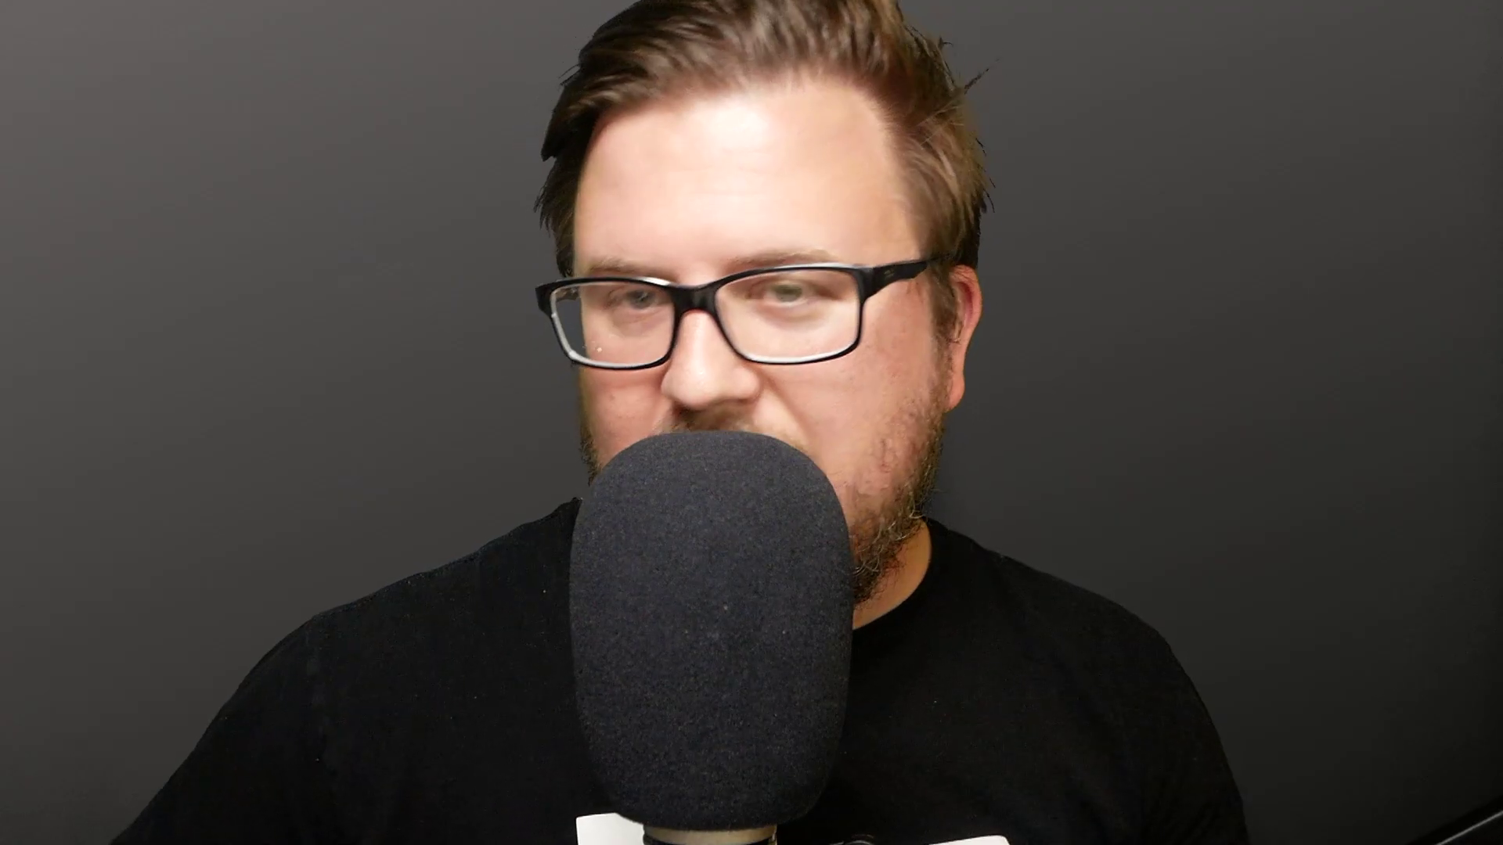
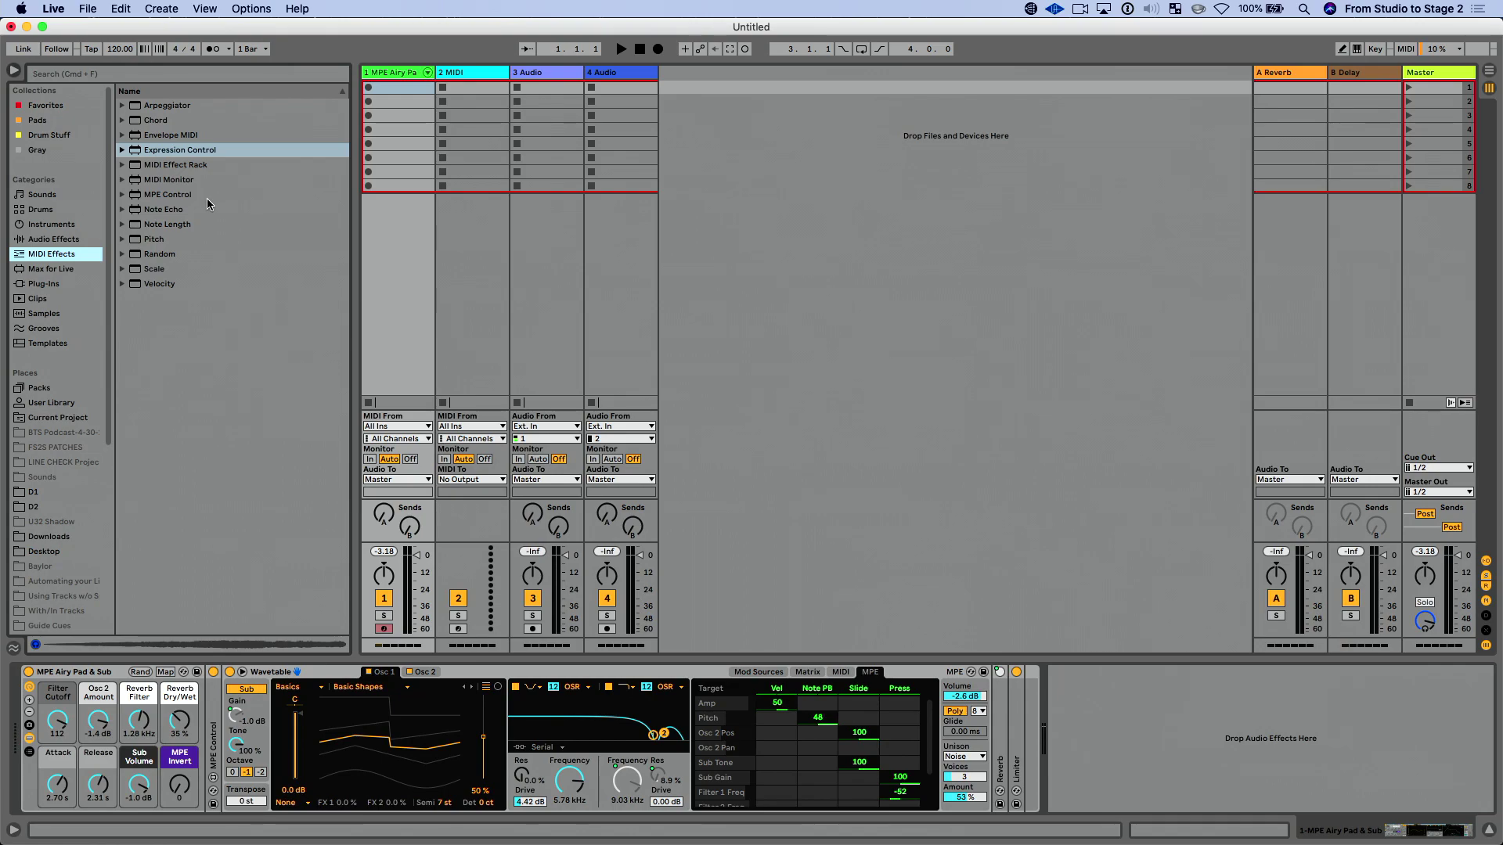
- Insert MPE Control before the MPE Airy Pad & Sub rack, view its source options and keep Pressure selected
left_click(206, 196)
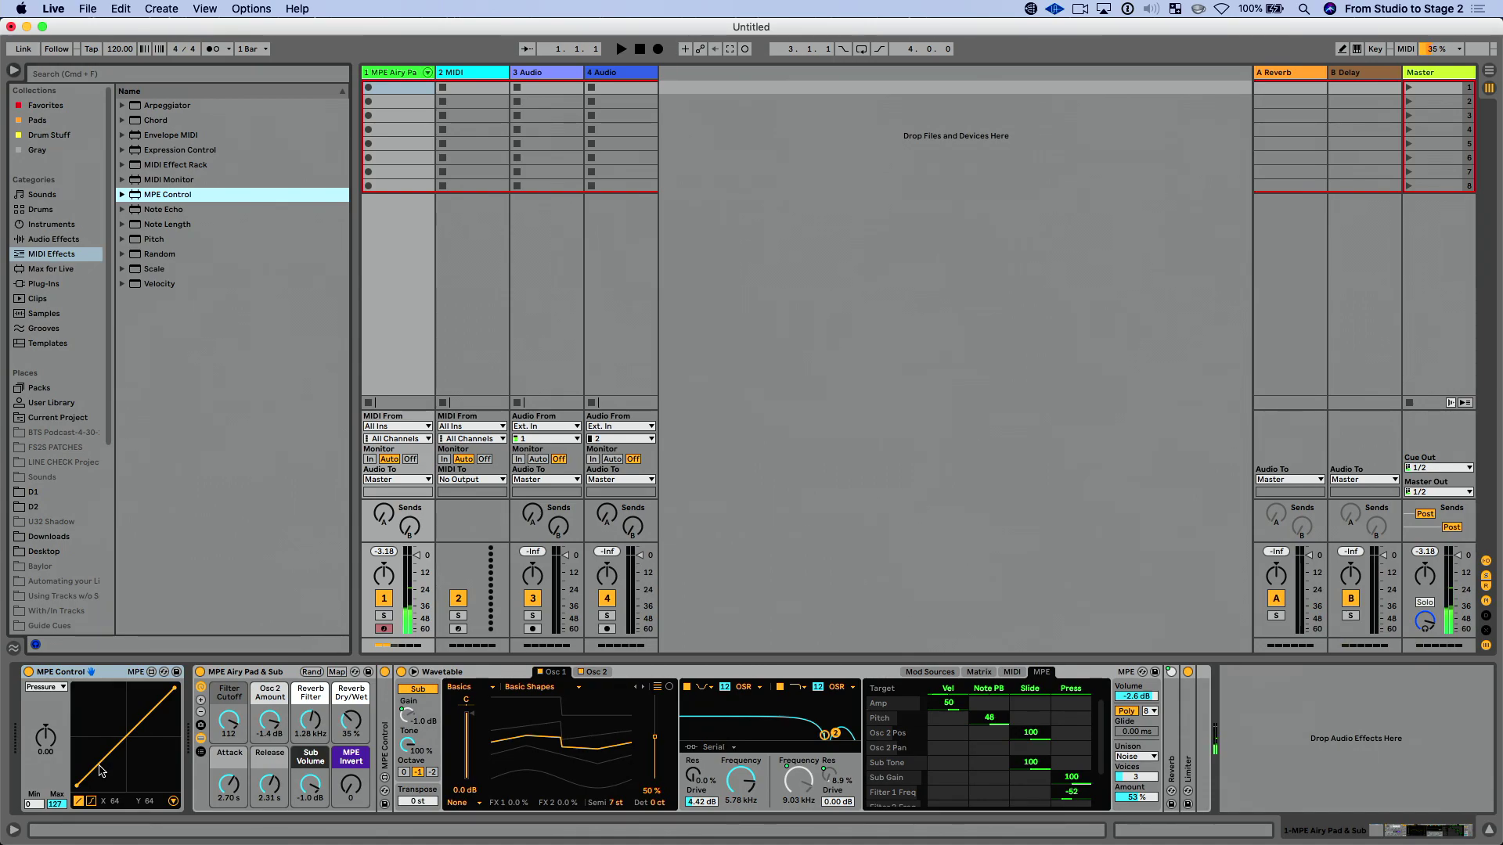
left_click(45, 687)
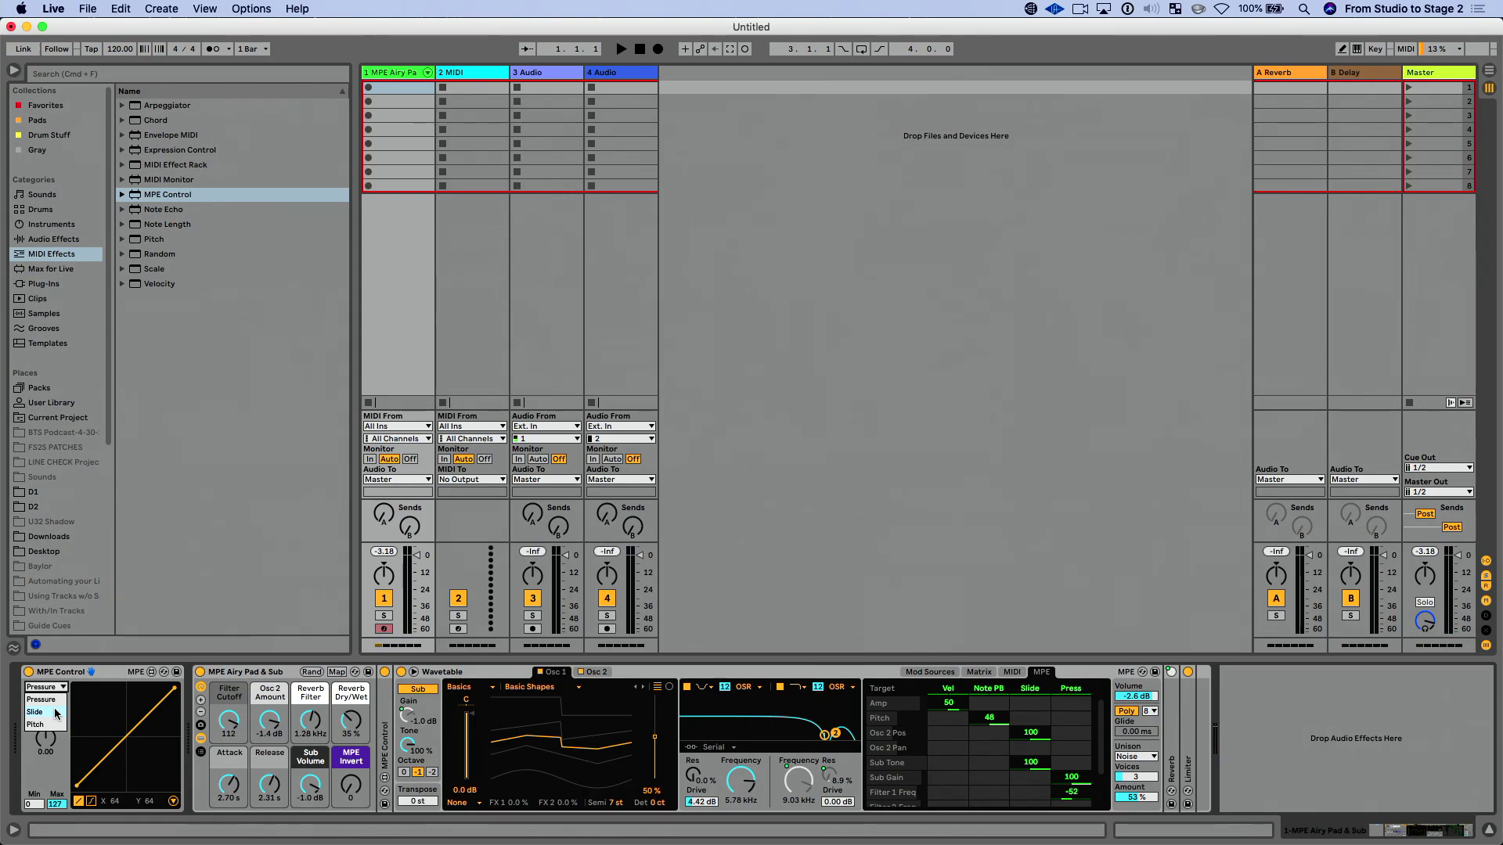
left_click(72, 672)
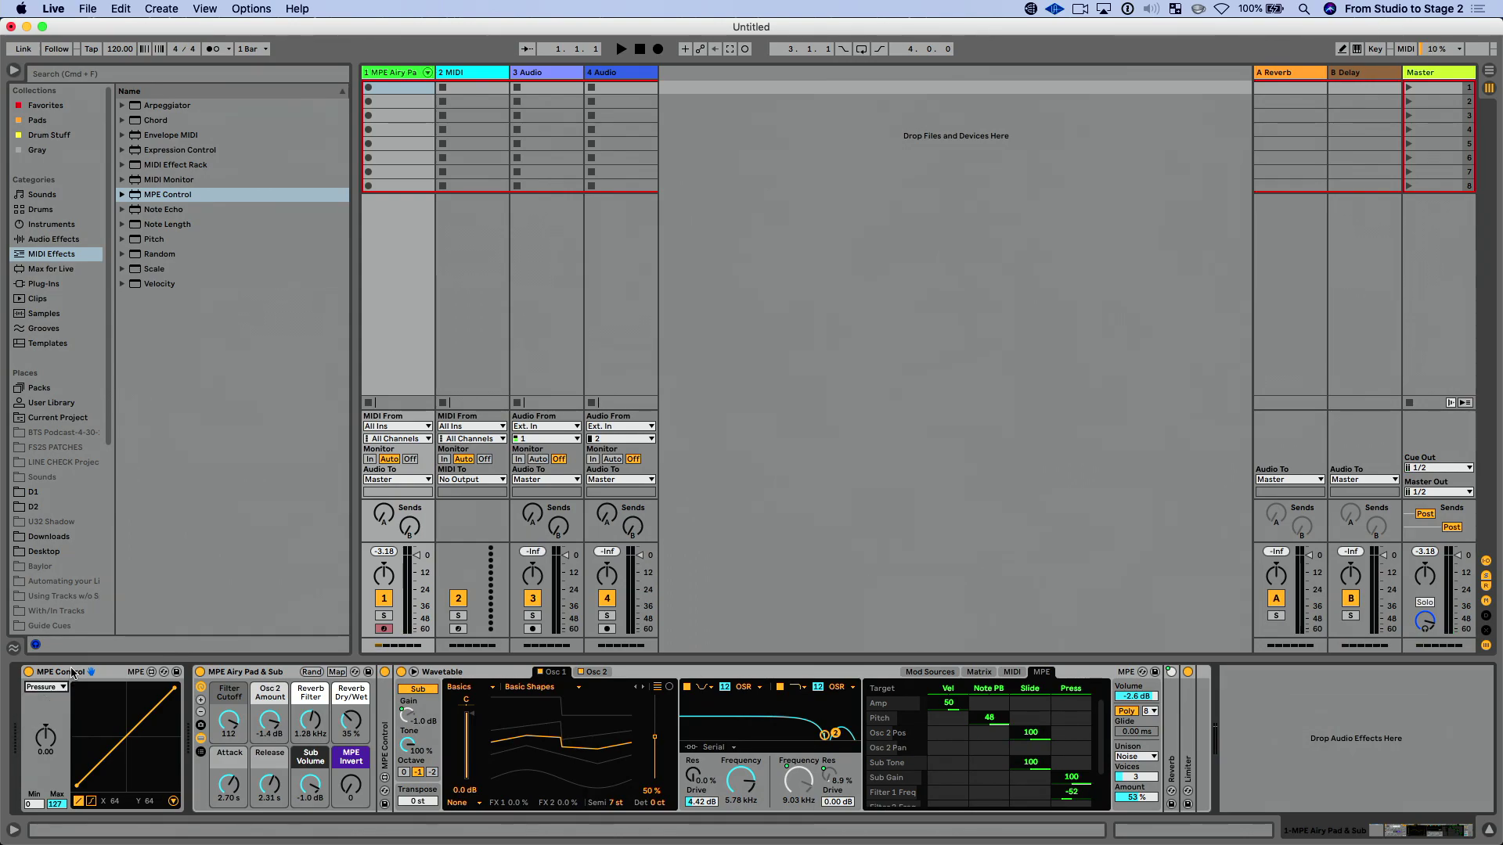
left_click(47, 688)
left_click(50, 690)
- Replace the MPE Airy Pad & Sub rack with an Operator instrument and set its oscillator wave to SwD
left_click(53, 224)
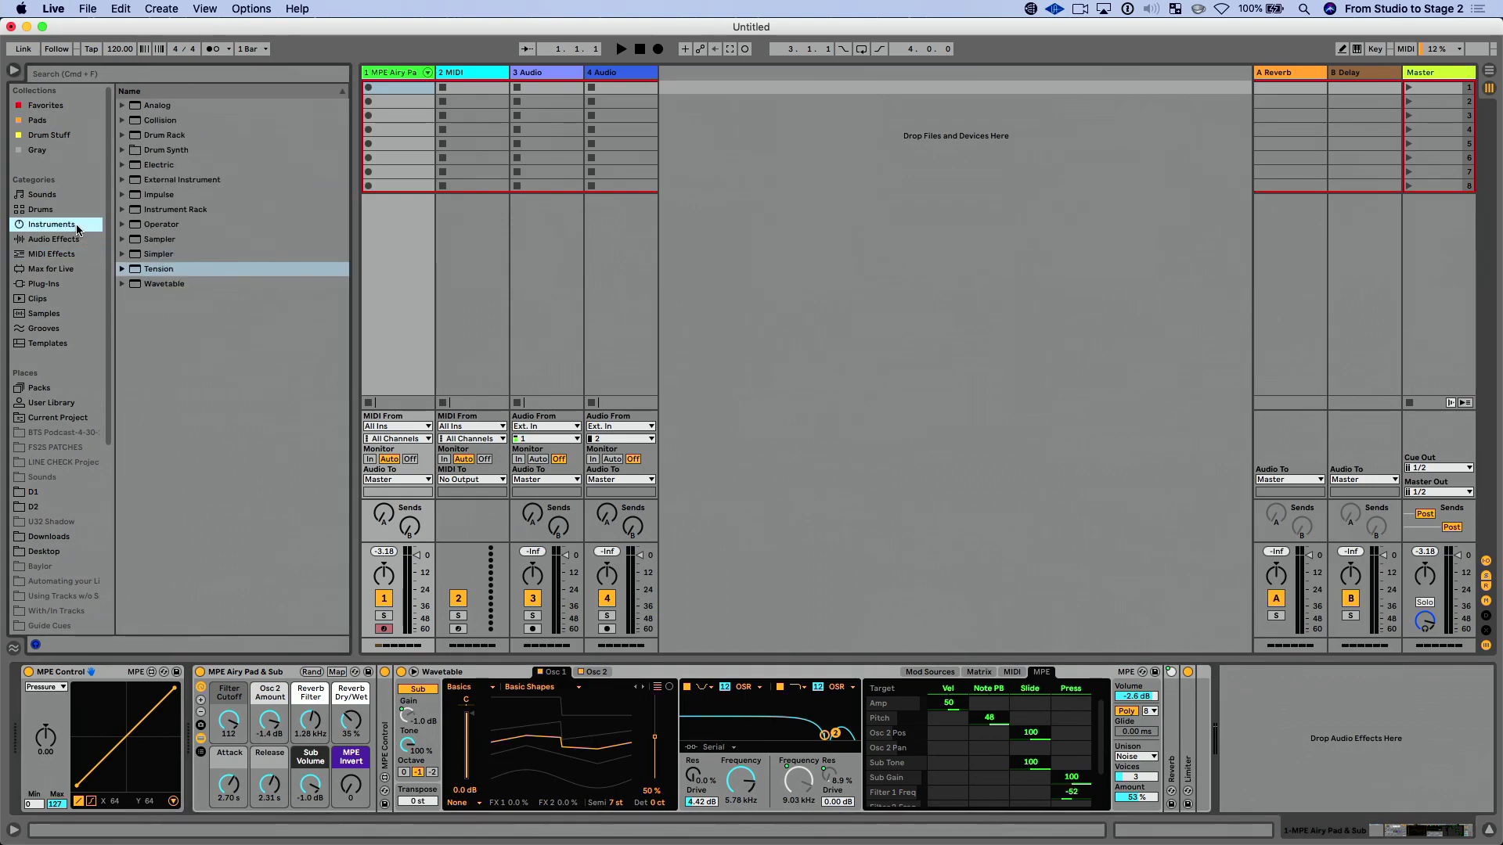
left_click(162, 227)
left_click_drag(162, 231, 423, 696)
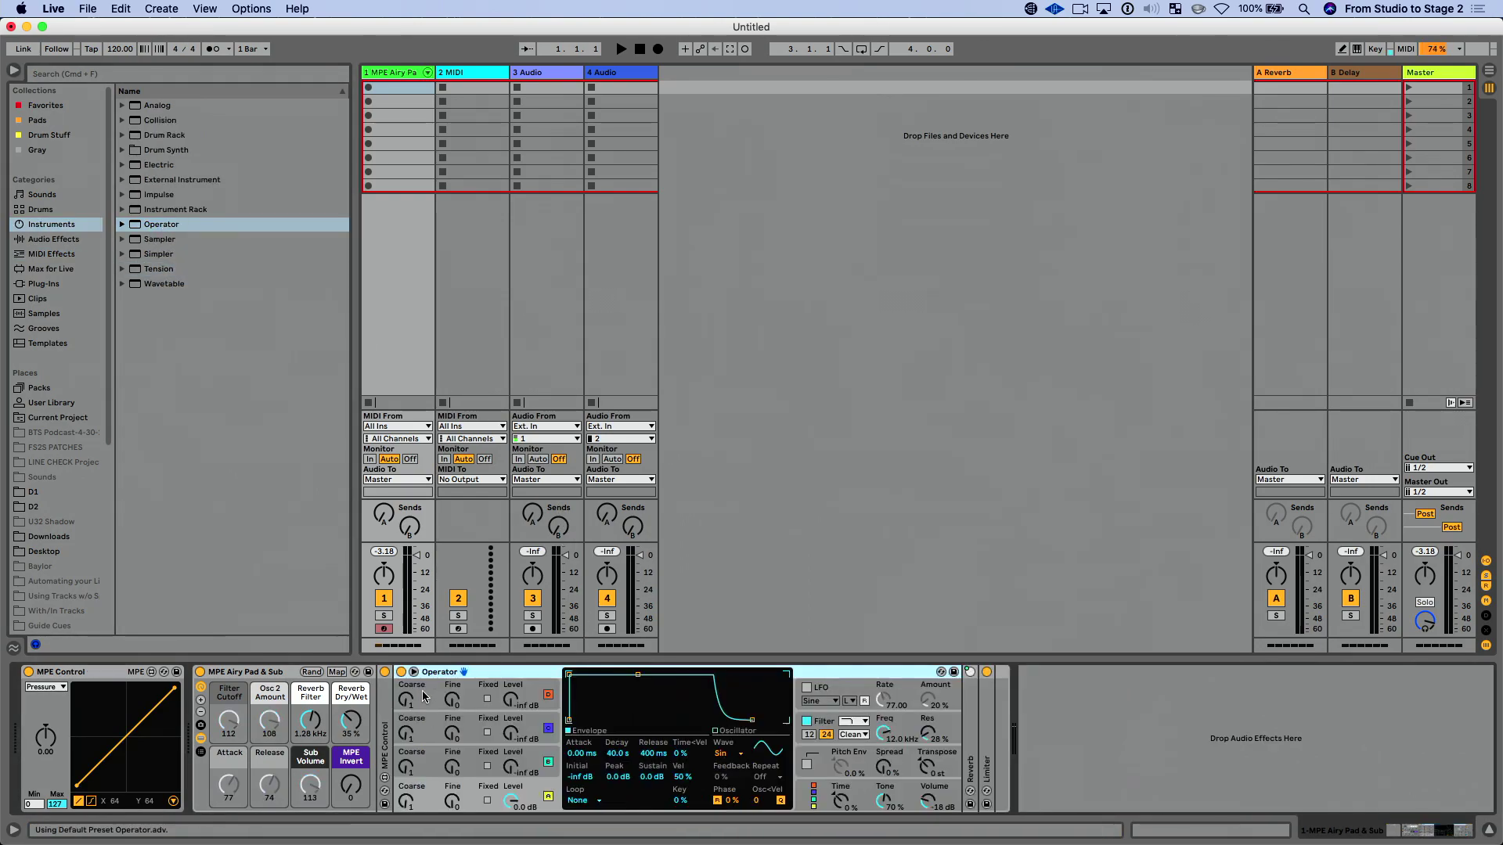
left_click(201, 678)
key("Delete")
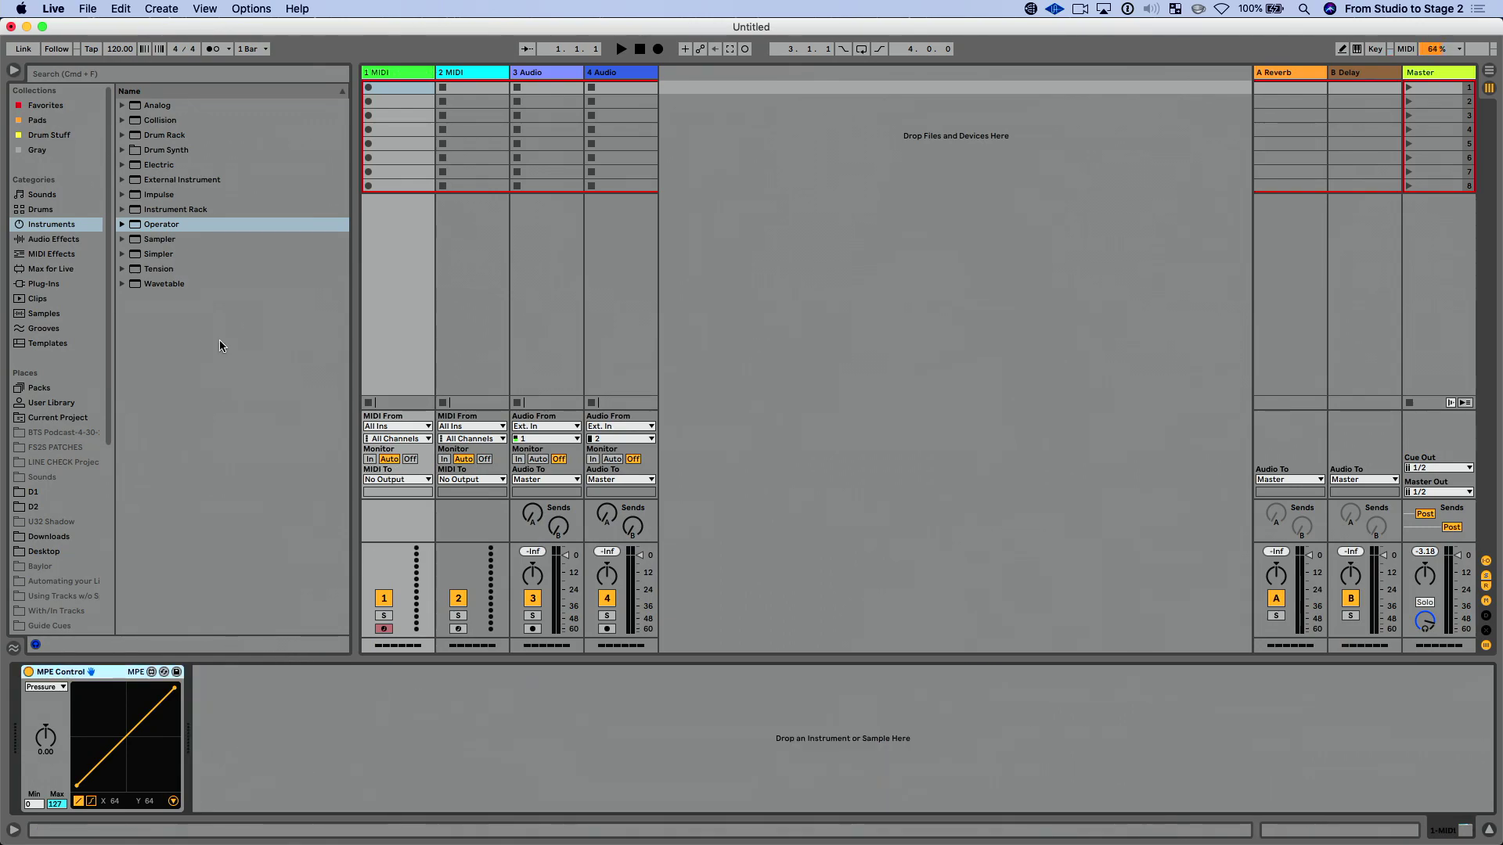
double_click(176, 226)
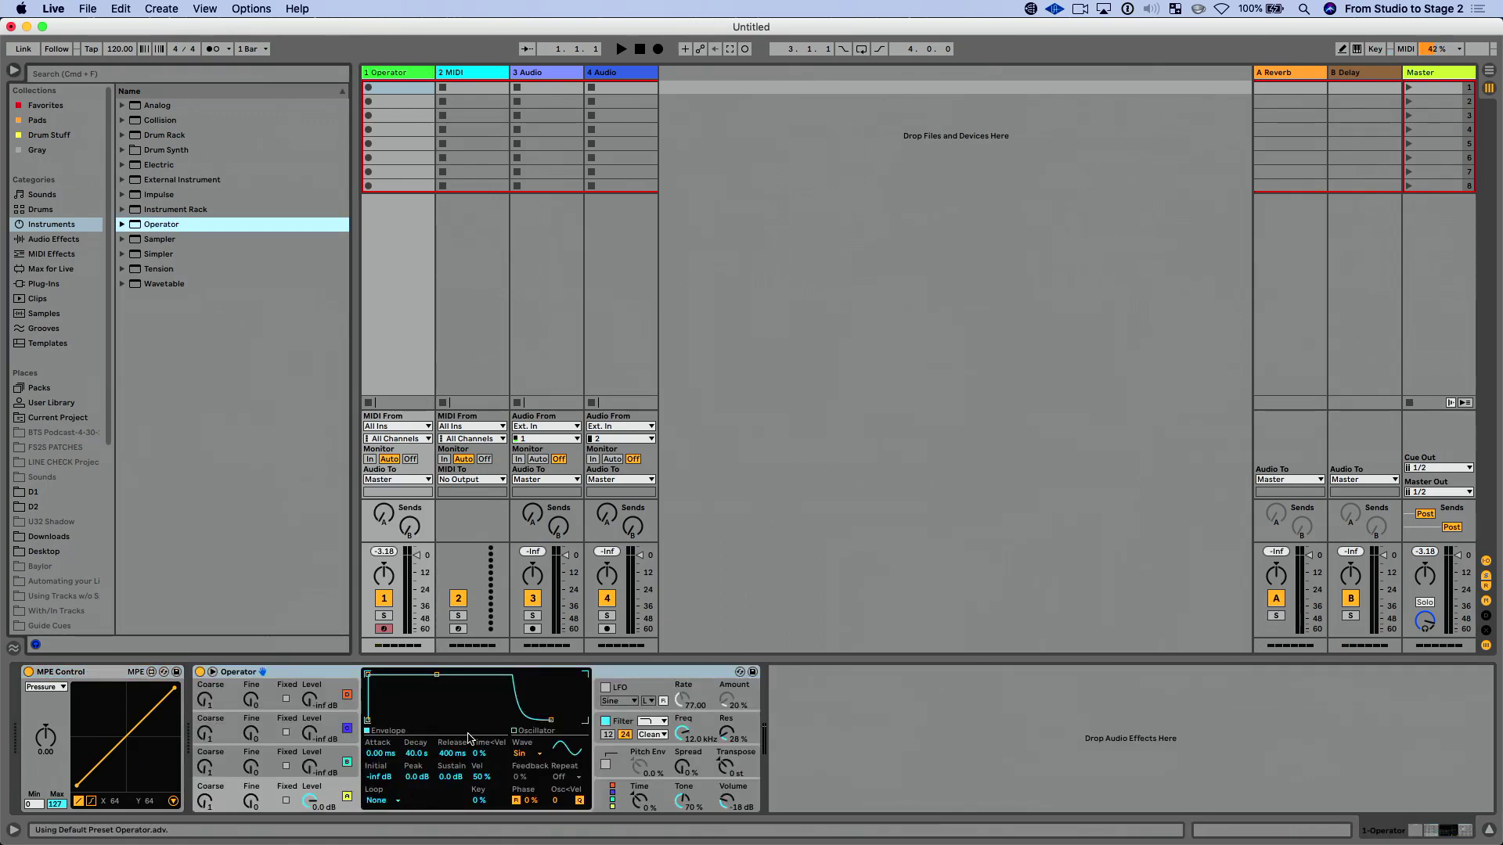
left_click(518, 754)
left_click(546, 599)
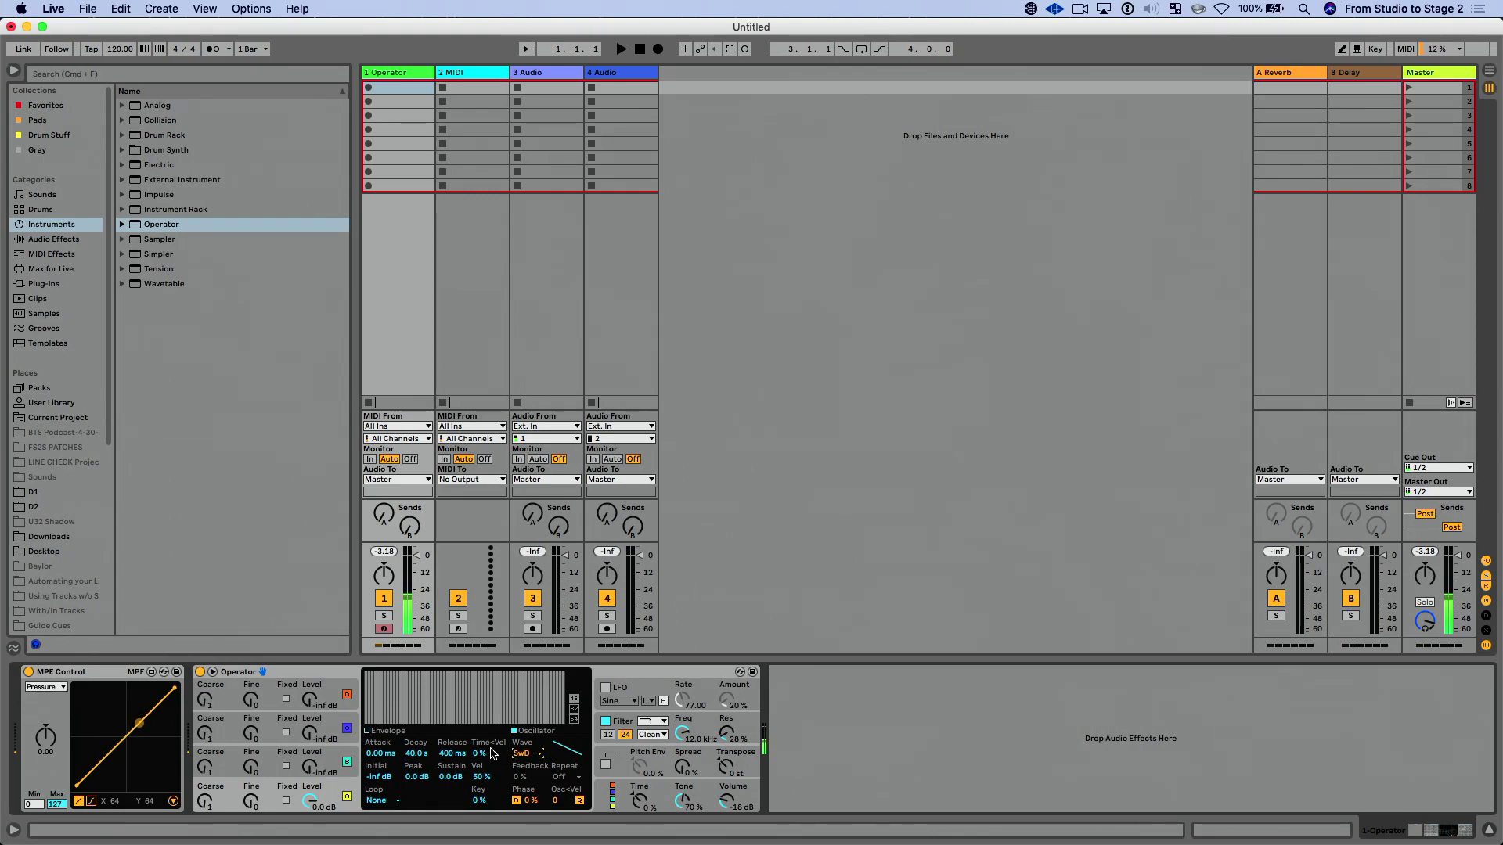
- Insert Expression Control between MPE Control and Operator and map its Aftertouch to Operator's filter frequency
left_click(80, 254)
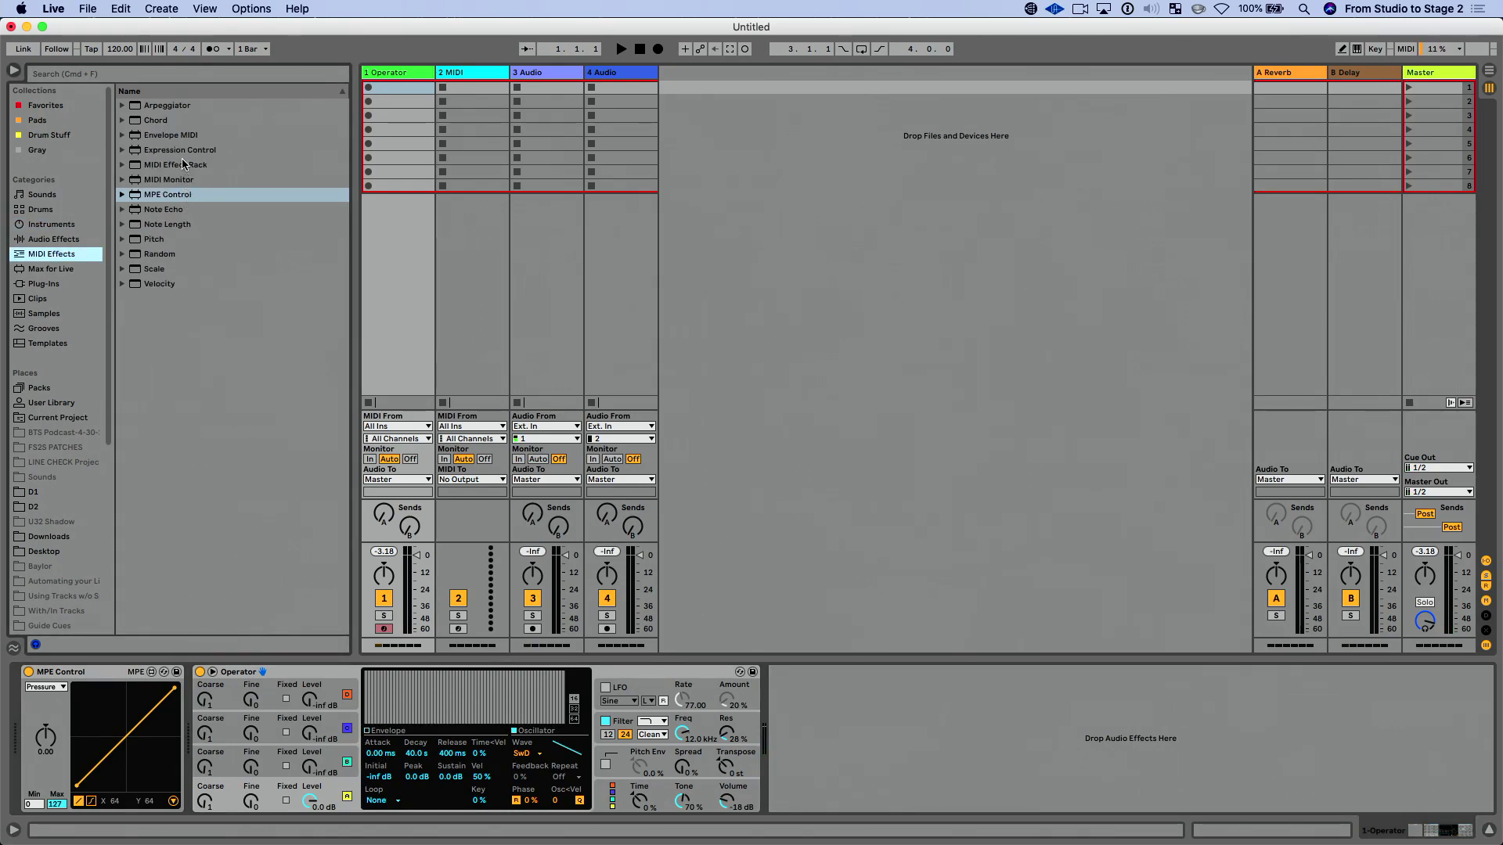
left_click_drag(181, 151, 199, 684)
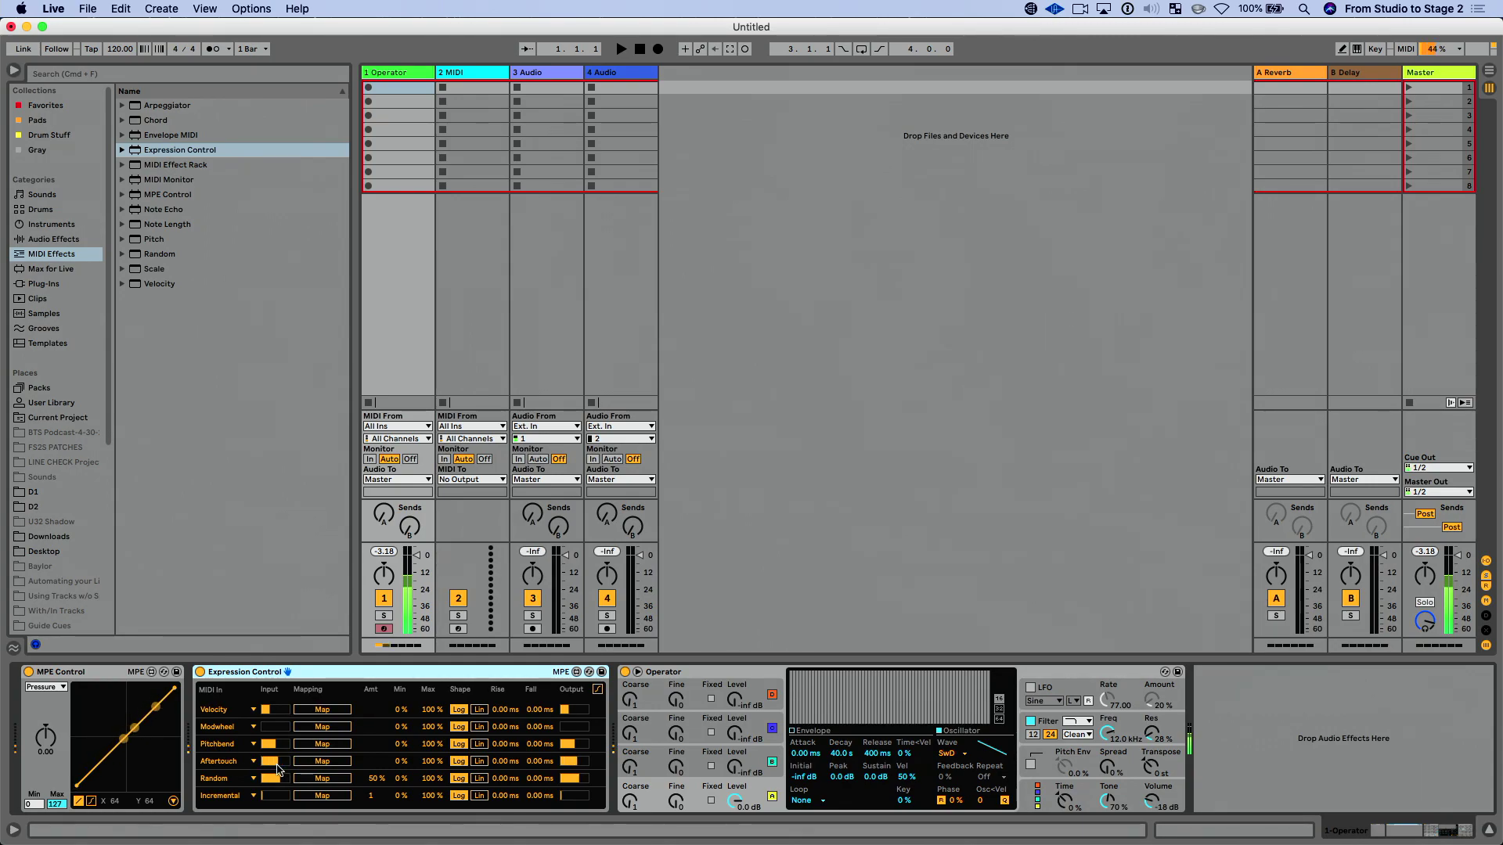
left_click(309, 762)
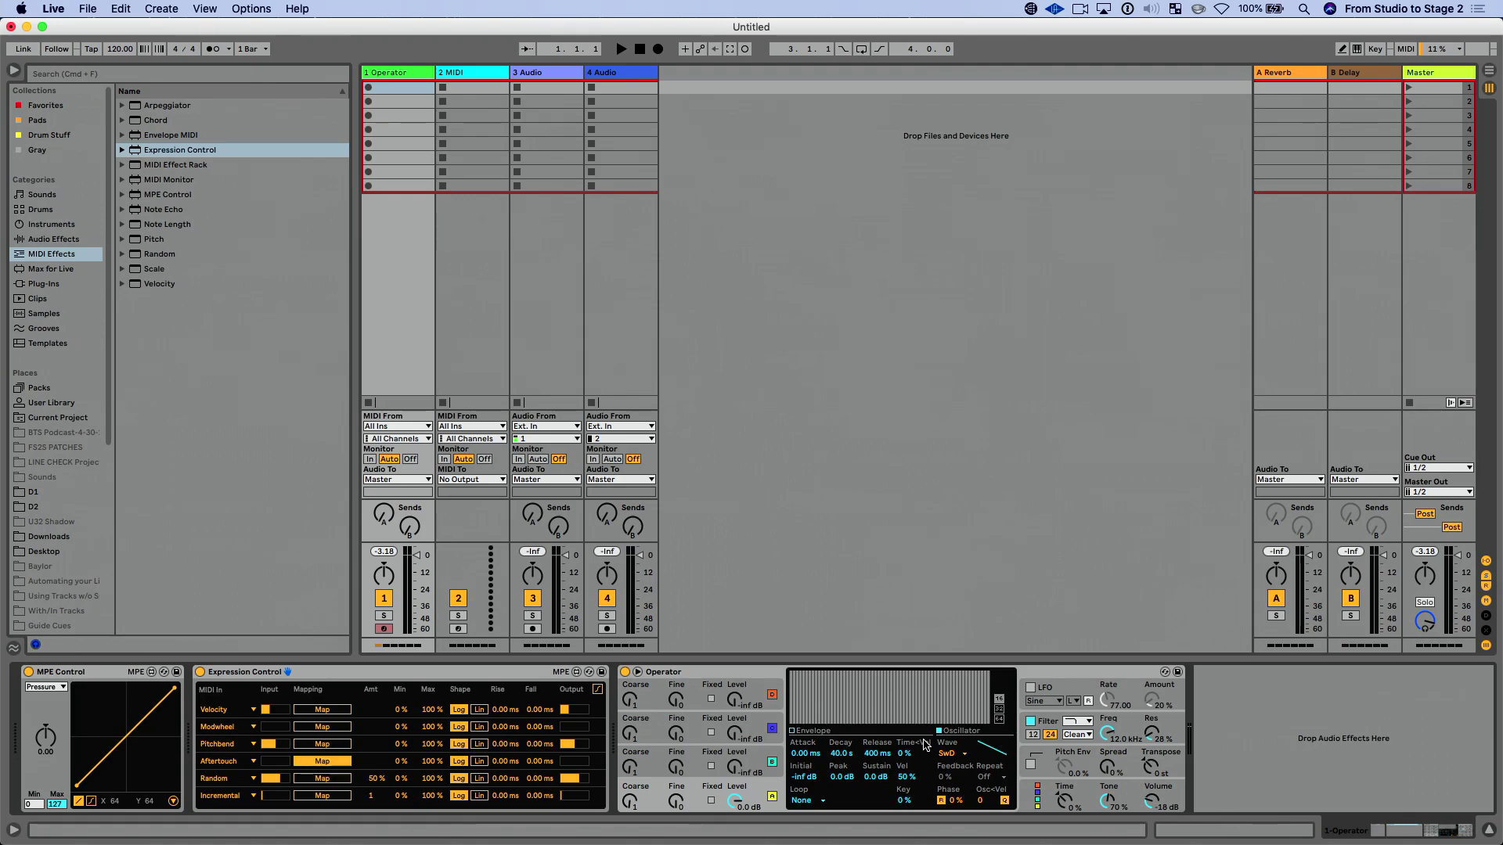
left_click(1108, 734)
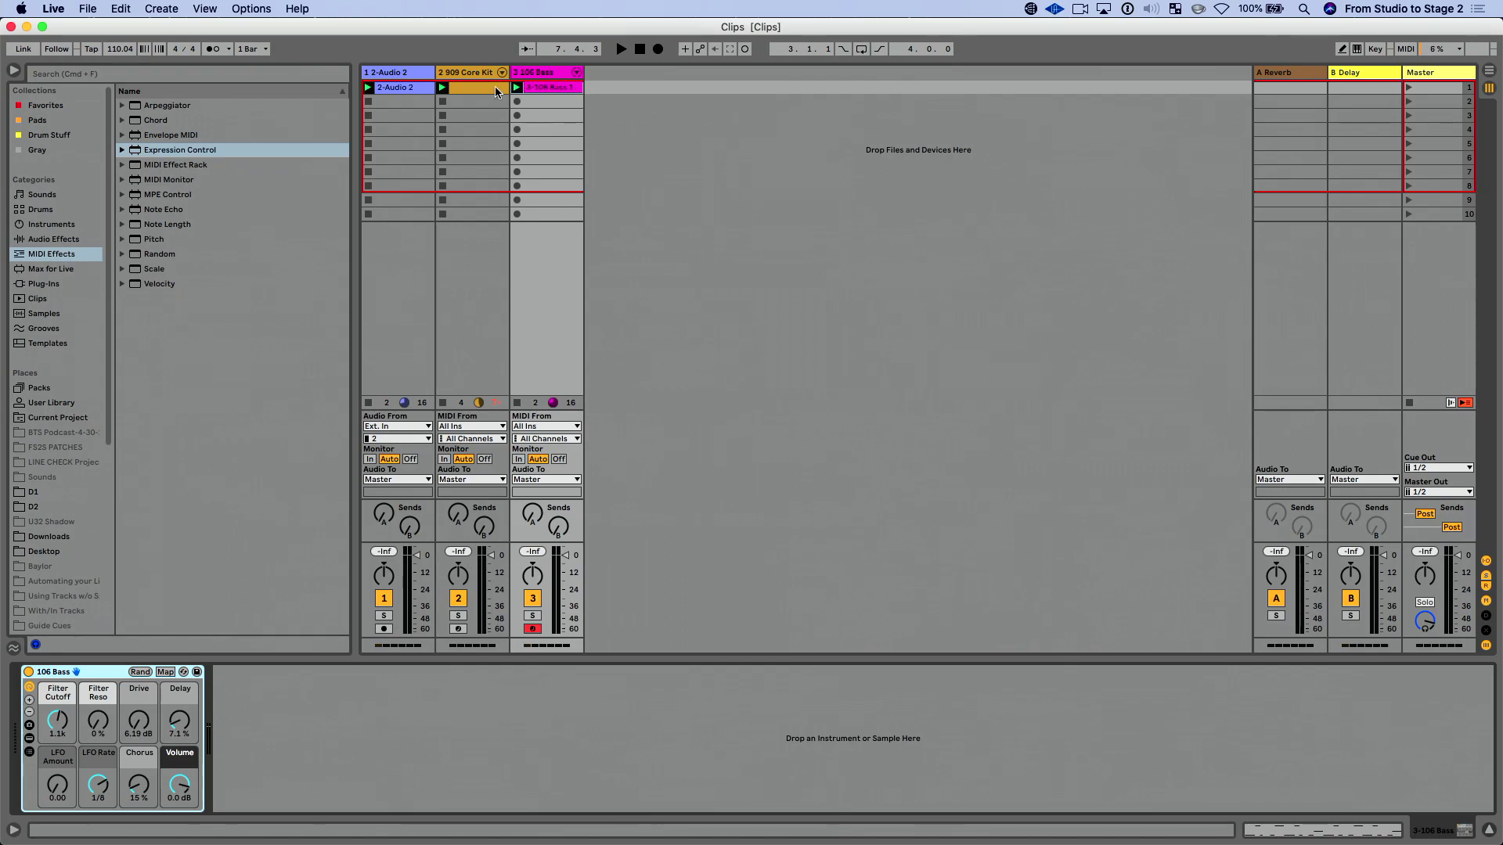
- Open the 2-Audio 2 clip for editing and reduce the height of the clip view
left_click(412, 88)
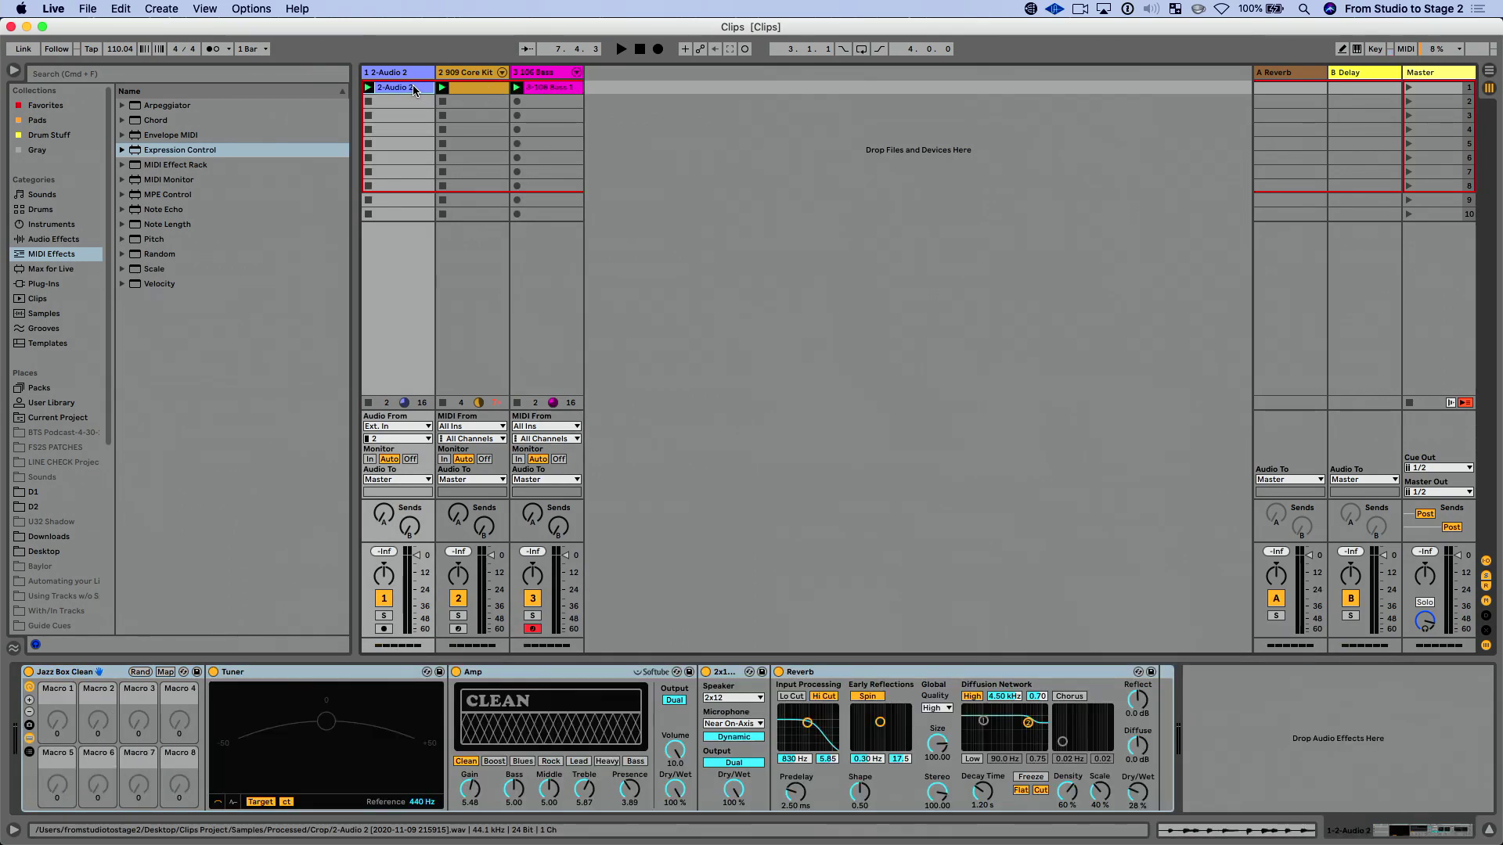
double_click(413, 87)
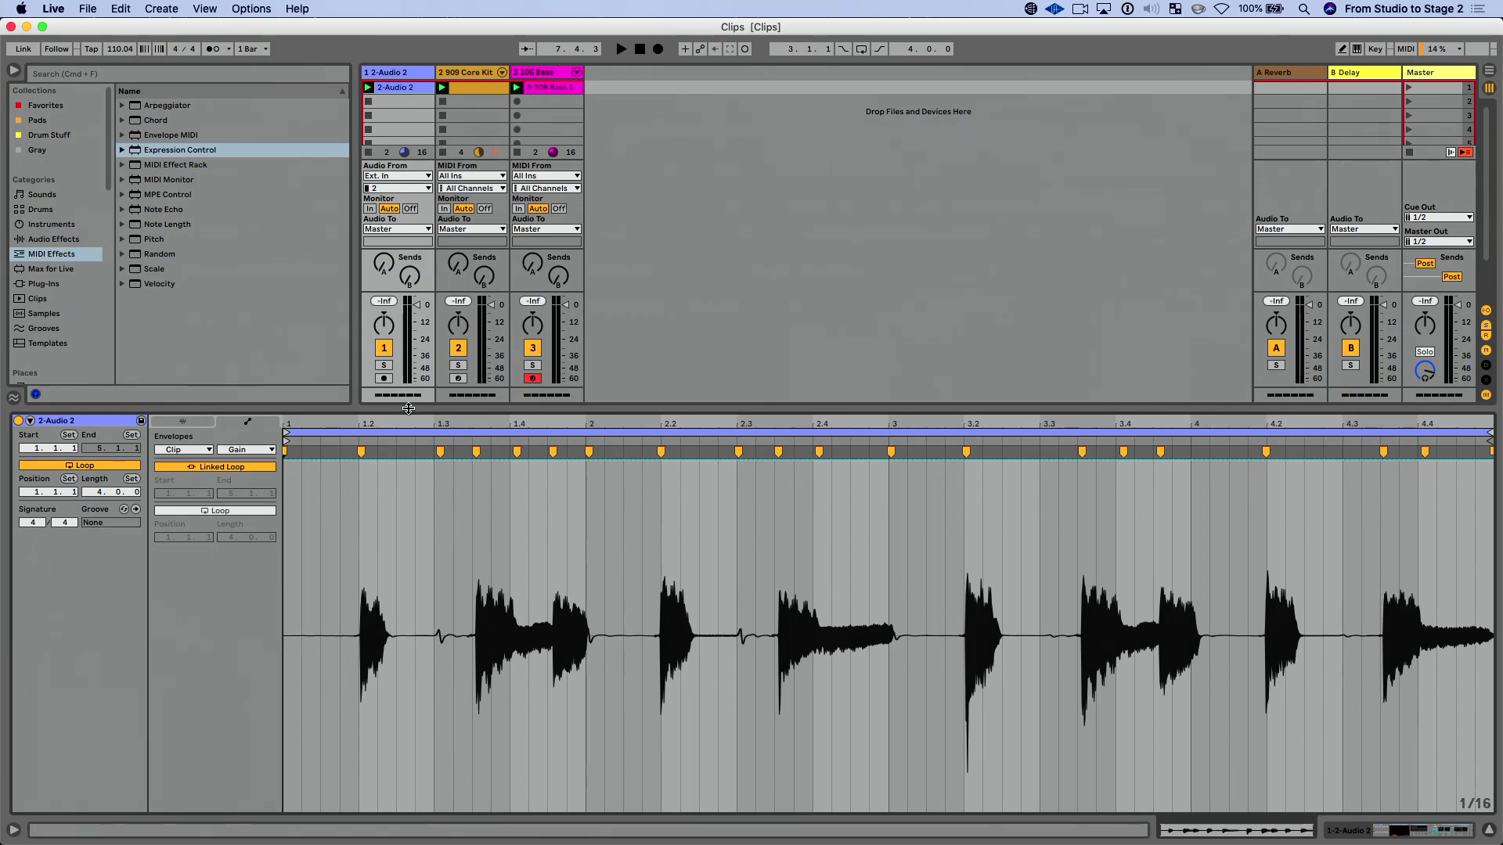
left_click_drag(408, 408, 407, 480)
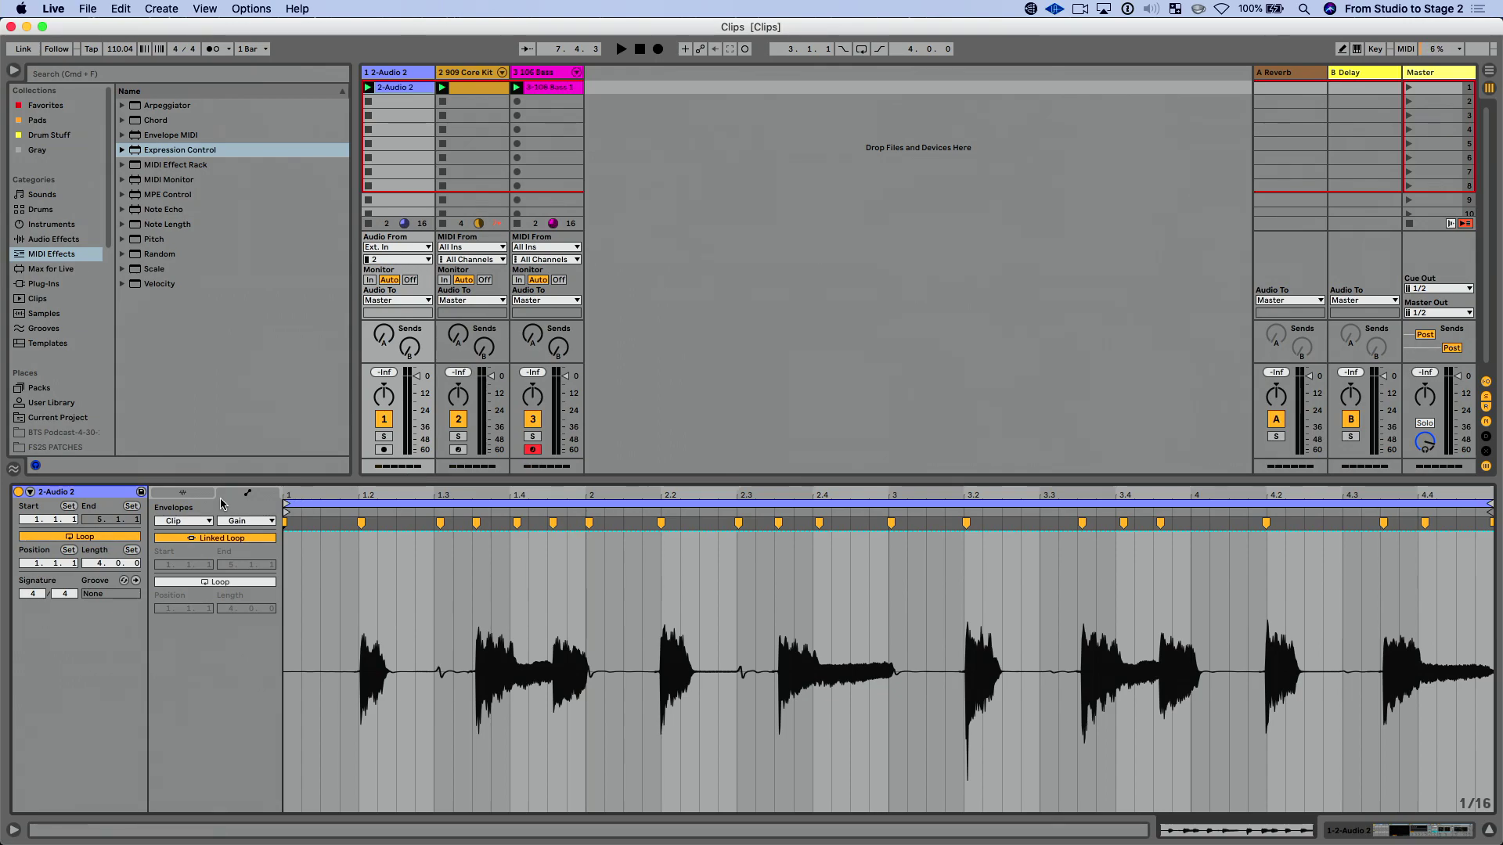
- Expand the 2-Audio 2 clip's launch and follow action settings to examine them, and collapse them again
left_click(31, 495)
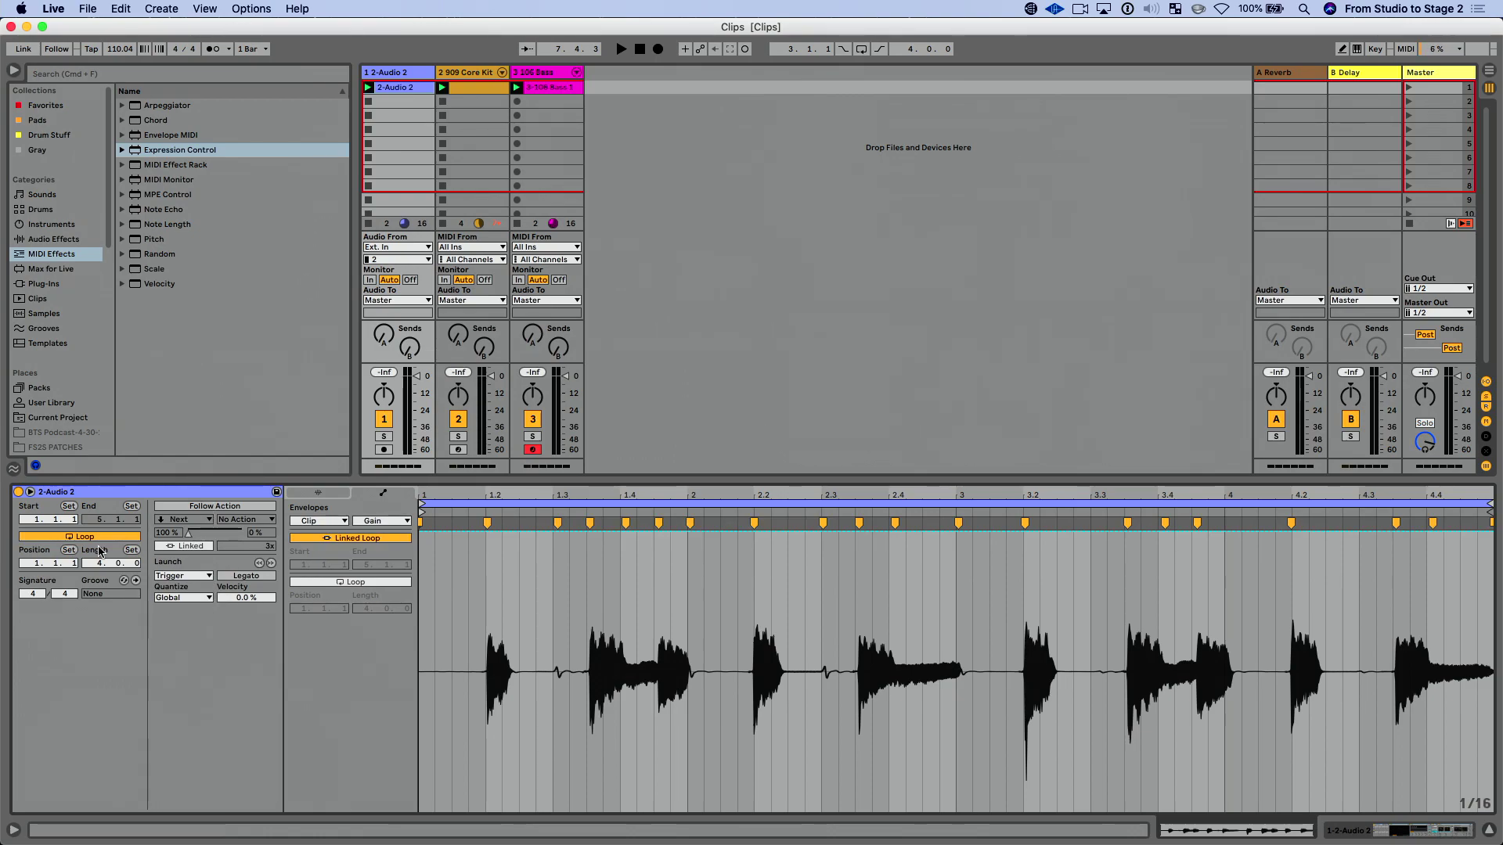
left_click(28, 492)
left_click(28, 493)
left_click(28, 493)
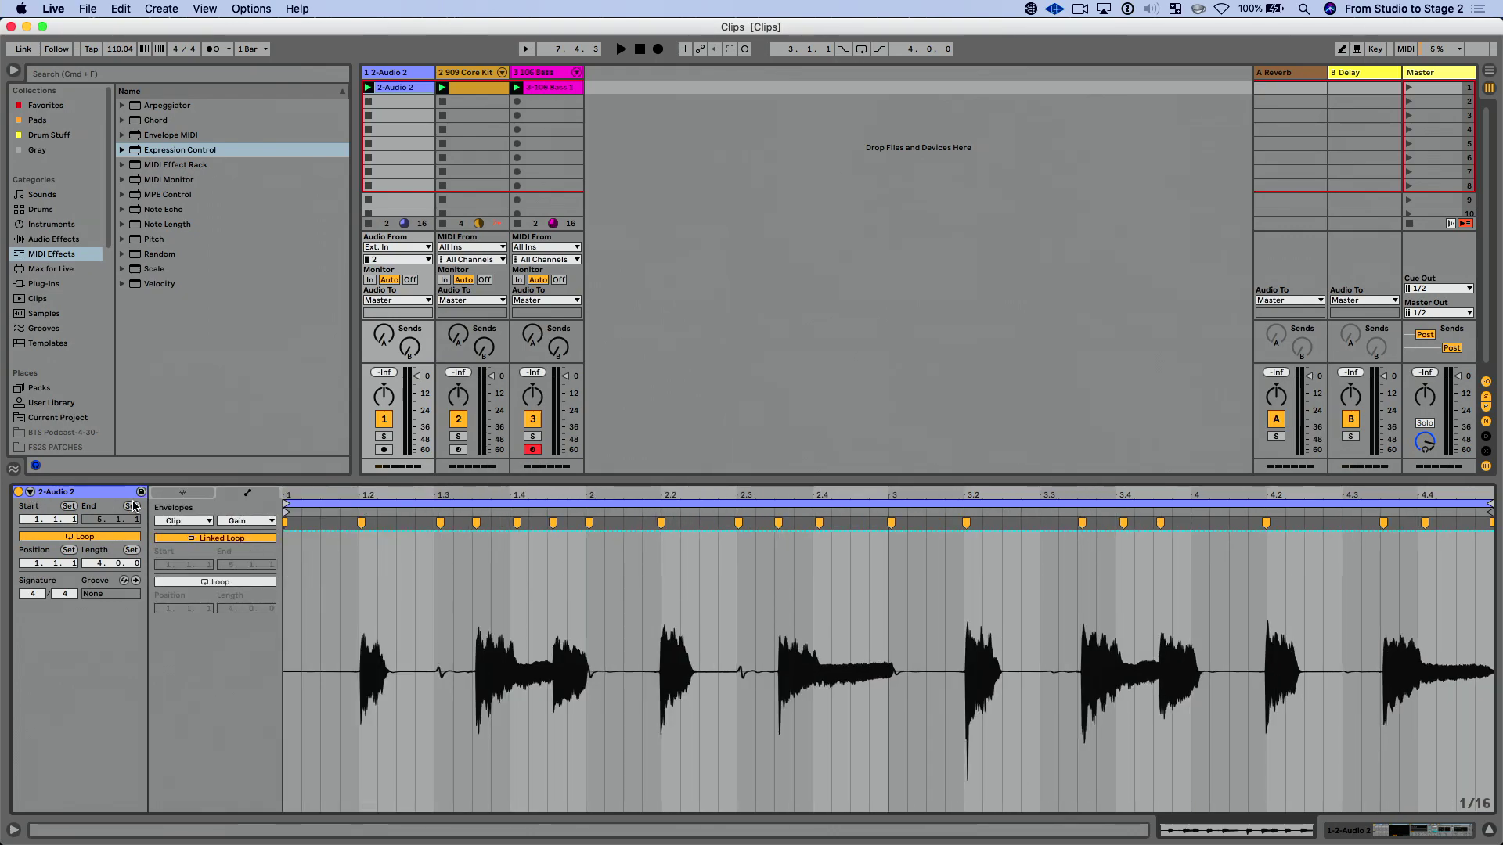
- Switch the 2-Audio 2 clip between its sample settings and envelopes to examine both sets of controls
left_click(179, 495)
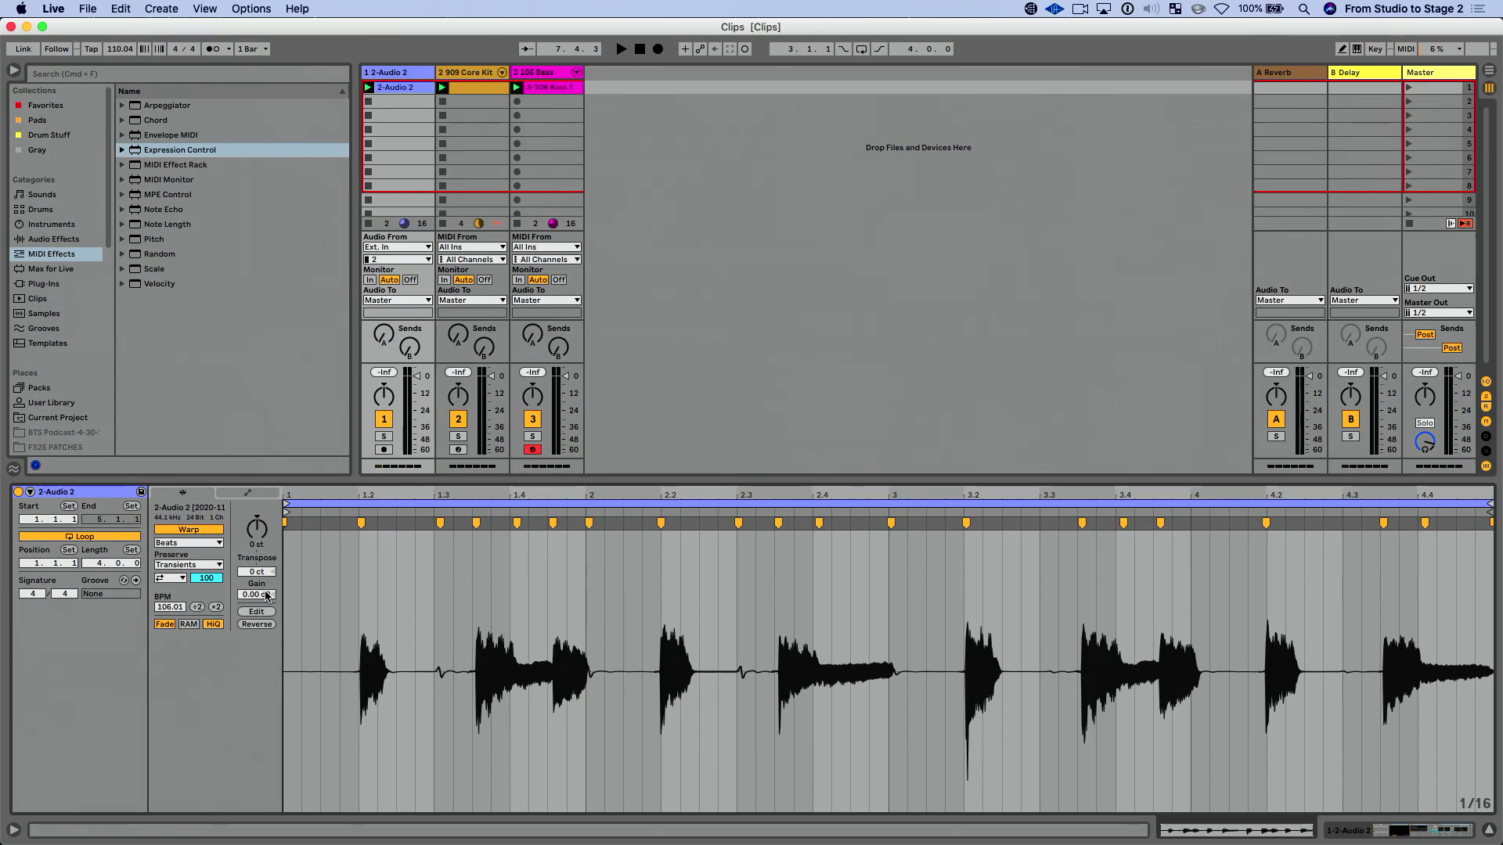
left_click(259, 494)
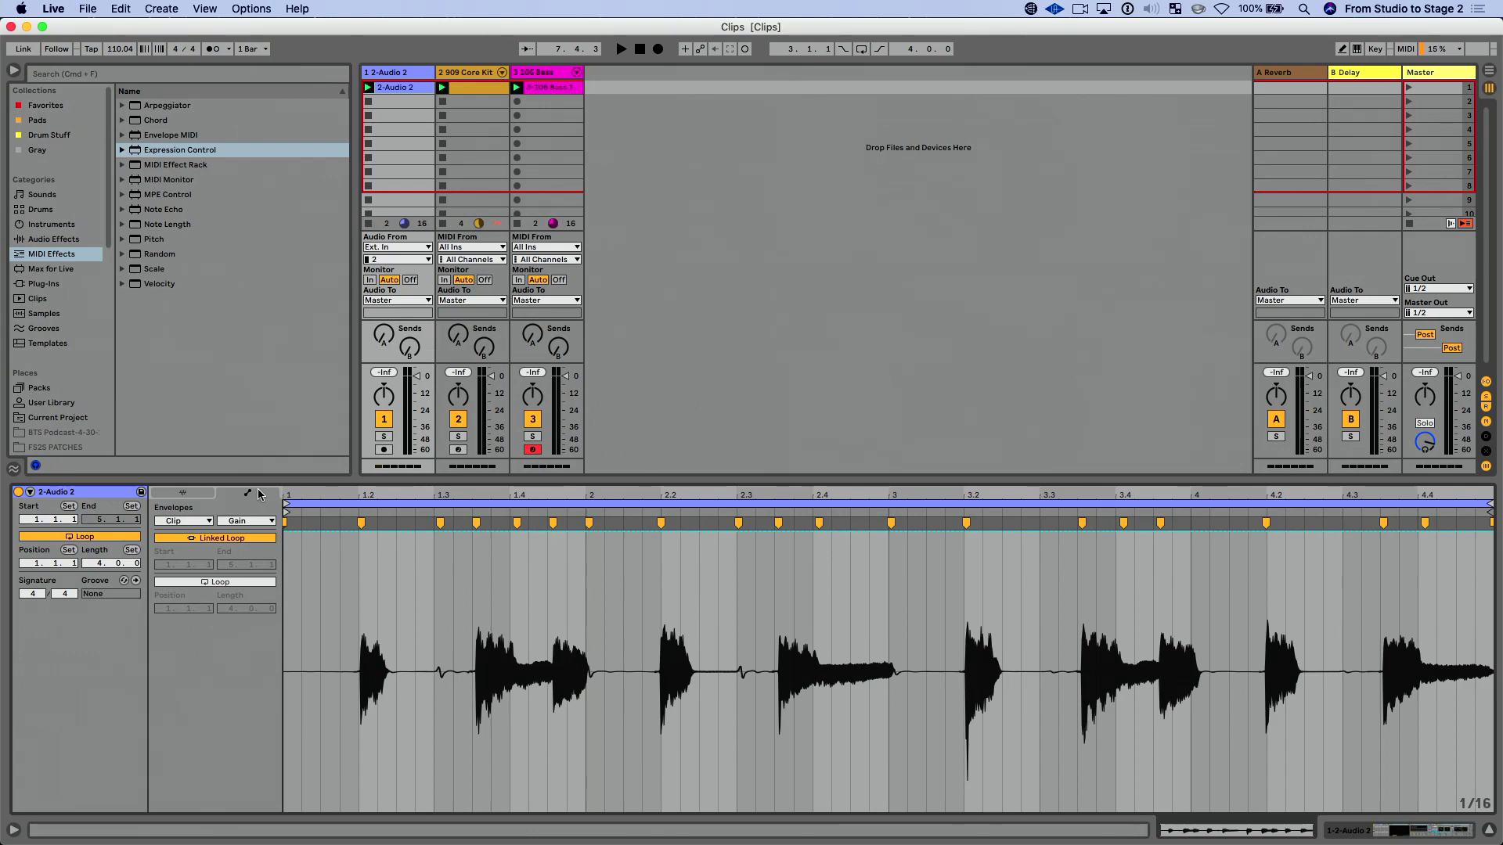
left_click(257, 490)
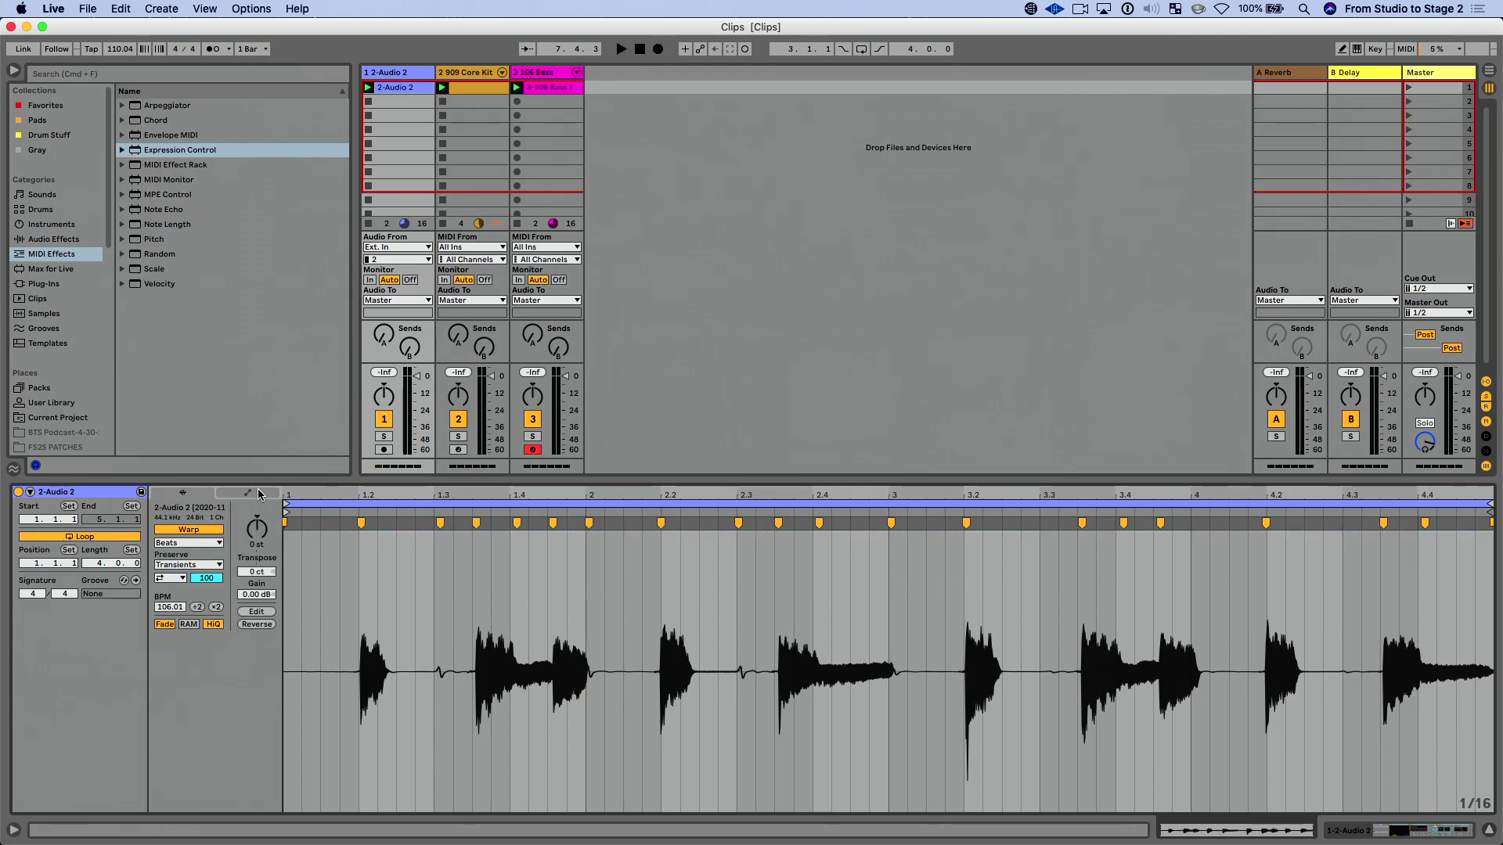
left_click(258, 492)
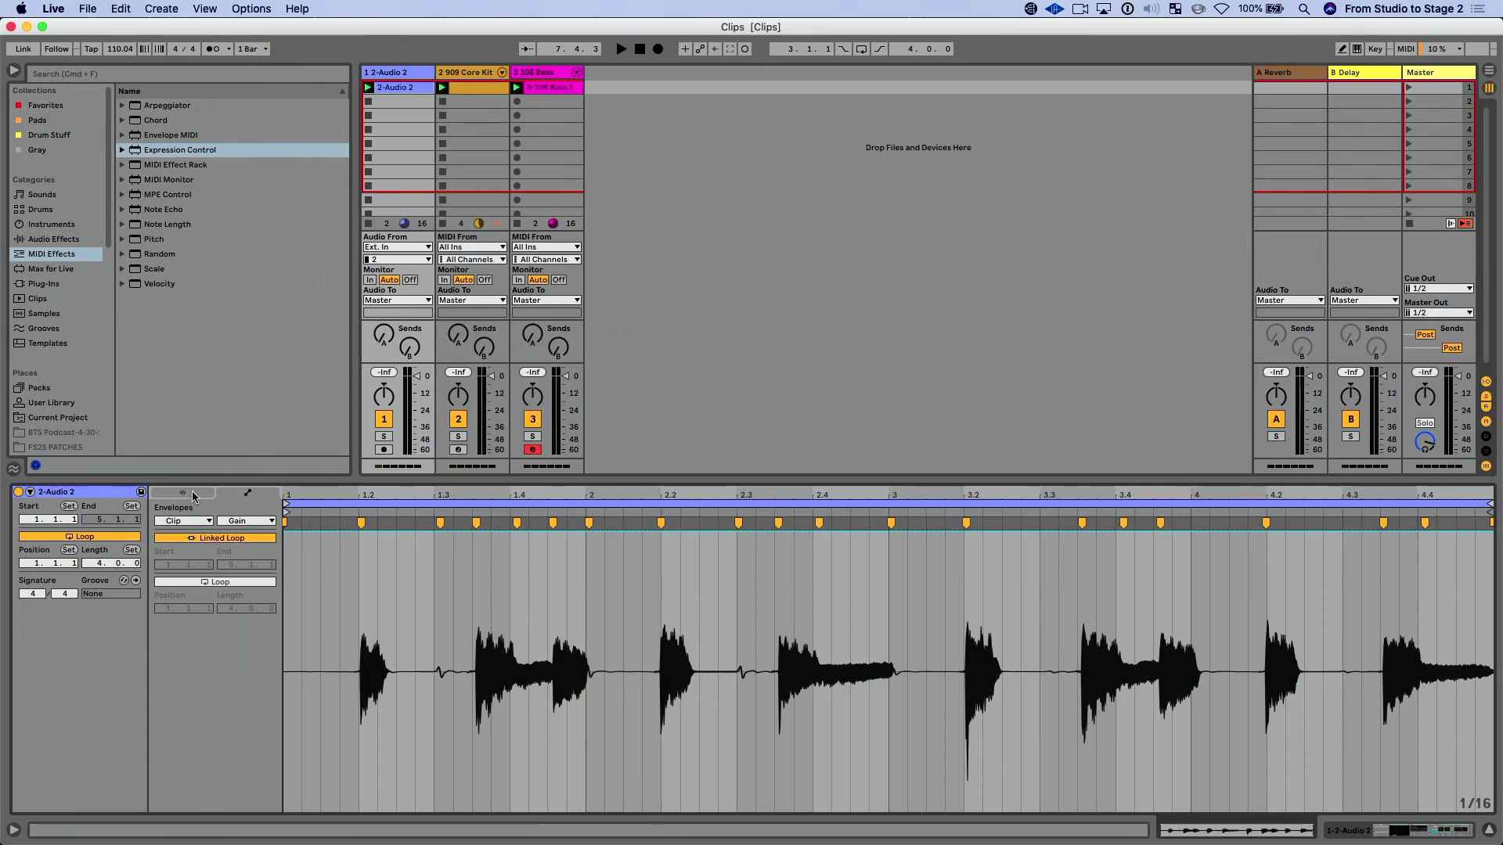
- Open the 106 Bass clip's note settings and examine its launch and follow action options, collapsing them again
left_click(535, 92)
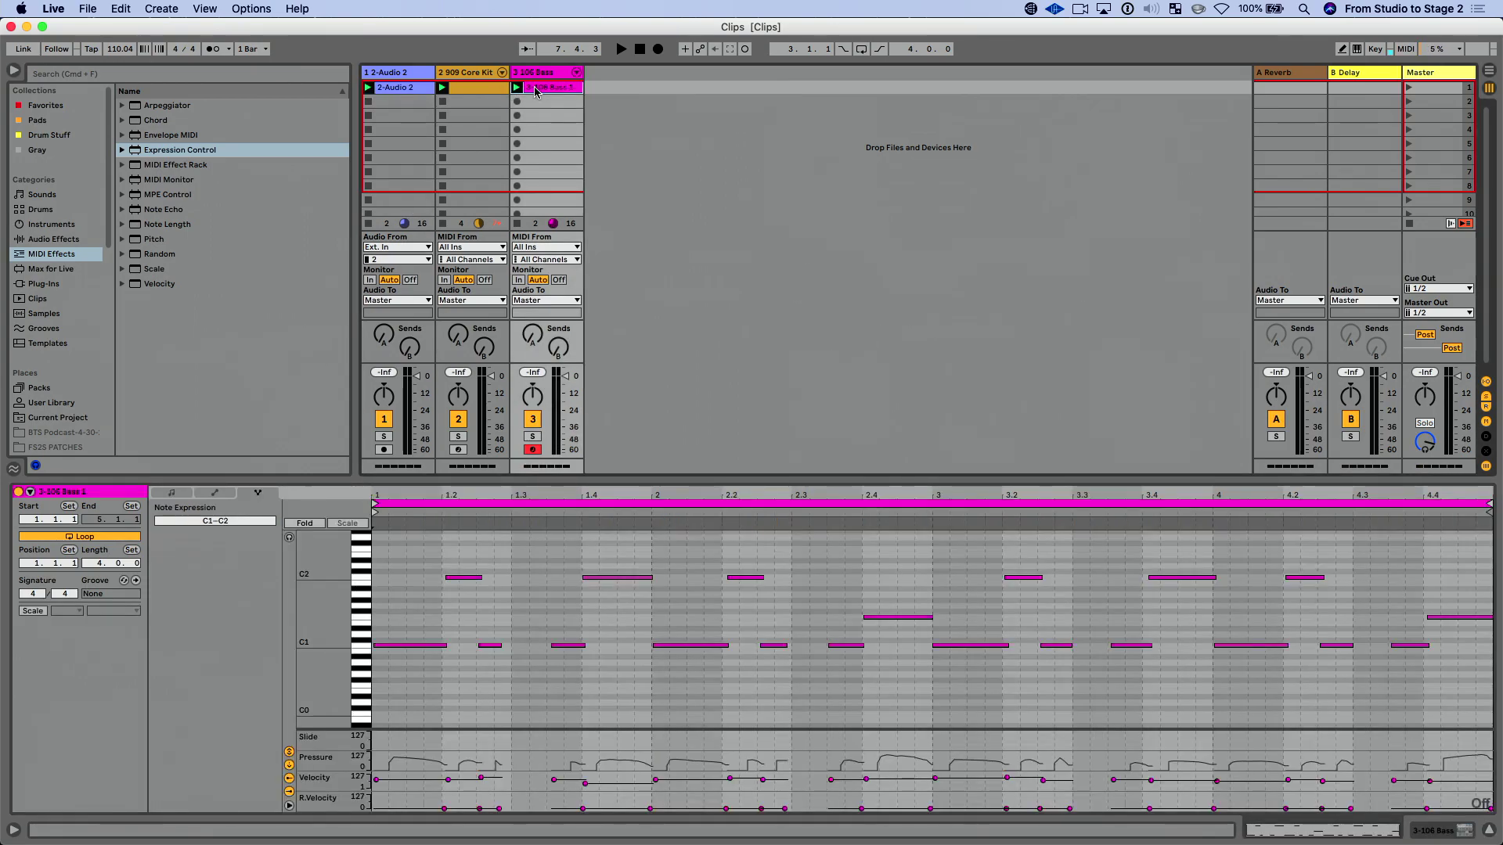
left_click(168, 493)
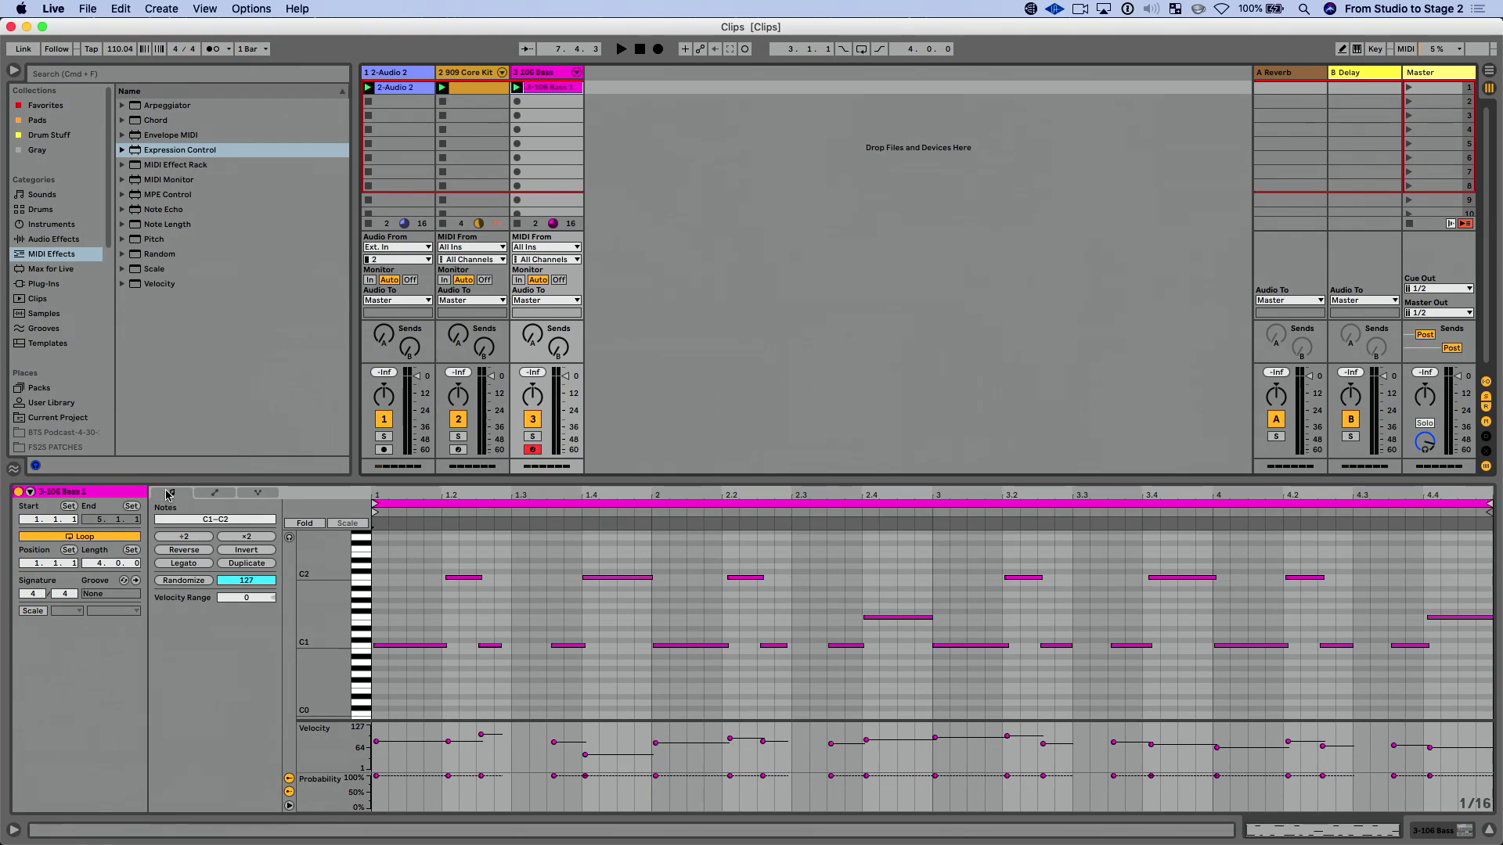
left_click(31, 492)
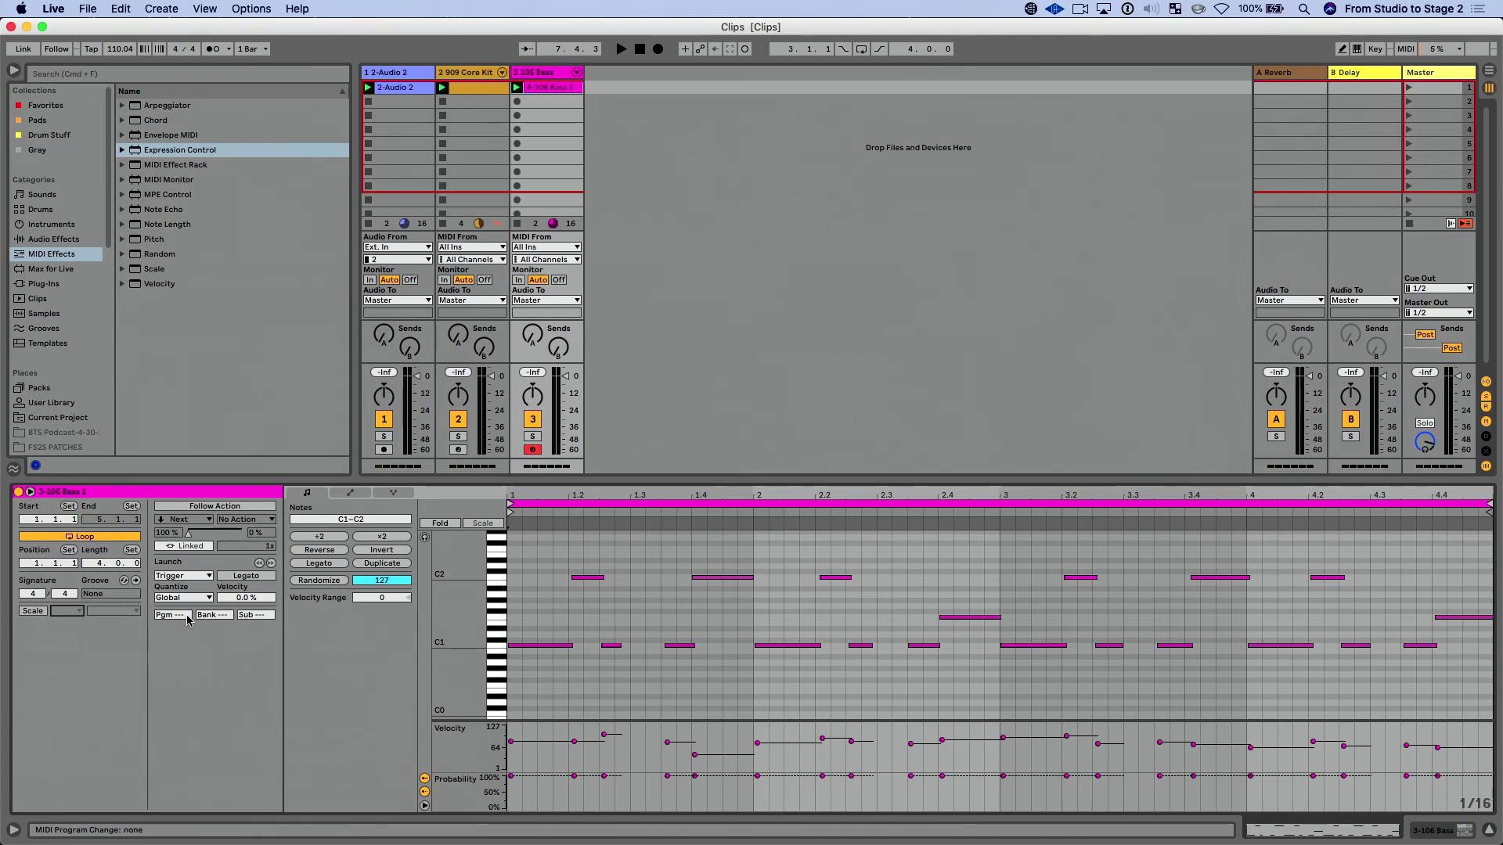
left_click(31, 492)
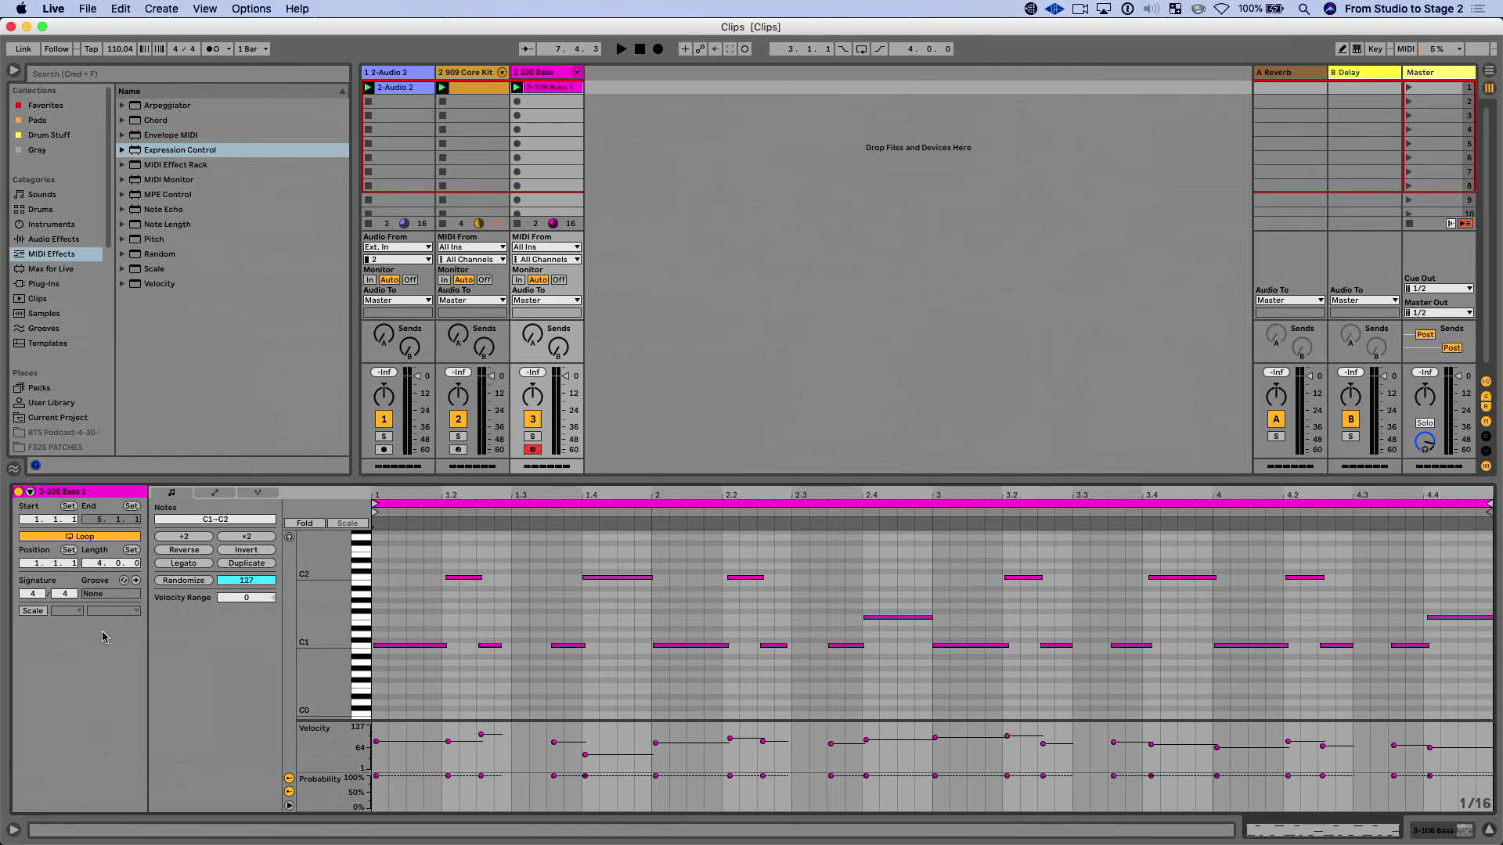
left_click(31, 491)
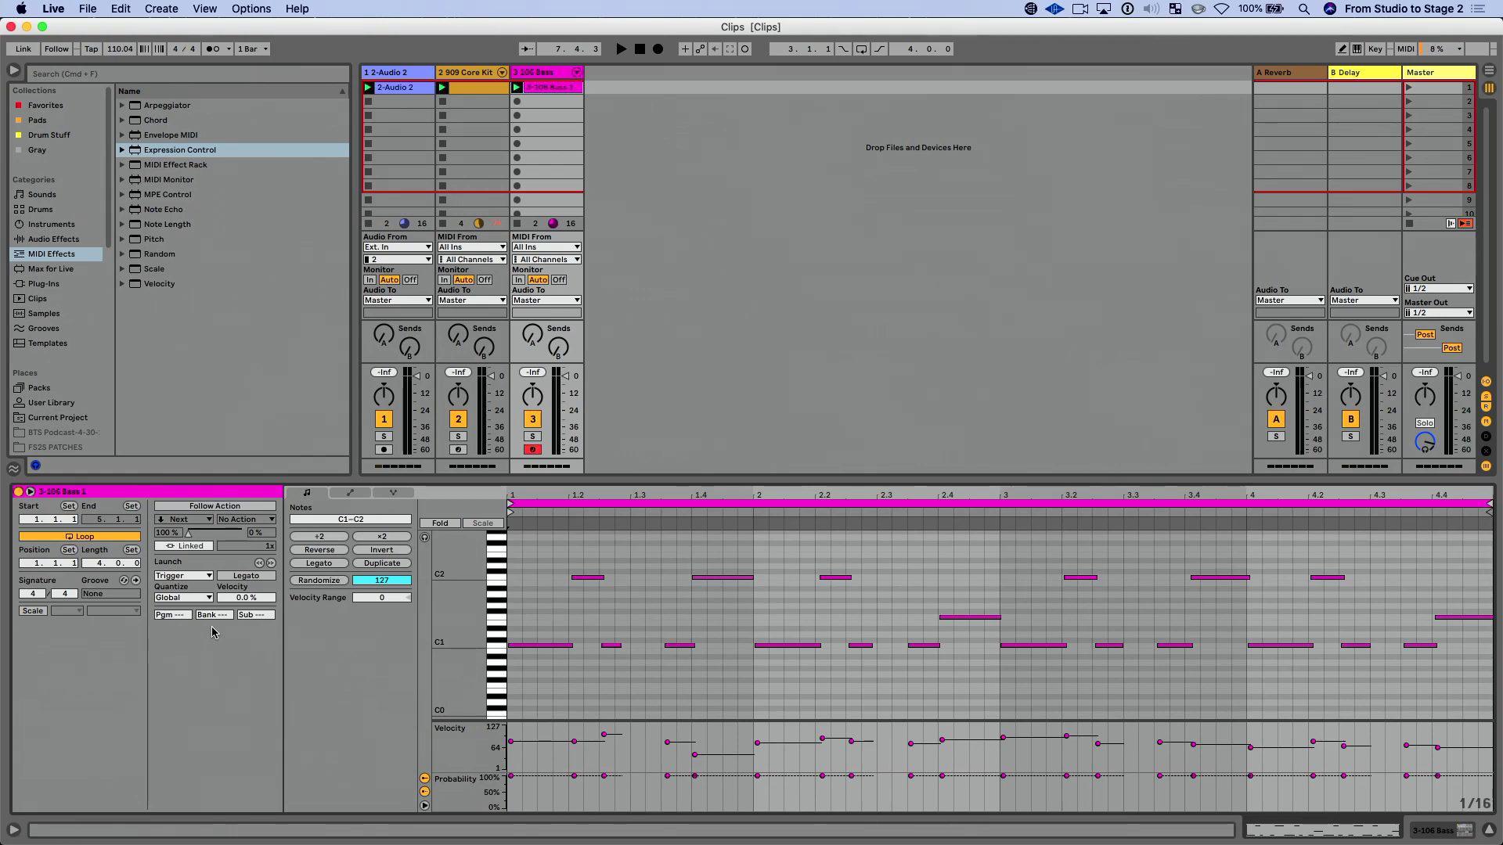
left_click(31, 491)
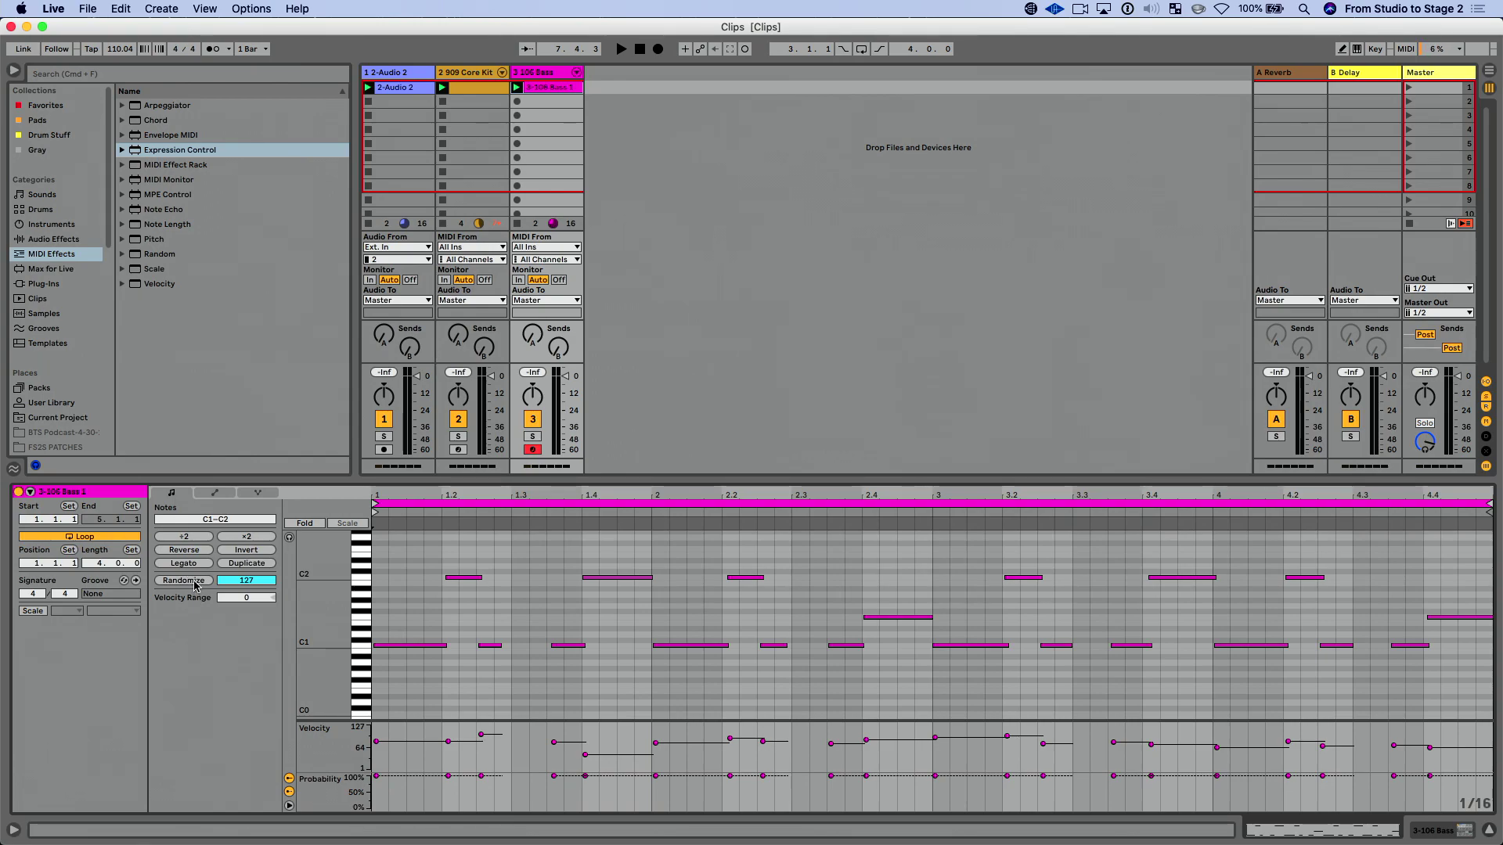
- Hide and show the velocity and probability lanes of the 106 Bass clip individually and all together
left_click(290, 807)
left_click(290, 806)
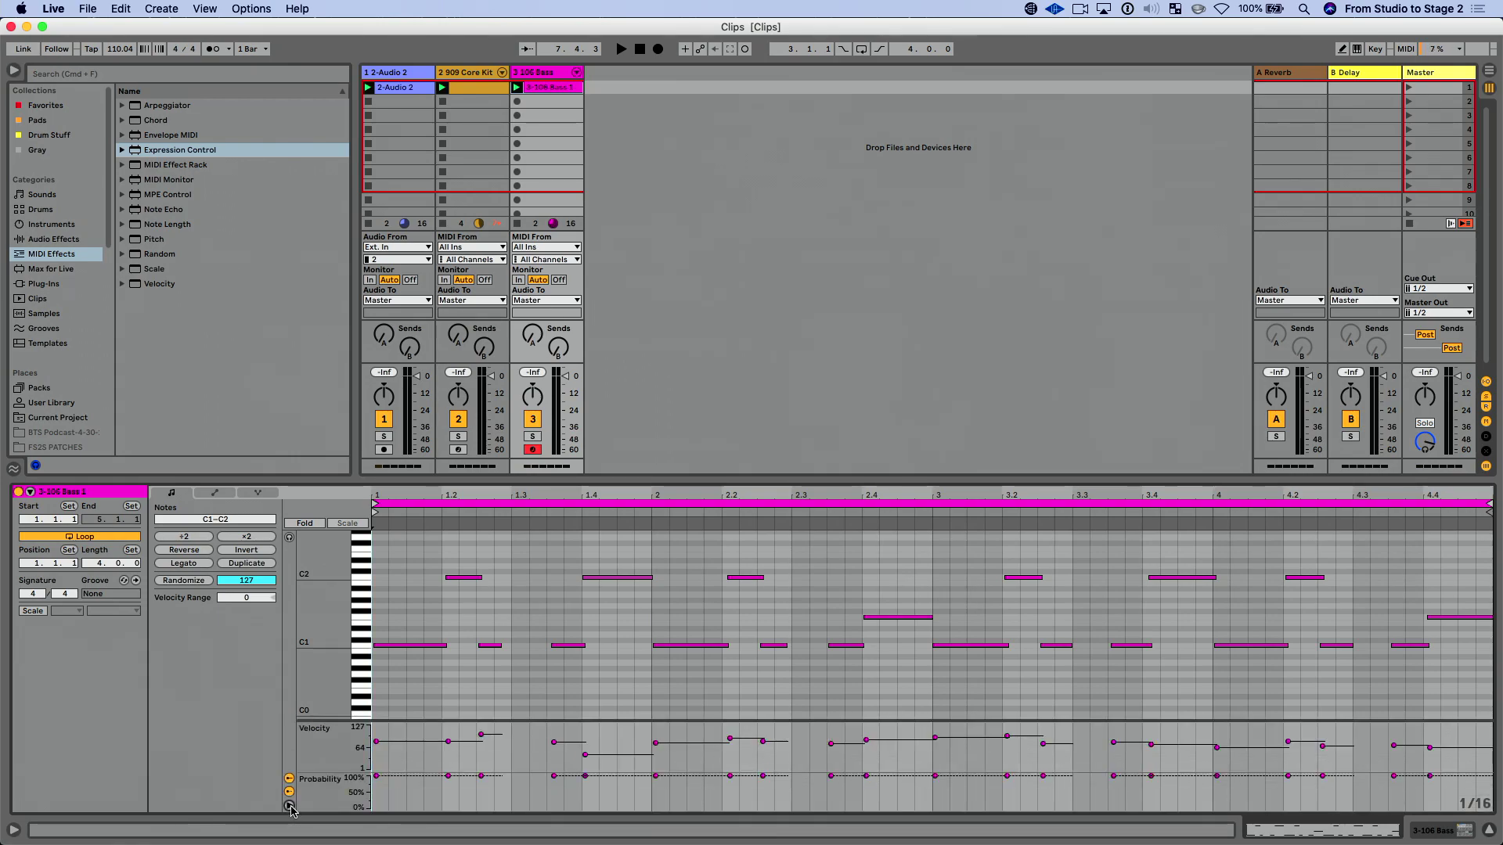
left_click(289, 779)
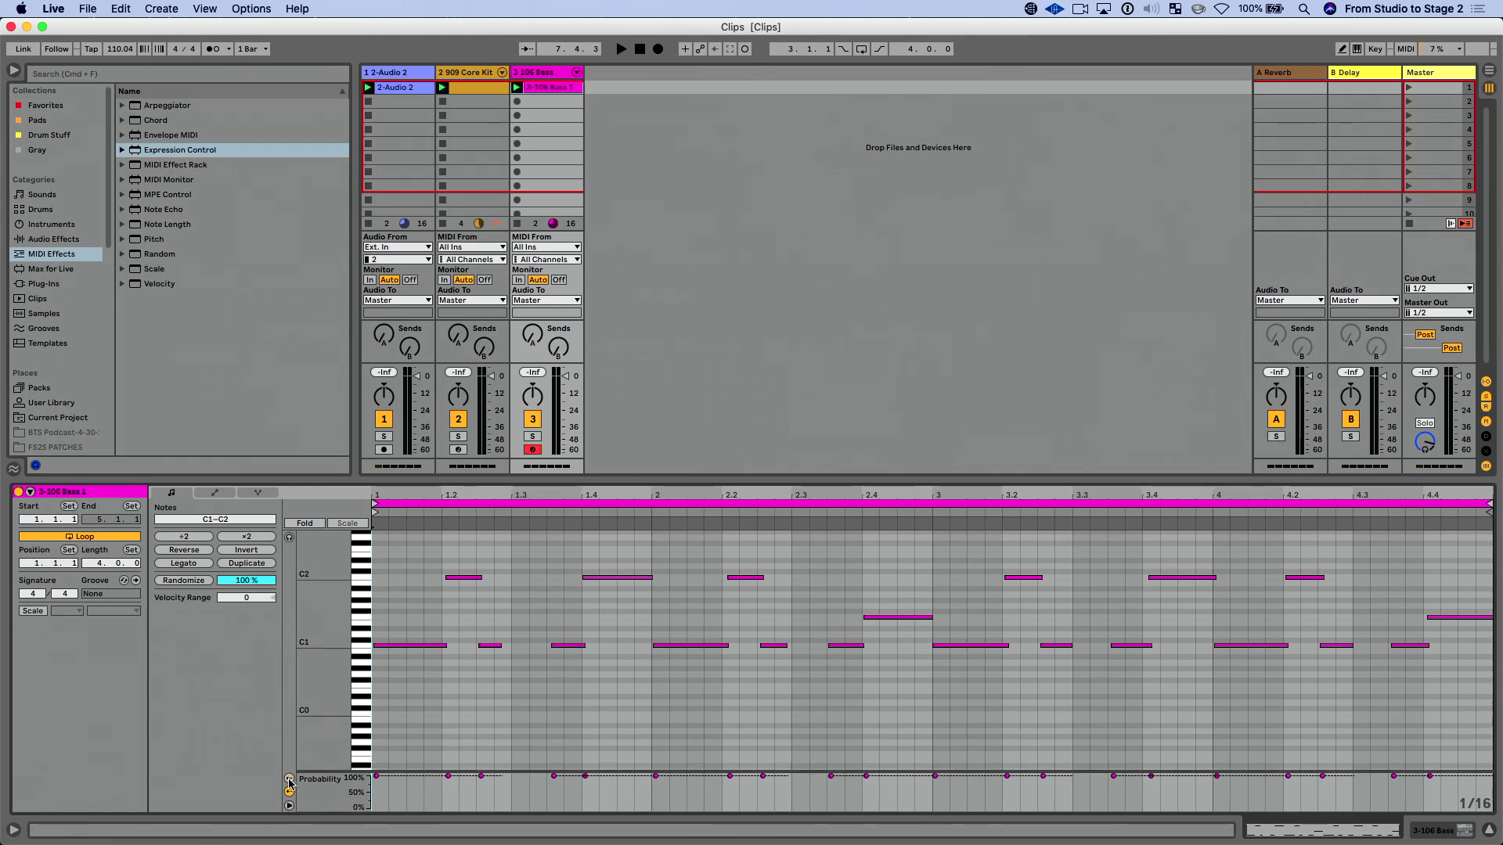
left_click(288, 780)
left_click(289, 794)
left_click(289, 794)
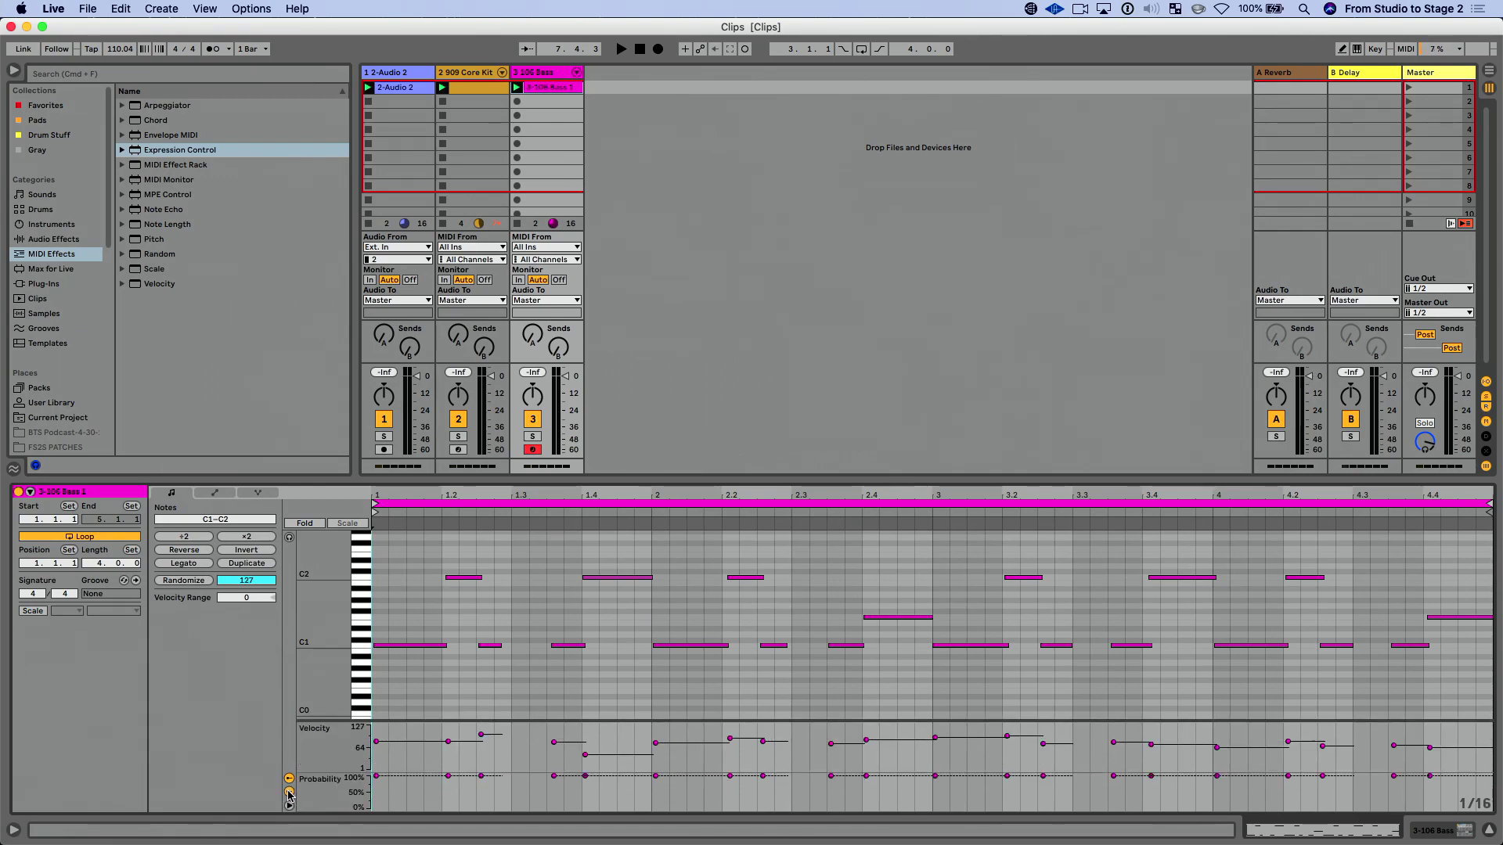
- Lower the velocity of the clip's first C1 note to 72
left_click(409, 647)
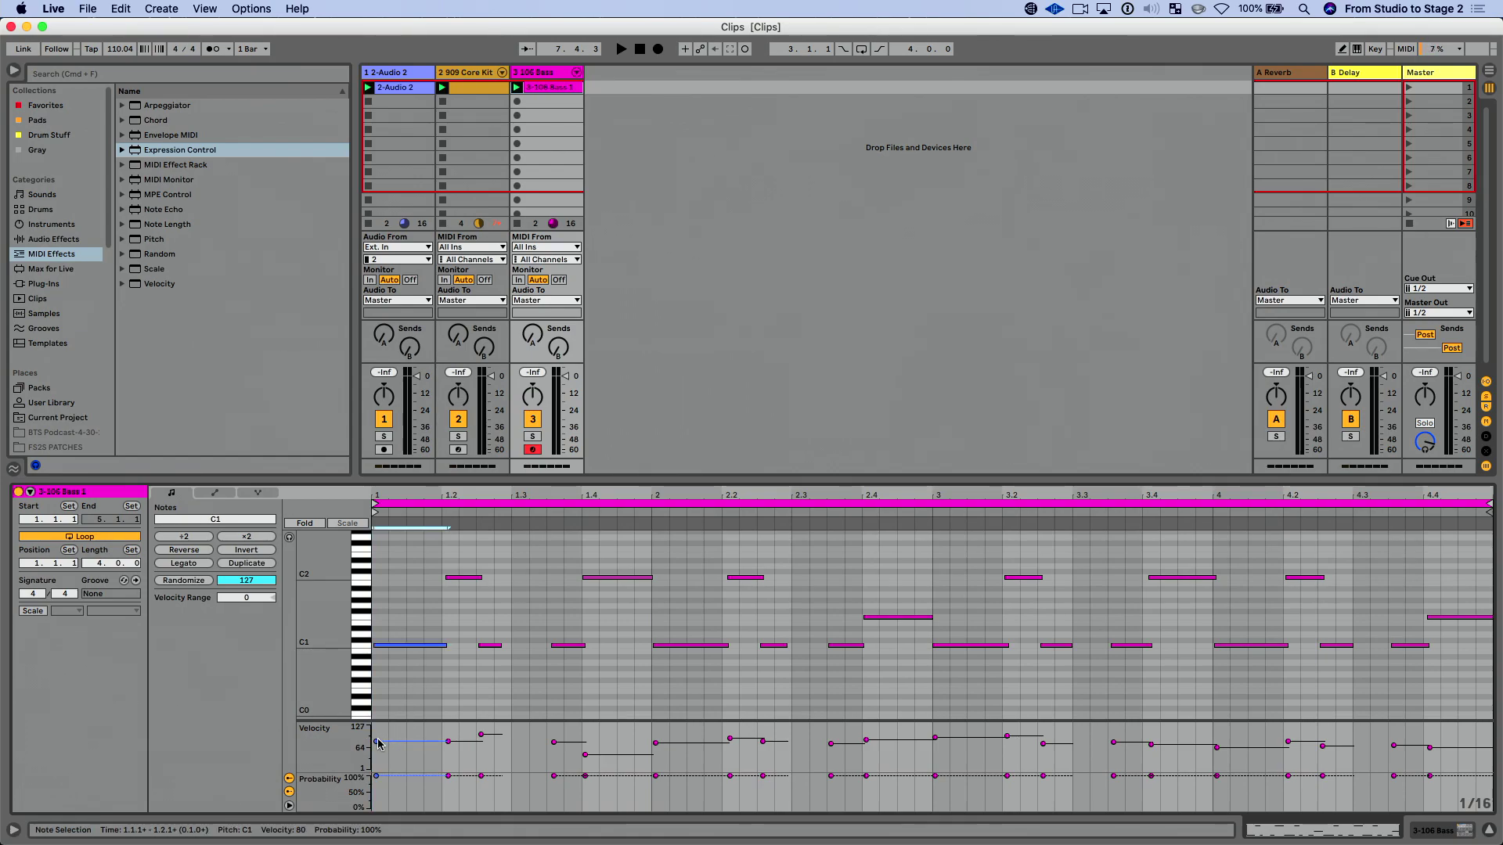
mouse_move(378, 743)
left_mouse_down()
mouse_move(378, 728)
mouse_move(377, 749)
left_mouse_up()
left_click_drag(376, 749, 377, 747)
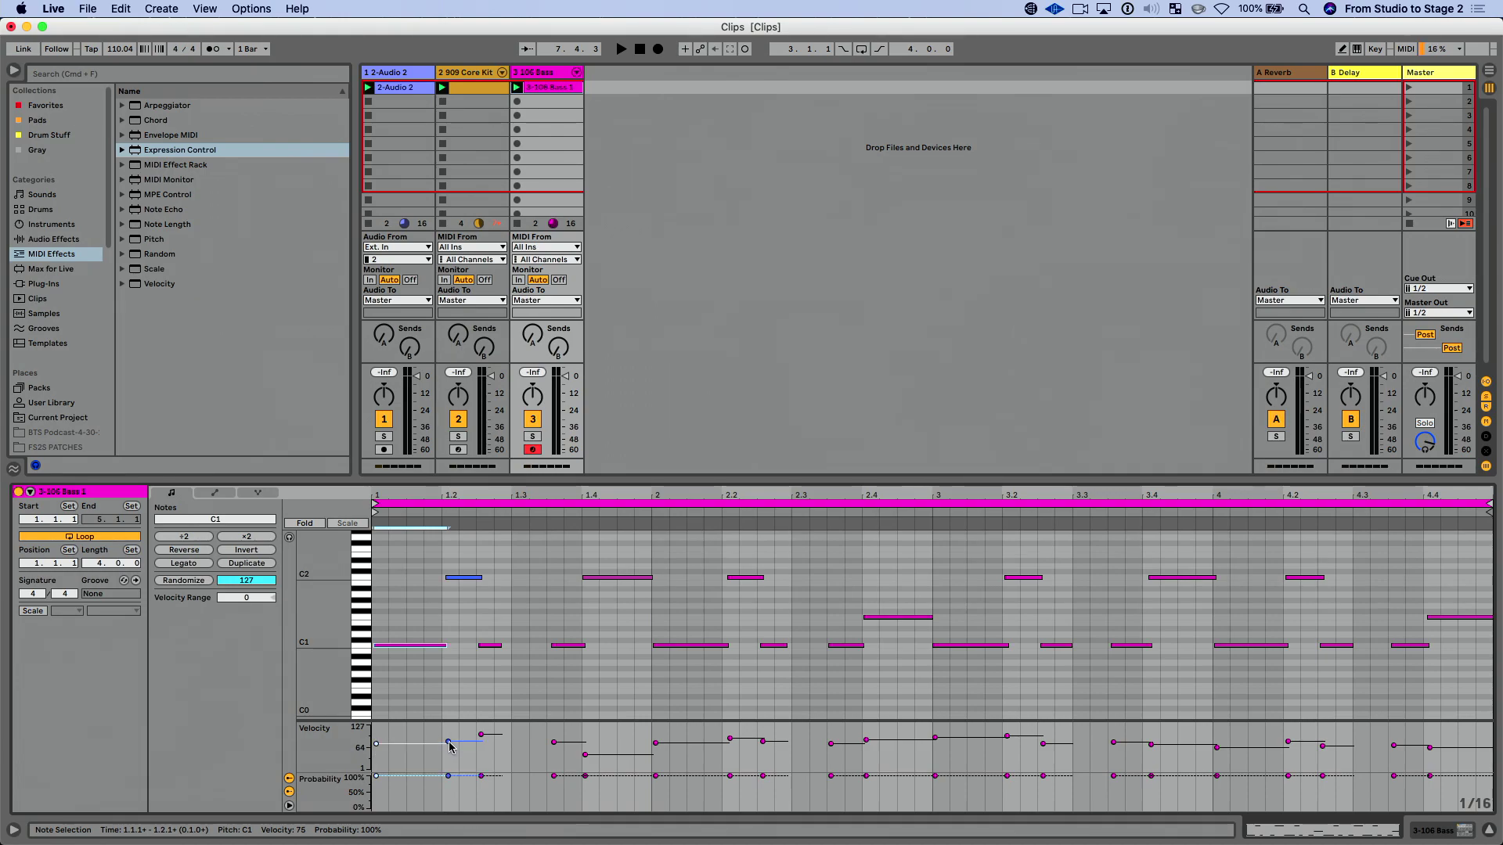
left_click(470, 580)
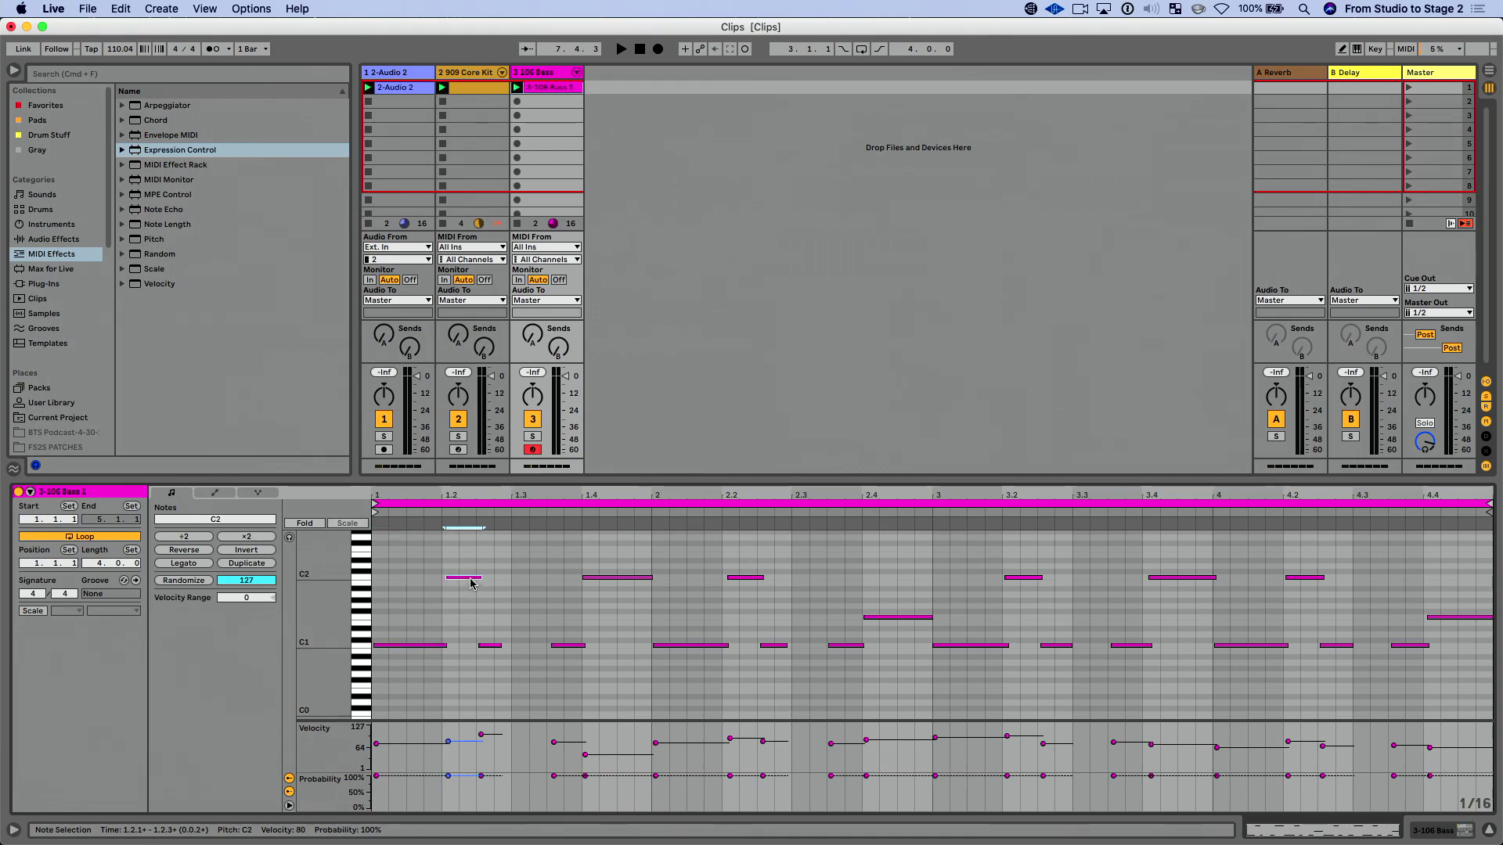
left_click_drag(470, 583, 470, 577)
left_click(380, 748, "shift")
left_click_drag(380, 748, 380, 747)
left_click(389, 759)
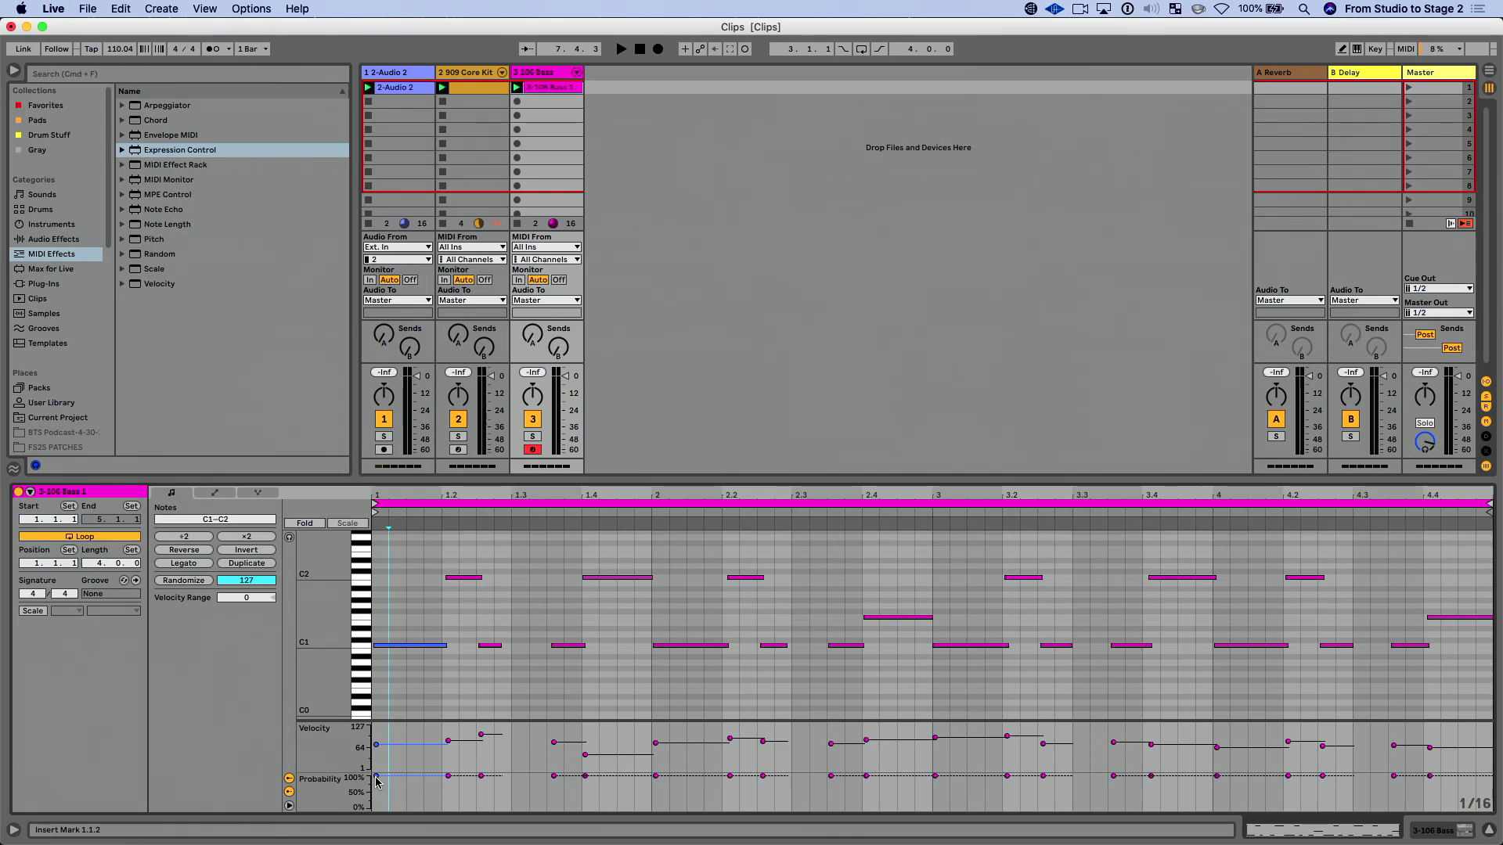
- Set the first C1 note's probability to 71%
left_click_drag(377, 781, 377, 791)
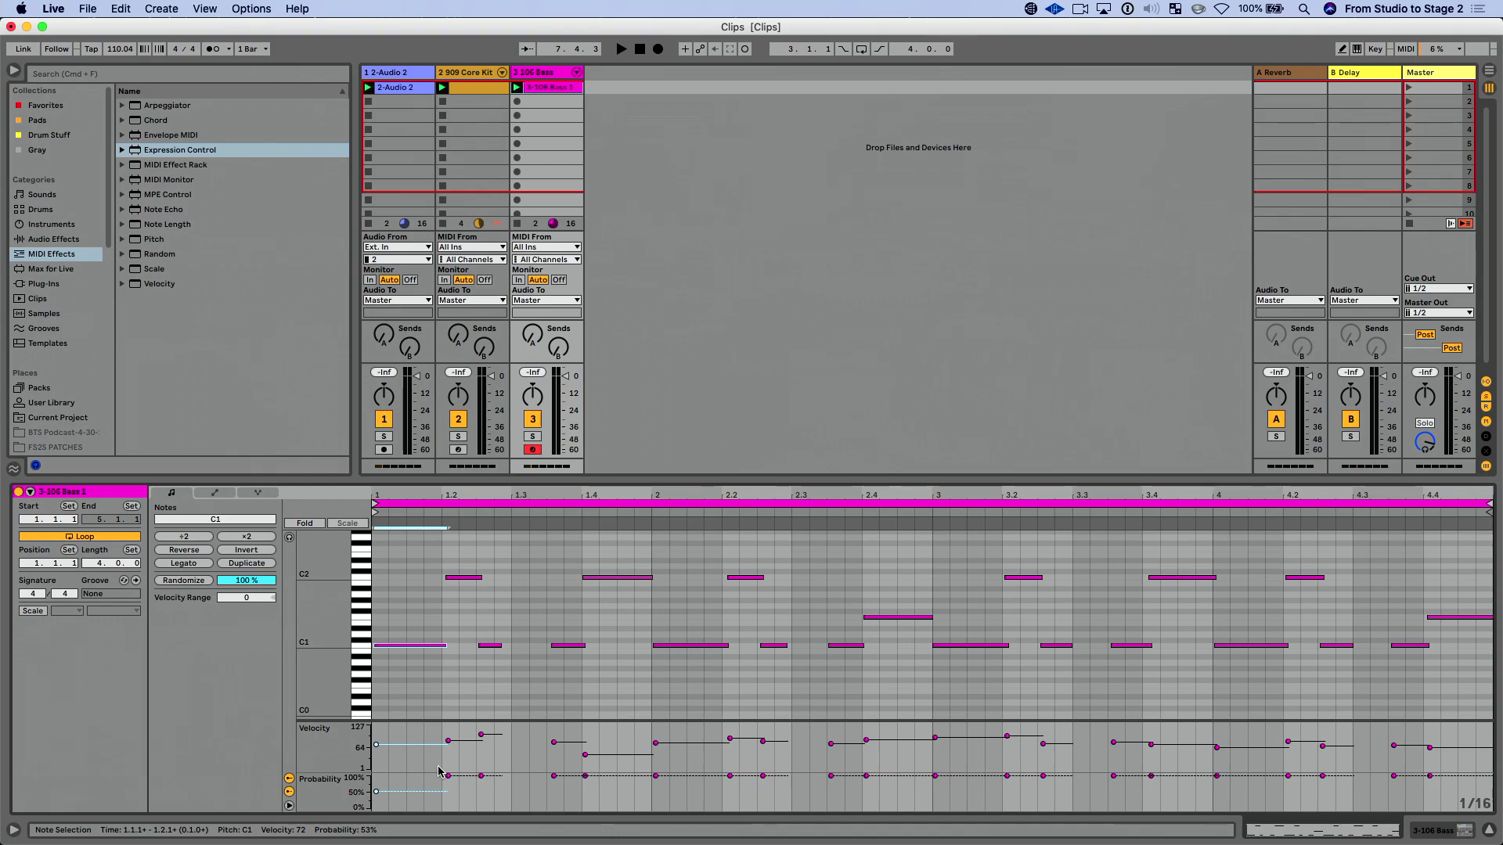
left_click(376, 791)
left_click_drag(376, 791, 377, 785)
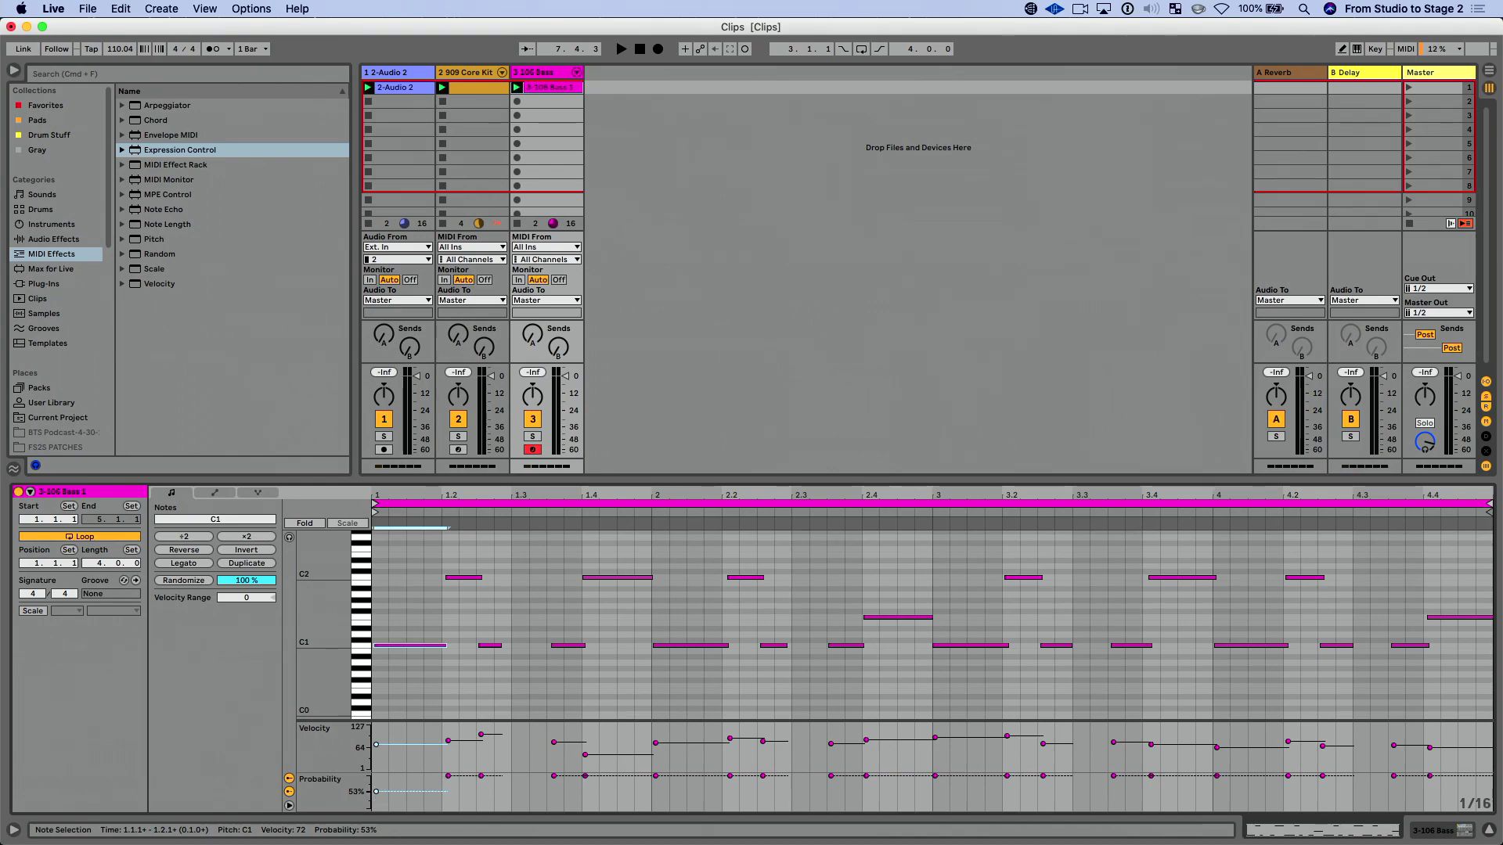
left_click(397, 780)
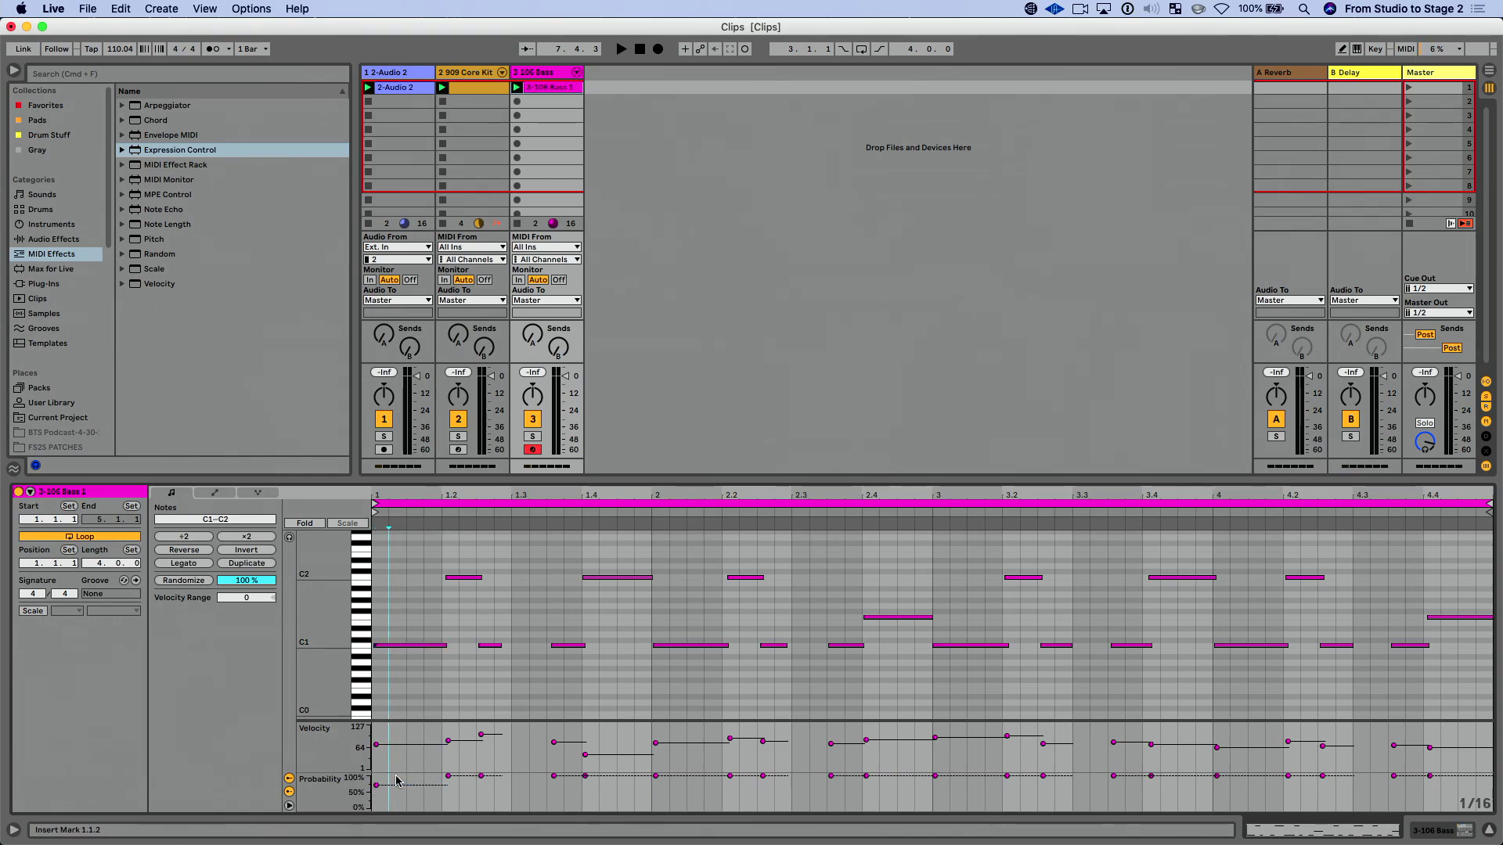
- Select all notes in the 106 Bass clip and randomize their probability with a range of 100%
key("super+a")
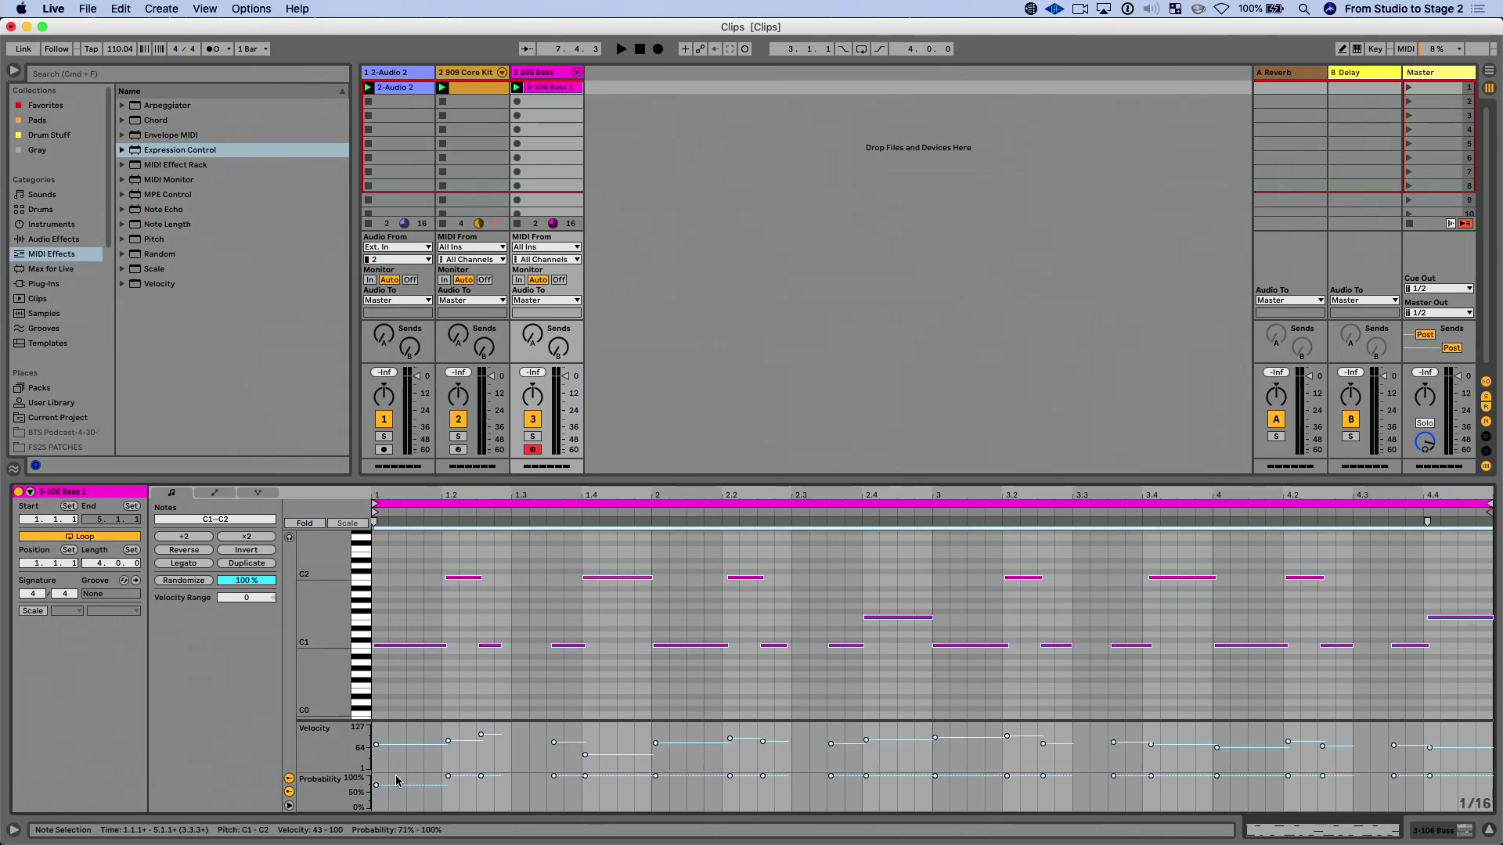
left_click(200, 581)
left_click(193, 581)
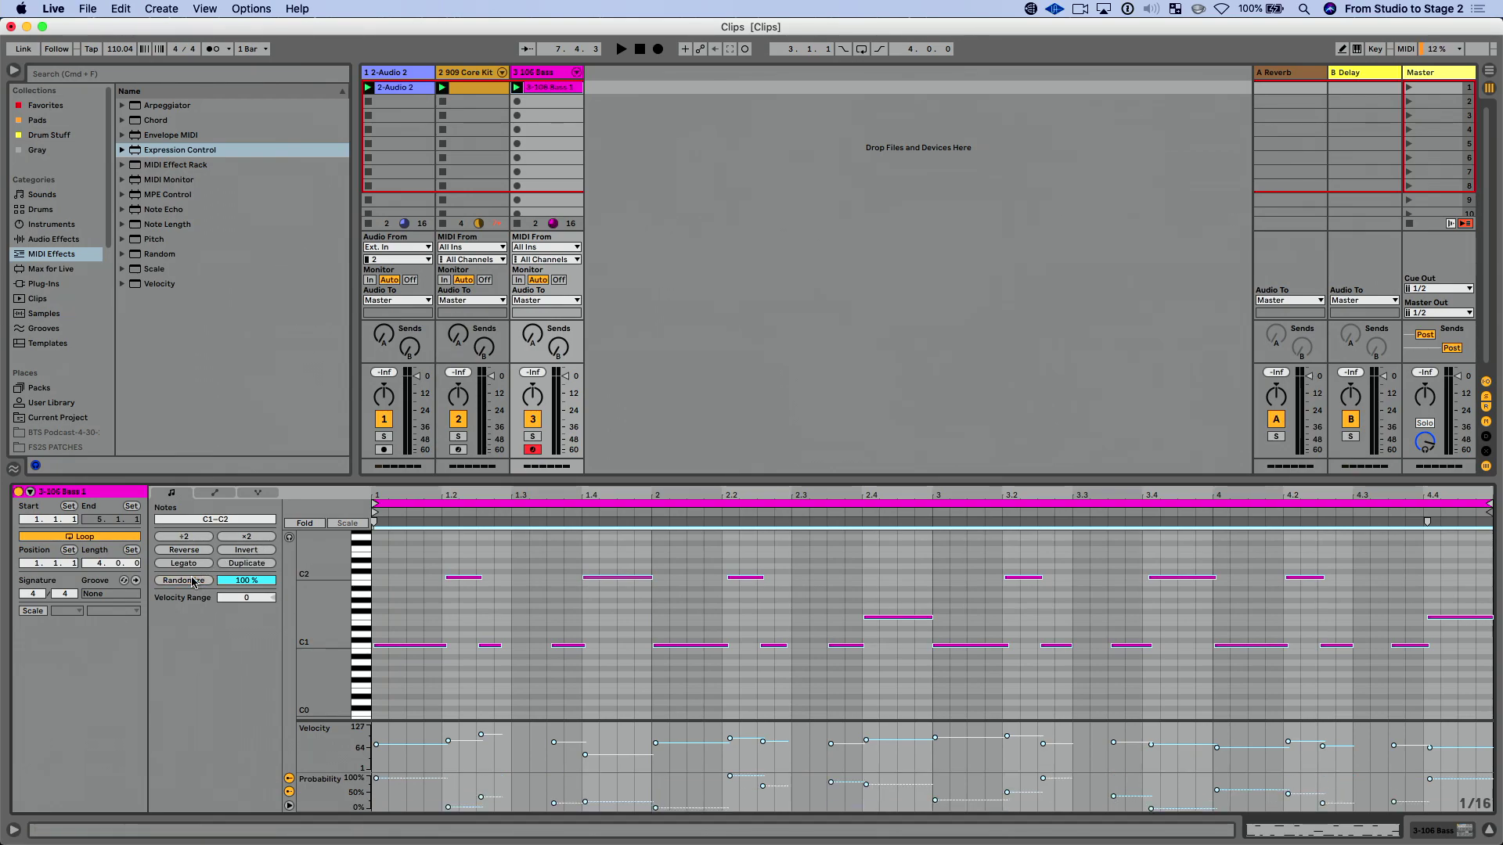
left_click(193, 581)
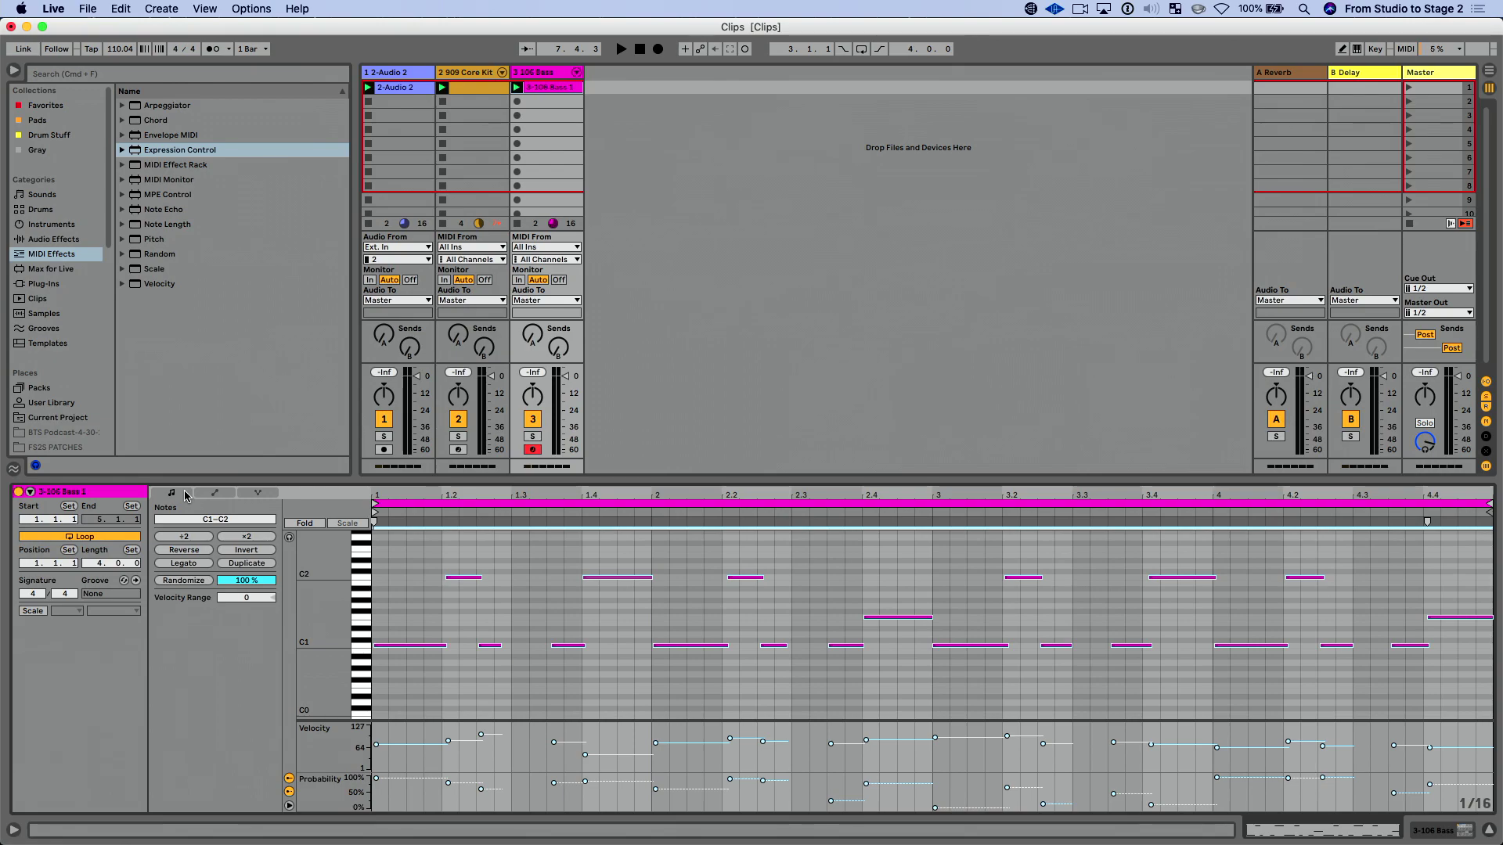
- Toggle the note lanes, and examine the device and MIDI controller choices in the 106 Bass clip's envelopes
left_click(289, 806)
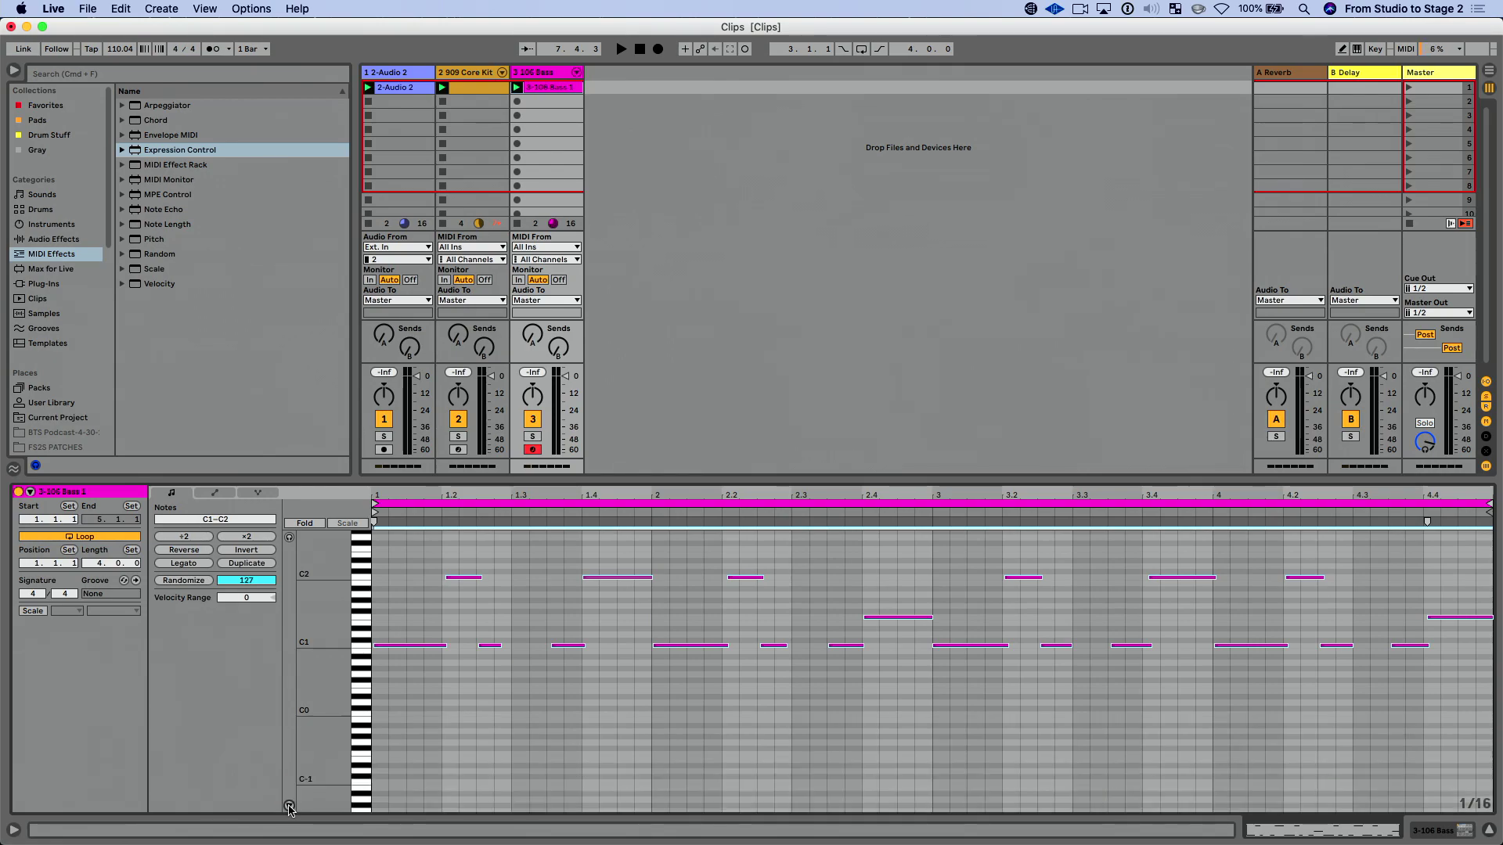
left_click(289, 806)
left_click(216, 493)
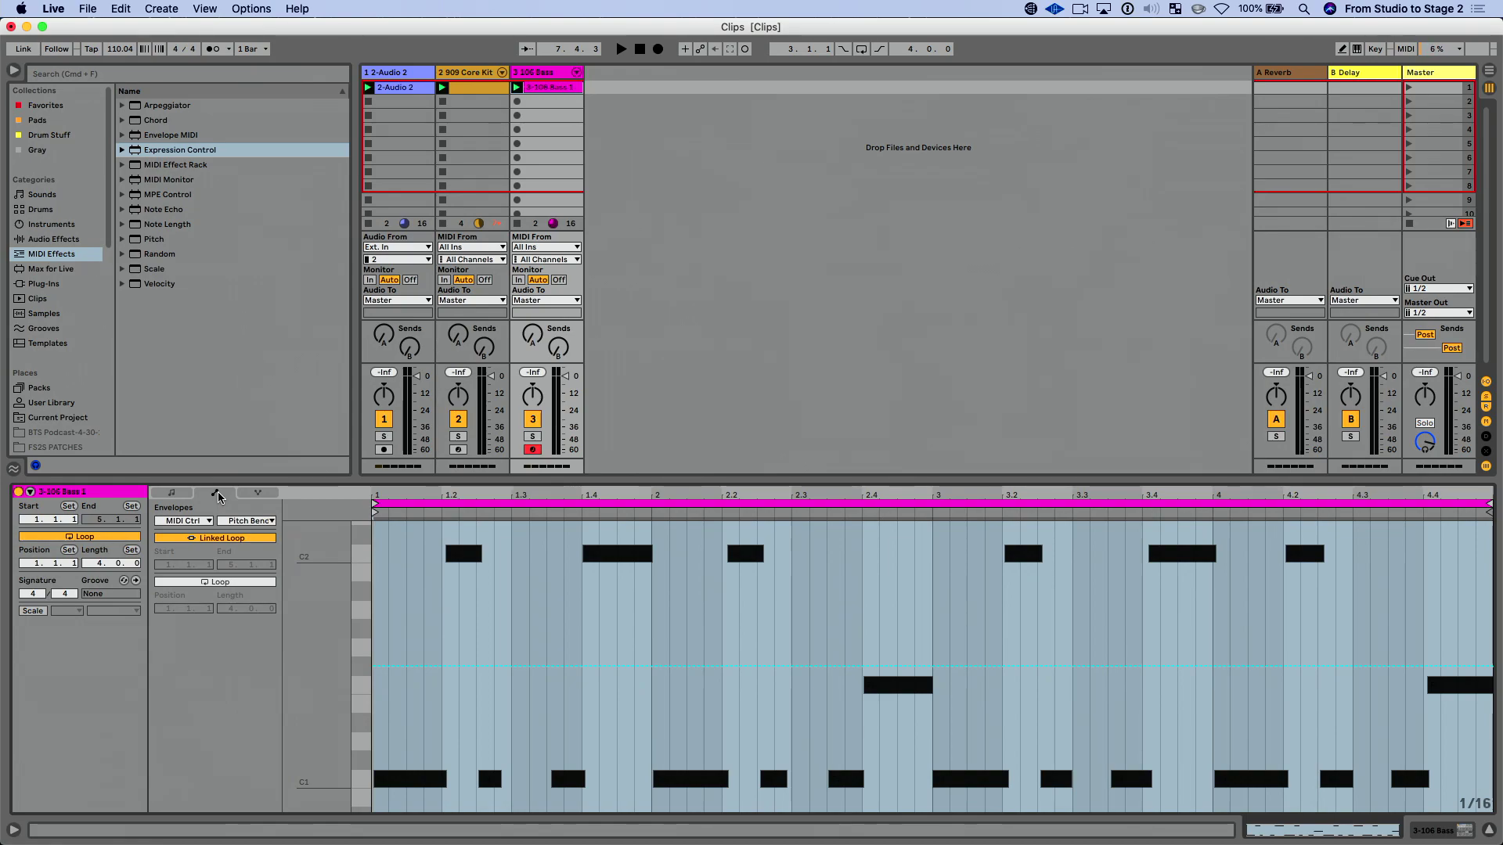
left_click(201, 522)
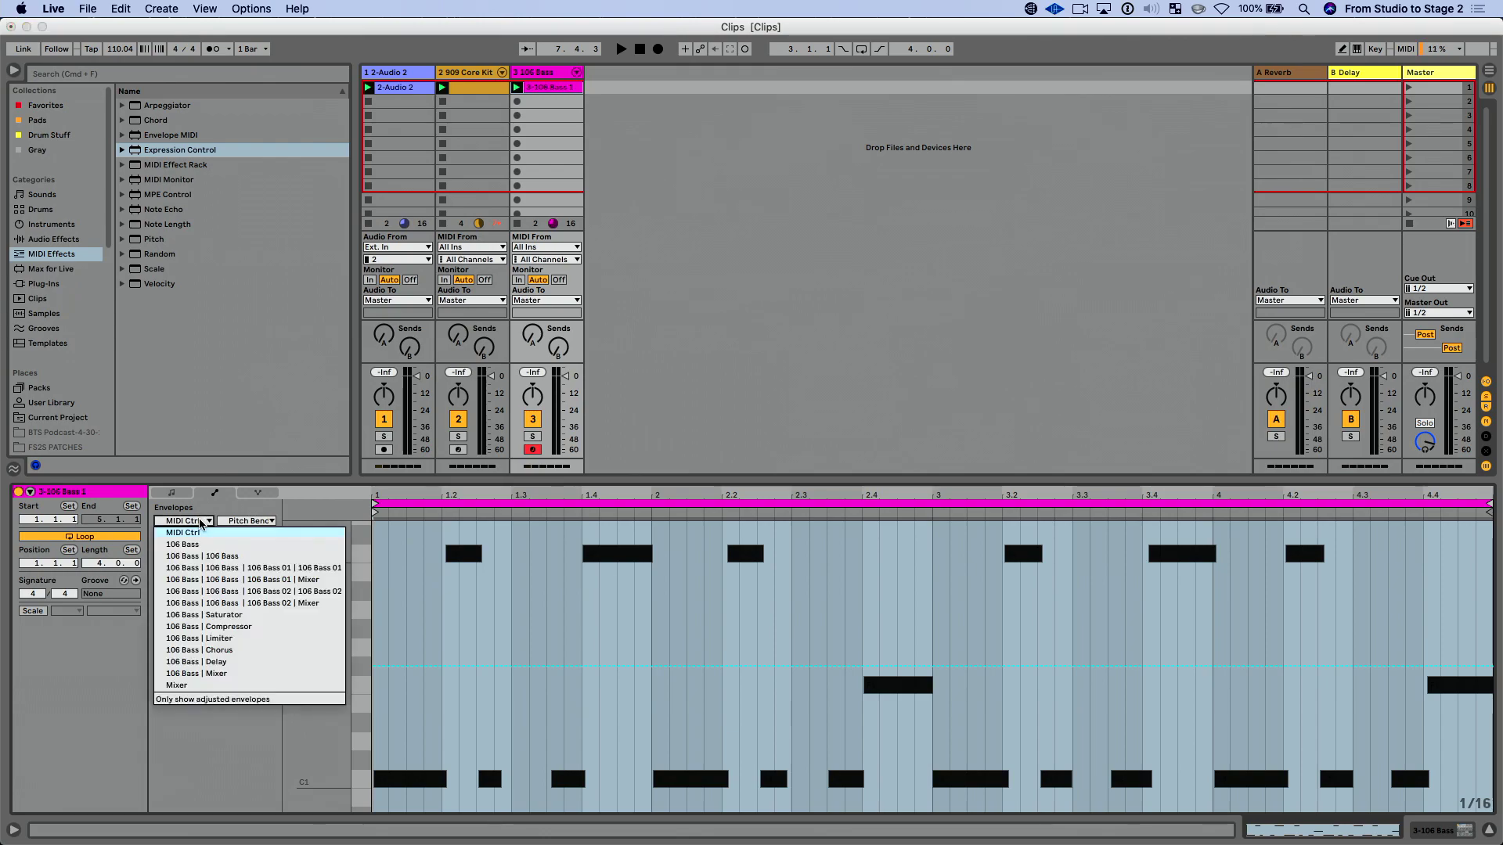
left_click(201, 522)
left_click(242, 521)
left_click(239, 522)
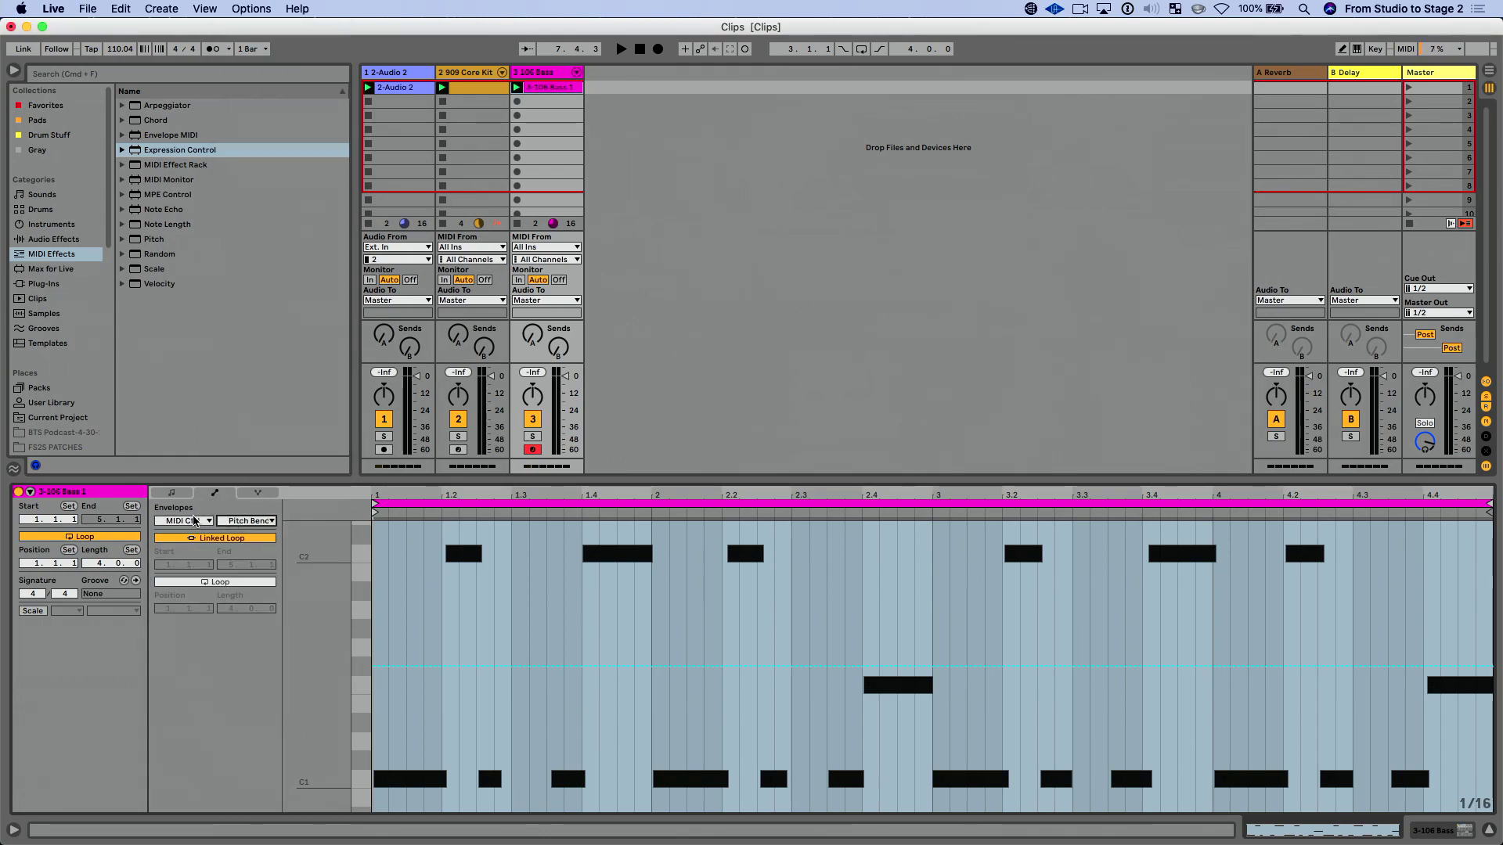
left_click(195, 522)
left_click(195, 522)
left_click(232, 522)
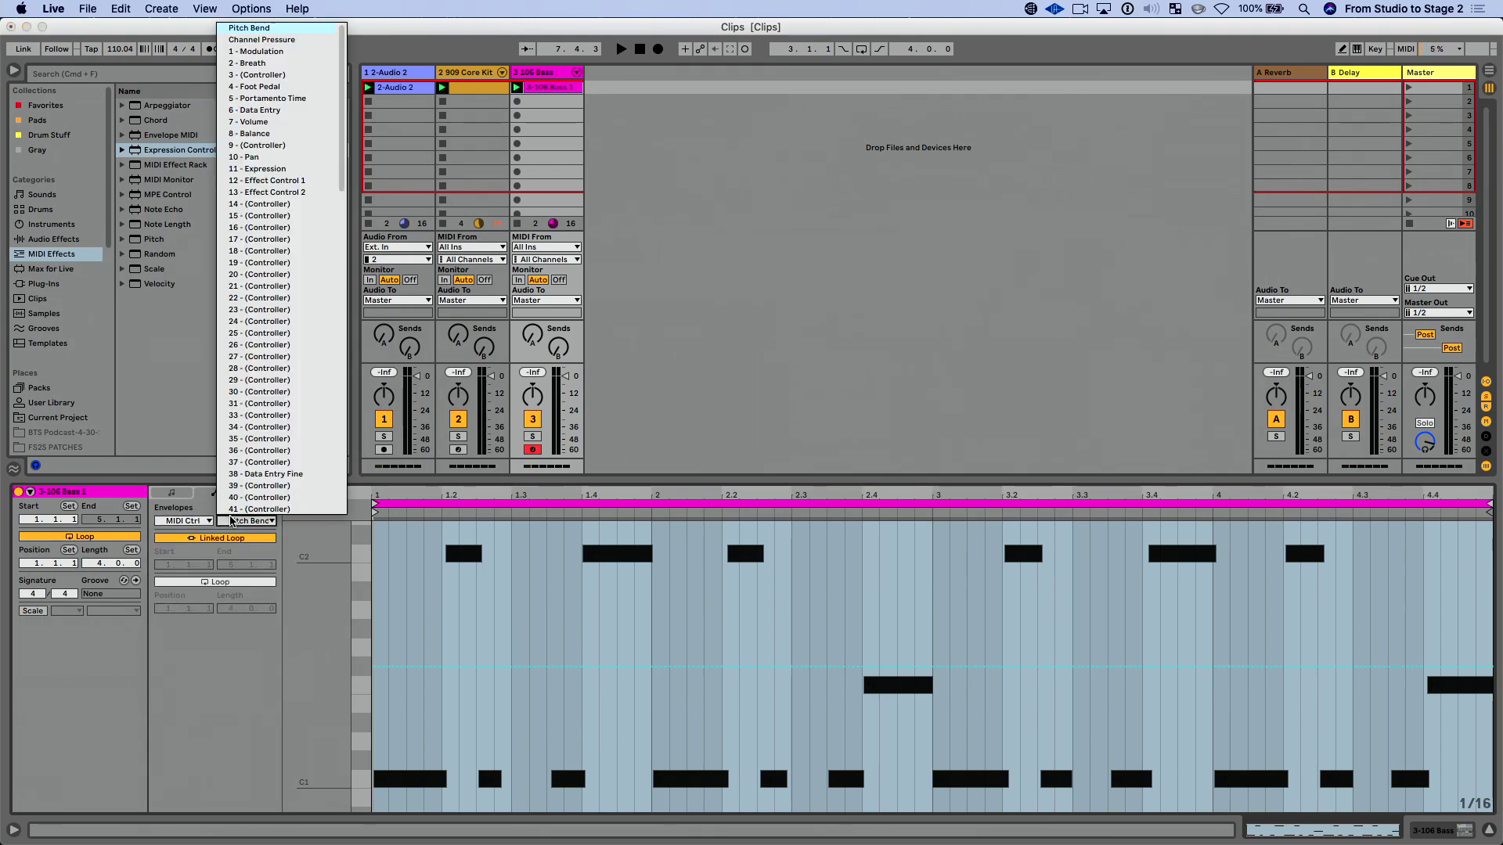
left_click(232, 522)
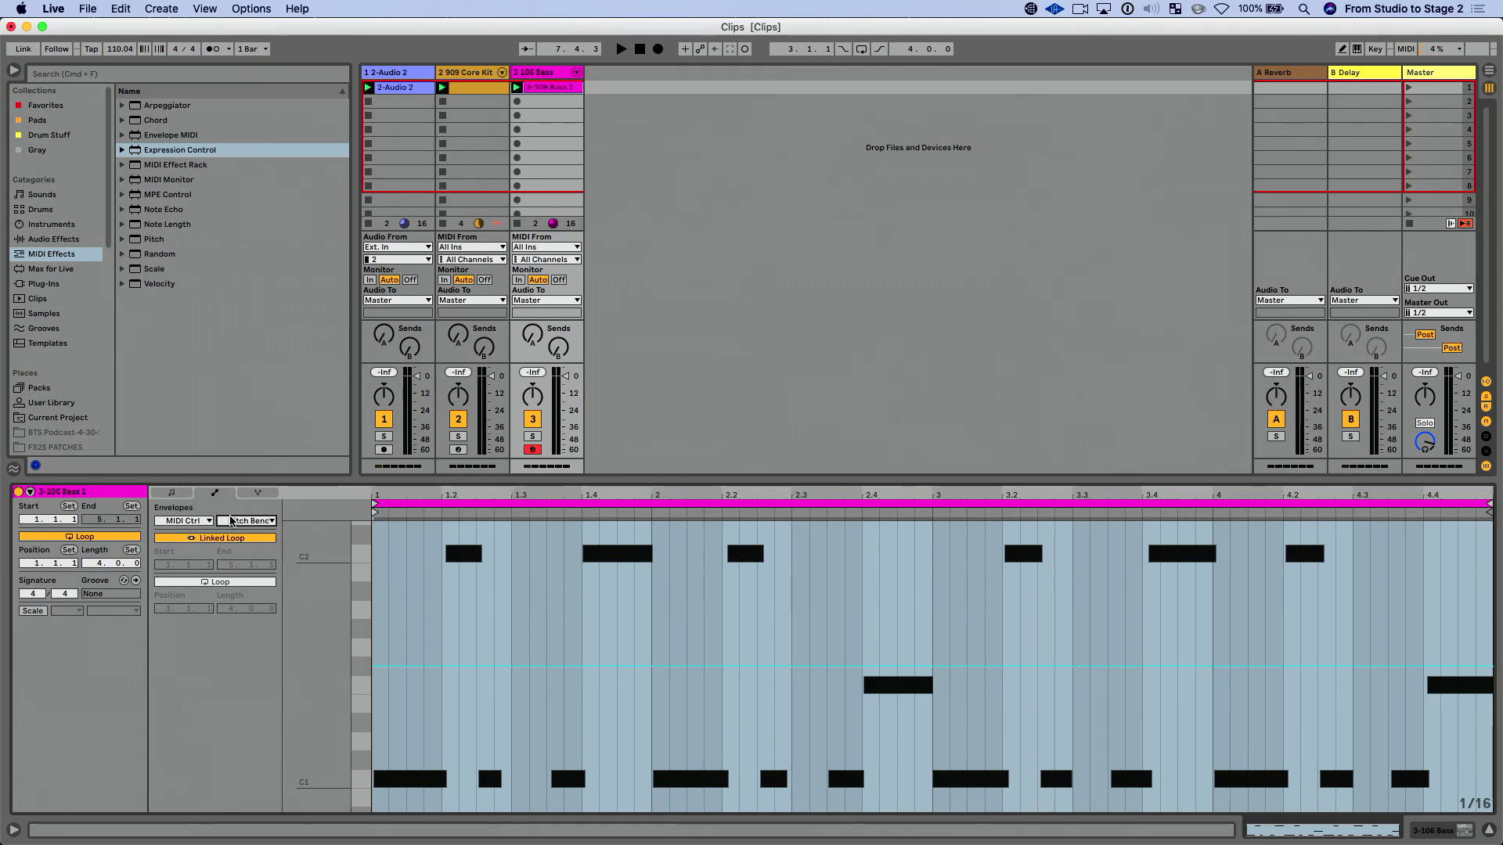
- View the 106 Bass clip's note expression, hiding and restoring its slide, pressure and velocity lanes, and deselect the notes
key("alt+3")
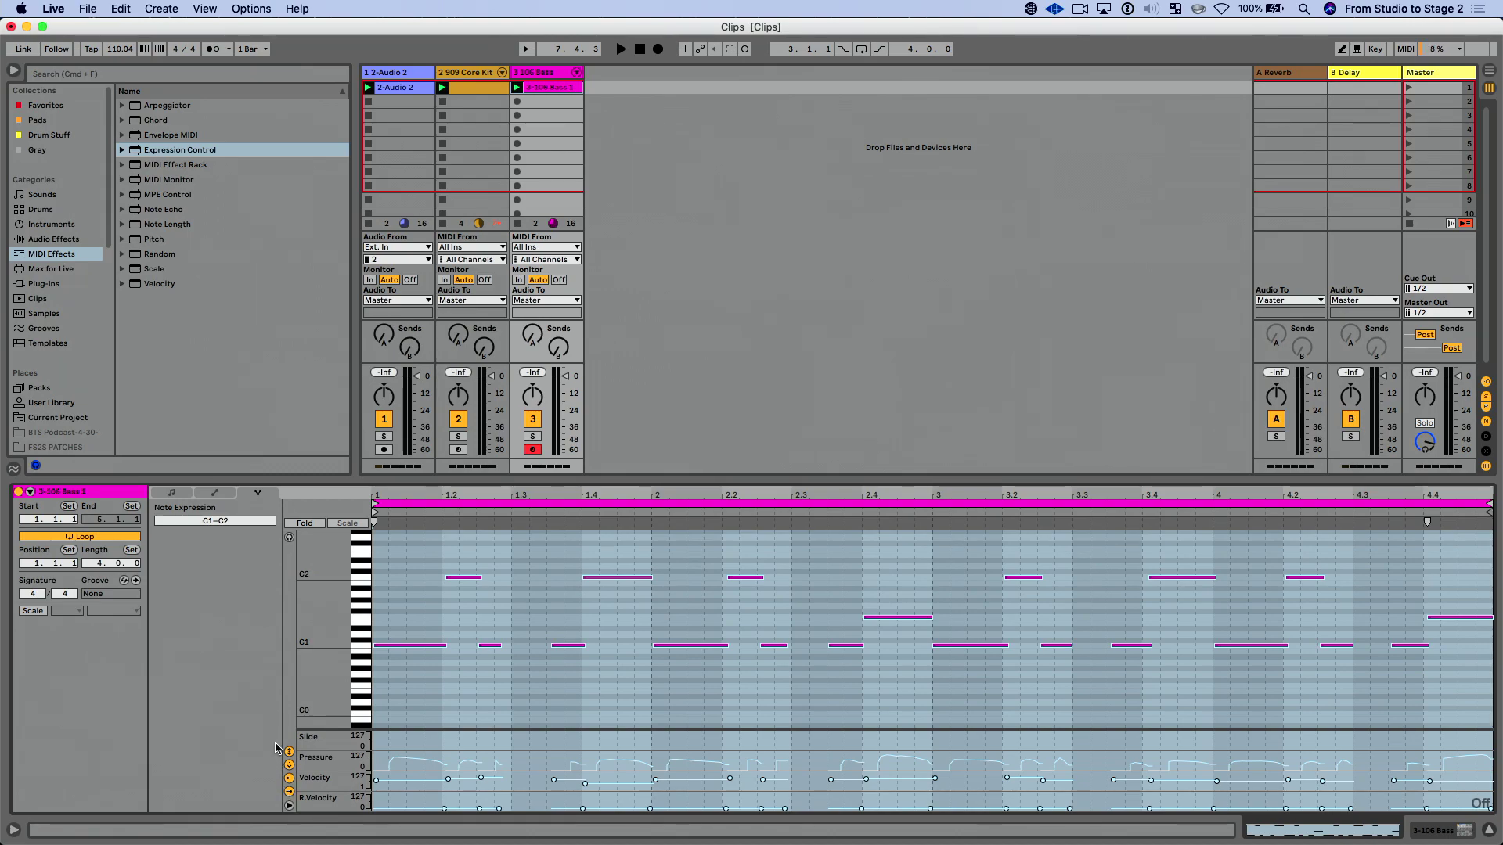
left_click(289, 800)
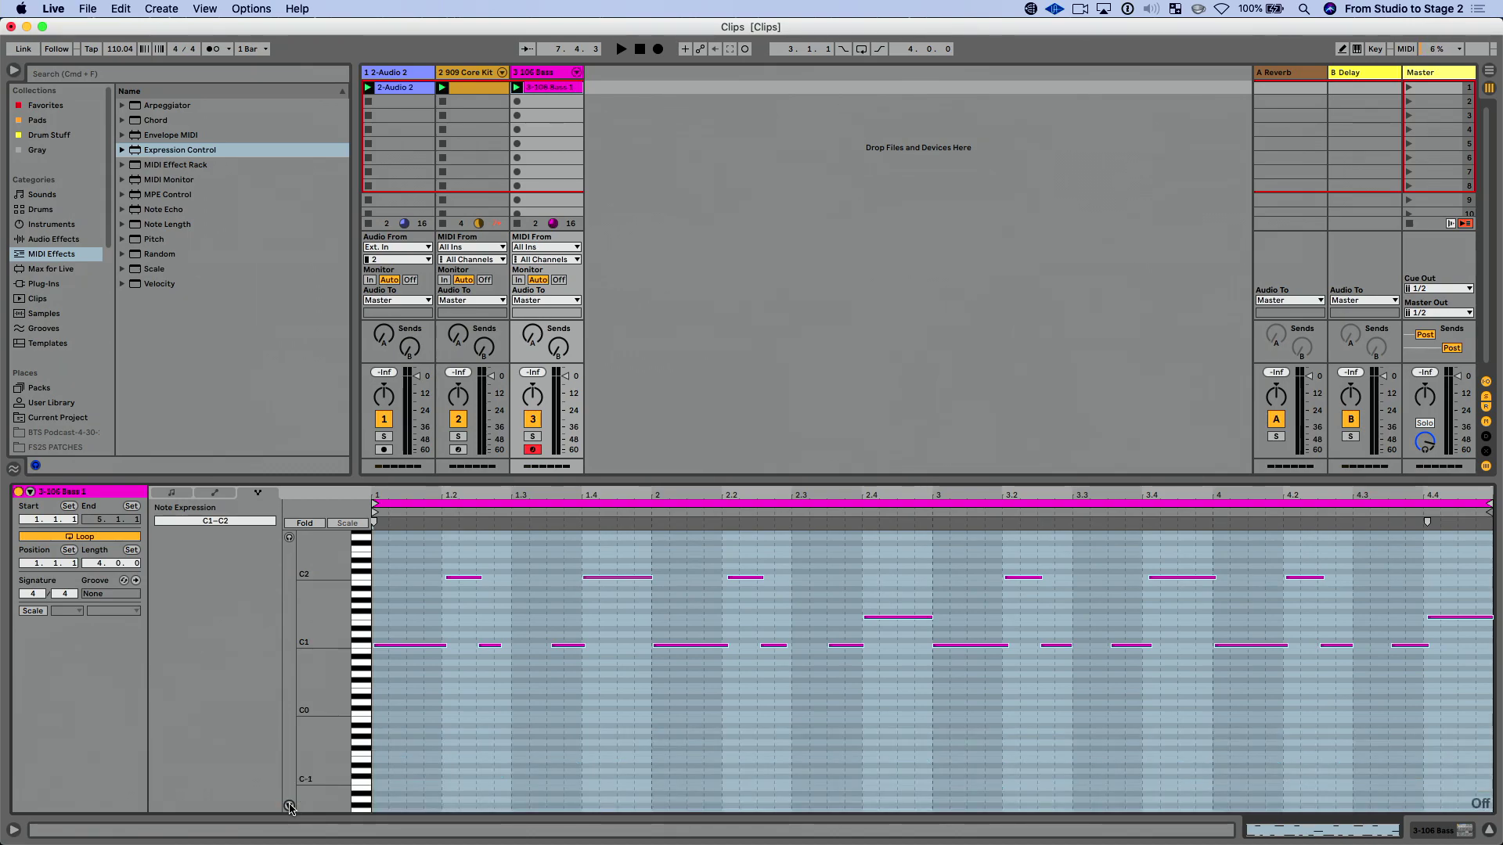
left_click(289, 806)
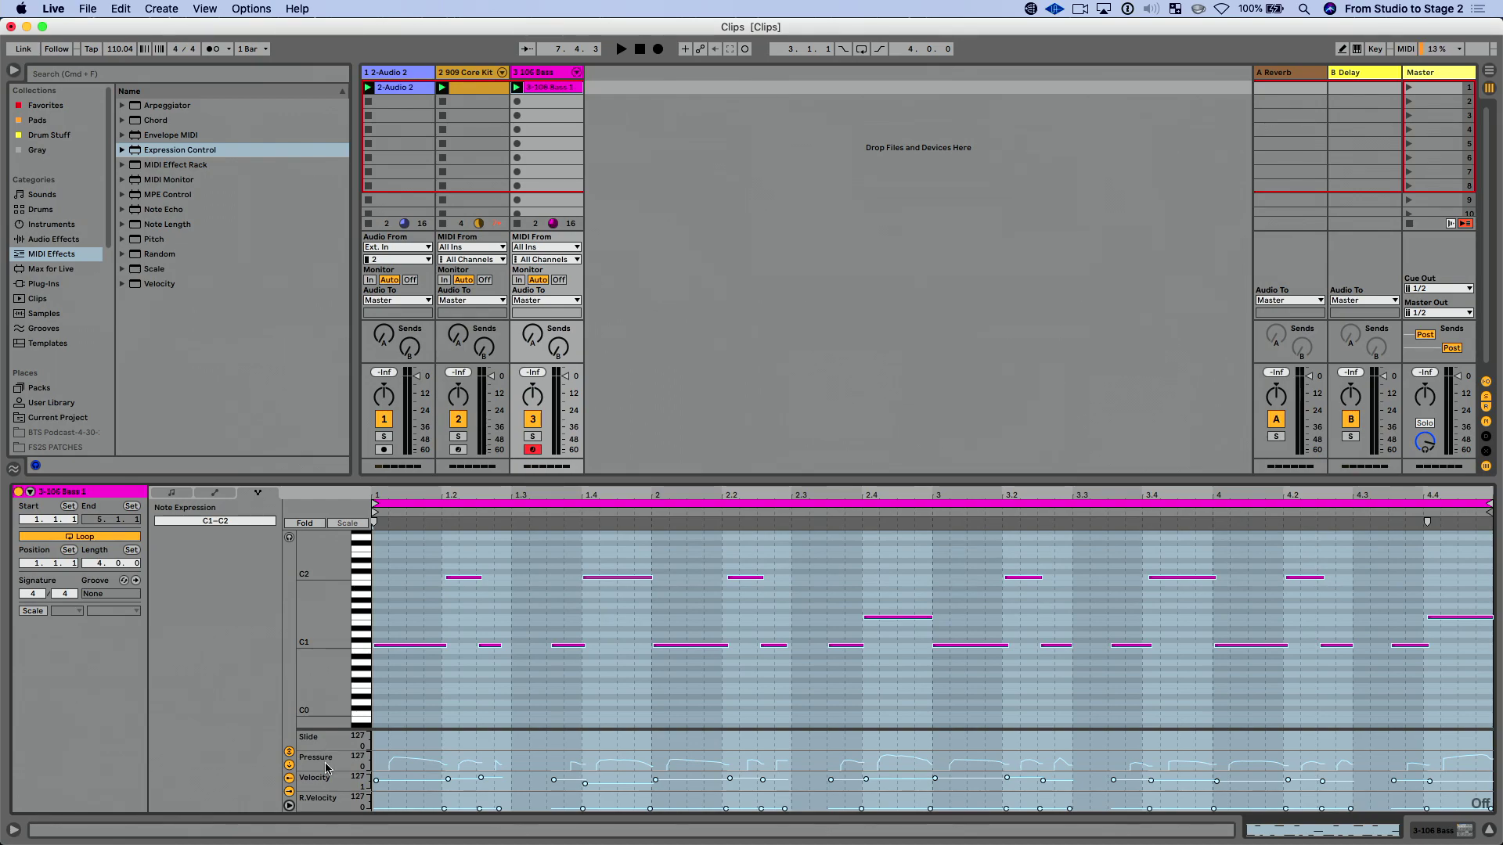
left_click(374, 744)
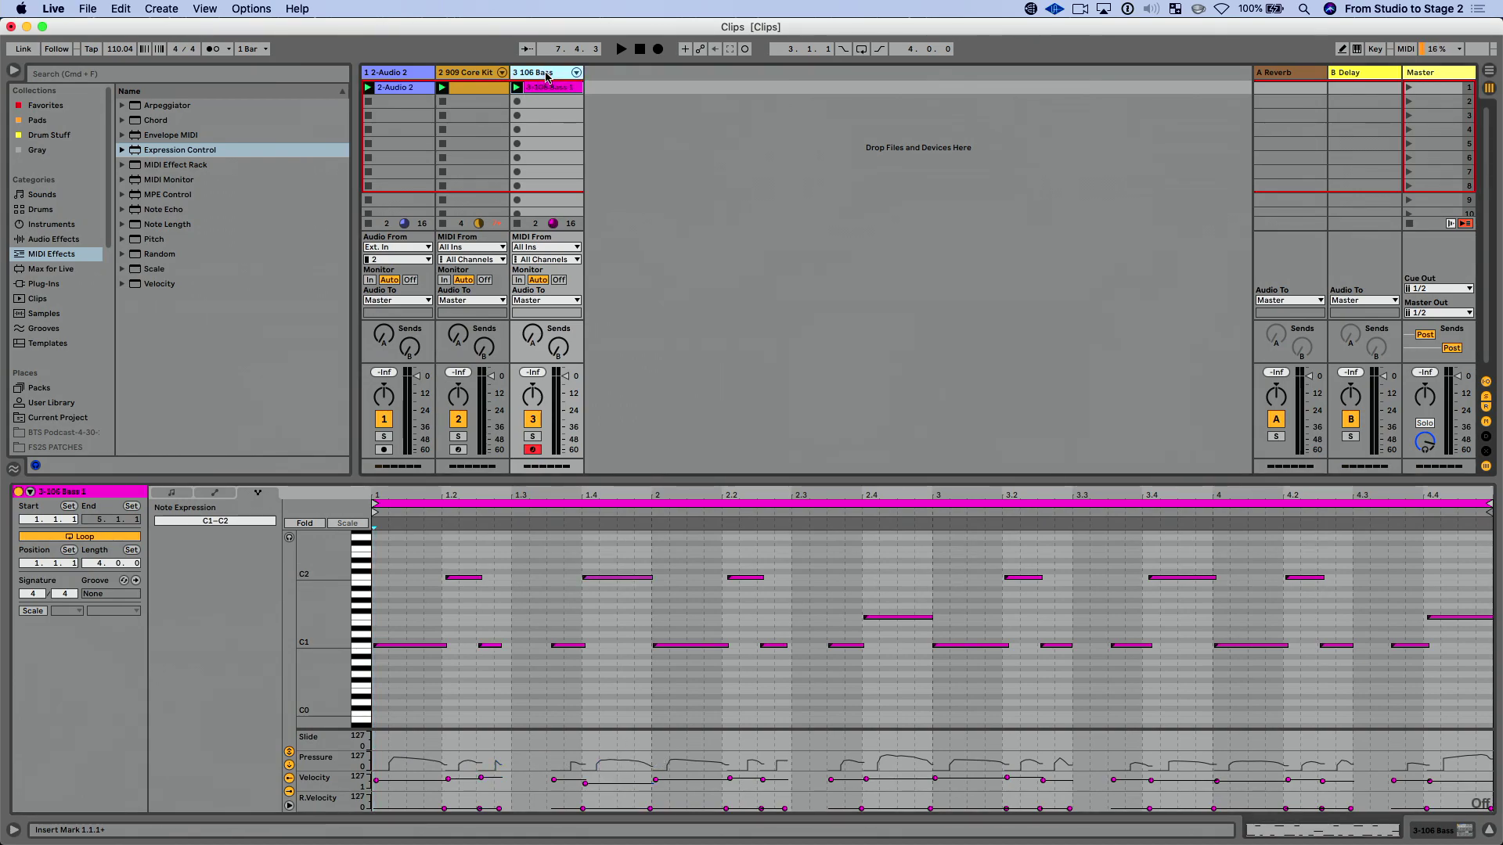
- Duplicate the 106 Bass track and replace the copy's instrument with the MPE Her Desher Bass sound
key("super+d")
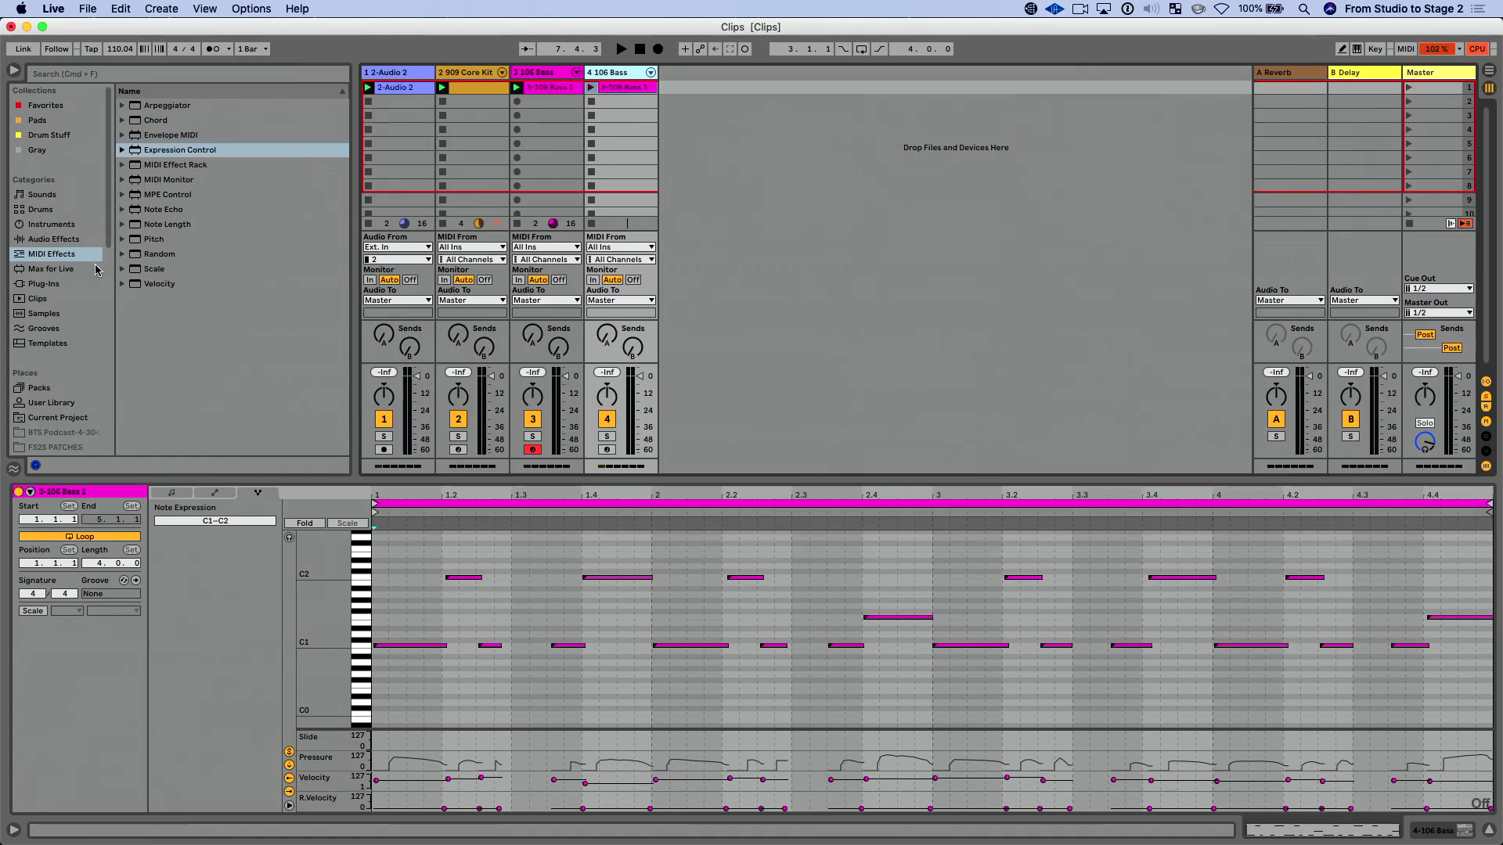
left_click(78, 242)
left_click(52, 224)
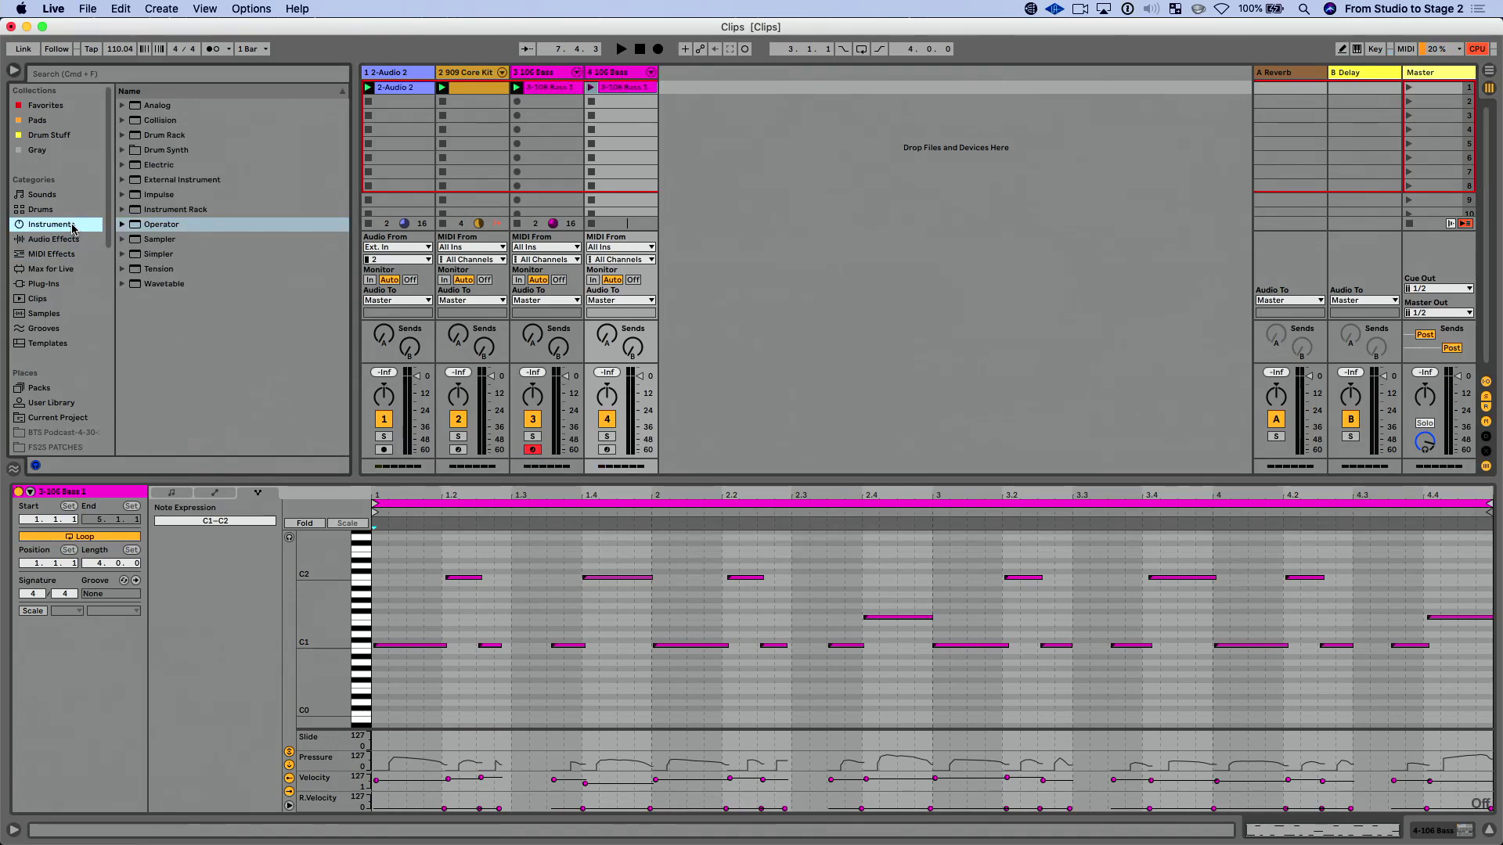
left_click(66, 212)
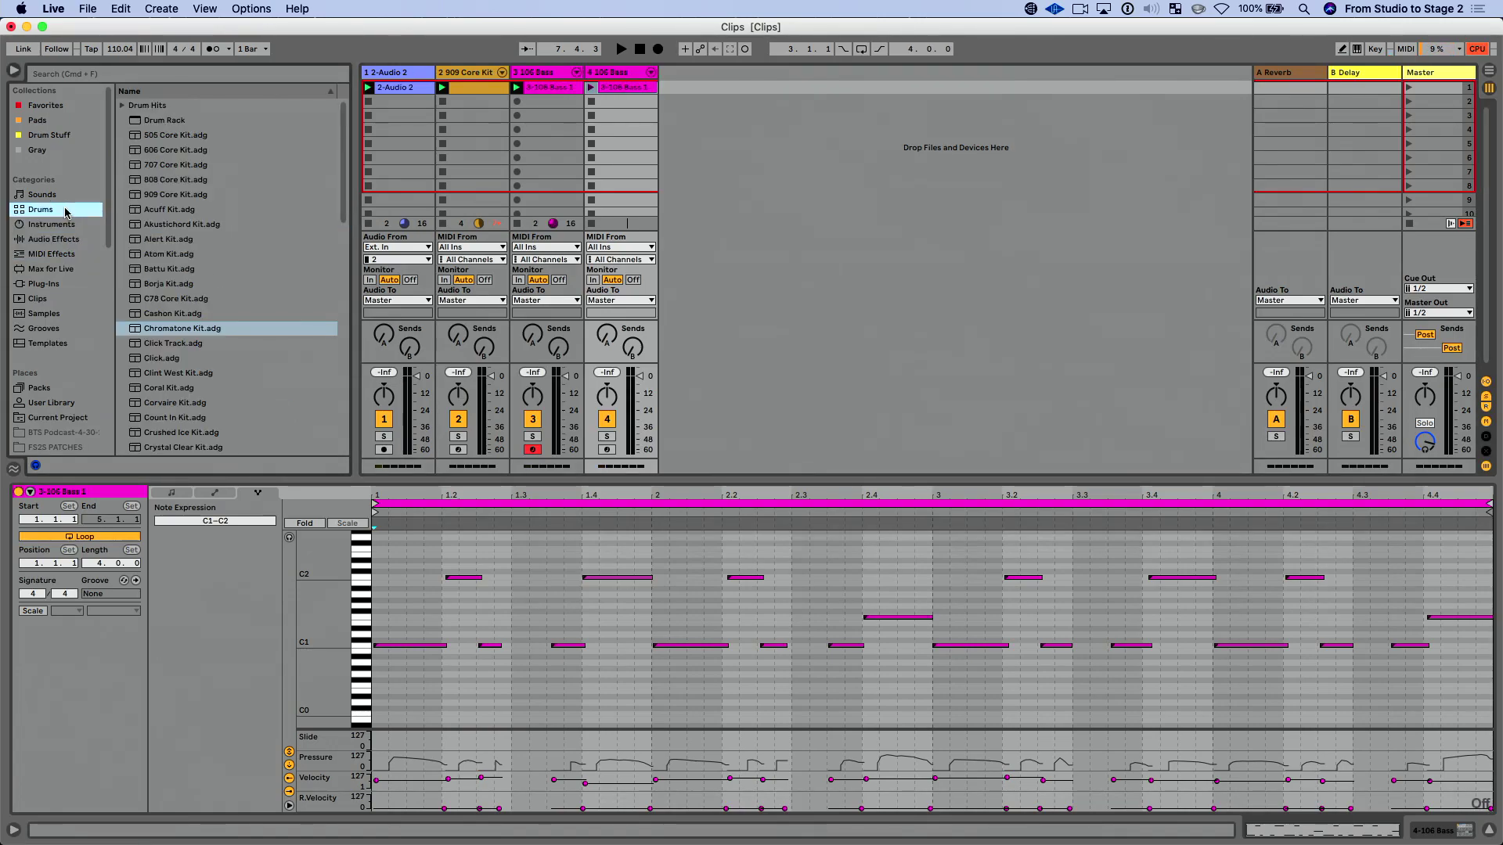
left_click(64, 197)
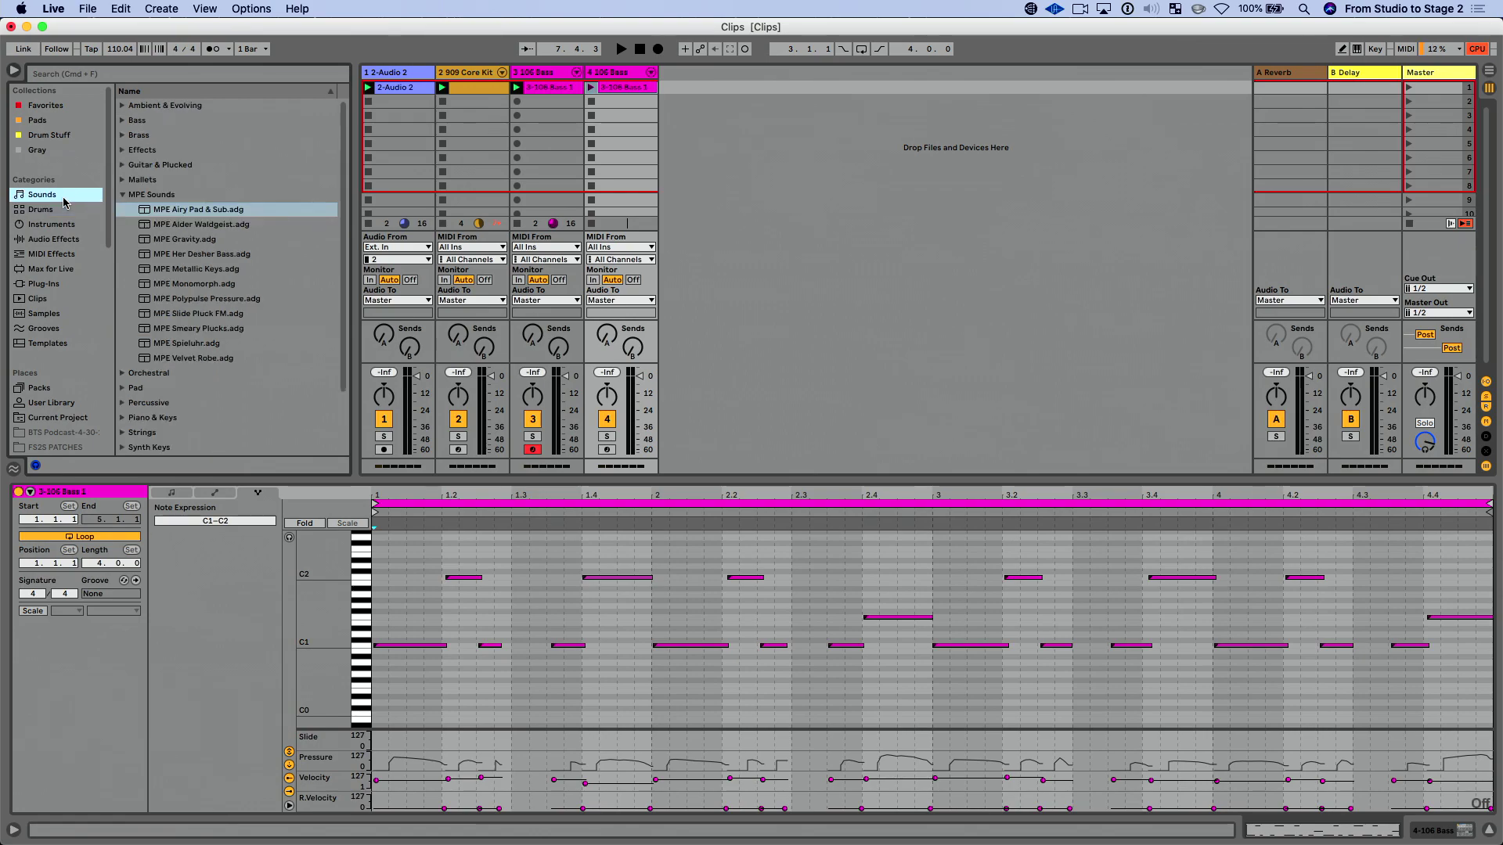
left_click(201, 254)
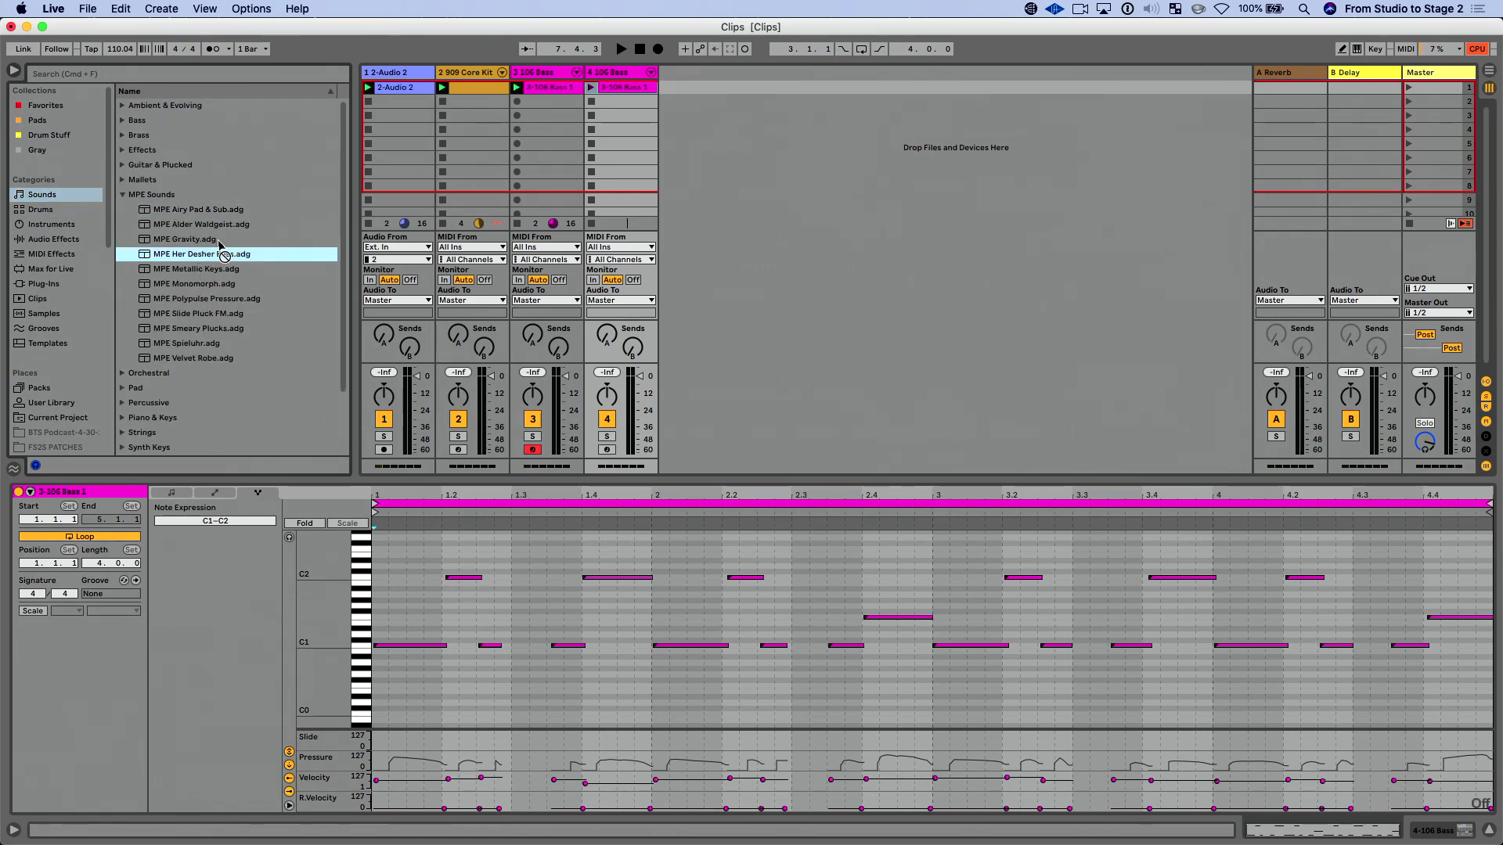
left_click(612, 72)
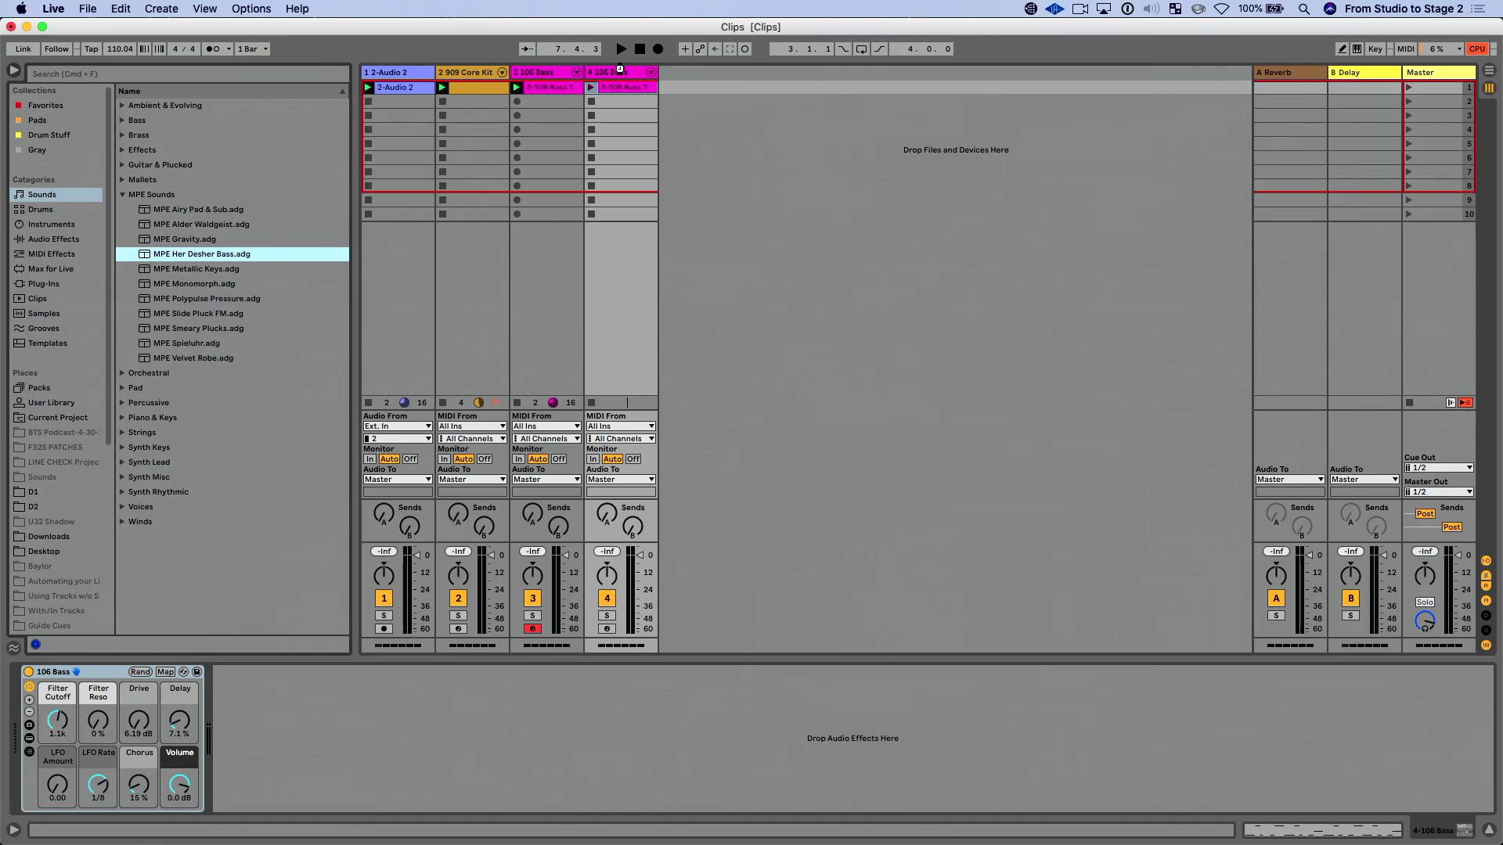
left_click_drag(619, 69, 621, 70)
- Draw a pitch curve that rises, dips and rises again on the first C1 note of the duplicated track's bass clip
left_click(622, 87)
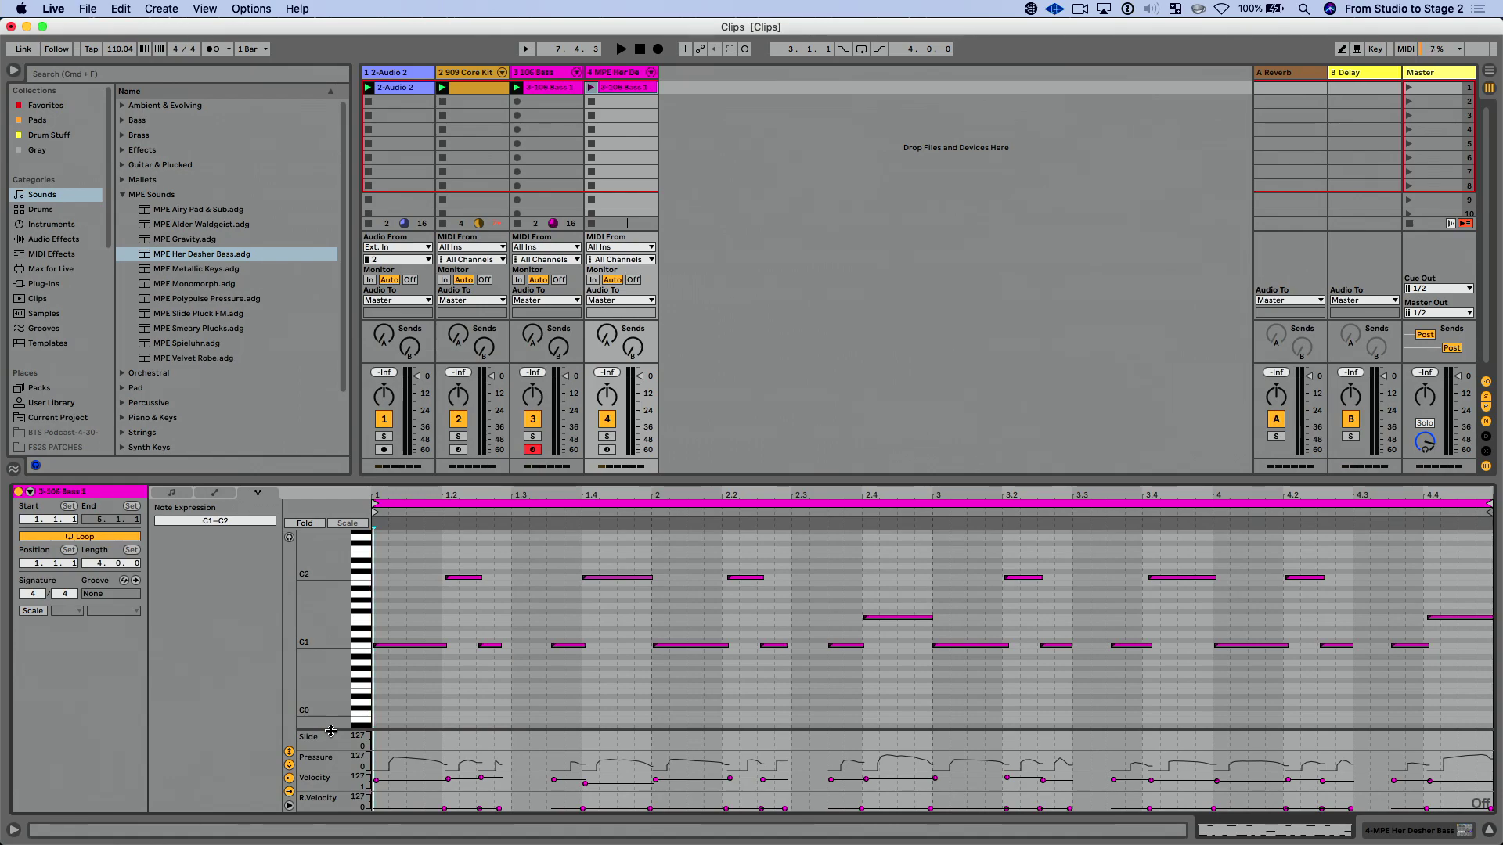
left_click(412, 646)
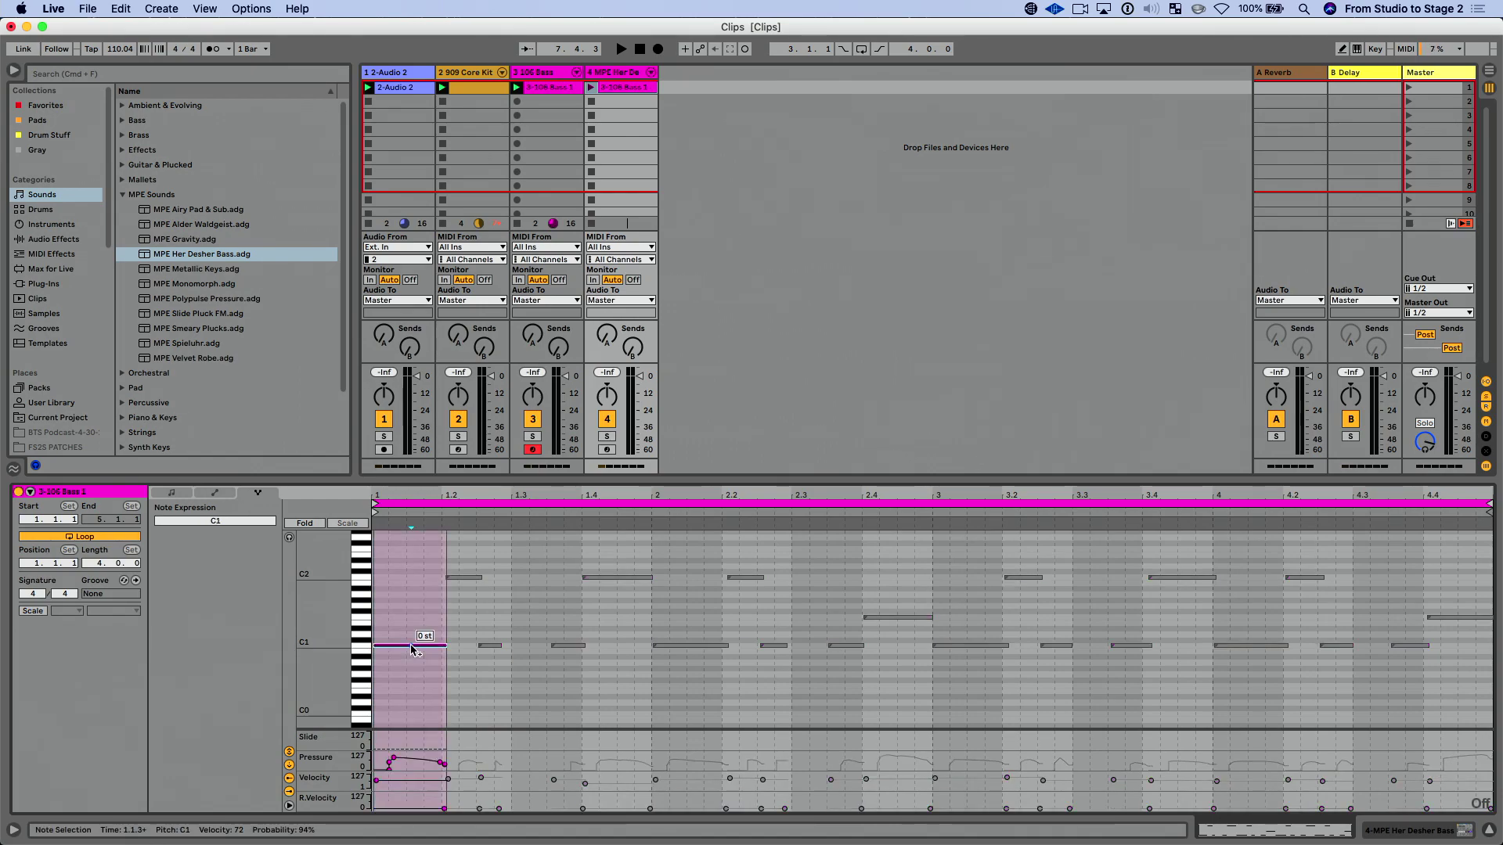
mouse_move(393, 759)
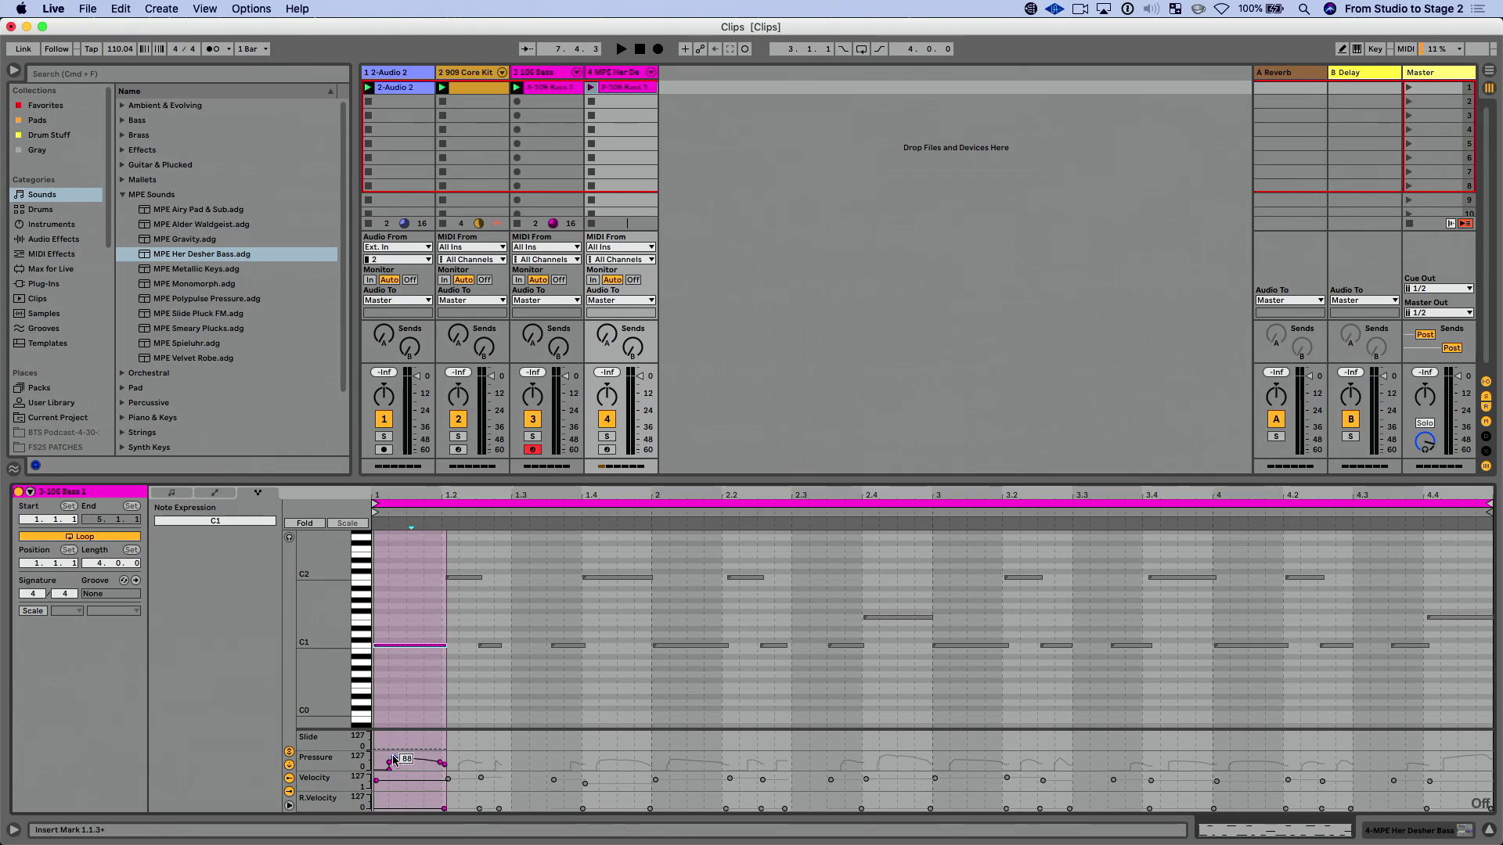
left_click_drag(393, 759, 393, 756)
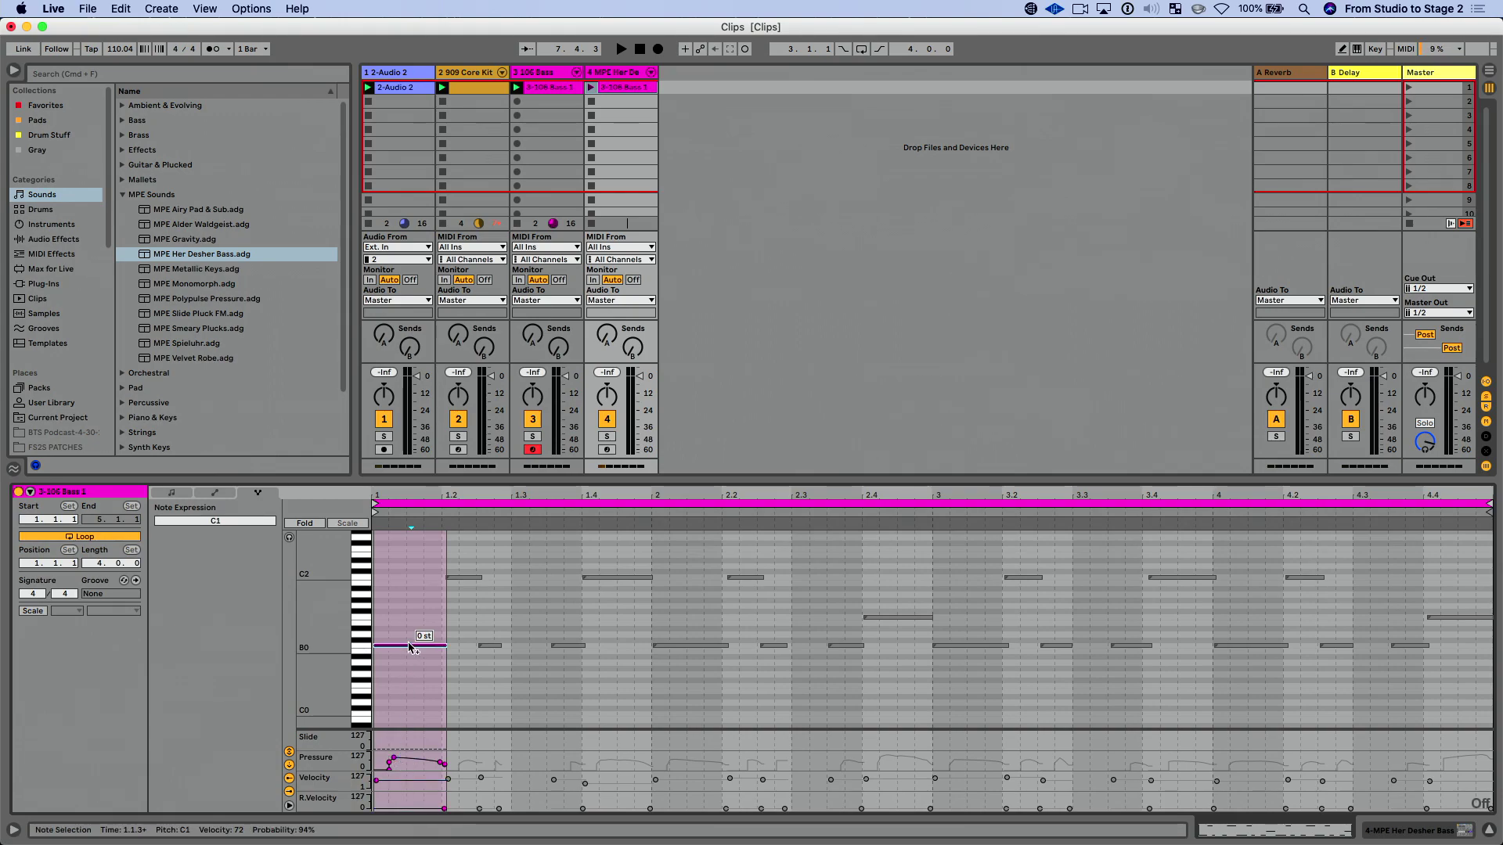
scroll(373, 503, "up", 5)
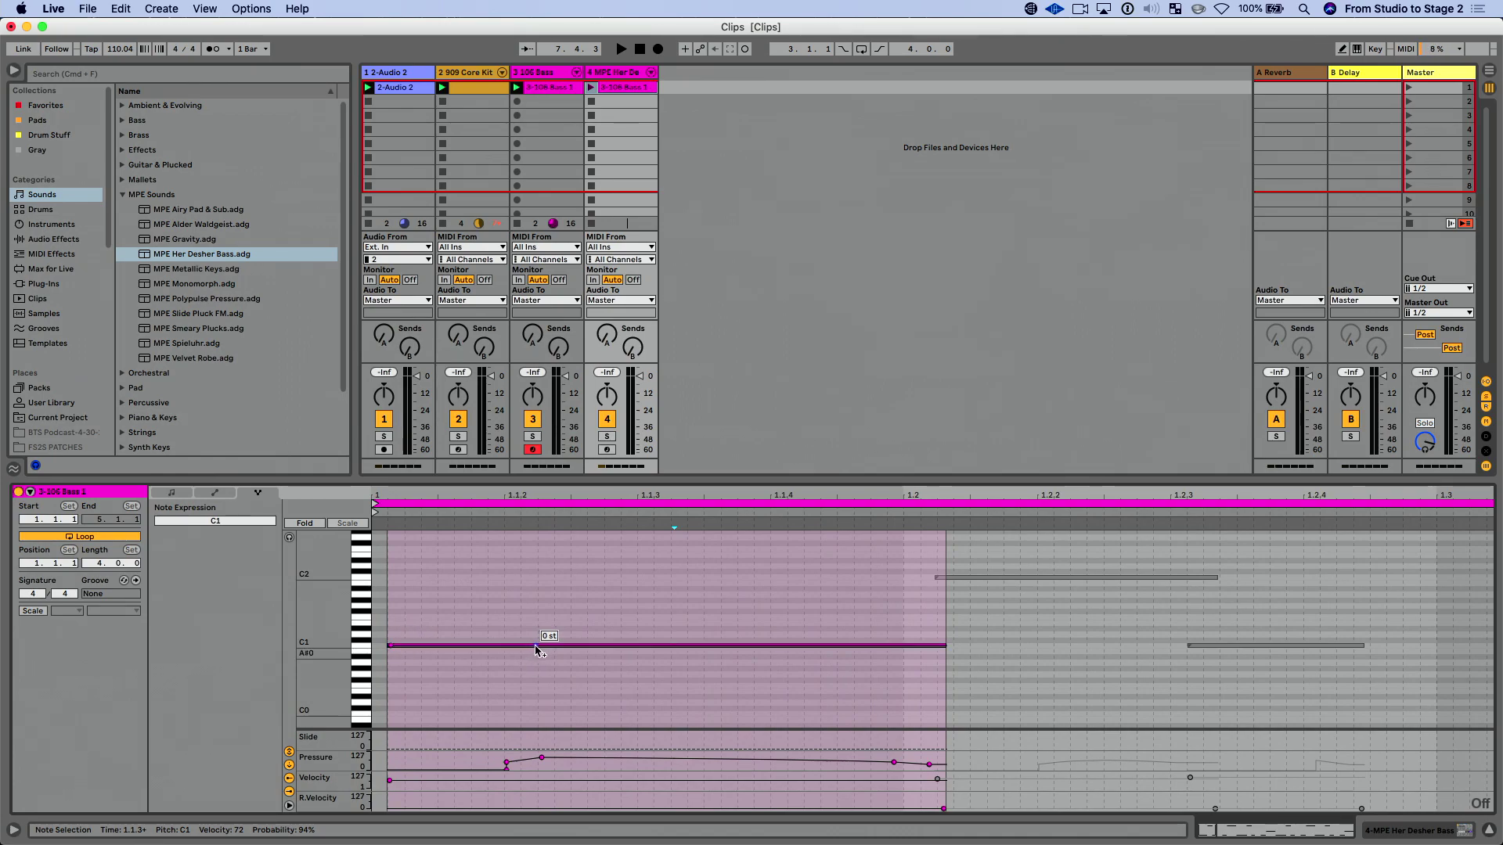
left_click_drag(536, 647, 644, 633)
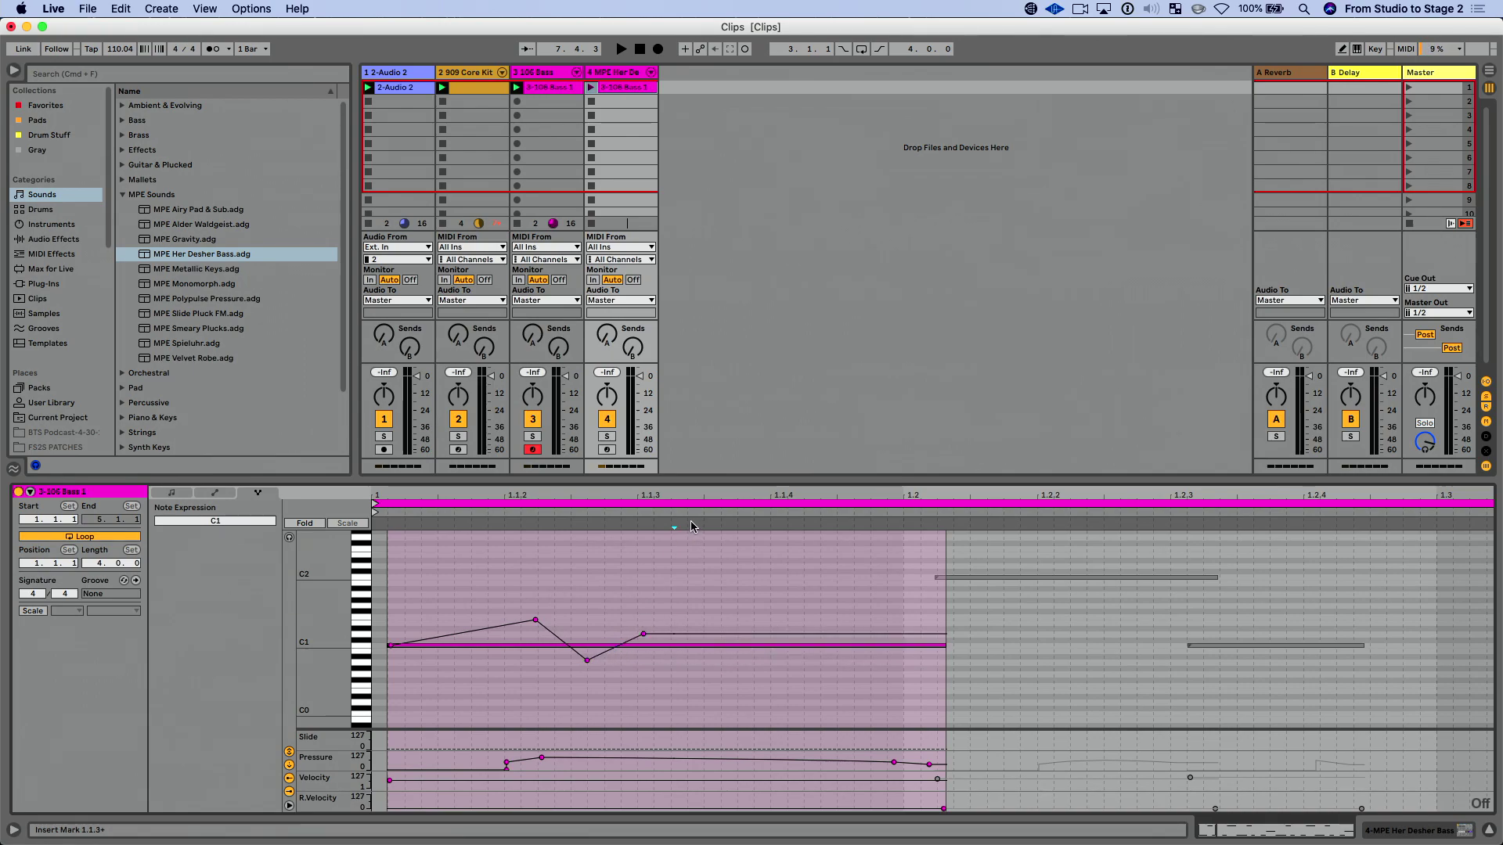
- Add an F#1 note above the first C1 note and extend it to 1.2.1
left_click_drag(698, 495, 469, 495)
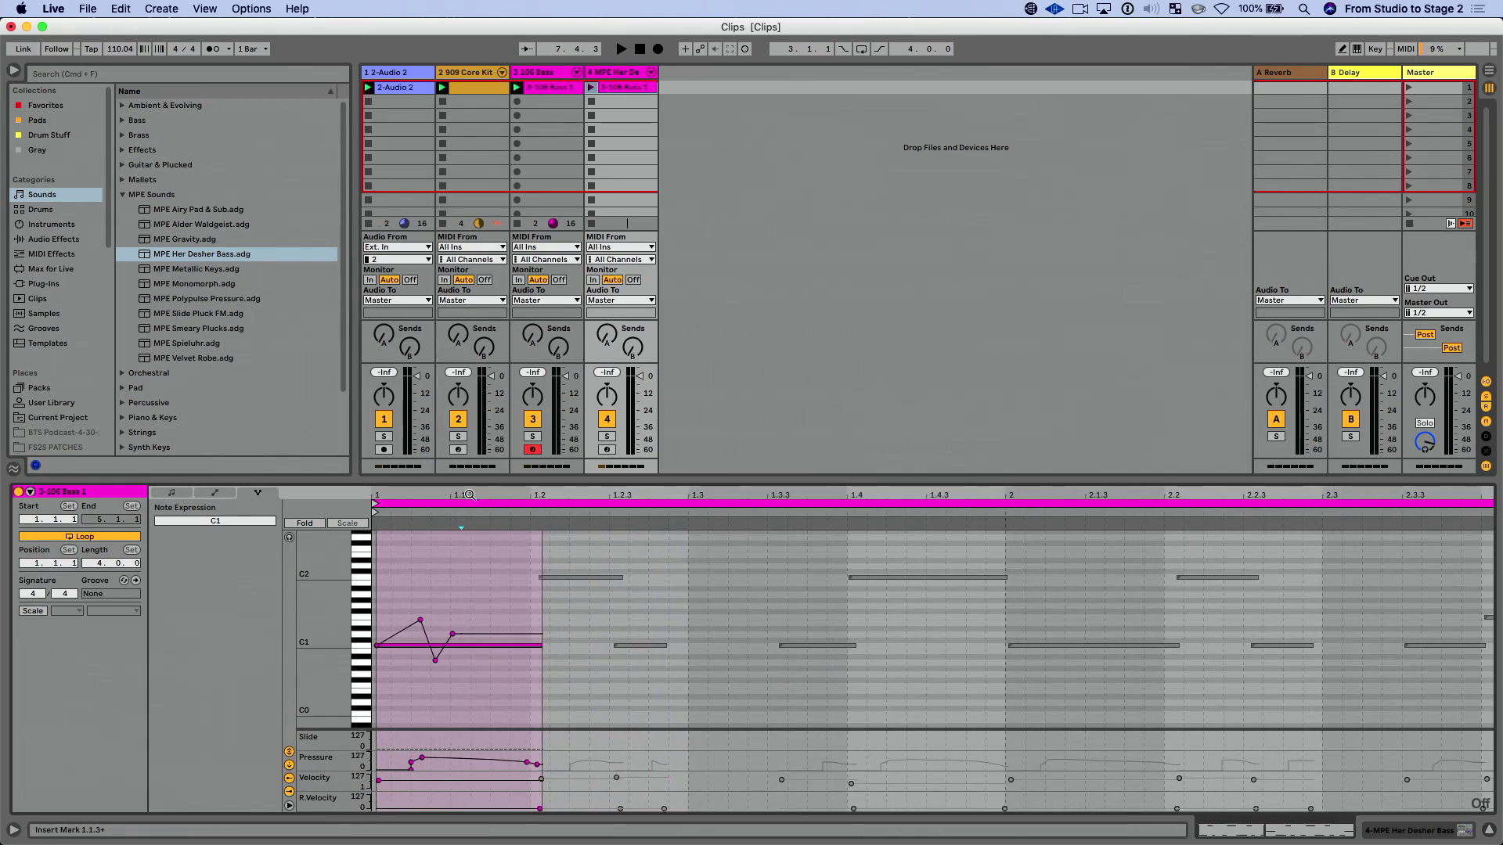
double_click(383, 611)
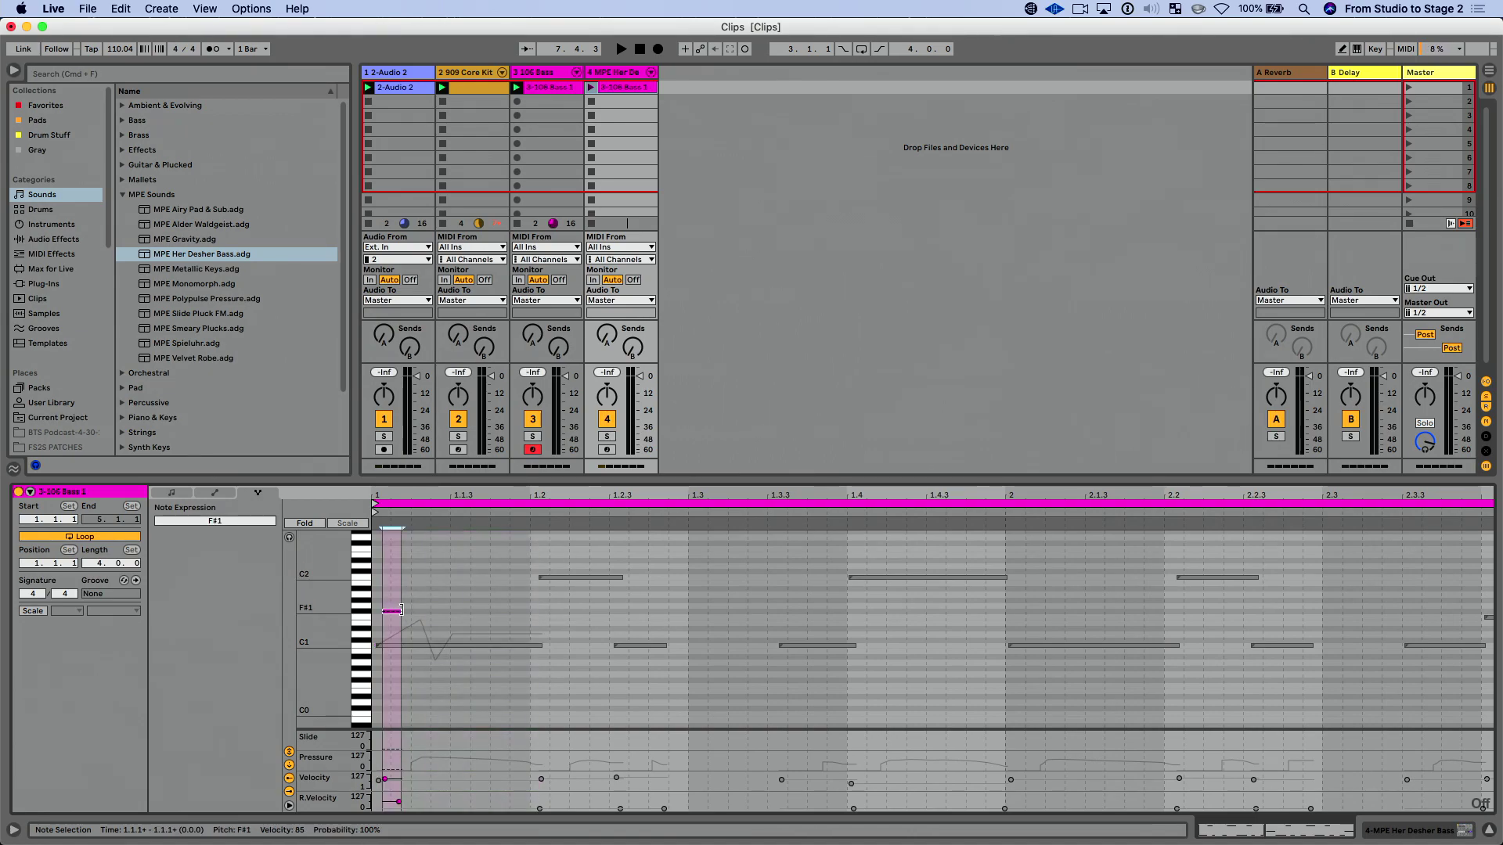
left_click_drag(420, 611, 531, 611)
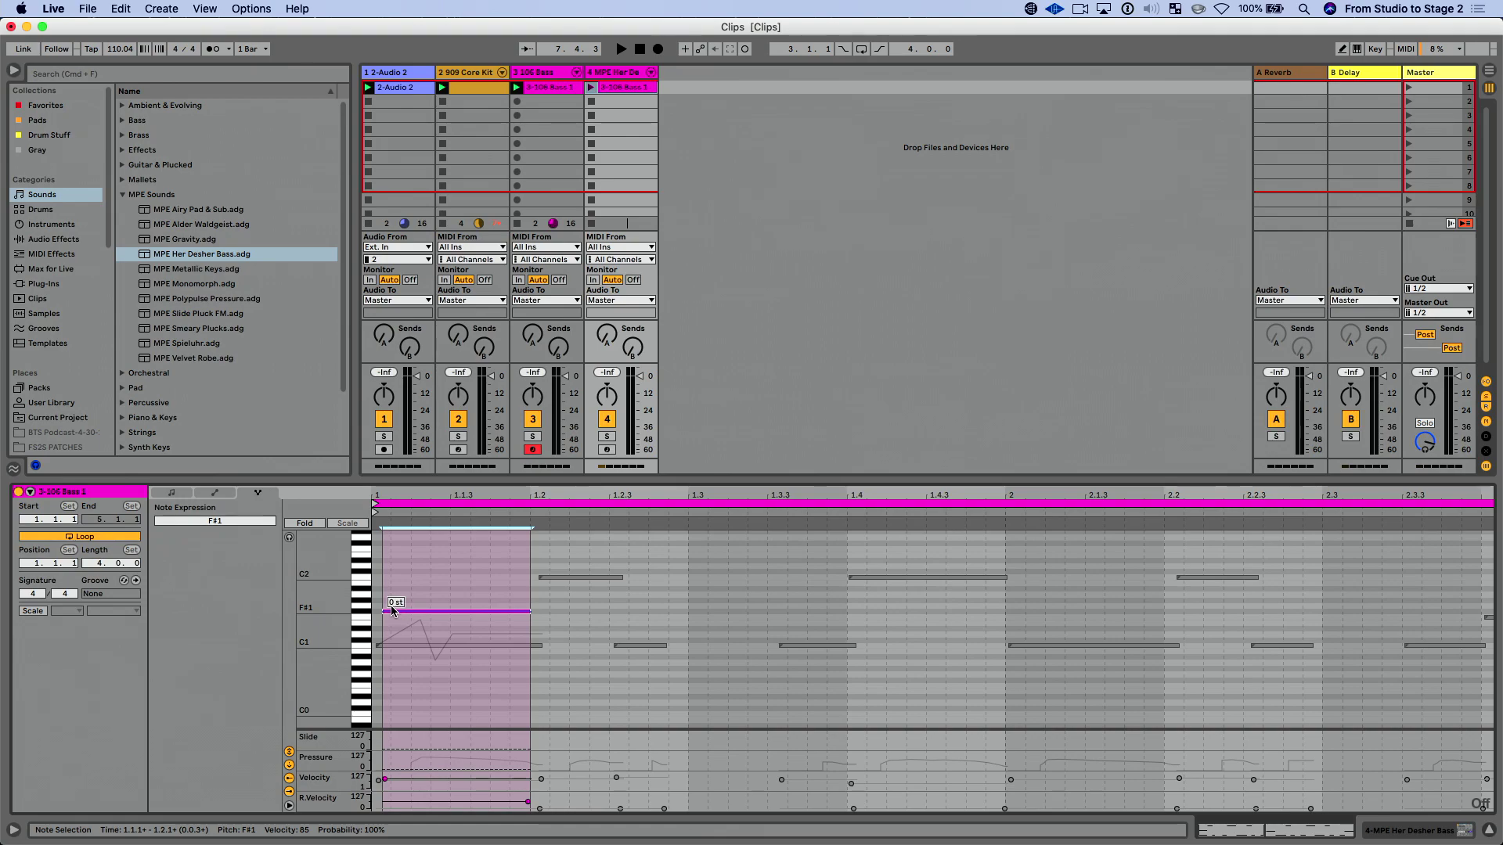
- Draw a rising and falling pitch curve and a matching pressure curve on the F#1 note
mouse_move(420, 611)
left_mouse_down()
mouse_move(420, 593)
mouse_move(445, 620)
left_mouse_up()
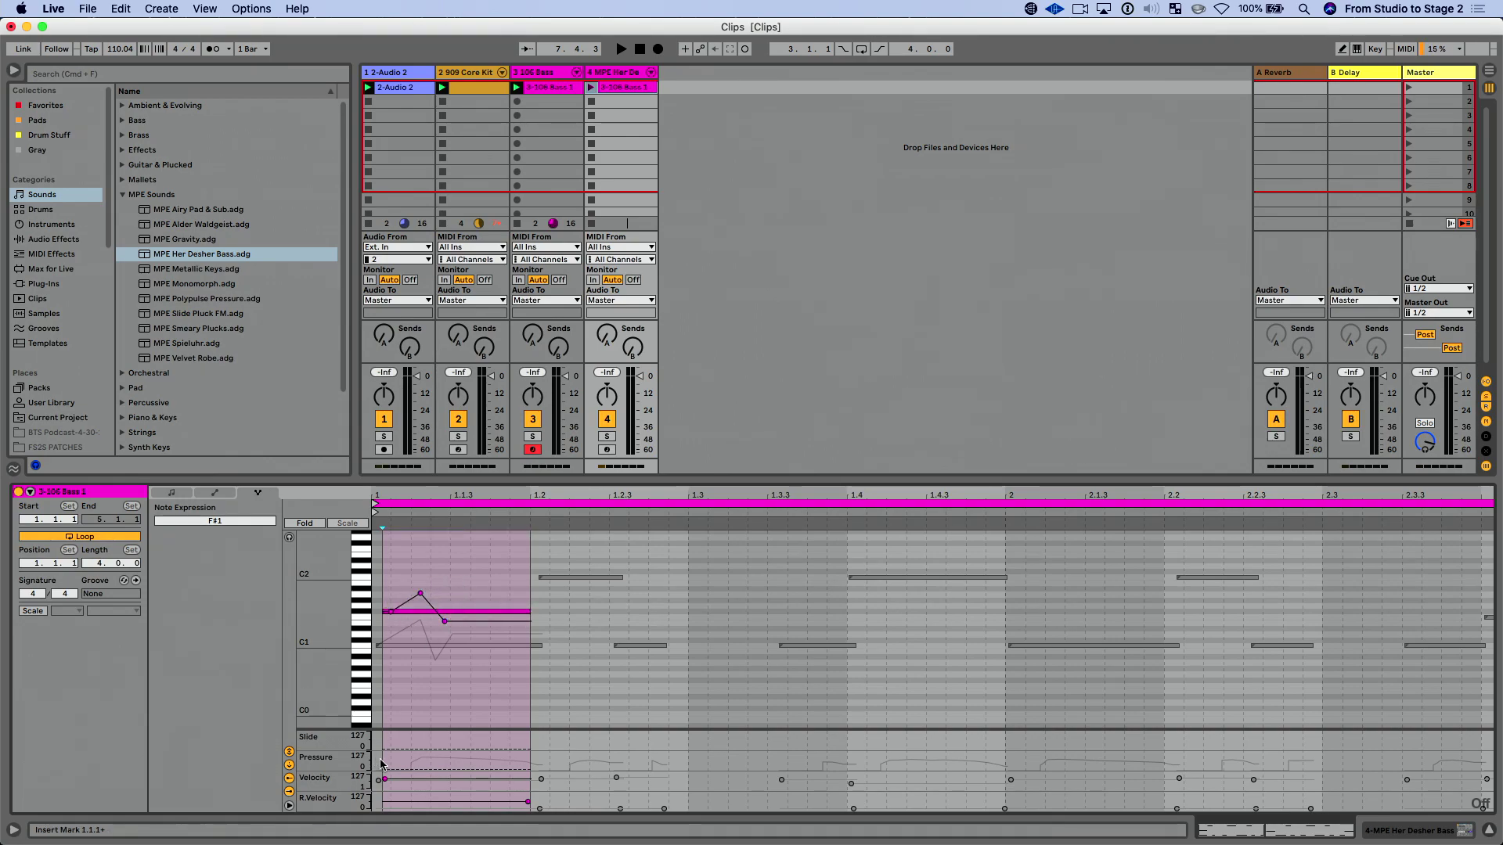
mouse_move(384, 769)
left_mouse_down()
mouse_move(416, 756)
mouse_move(470, 767)
left_mouse_up()
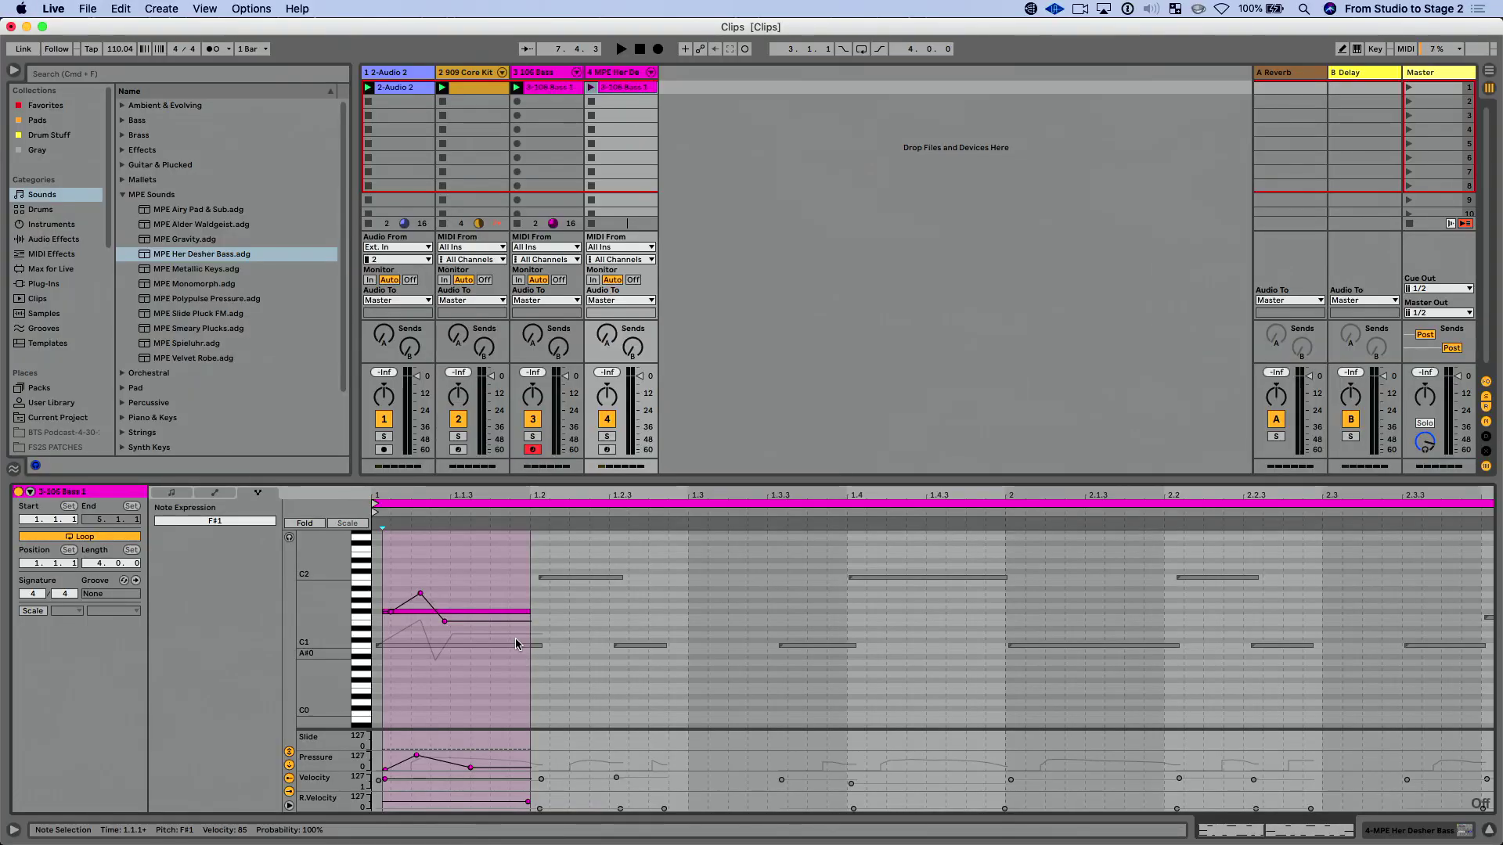
- Copy the 2-Audio 2, 909 Core Kit and 106 Bass clips from Session View to the start of the Arrangement
key("Tab")
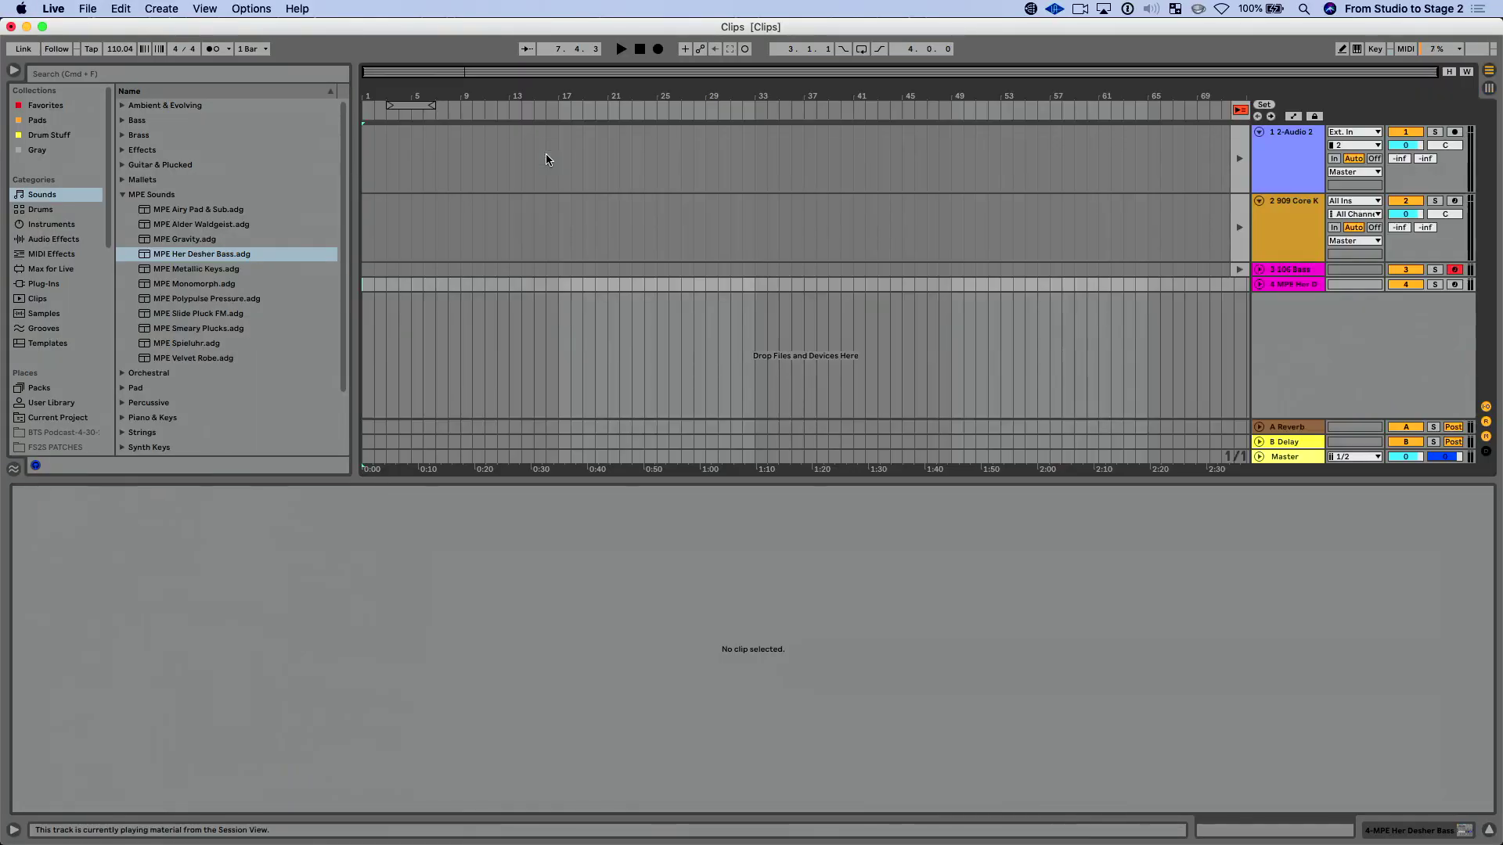
key("Tab")
left_click(548, 87)
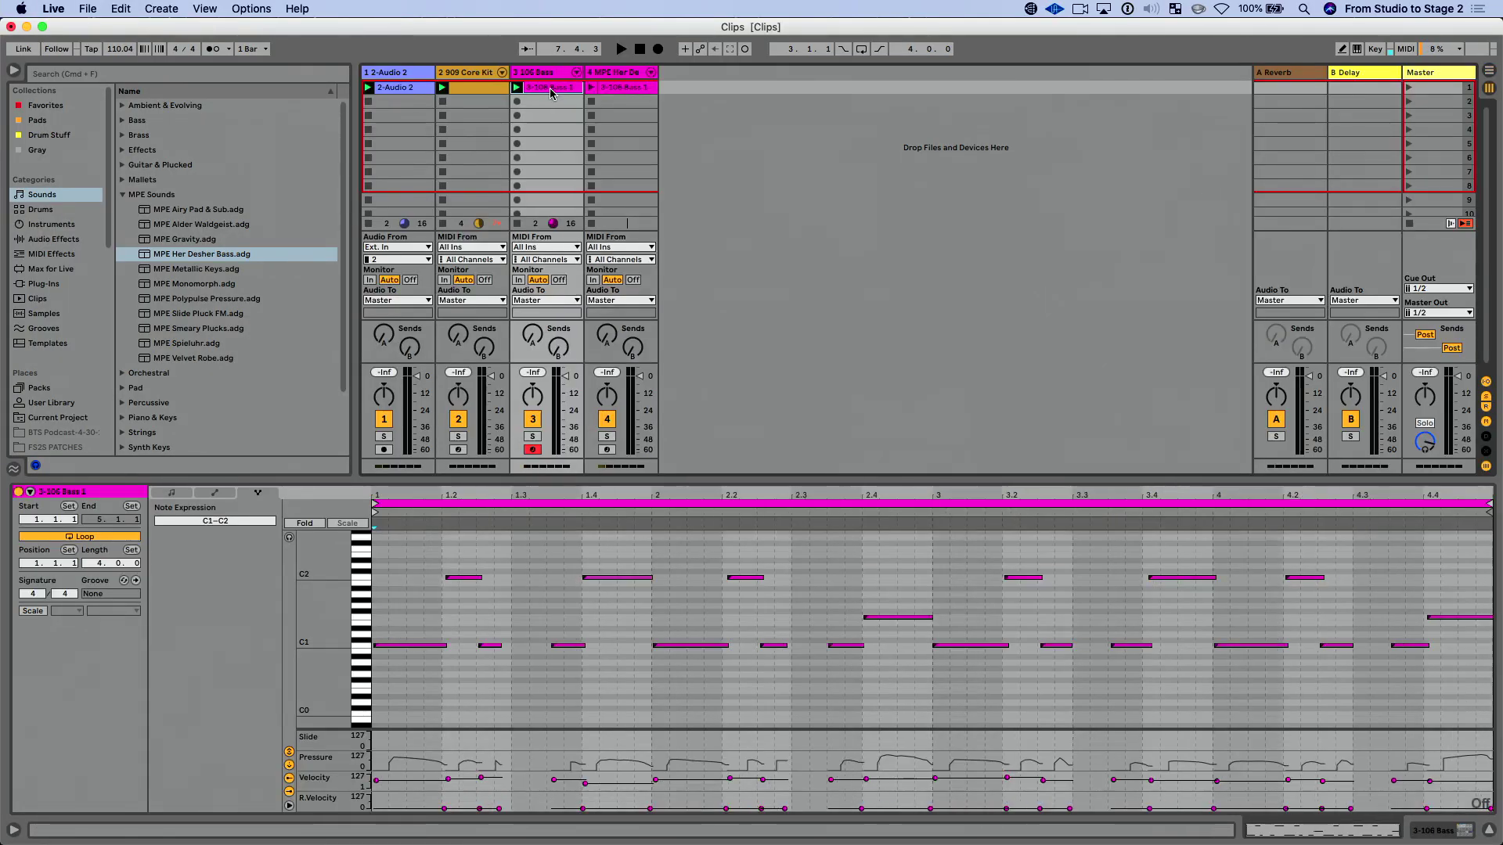
left_click(407, 88)
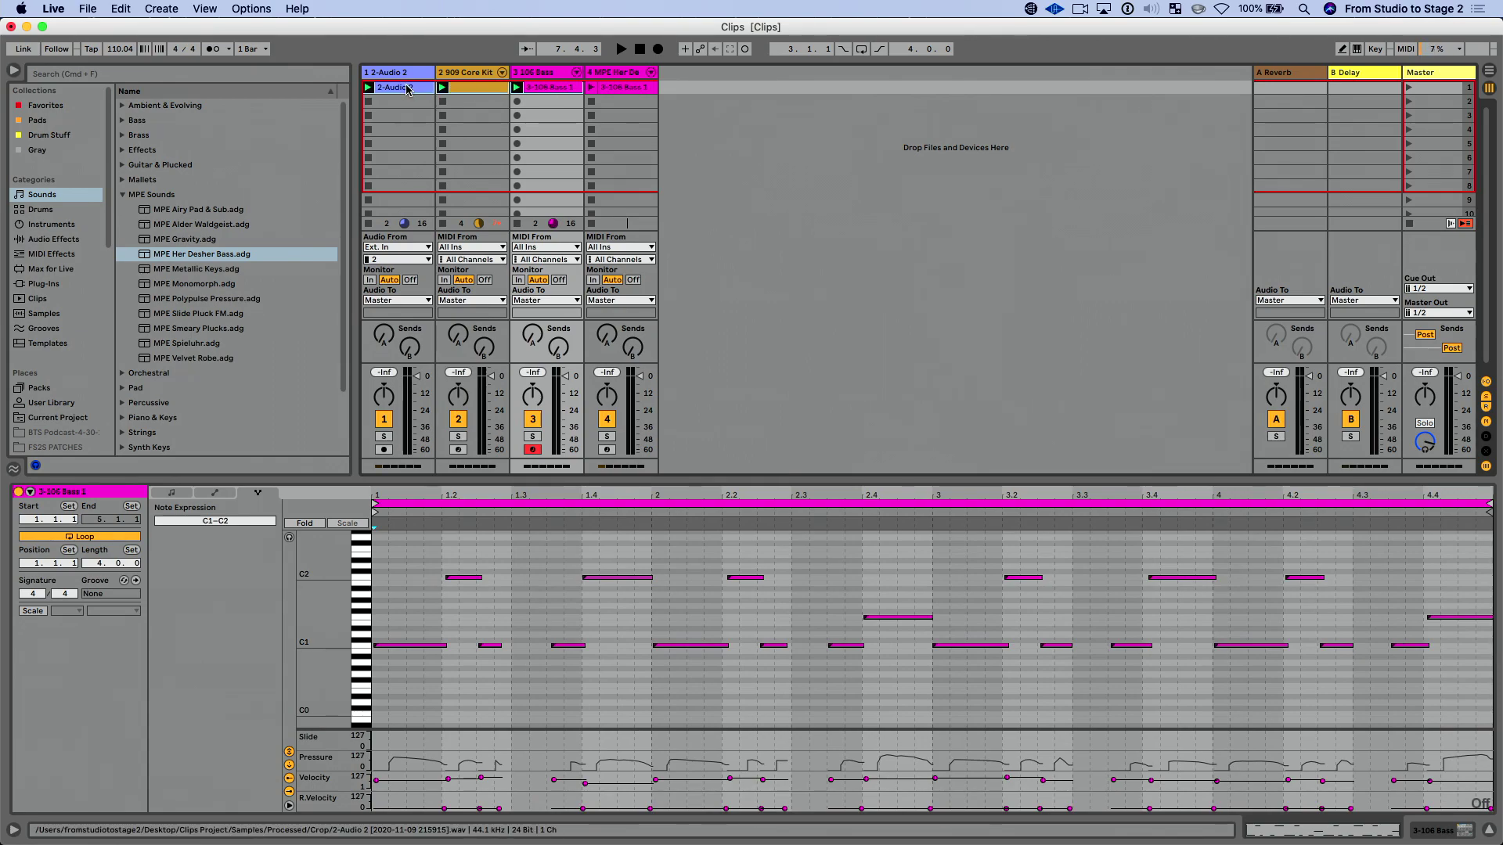
key("Tab")
left_click(364, 144)
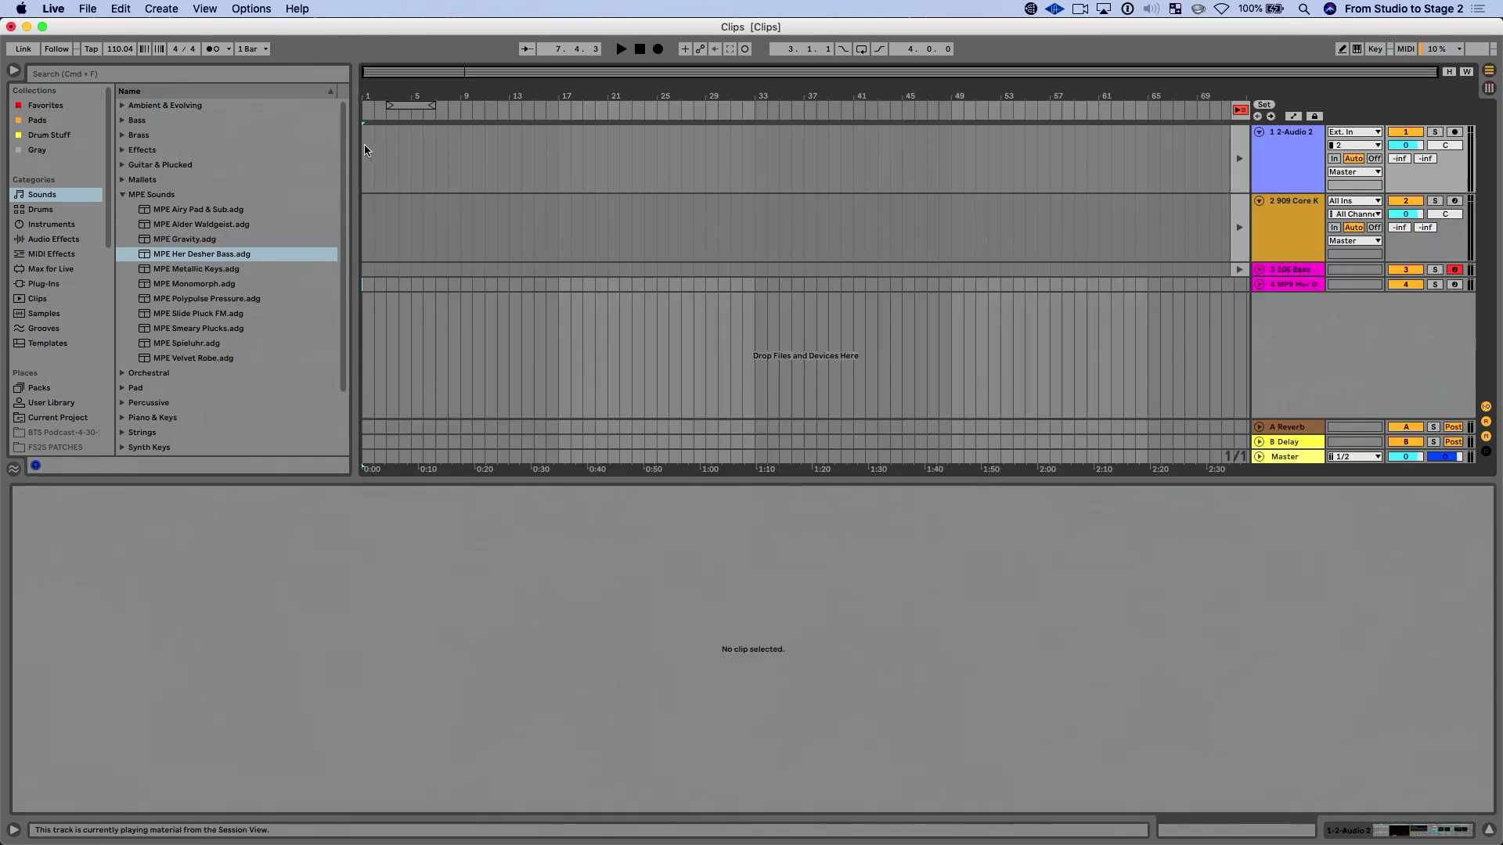
key("super+v")
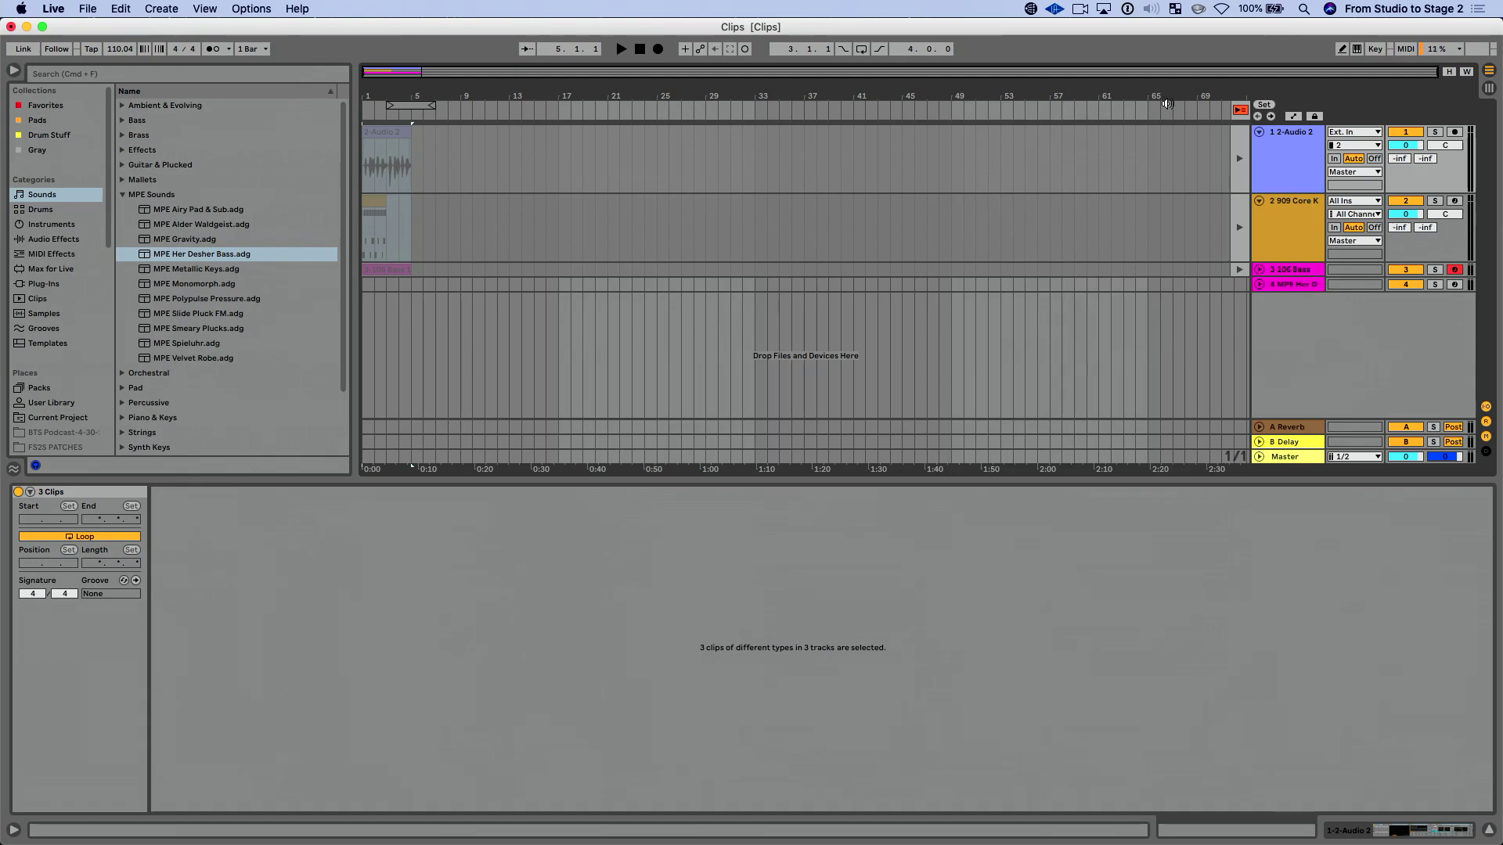
- Return playback to the Arrangement and duplicate the 909 Core Kit clip so the drums fill four bars
left_click(1240, 109)
left_click_drag(374, 96, 396, 129)
left_click(432, 205)
left_click(409, 205)
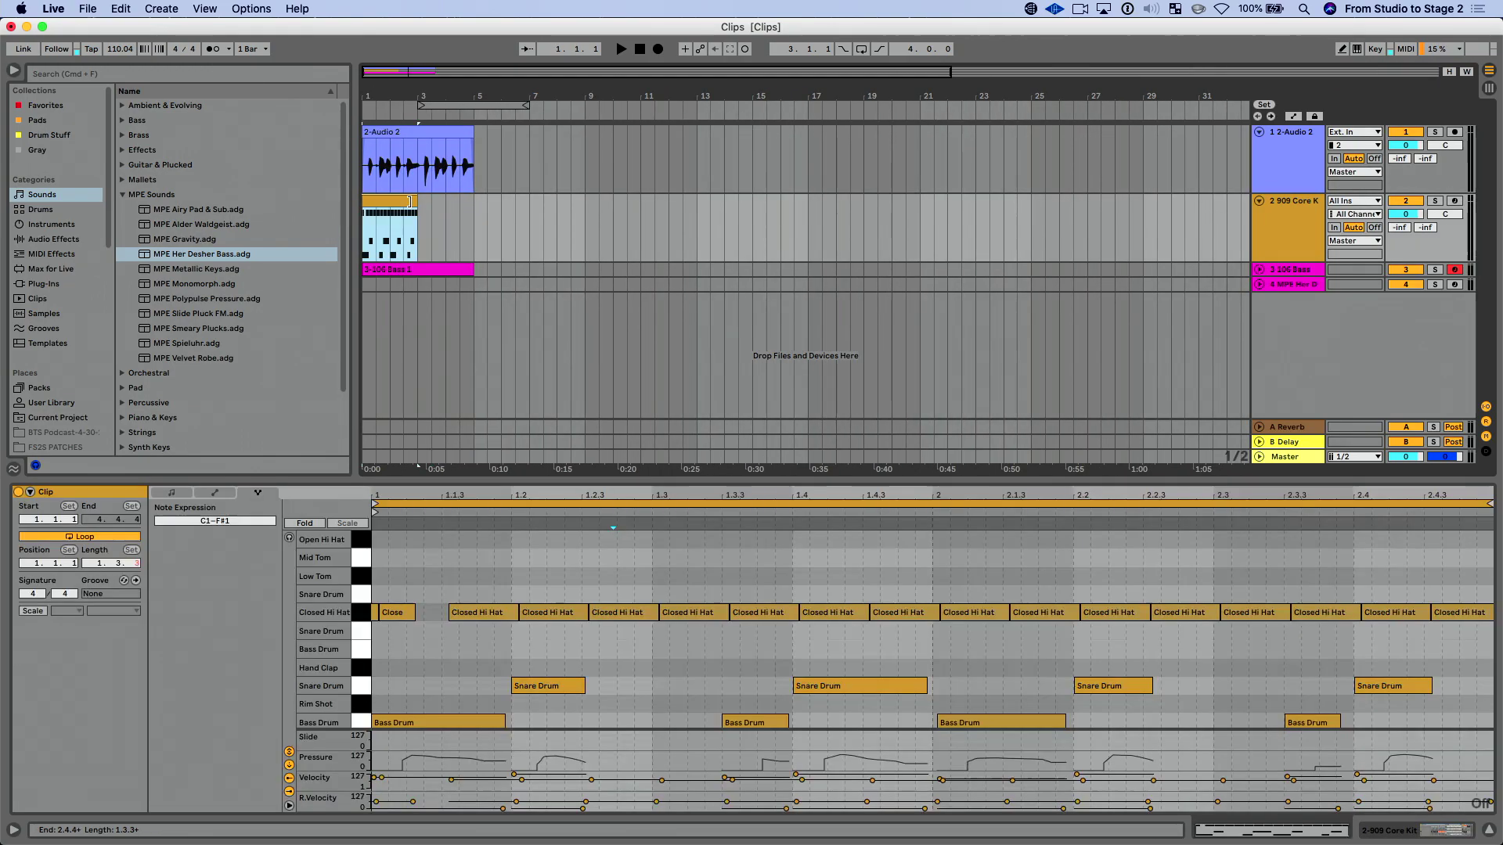
key("super+d")
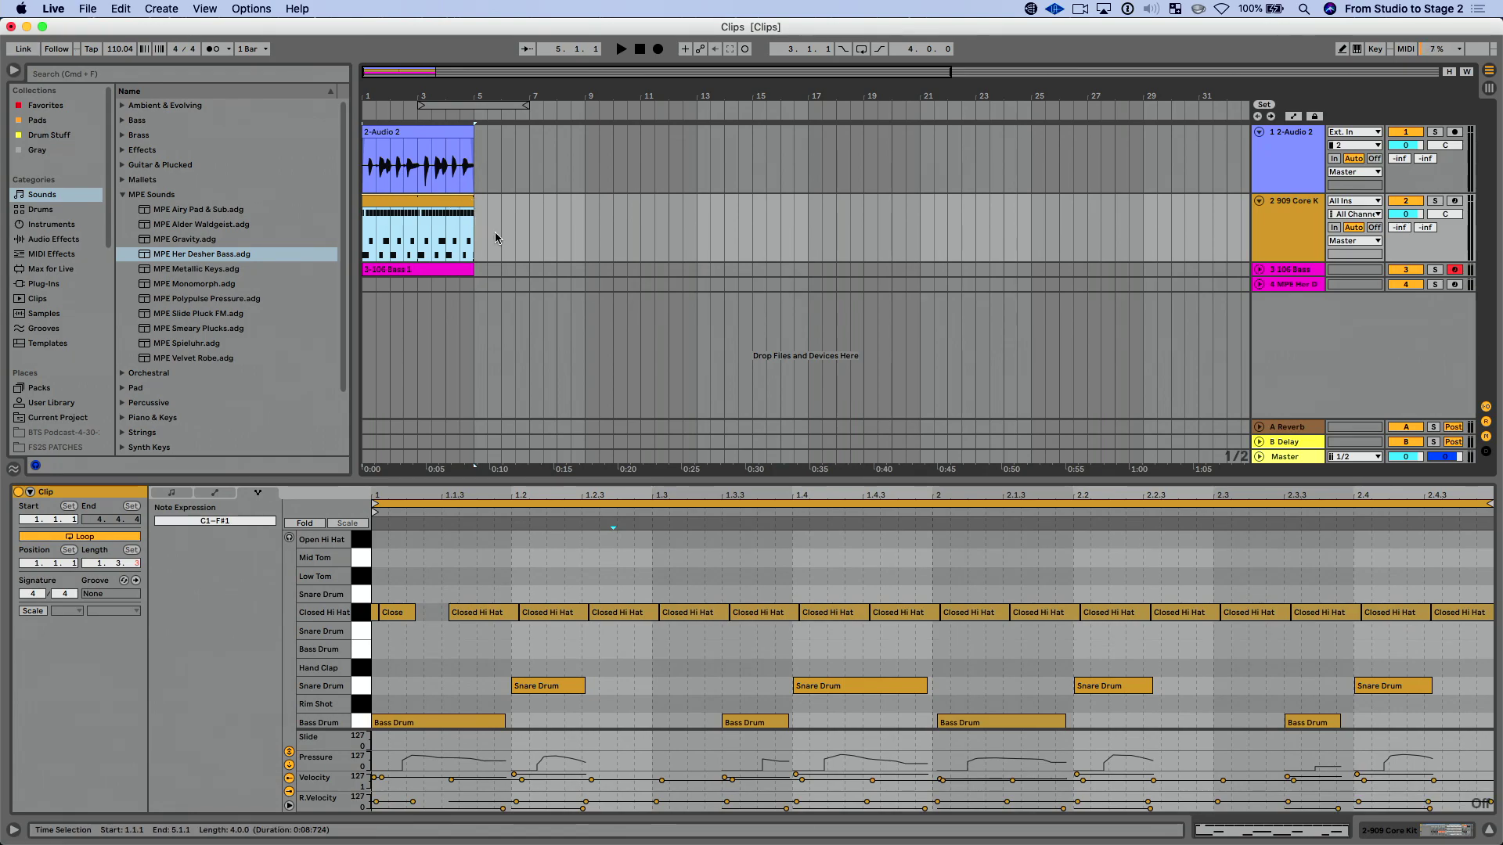
- Select the 909 Core Kit clips and the 106 Bass clip together for multi-clip editing
left_click(438, 263)
left_click(436, 269)
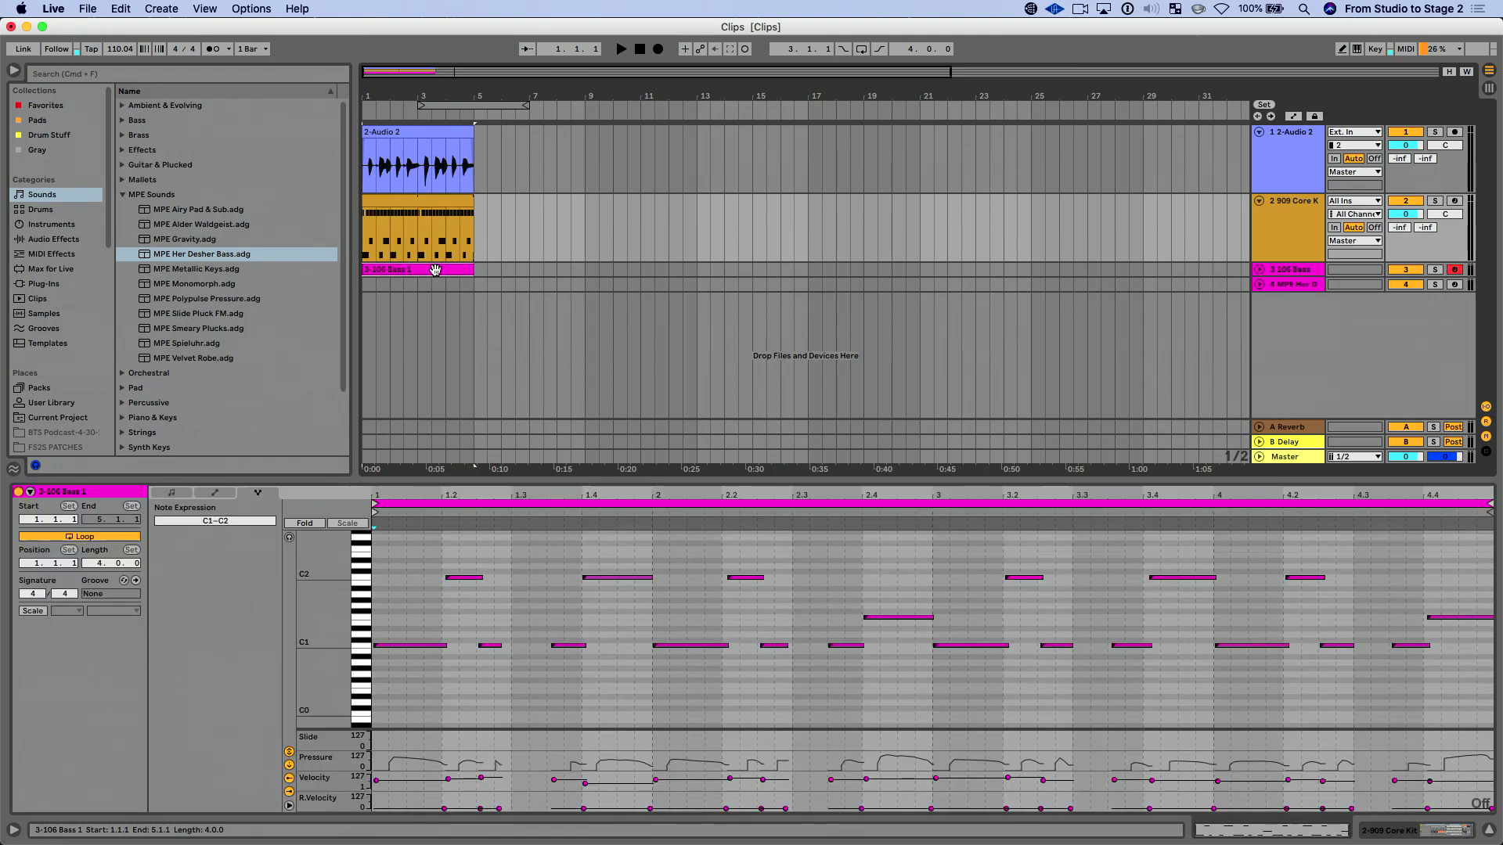
left_click(425, 205)
left_click(428, 269, "shift")
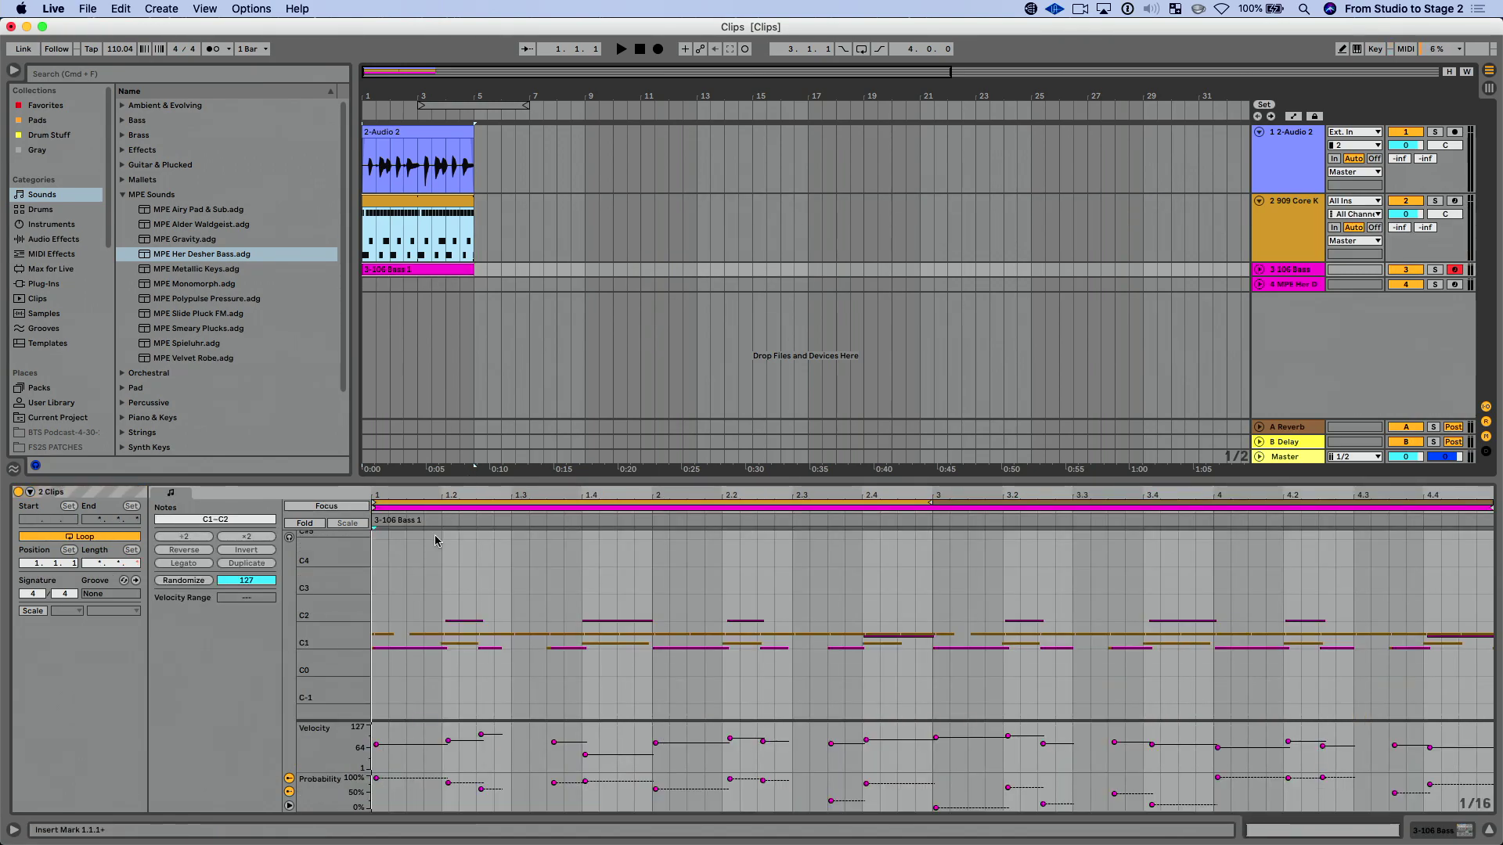
- Fold the combined drum and bass note editor to show only the pitches in use
left_click_drag(346, 615, 343, 600)
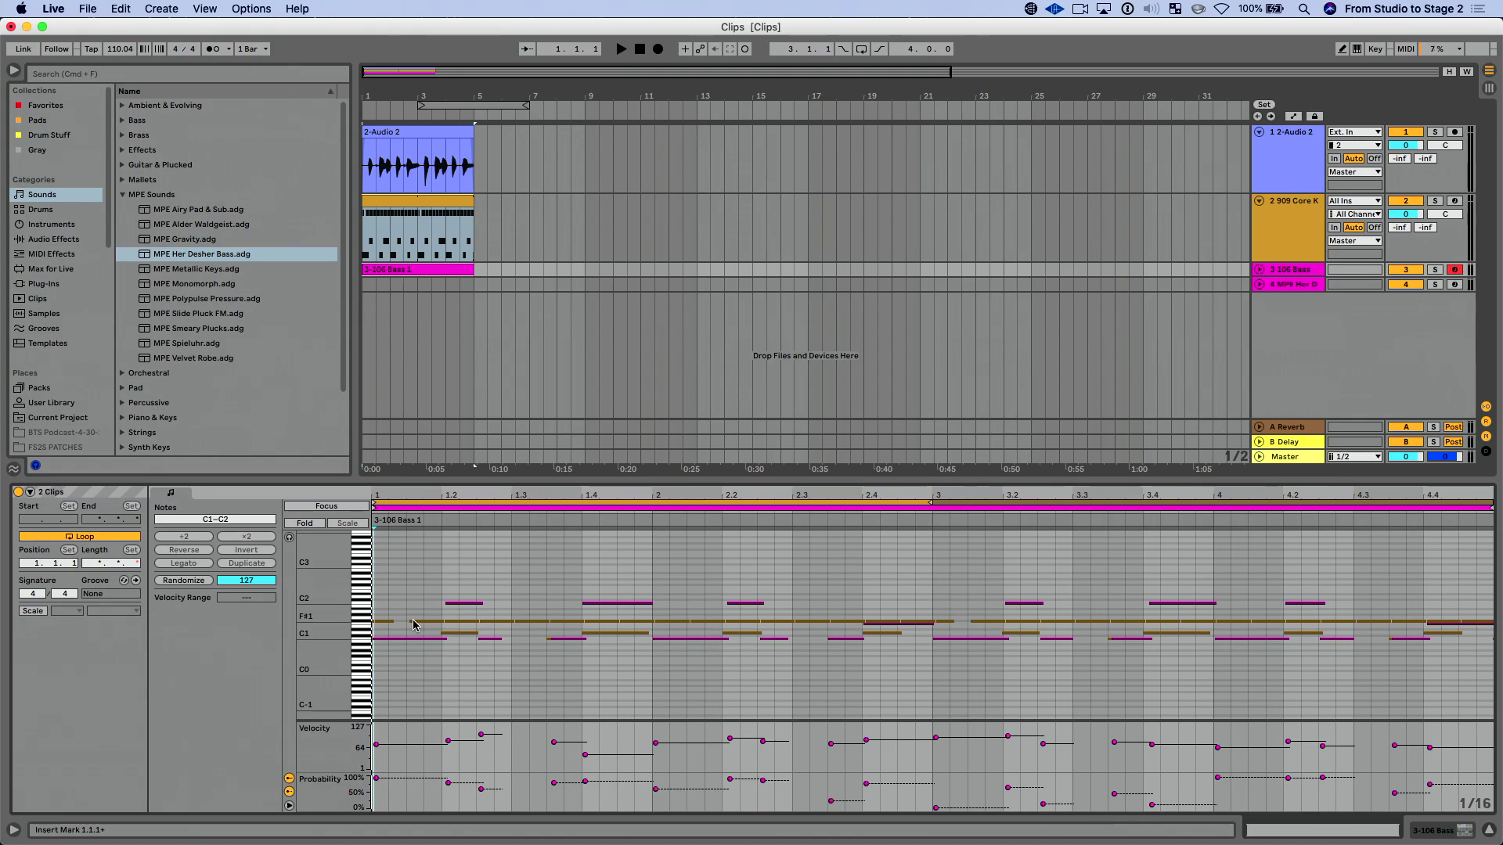
left_click(460, 603)
left_click(433, 625)
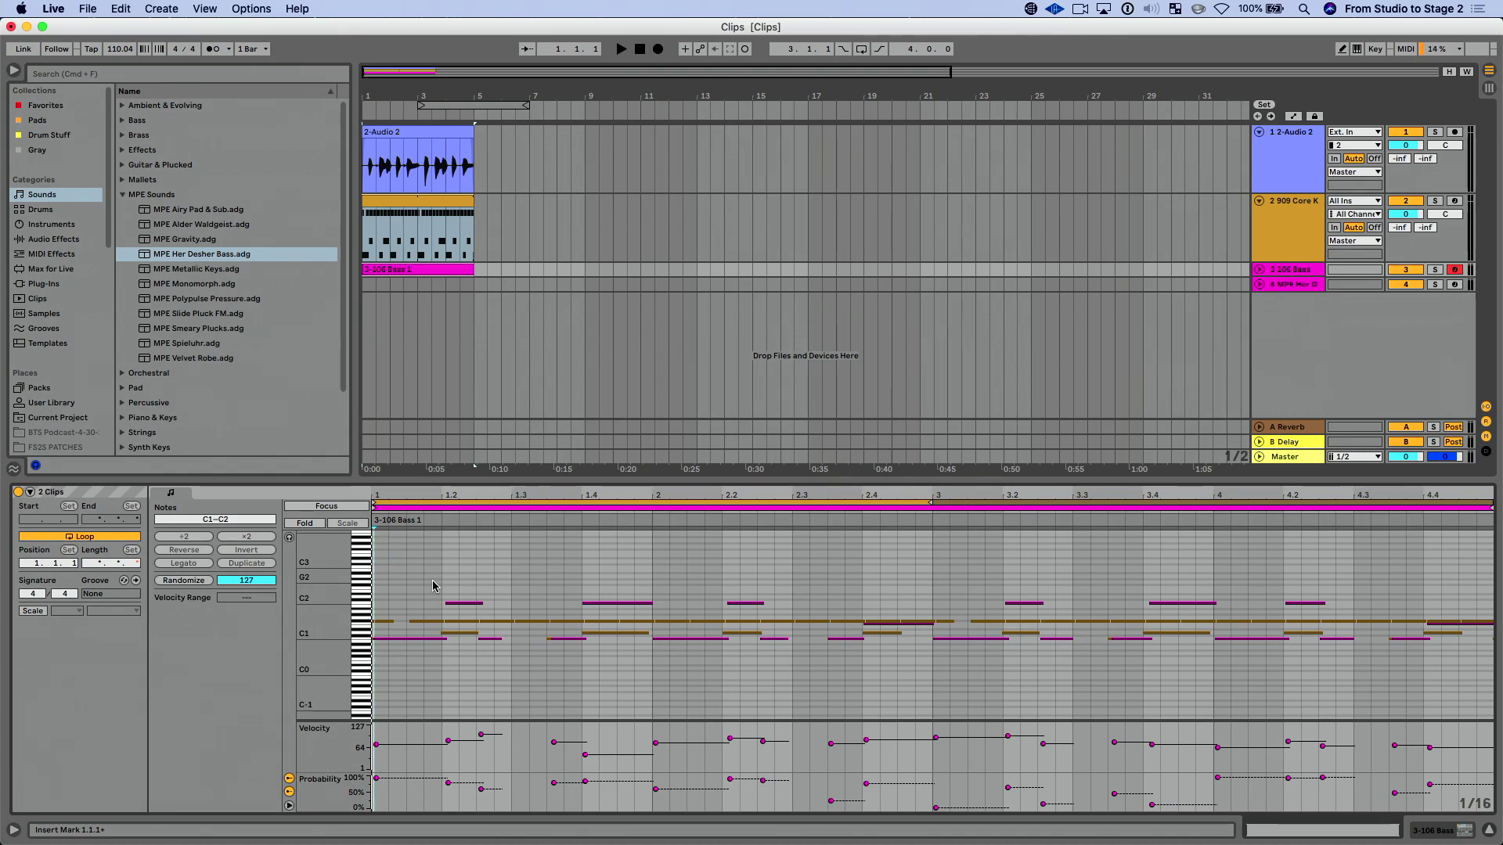
left_click(307, 524)
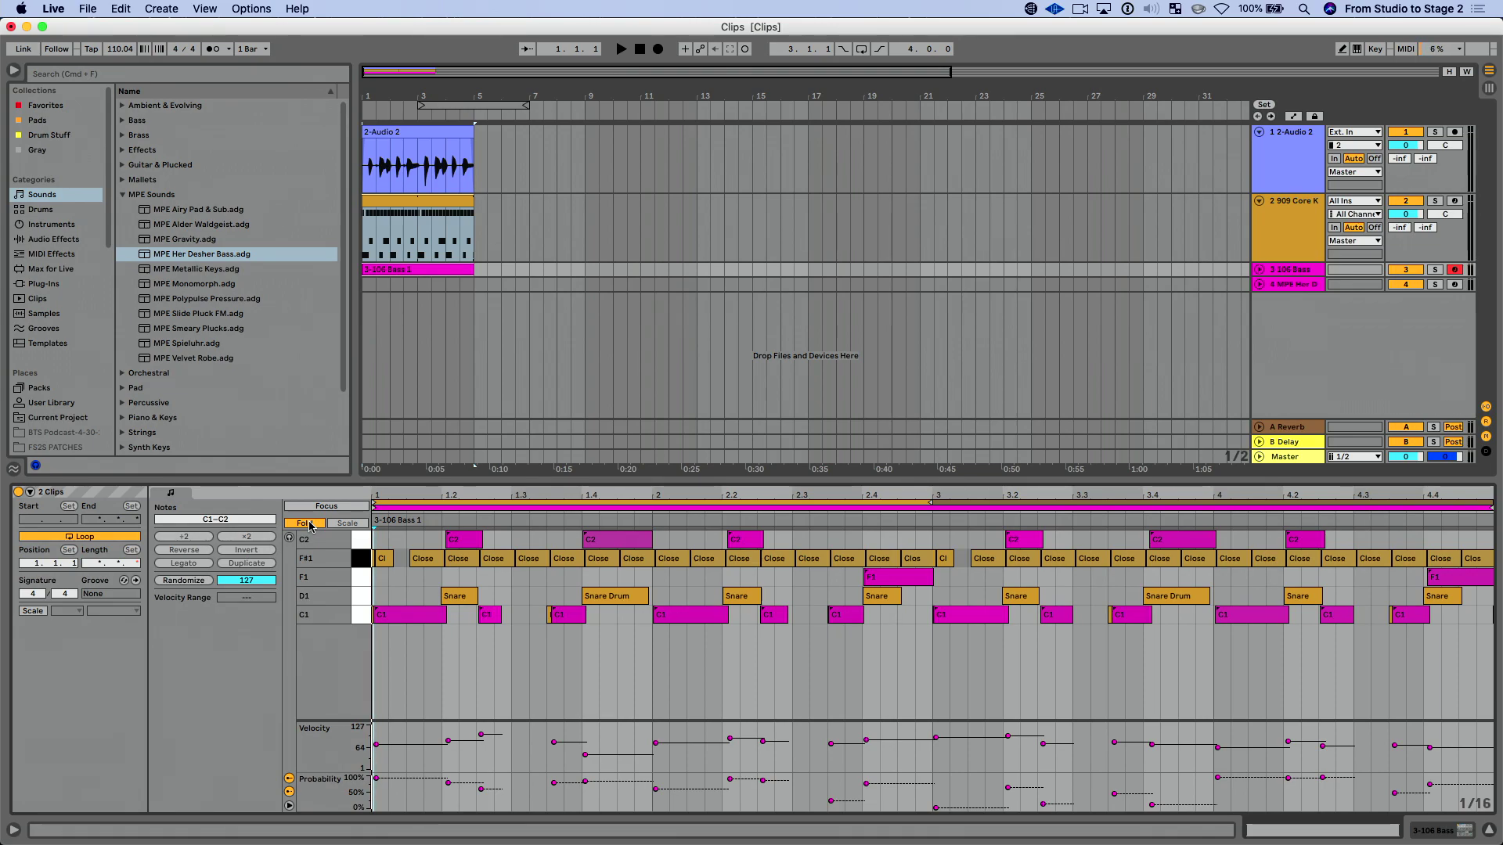
left_click(310, 523)
left_click(309, 524)
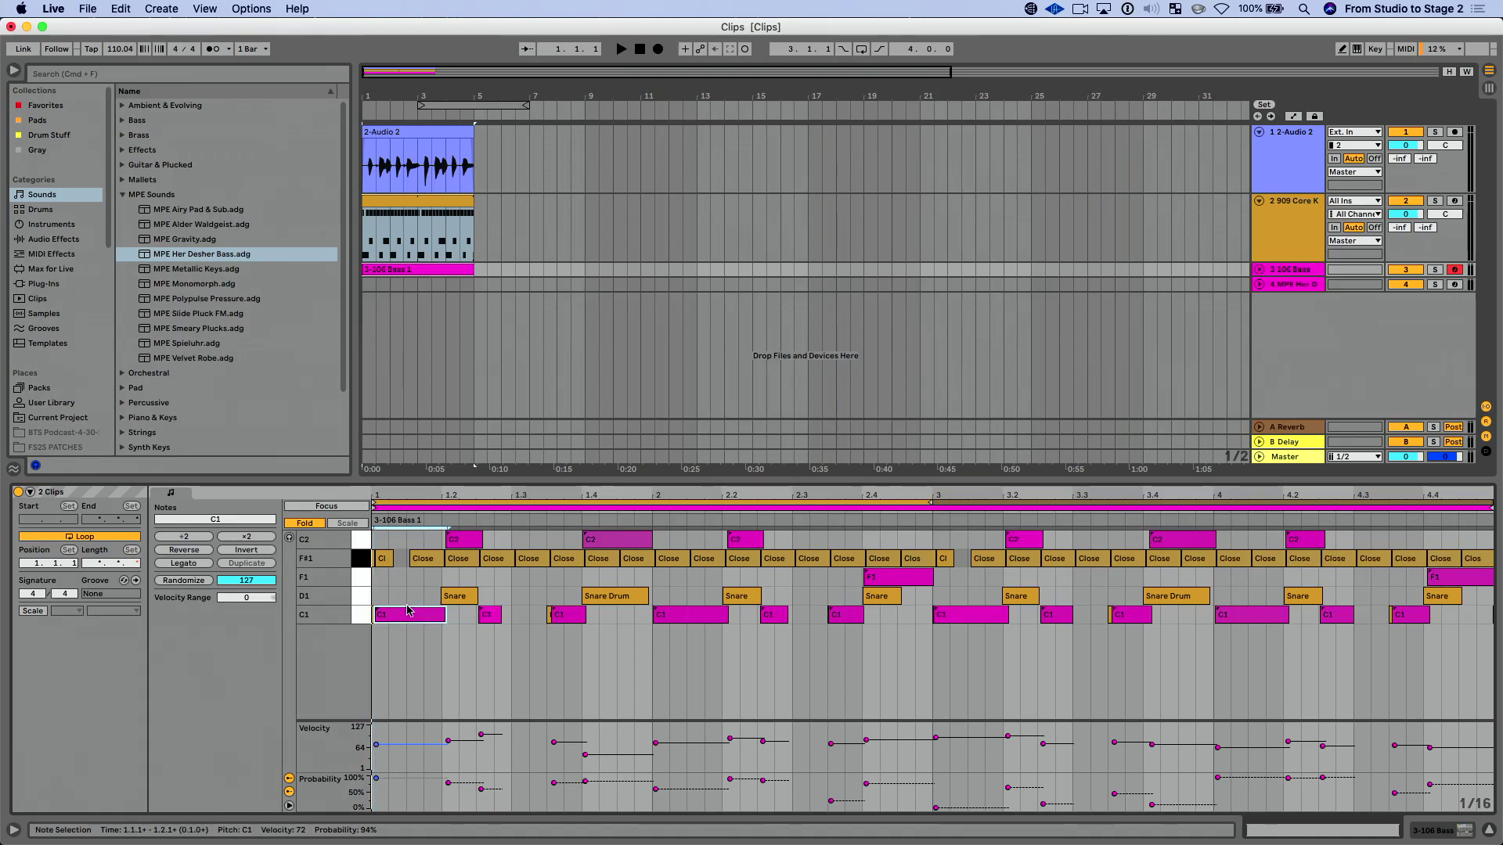
- Select the second C1 note and the first C2 note of the 106 Bass clip in turn
left_click(395, 752)
left_click(486, 616)
left_click(475, 537)
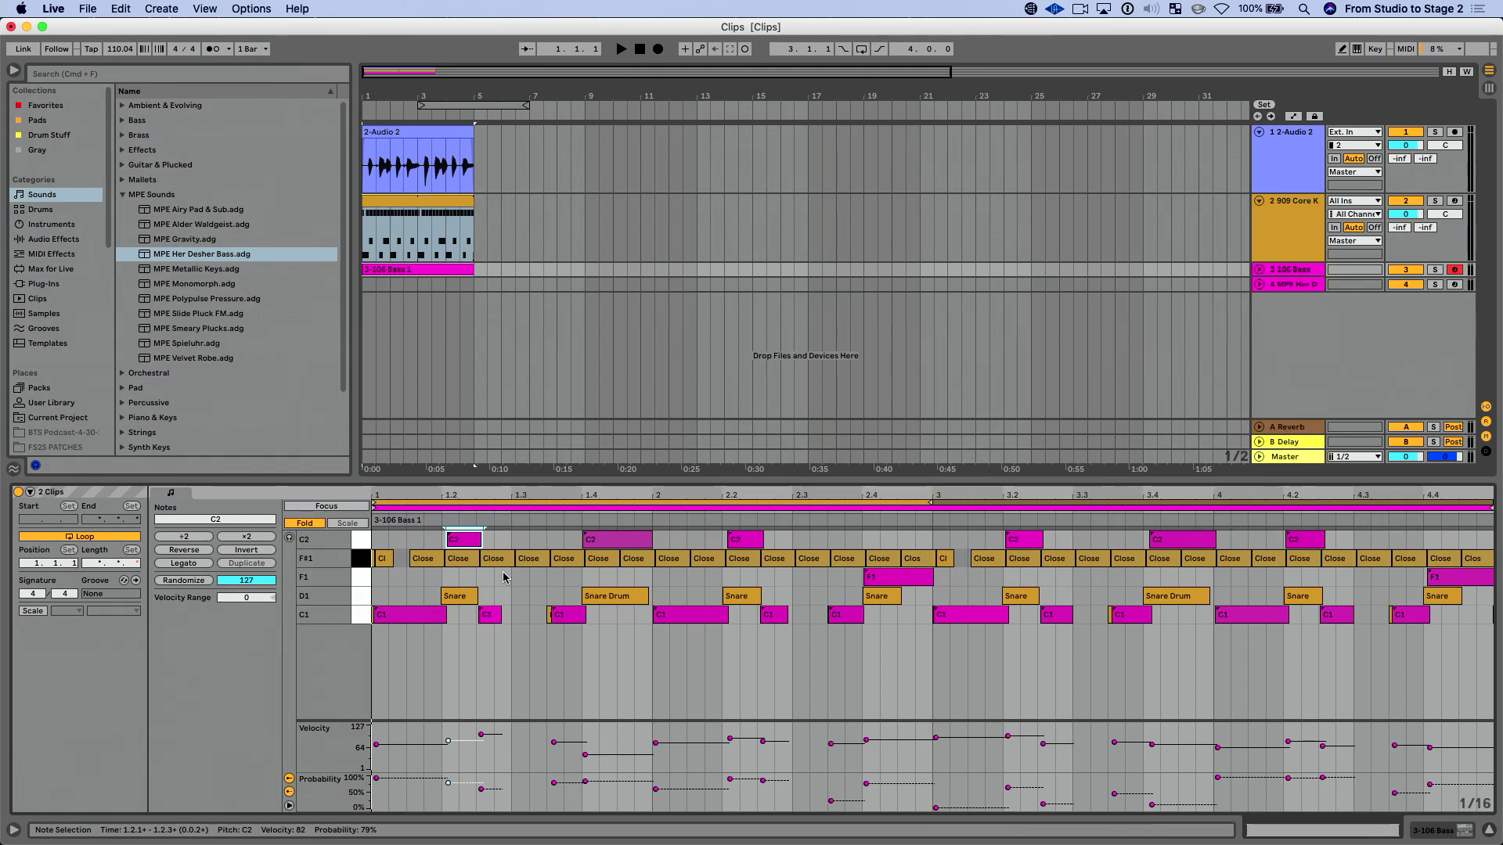
- Turn on Focus for the multi-clip editor and switch the editable clip between 106 Bass and 909 Core Kit
left_click(509, 507)
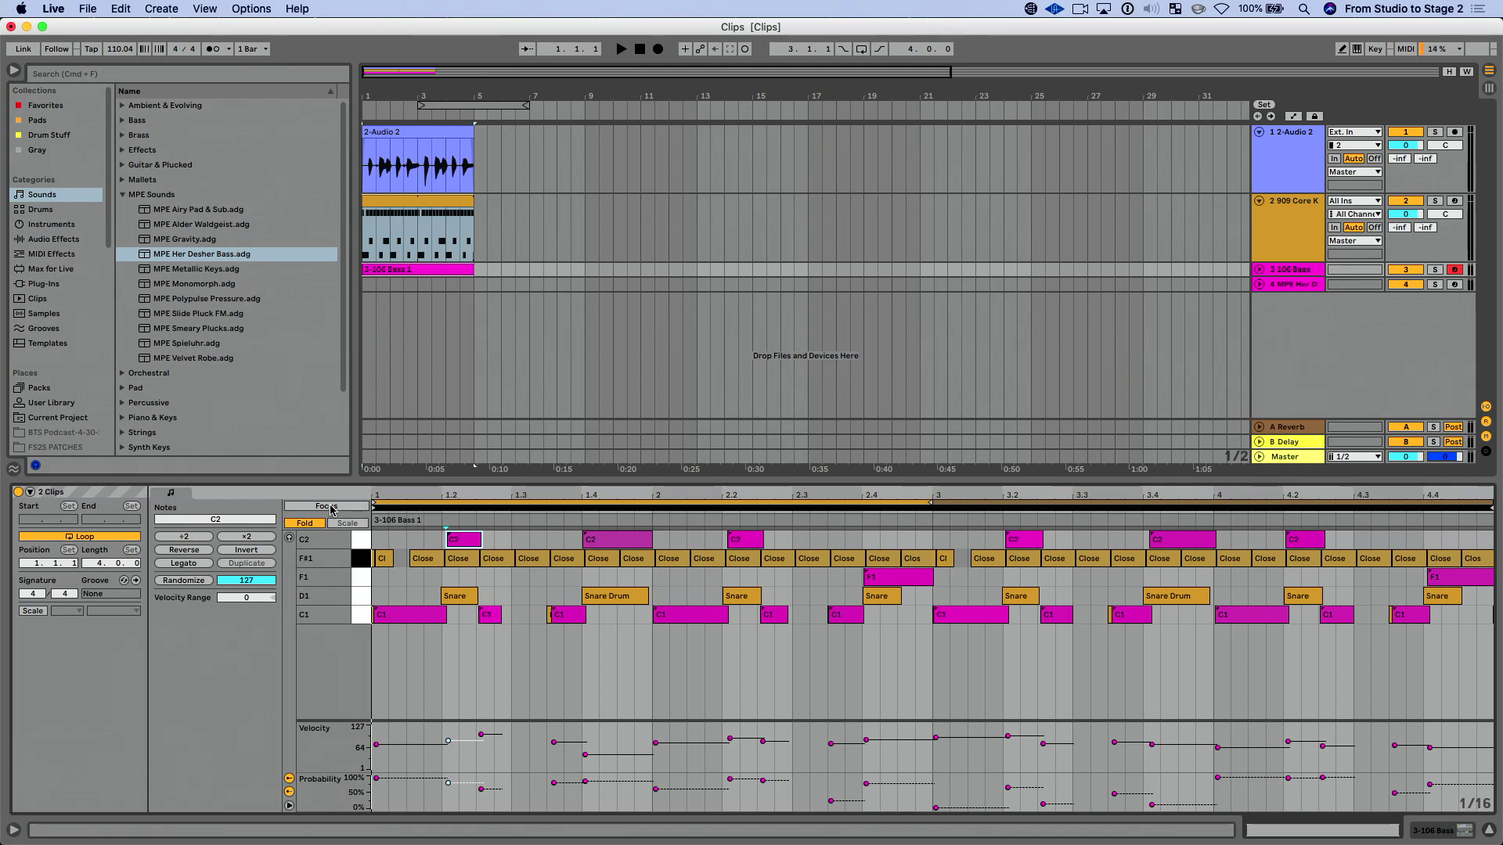
left_click(327, 507)
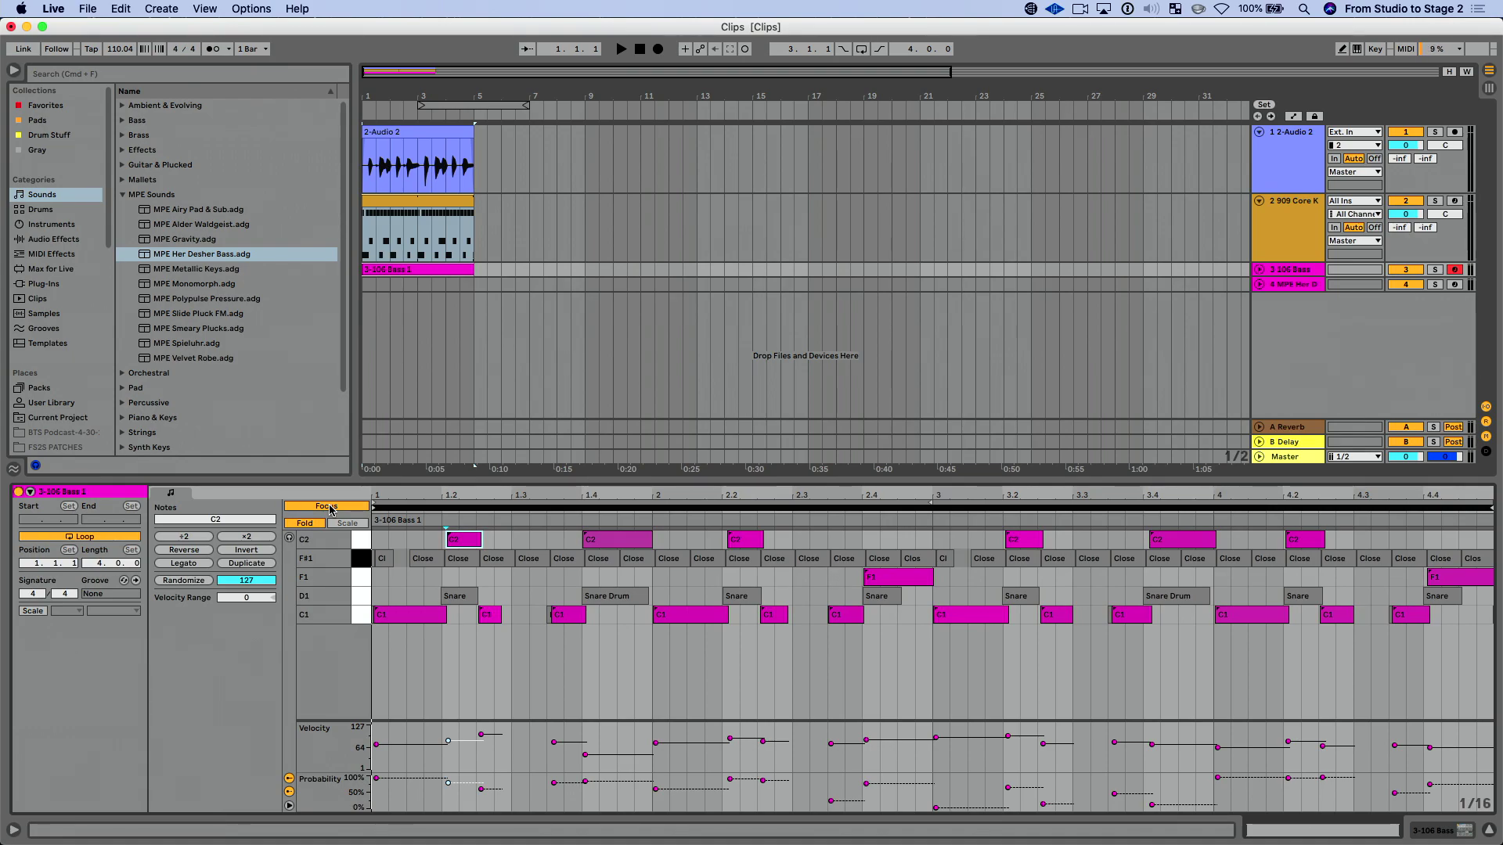
left_click(432, 506)
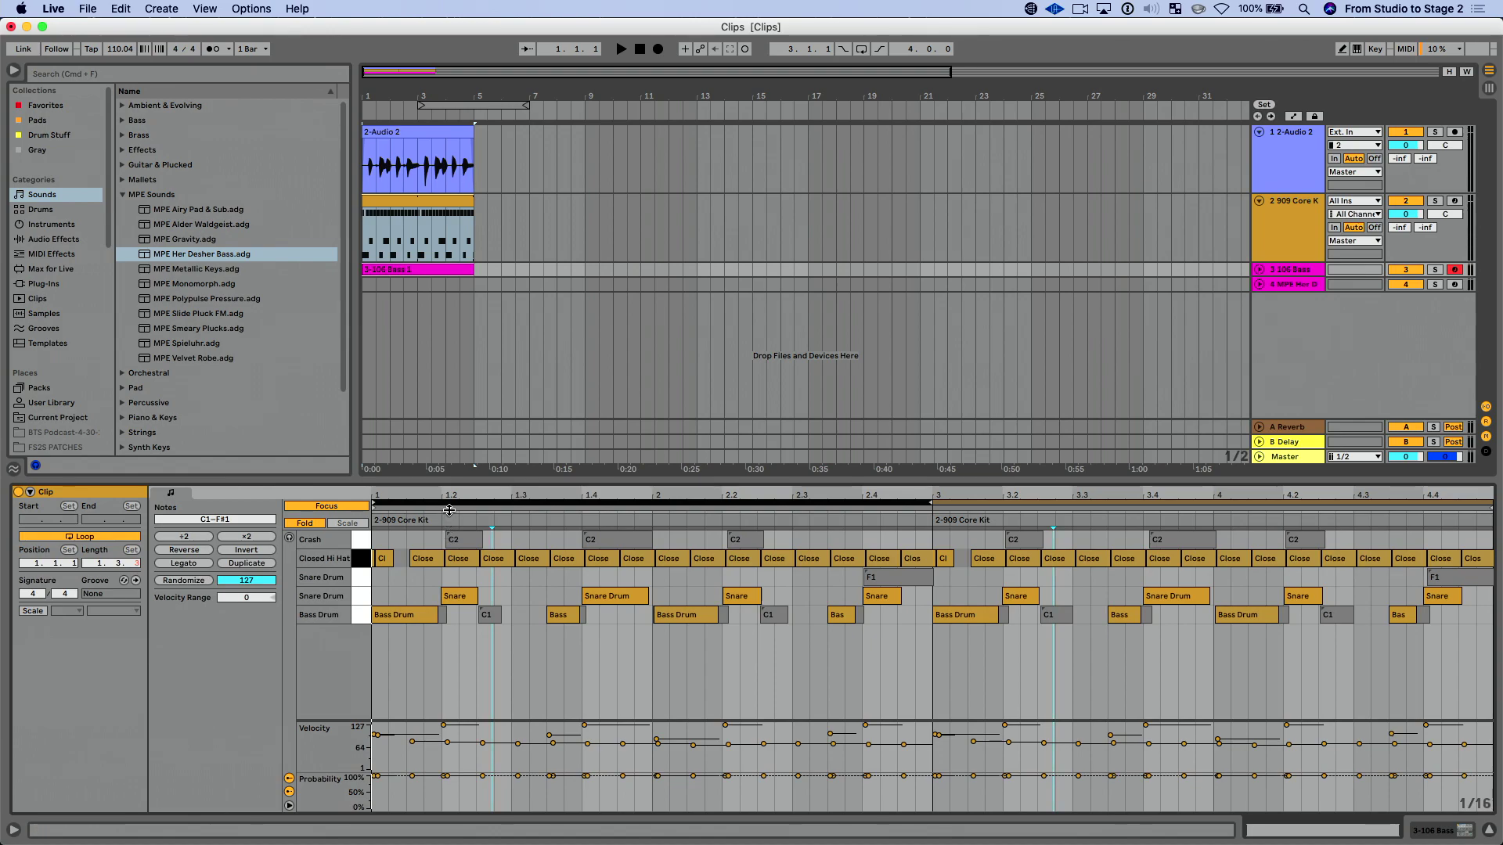
left_click(448, 508)
left_click(458, 540)
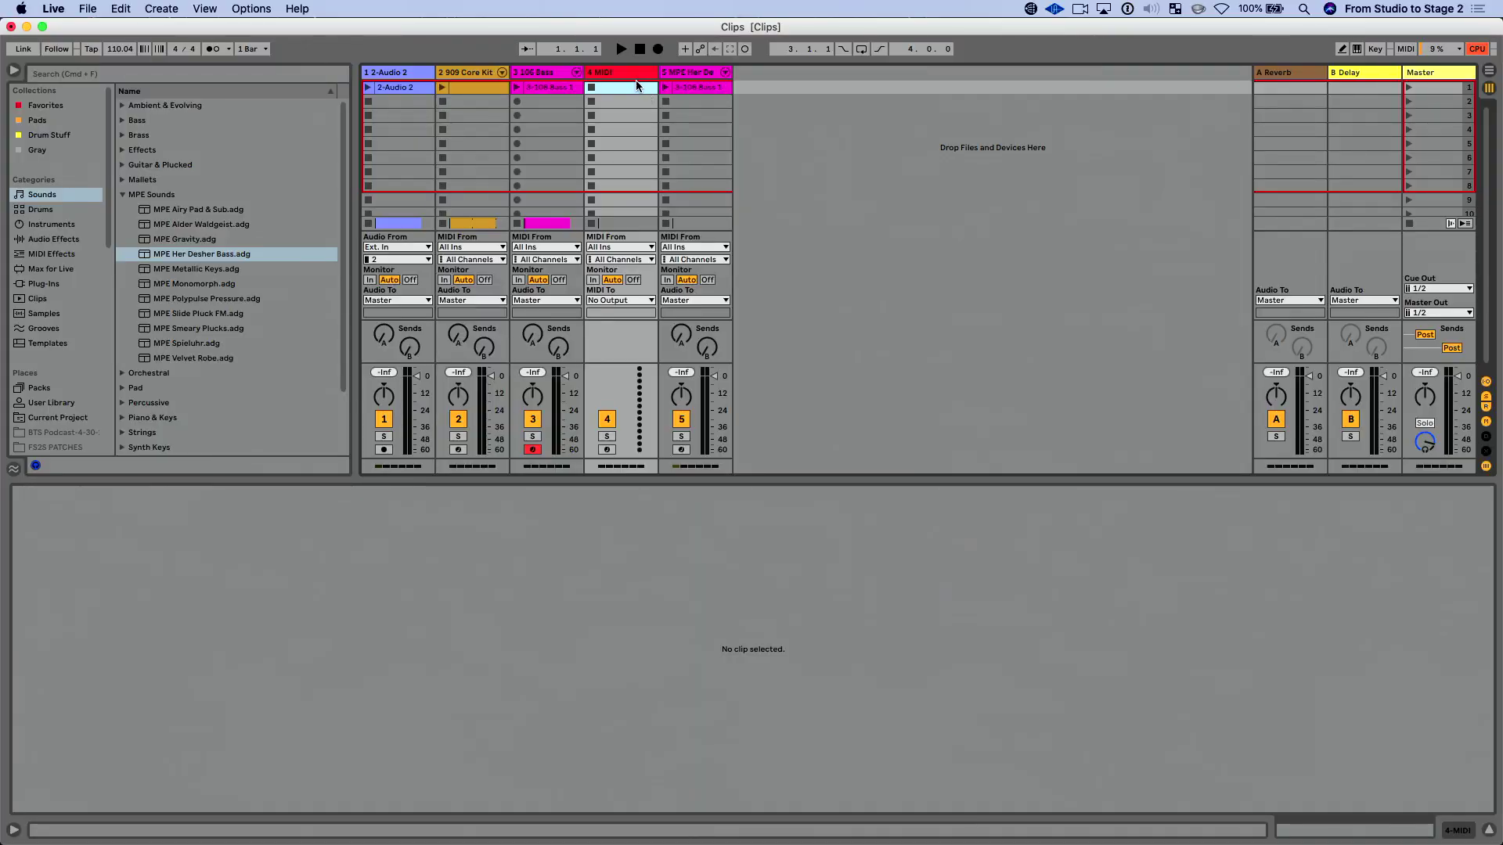
- Move the empty MIDI track to the end, with a new blank clip in its first slot, and arm it
left_click(638, 87)
left_click_drag(781, 71, 782, 72)
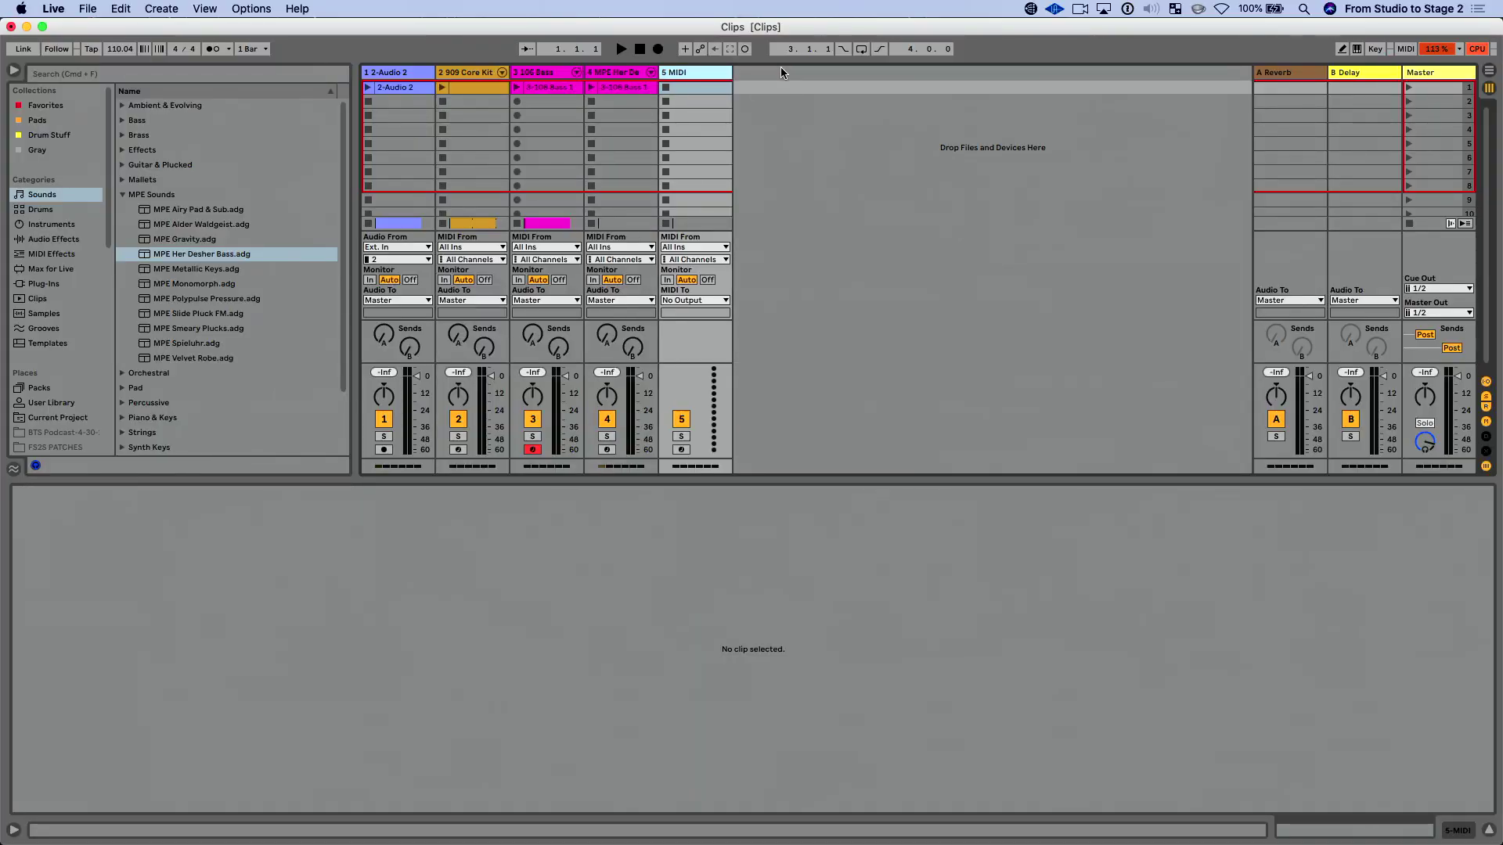
double_click(712, 87)
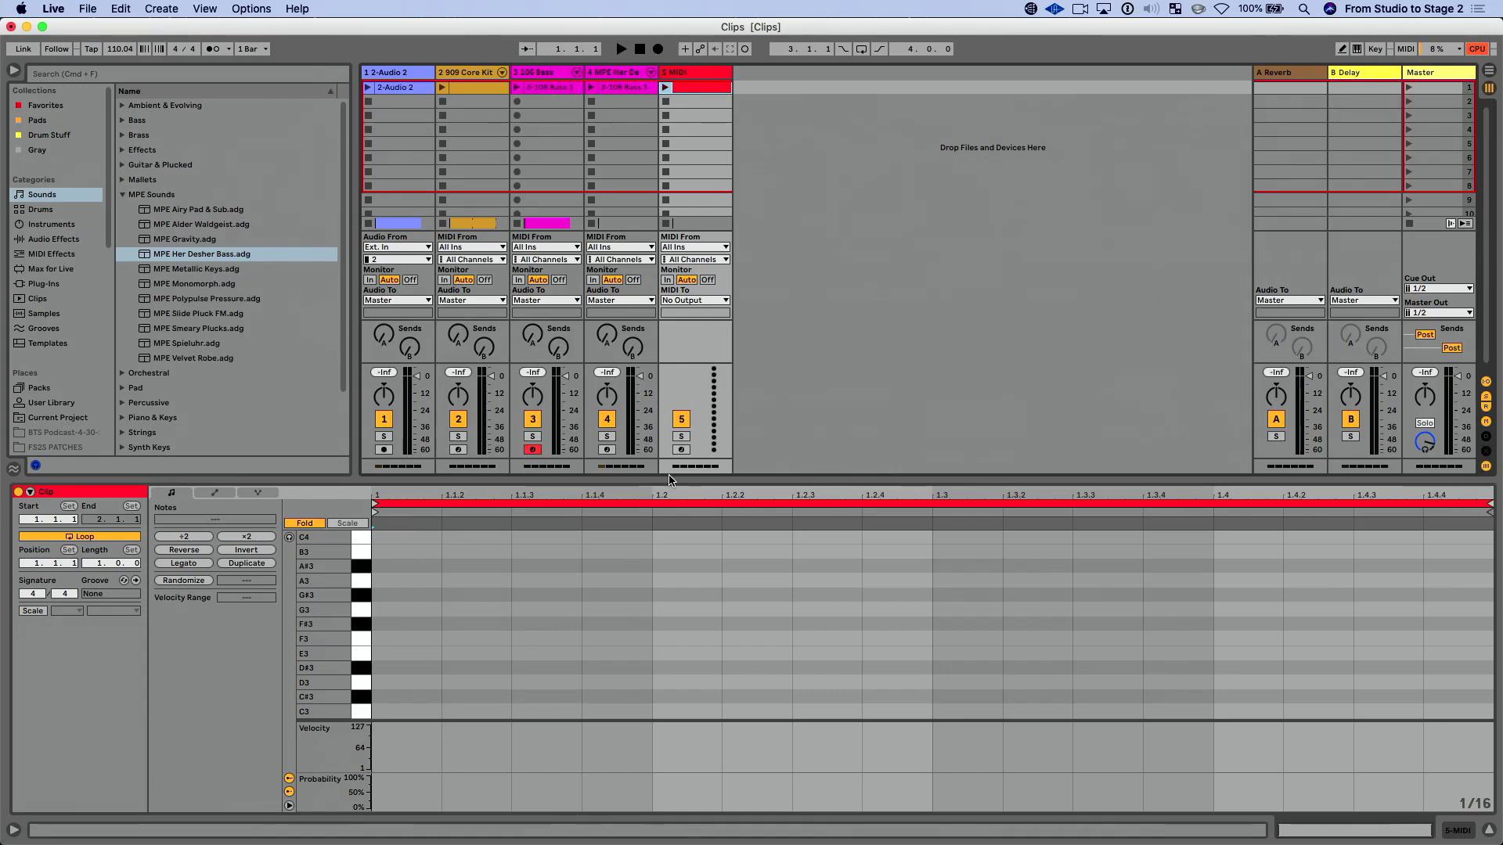
left_click(681, 449)
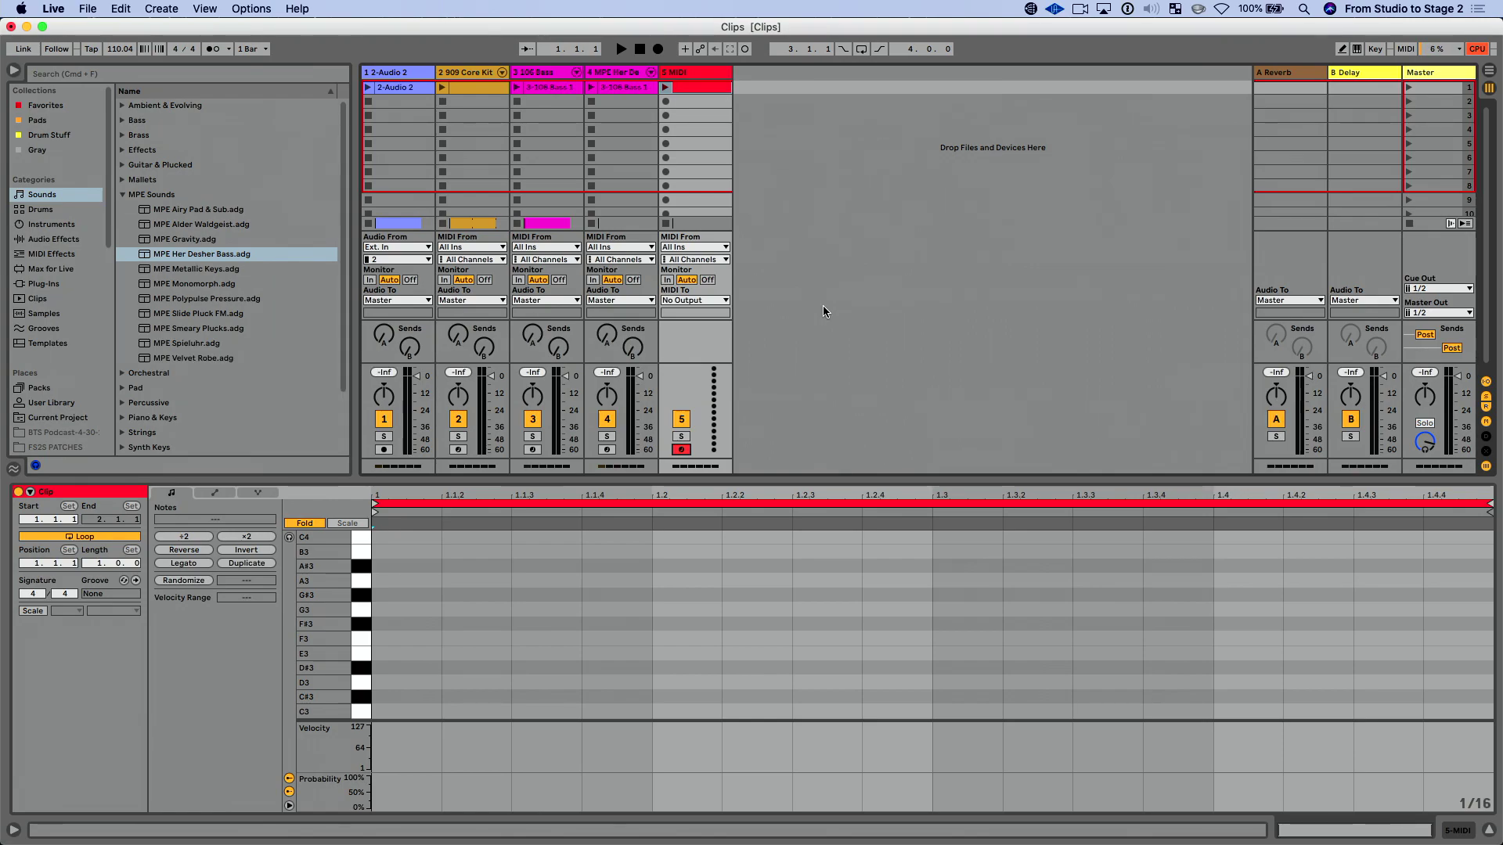
- Turn on the new clip's scale and set it to C Major
left_click(33, 611)
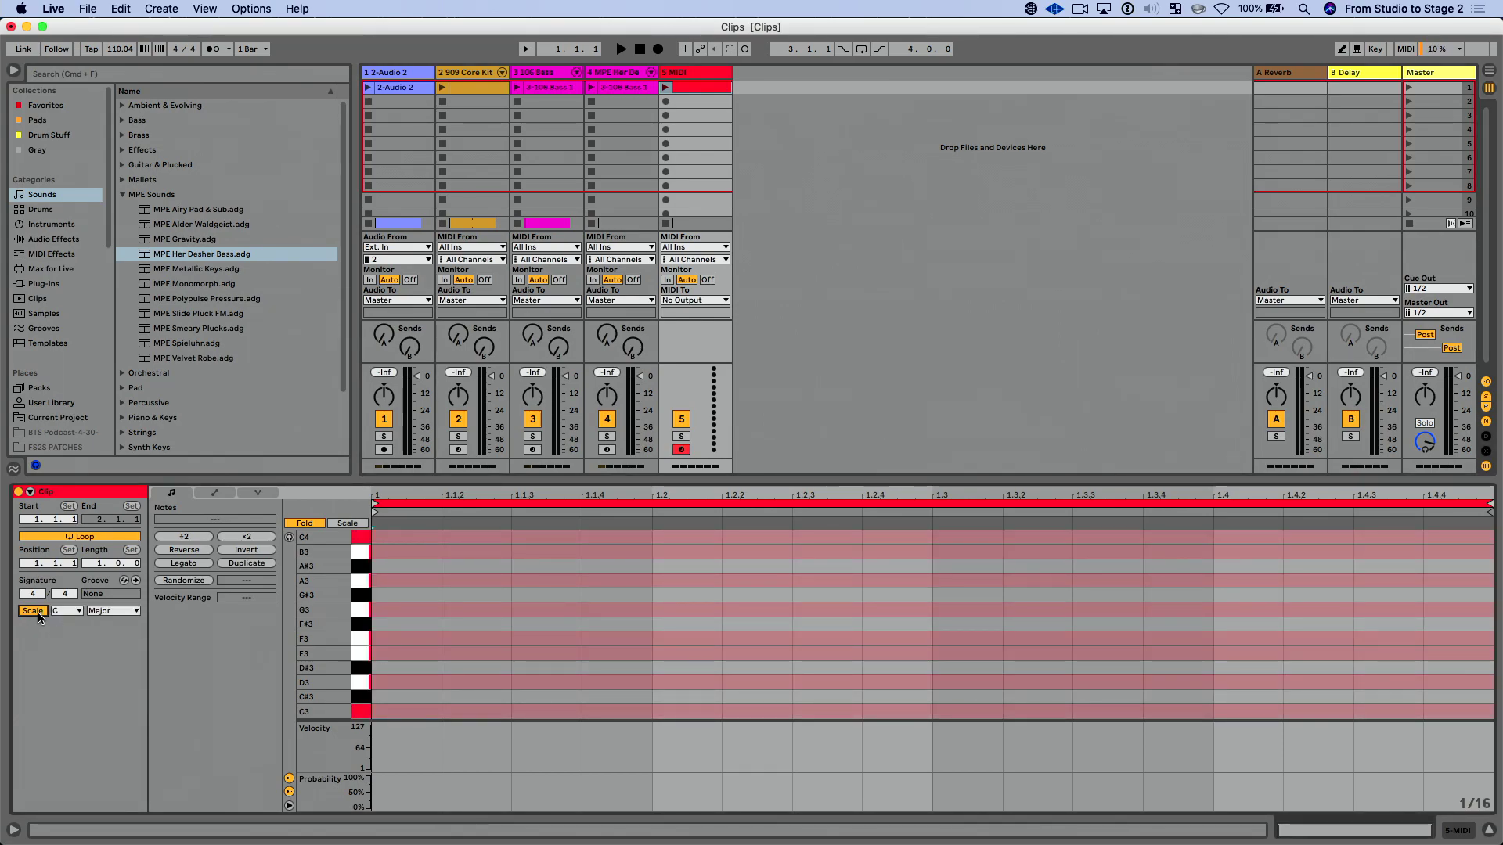
left_click(72, 612)
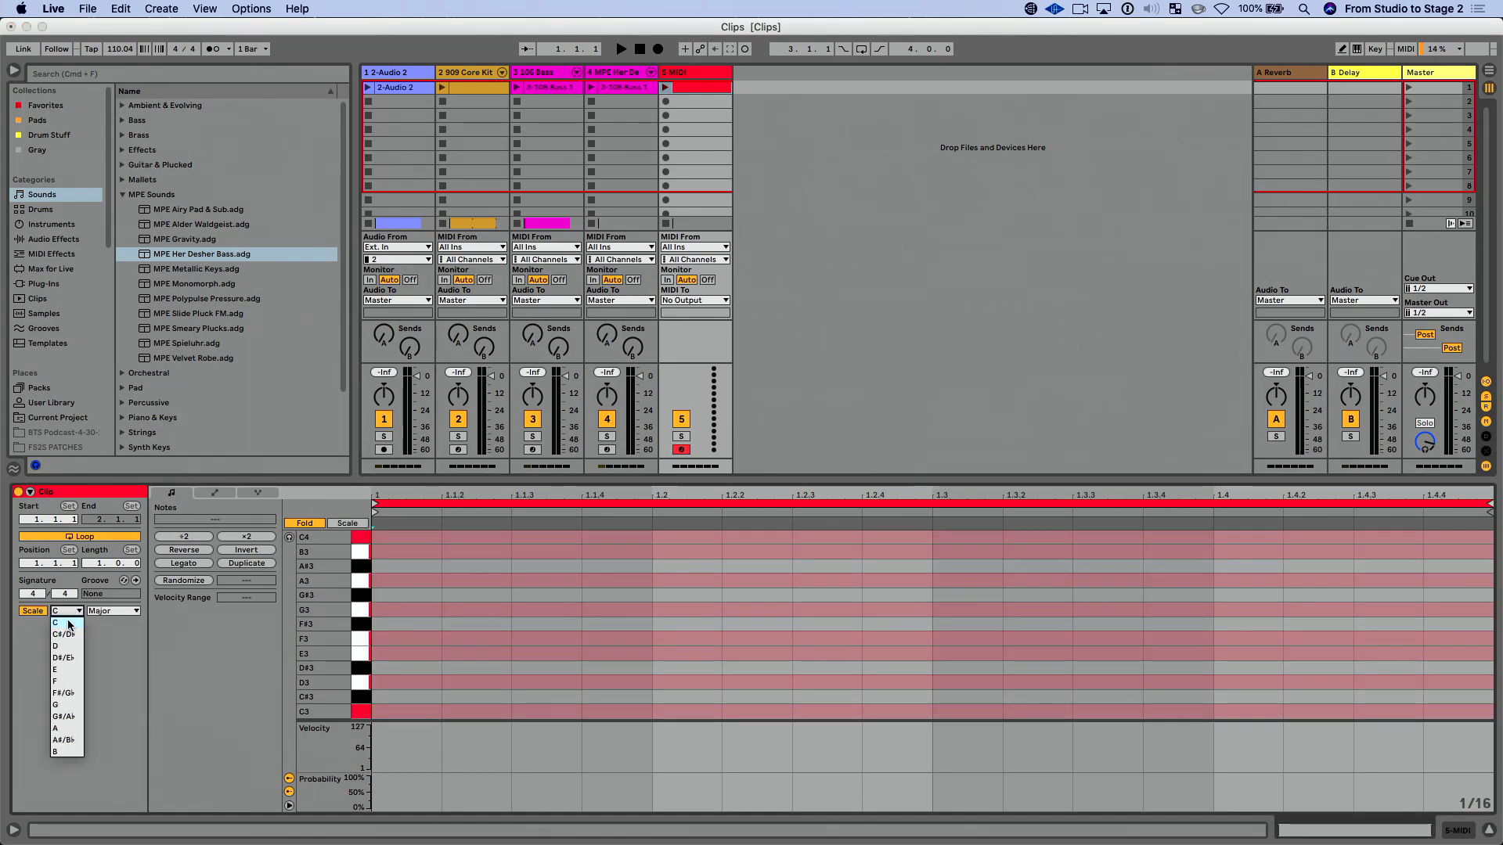
left_click(69, 624)
left_click(116, 612)
left_click(117, 615)
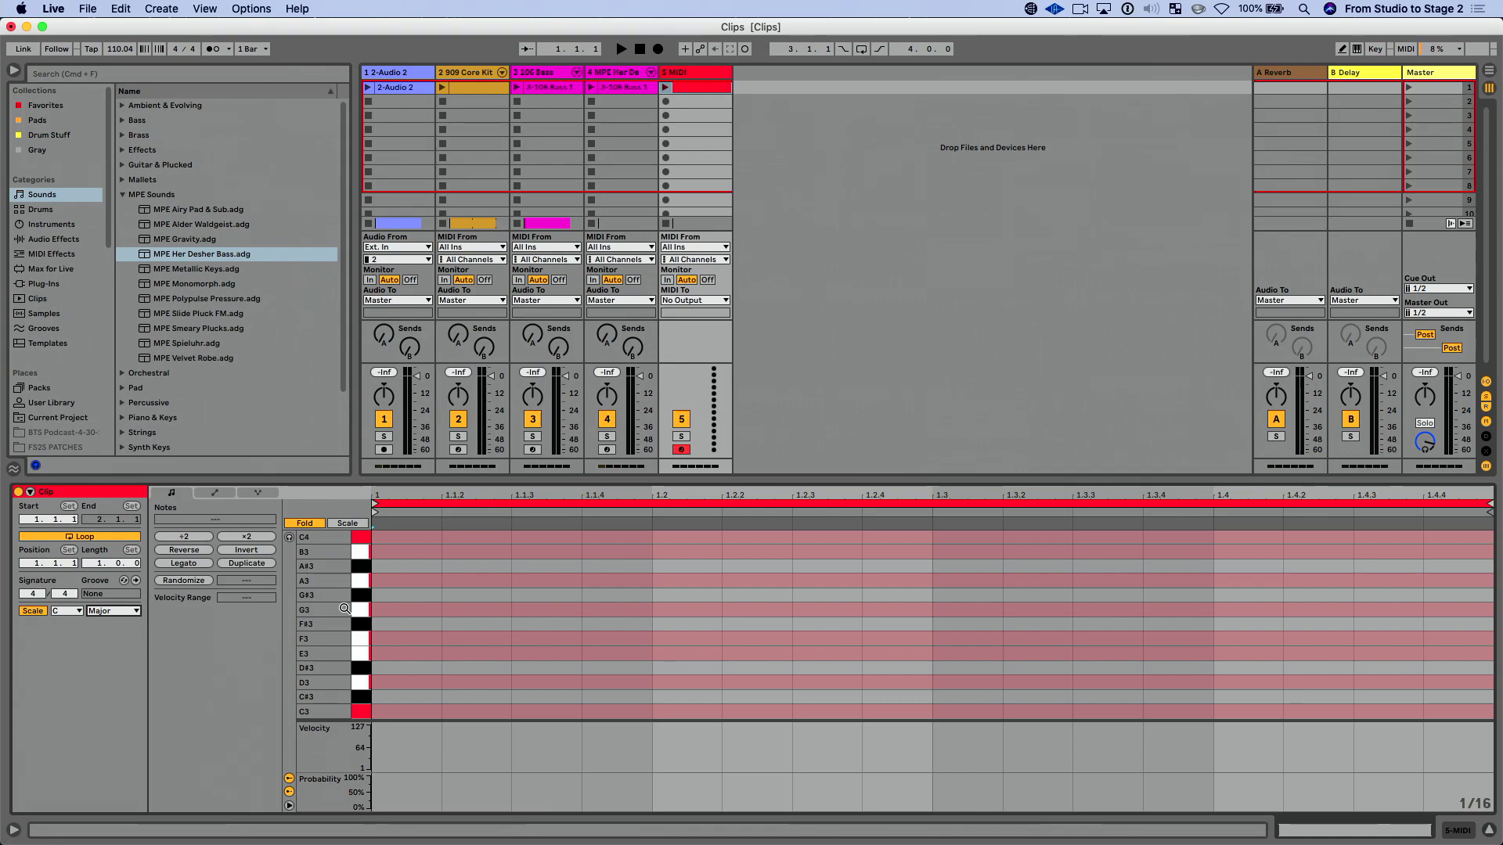
- Draw a run of C3 sixteenth notes and a run across F3 and E3 in the clip, and delete them all
left_click(418, 587)
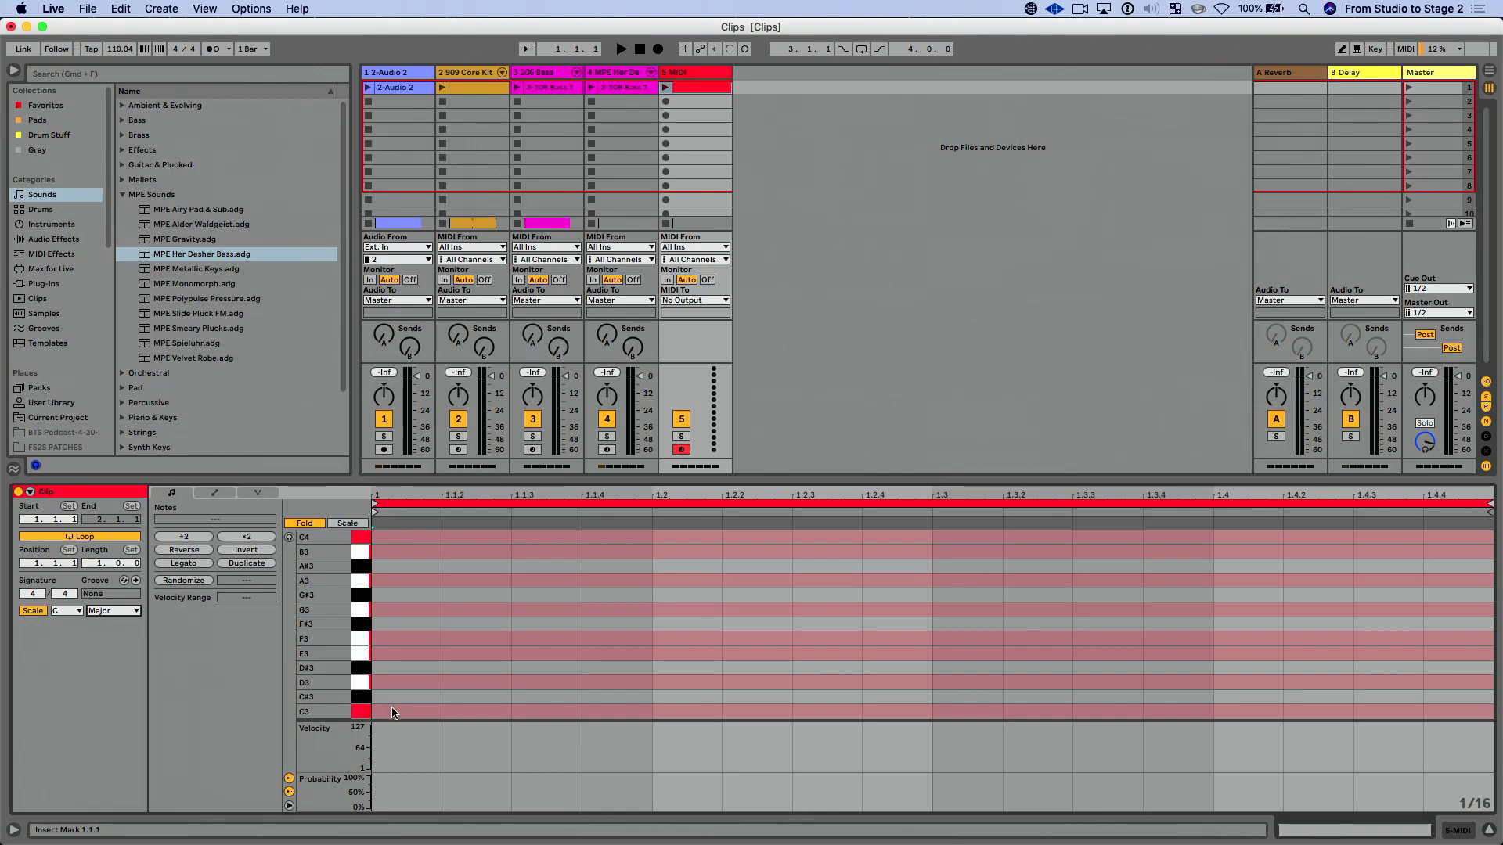
key("b")
left_click_drag(391, 712, 855, 708)
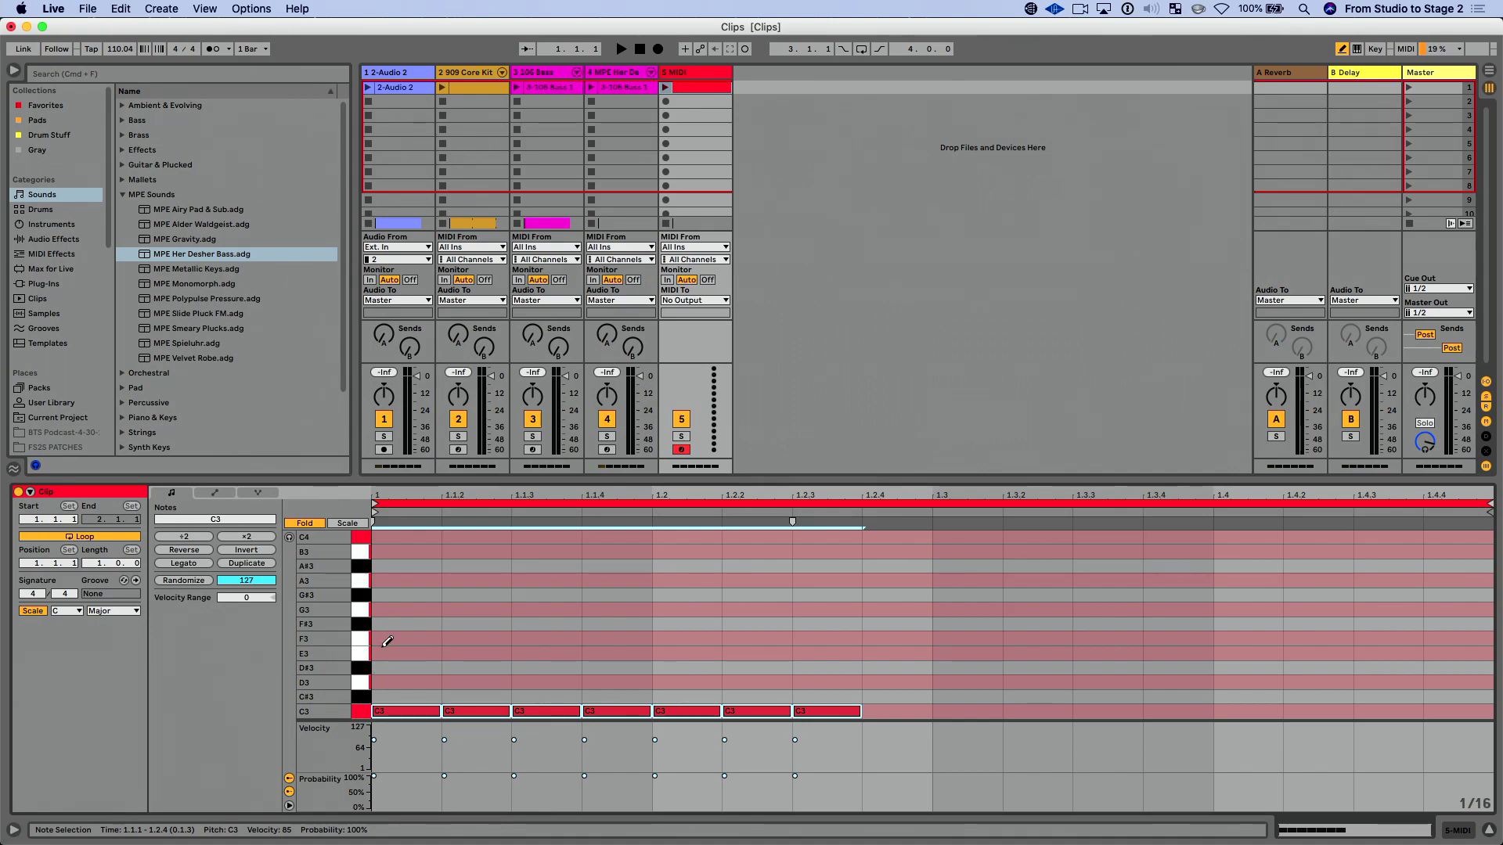
left_click_drag(379, 638, 692, 636)
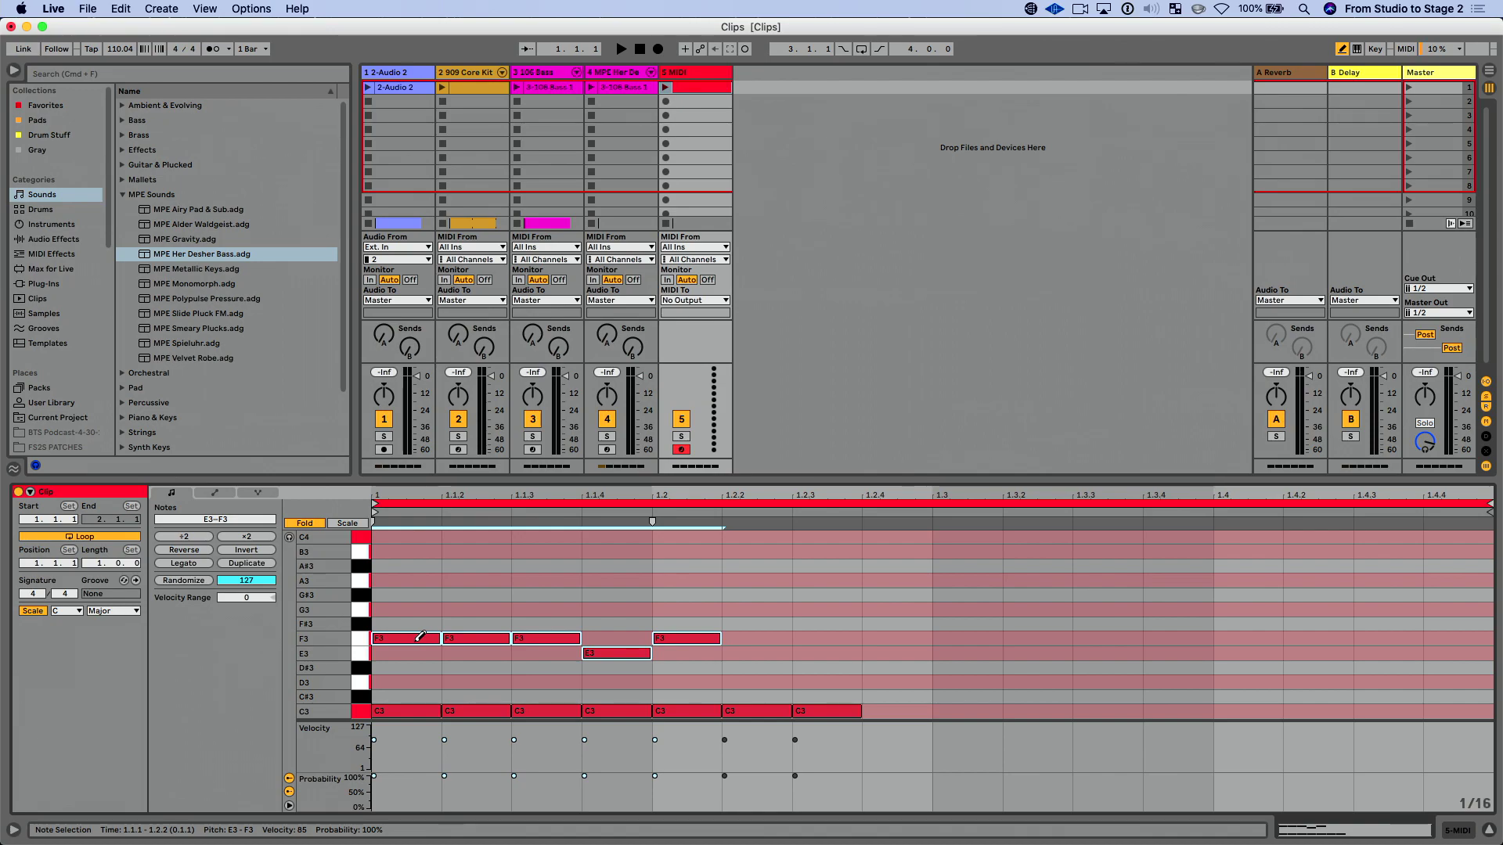
key("BackSpace")
key("BackSpace")
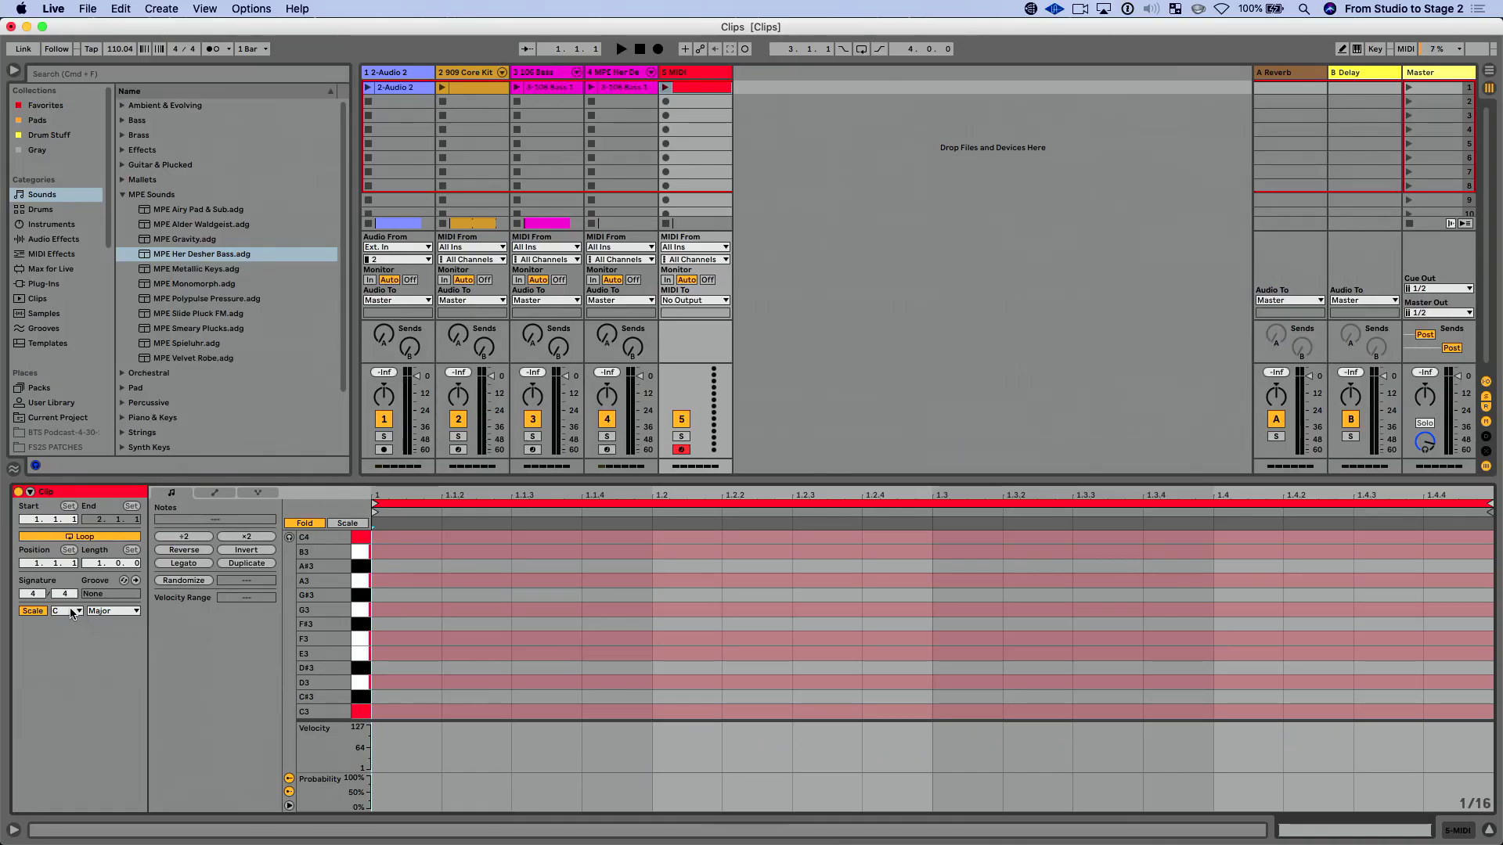
- Step the clip's scale through types such as Dorian and Mixolydian and return it to Major
left_click(70, 611)
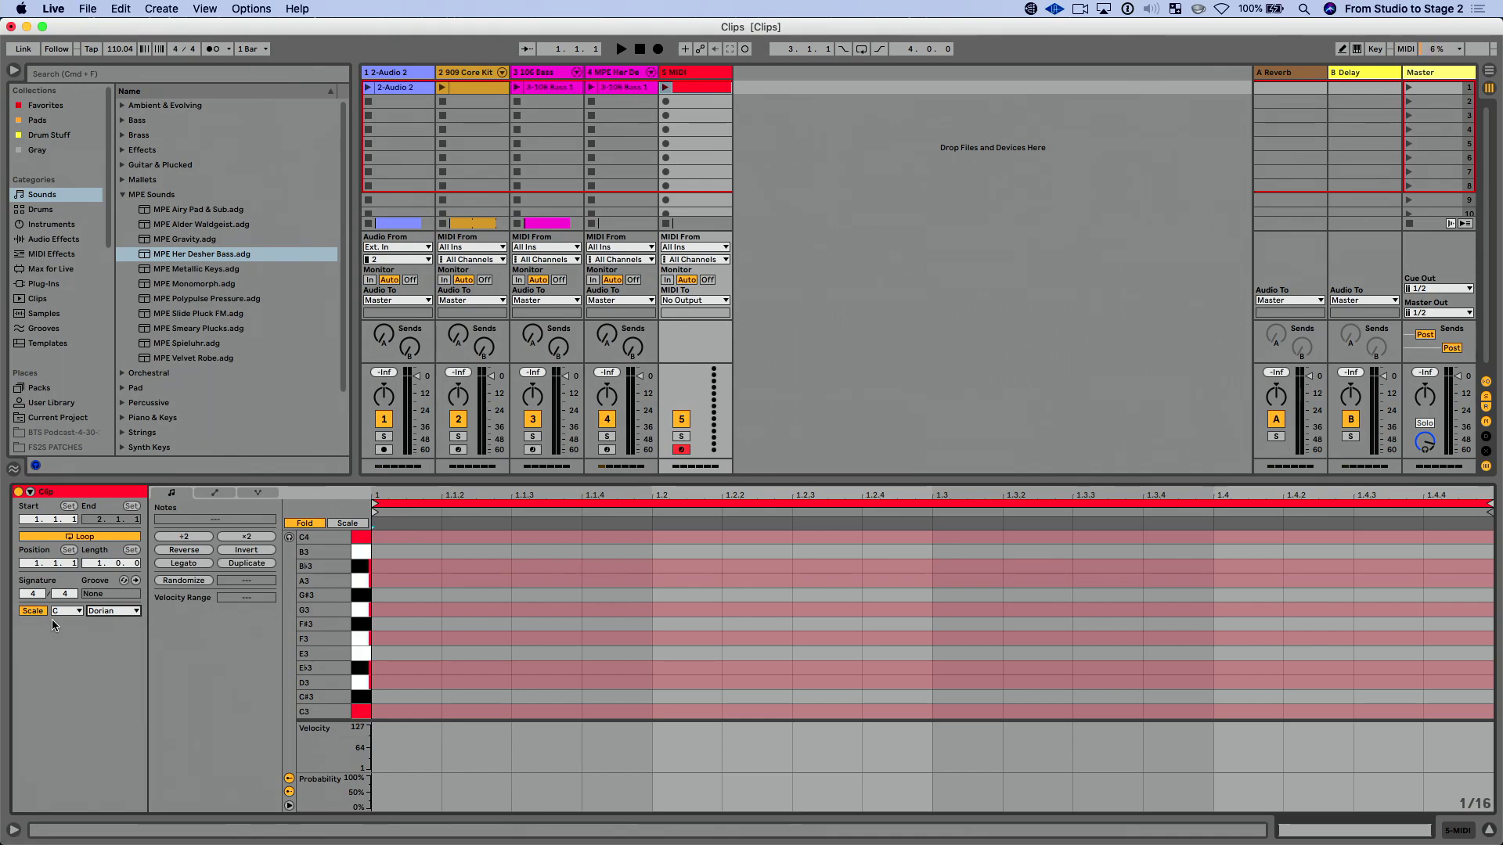
key("Down")
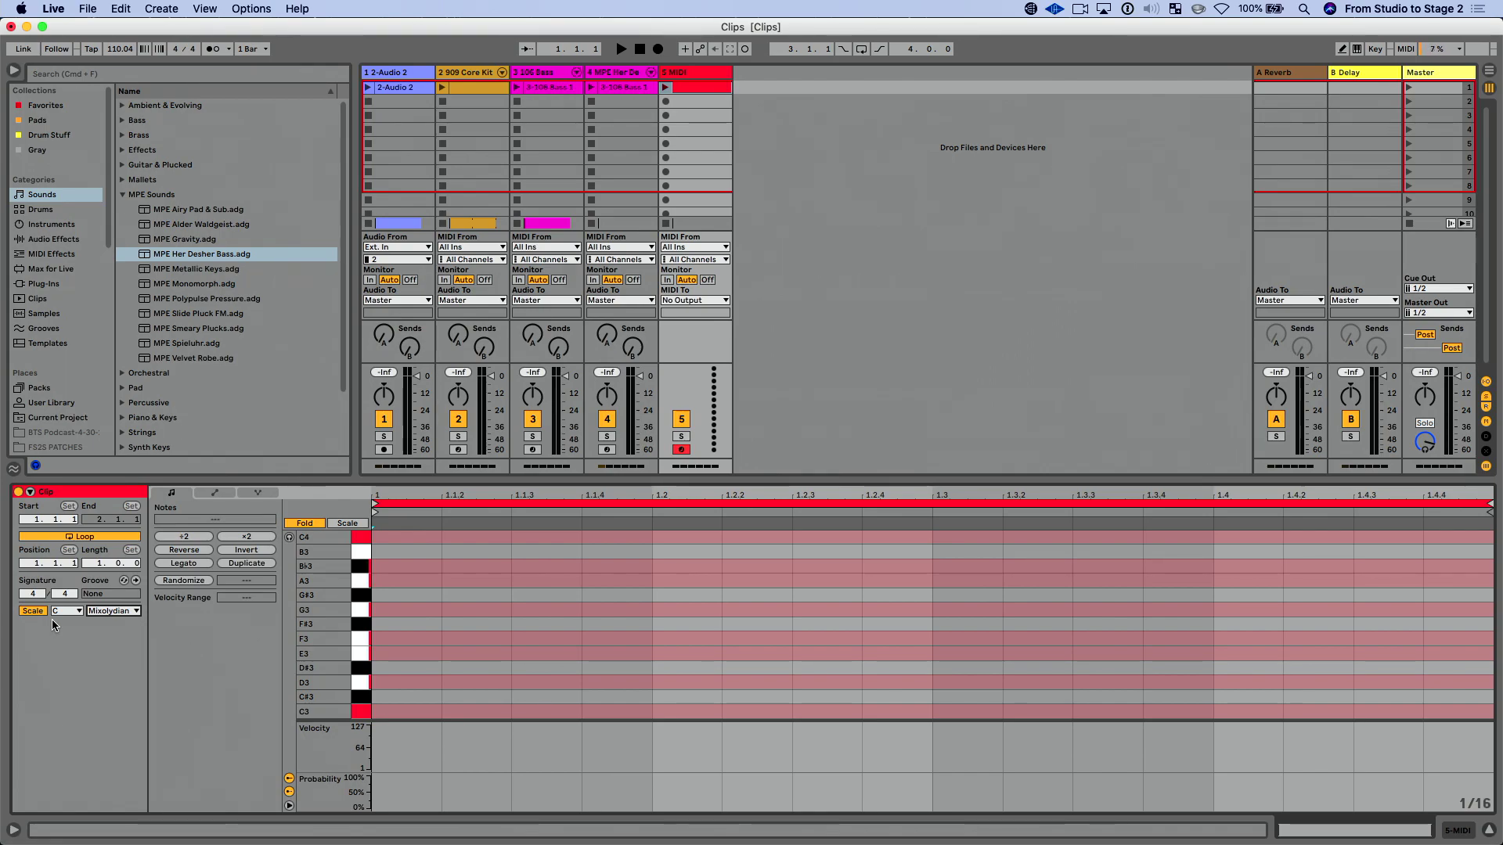
key("Up")
key("Up")
key("Up")
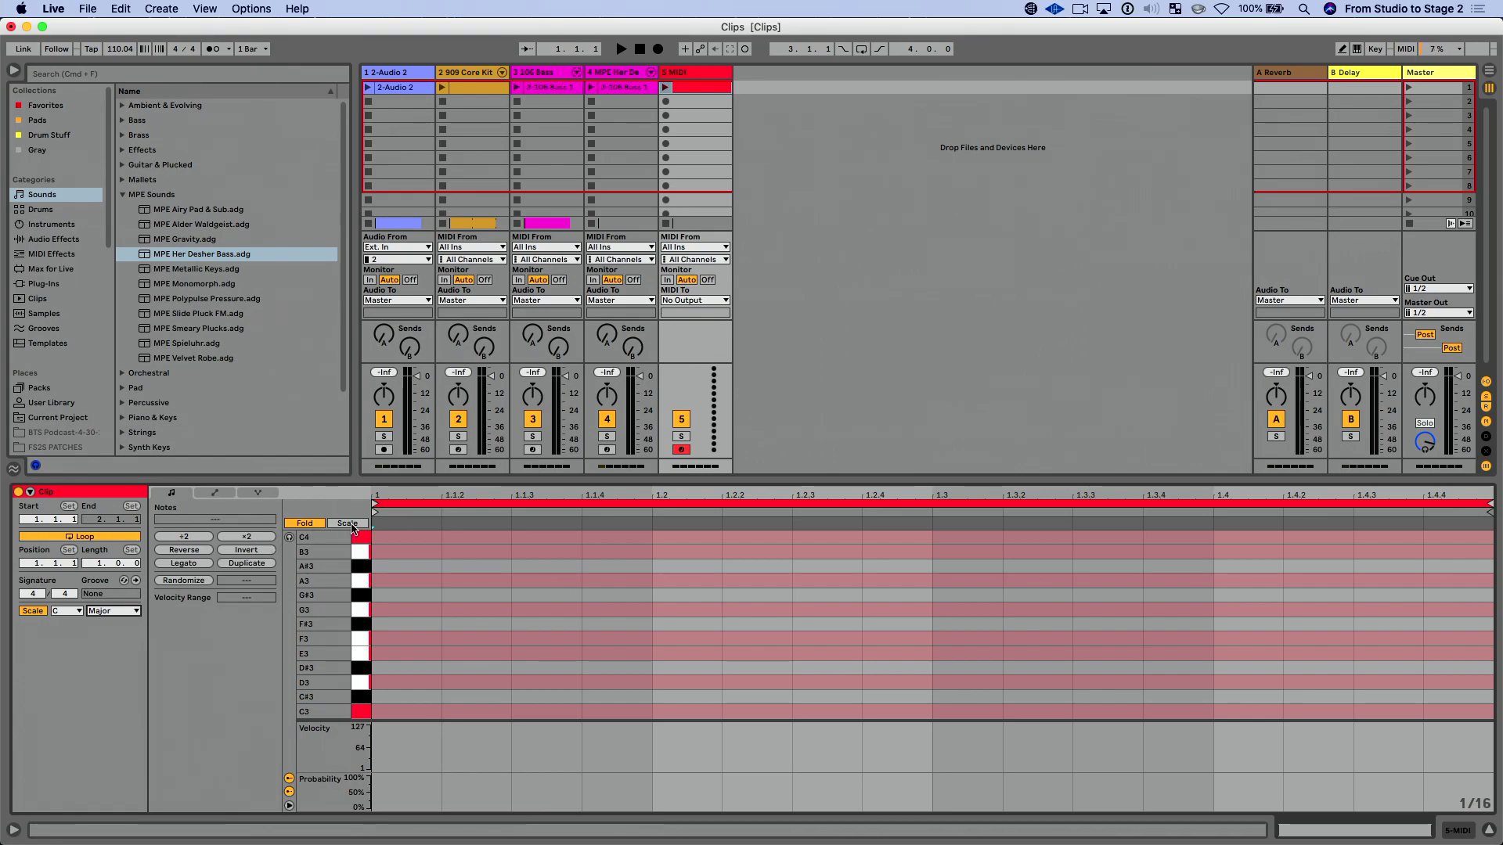
- Toggle the note editor's Fold off and on, and limit its rows to the notes of the scale
left_click(317, 524)
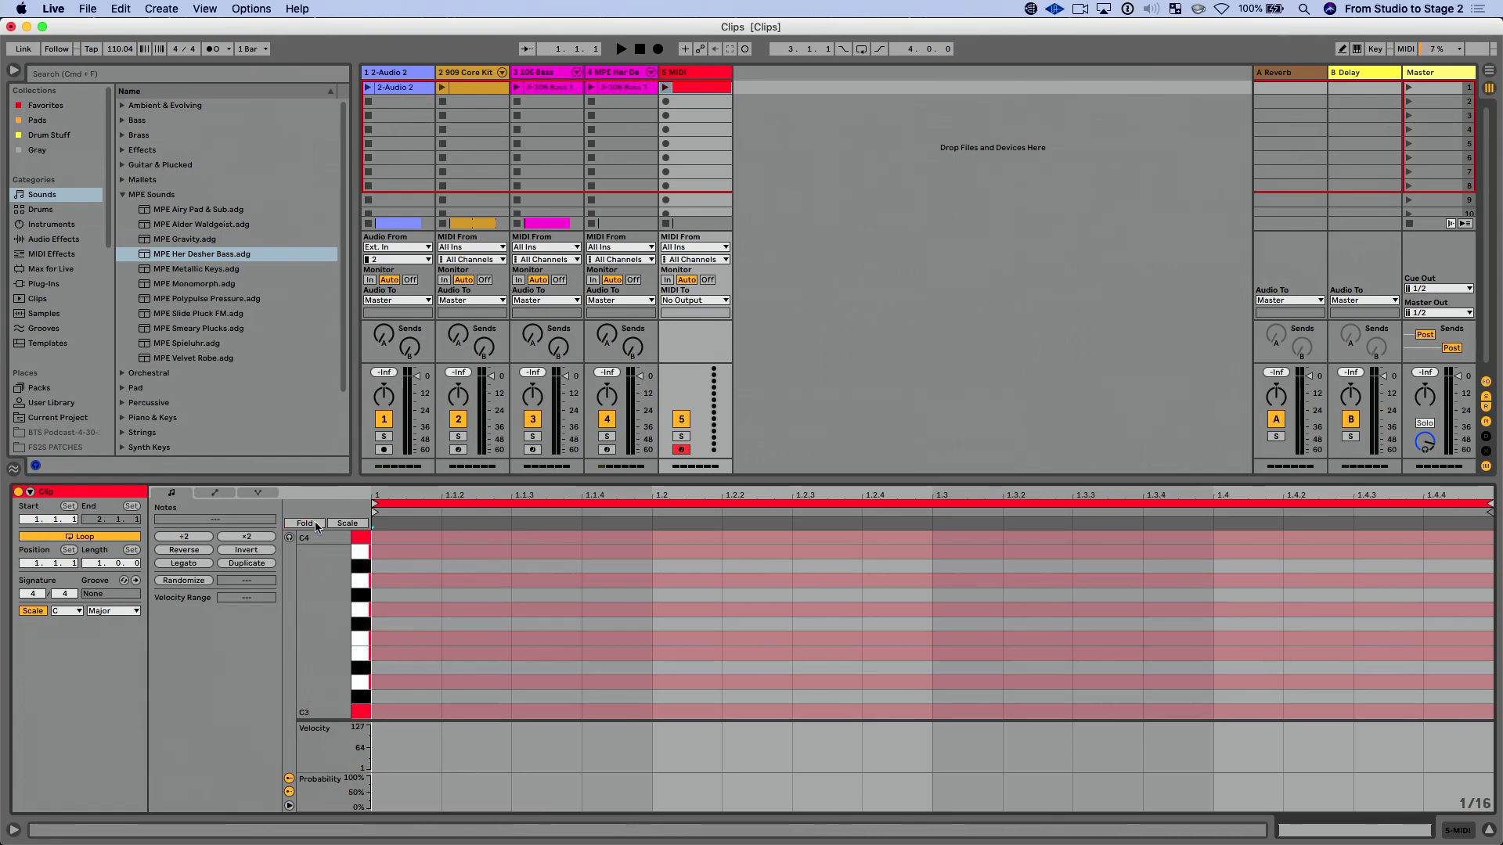
left_click(317, 524)
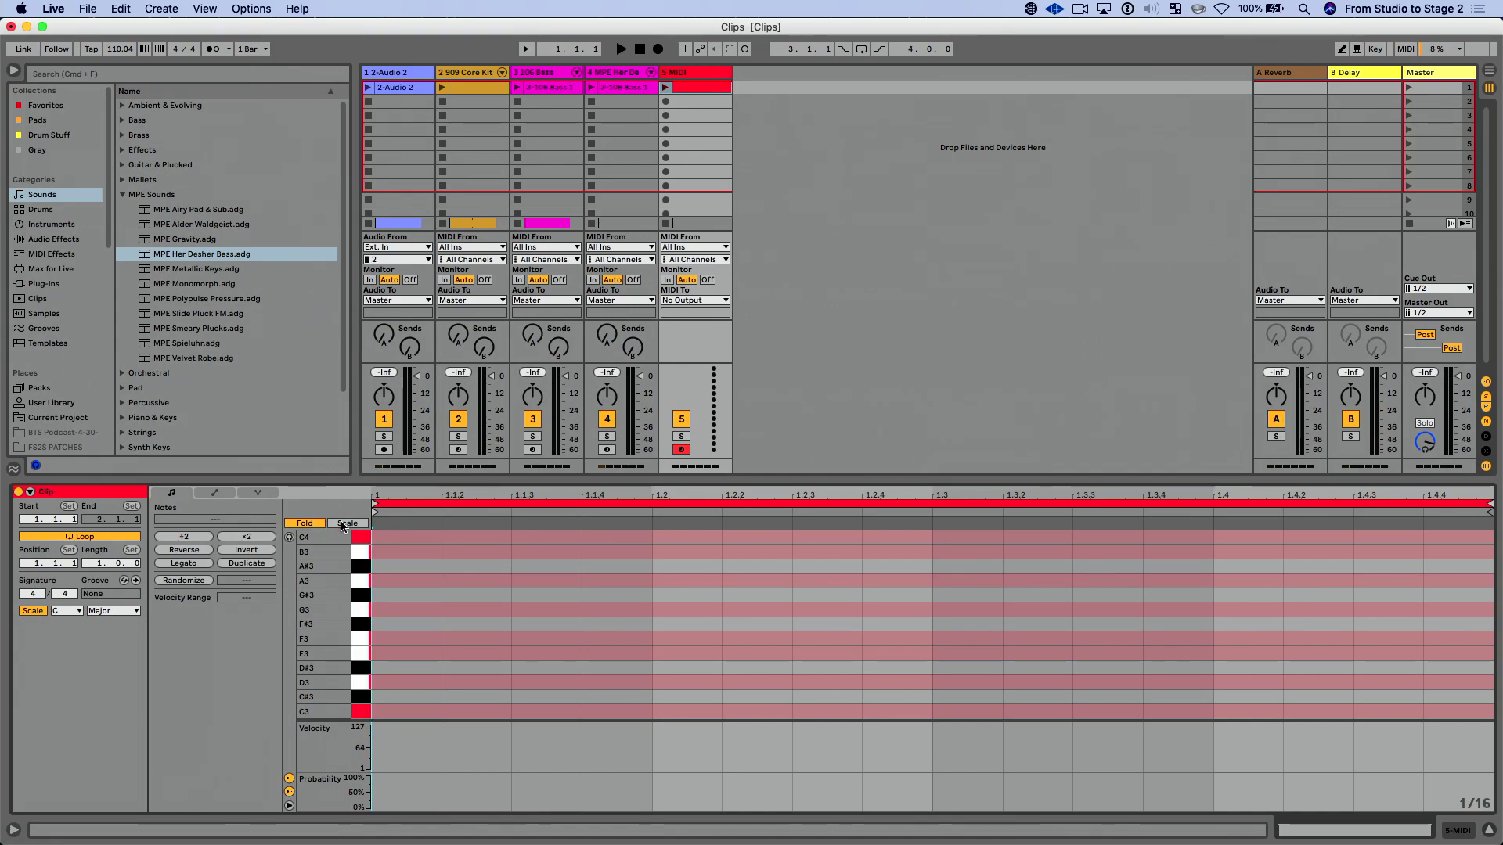
left_click(346, 523)
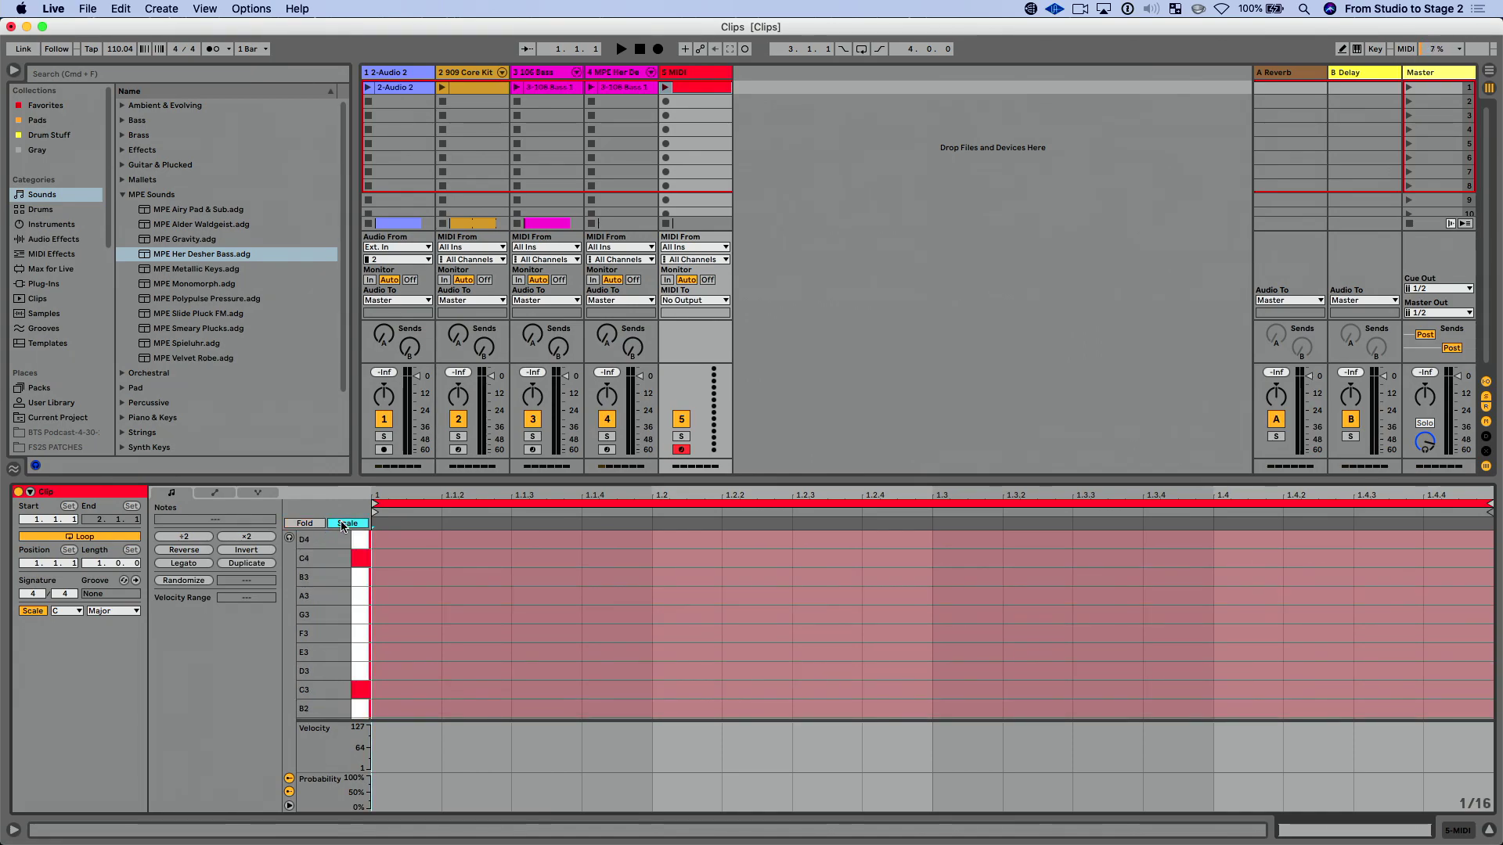
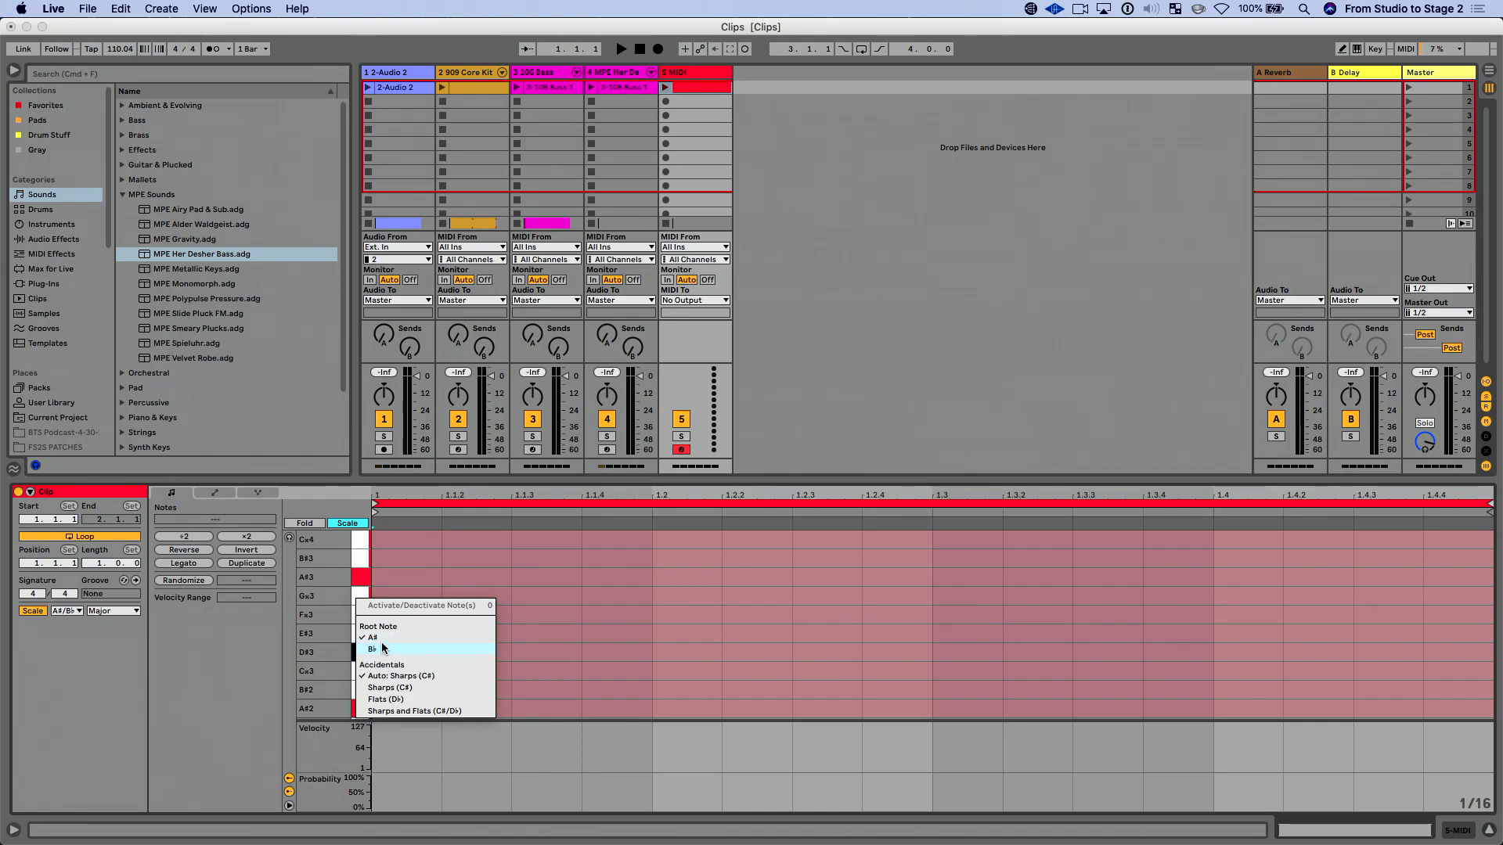
- Set the root note spelling to B♭ and try the accidentals as Sharps and as Sharps and Flats
left_click(383, 648)
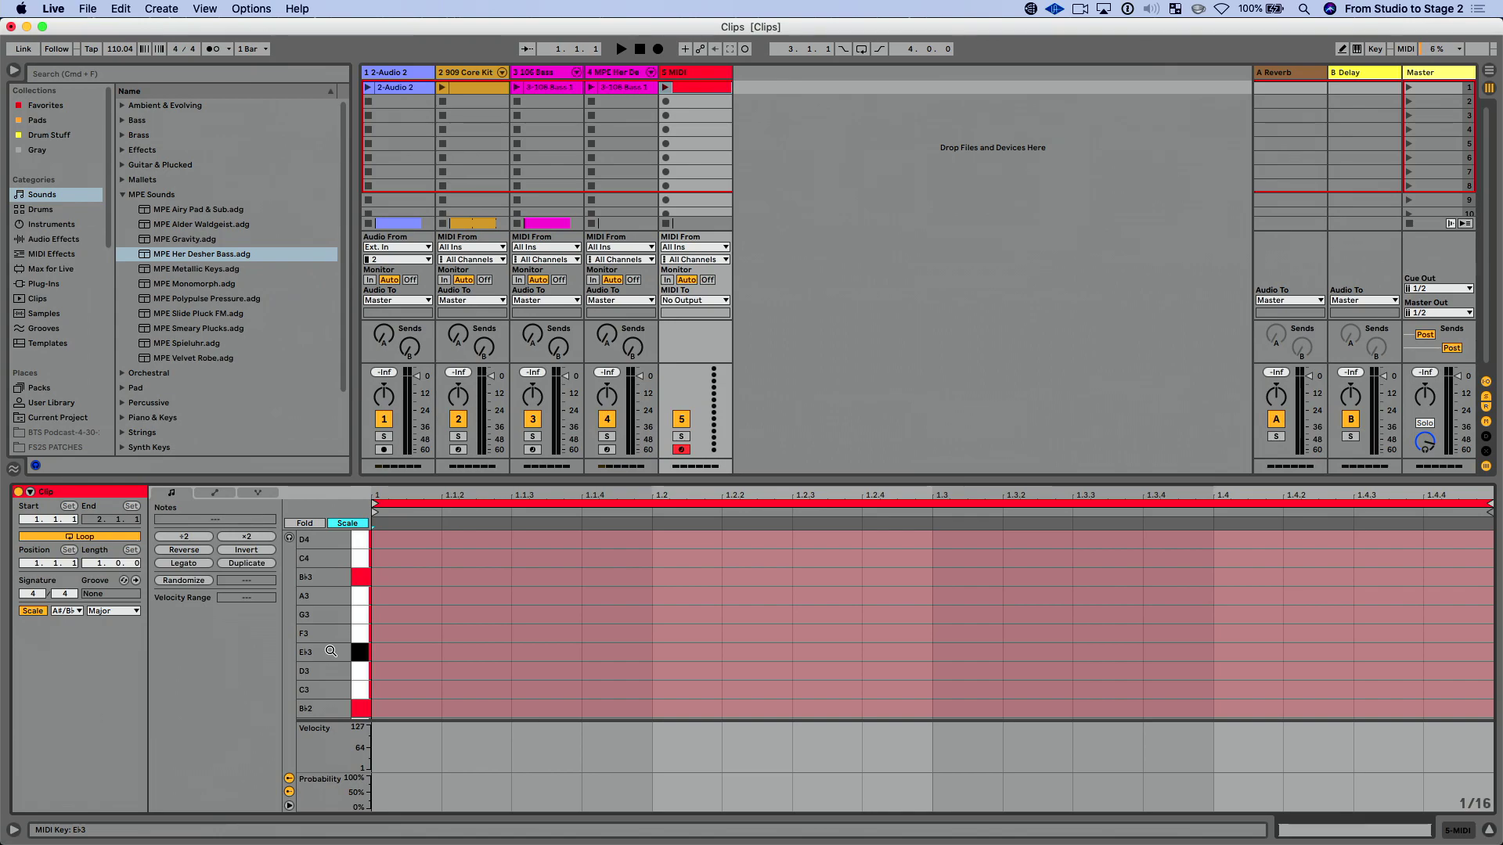
right_click(360, 618)
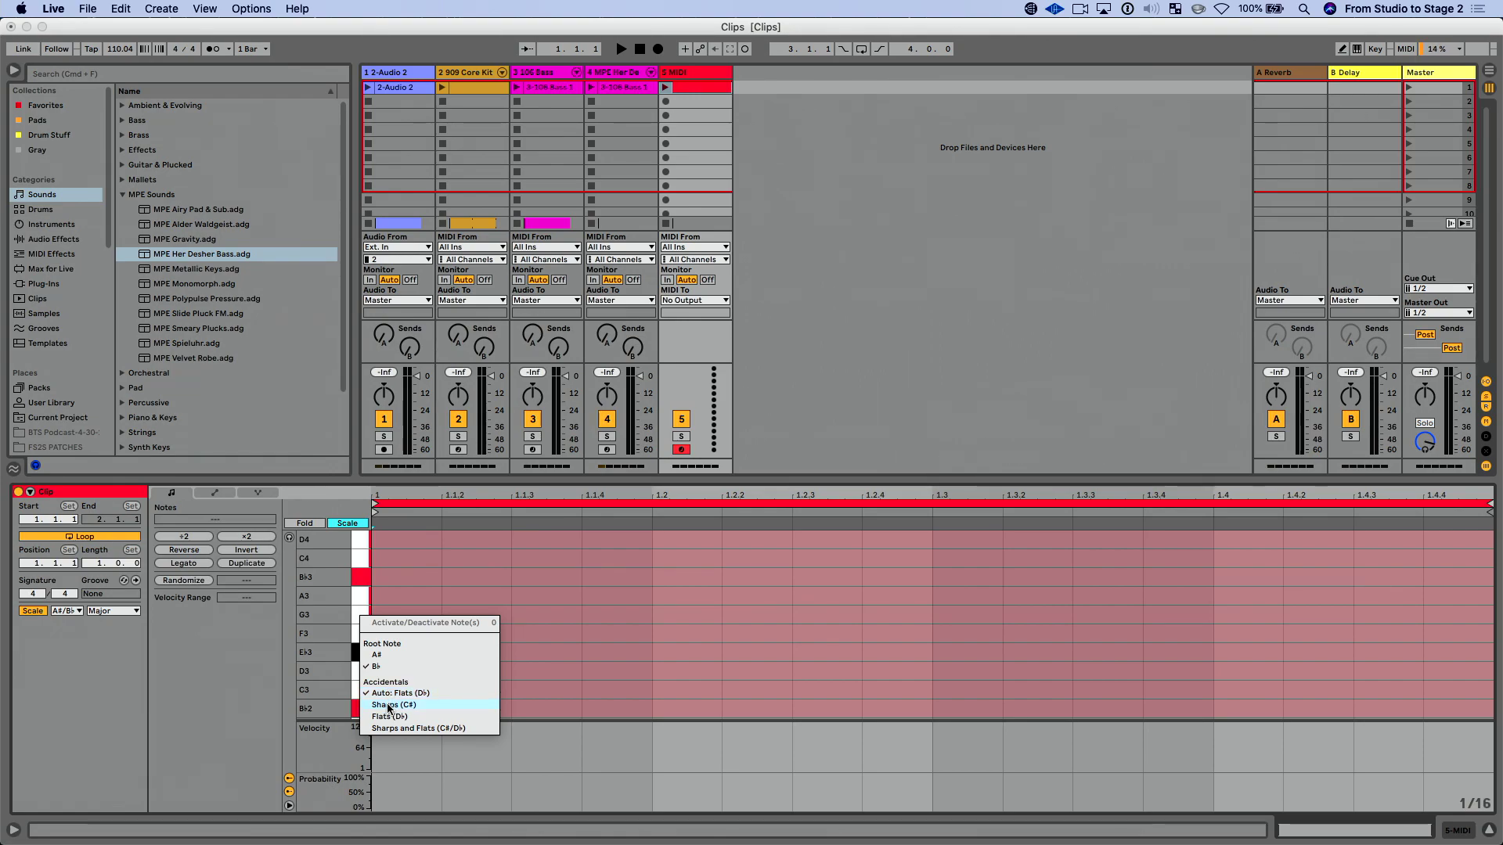
key("Escape")
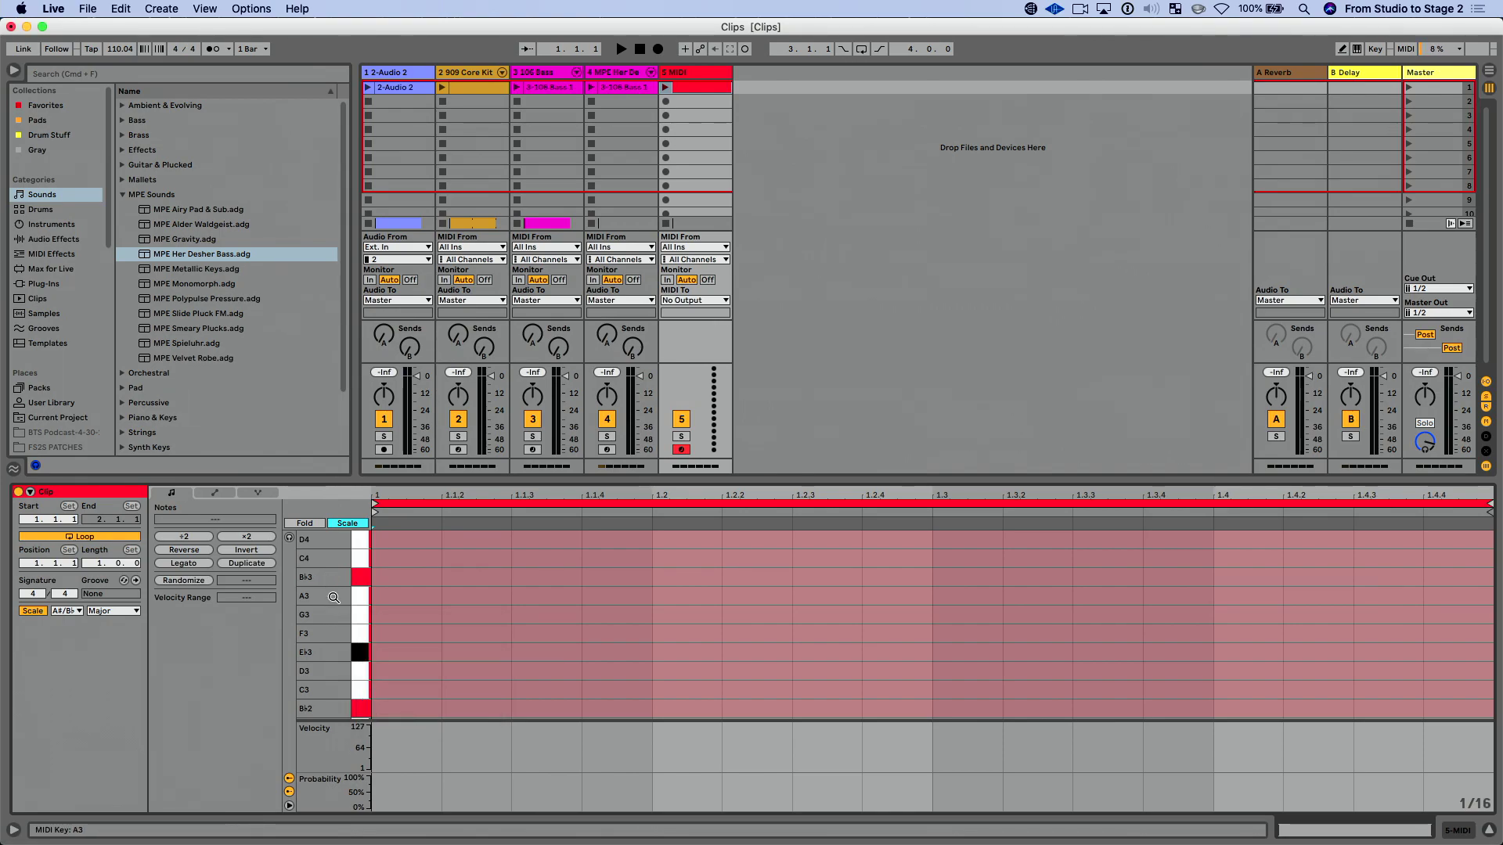
right_click(356, 643)
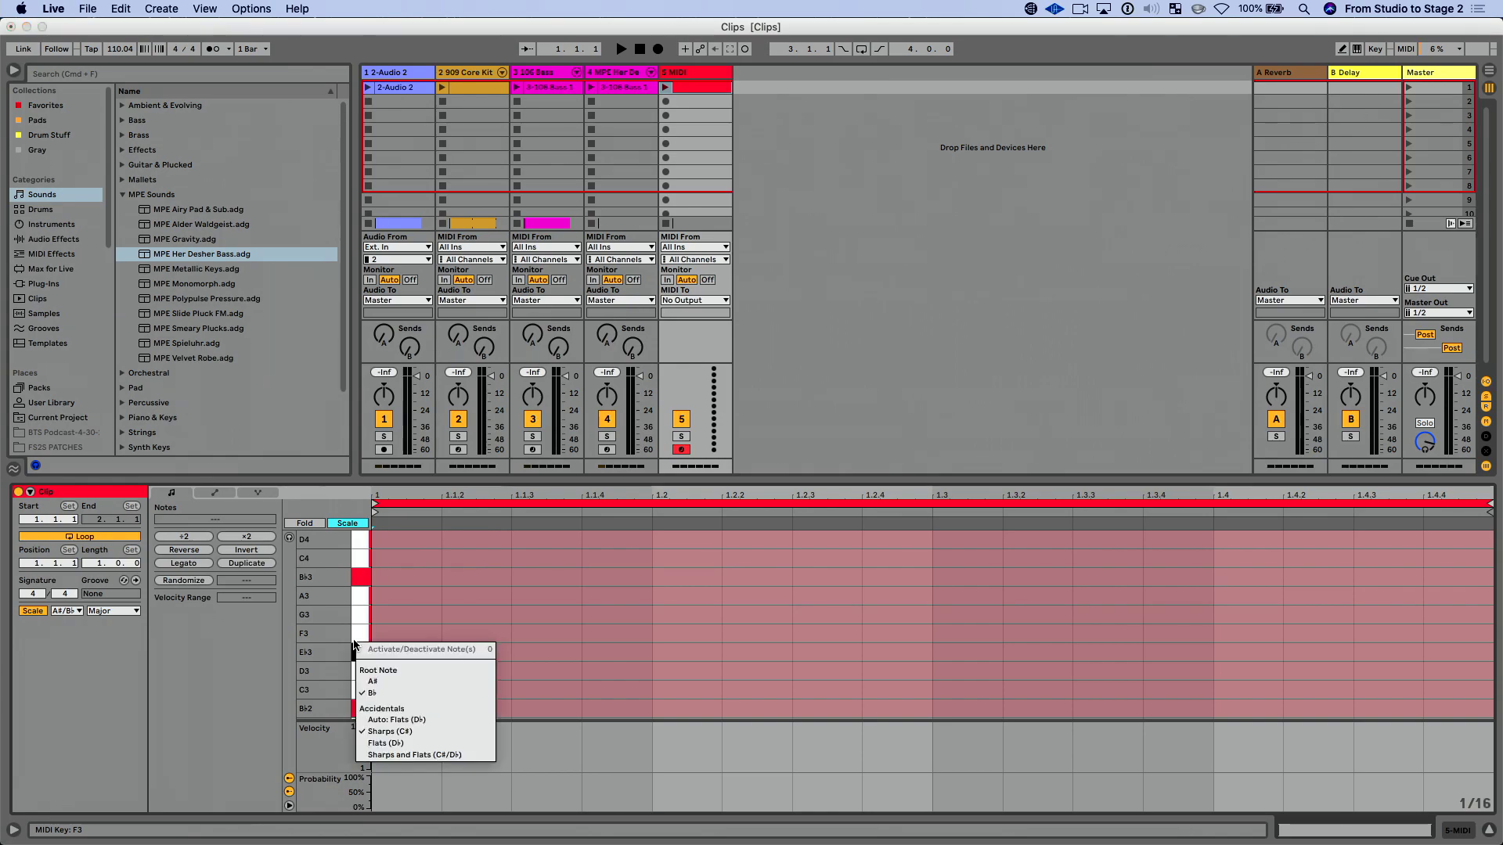
left_click(428, 755)
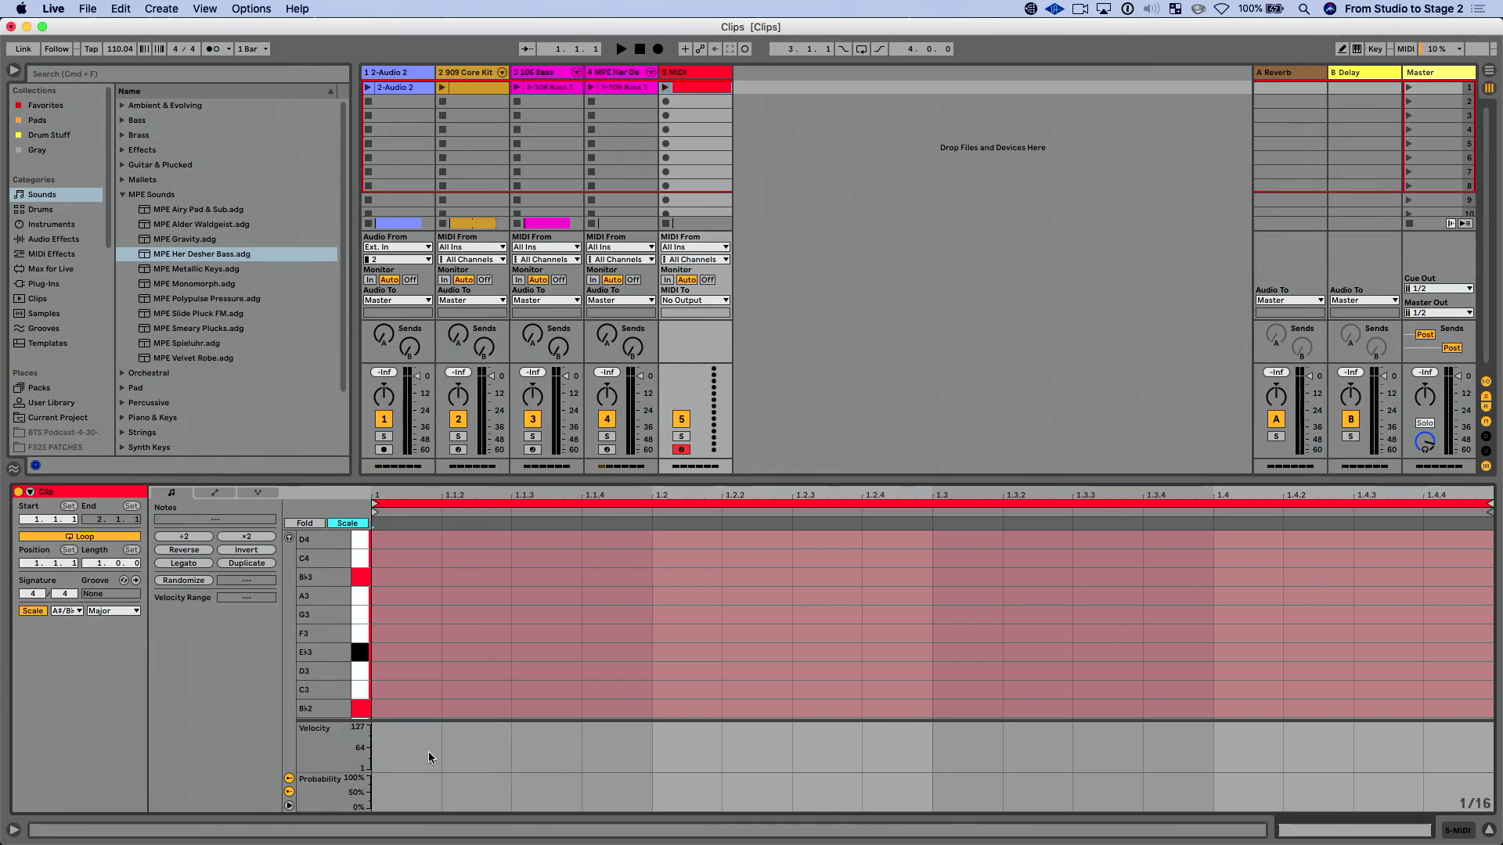
- Show all note rows beyond the scale and set the accidentals to Auto: Flats
left_click(348, 523)
left_click_drag(325, 638, 309, 638)
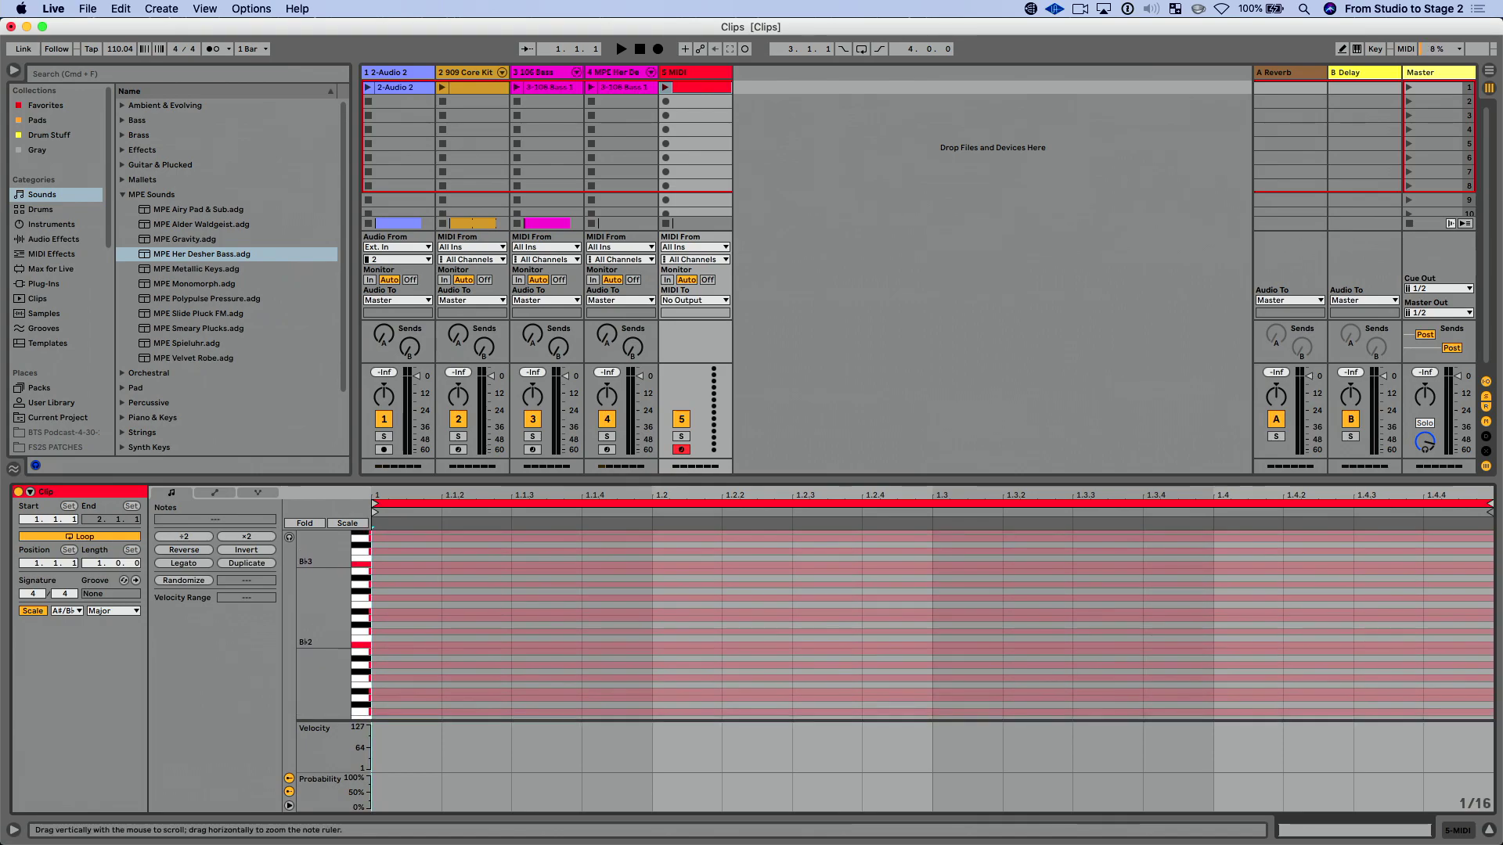
right_click(359, 638)
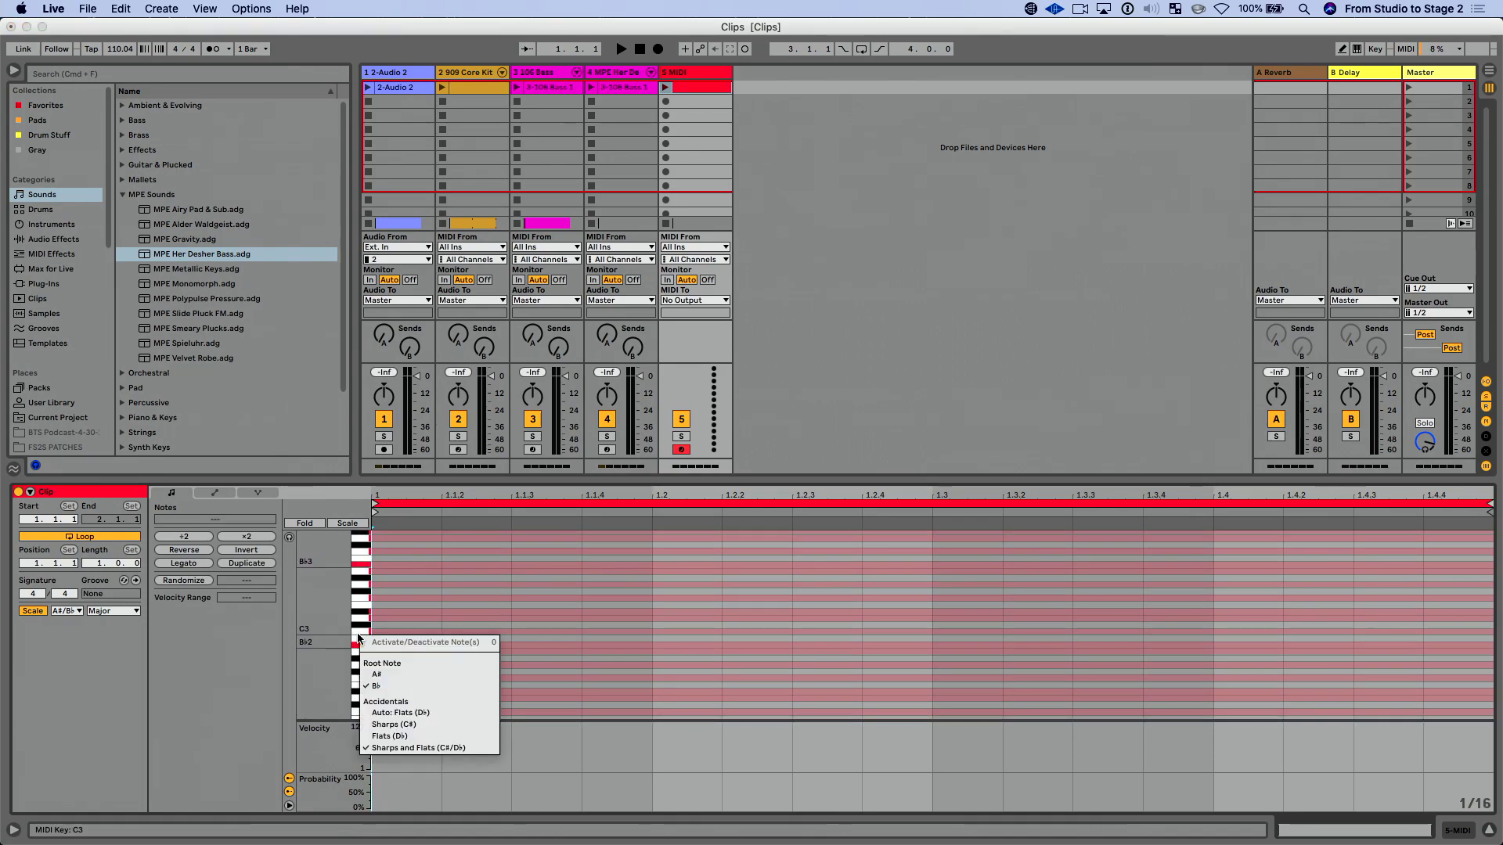
left_click(416, 712)
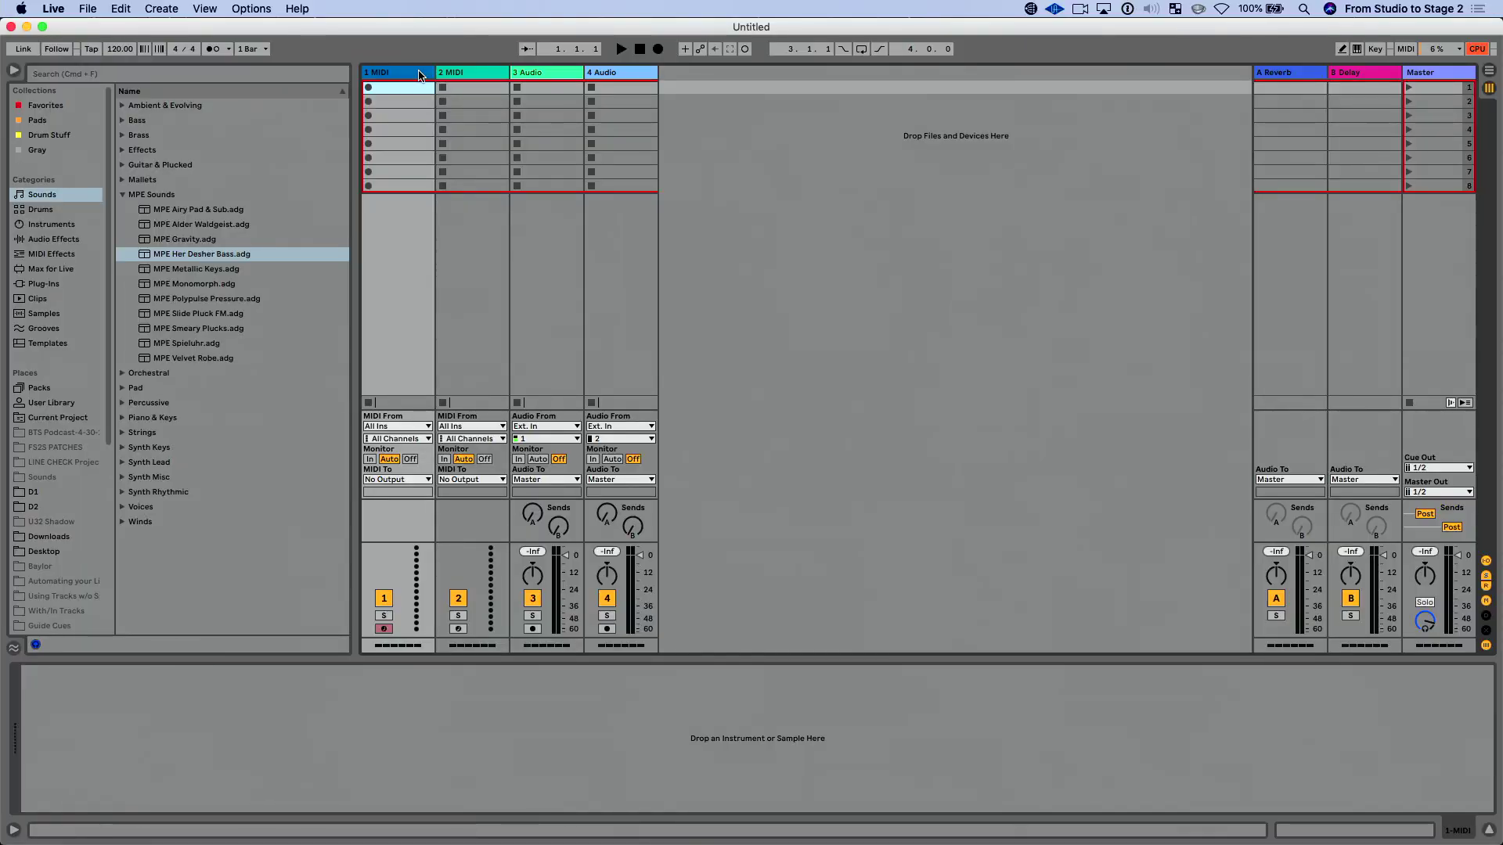
- Hide the browser and name the first two scenes "A Section" and "B Section"
left_click(14, 71)
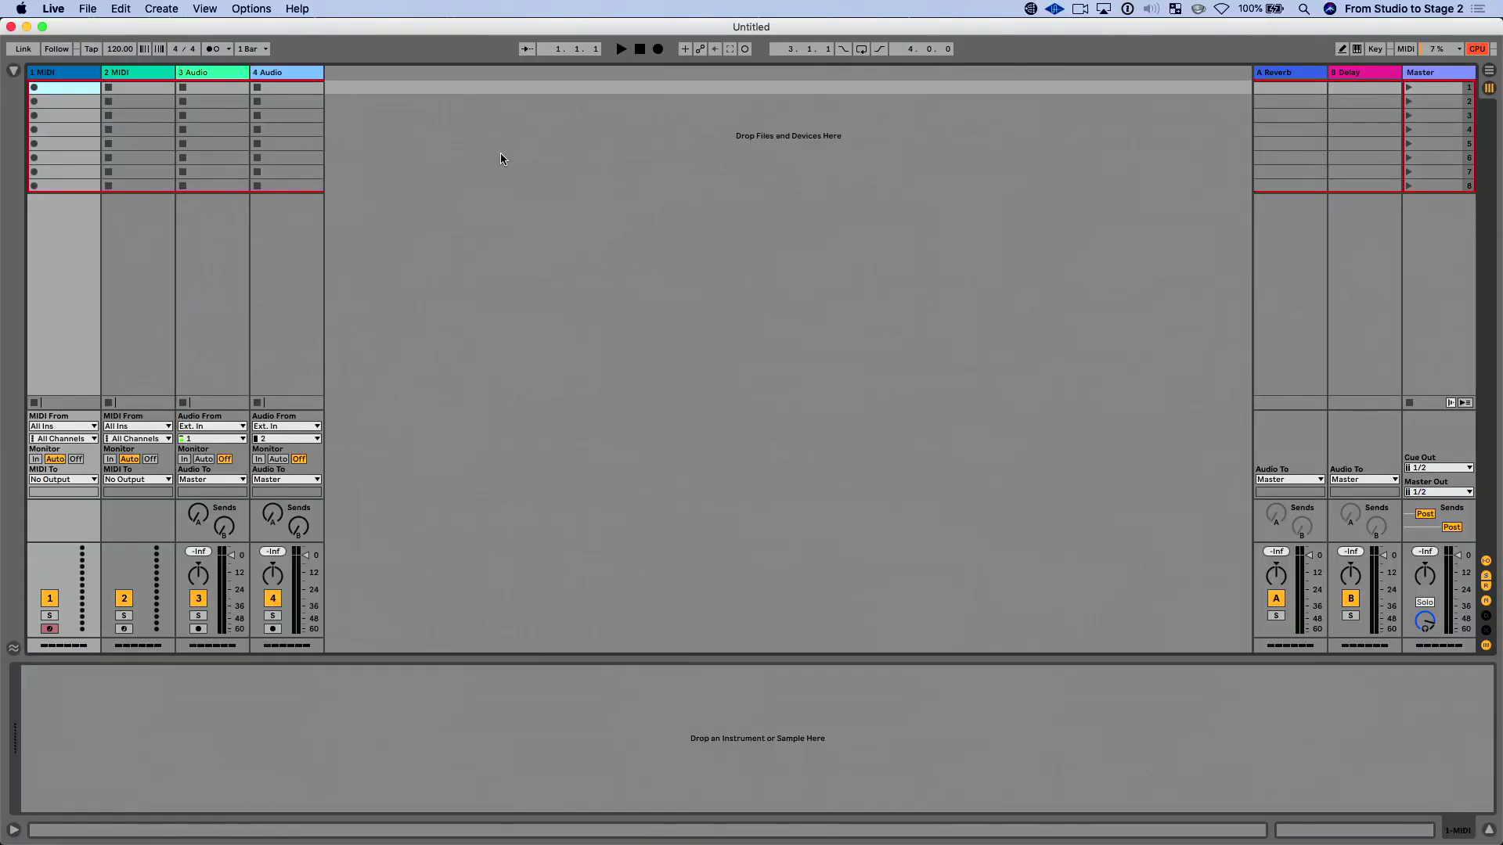
left_click(1443, 74)
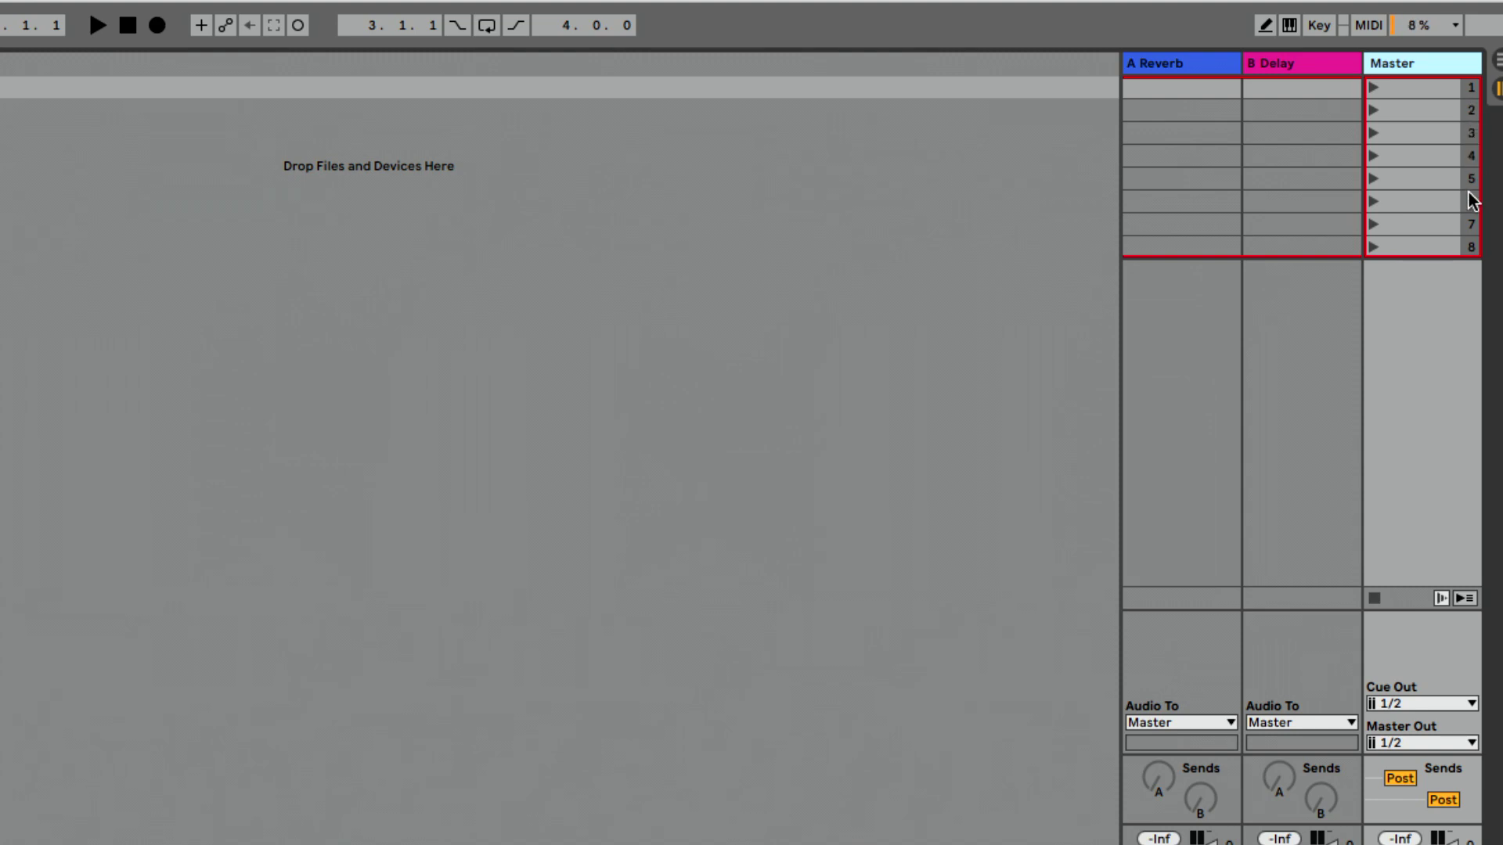
left_click(1419, 93)
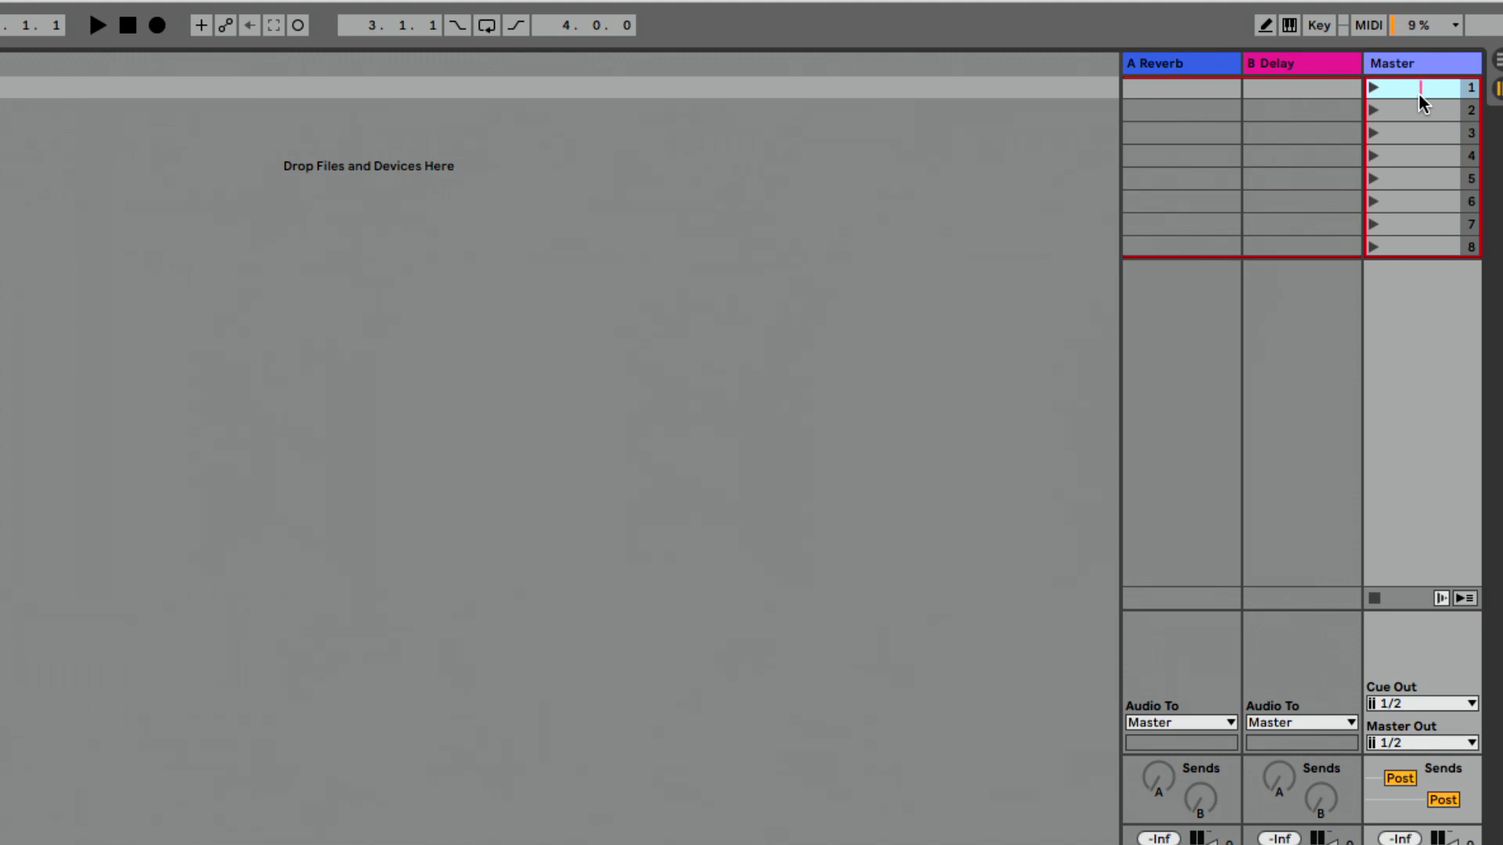
type("A Section")
key("Return")
type("B Se")
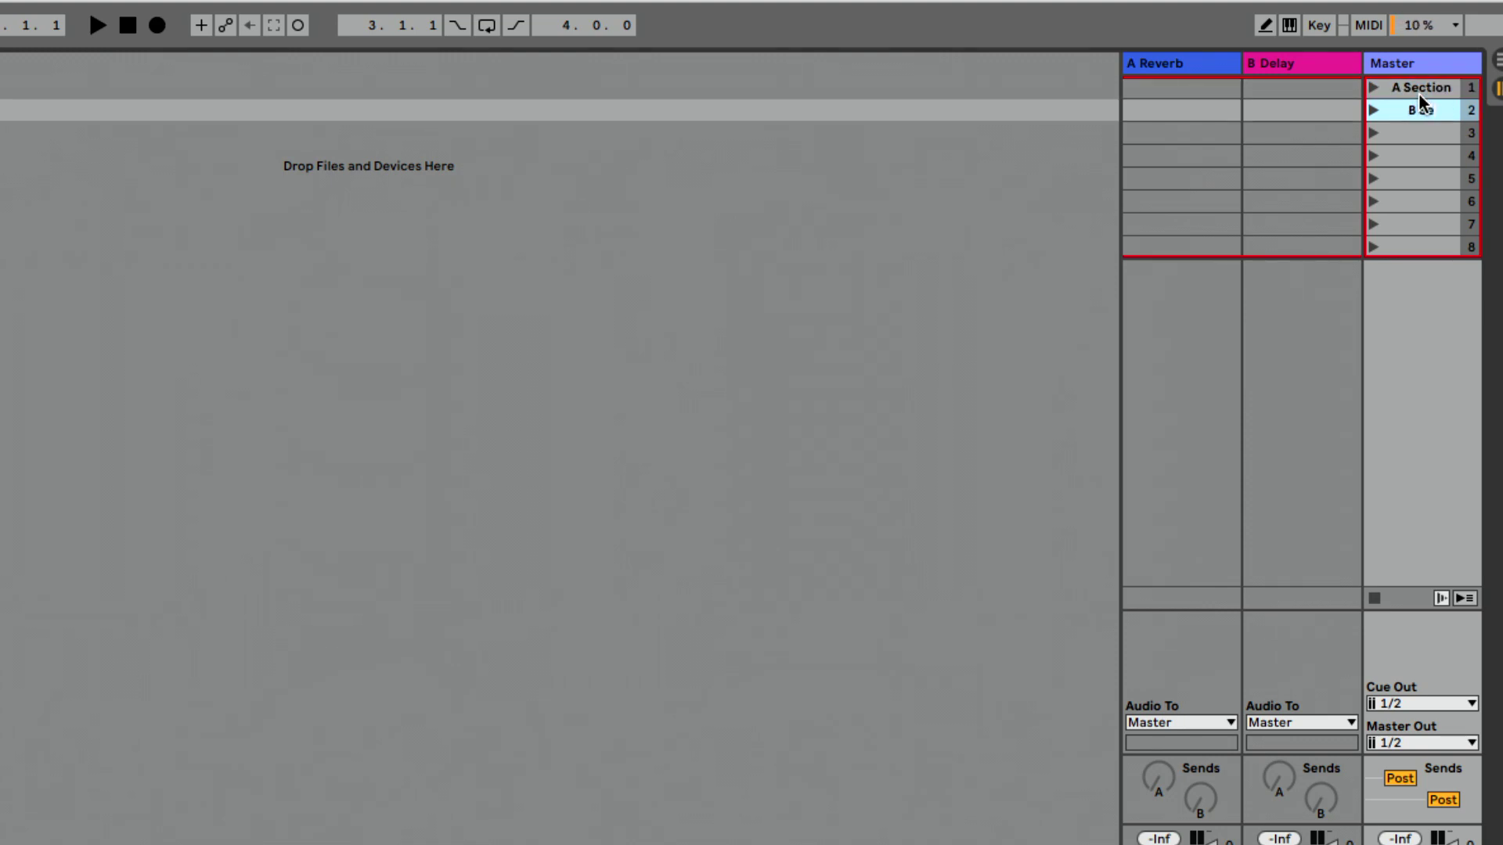
type("ction")
- Narrow the Master track, select the A Section scene, and widen the track again
left_click_drag(1376, 63, 1401, 64)
left_click(1438, 86)
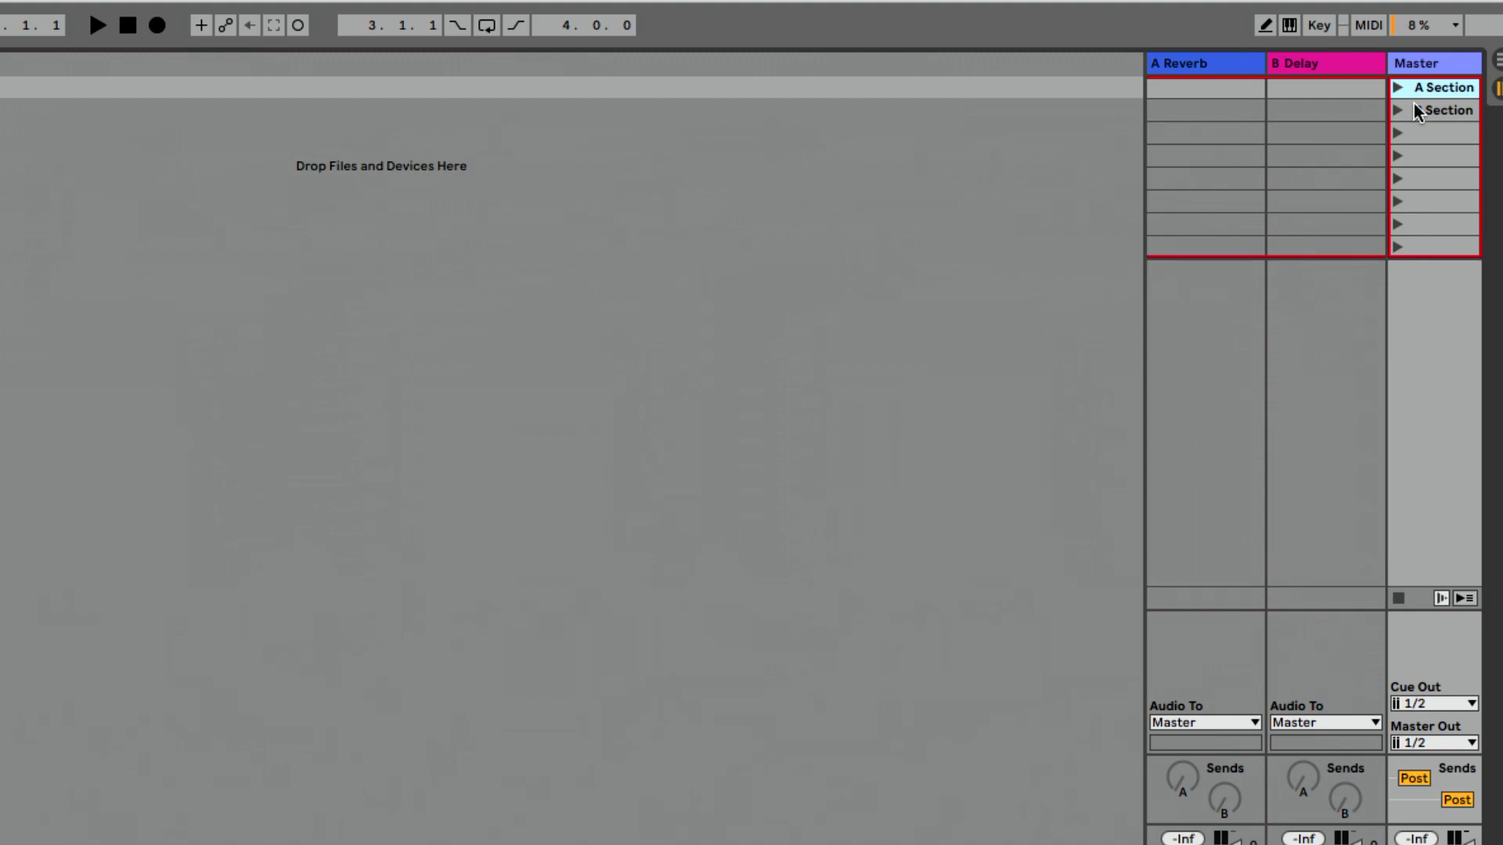
left_click_drag(1389, 63, 1368, 61)
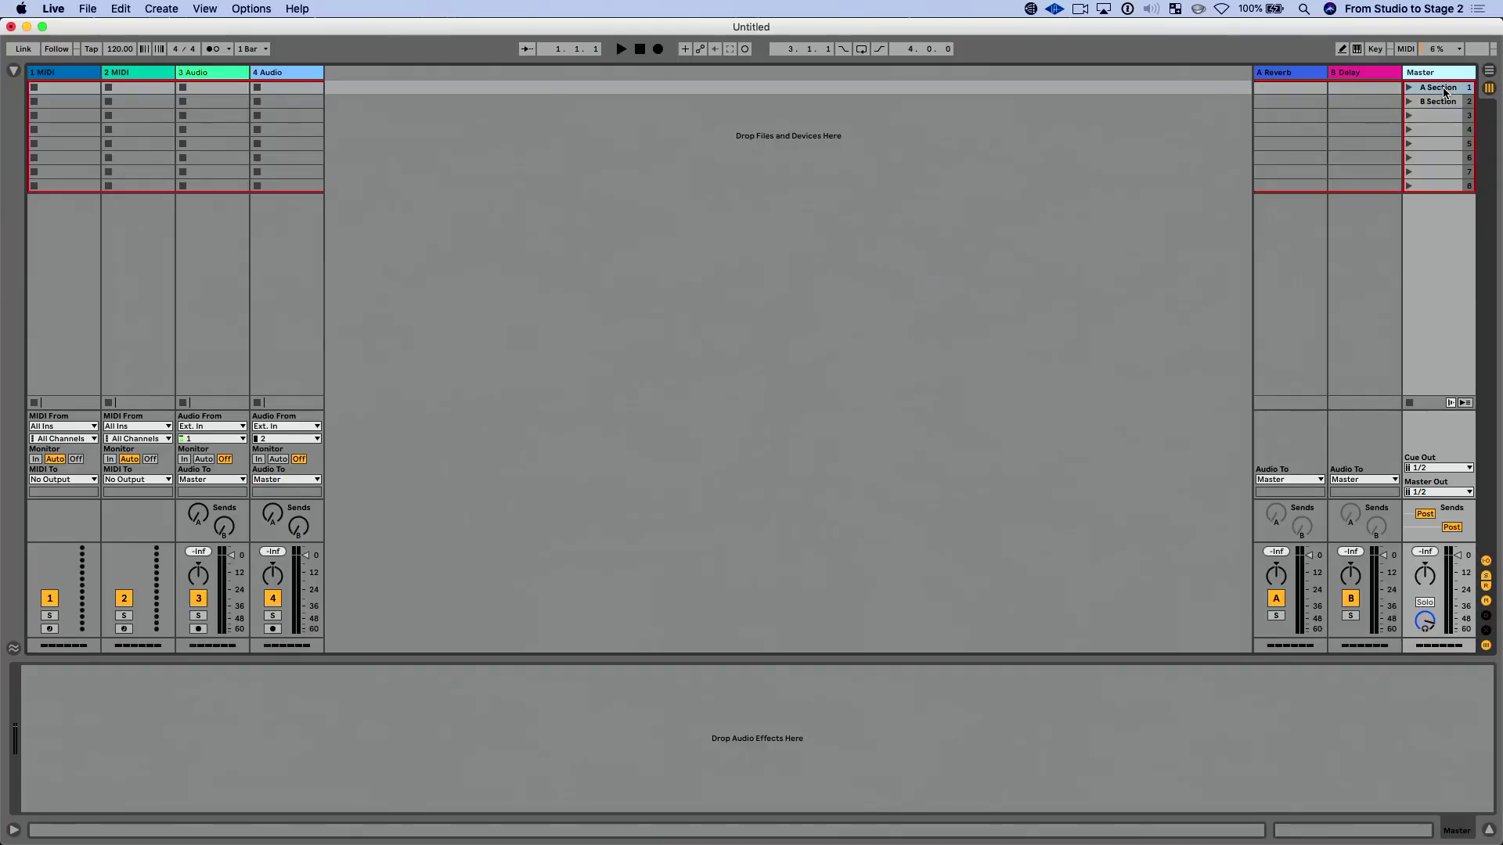
- Color the A Section scene pink and raise its scene tempo to about 364 BPM
left_click(1444, 93)
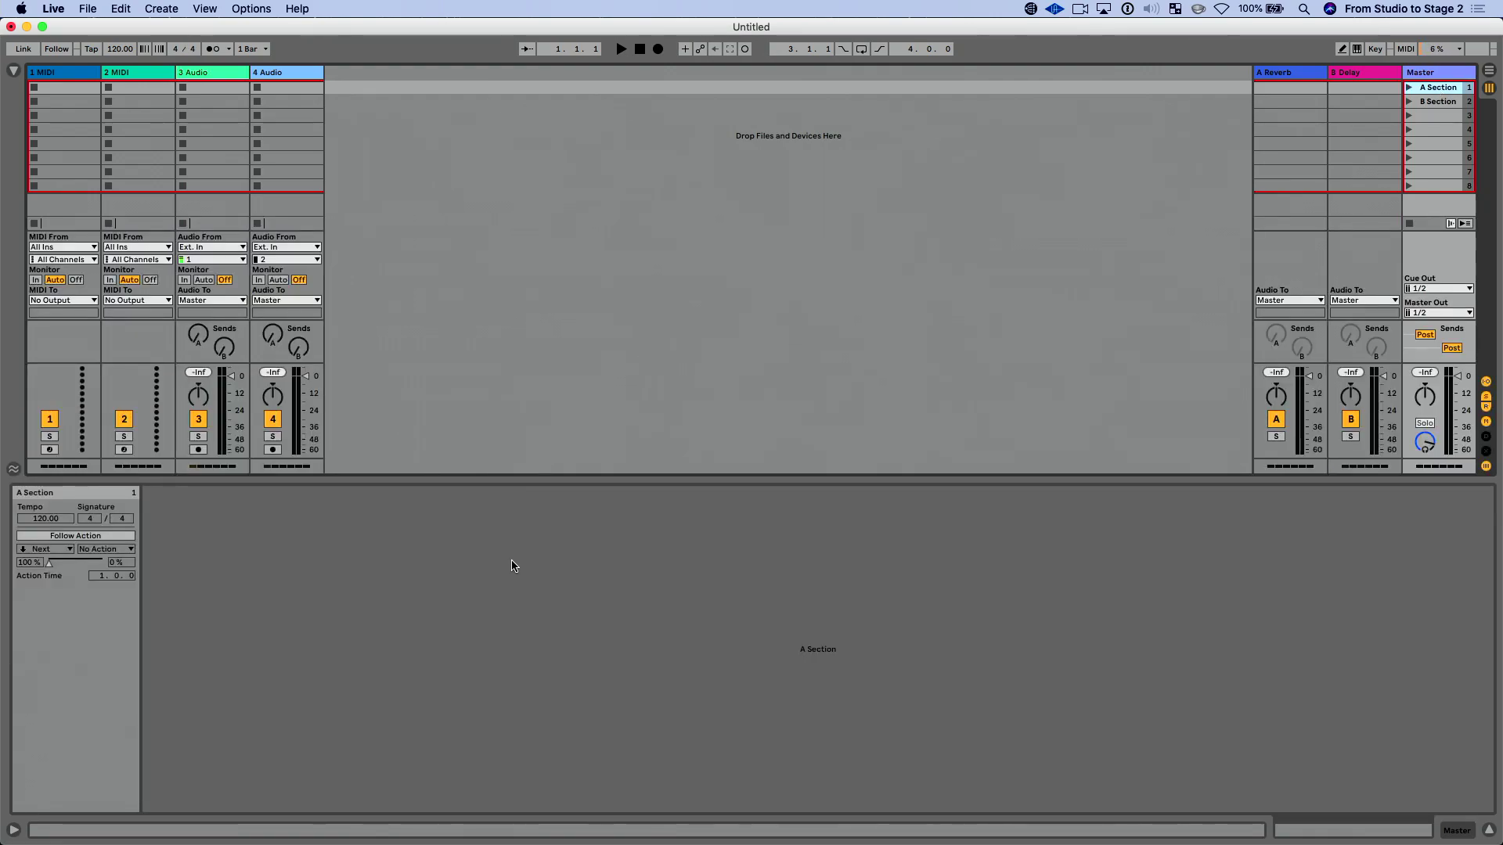
right_click(59, 492)
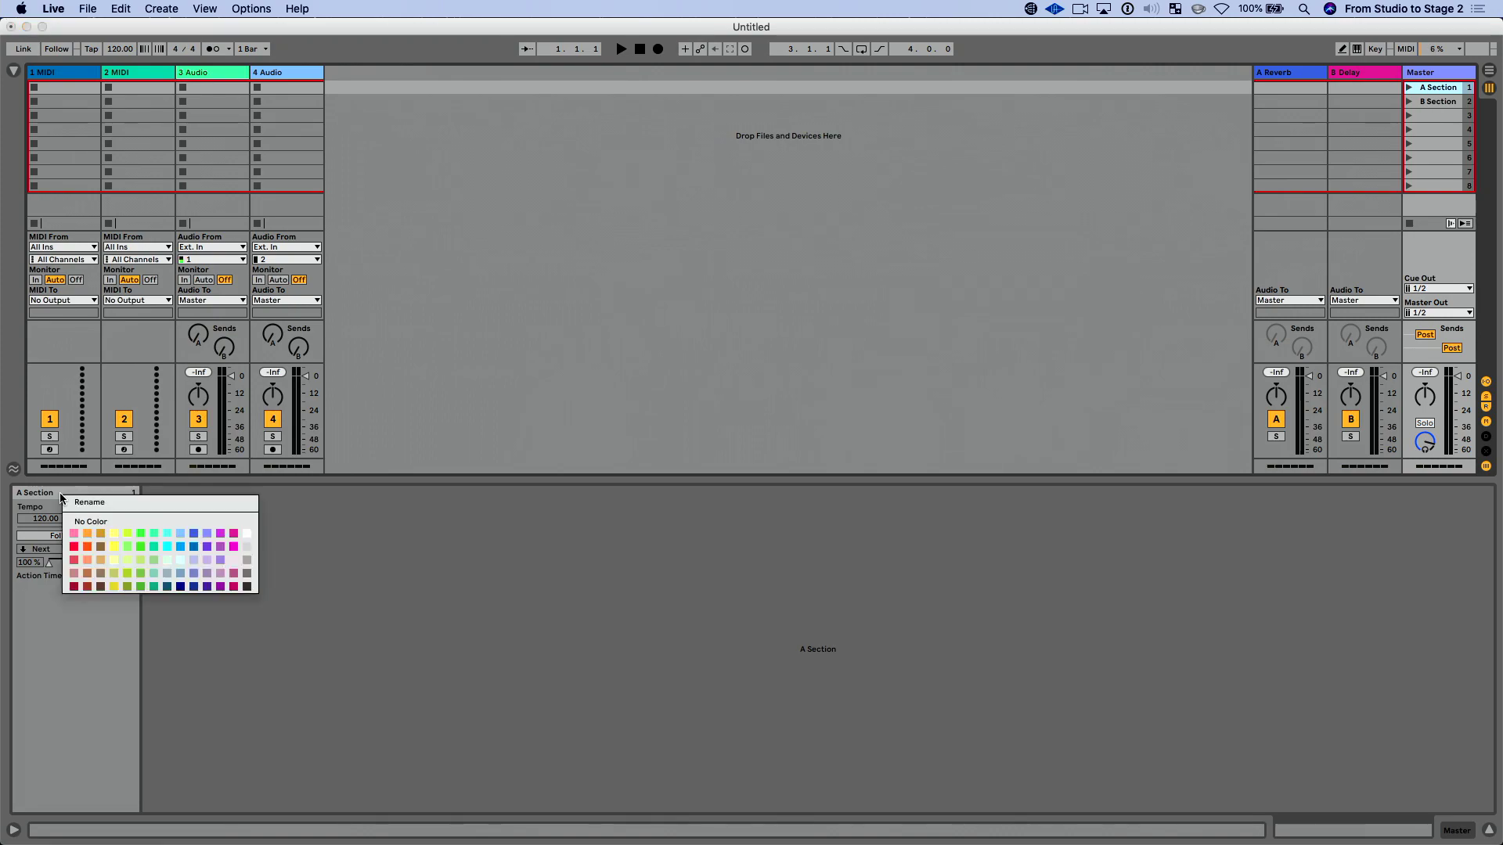
left_click(73, 532)
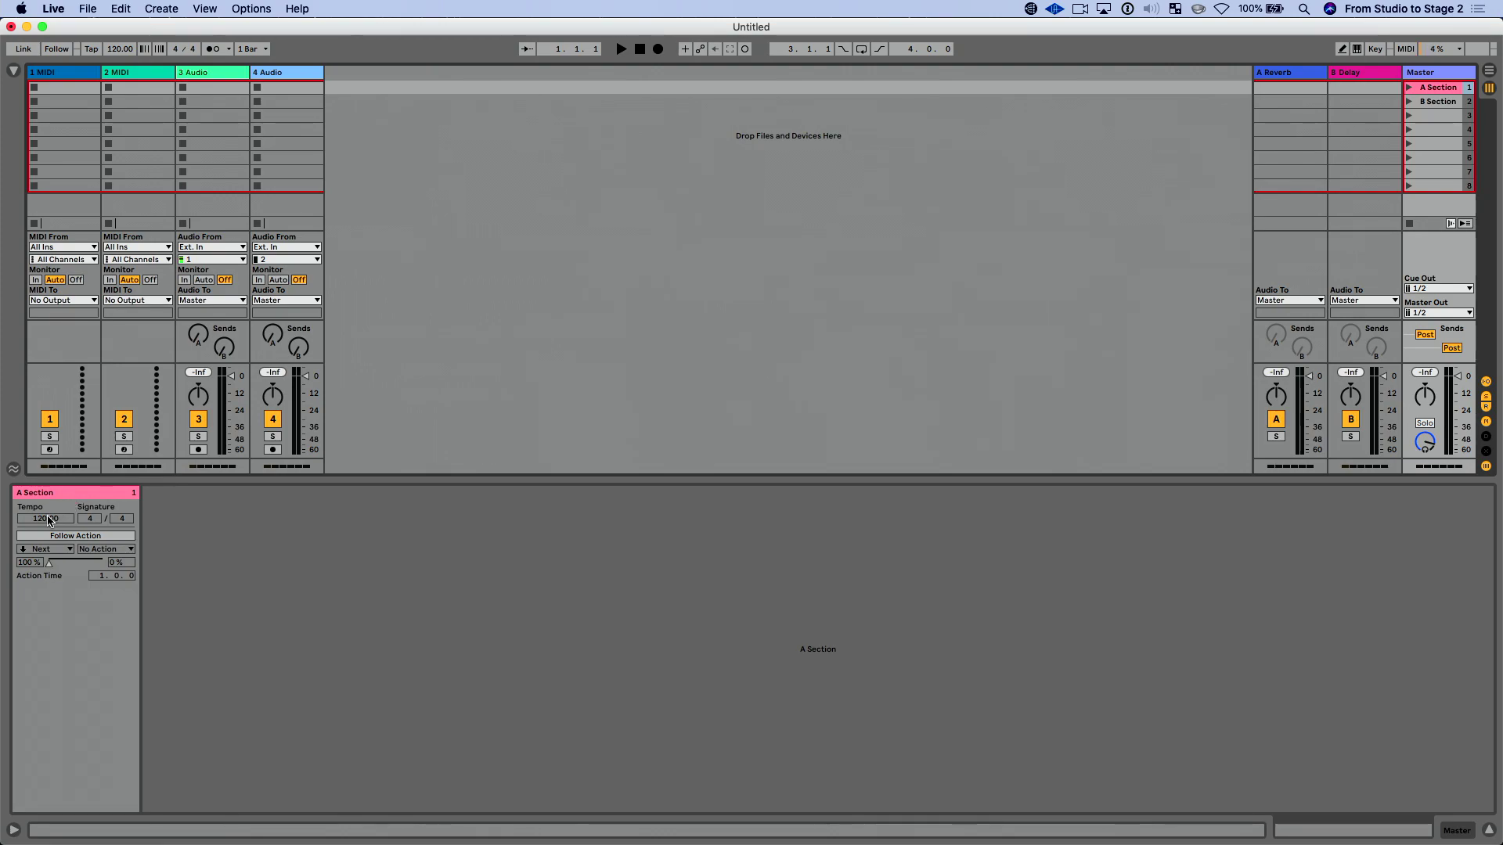
left_click_drag(48, 520, 45, 462)
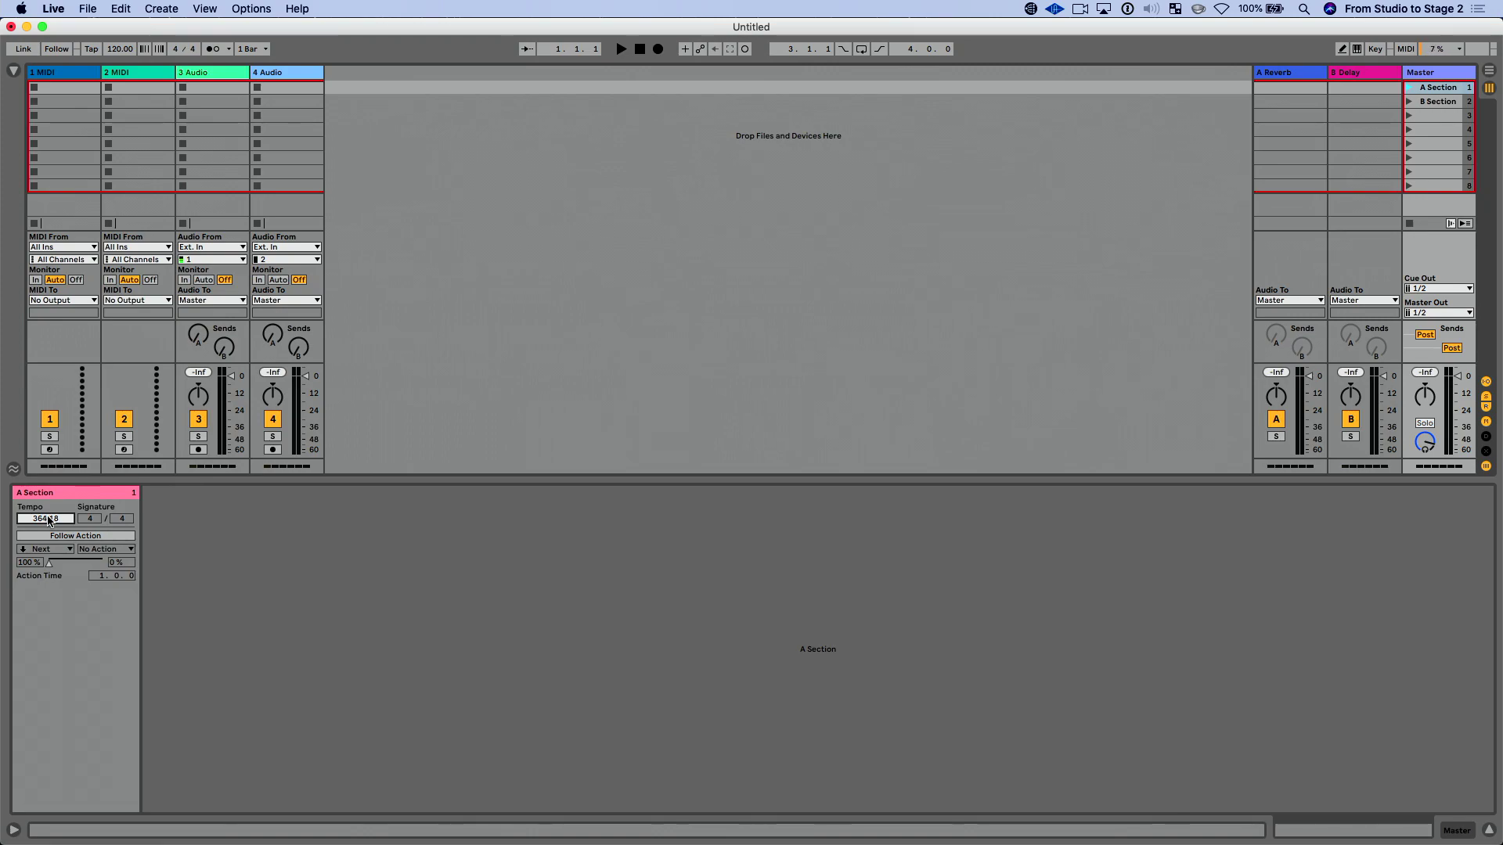
- Set the A Section scene to 95 BPM and a 2/4 signature, and toggle its Follow Action on and off
type("5")
left_click(88, 519)
type("2")
key("Return")
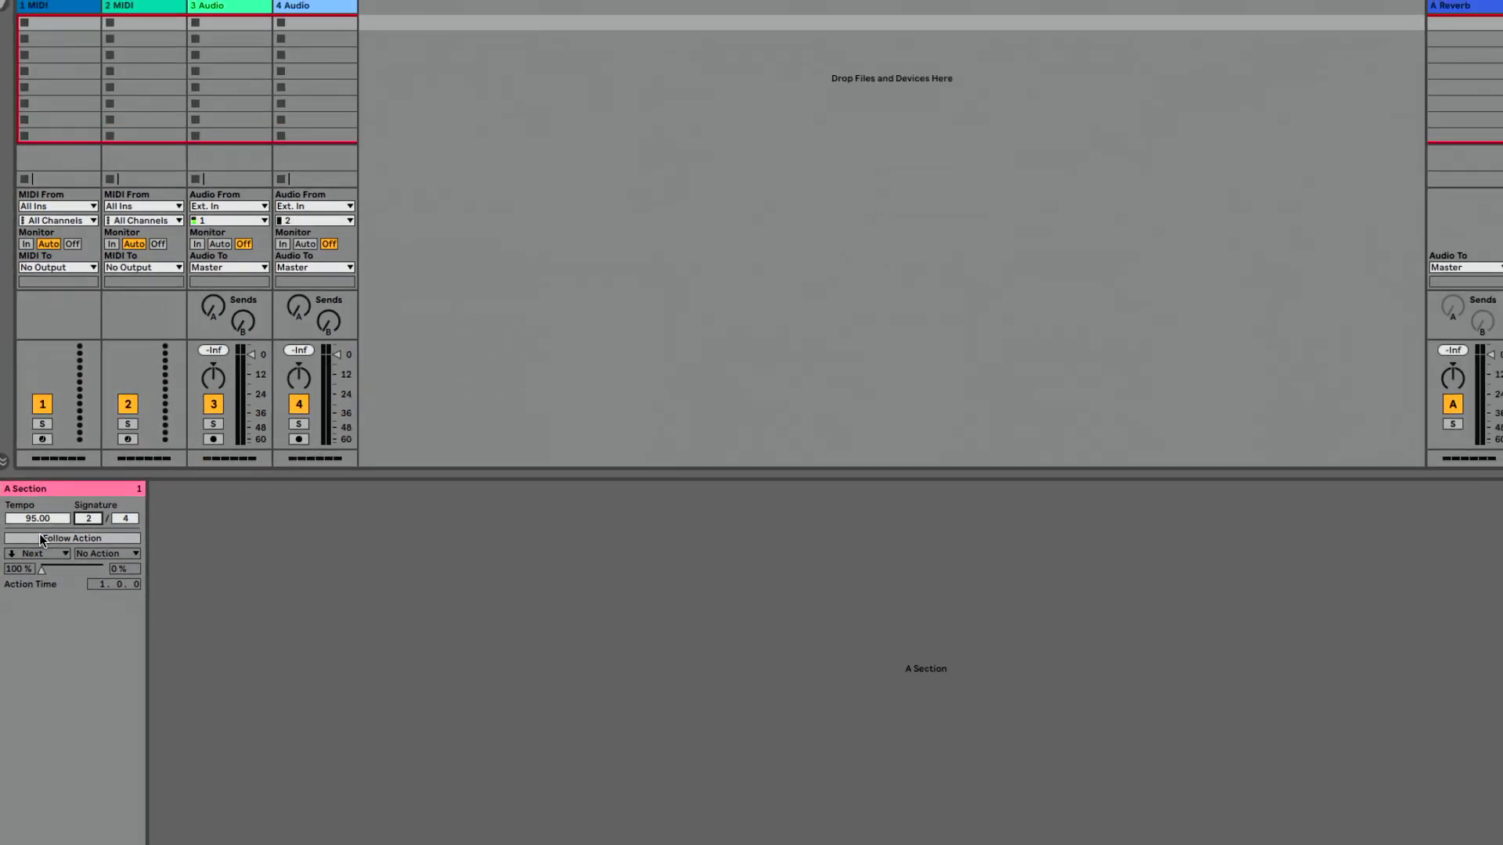
left_click(43, 540)
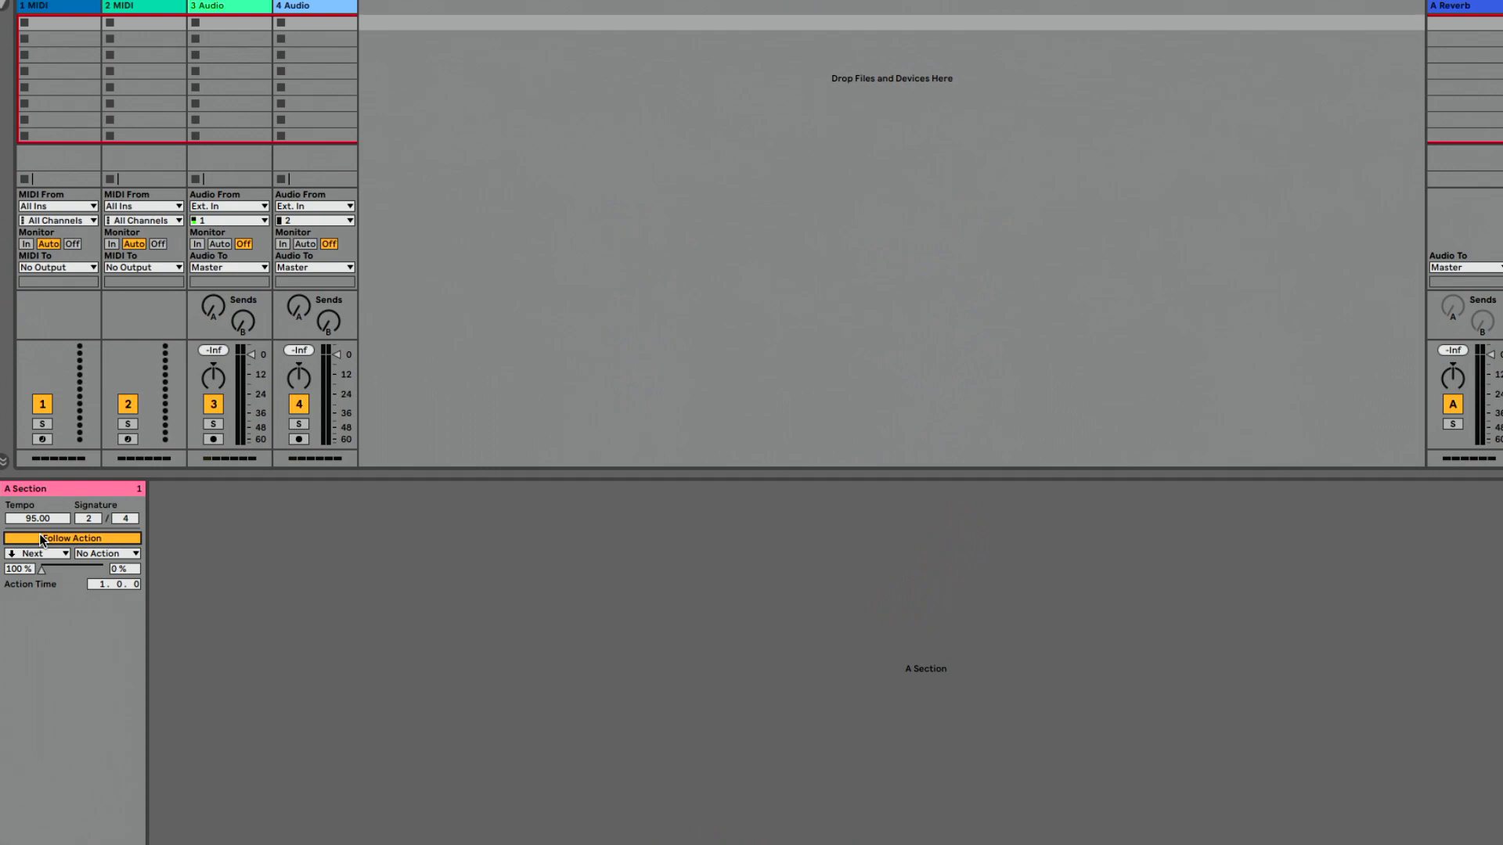
left_click(42, 539)
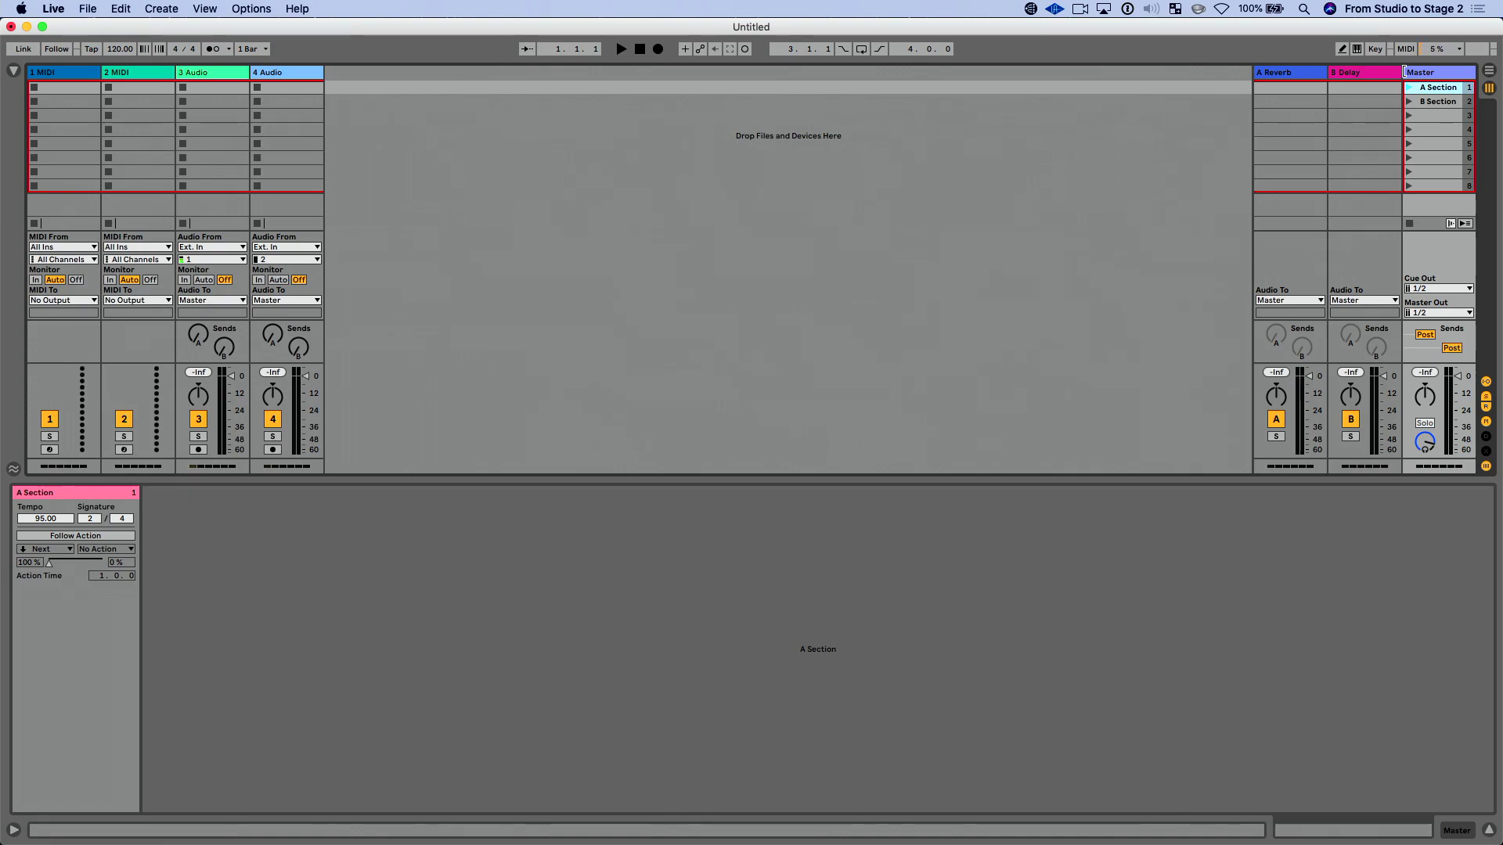
- Widen the Master track to show scene tempos and signatures, and set the B Section scene to 119 BPM and 6/4
left_click_drag(1403, 72, 1355, 71)
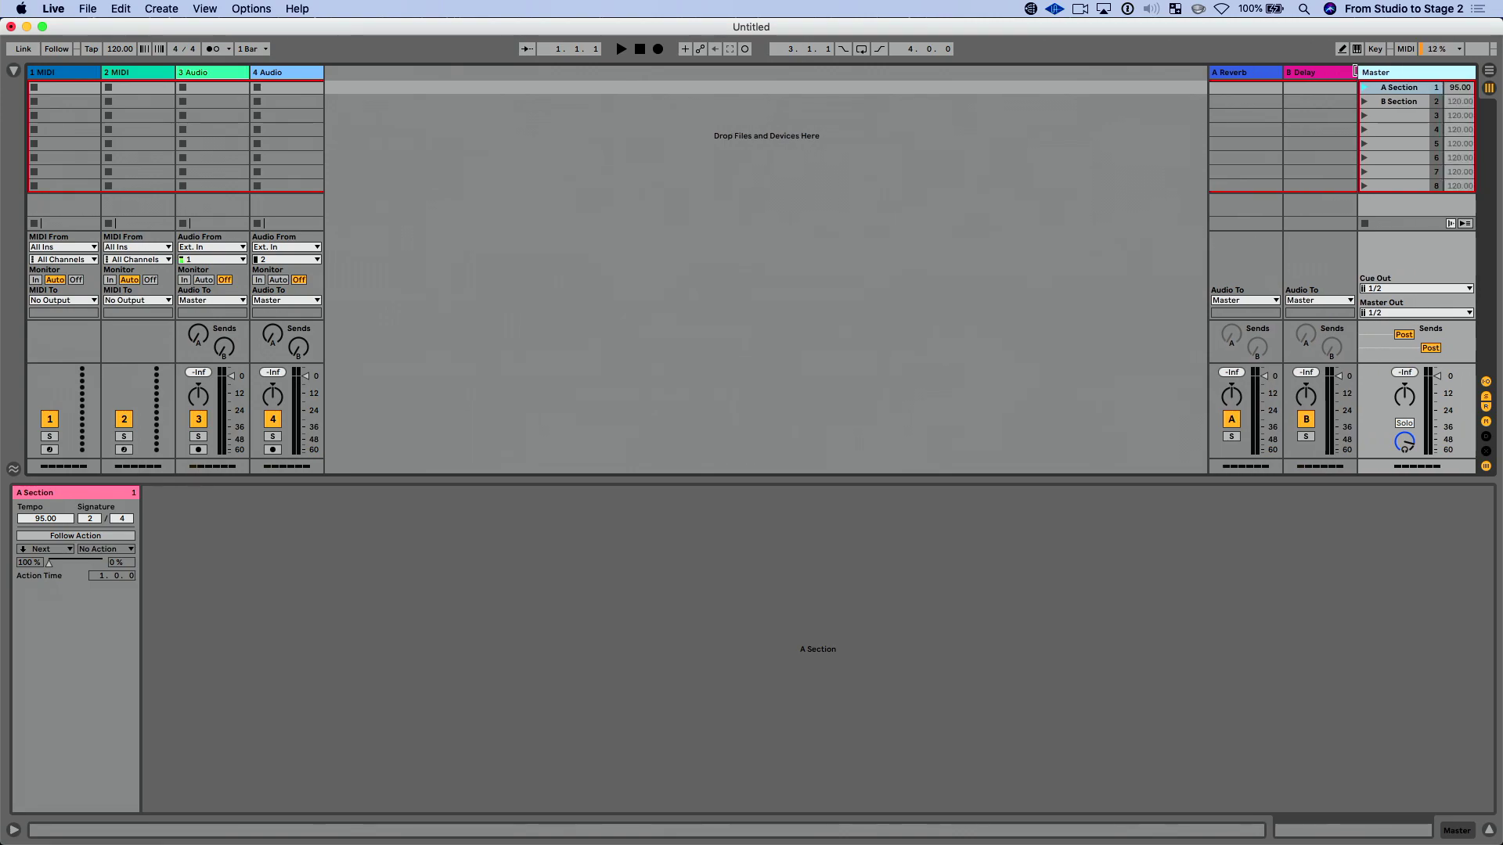
left_click_drag(1354, 71, 1314, 71)
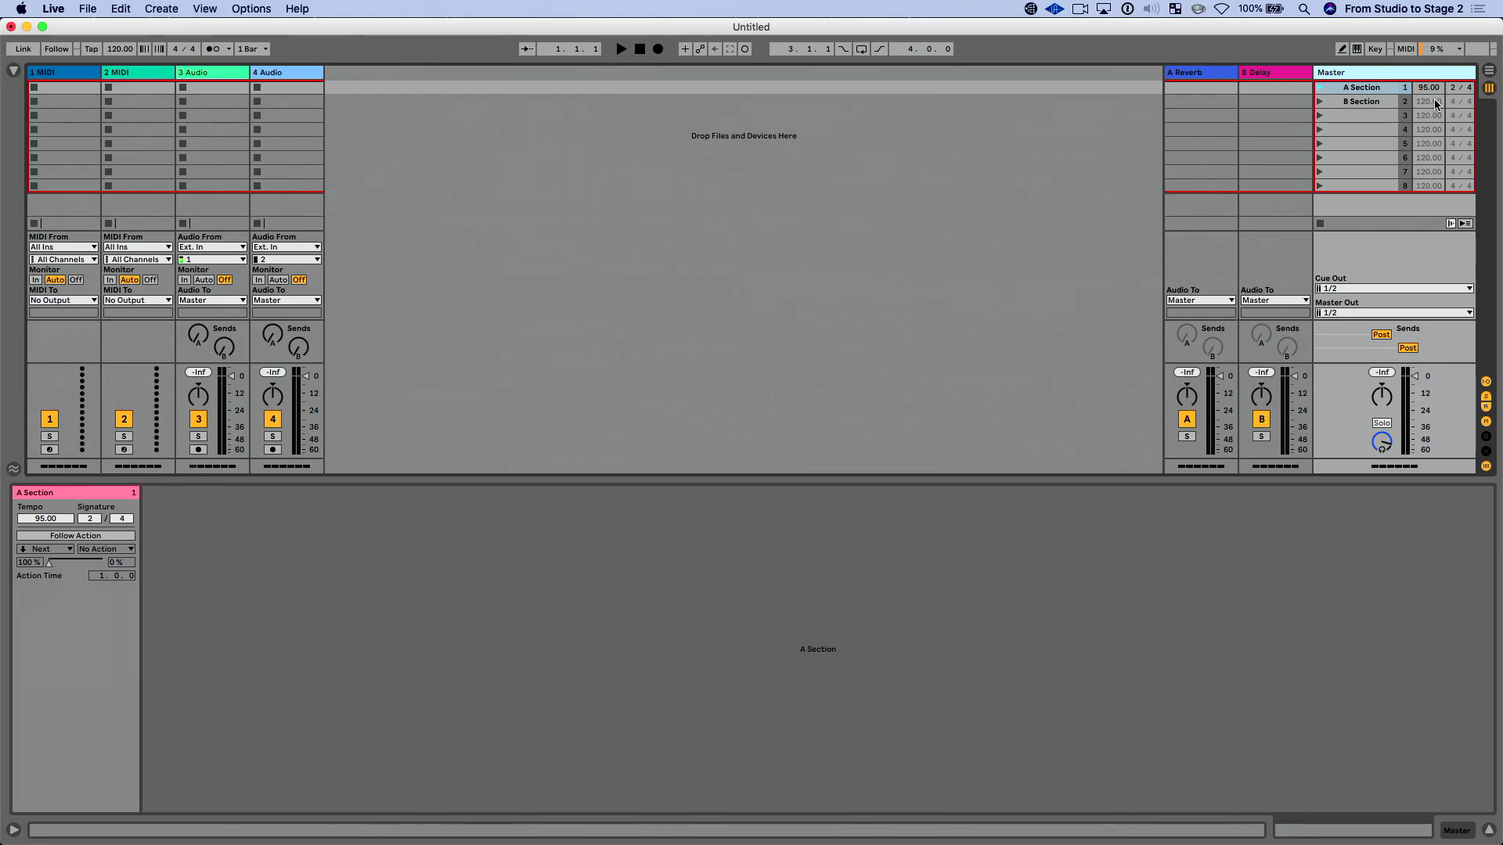
left_click_drag(1429, 101, 1453, 90)
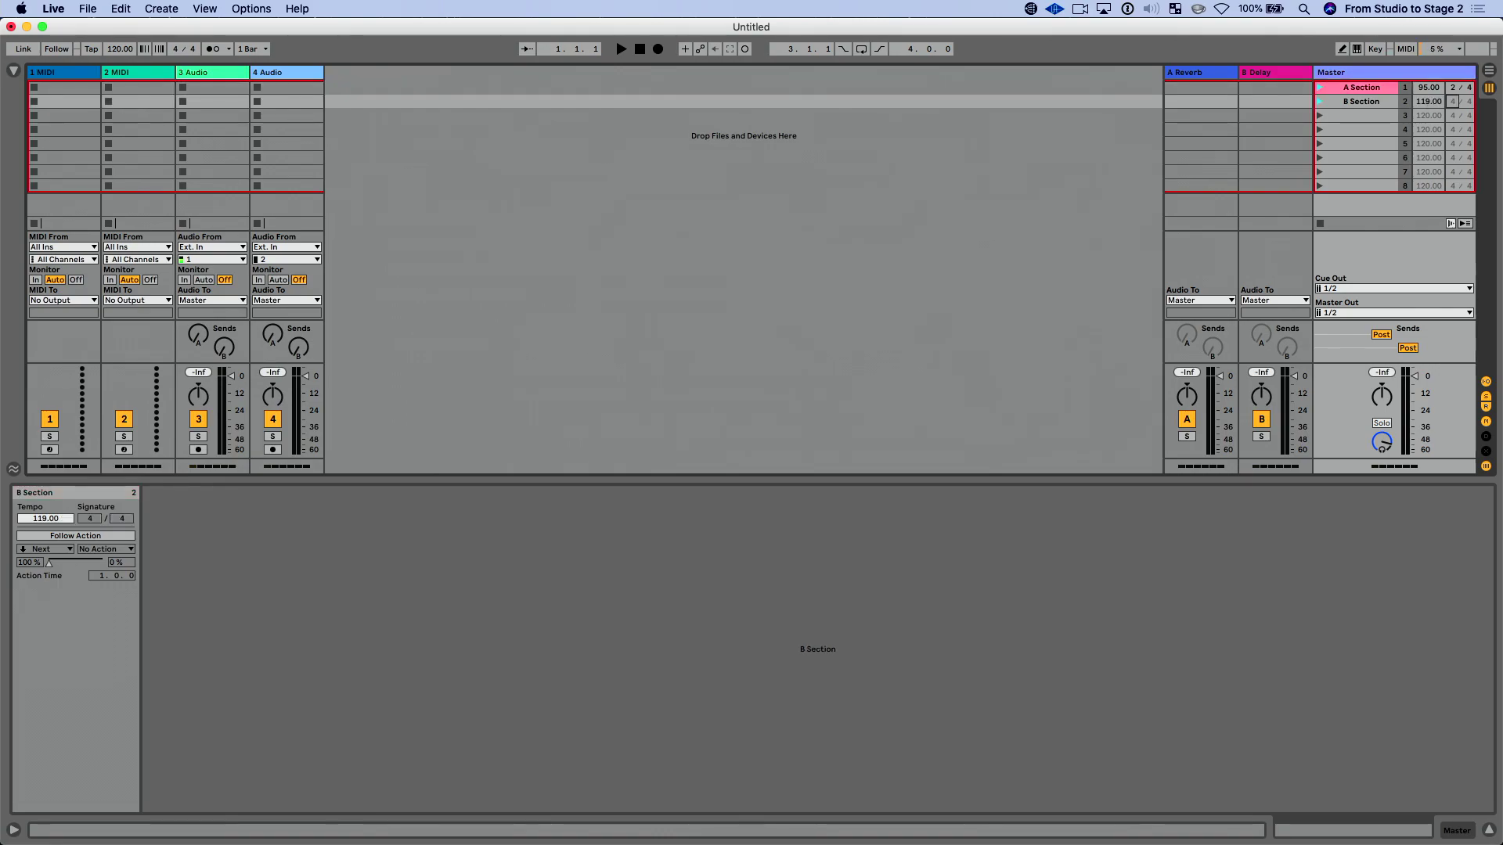
- Set the third scene's tempo to 85 BPM and narrow the Master track to hide the scene signatures
left_click(1420, 119)
left_click(1426, 117)
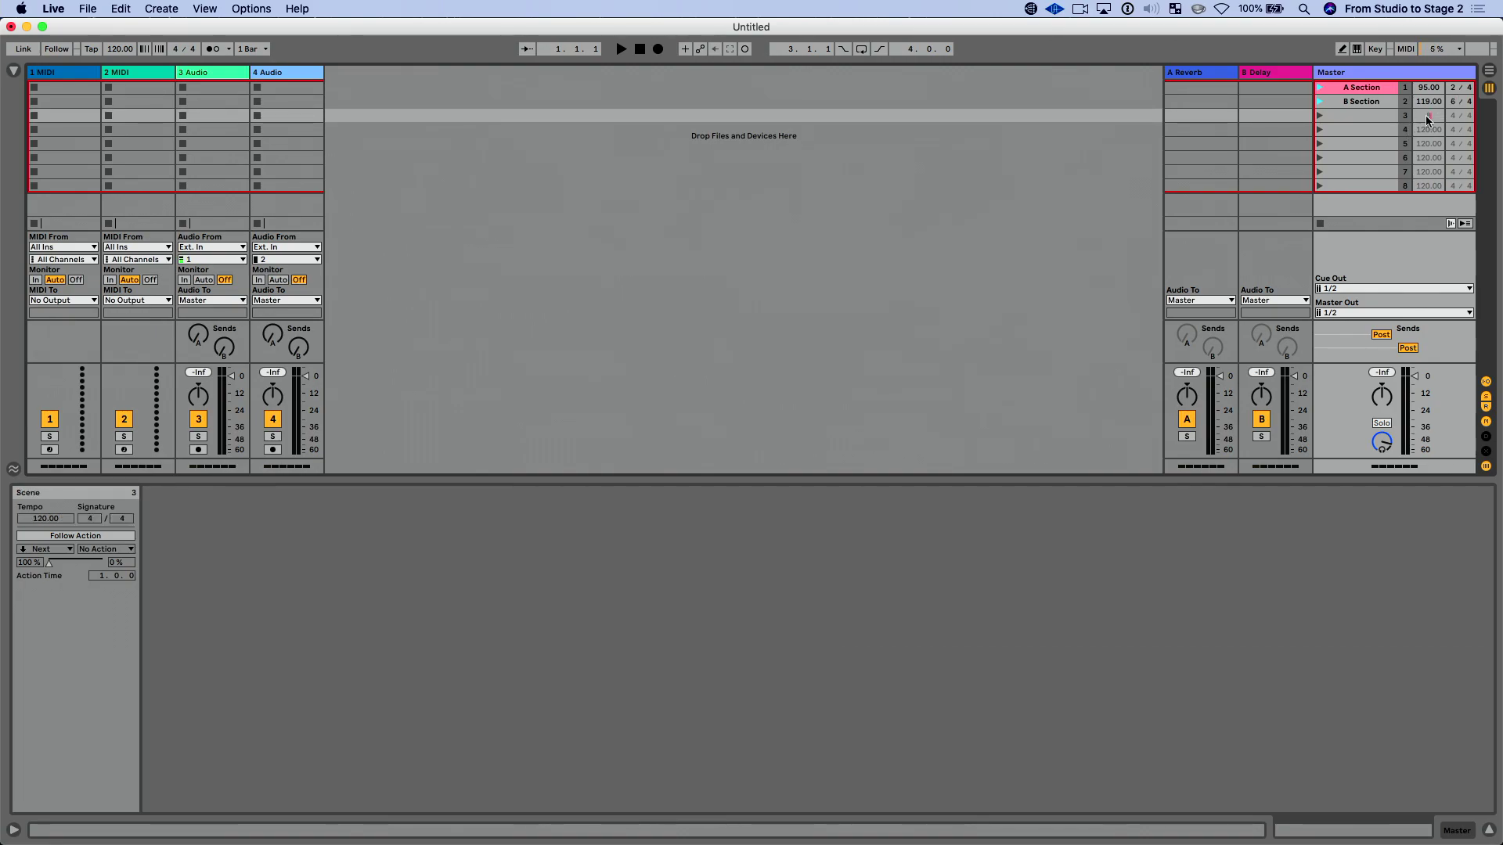
type("85")
key("Return")
mouse_move(1320, 74)
left_mouse_down()
mouse_move(1424, 73)
mouse_move(1355, 72)
left_mouse_up()
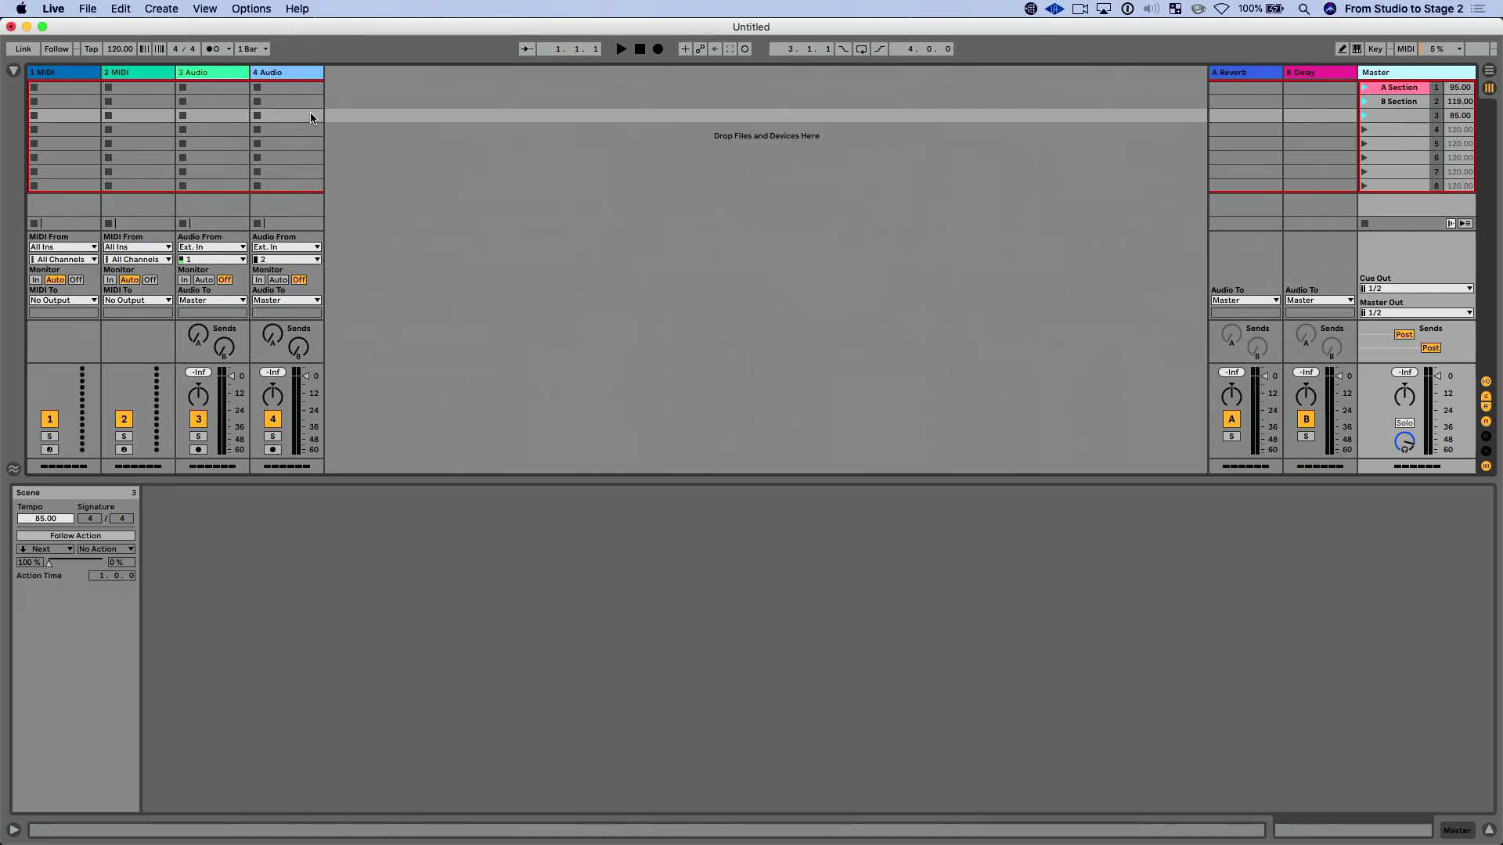
- Create an empty MIDI clip in each of the eight slots of the 2 MIDI track
double_click(160, 88)
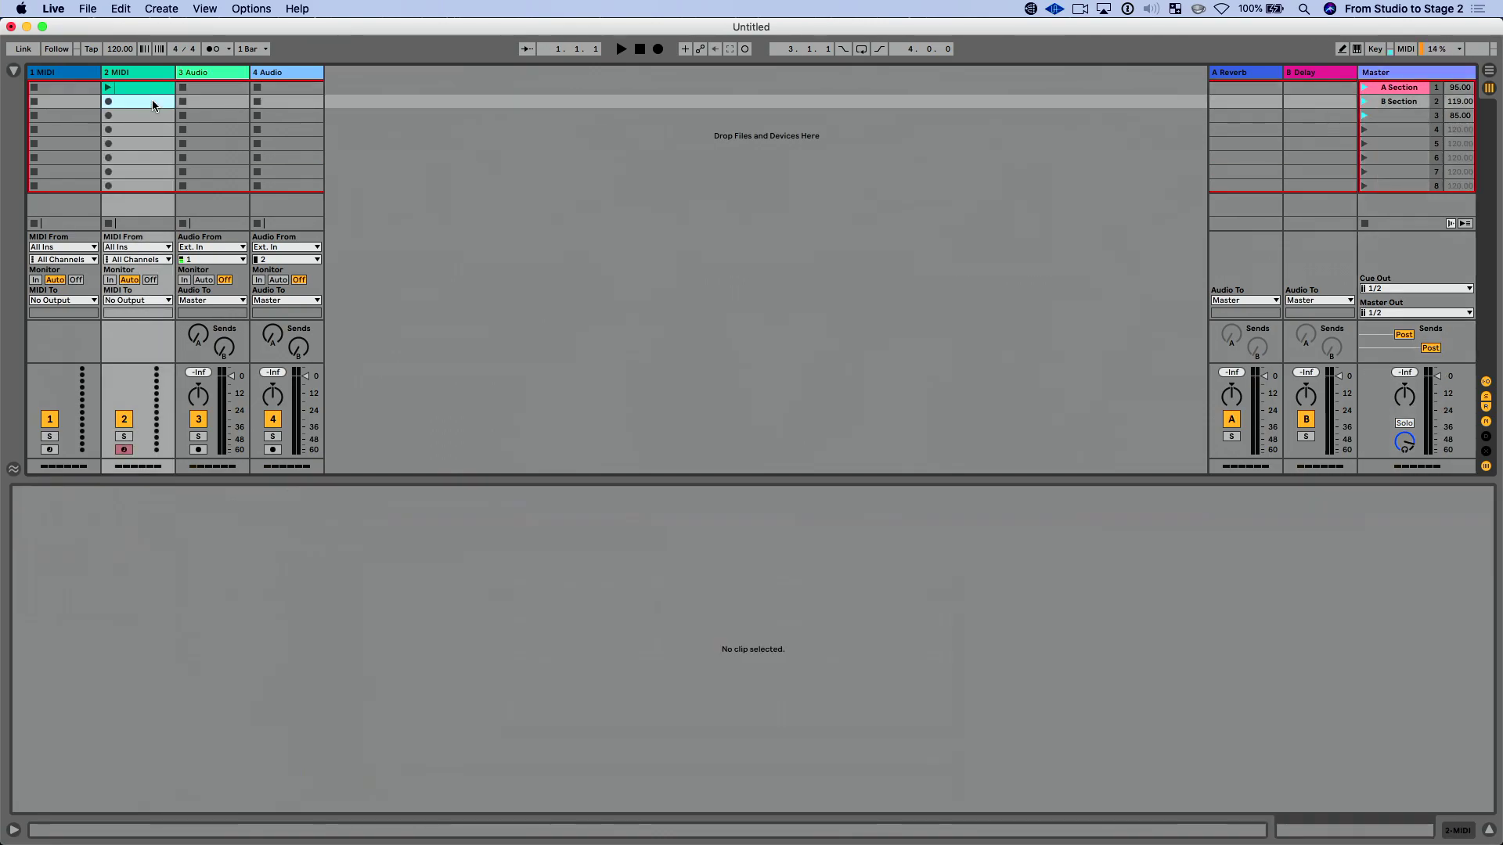
double_click(154, 101)
double_click(151, 116)
double_click(152, 130)
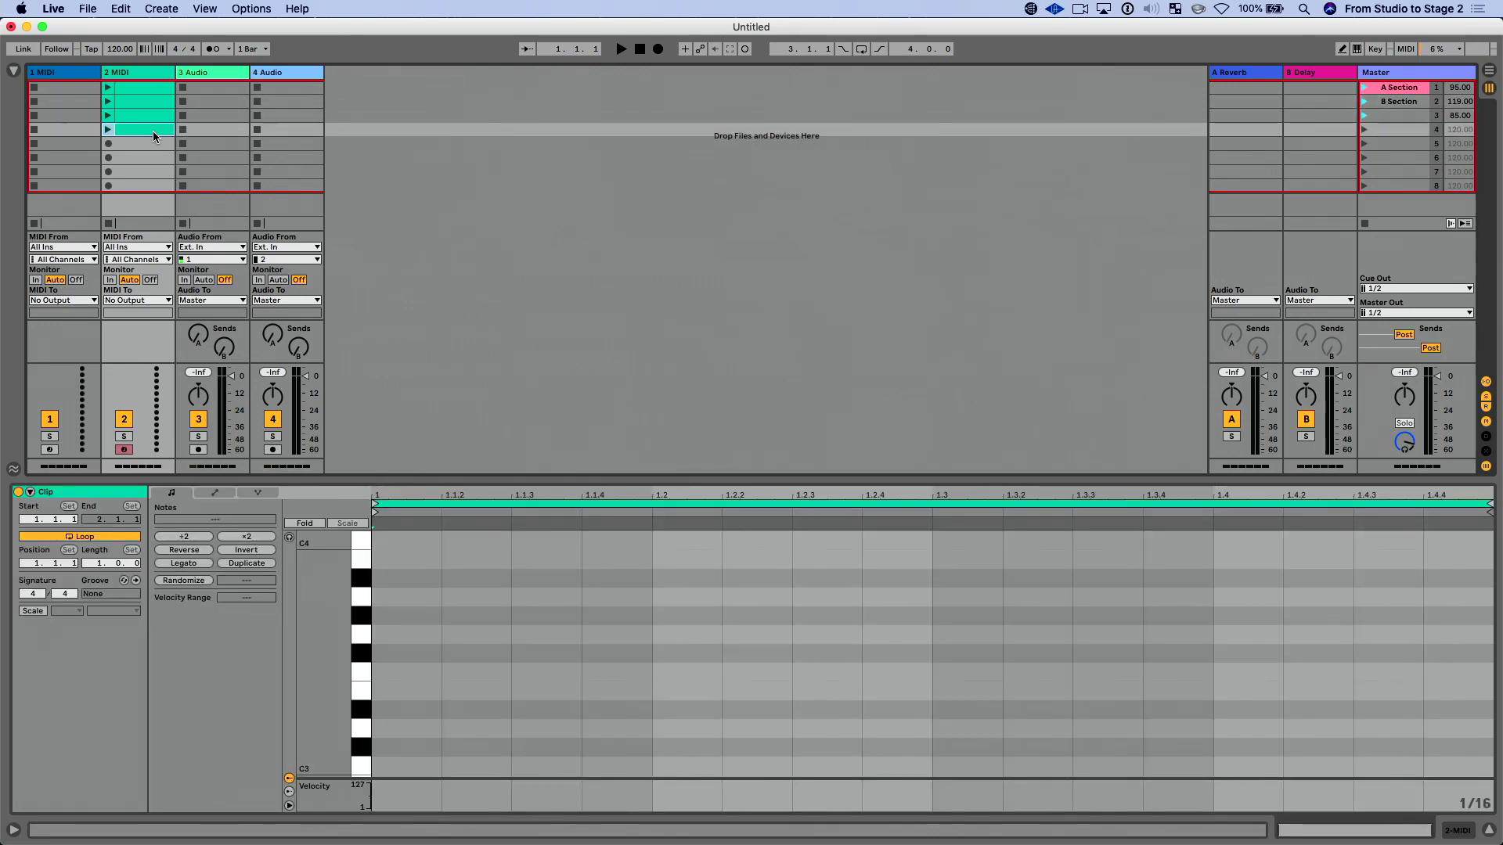
double_click(152, 144)
double_click(152, 159)
double_click(154, 171)
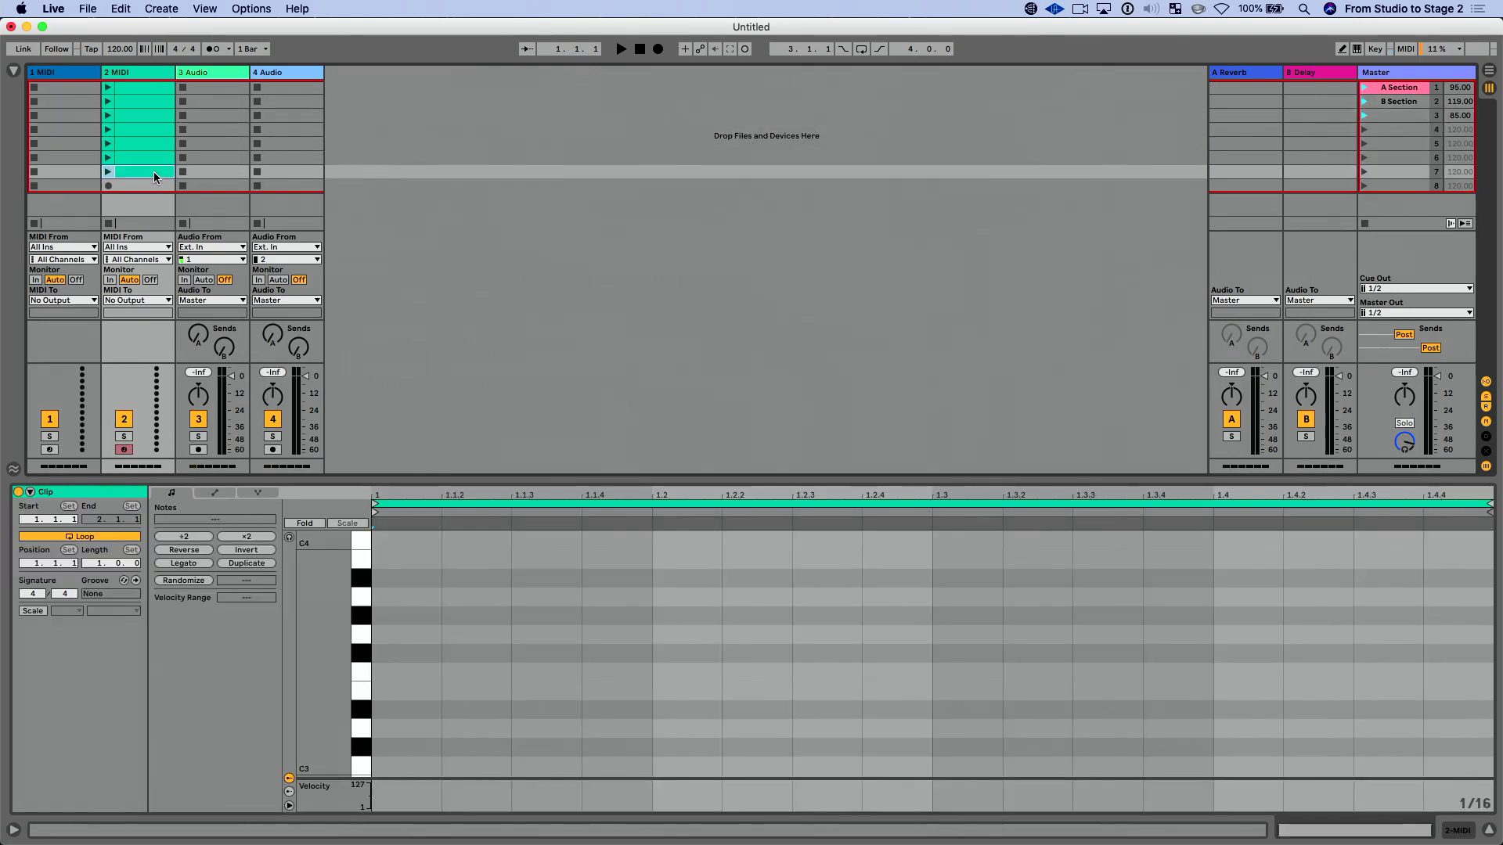
left_click(155, 186)
double_click(156, 188)
- Select all eight clips on the 2 MIDI track, rename them "Song" together, and deselect them
left_click(146, 89)
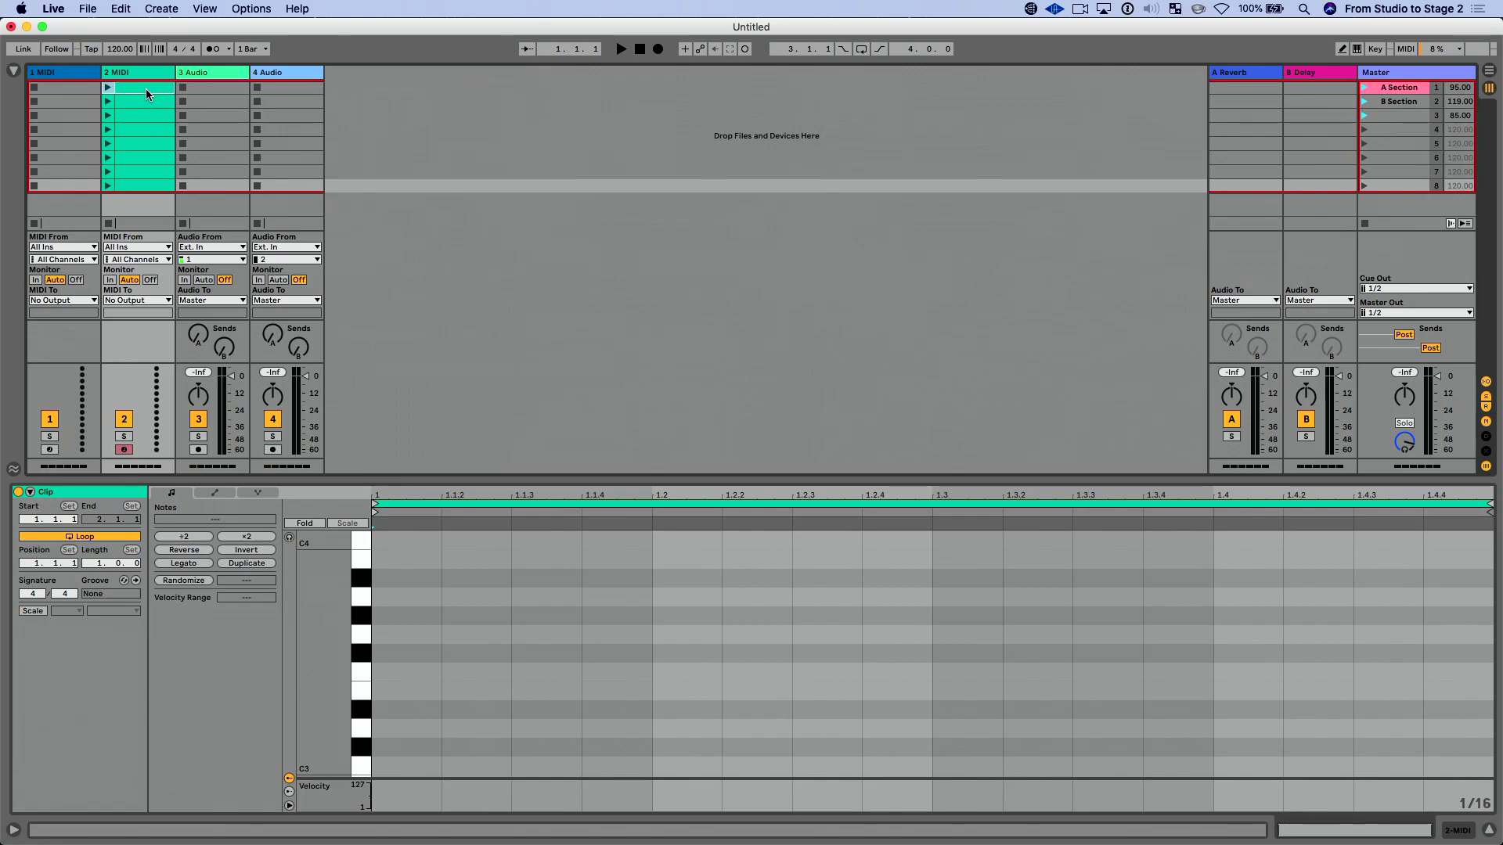
left_click(149, 187, "shift")
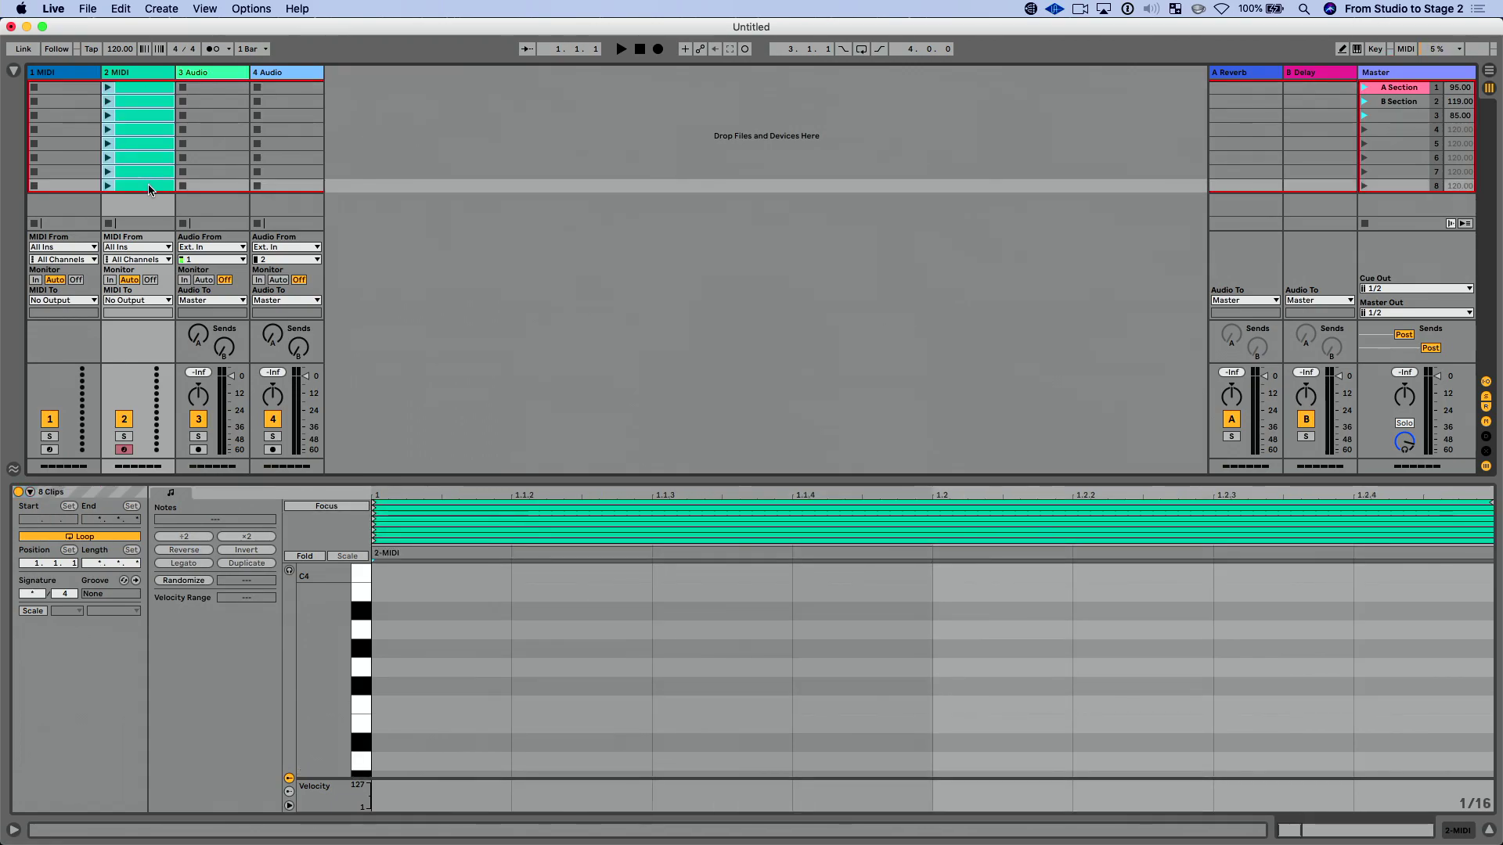
type("S")
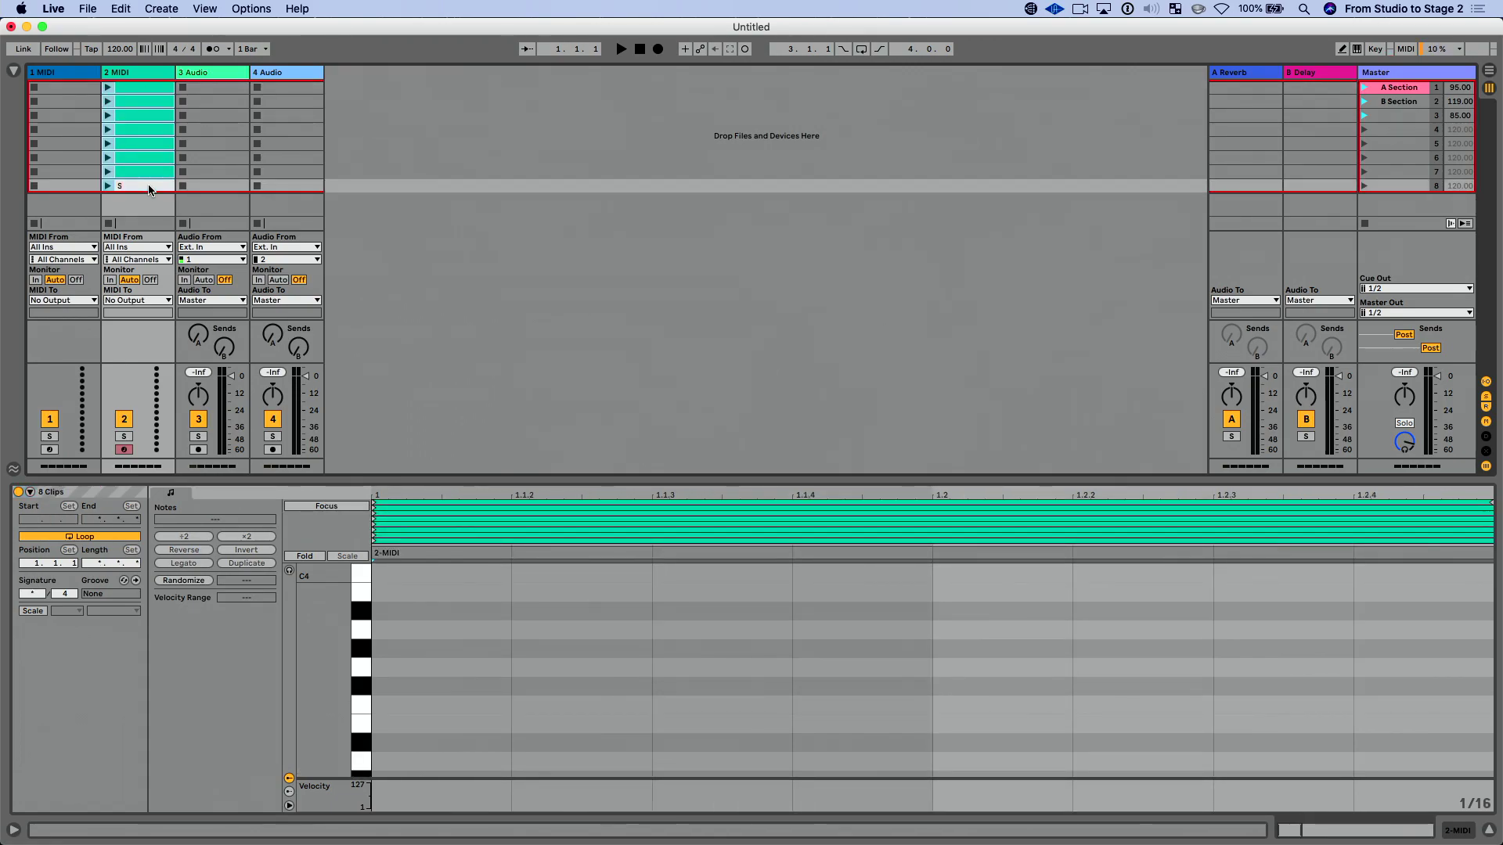
type("ong")
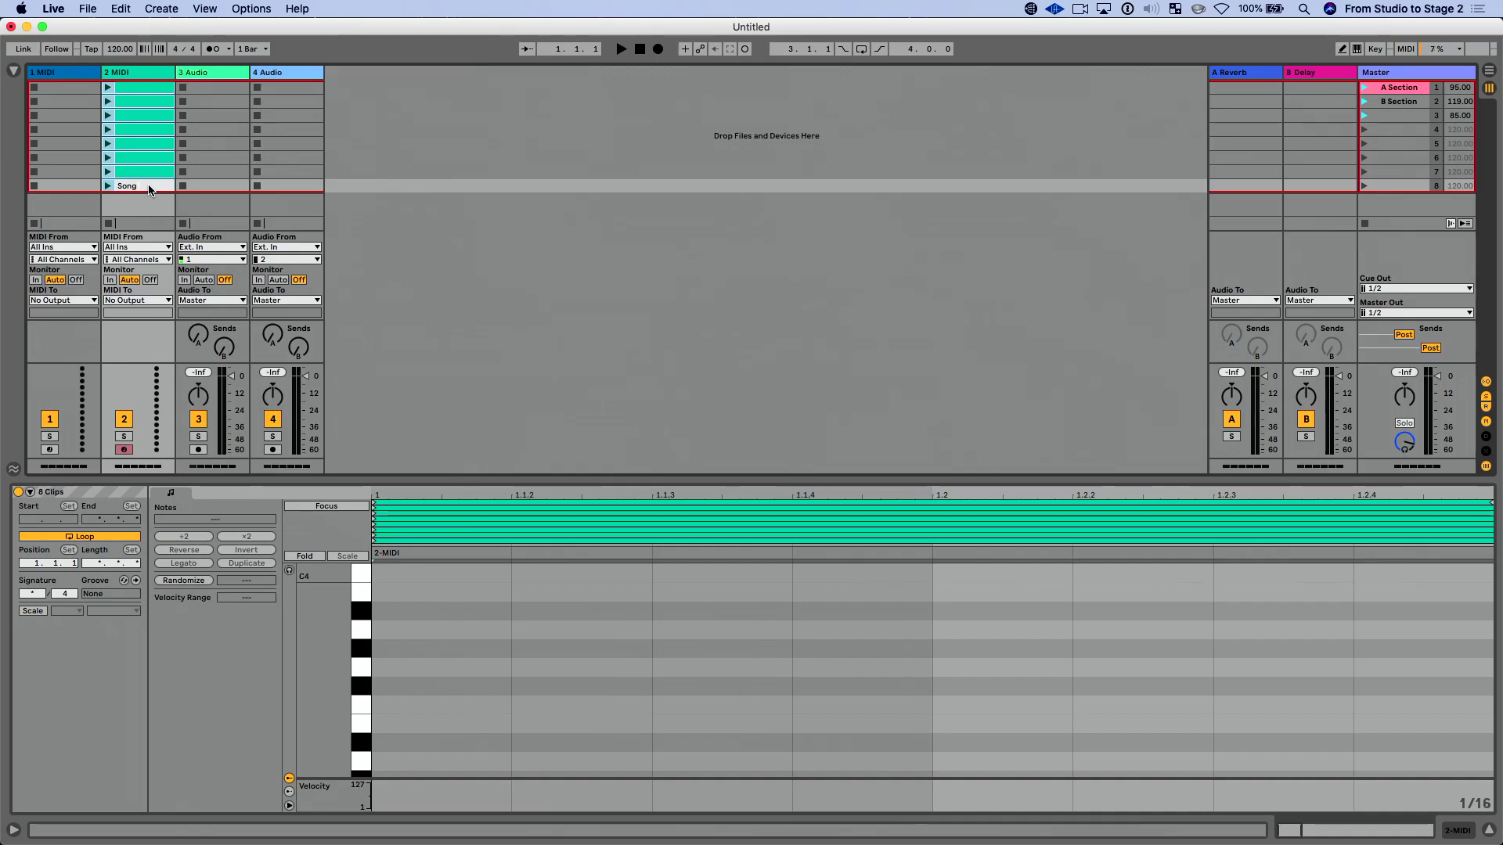
key("Return")
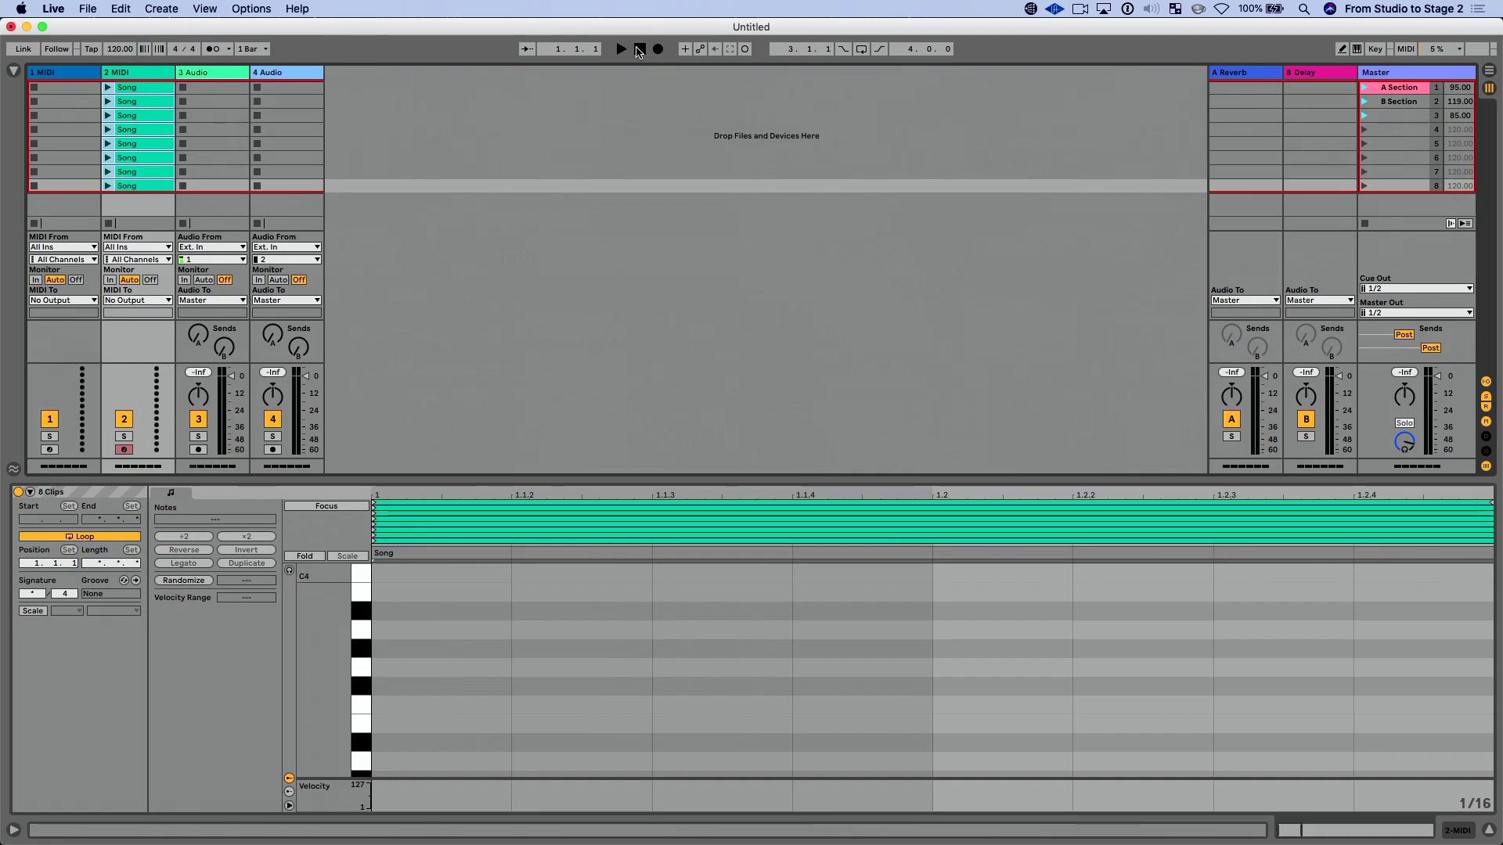
left_click(470, 118)
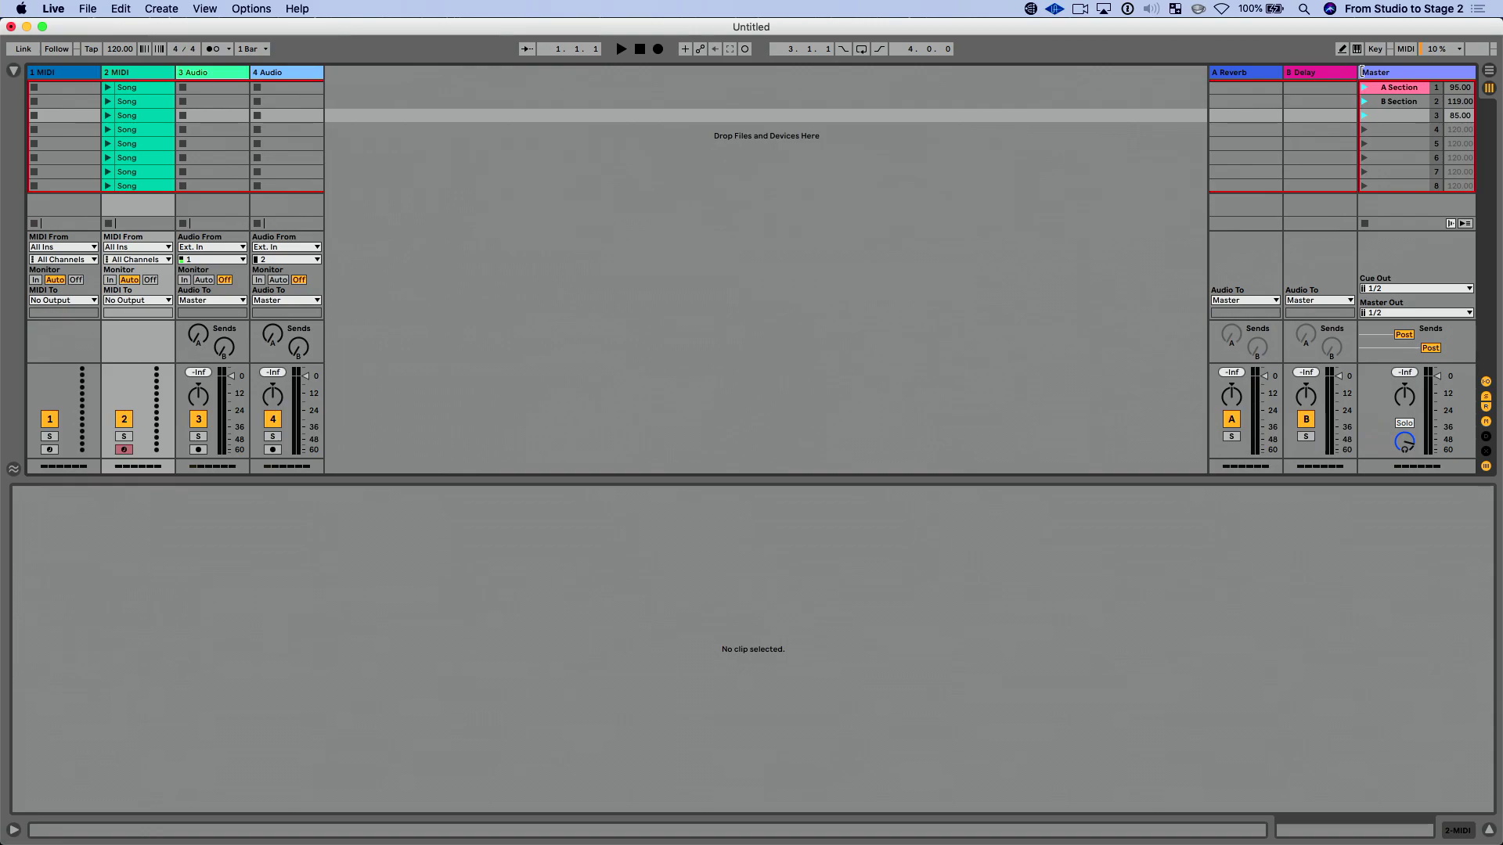
- Widen the Master track and set the tempos of scenes 4 and 5 to 123 and 112 BPM
left_click_drag(1362, 74, 1303, 74)
left_click(1429, 127)
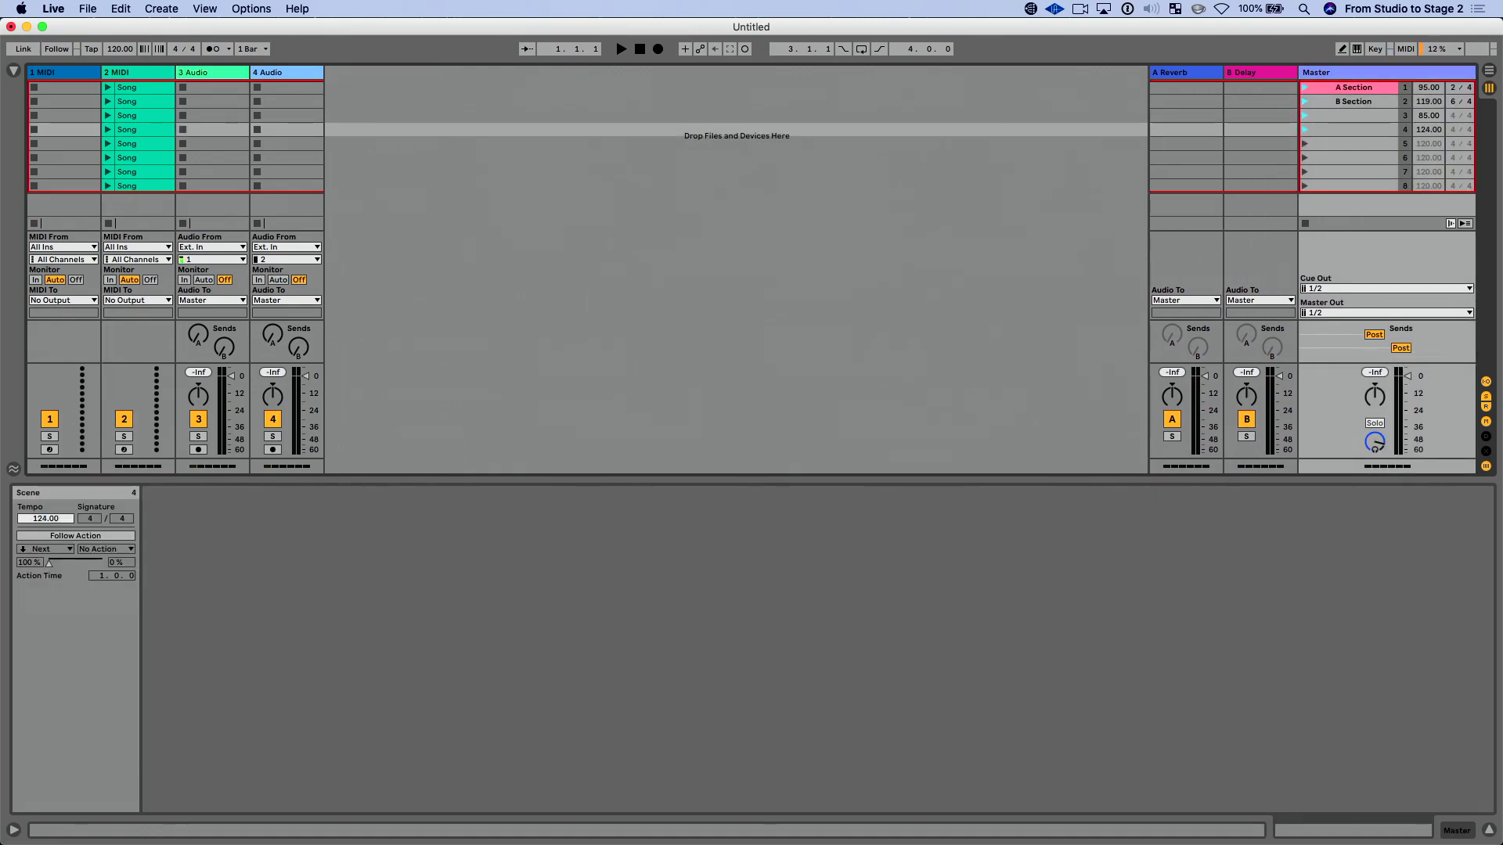
type("123")
key("Tab")
type("112")
key("Return")
key("Tab")
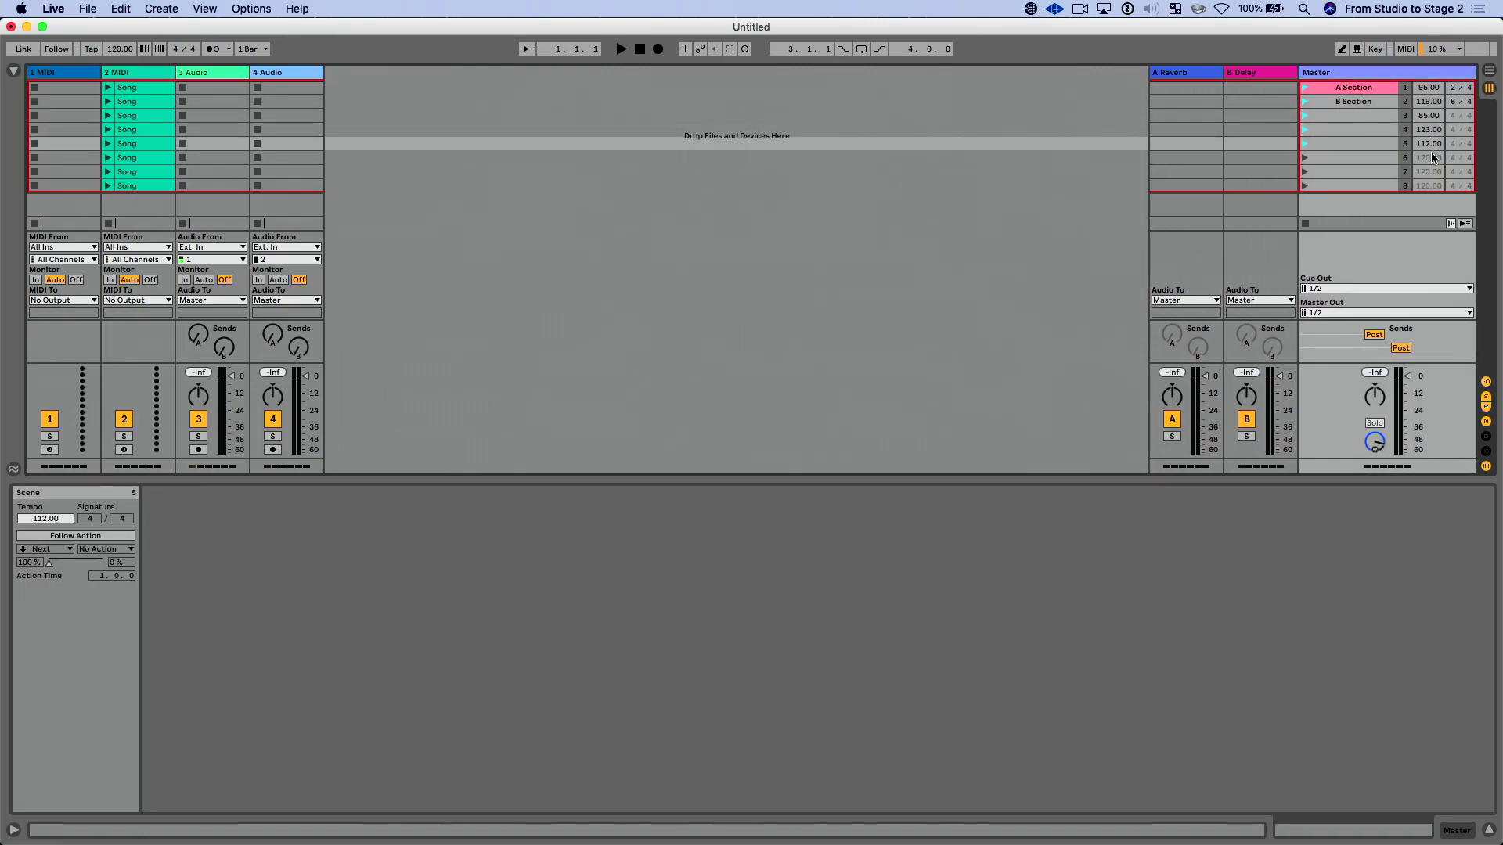
- Set the tempos of scenes 6, 7 and 8 to 133, 108 and 141 BPM
type("133")
key("Tab")
type("108")
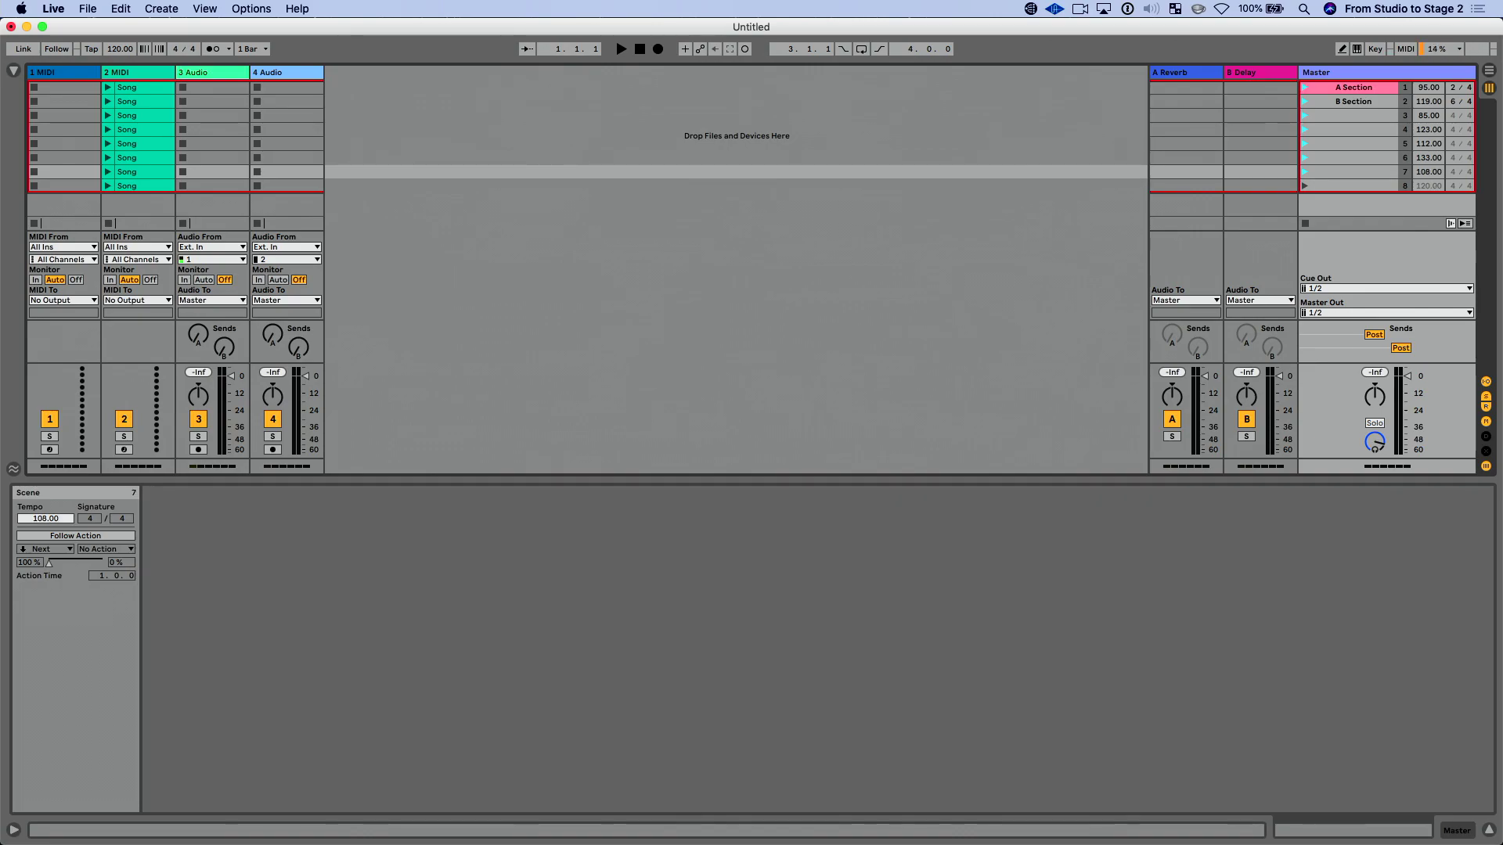
key("Tab")
type("139")
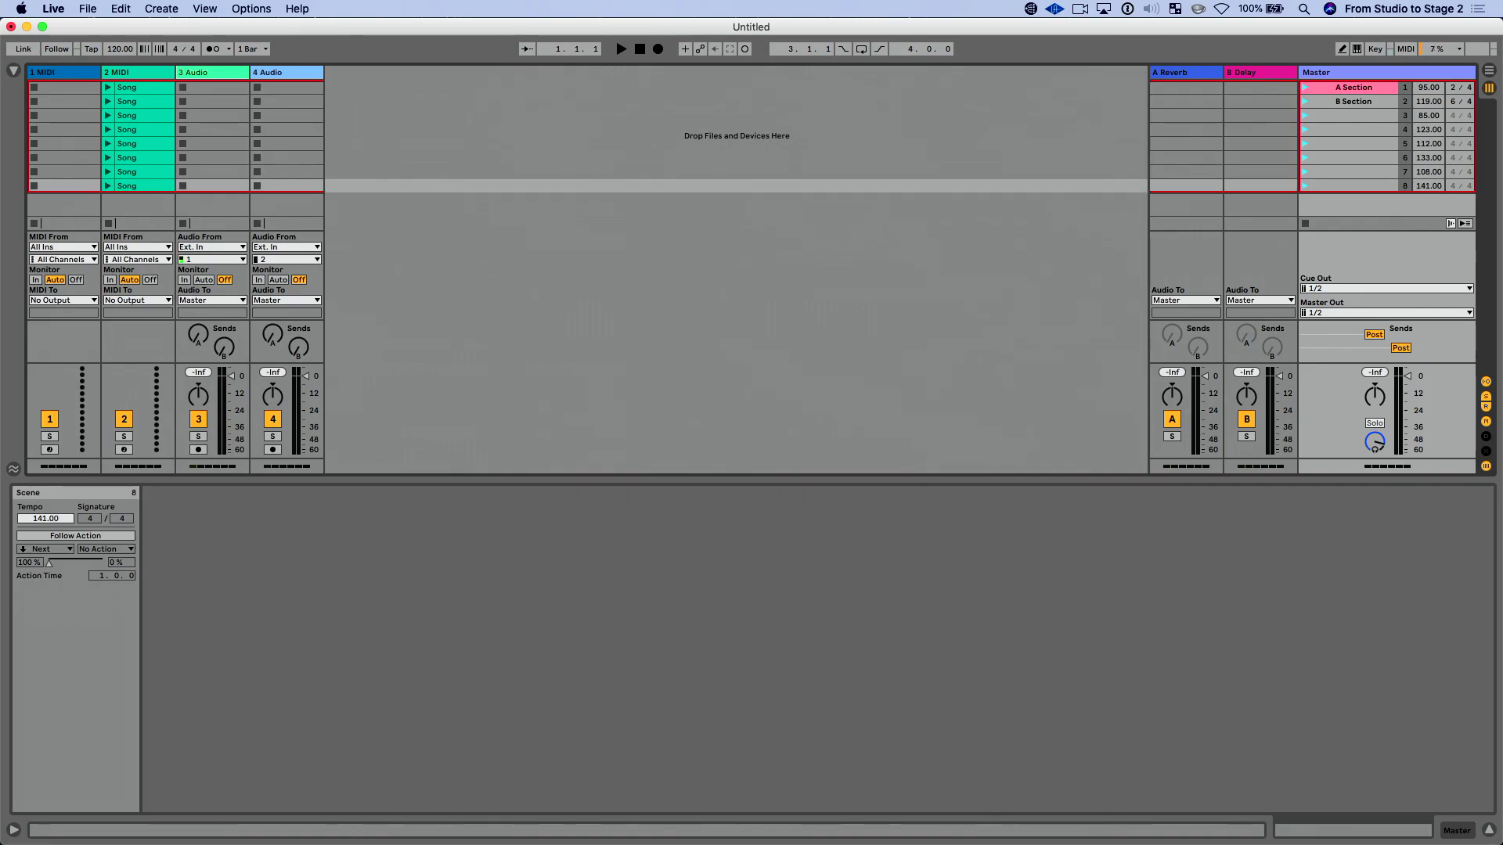
type("141")
key("Return")
- Select all eight scenes and enable Follow Action on them, keeping Next as the action
left_click(1325, 86)
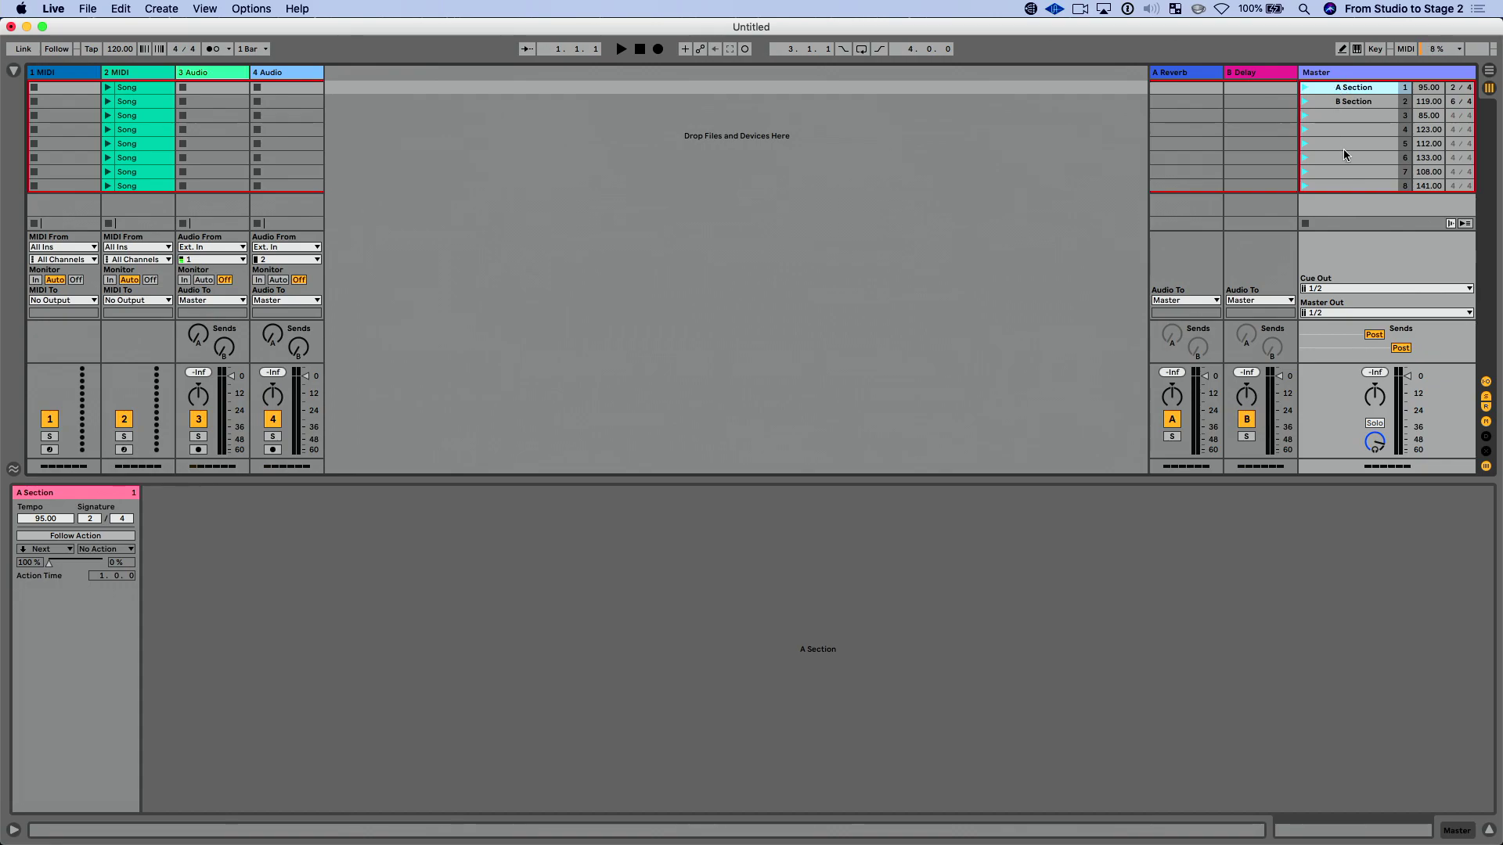
left_click(1344, 185, "shift")
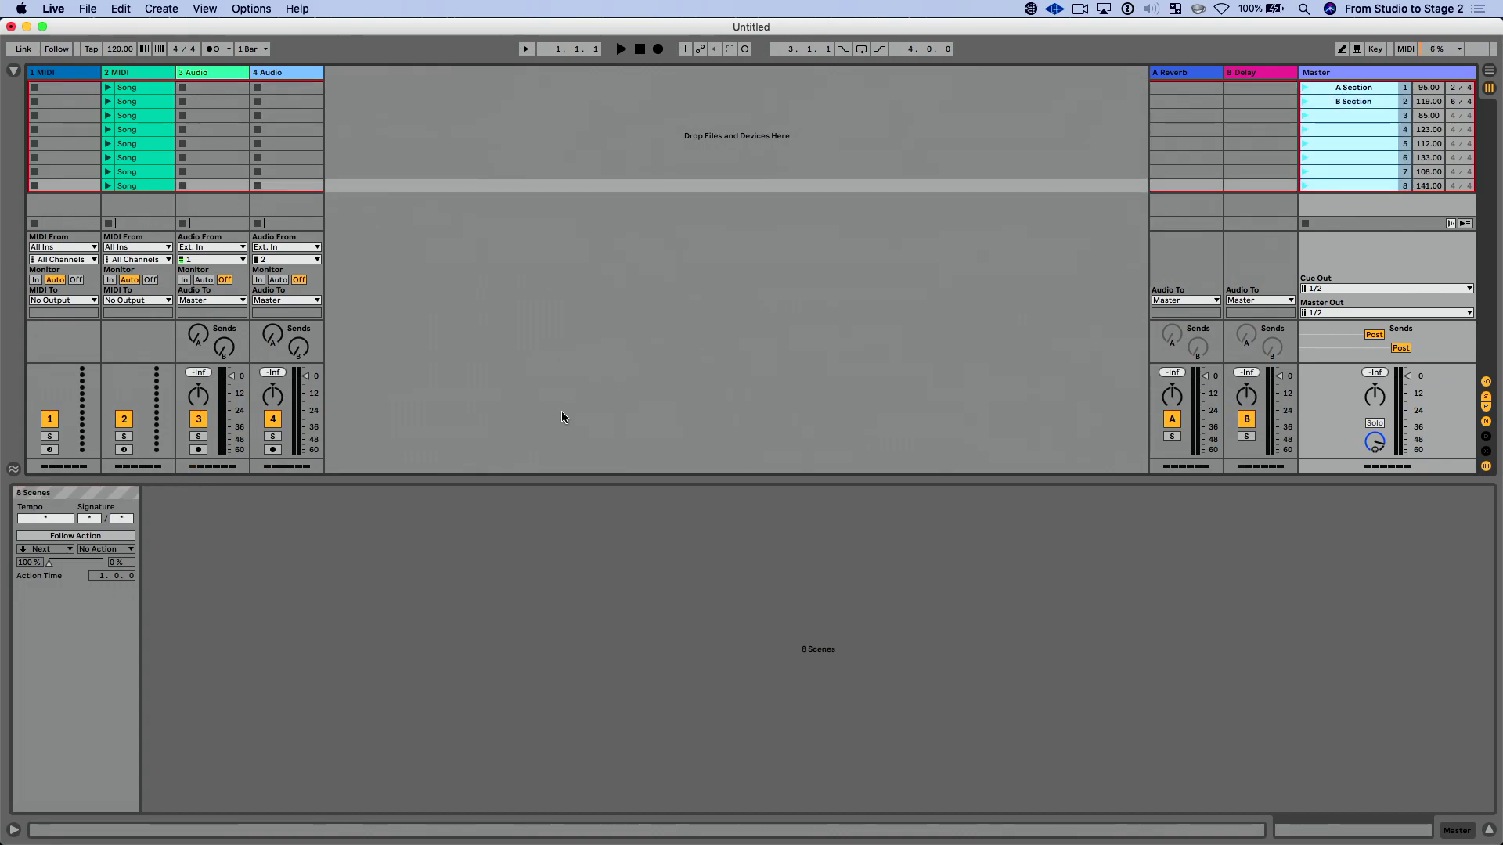
left_click(80, 537)
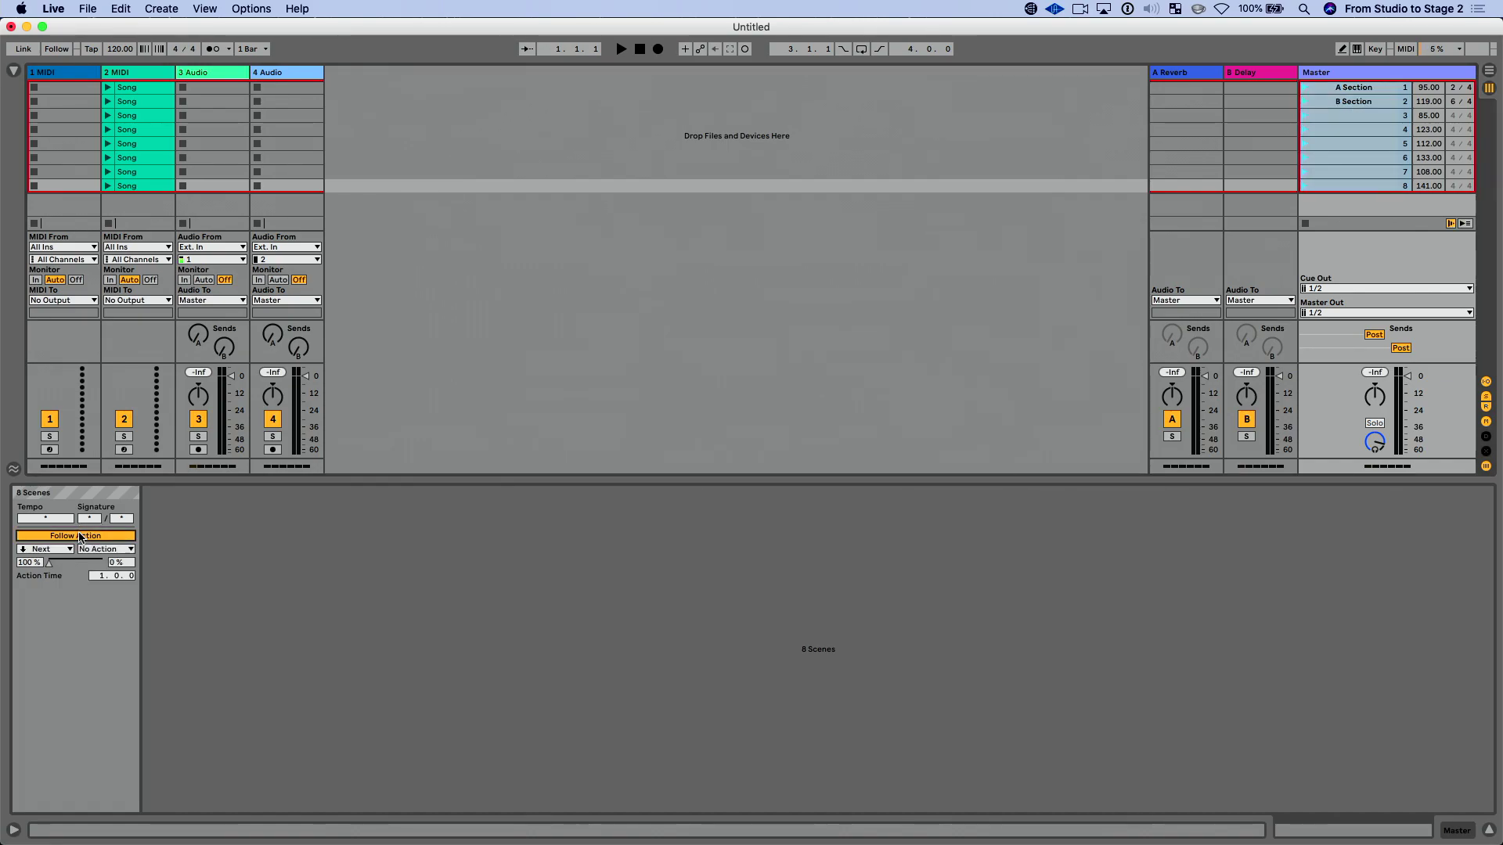
left_click(62, 549)
left_click(63, 550)
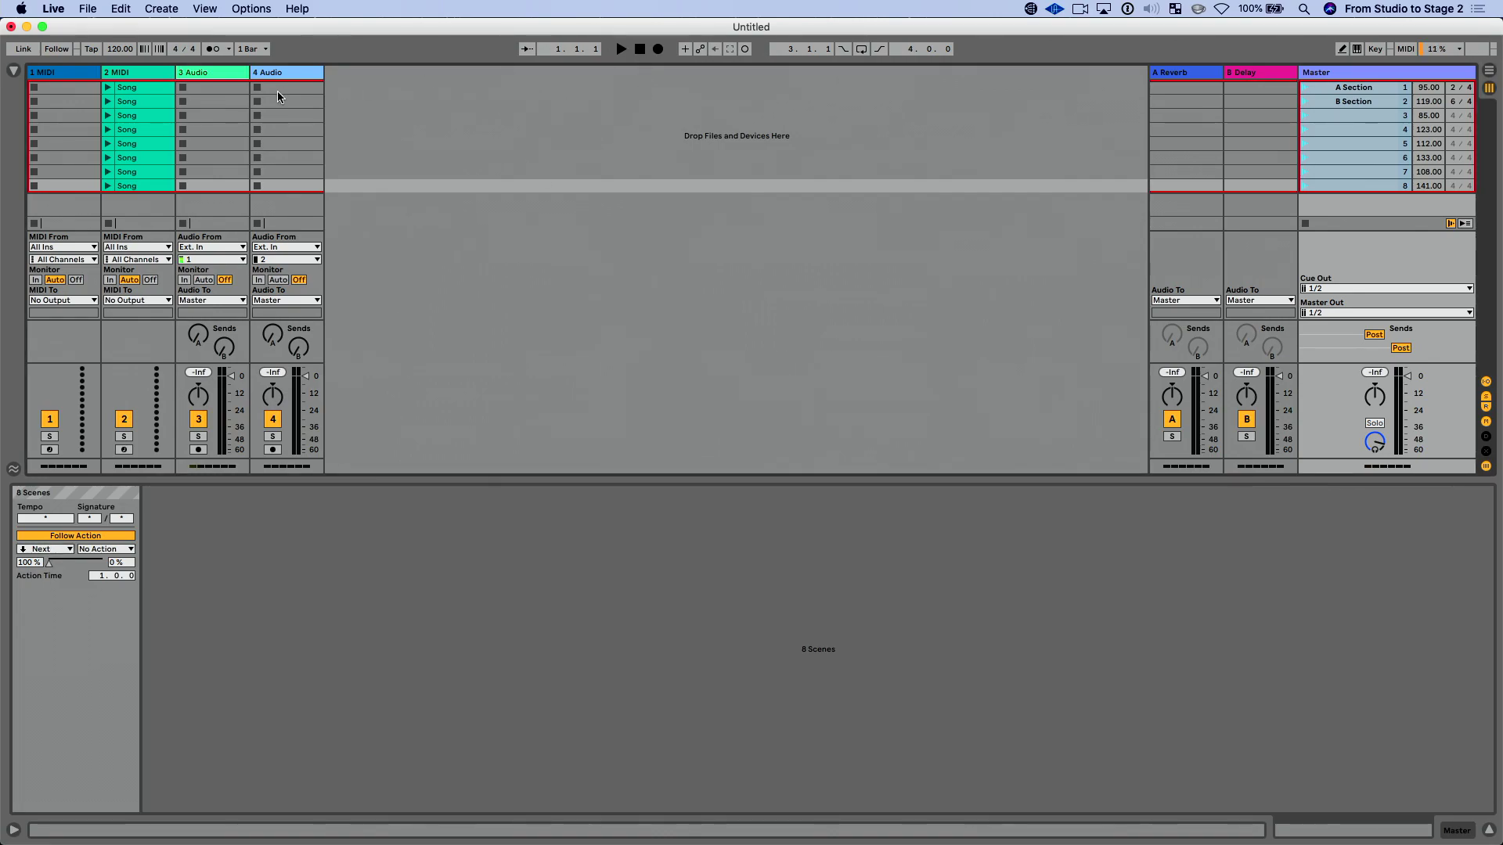
- Turn on the metronome and launch the A Section scene to play its follow actions, stopping playback when done
left_click(221, 49)
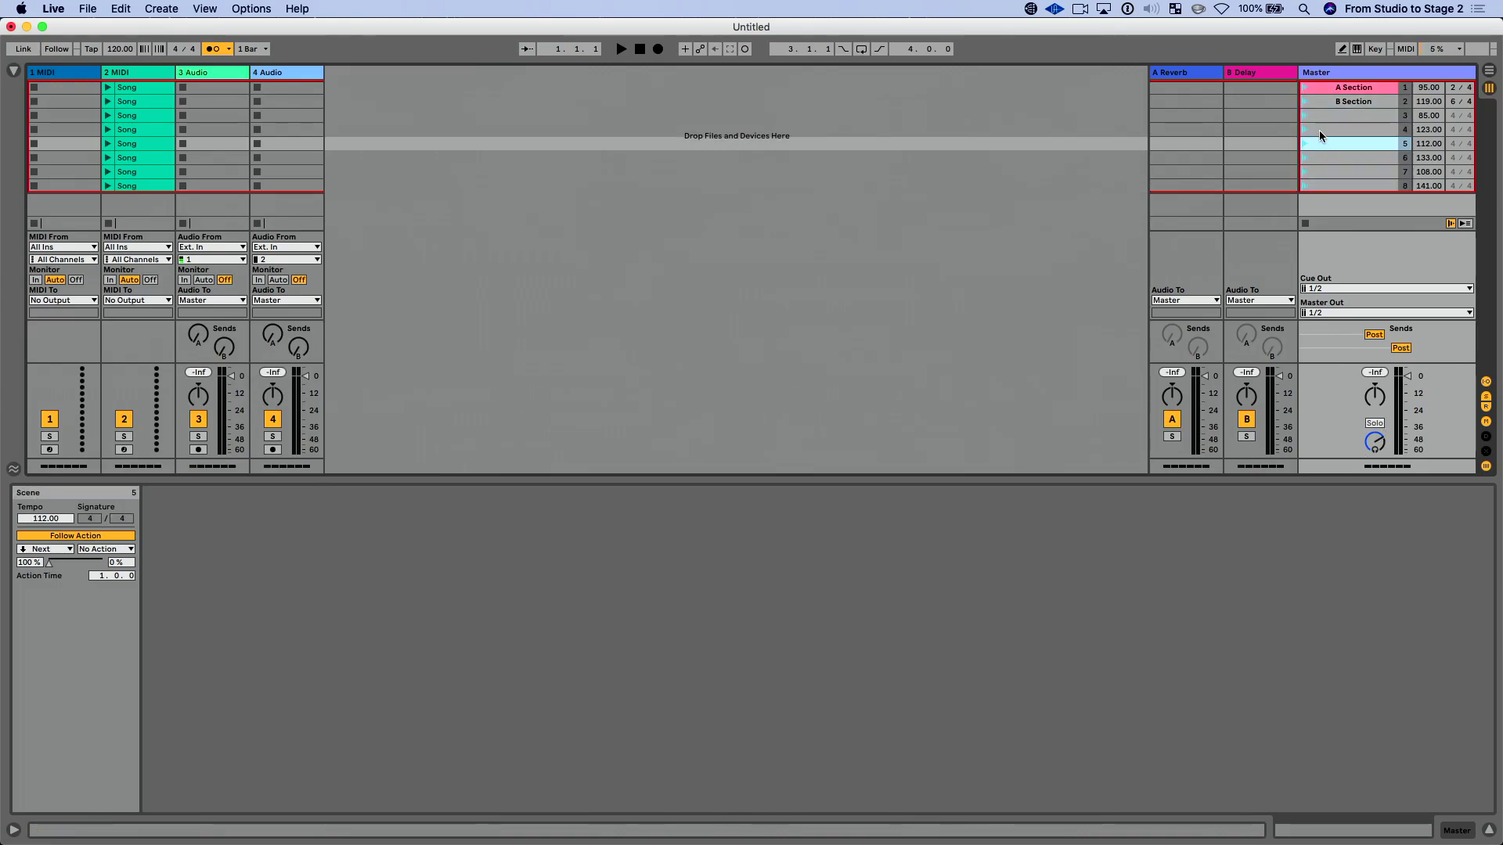
left_click(1325, 91)
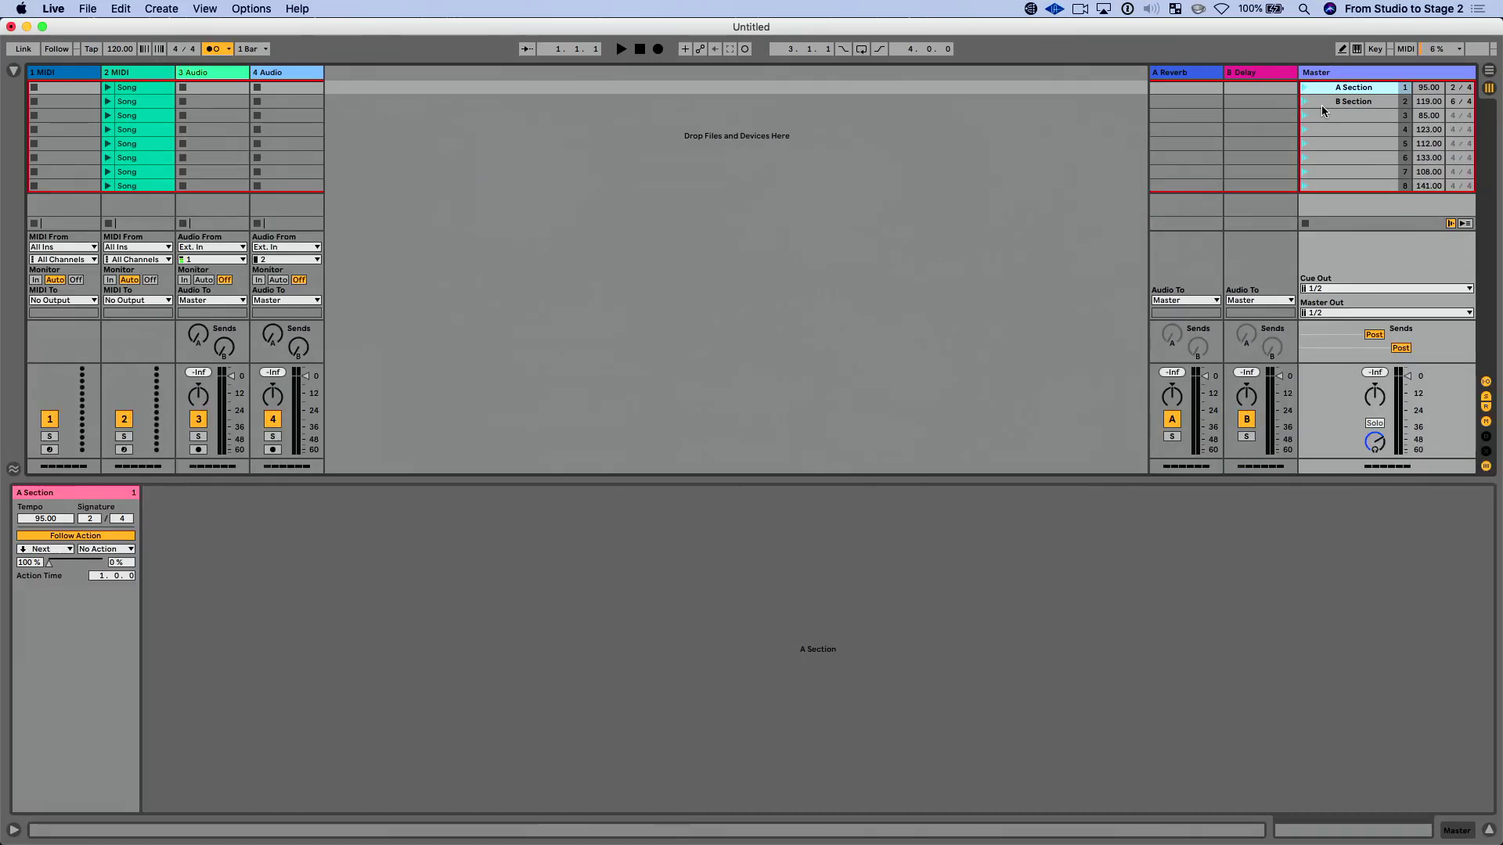
left_click(1340, 124)
left_click(1326, 87)
left_click(1306, 89)
key("space")
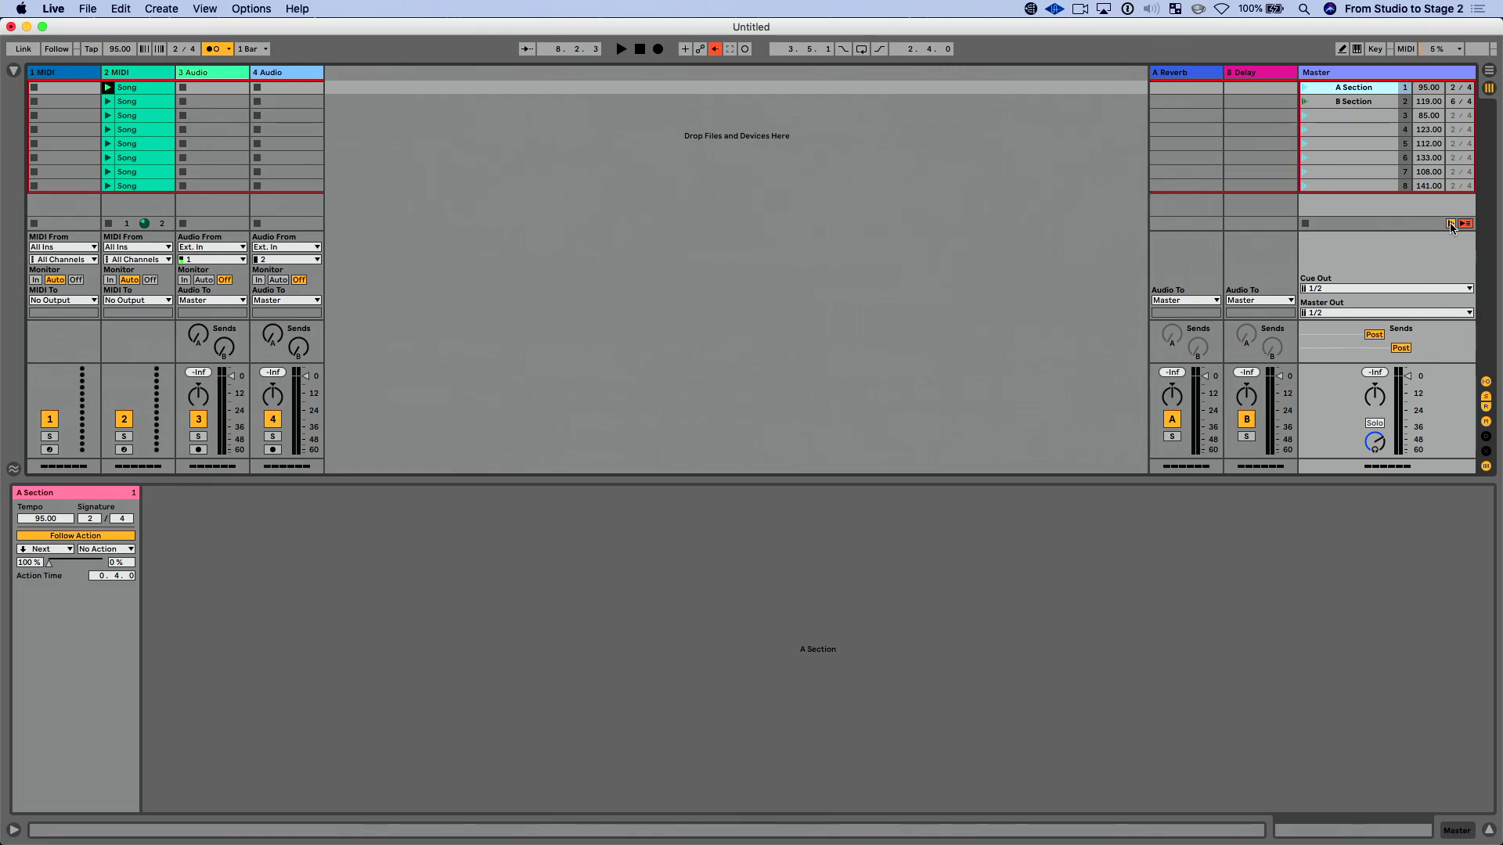
- Play on from the B Section scene, switching global follow actions off during playback and back on after stopping
left_click(1304, 101)
left_click(1449, 225)
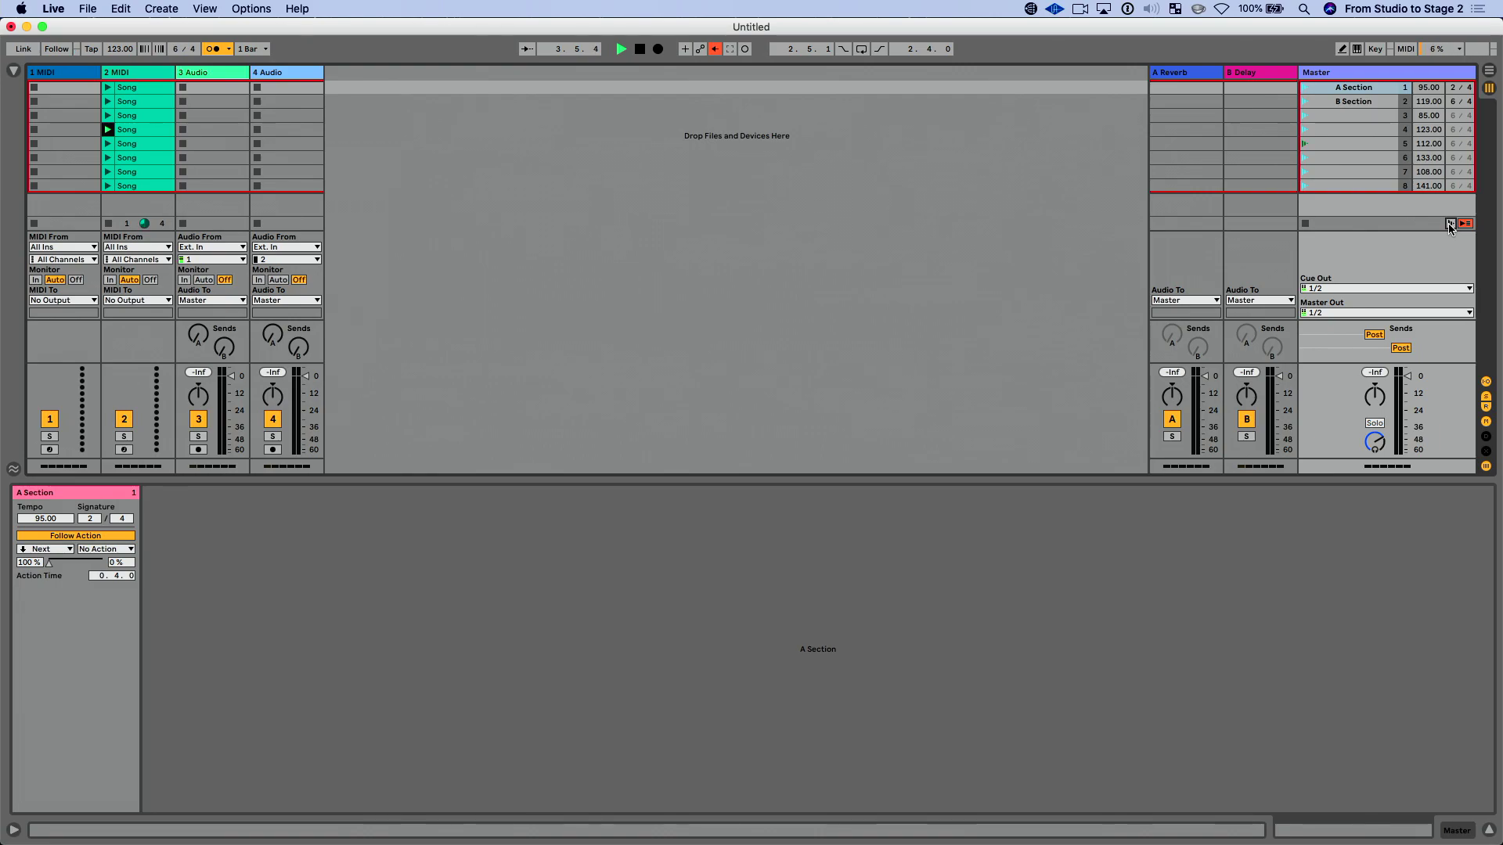
left_click(1341, 152)
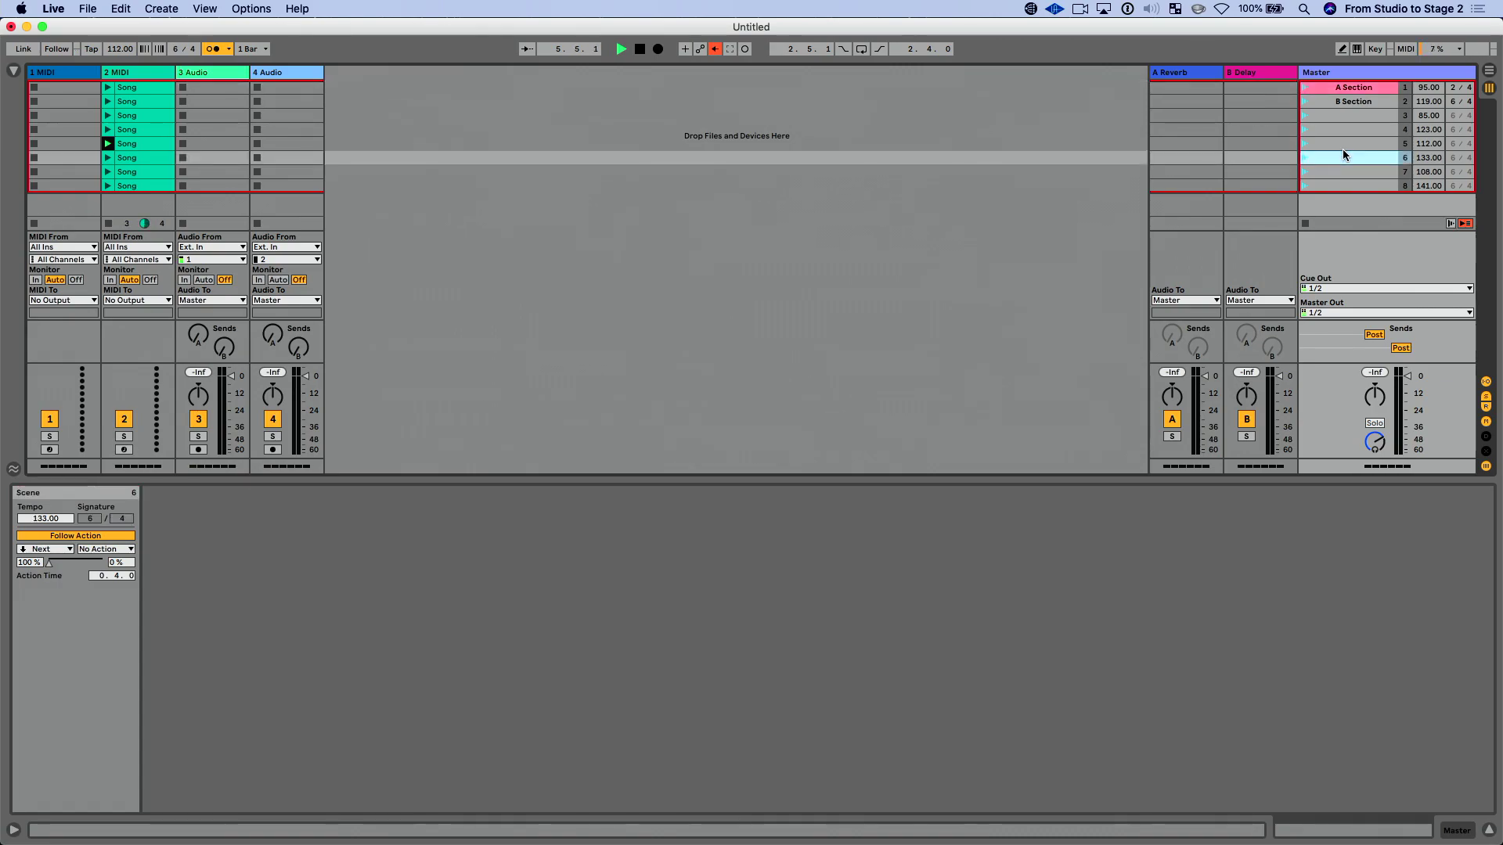
left_click(1344, 143)
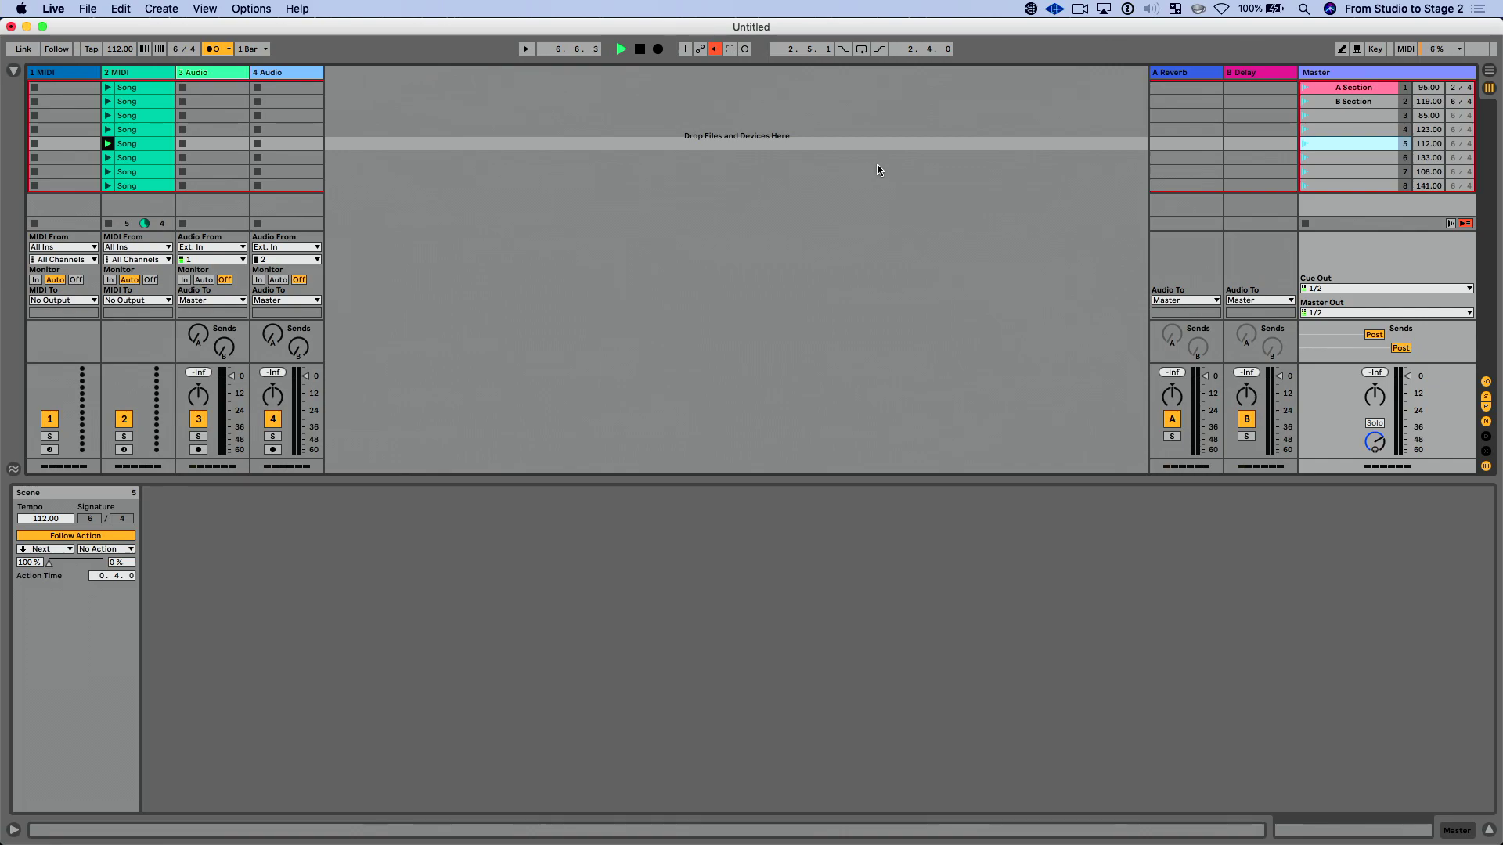
key("space")
left_click(1451, 224)
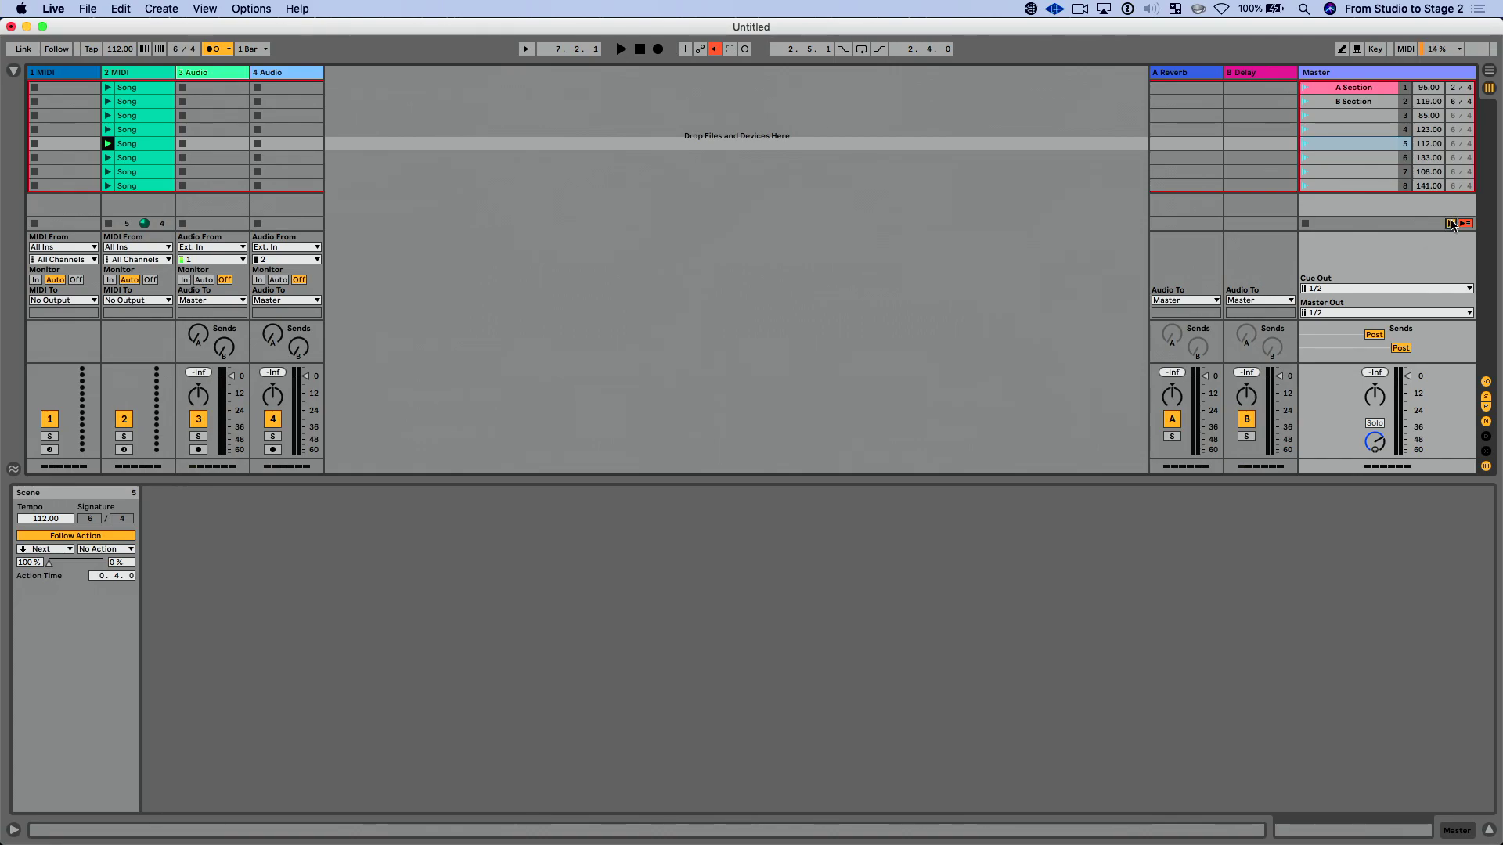
- Select all eight scenes and set their follow action time to 2.0.0
left_click(1328, 88)
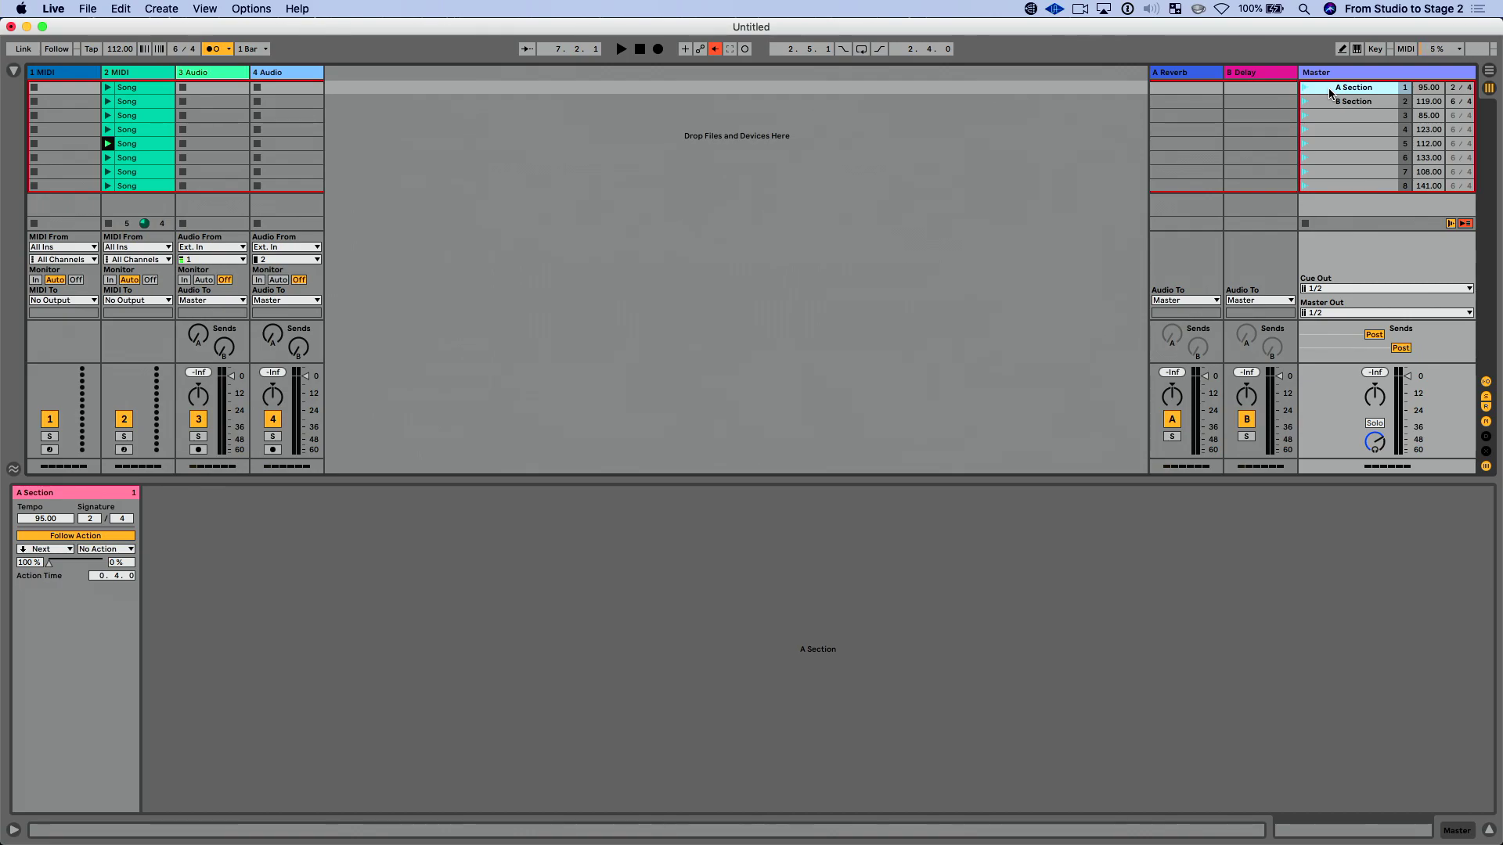
left_click(1336, 186, "shift")
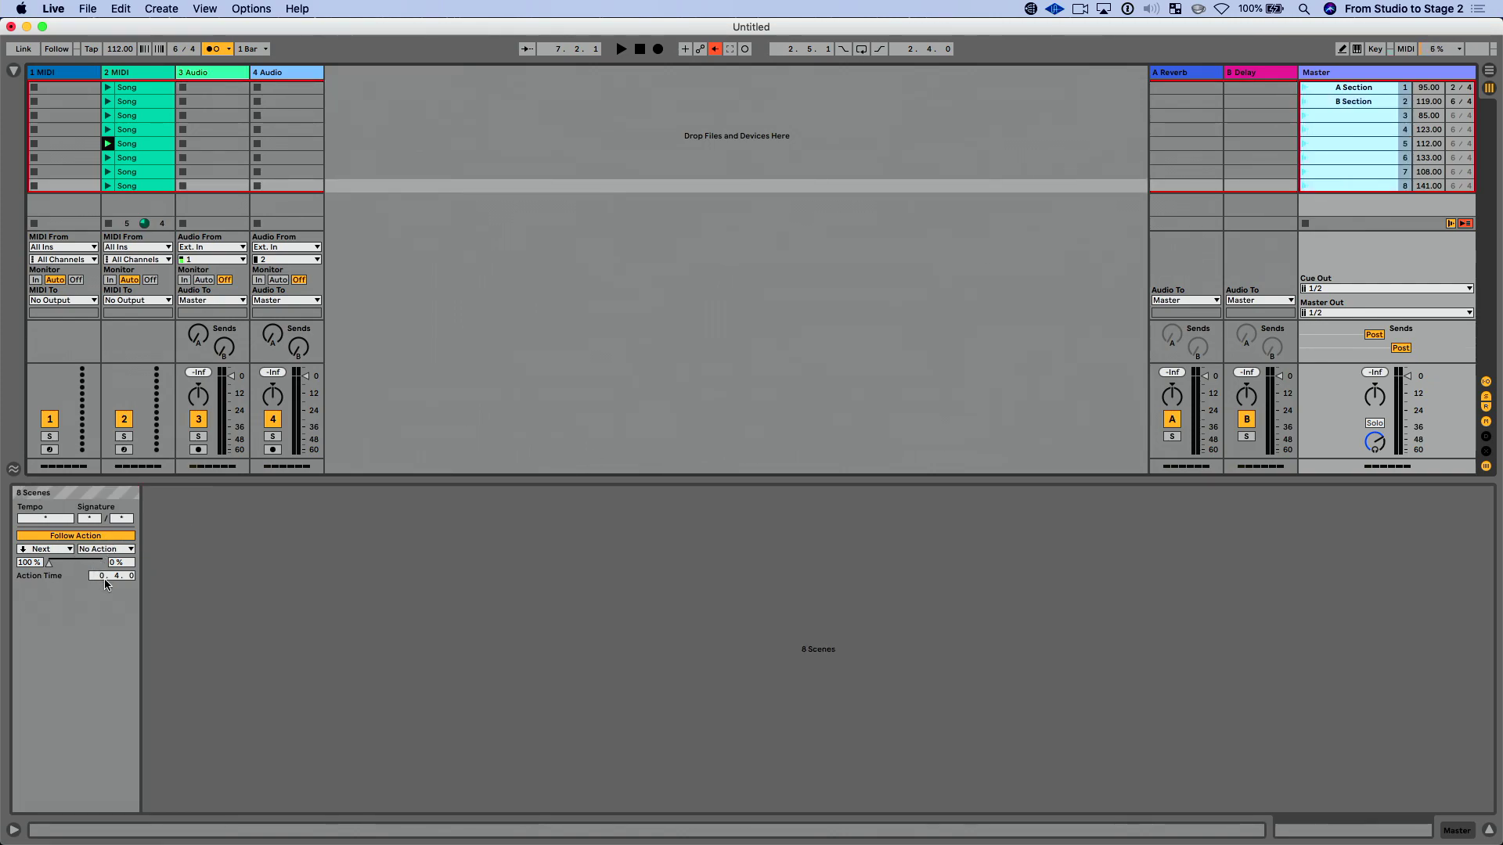
left_click(103, 578)
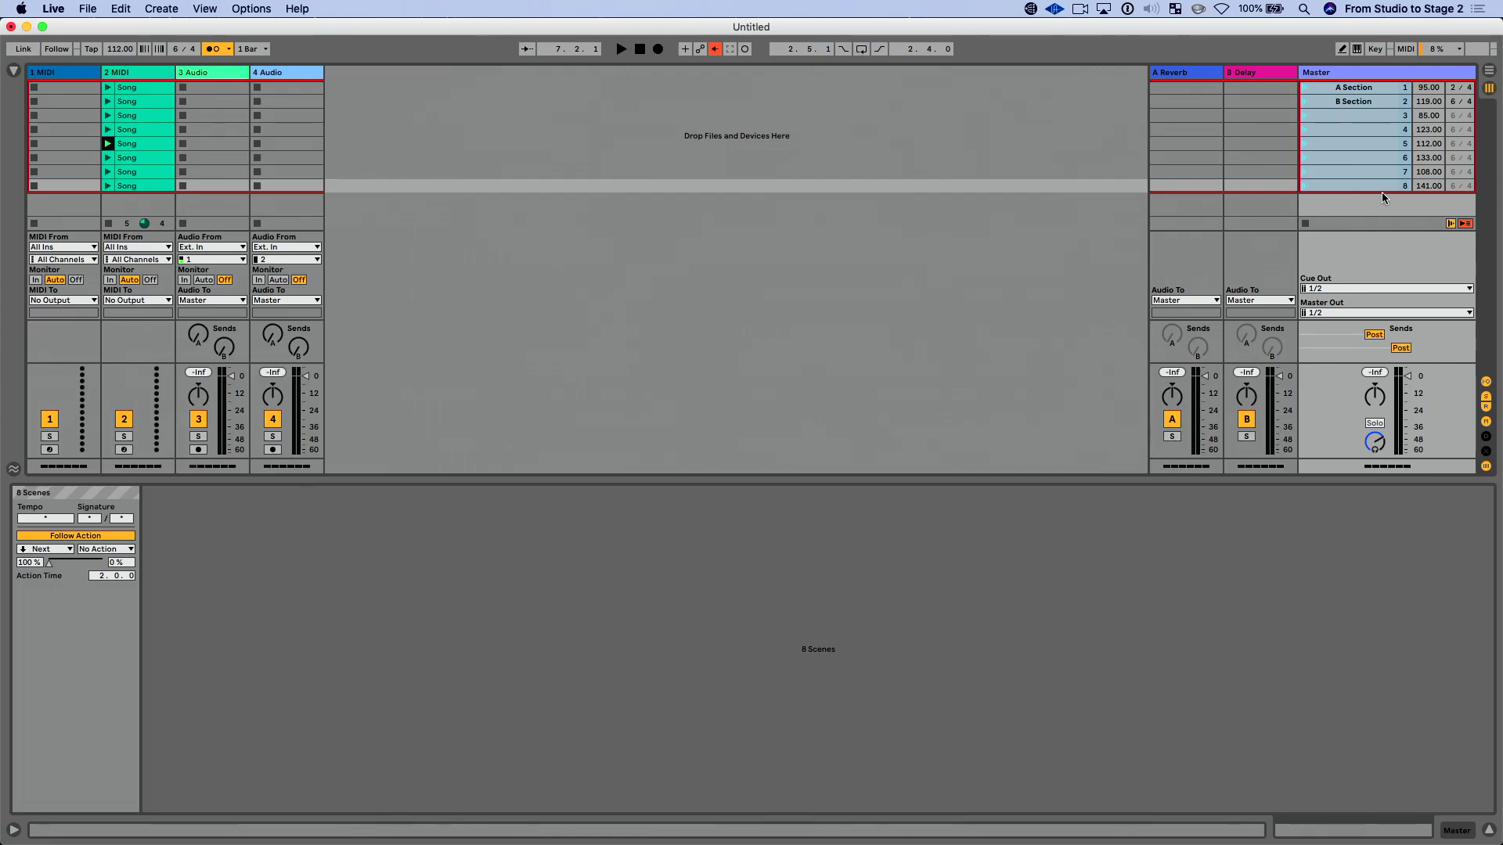
- Launch the A Section scene, cancel a scene launch from scene 4 during playback, and stop playback with B Section selected
left_click(1366, 90)
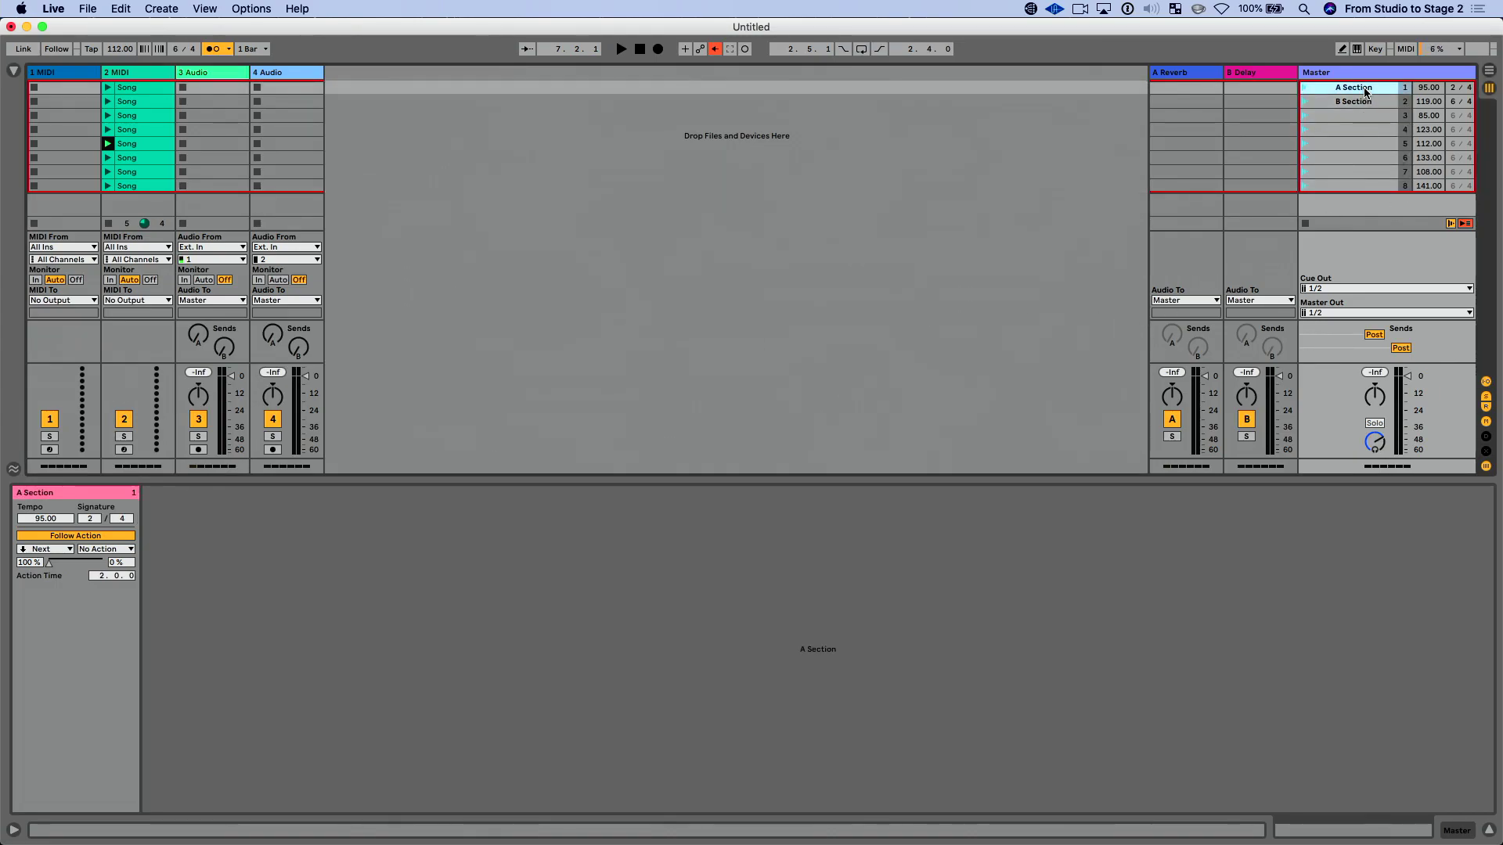
left_click(1304, 89)
right_click(1343, 129)
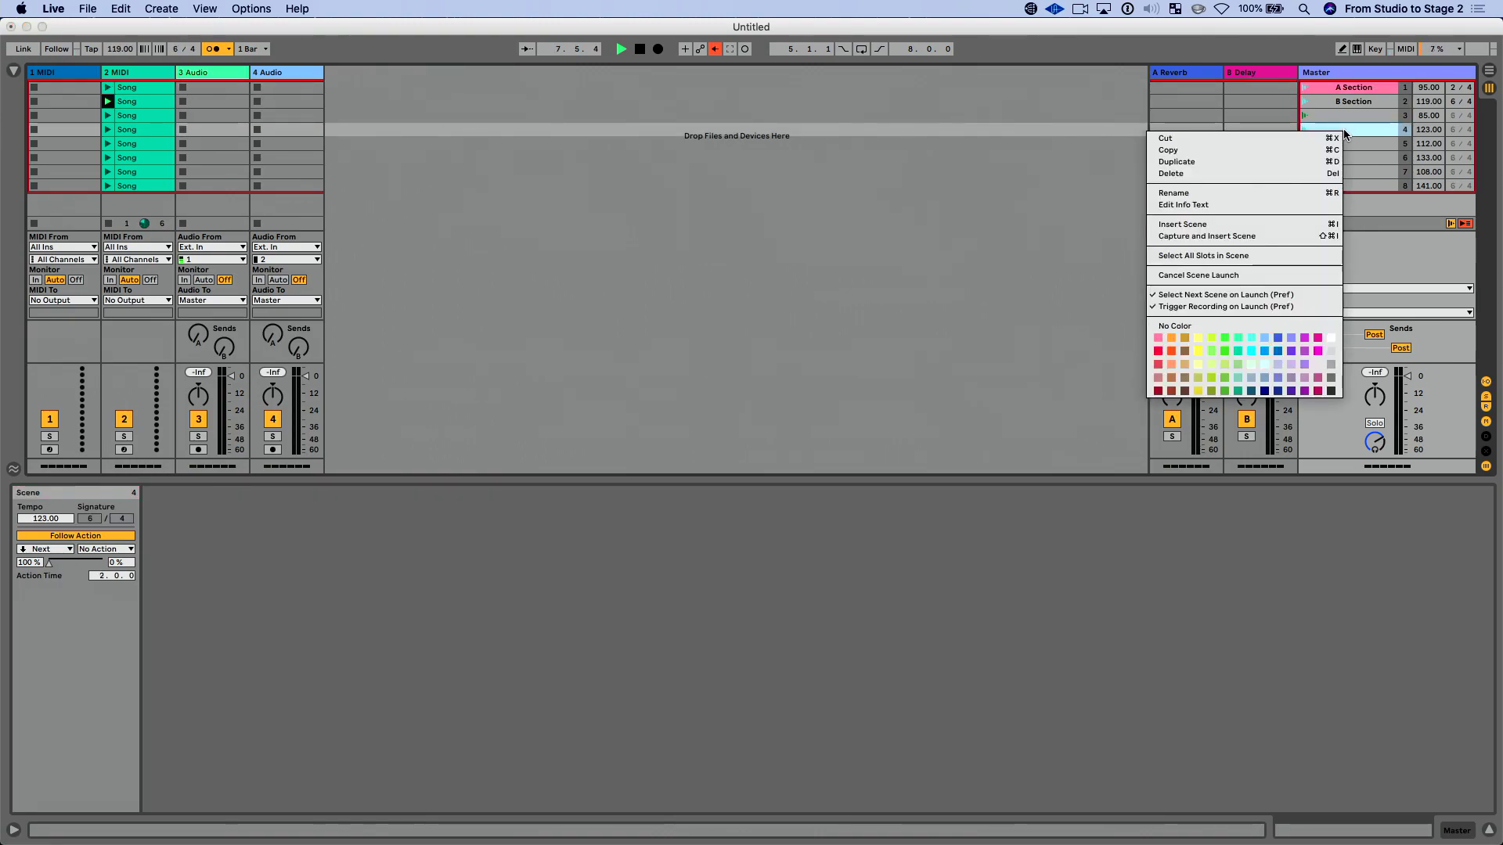
left_click(1244, 276)
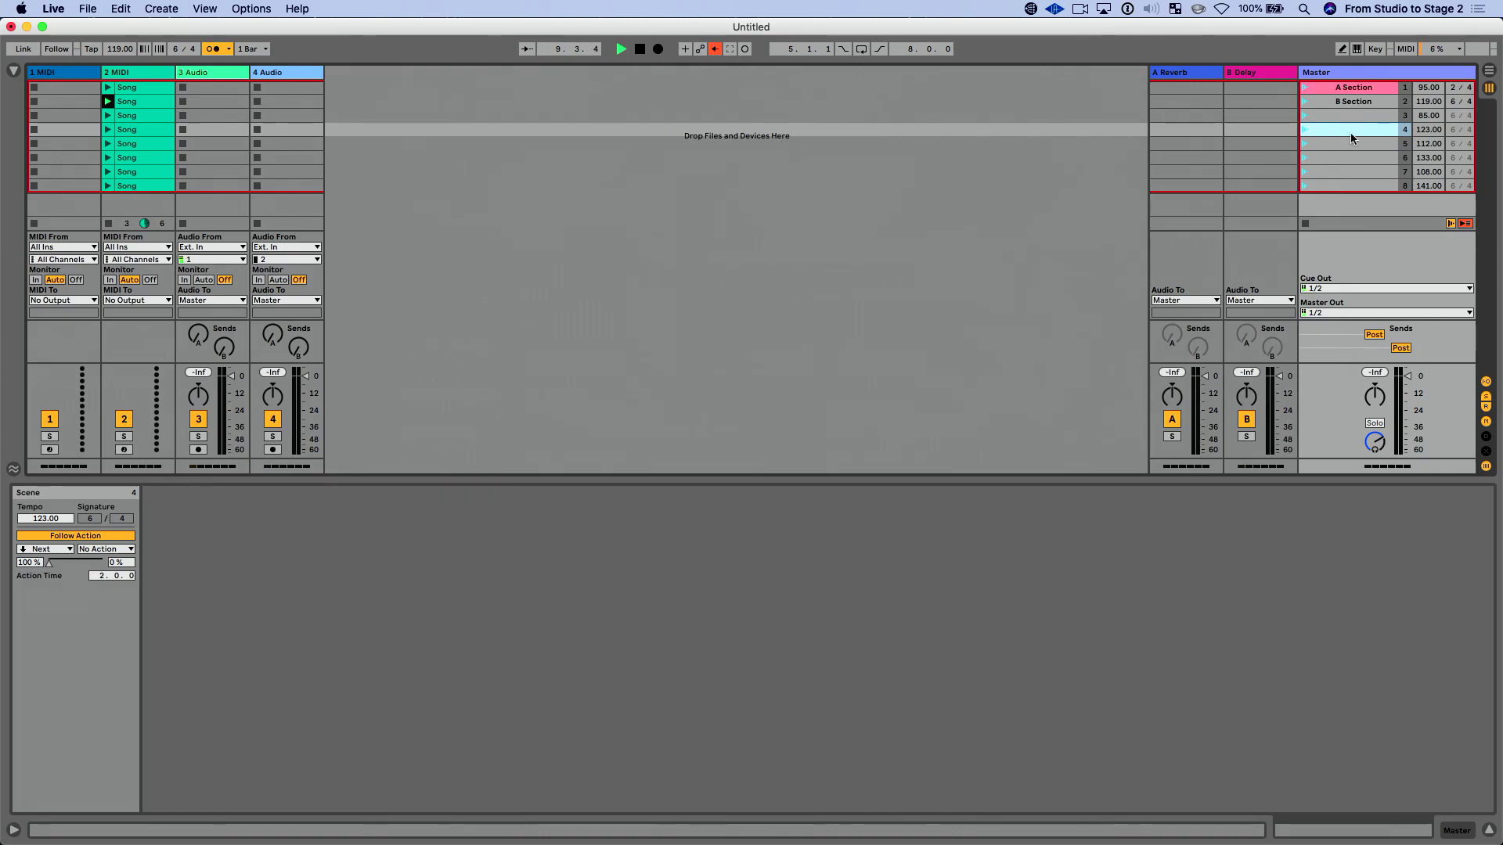
left_click(1351, 104)
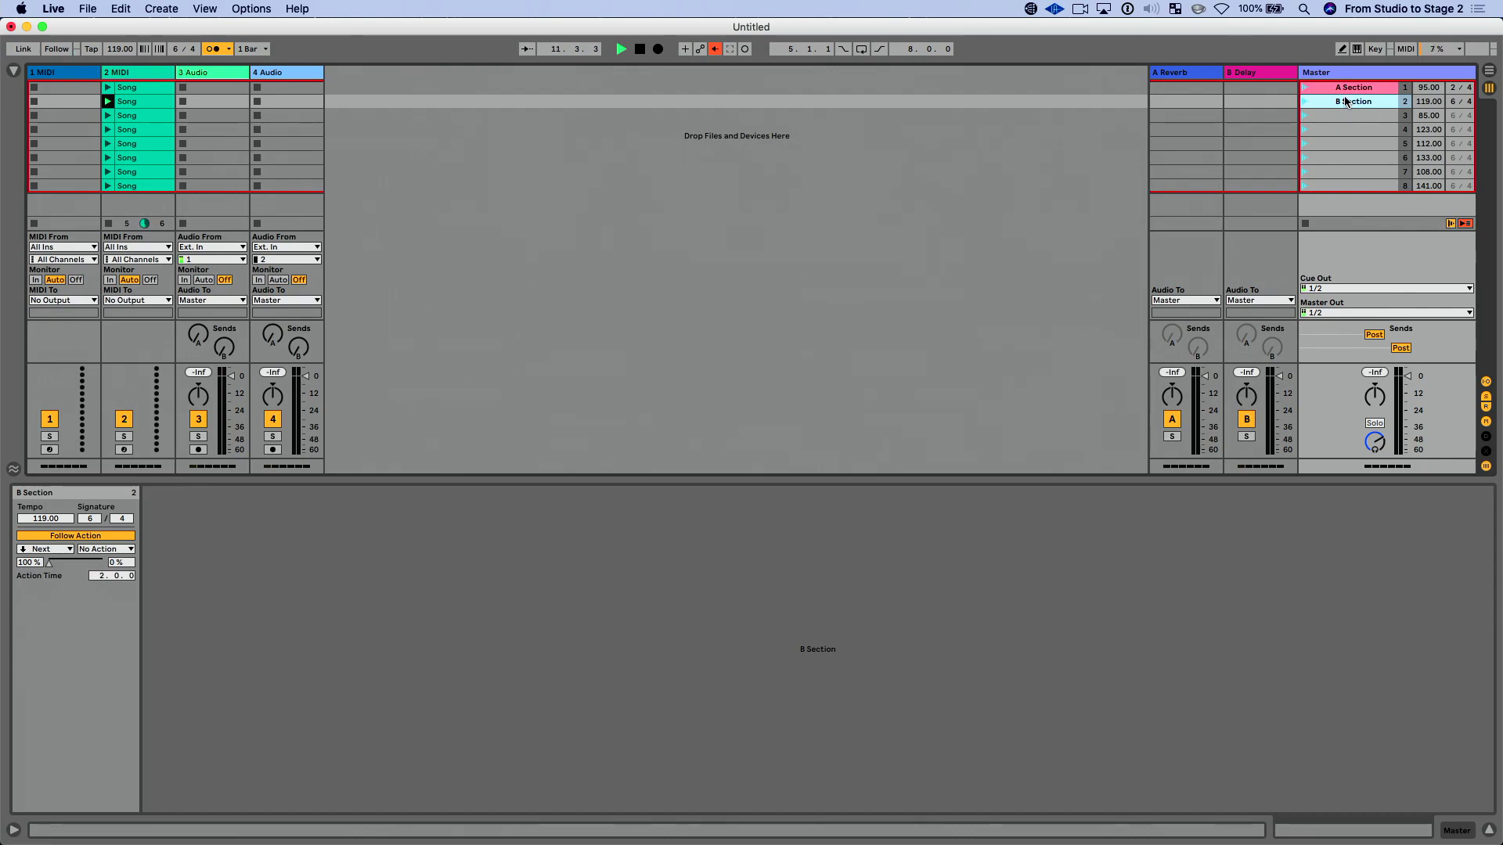
key("space")
- In MIDI mapping mode, pick the master's scene stop control and the global follow actions switch as mapping targets
key("super+m")
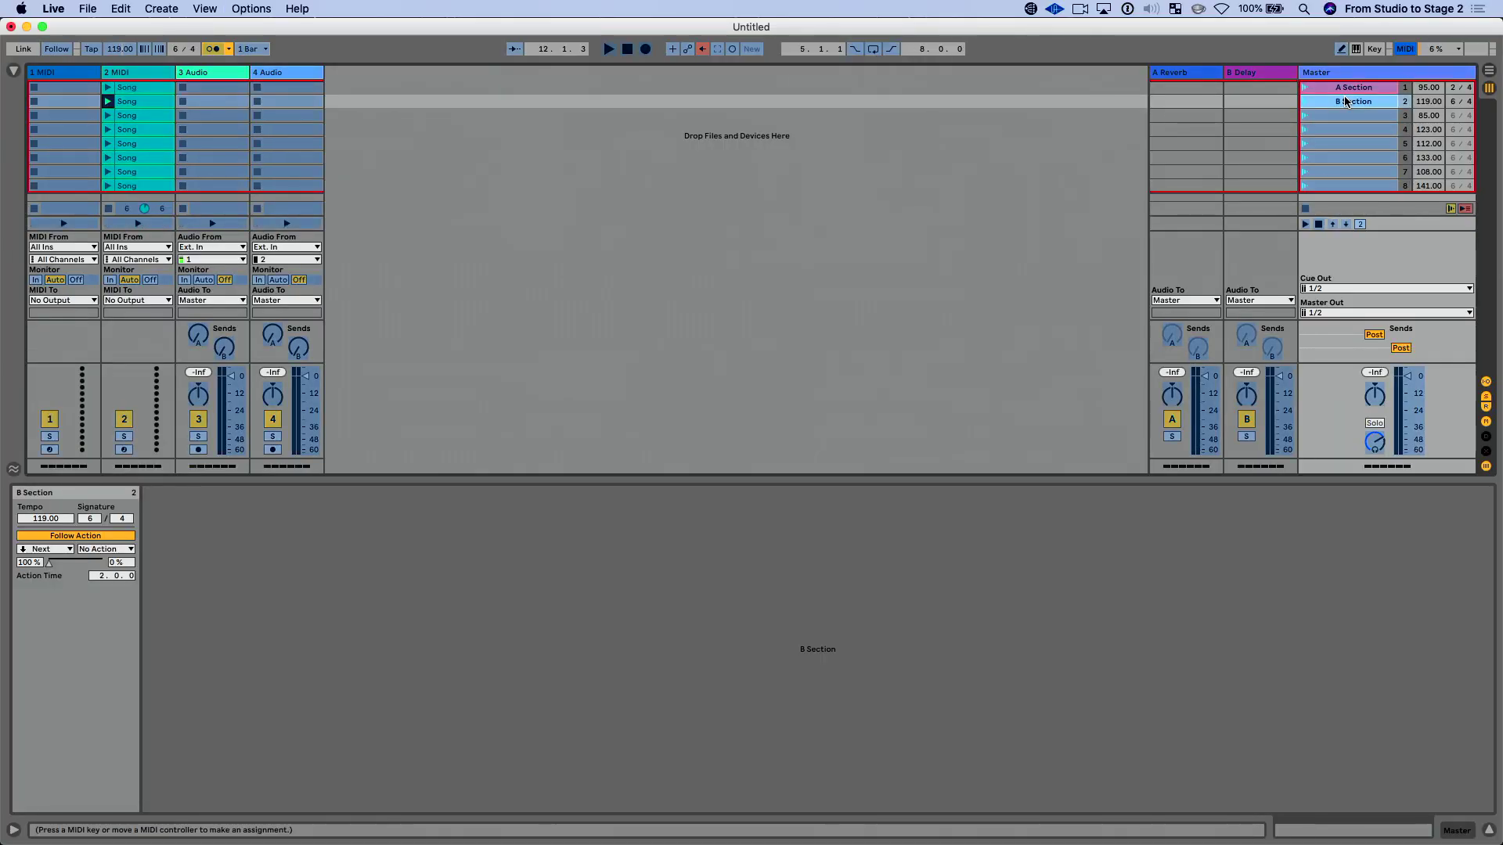
left_click(1319, 225)
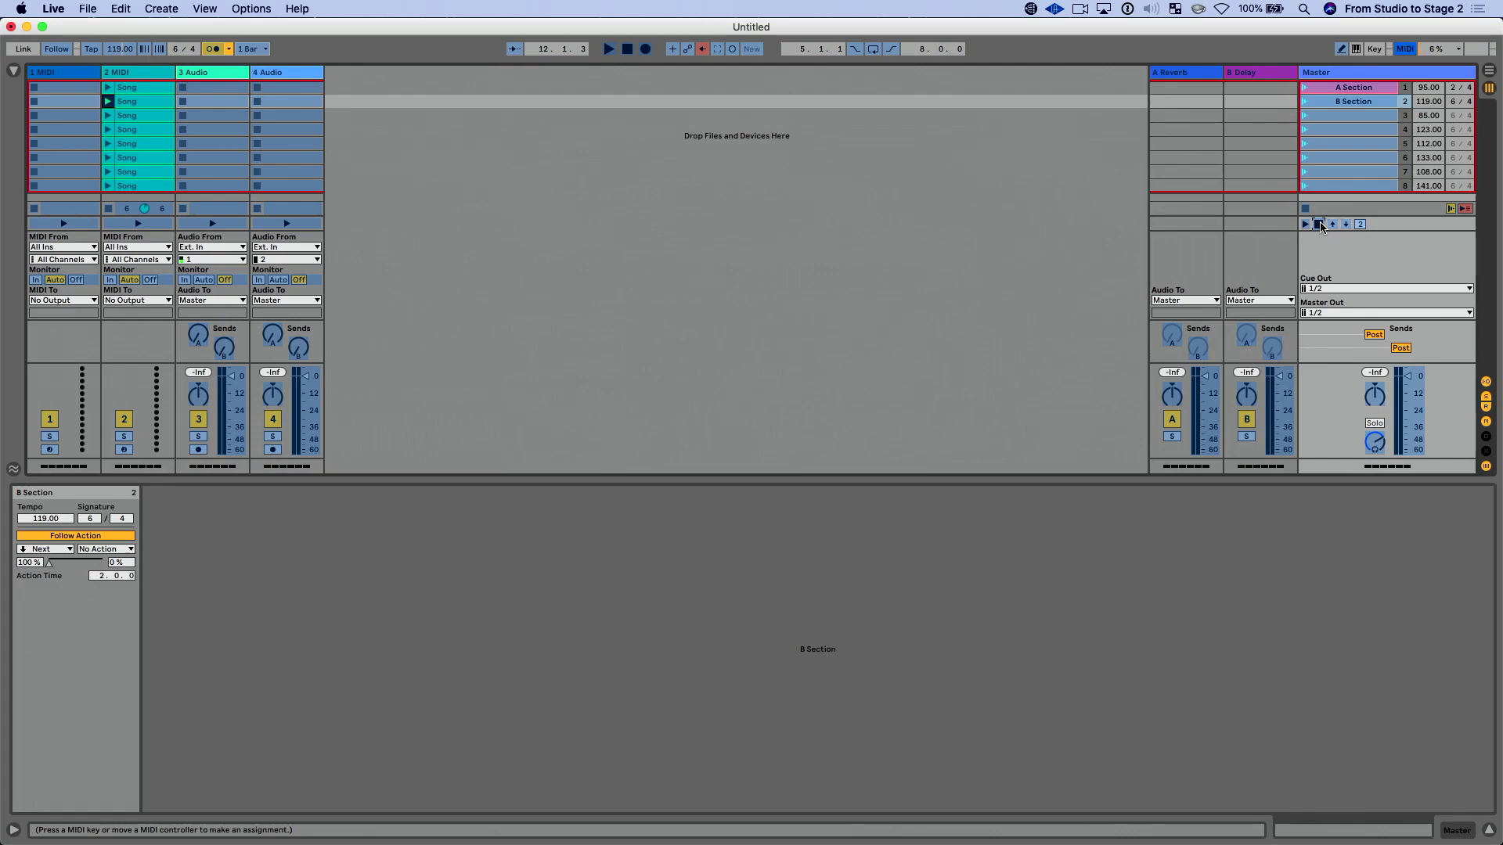
left_click(1450, 208)
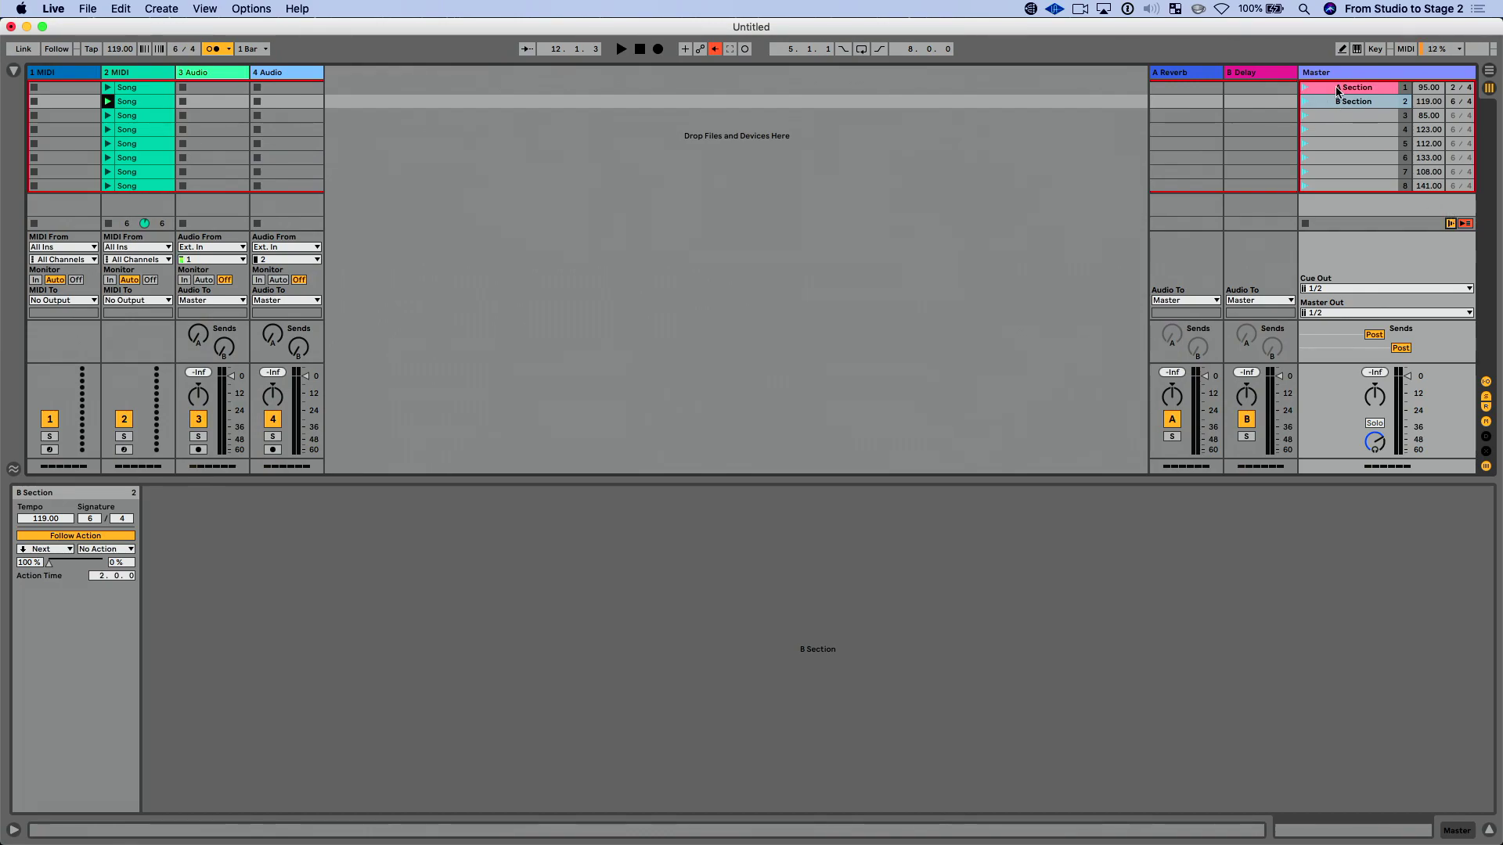
- Select all eight scenes and set their first follow action to Jump
key("Up")
left_click(1345, 185, "shift")
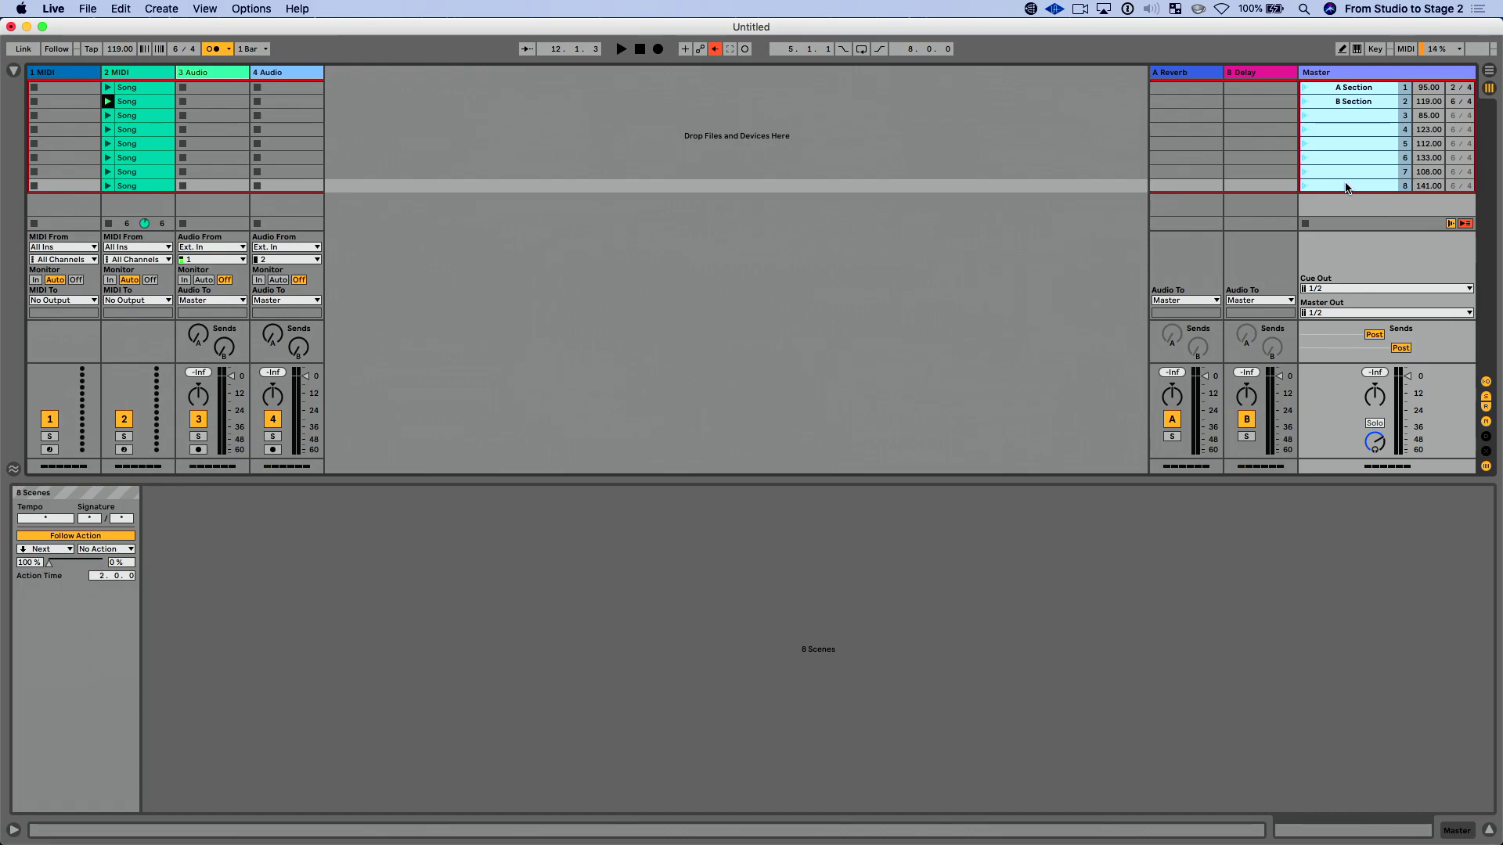
left_click(64, 549)
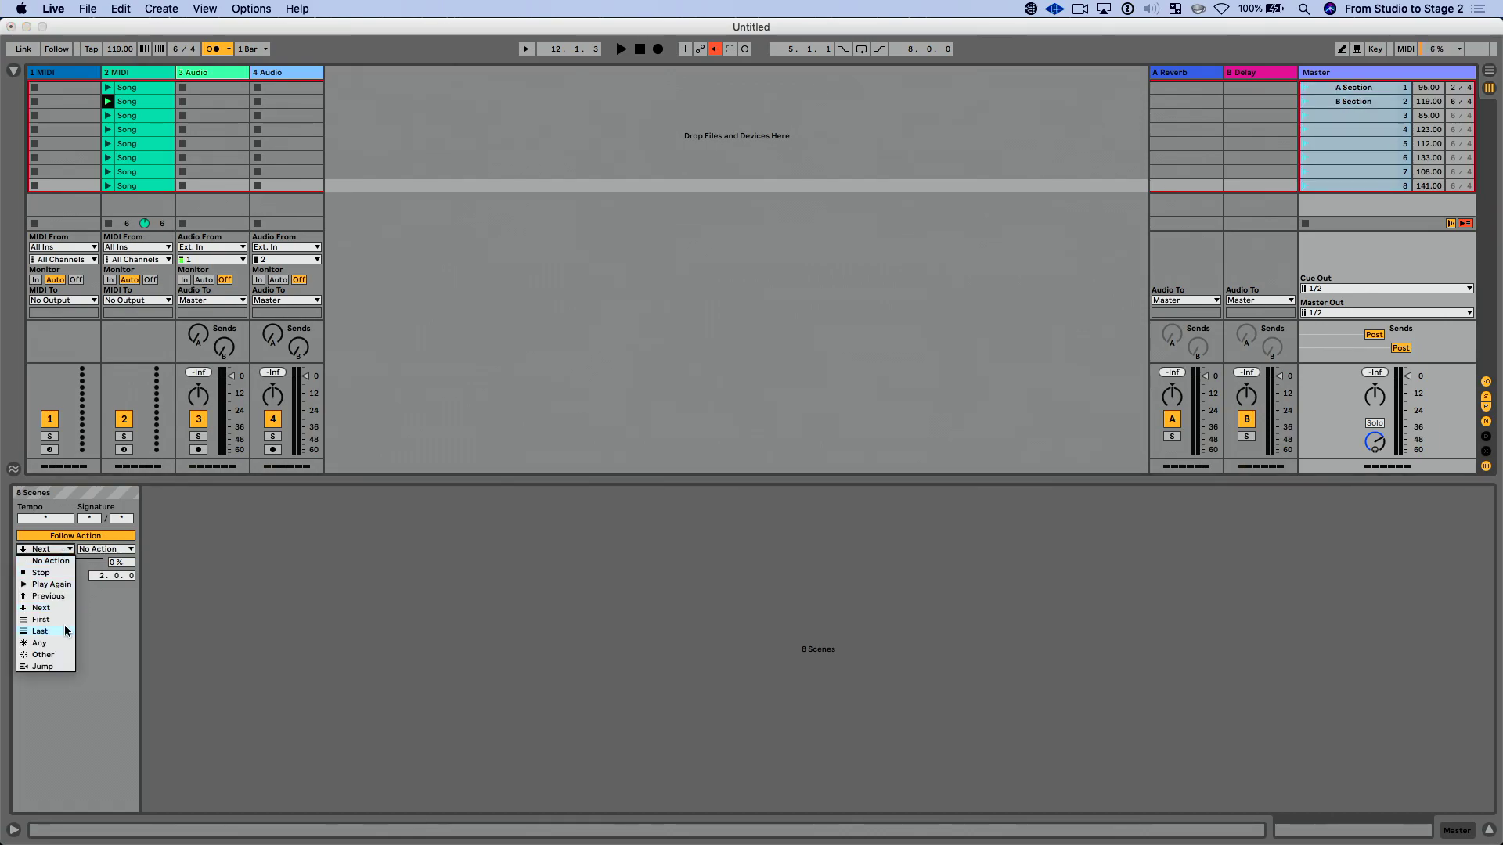
left_click(53, 666)
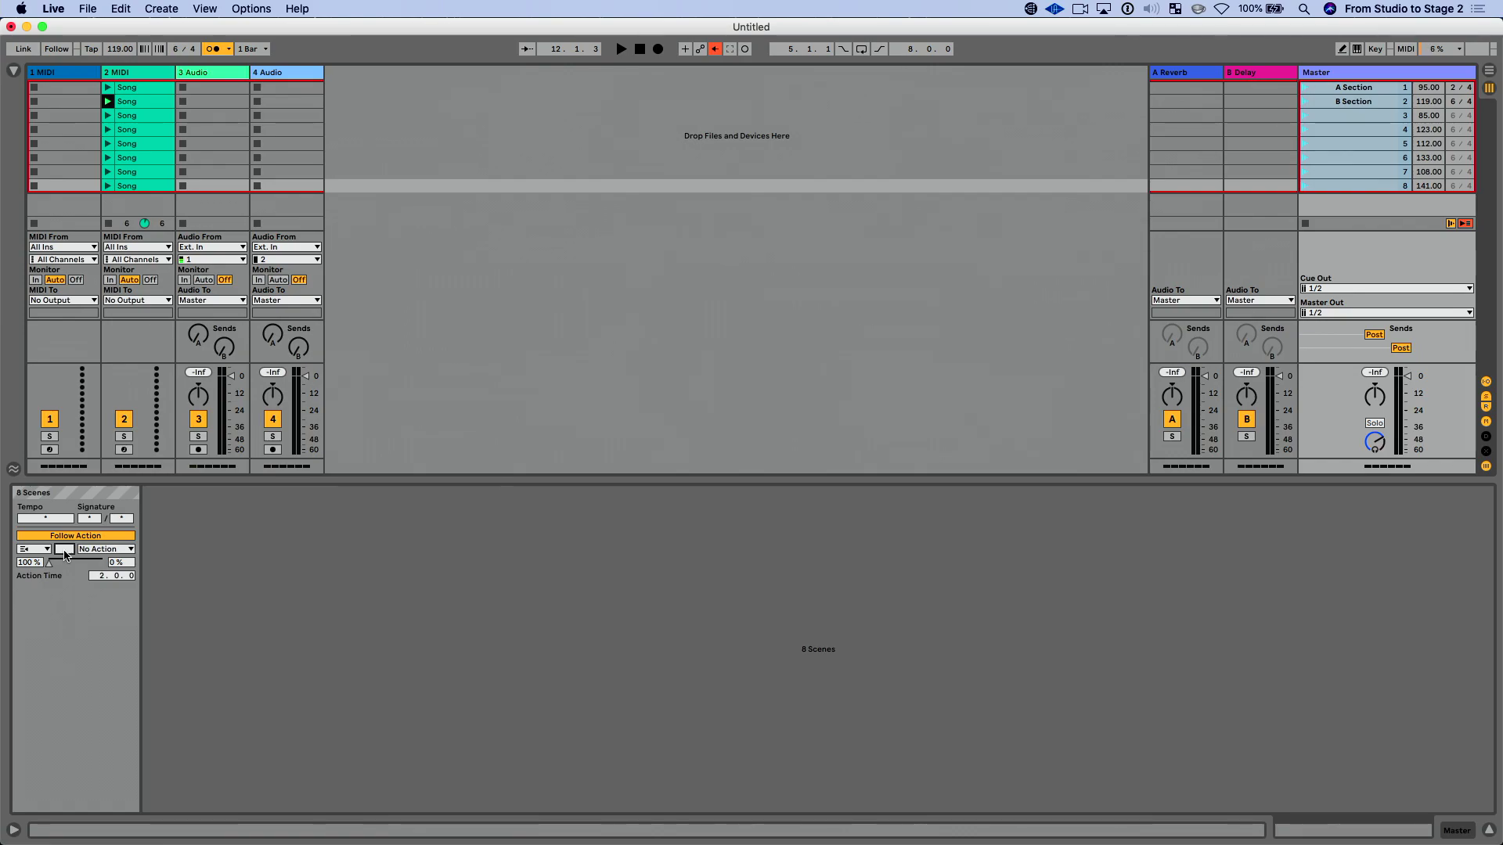
- Choose Jump for the A Section scene's follow action, launch that scene, and stop playback after it jumps
left_click(1350, 112)
left_click(1358, 87)
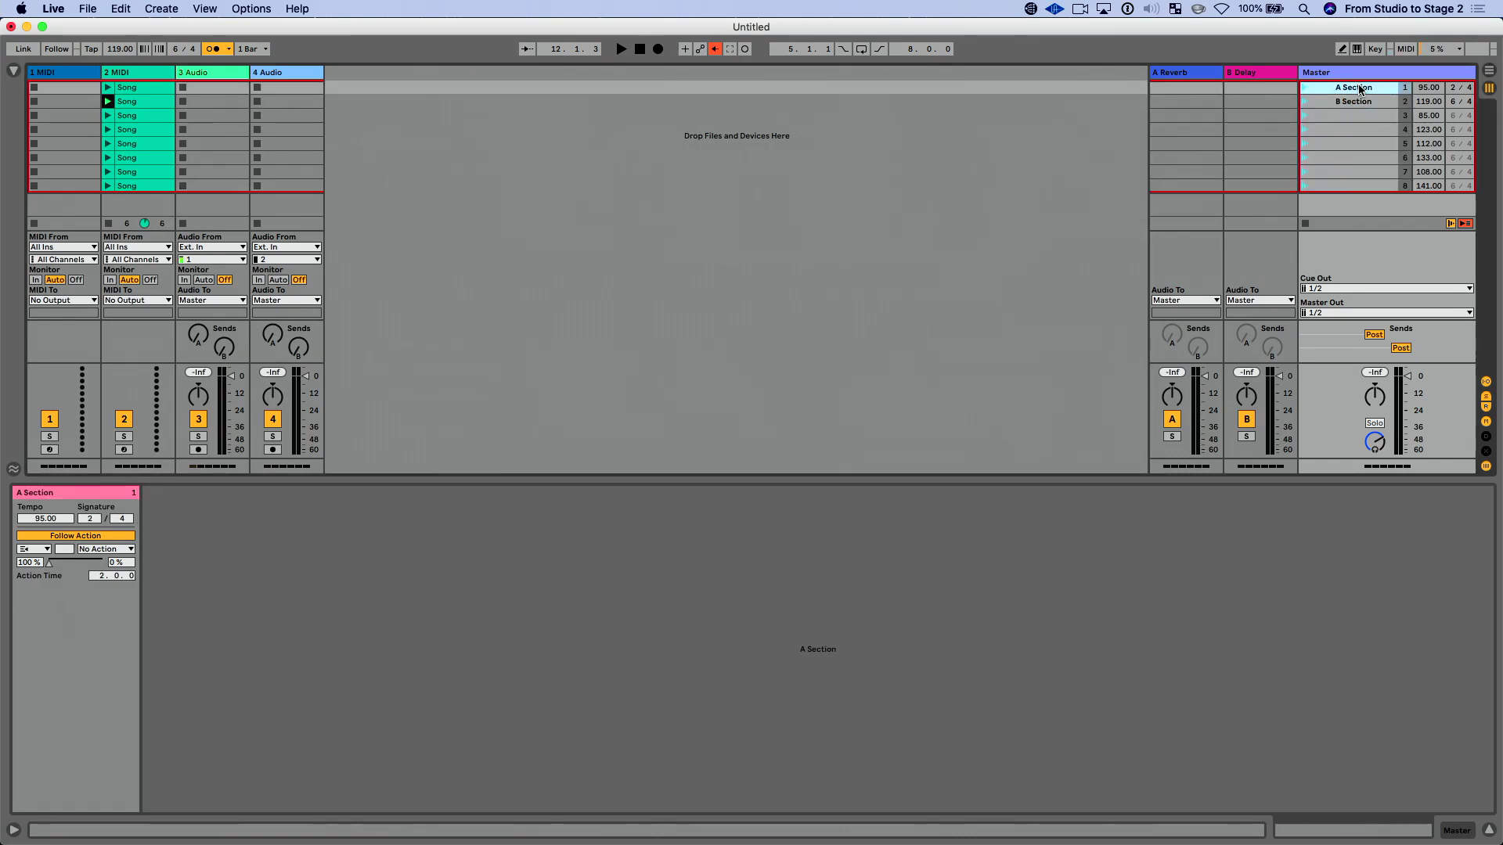
left_click(34, 548)
left_click(46, 666)
left_click(1305, 88)
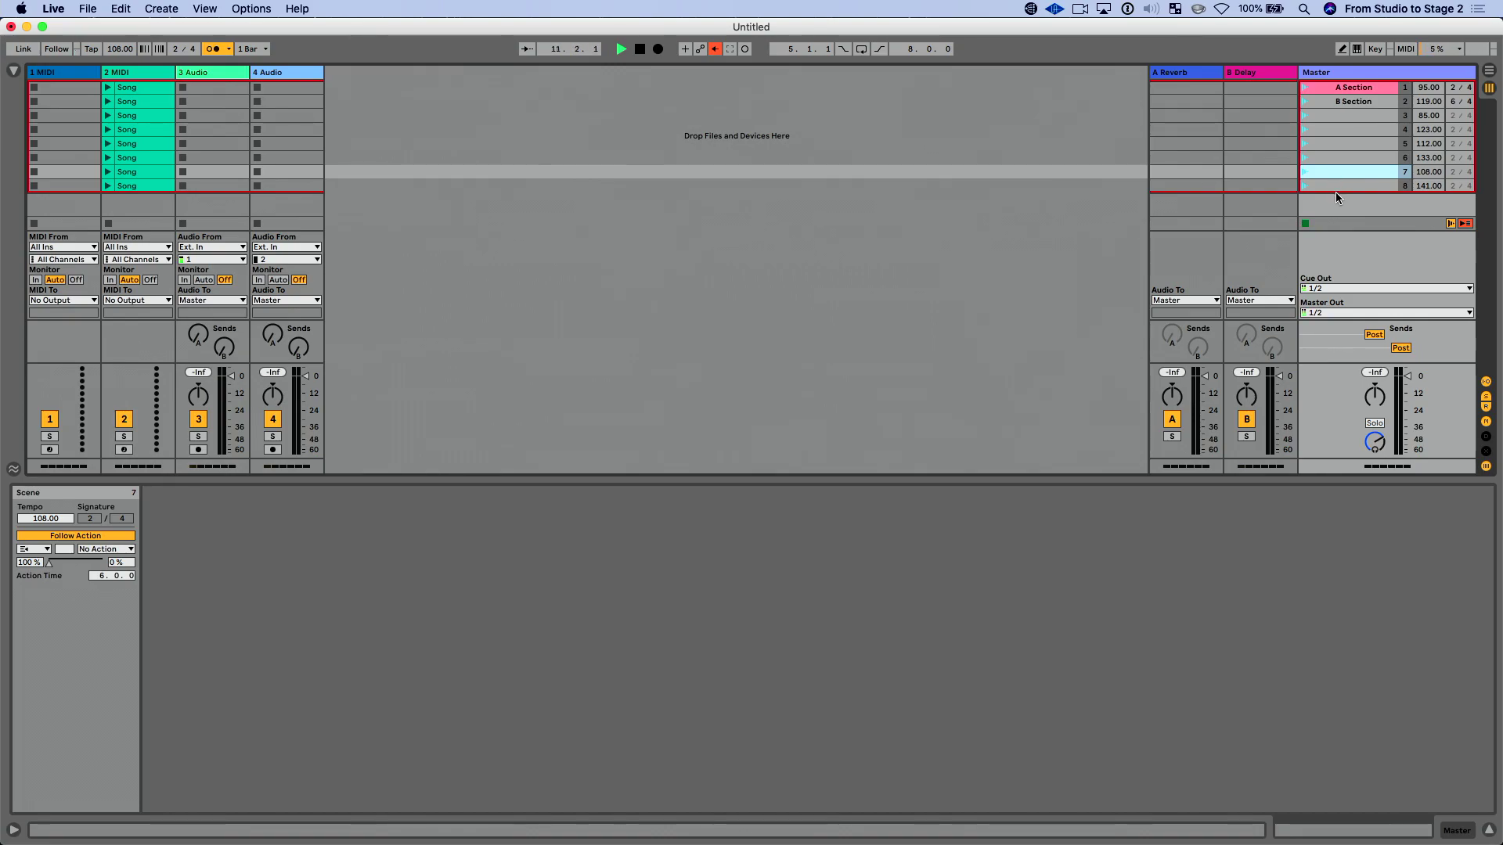
key("space")
- Create a follow action chain from all eight Song clips on the 2 MIDI track and launch the first clip
left_click(155, 87)
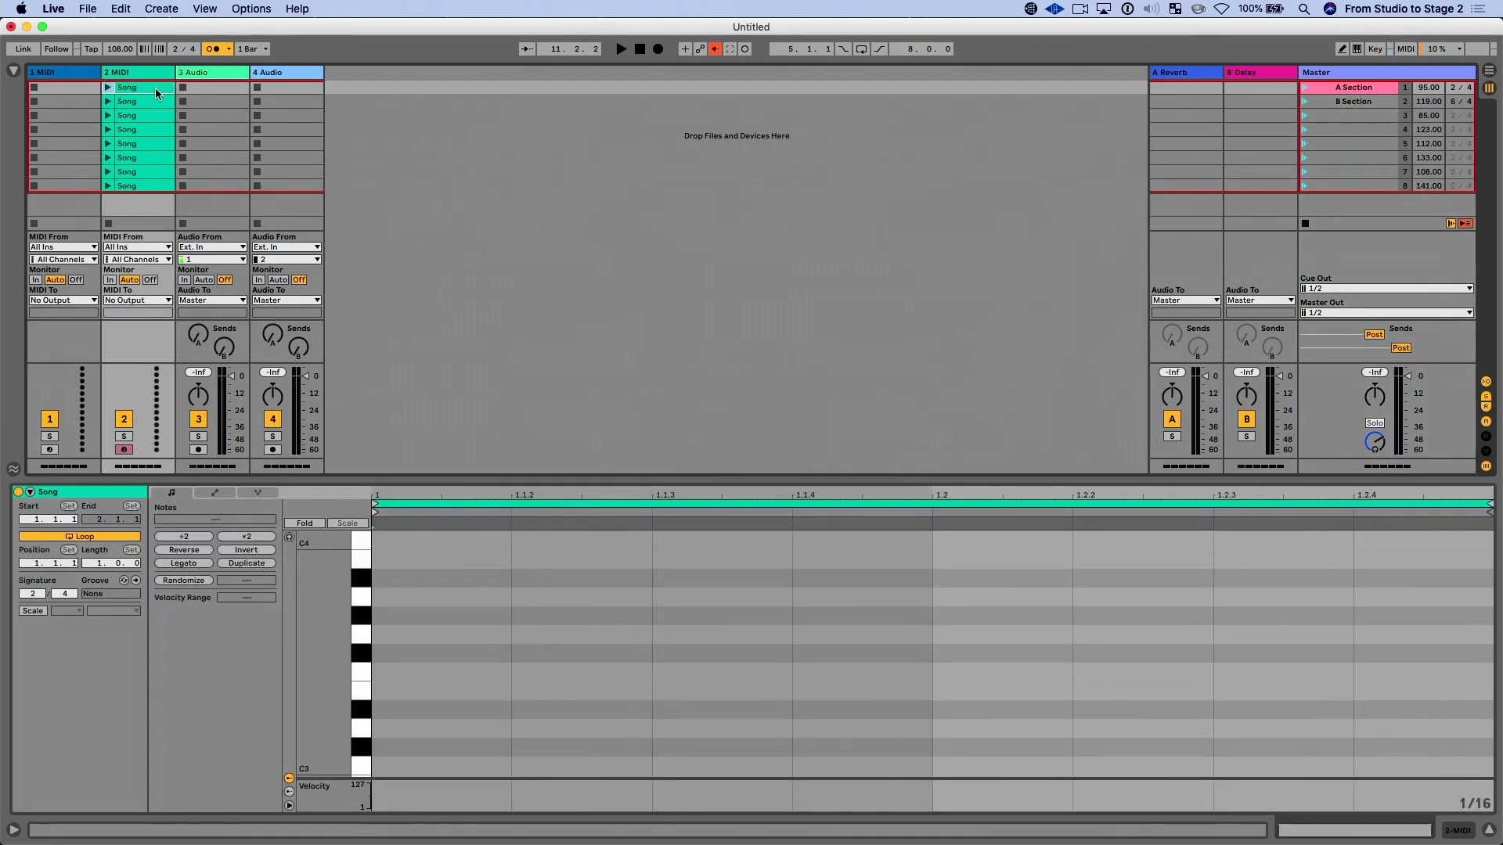
left_click(152, 186, "shift")
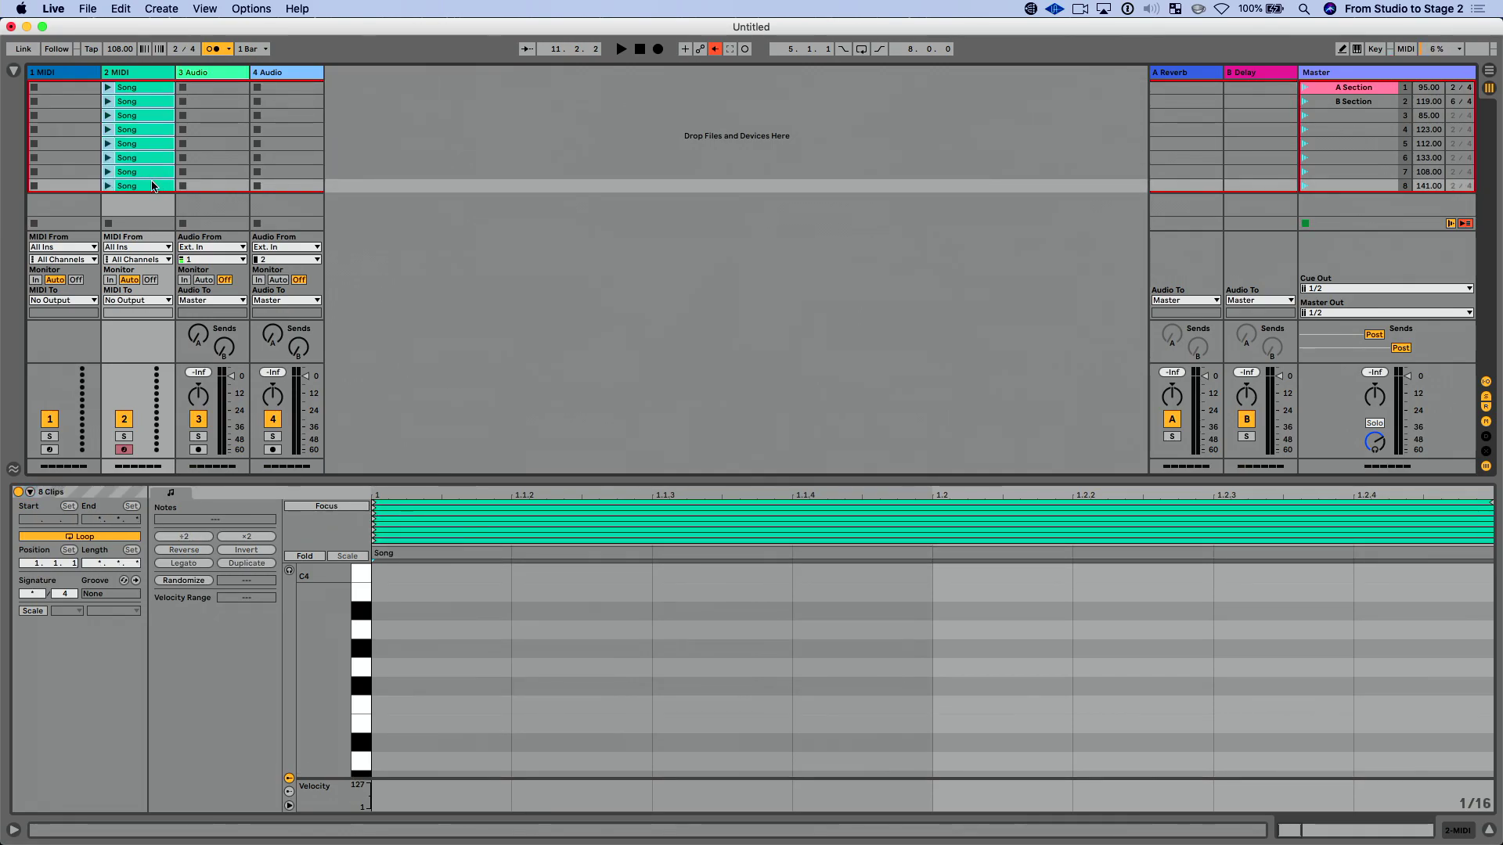
right_click(153, 186)
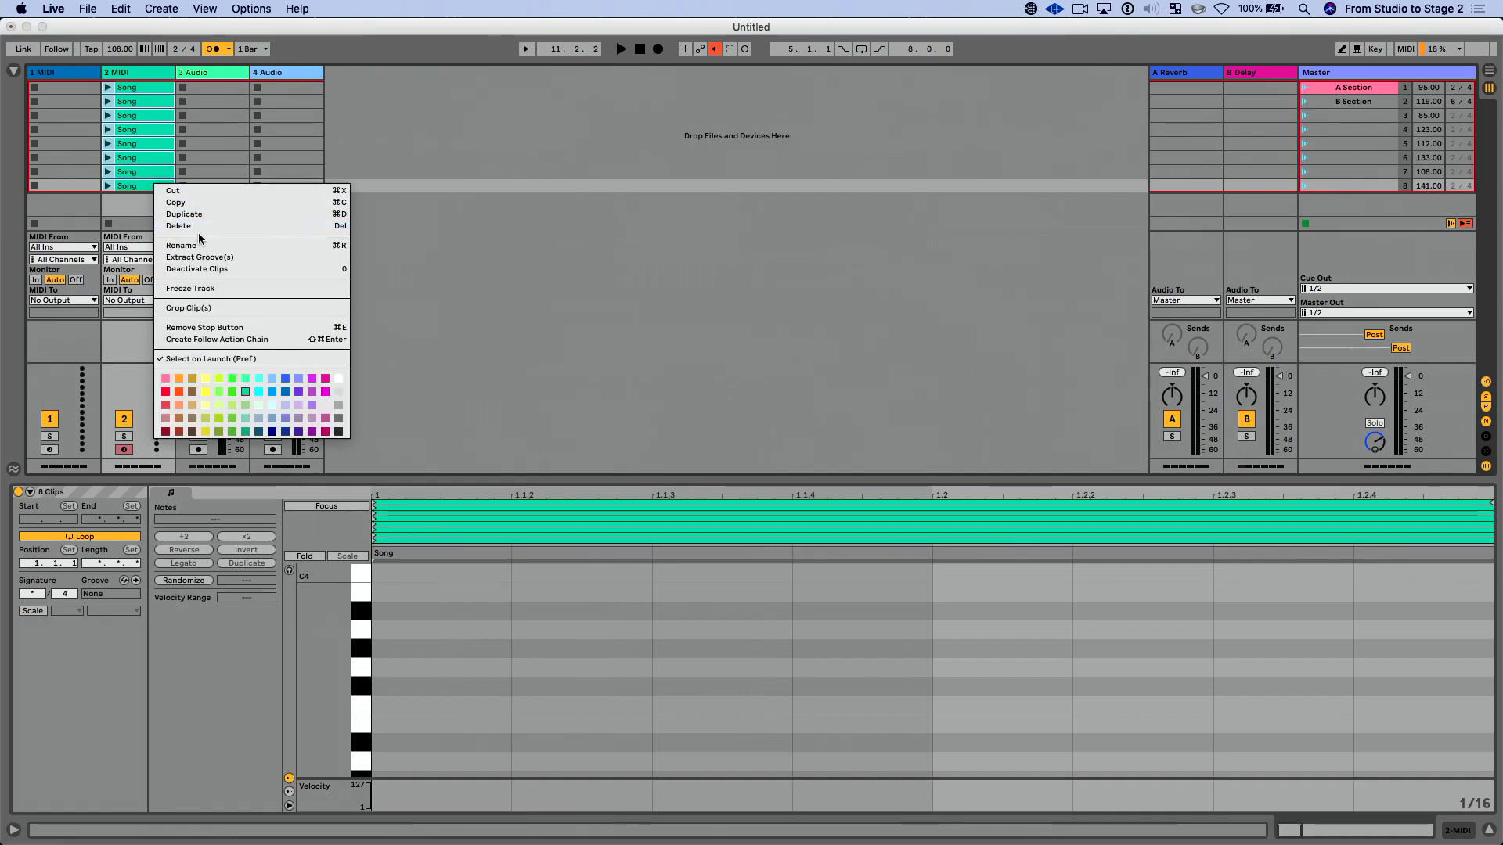
left_click(269, 338)
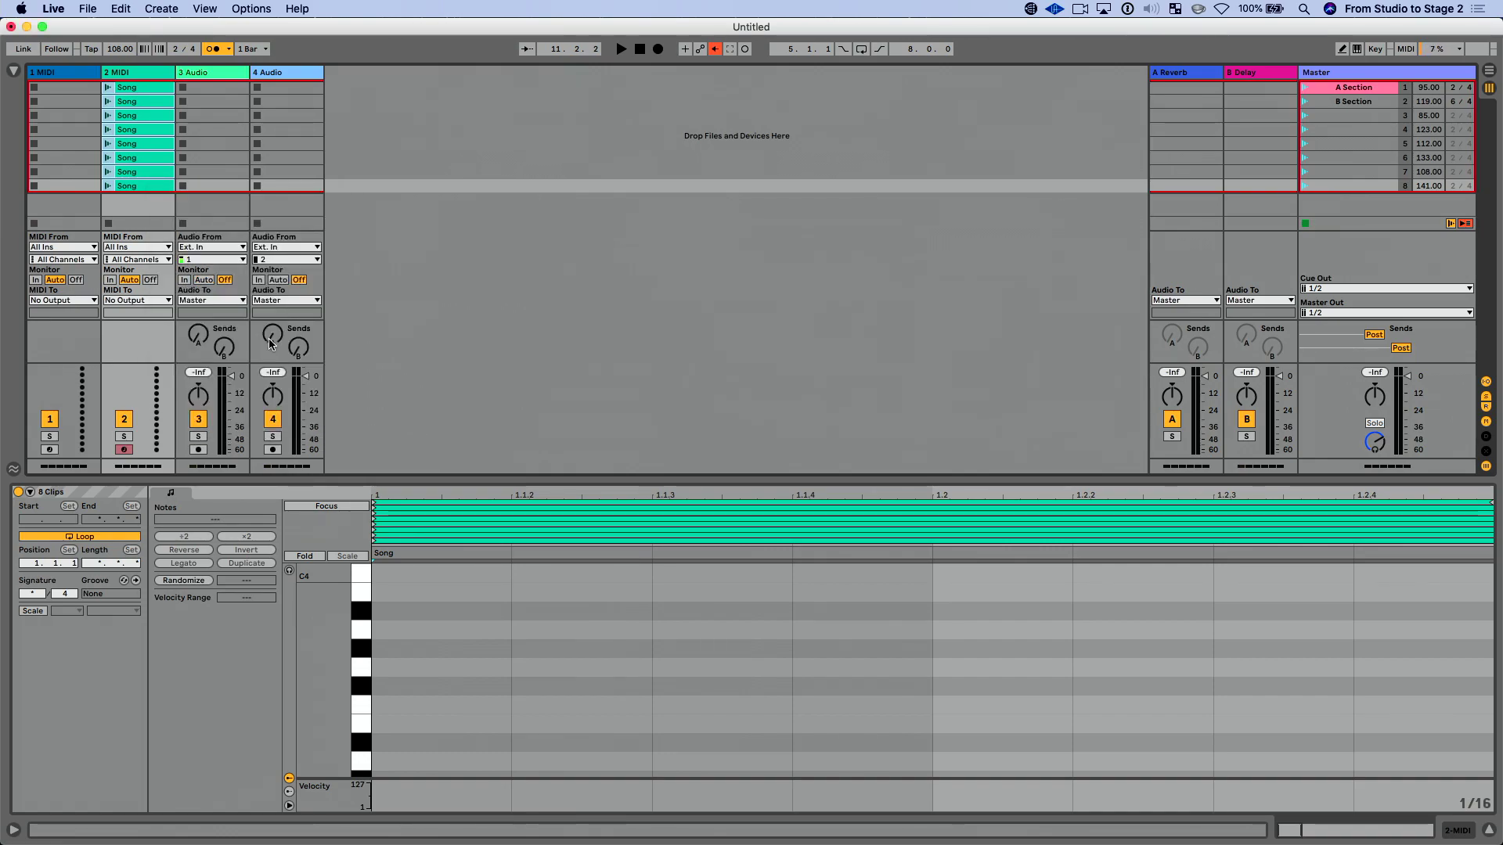
left_click(443, 190)
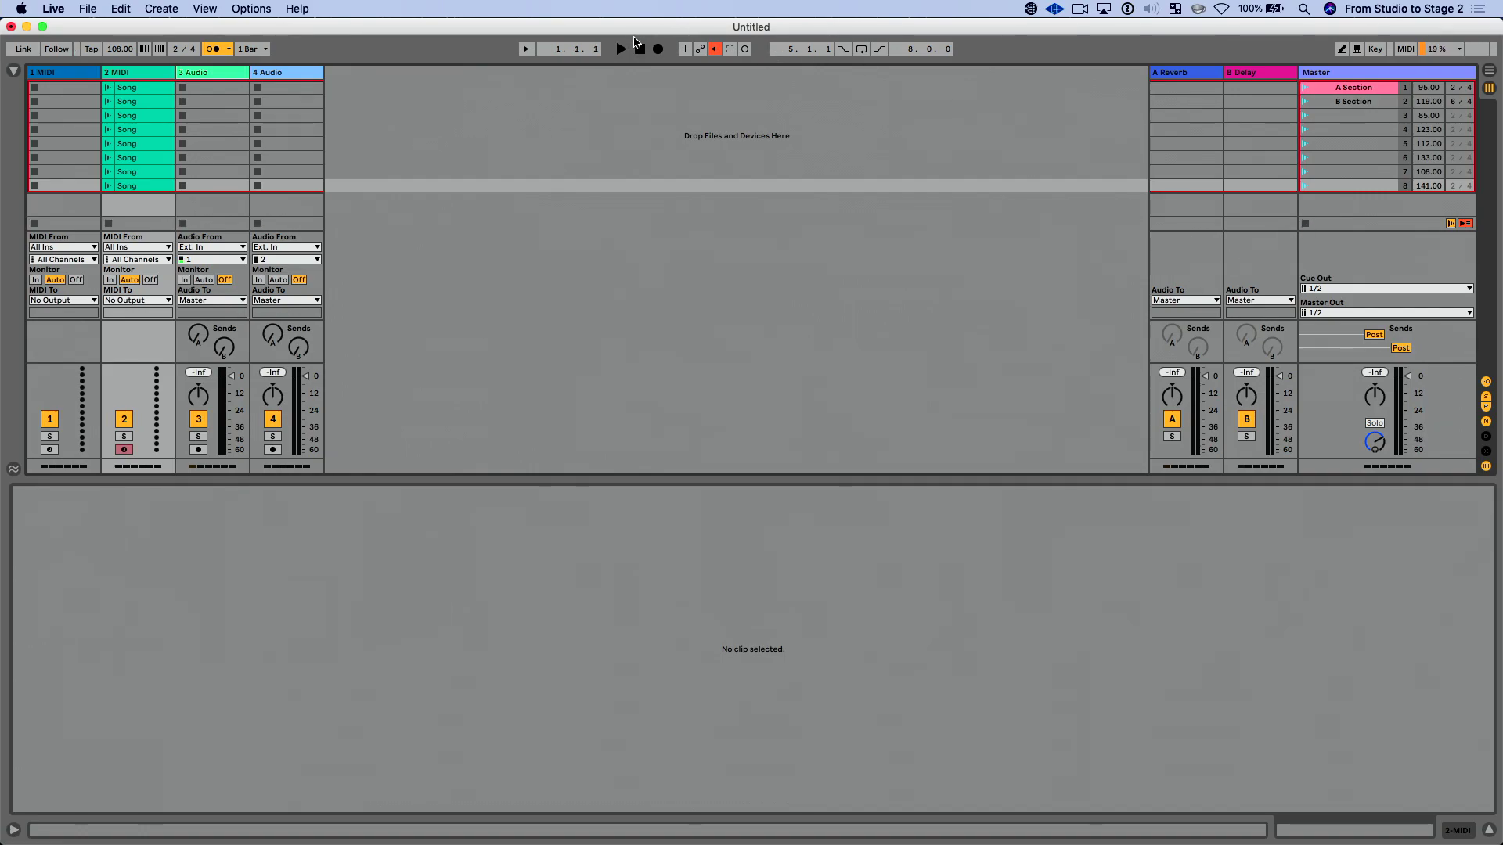
left_click(110, 87)
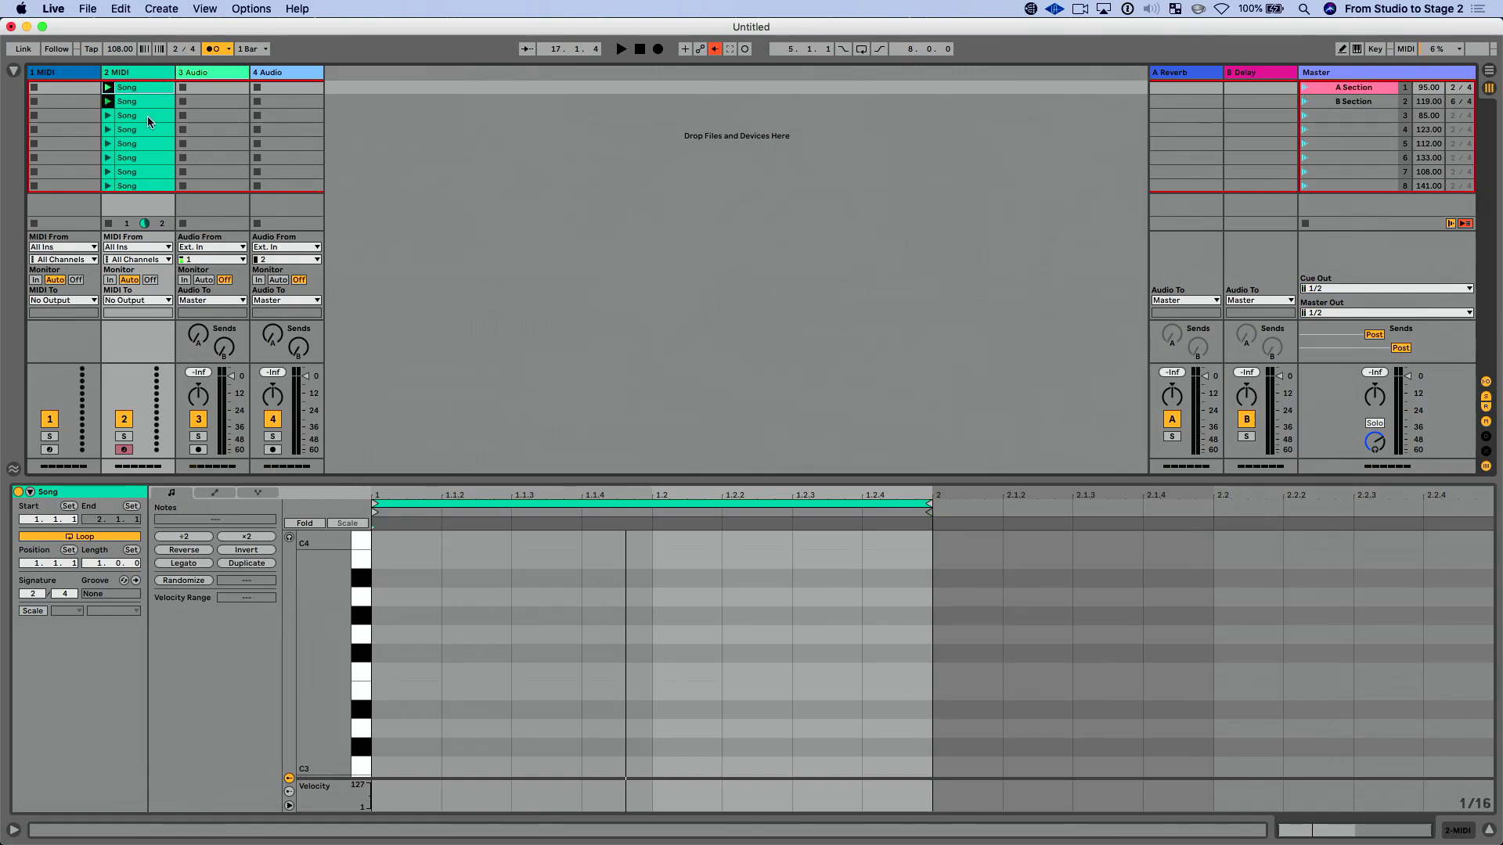
- Create a follow action chain from only the first, fourth, sixth and eighth Song clips, and launch the first clip
left_click(149, 161, "shift")
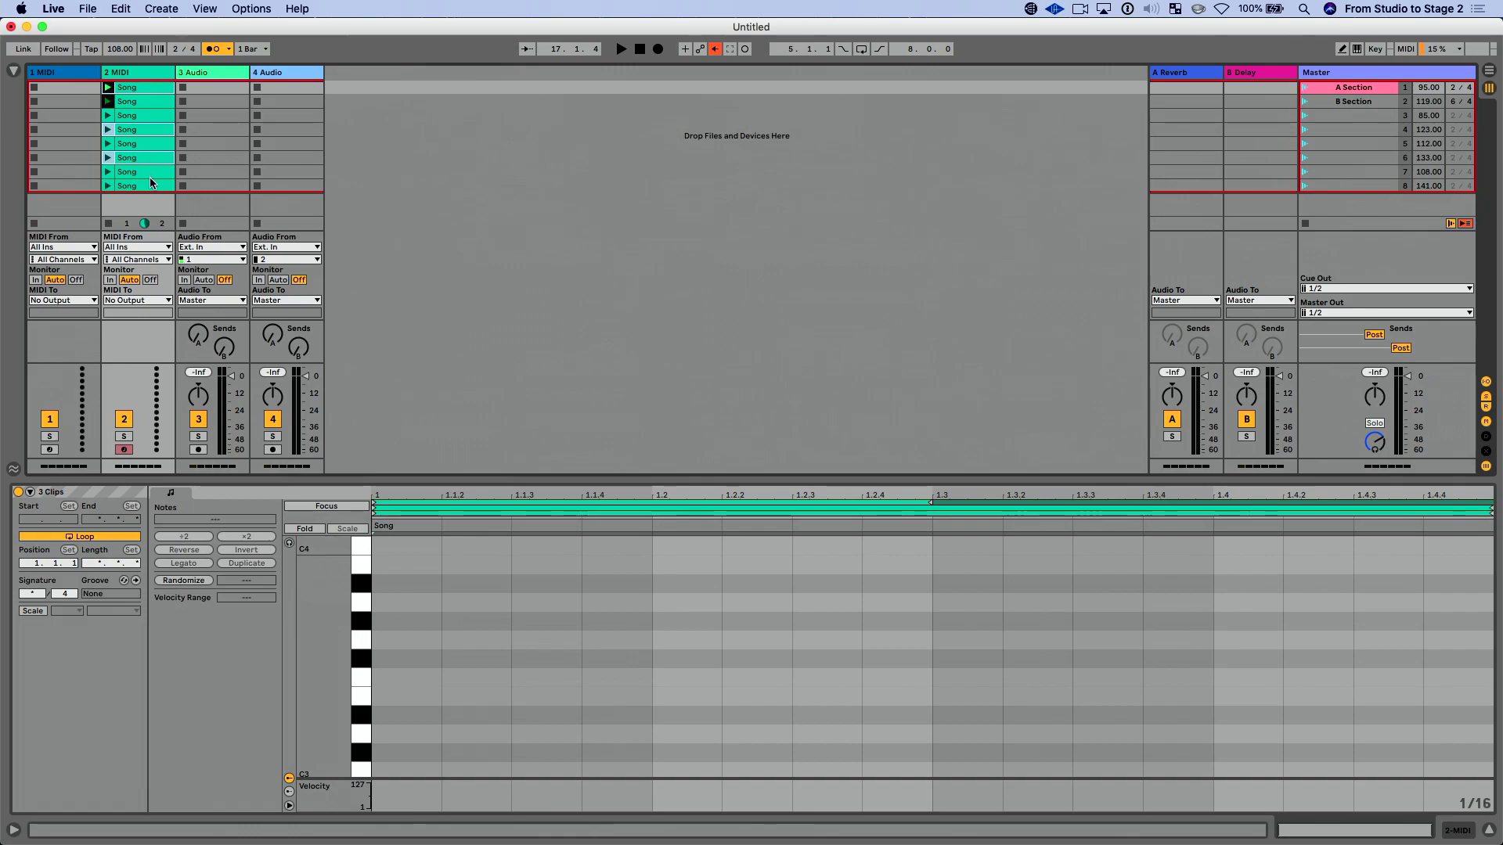
left_click(151, 186, "super")
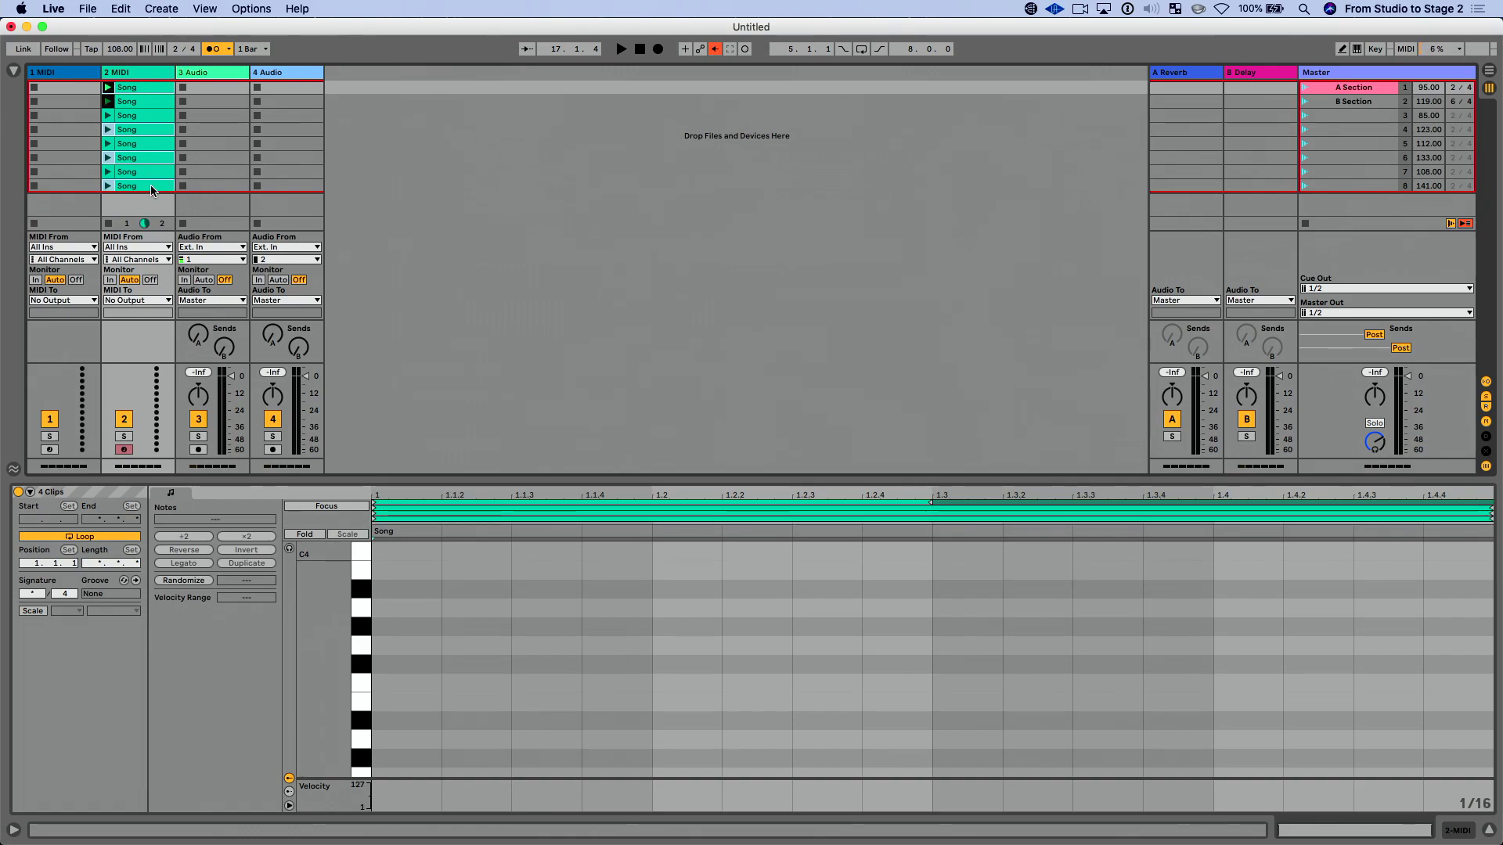
right_click(151, 190)
left_click(263, 343)
left_click(109, 88)
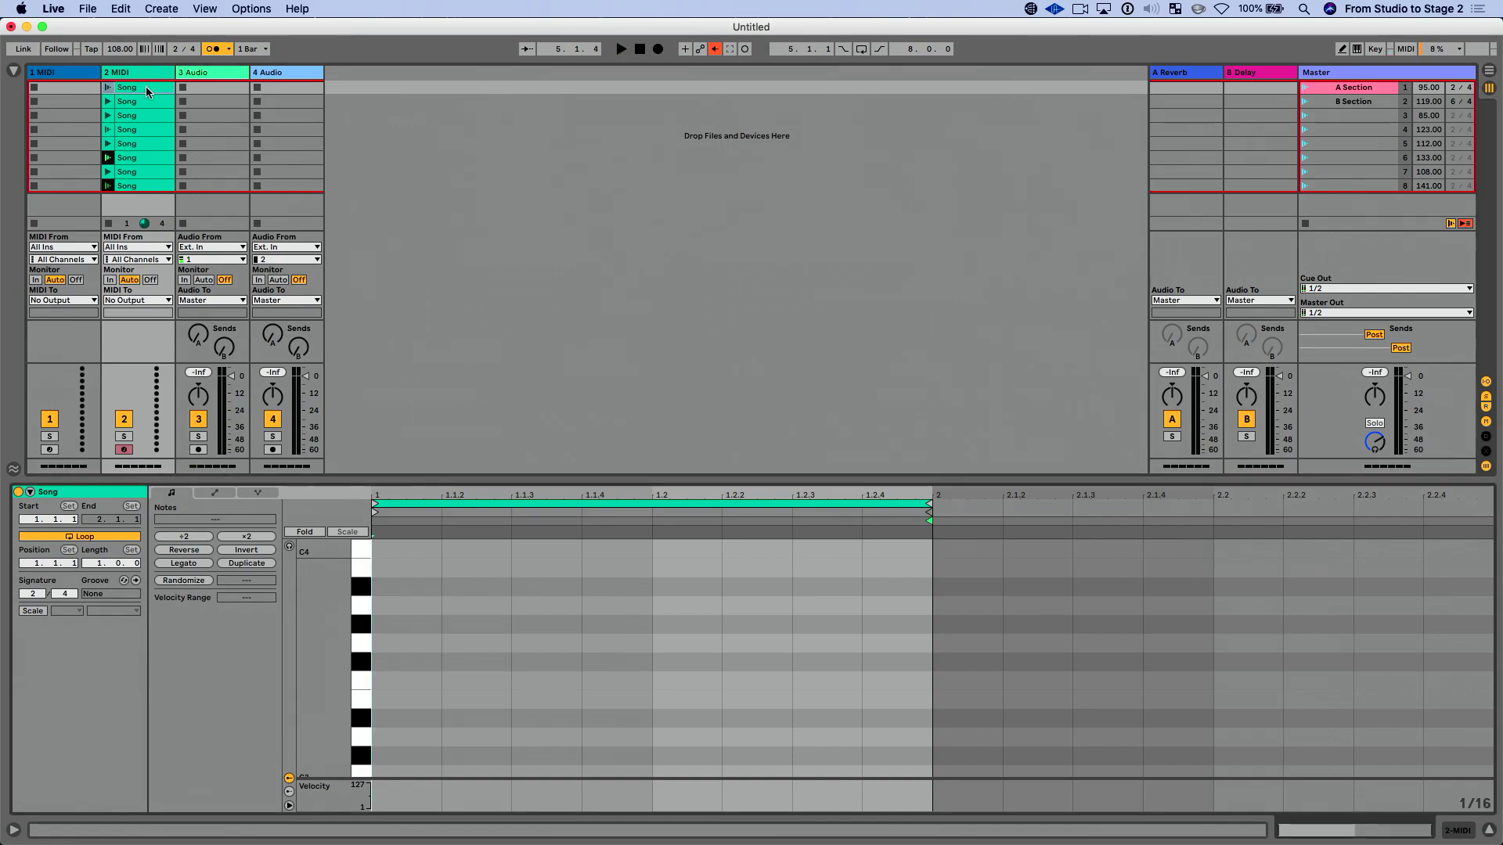
- Expand the first Song clip's launch settings and examine its linked Jump follow action and multiplier
left_click(31, 492)
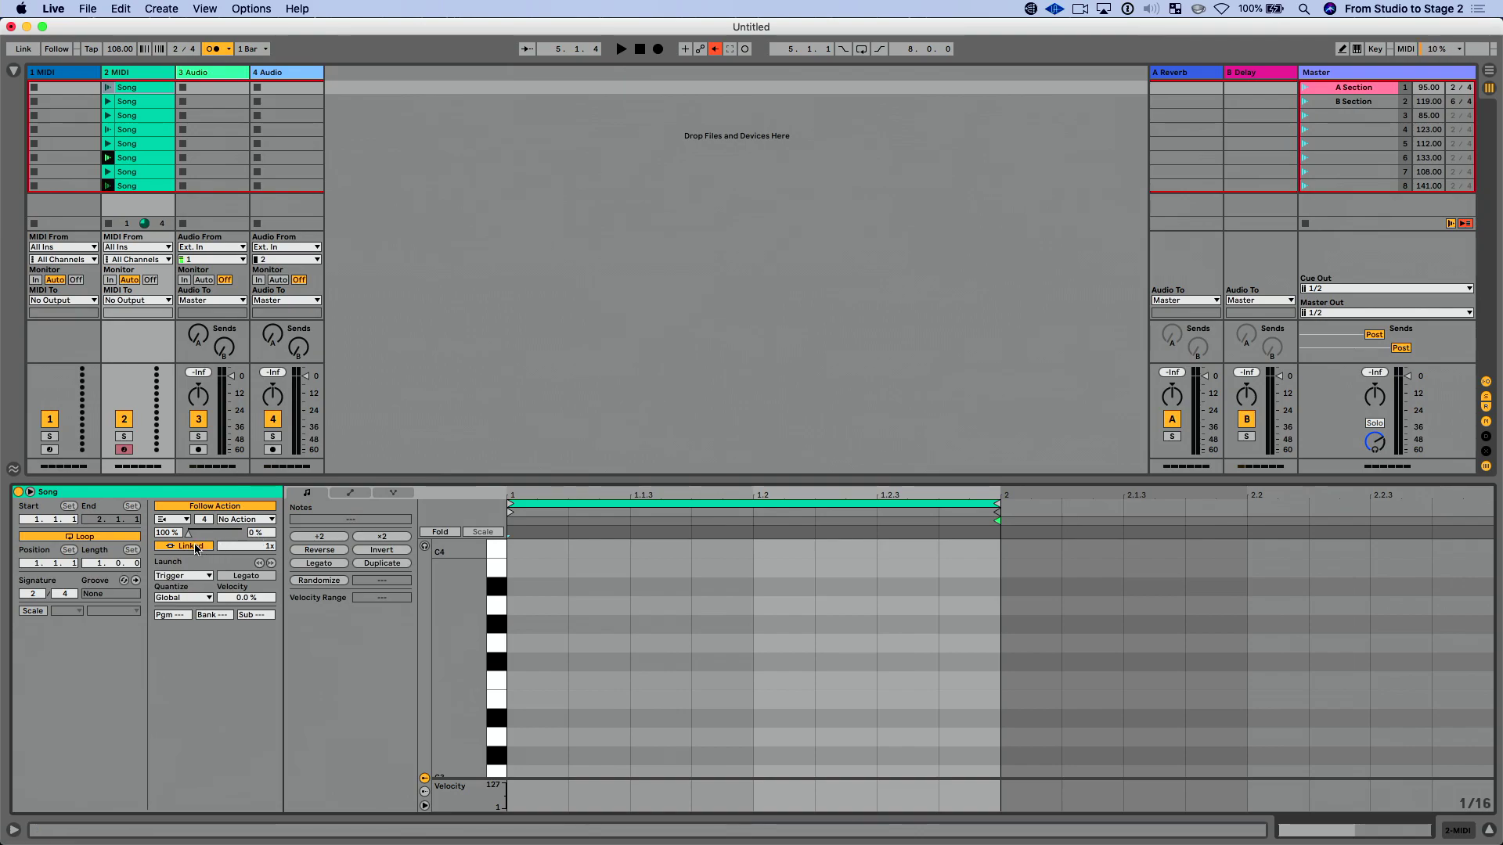
left_click(261, 548)
key("Return")
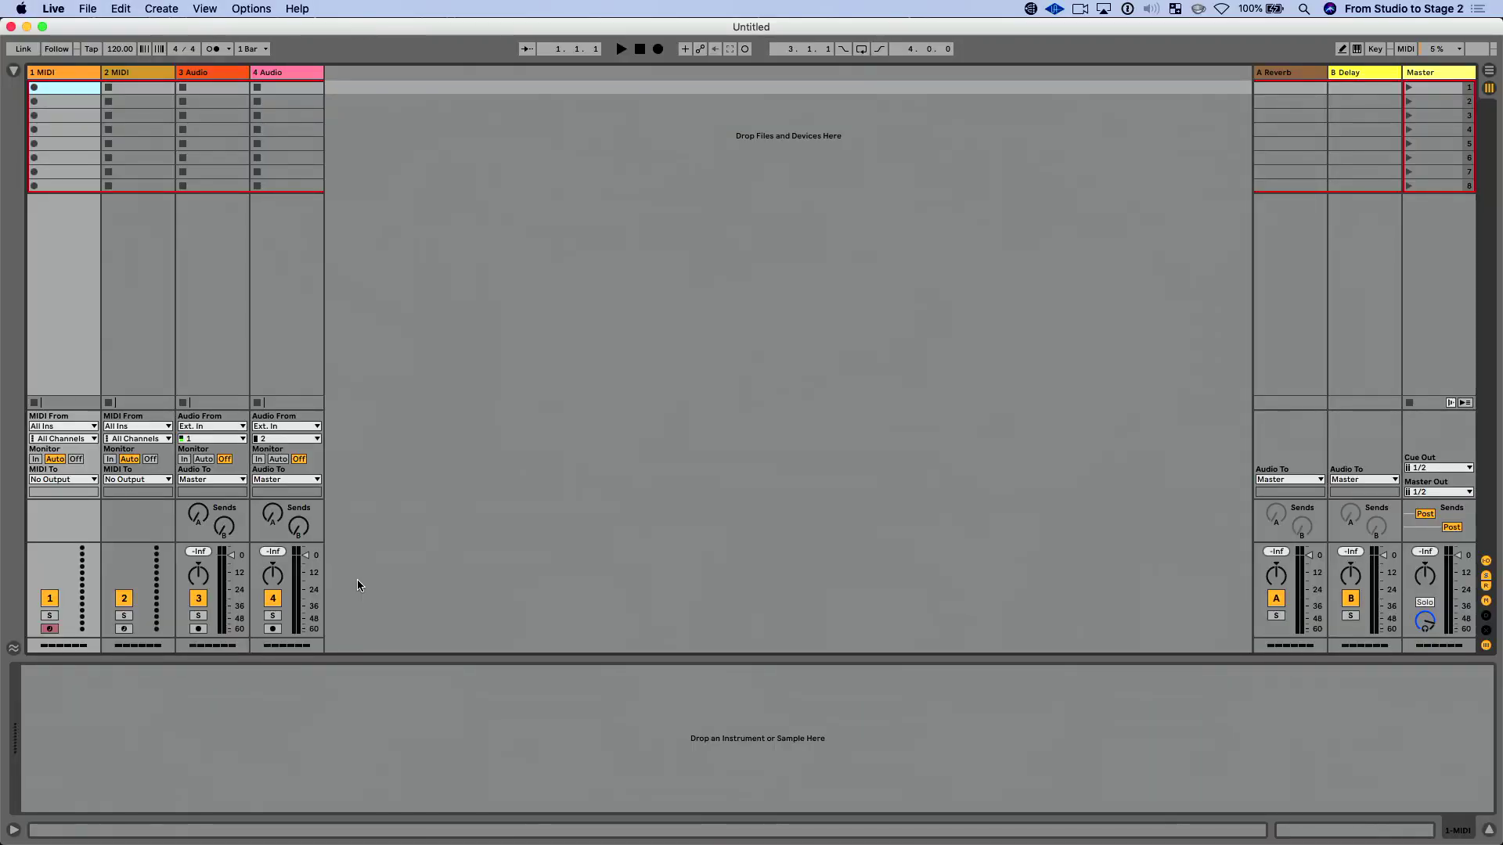
- Load an empty Instrument Rack from the Instruments category onto the 1 MIDI track
left_click(14, 70)
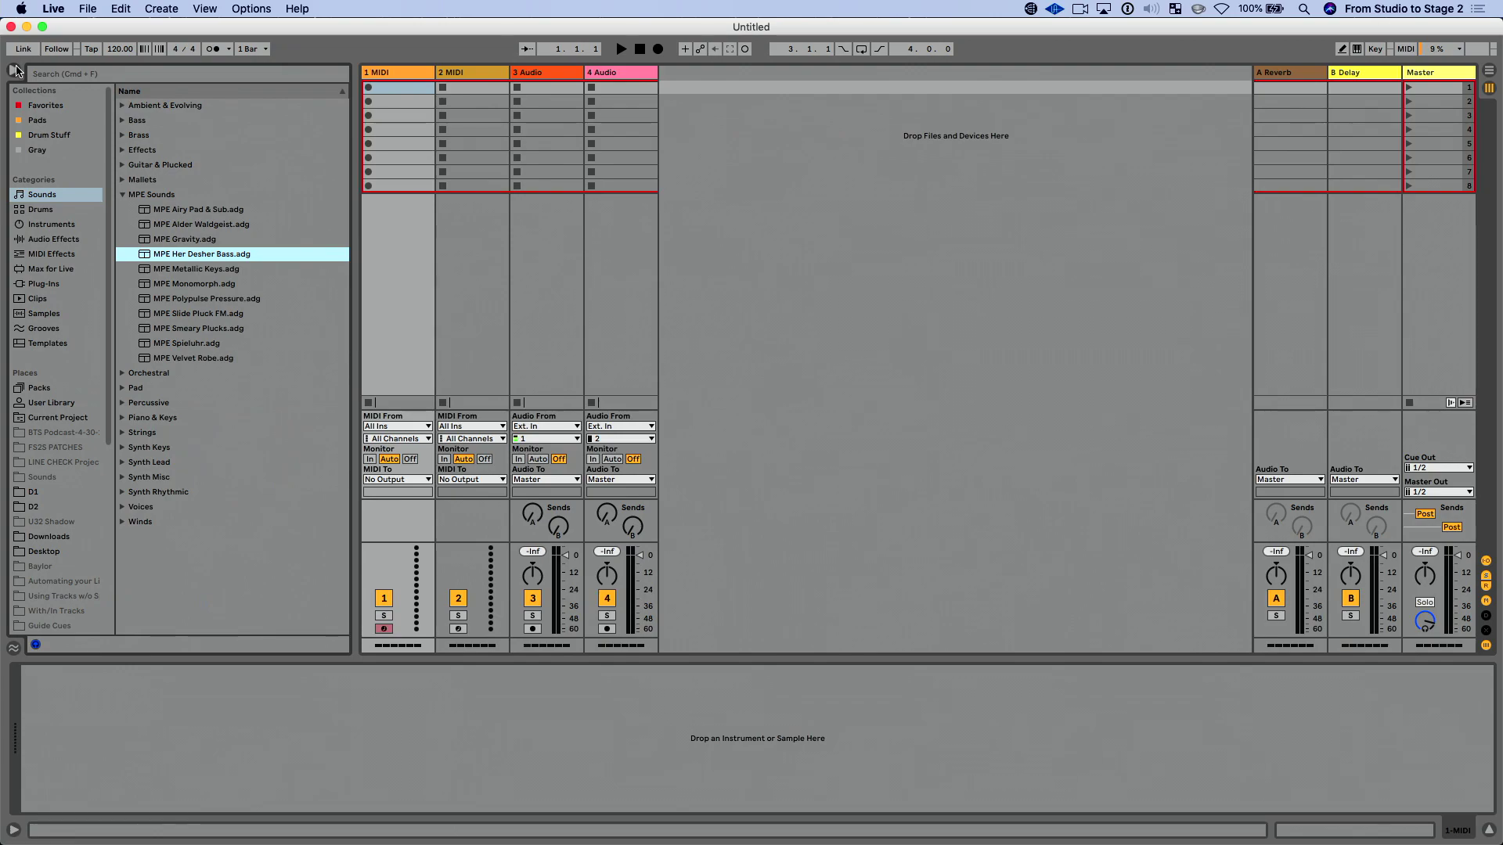
left_click(51, 227)
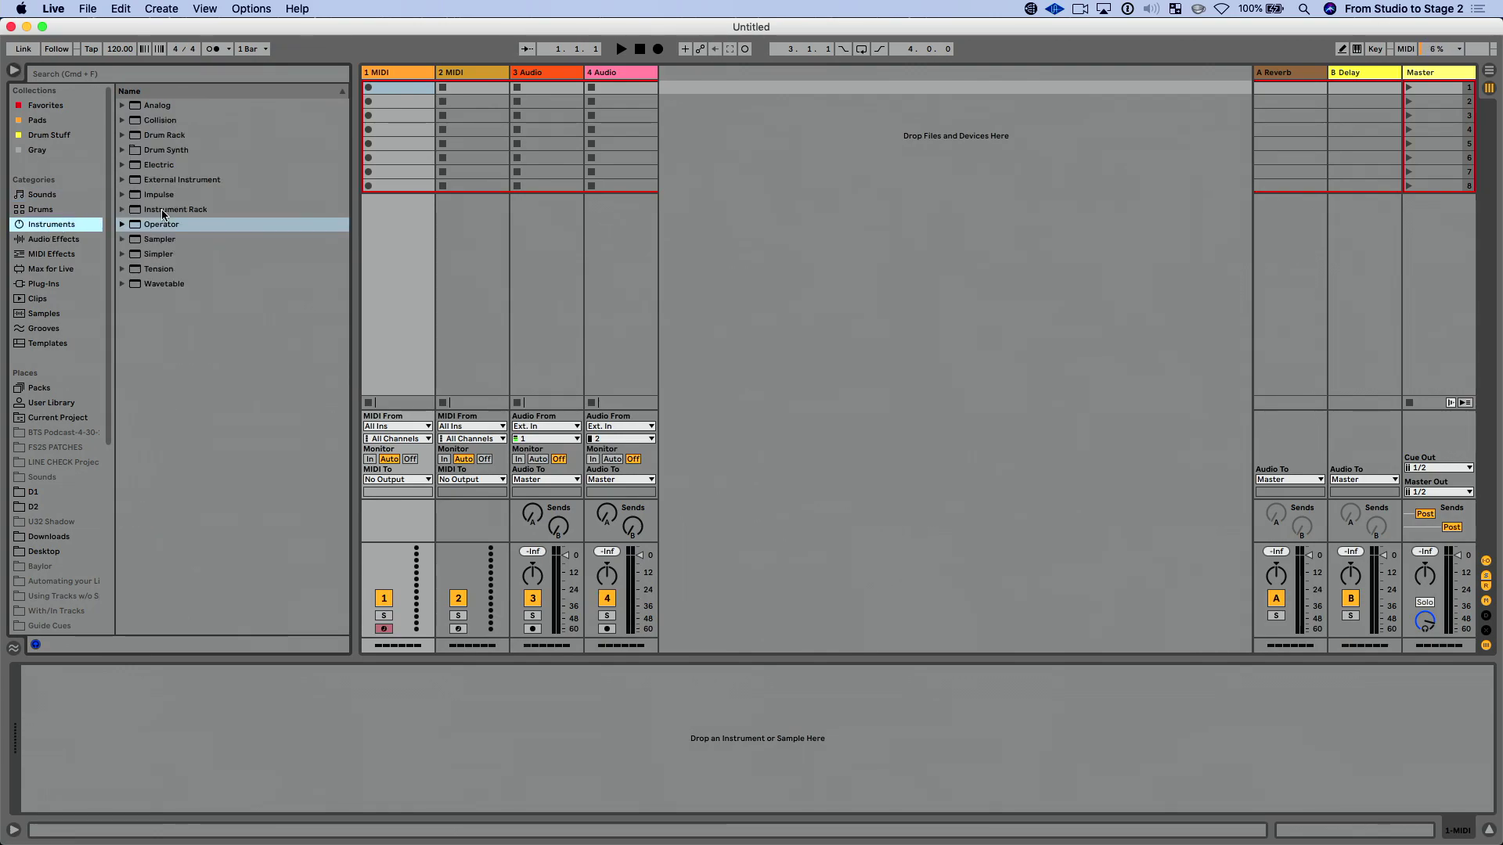
double_click(219, 209)
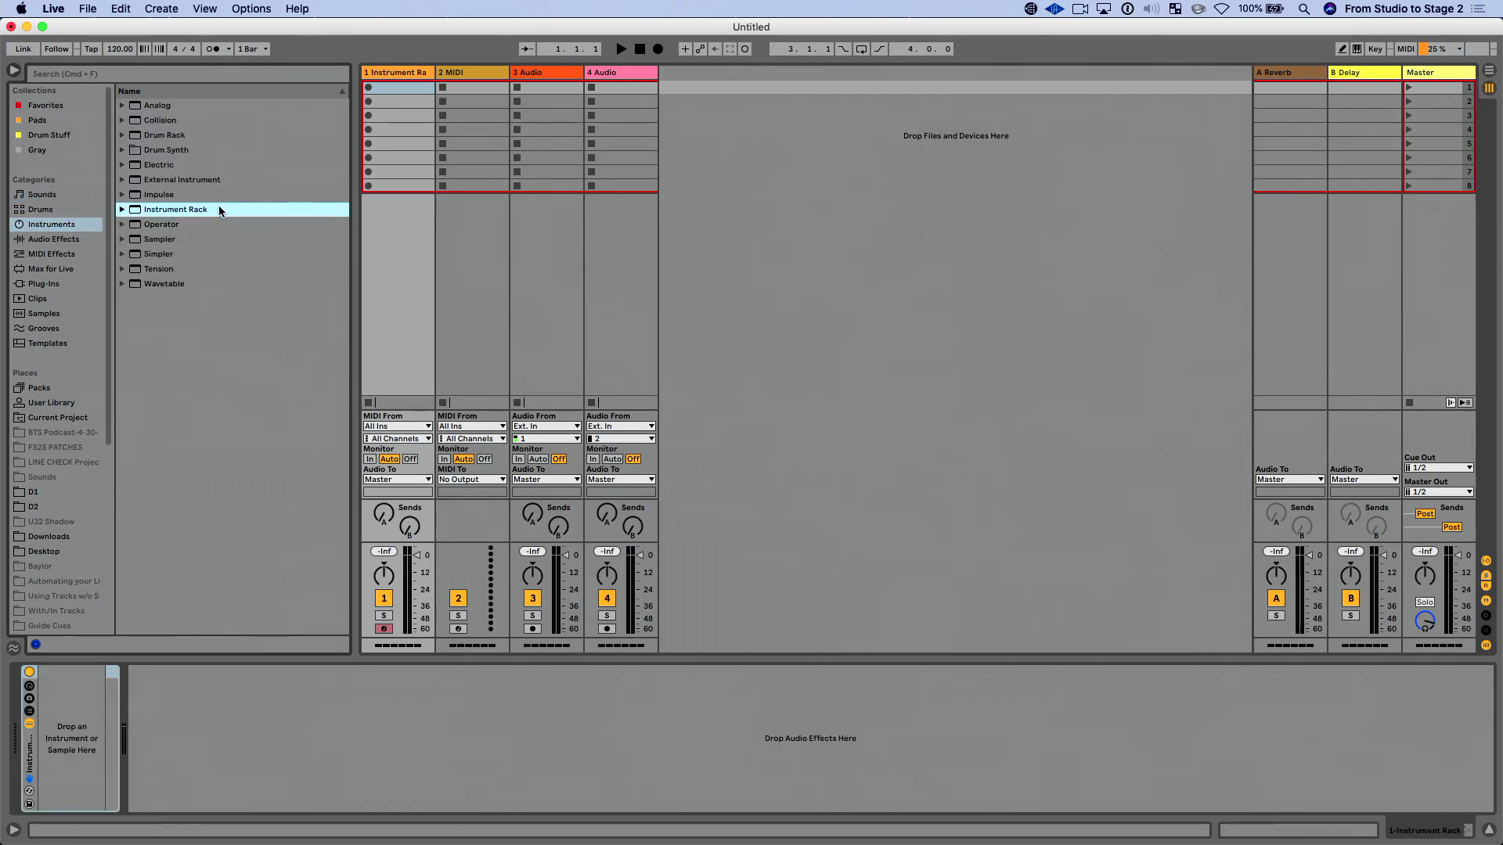
- Show the Instrument Rack's macro controls and increase them to 16 macros
left_click(29, 686)
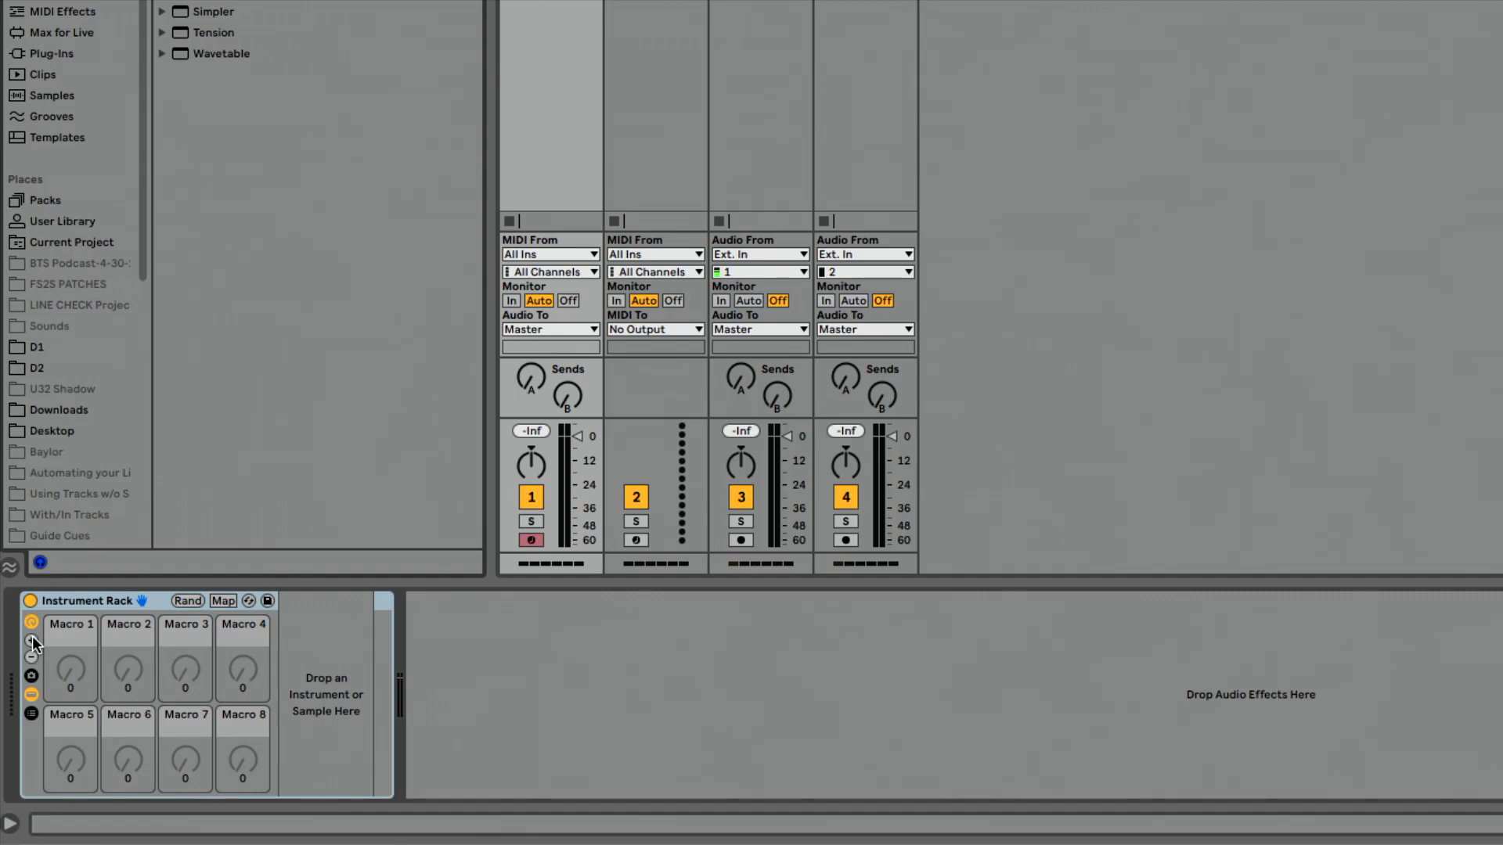
left_click(32, 641)
left_click(32, 641)
left_click(32, 641)
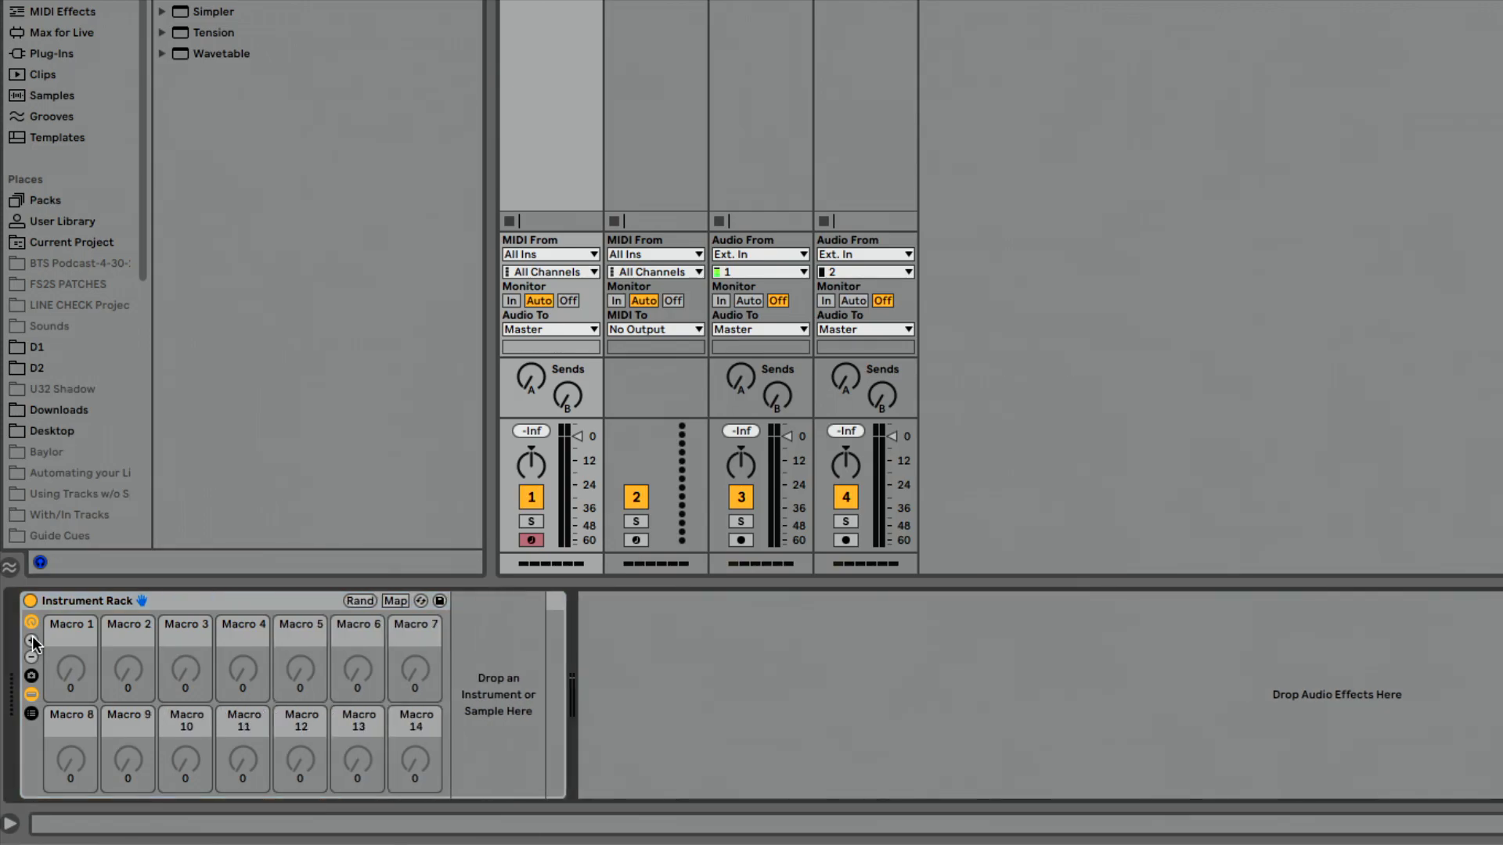
left_click(32, 641)
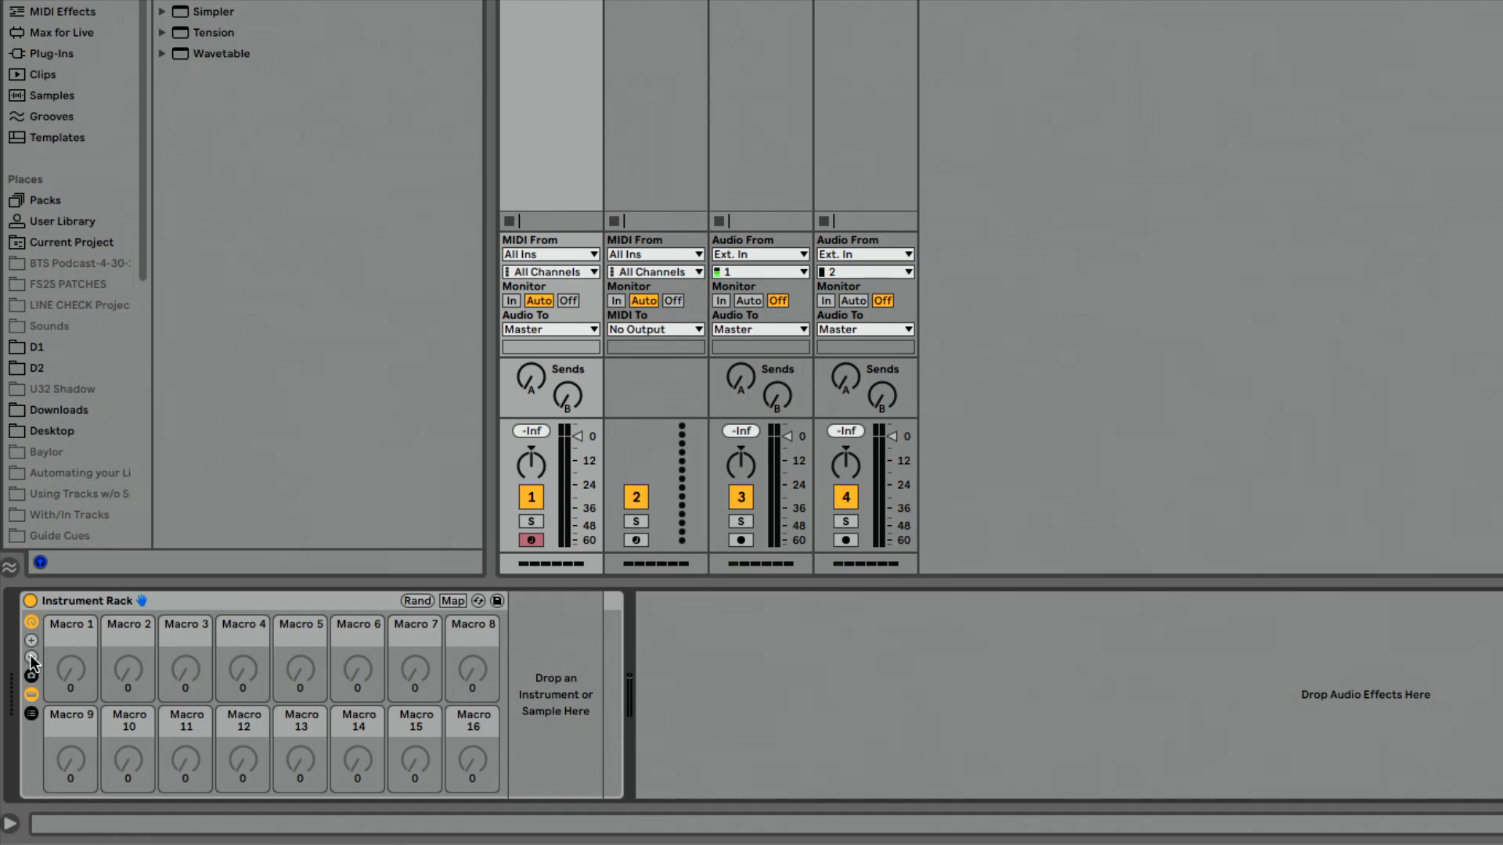
- Reduce the Instrument Rack's macro controls to a single macro
left_click(32, 659)
left_click(32, 660)
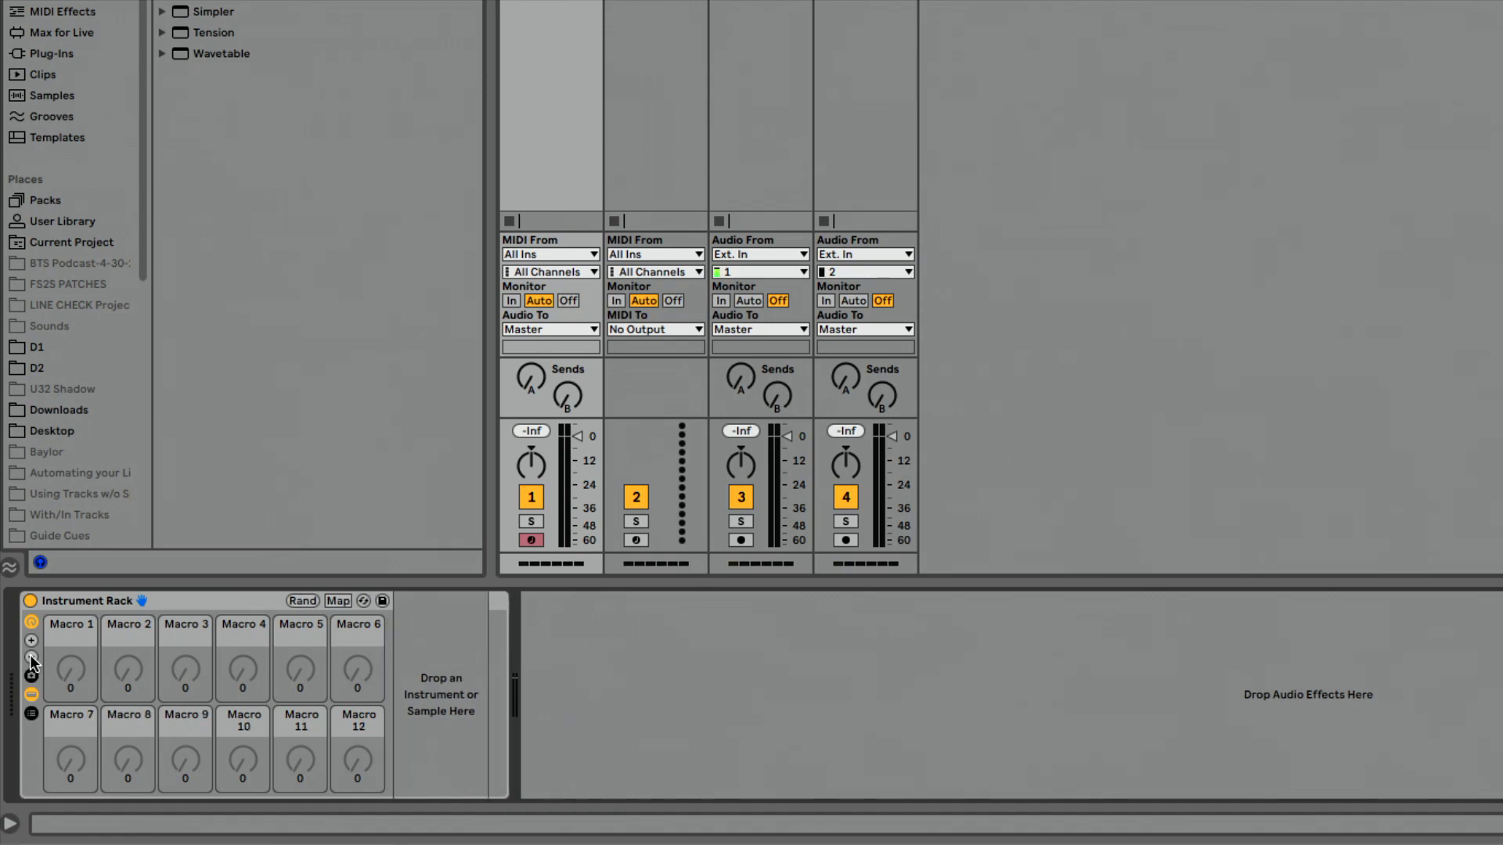
left_click(31, 659)
left_click(31, 660)
left_click(32, 660)
left_click(31, 660)
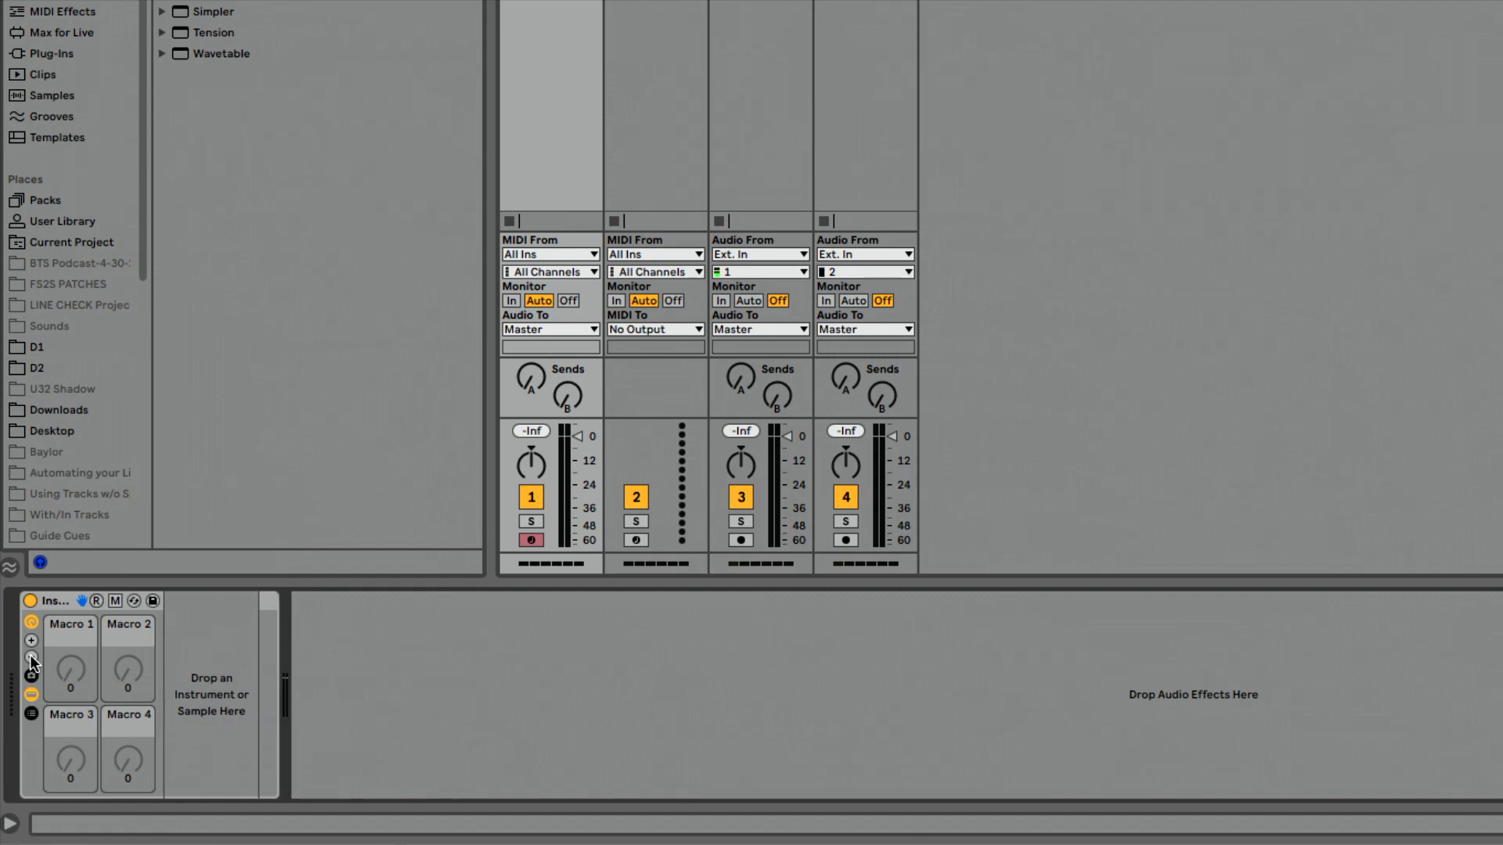
left_click(31, 660)
left_click(31, 659)
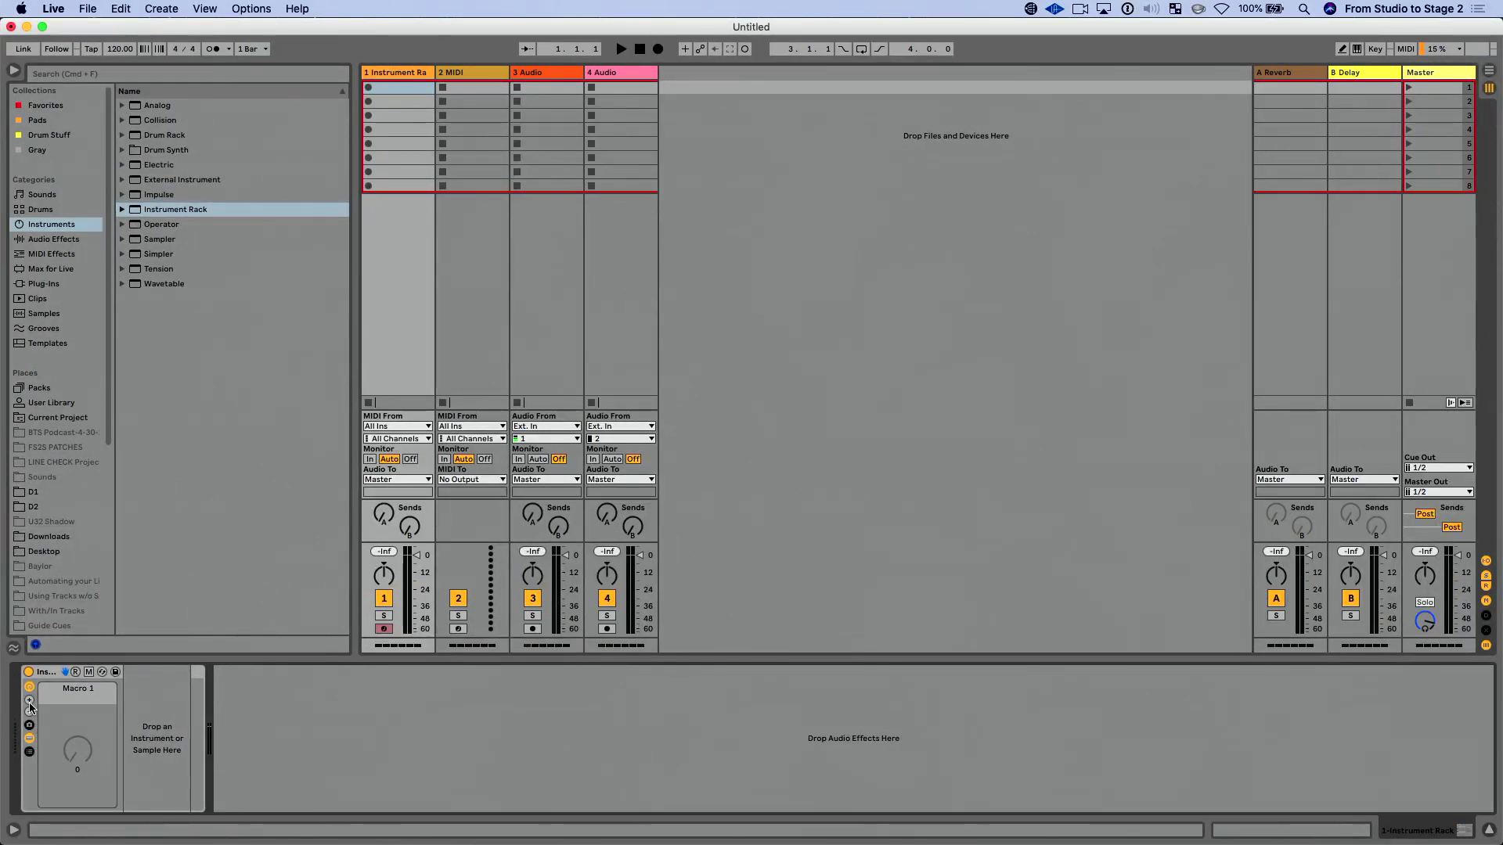
- Increase the Instrument Rack's visible macro controls to eight
left_click(29, 701)
left_click(29, 701)
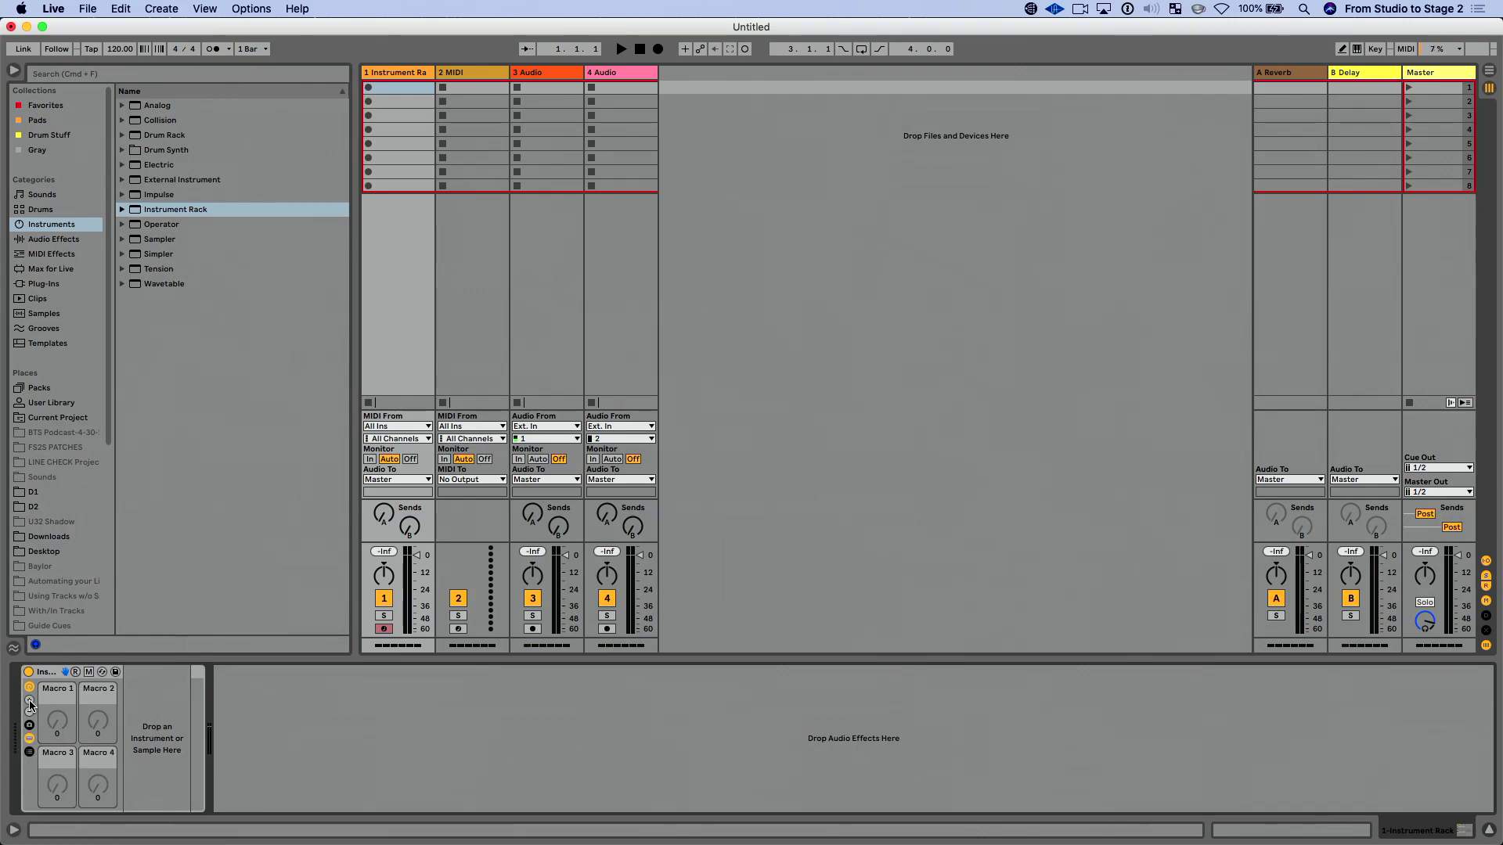
left_click(29, 701)
left_click(29, 702)
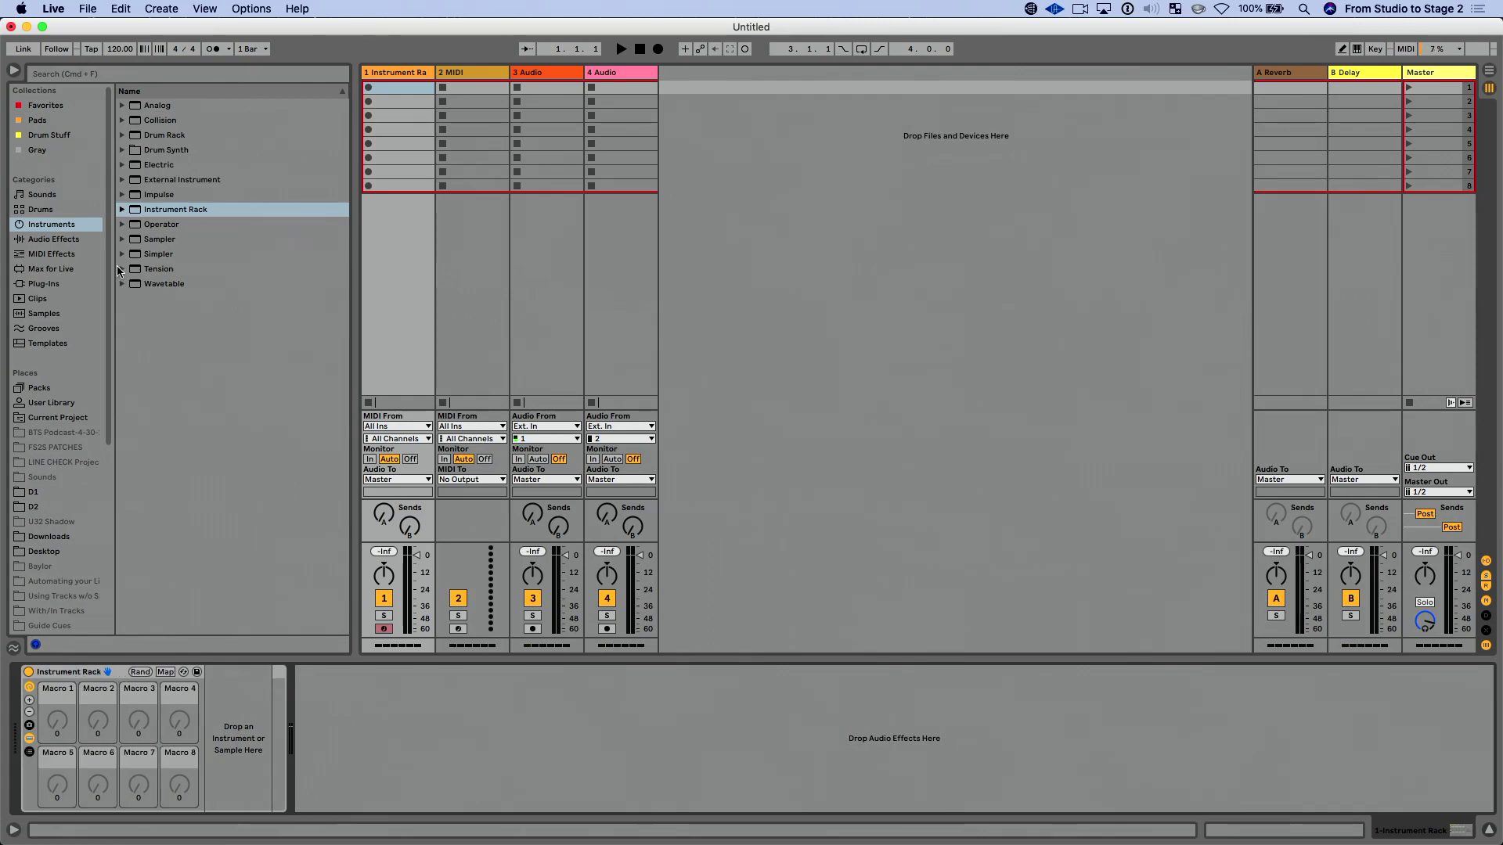
- Load the Creators Piano preset from the Instrument Rack presets onto the first MIDI track
left_click(123, 210)
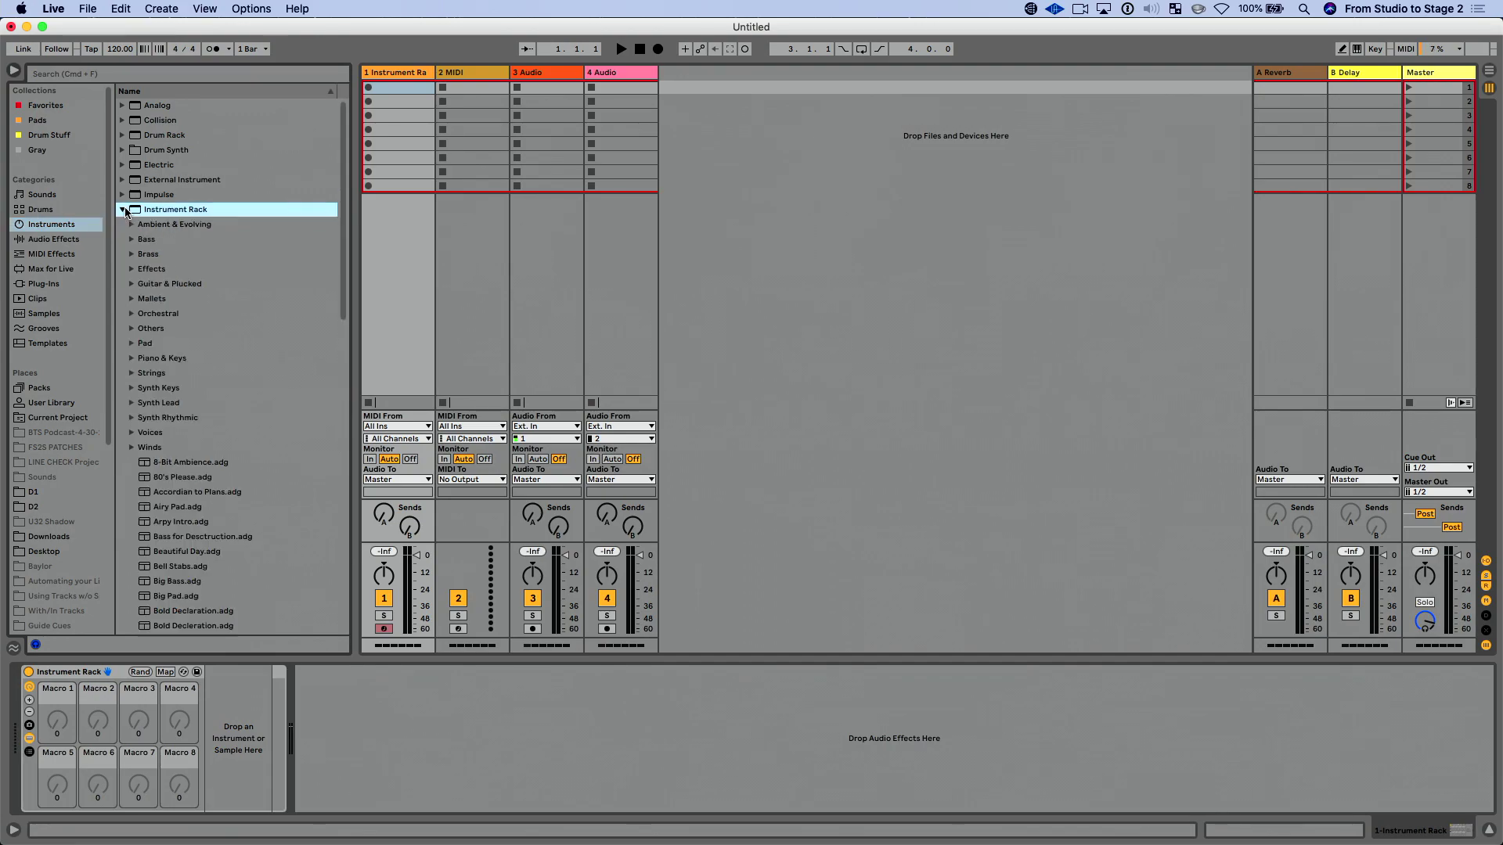
scroll(215, 493, "down", 5)
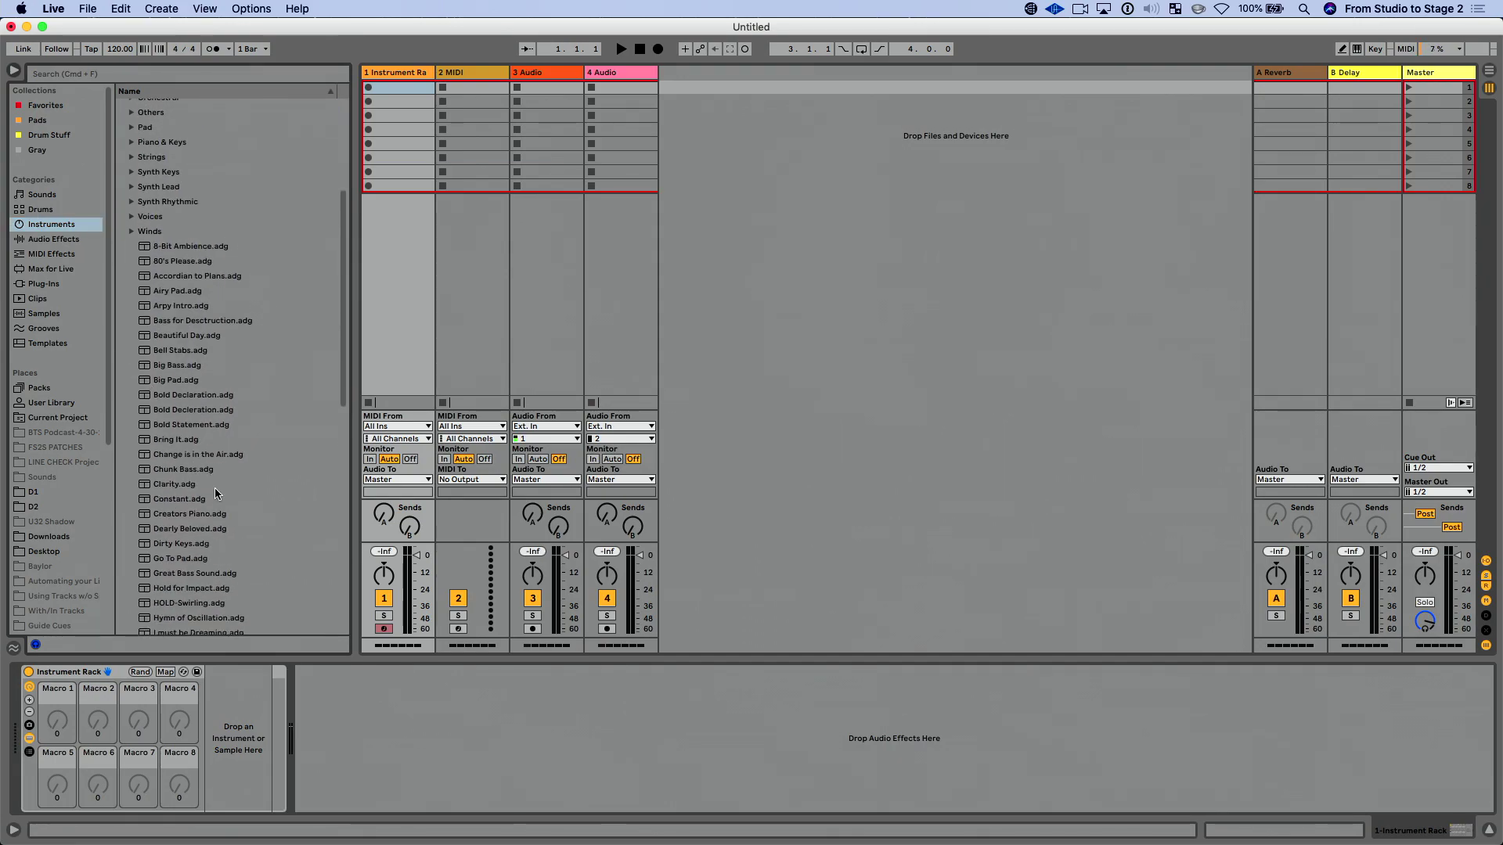
double_click(228, 517)
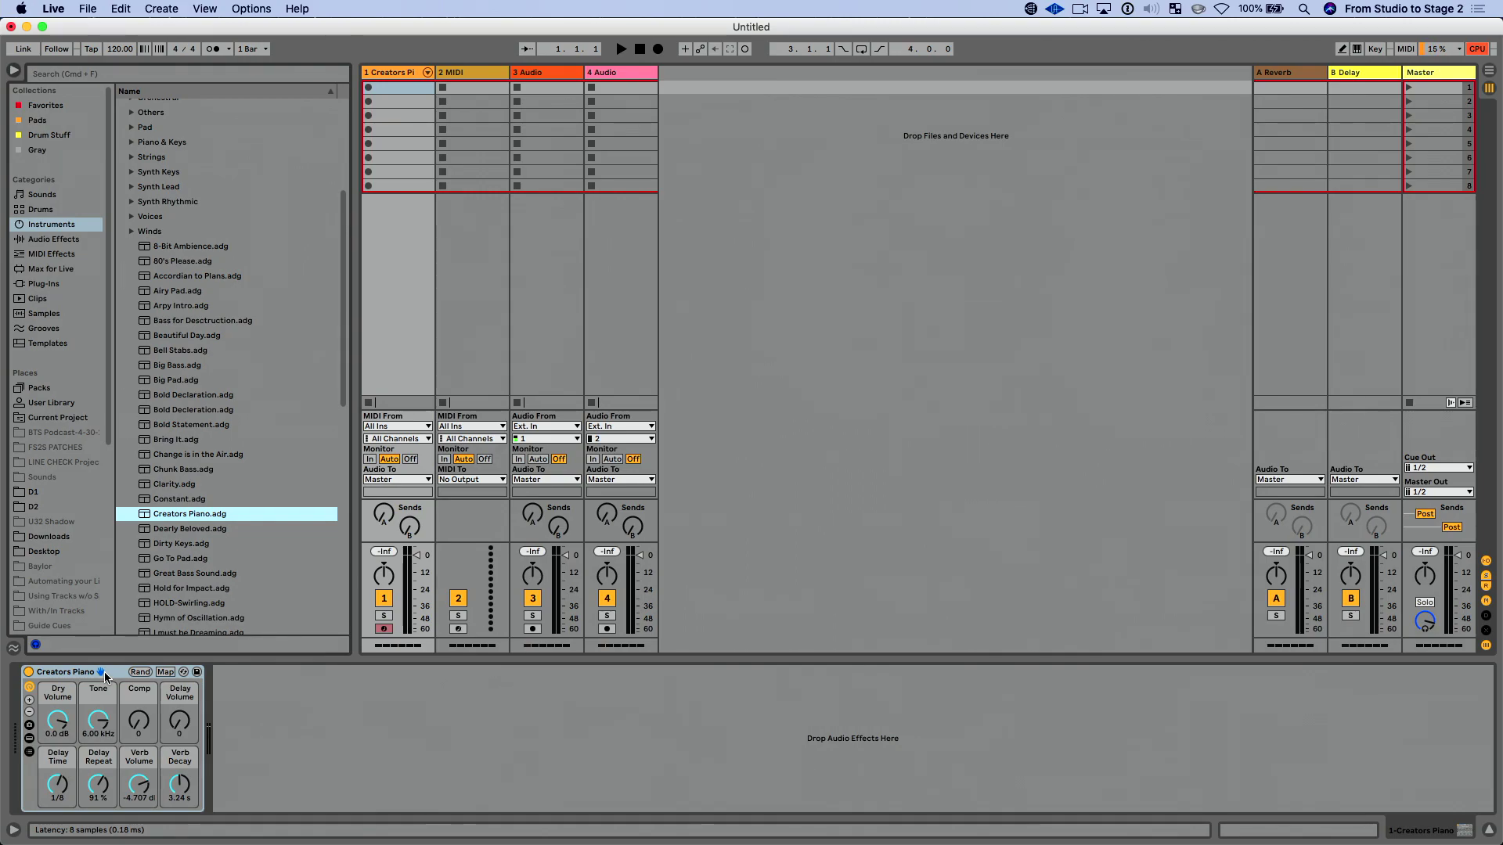
- Reduce the Creators Piano rack to a single visible macro and bring back all eight macro controls
left_click(29, 712)
left_click(29, 712)
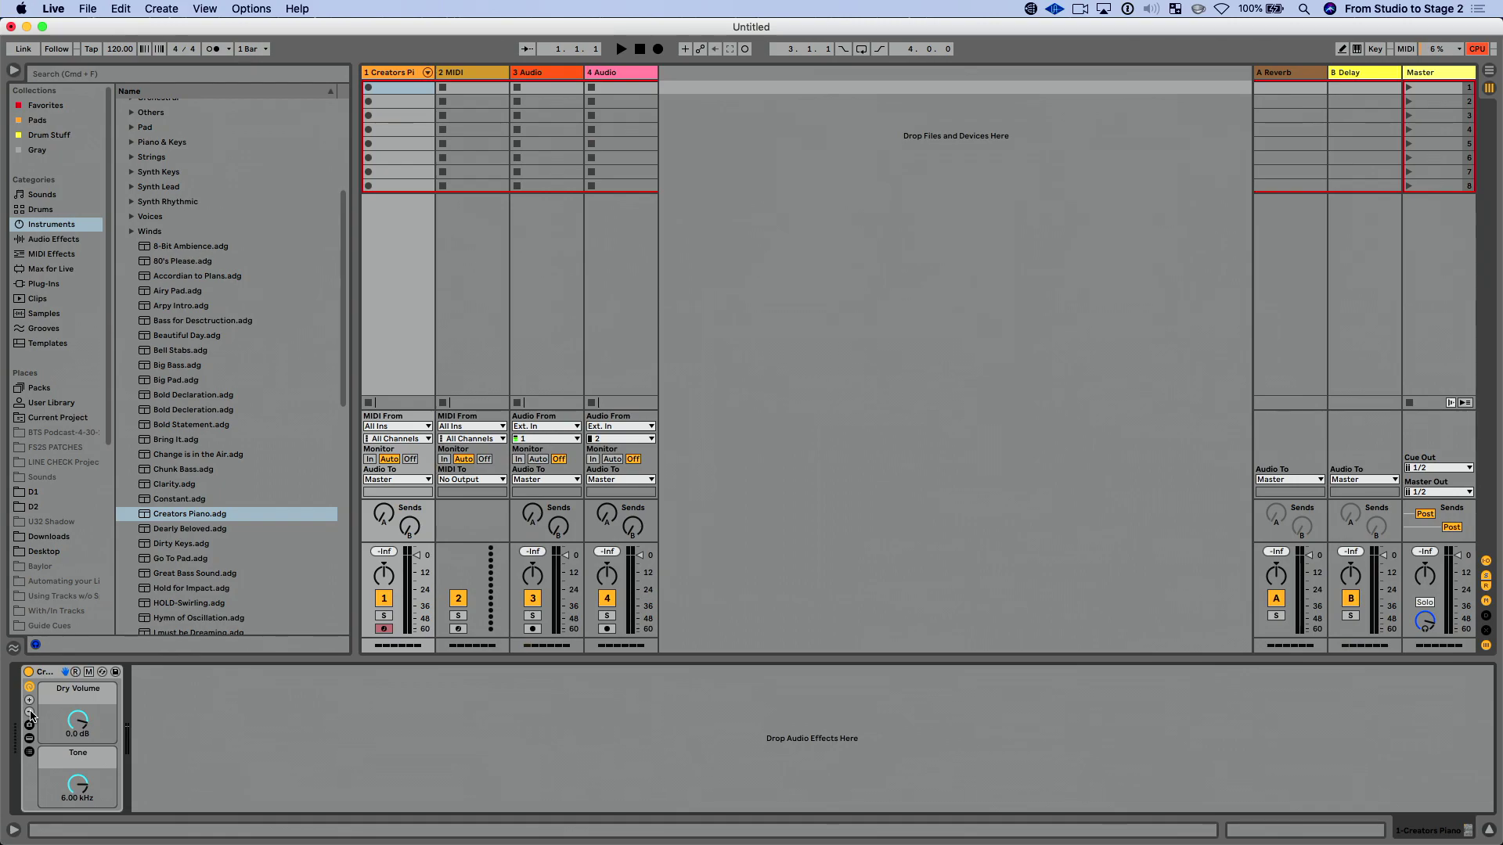
left_click(29, 712)
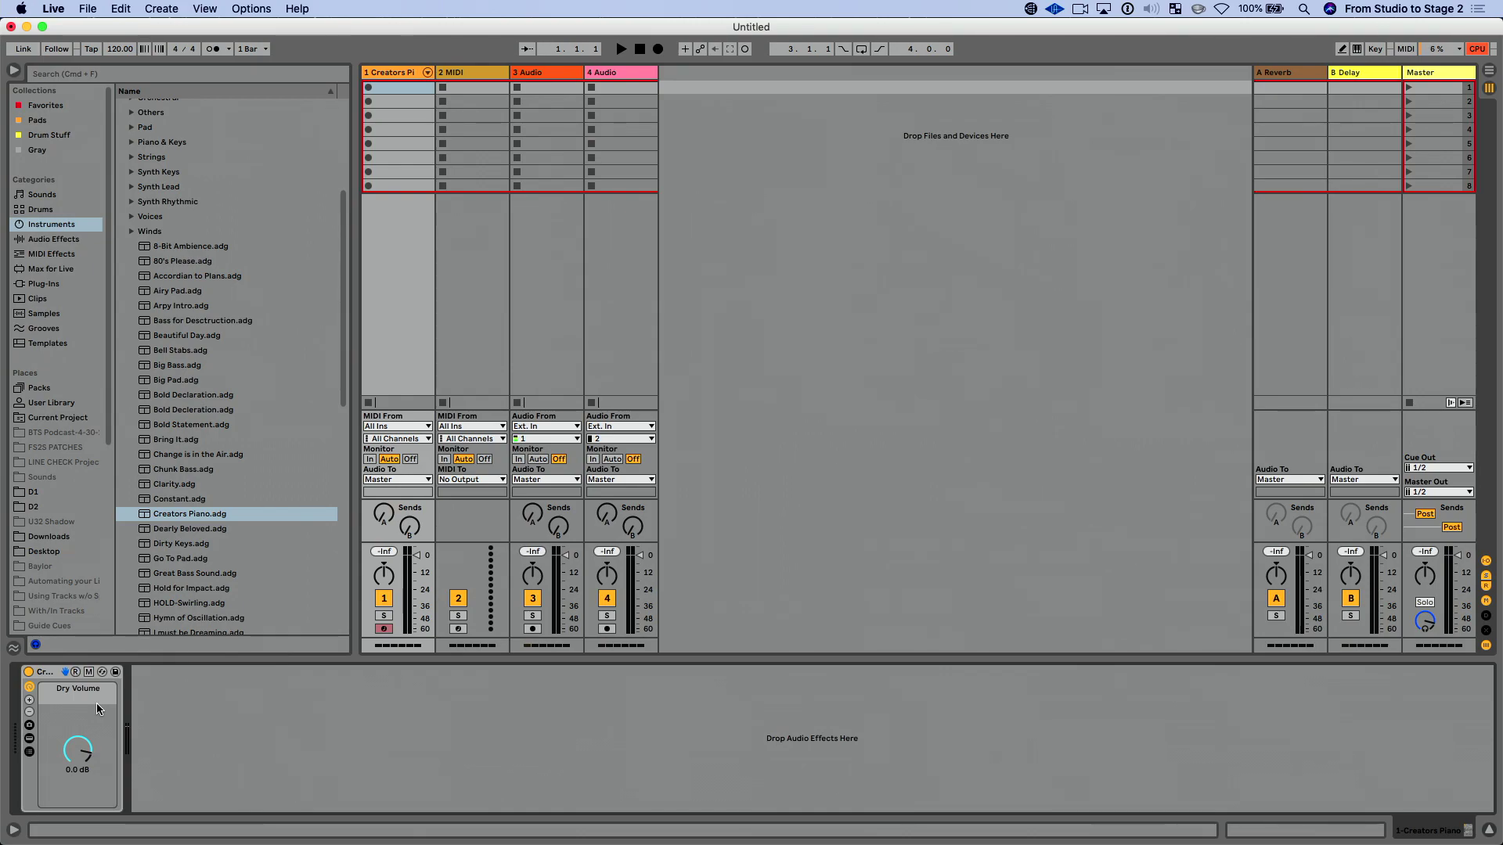
left_click(29, 702)
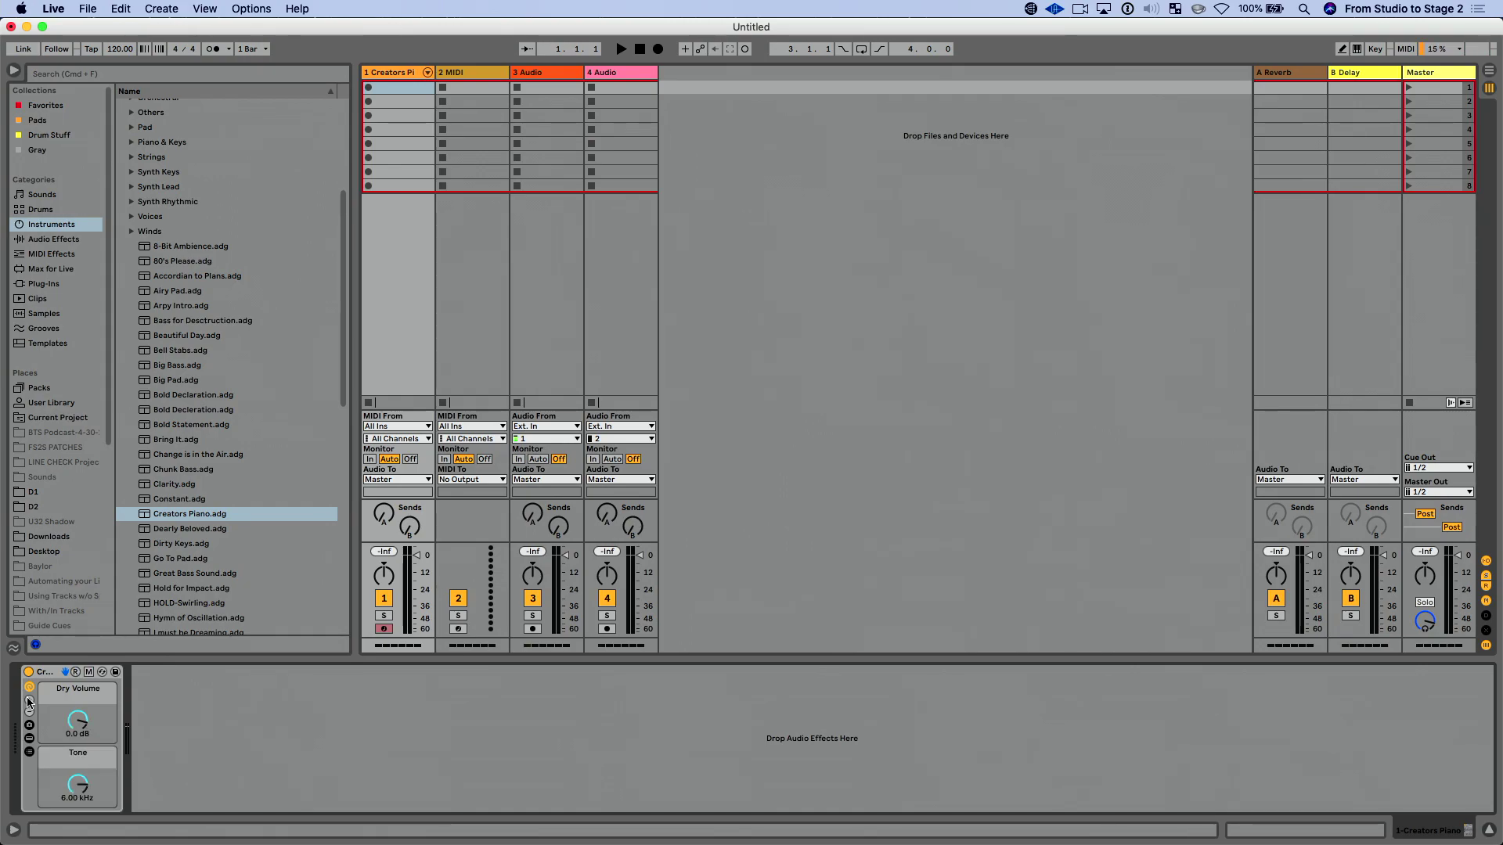
left_click(29, 702)
left_click(29, 702)
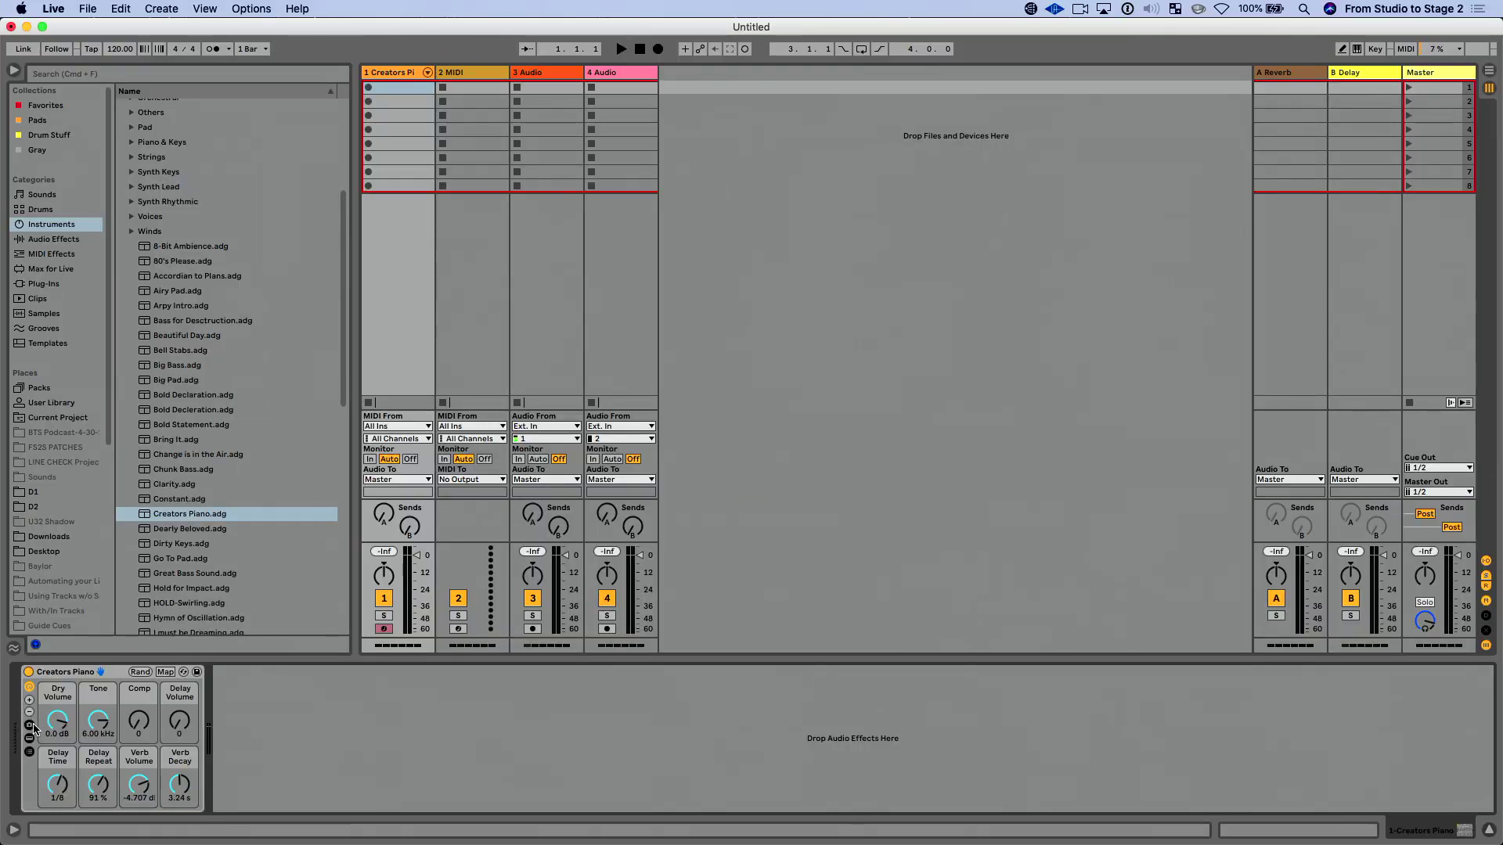
- Show the rack's macro variations and store the current macro settings as a new variation named "Default Piano"
left_click(33, 727)
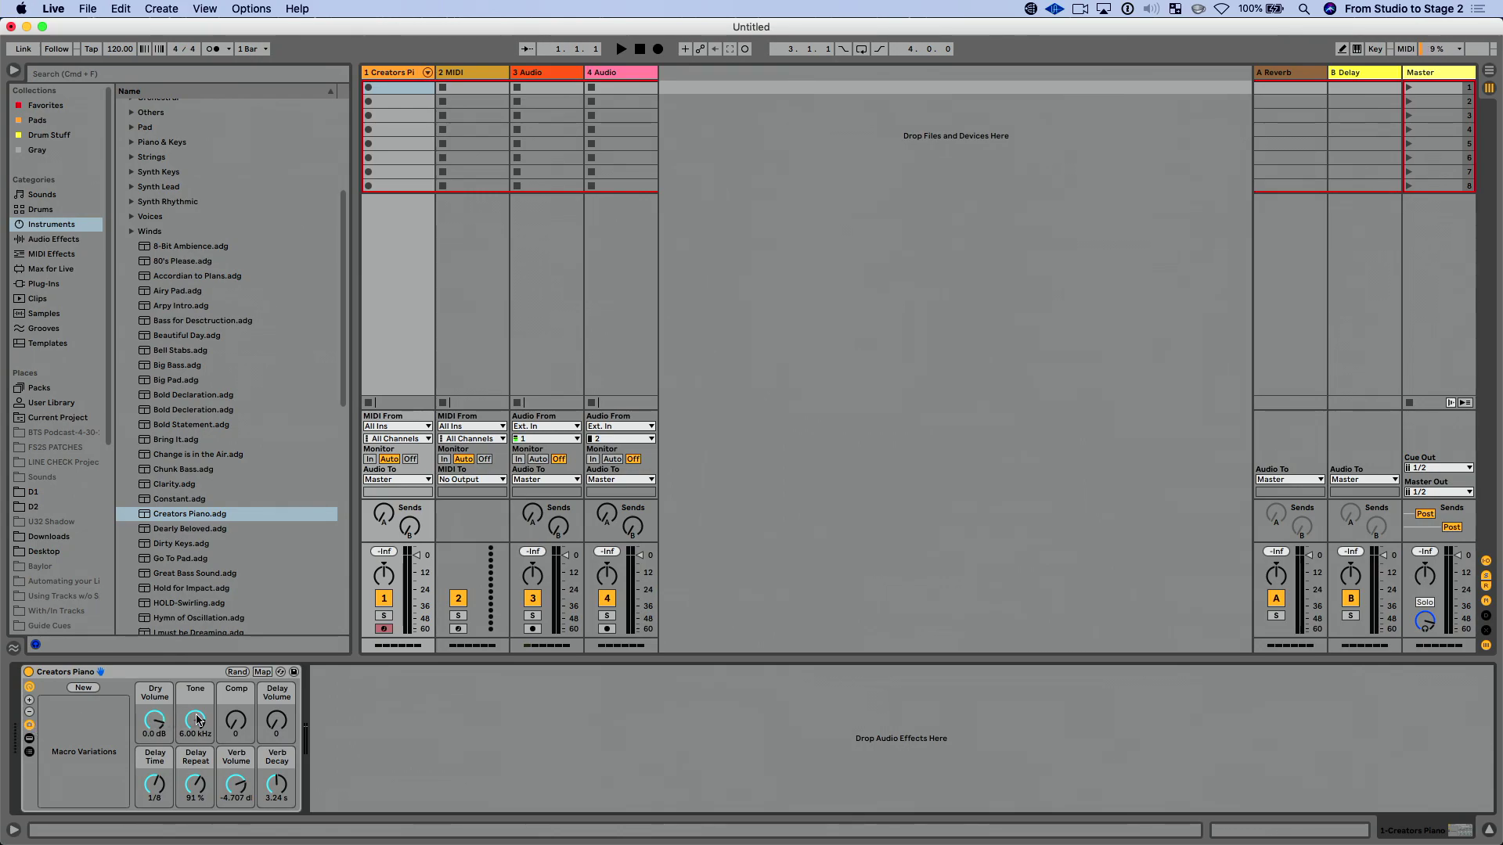
left_click(86, 689)
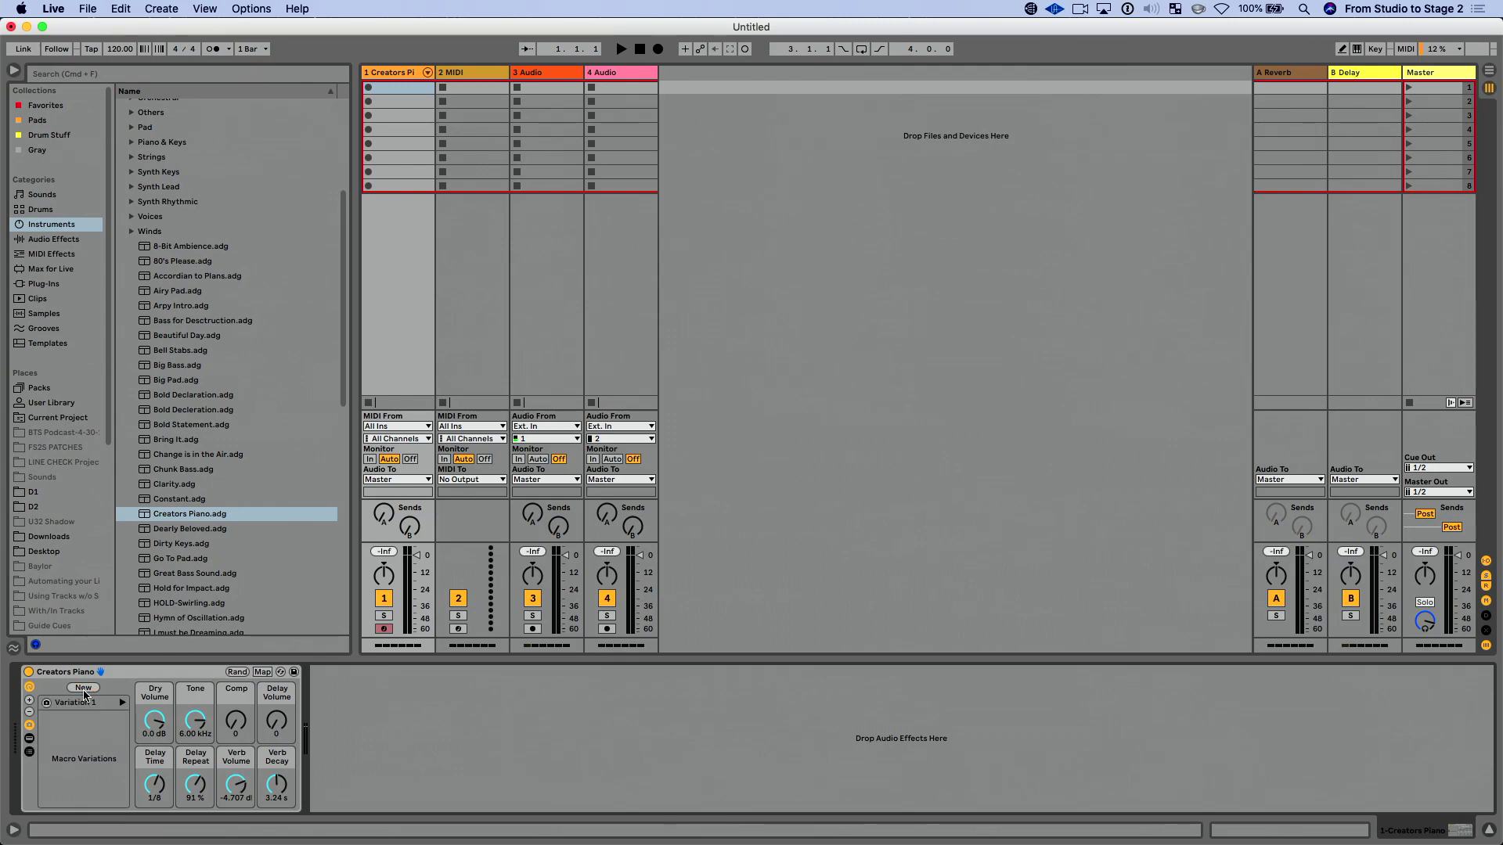
key("super+r")
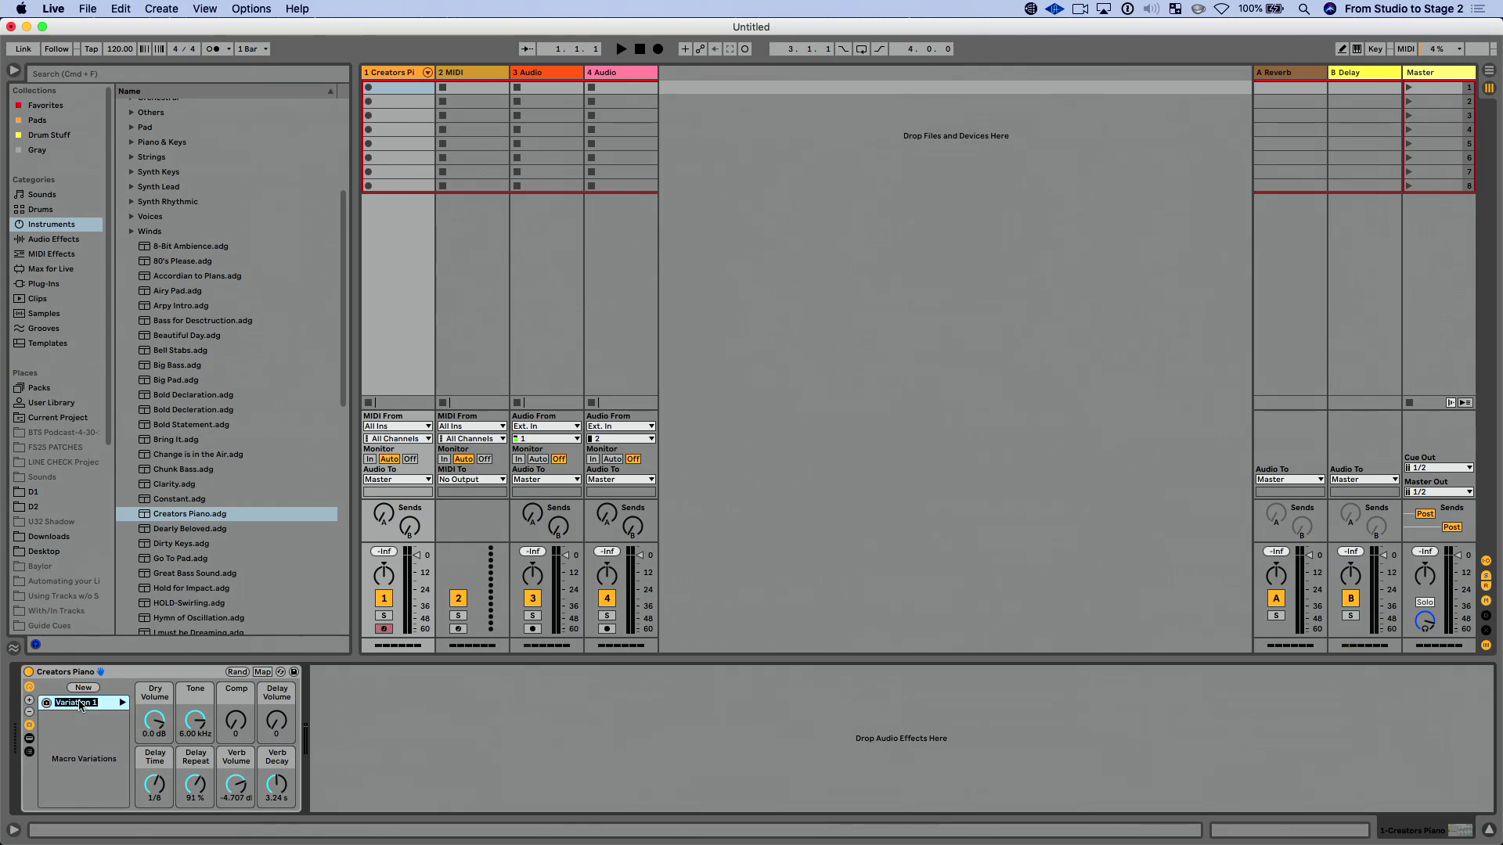
type("Default Piano")
key("Return")
- Set the rack's Tone to 471 Hz, Verb Volume to 0.016 dB, Dry Volume to -12.58 dB and Verb Decay to 25.6 s
left_click_drag(197, 720, 197, 771)
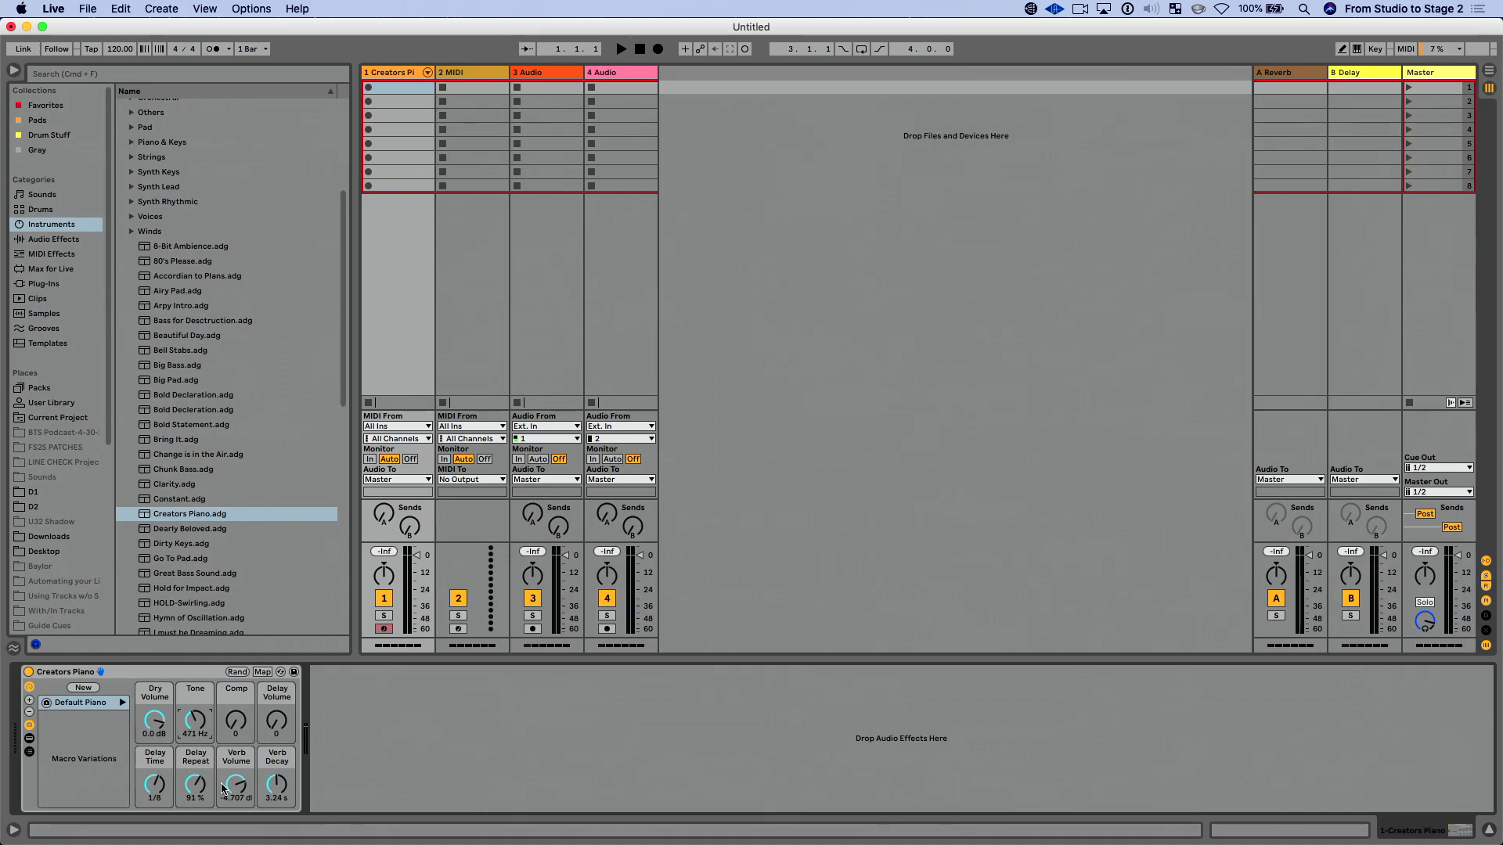
left_click_drag(234, 785, 278, 763)
left_click_drag(159, 721, 160, 743)
left_click_drag(276, 783, 276, 779)
- Store the changed macro settings as a second variation named "Ambient Piano"
left_click(83, 687)
key("super+r")
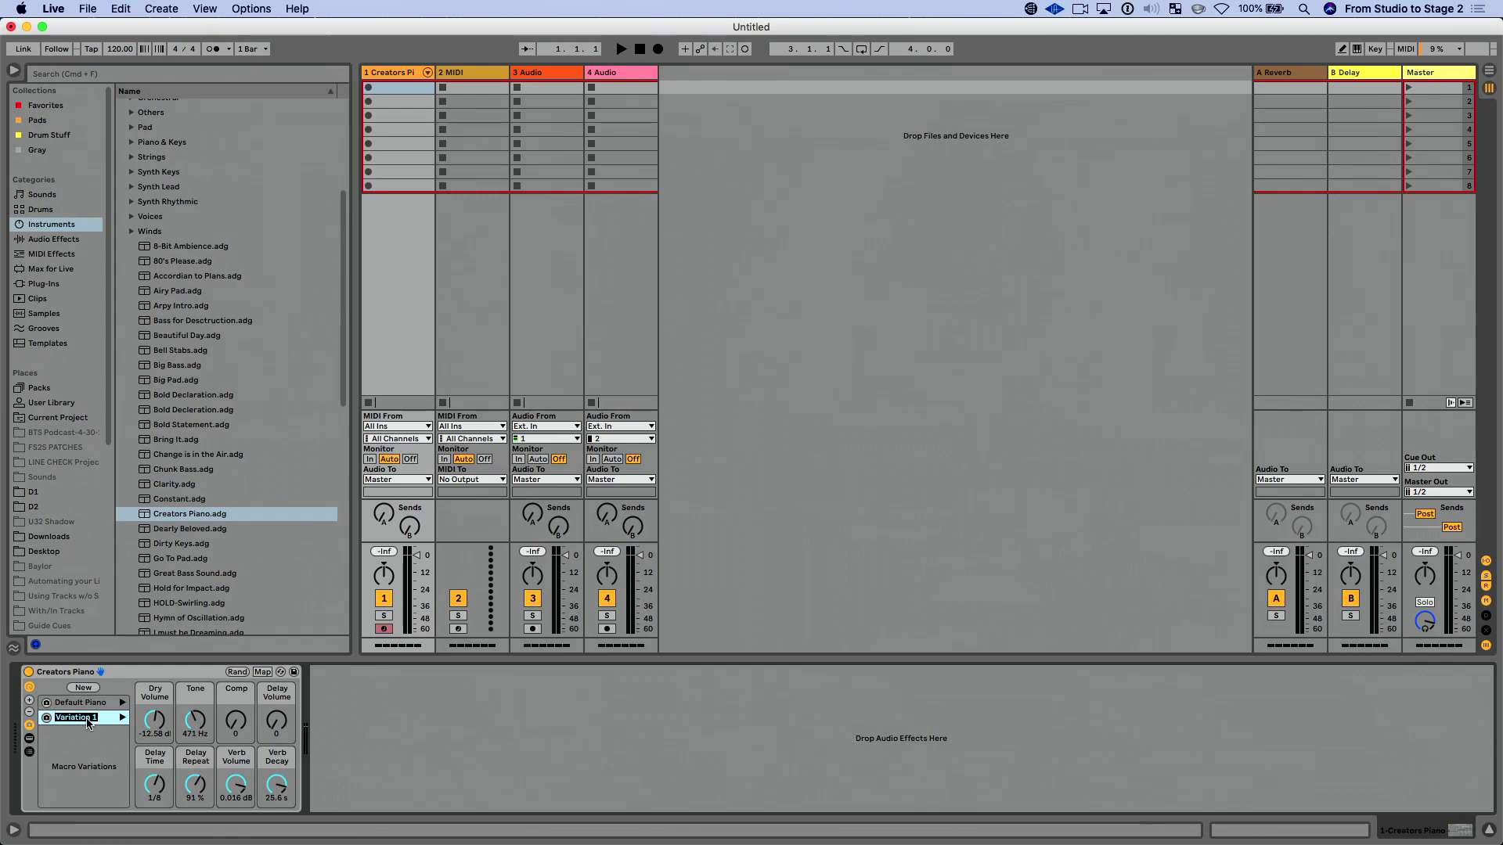
type("Ambient Piano")
- Recall the Default Piano variation, switch to Ambient Piano, and return to Default Piano
left_click(122, 703)
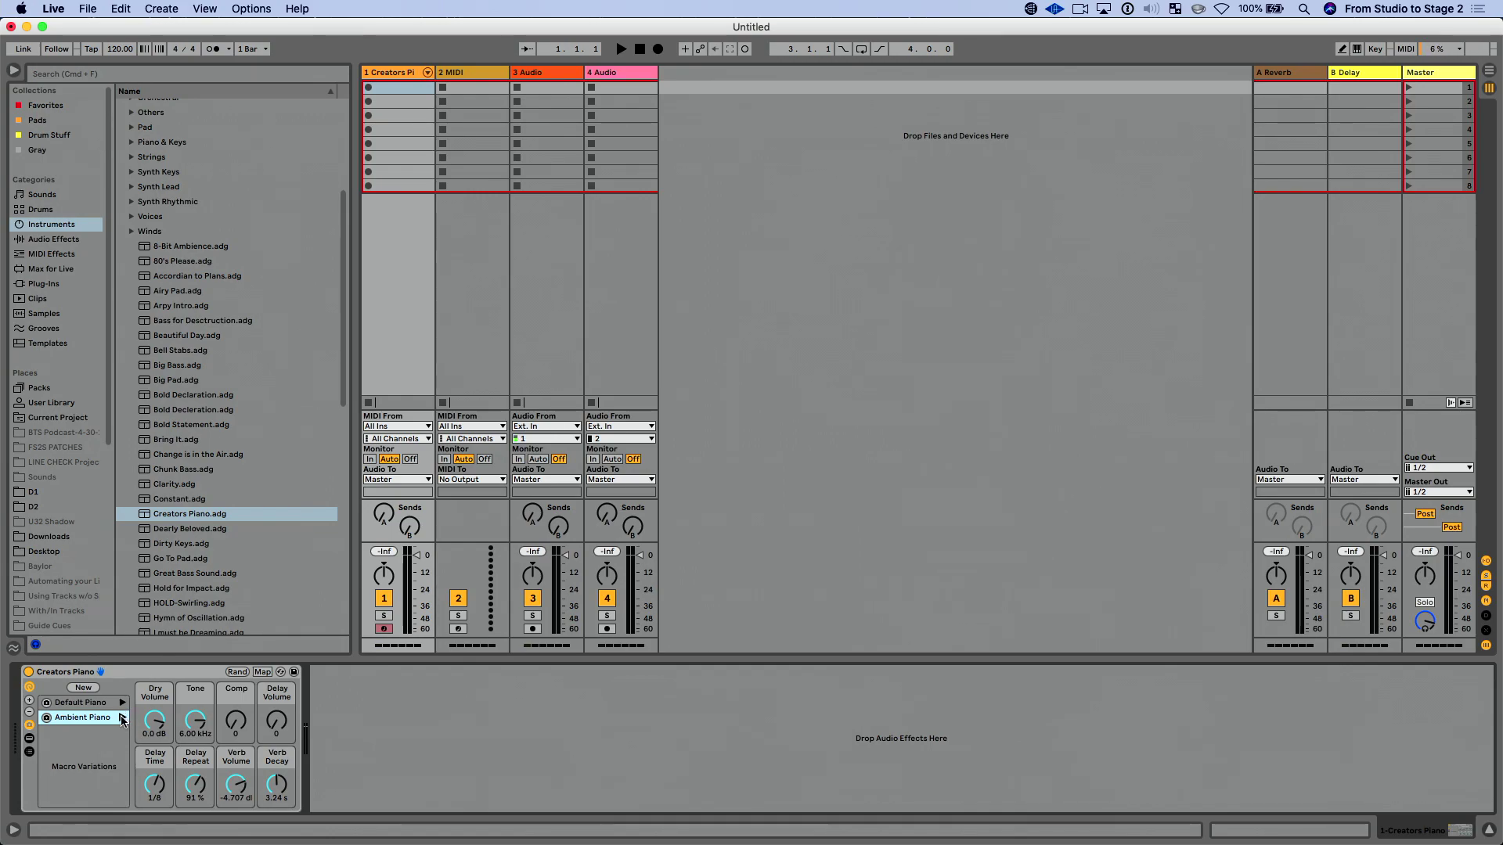
left_click(123, 717)
left_click(111, 703)
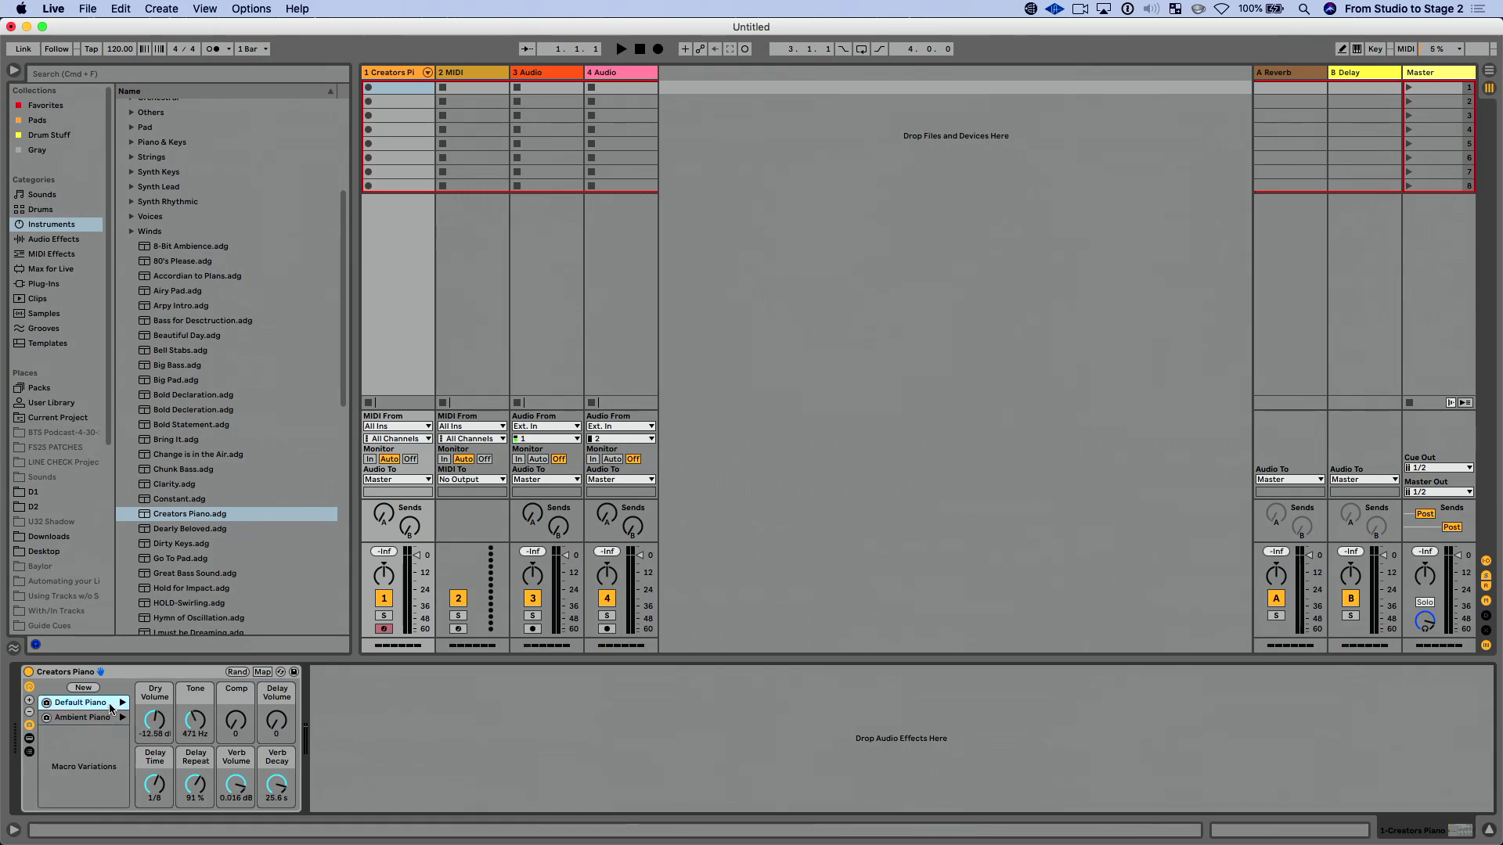
left_click(109, 702)
left_click(110, 703)
- MIDI-map the rack's recall, next and previous variation controls to notes C1, C#1 and D1, and leave MIDI mapping
key("super+m")
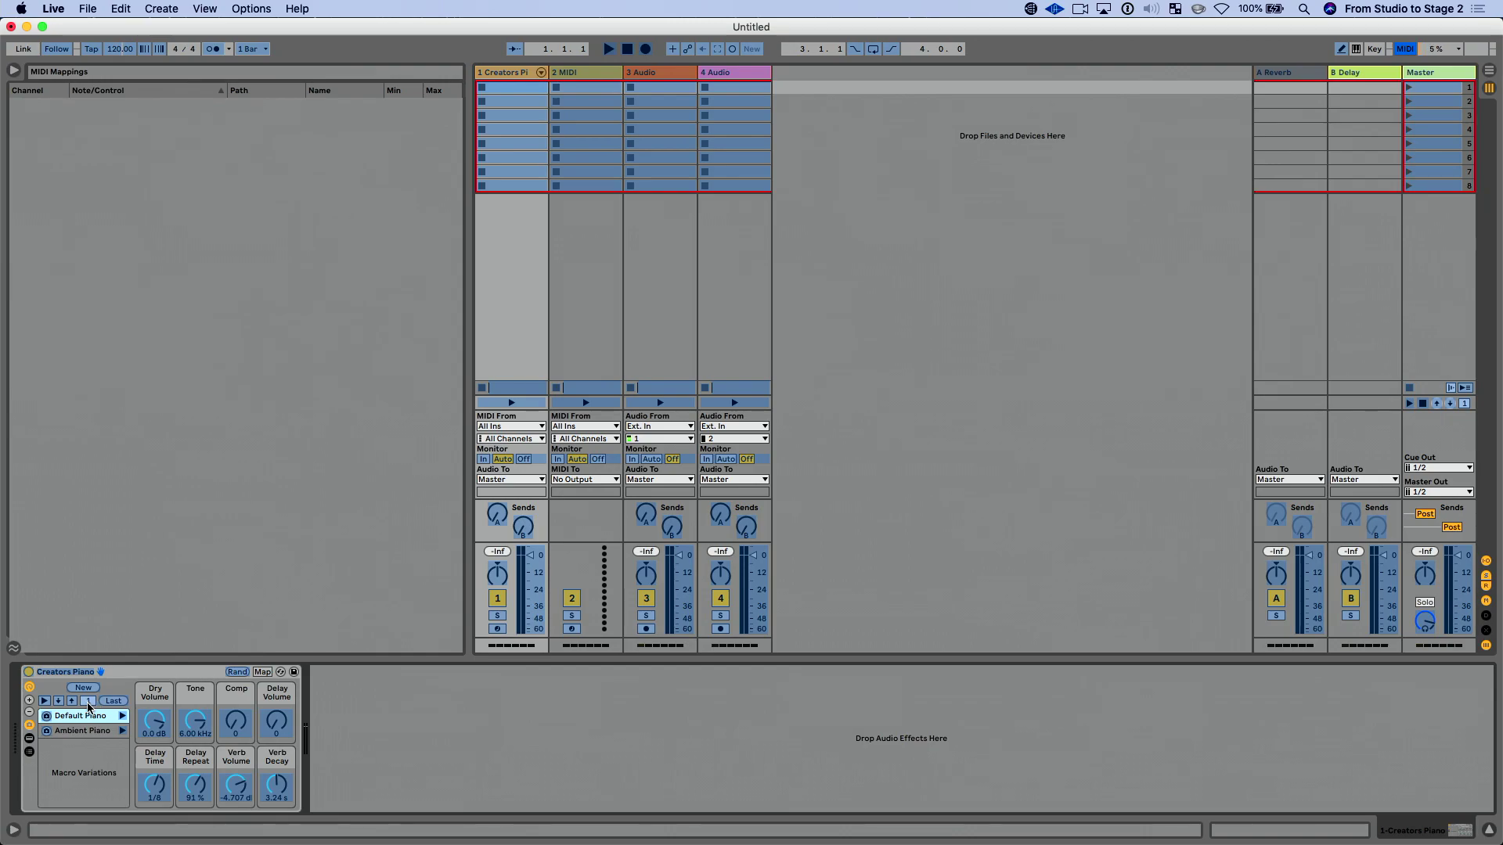
left_click(59, 702)
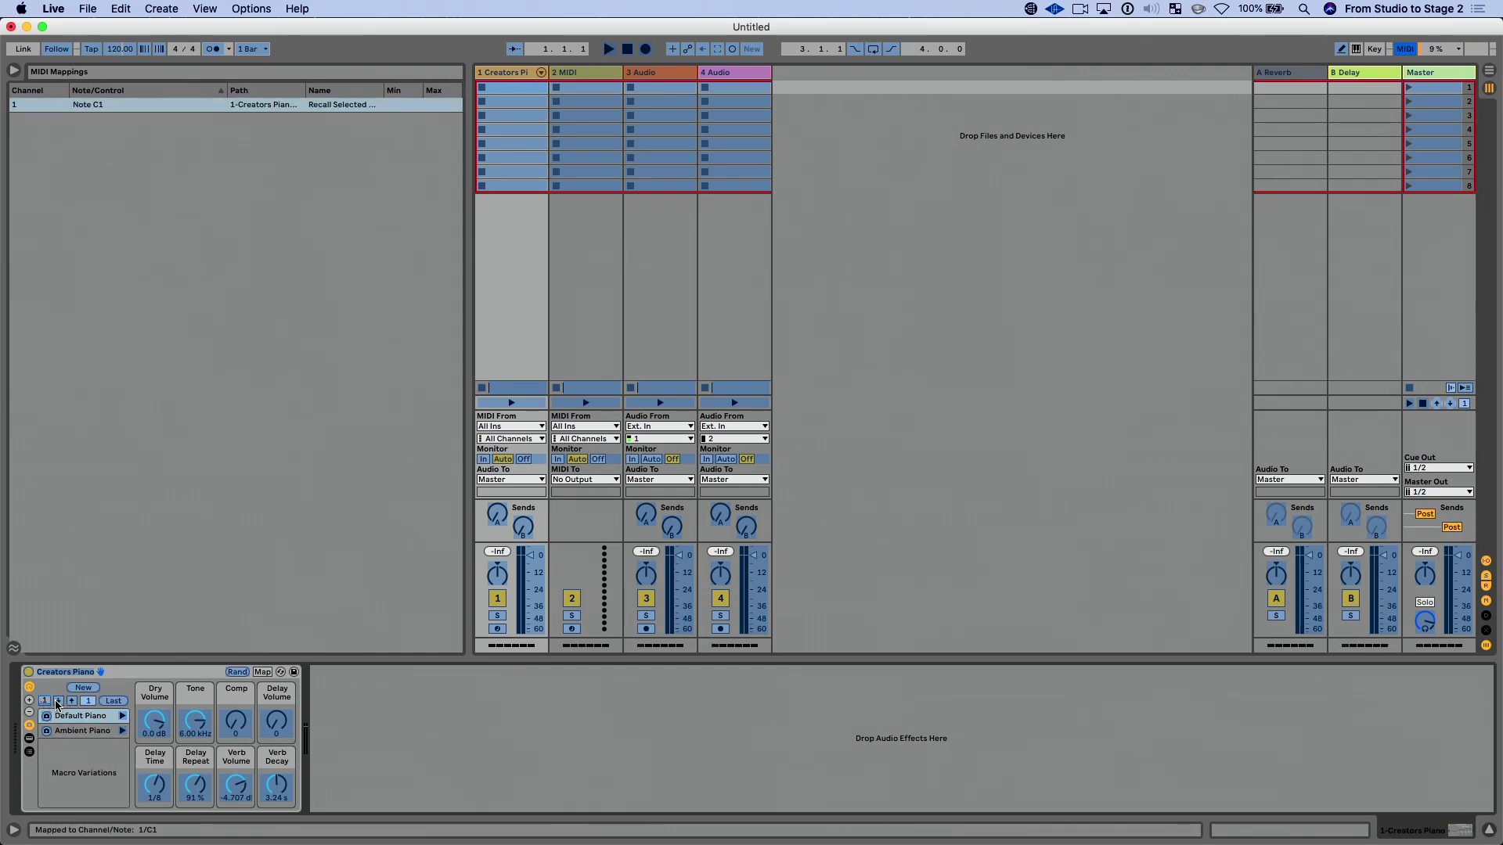
left_click(58, 703)
left_click(72, 705)
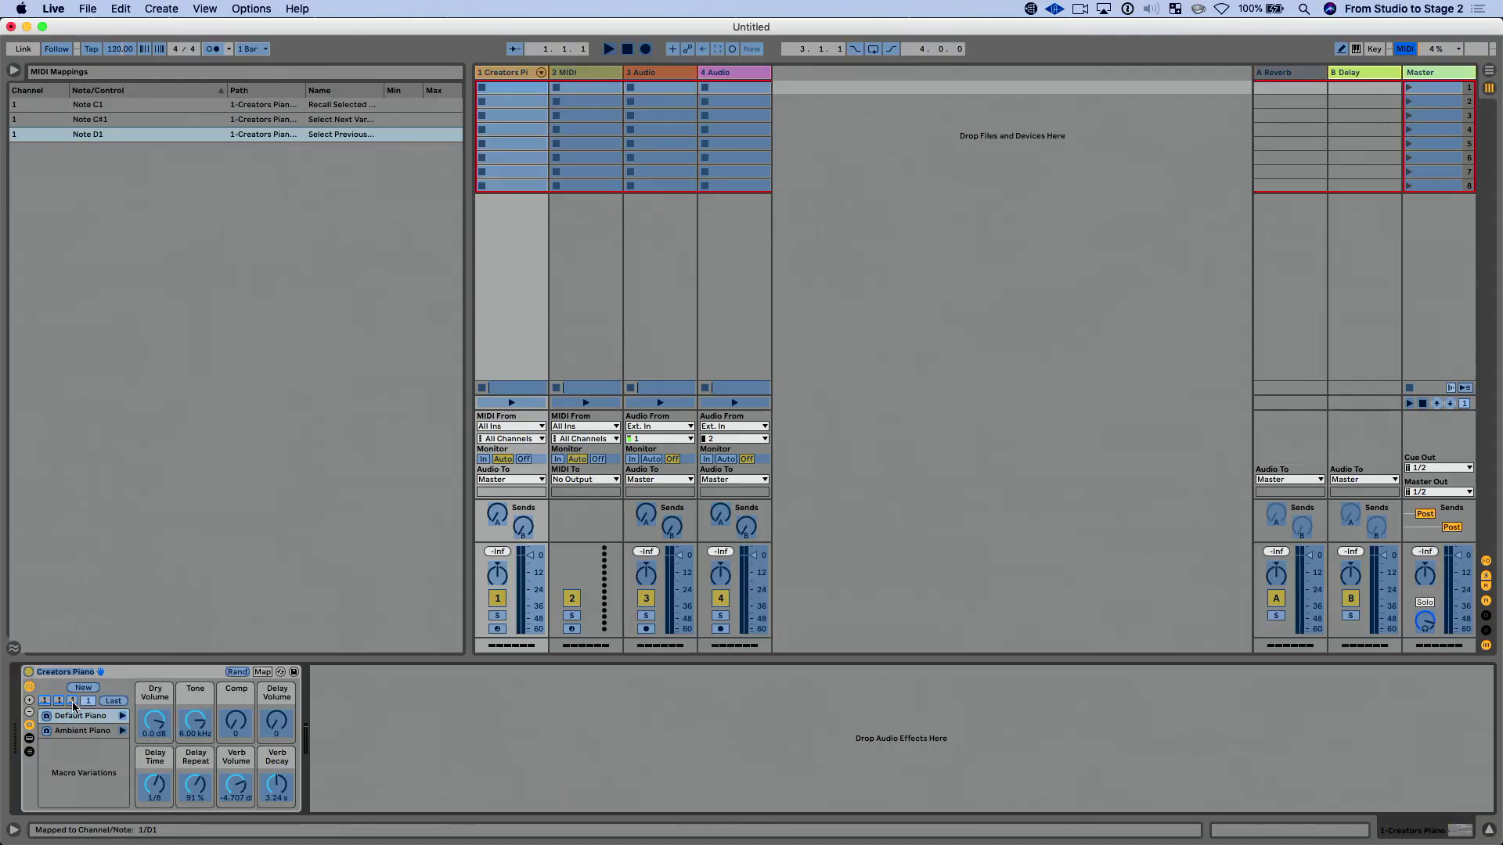
key("super+m")
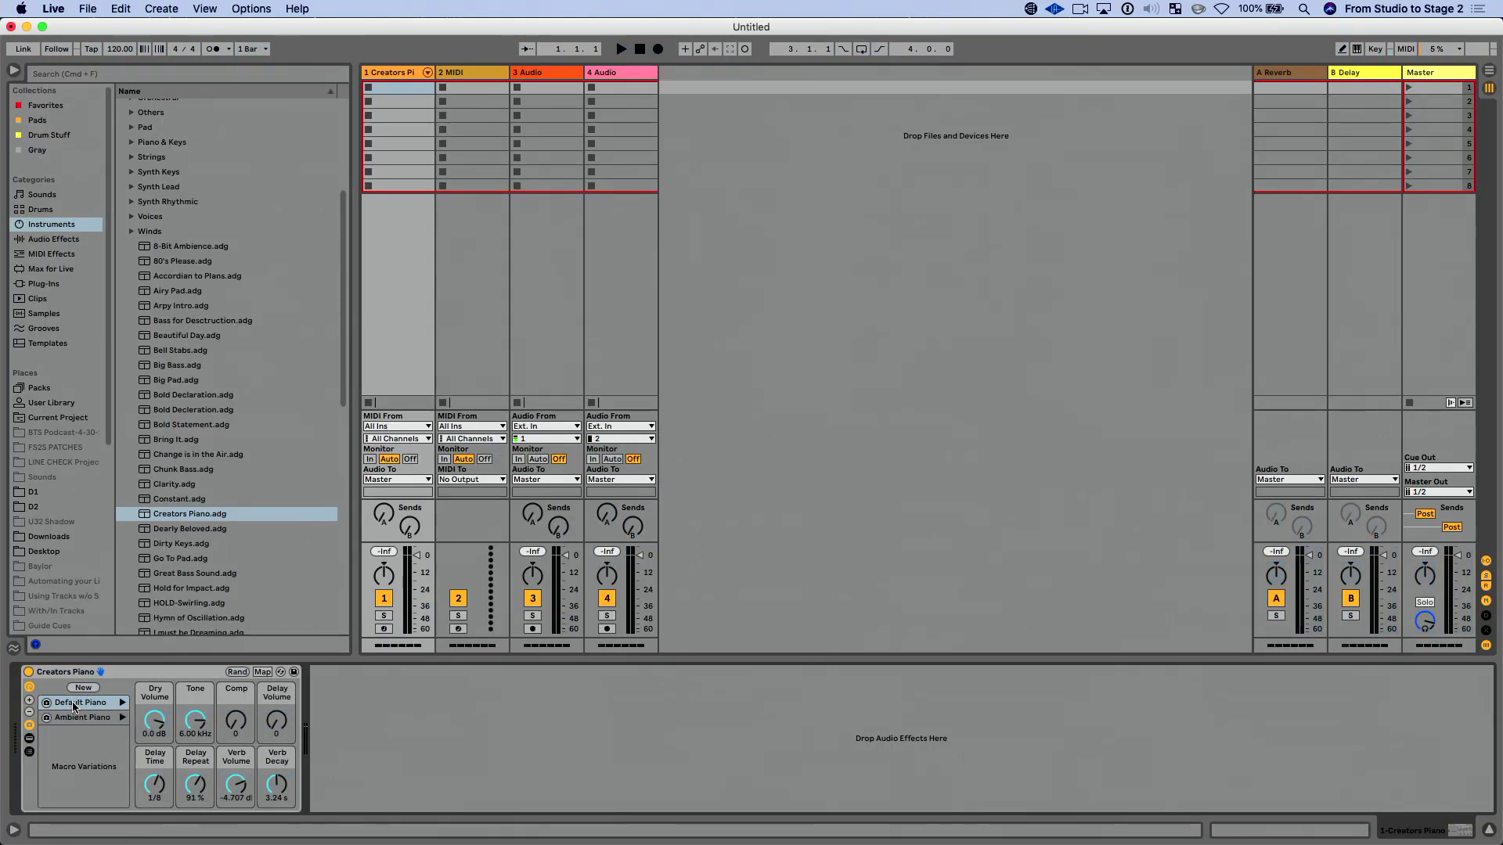
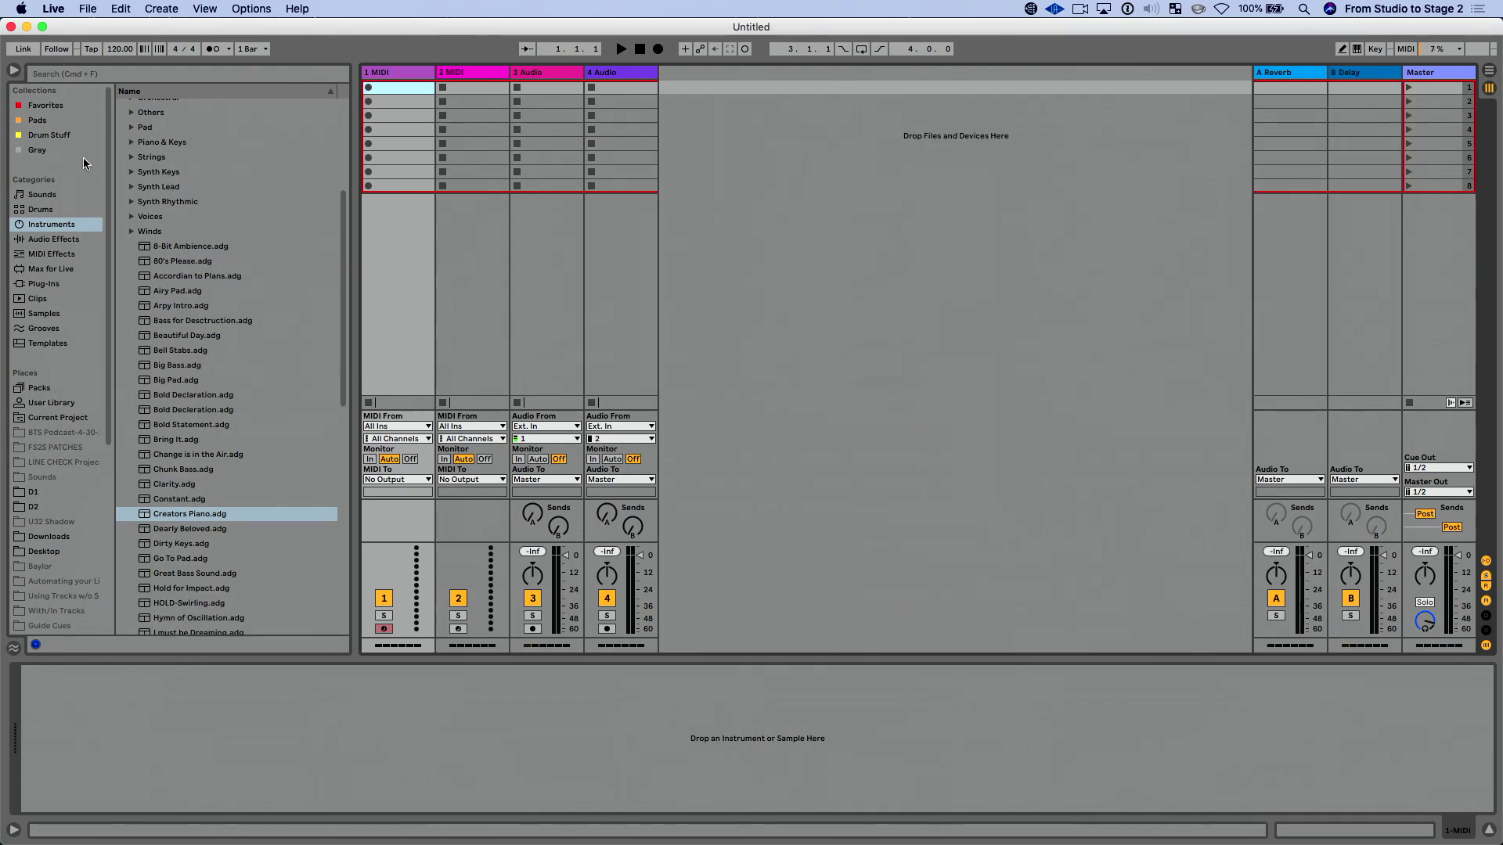
- Look through the Audio Effects subcategories in the browser, from Dynamics down to Utilities
left_click(73, 243)
left_click(75, 244)
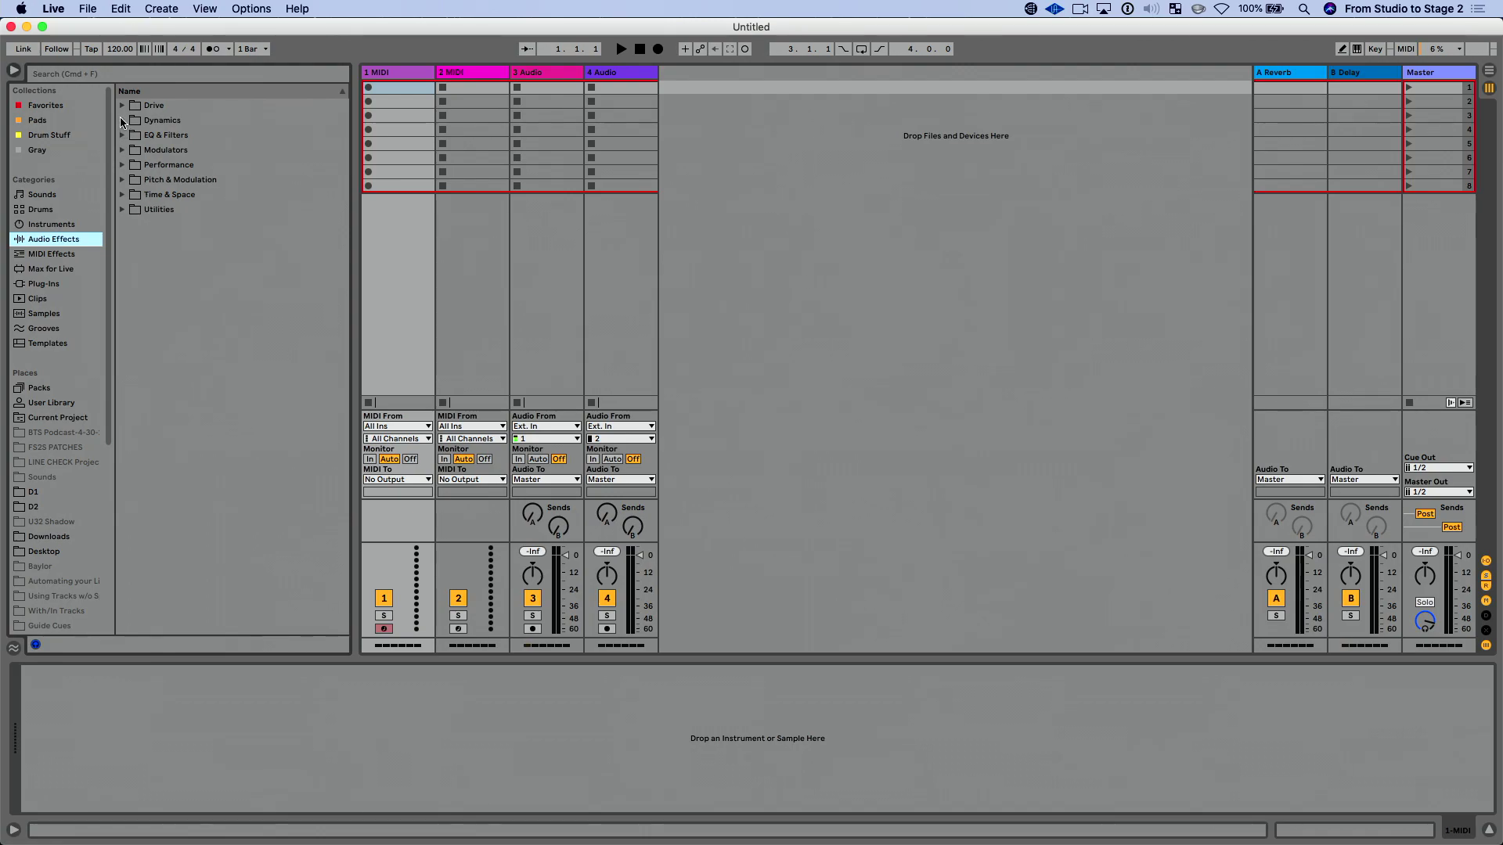
left_click(168, 120)
left_click(205, 136)
left_click(212, 151)
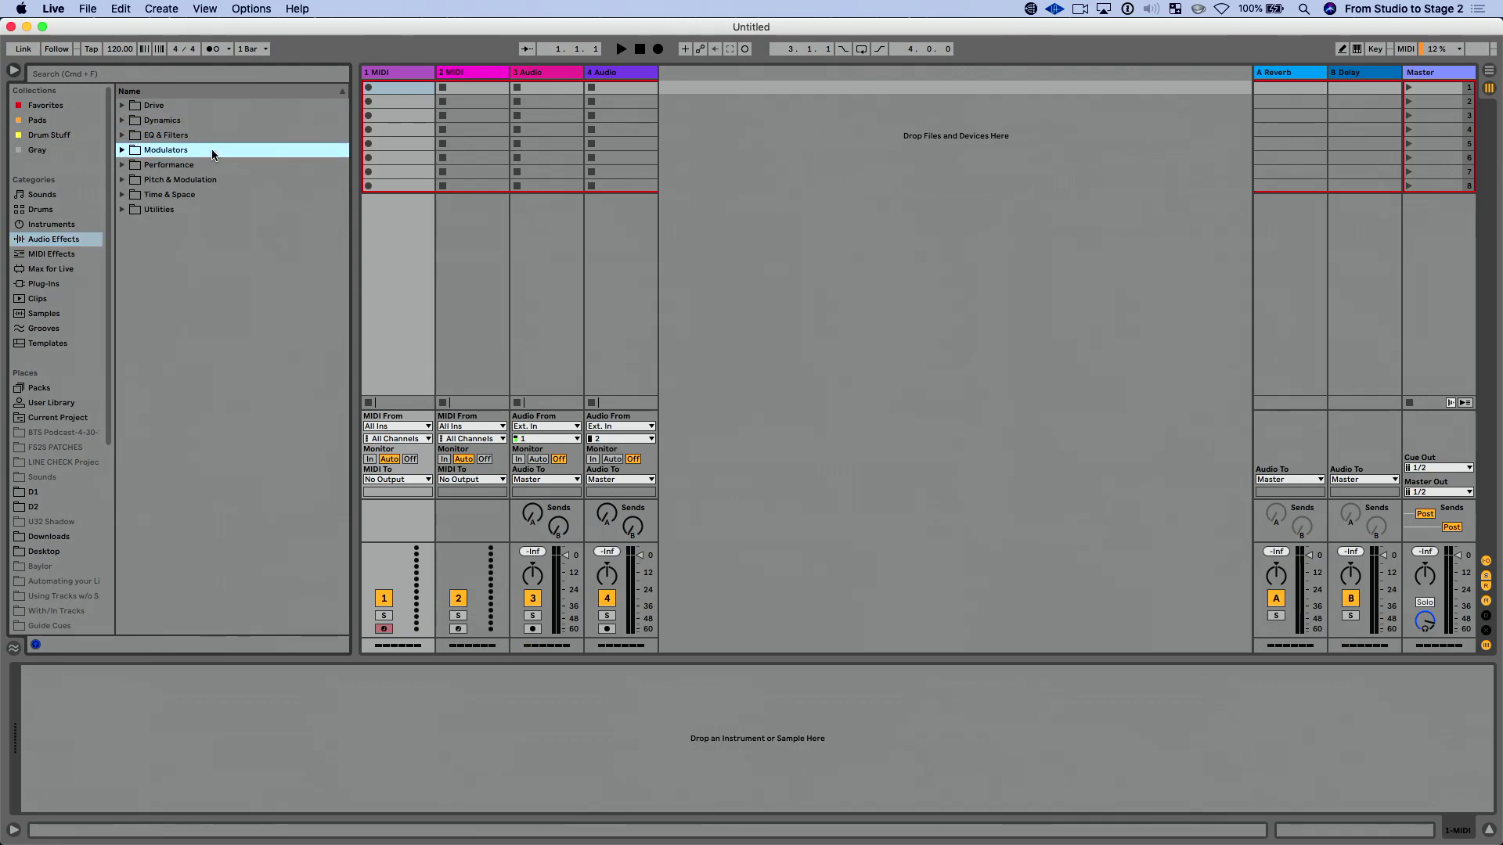
left_click(220, 165)
left_click(235, 179)
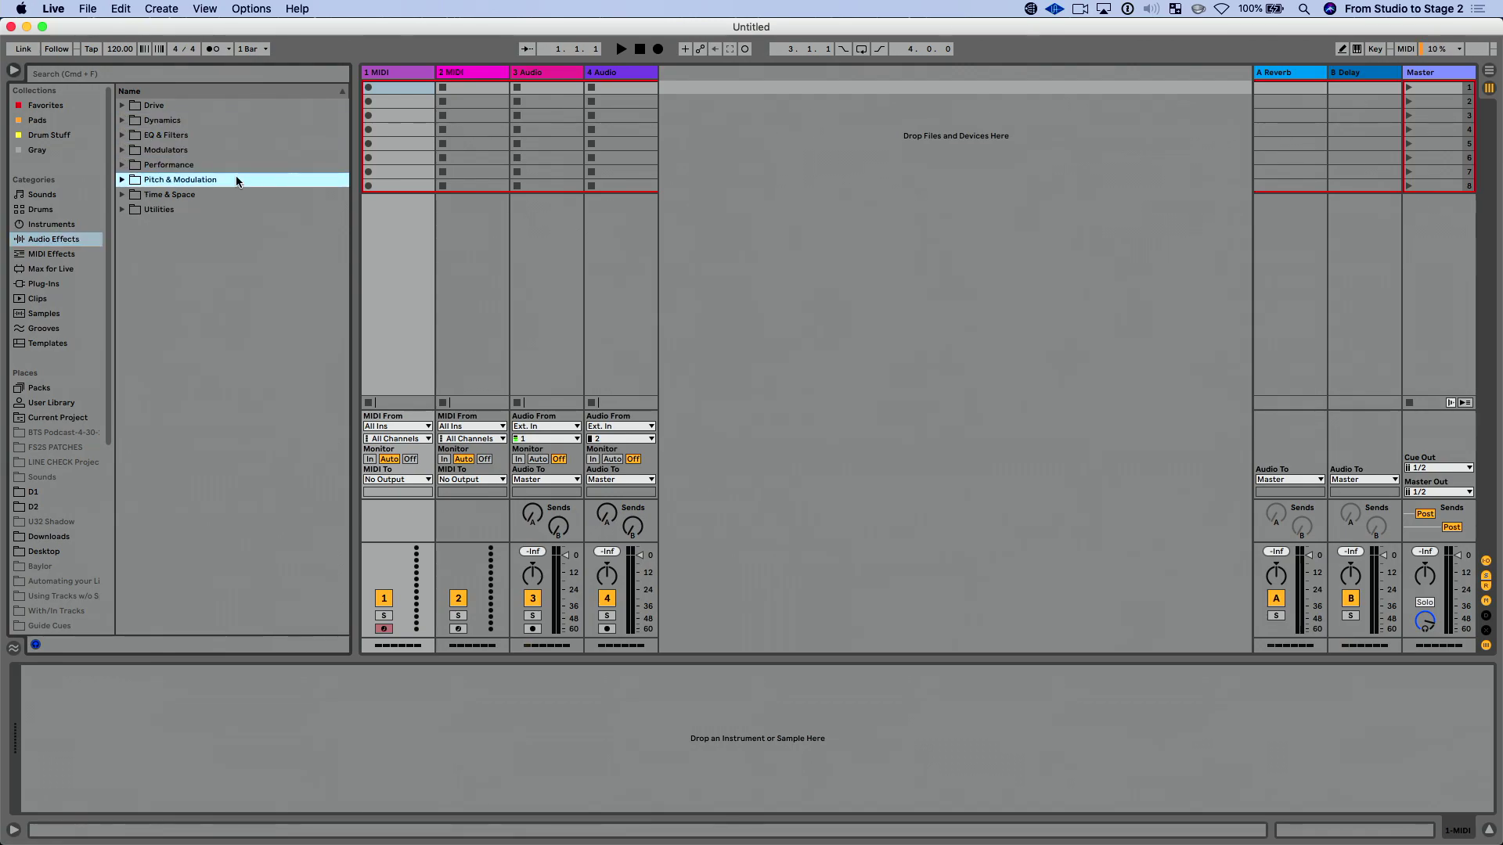
left_click(224, 196)
left_click(207, 205)
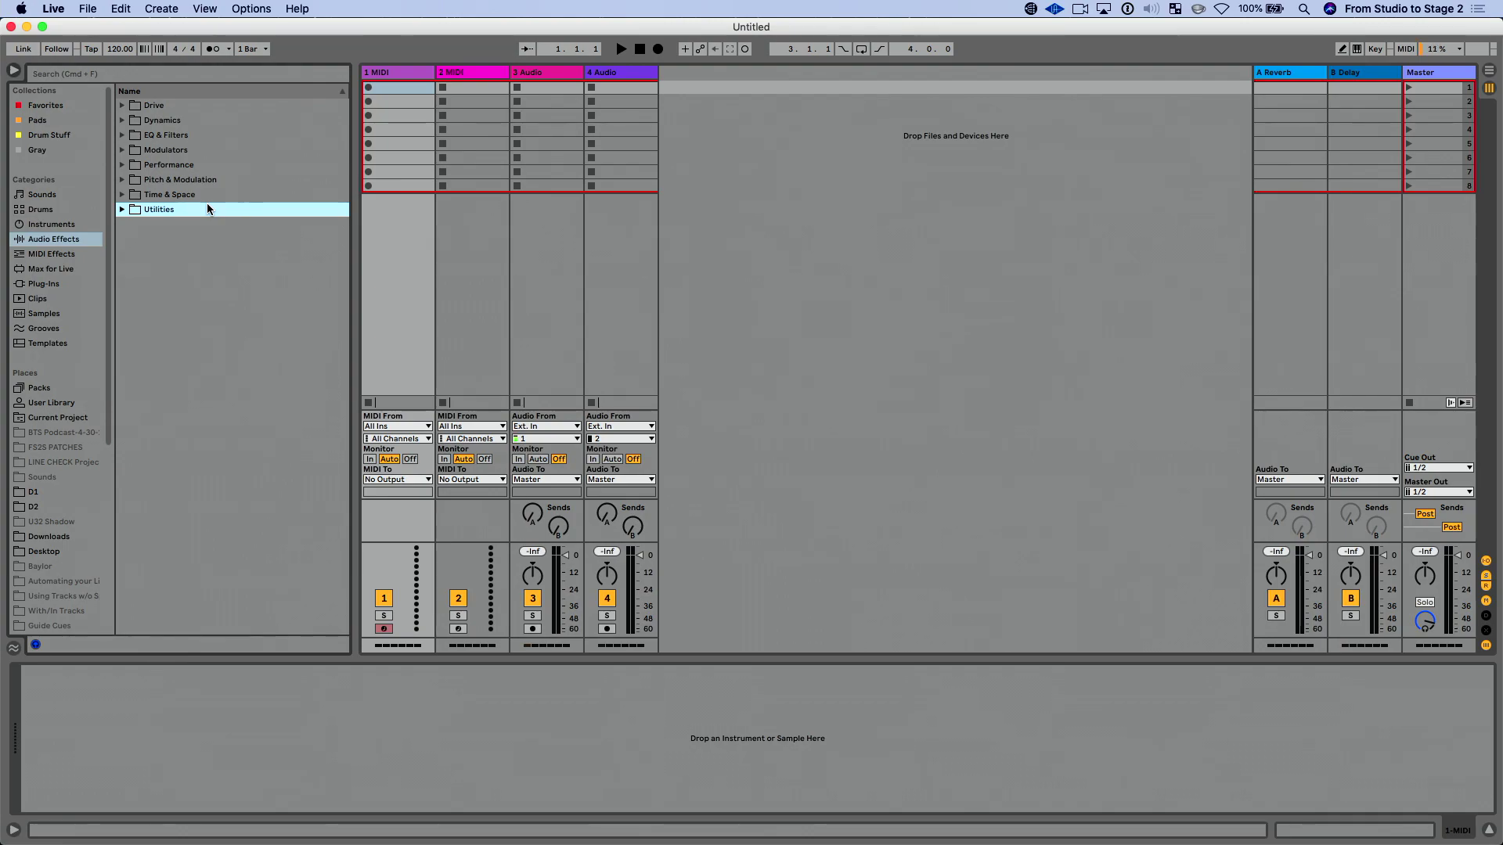
- Load Hybrid Reverb from Time & Space onto the 1 MIDI track and set its algorithm to Shimmer
left_click(121, 195)
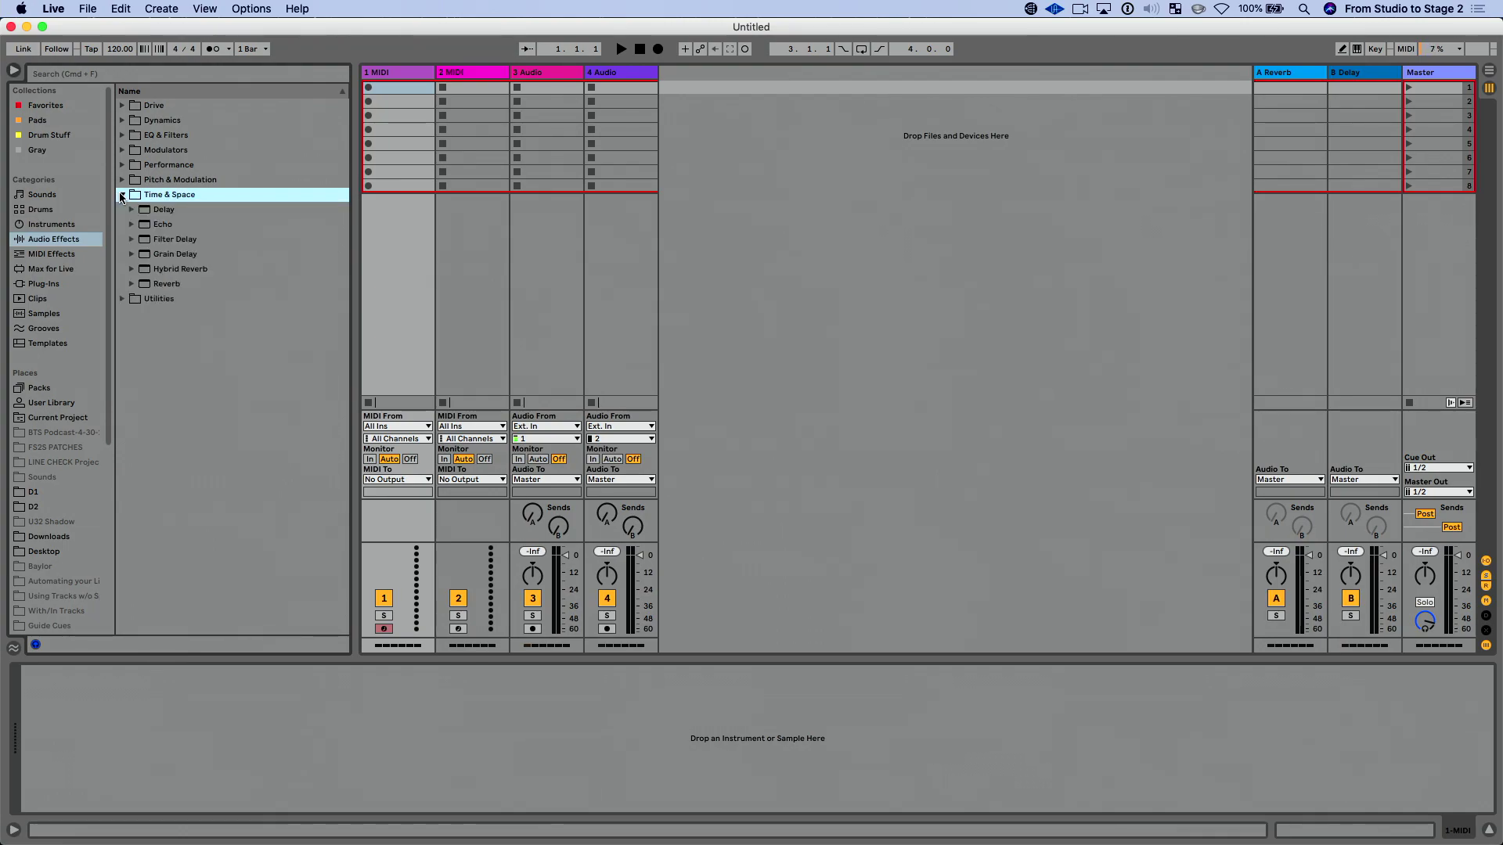
left_click(222, 268)
double_click(221, 270)
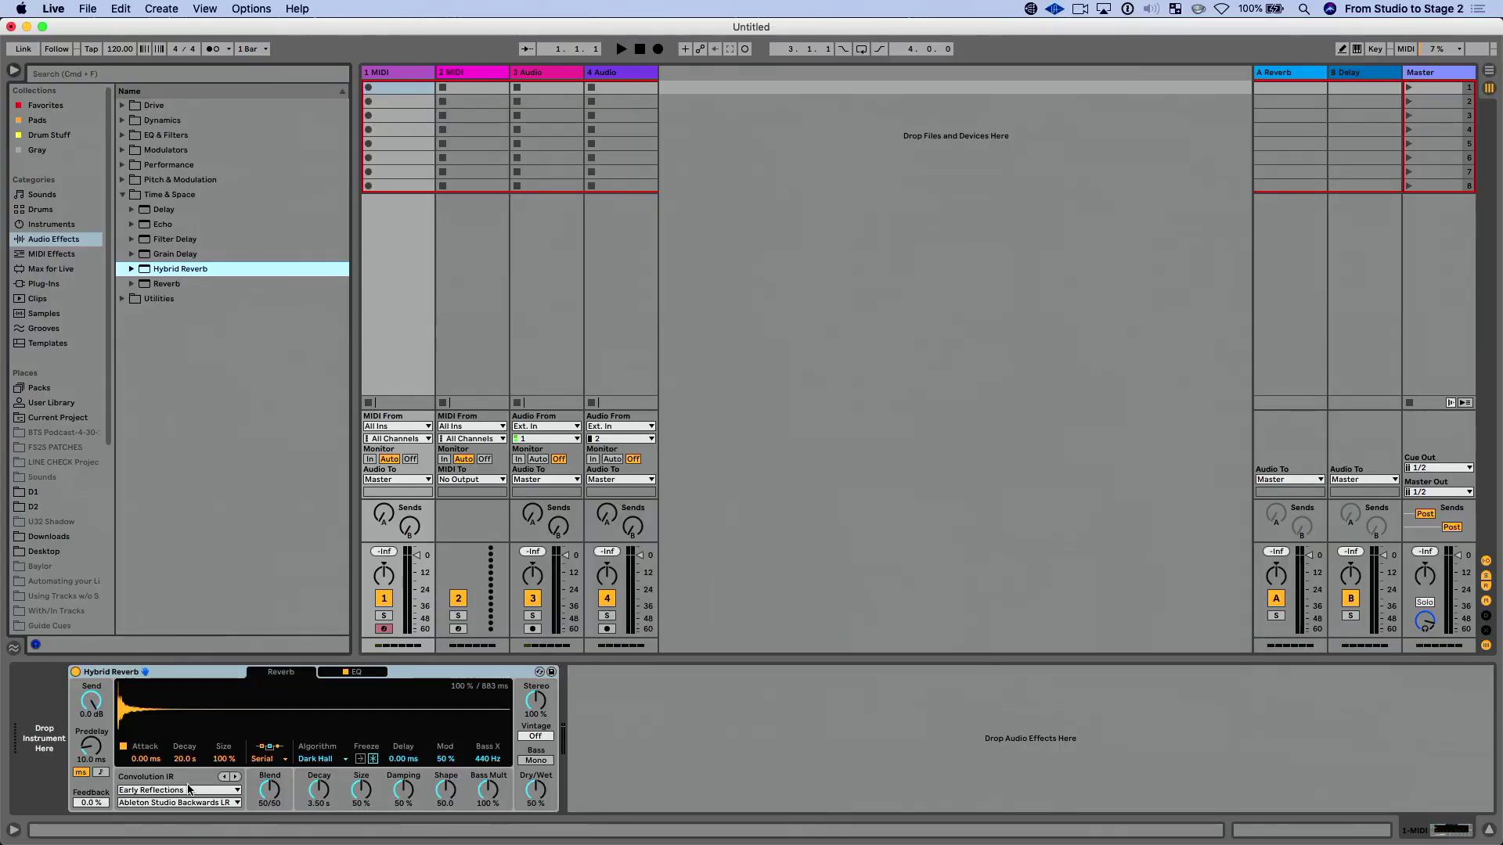
left_click(338, 759)
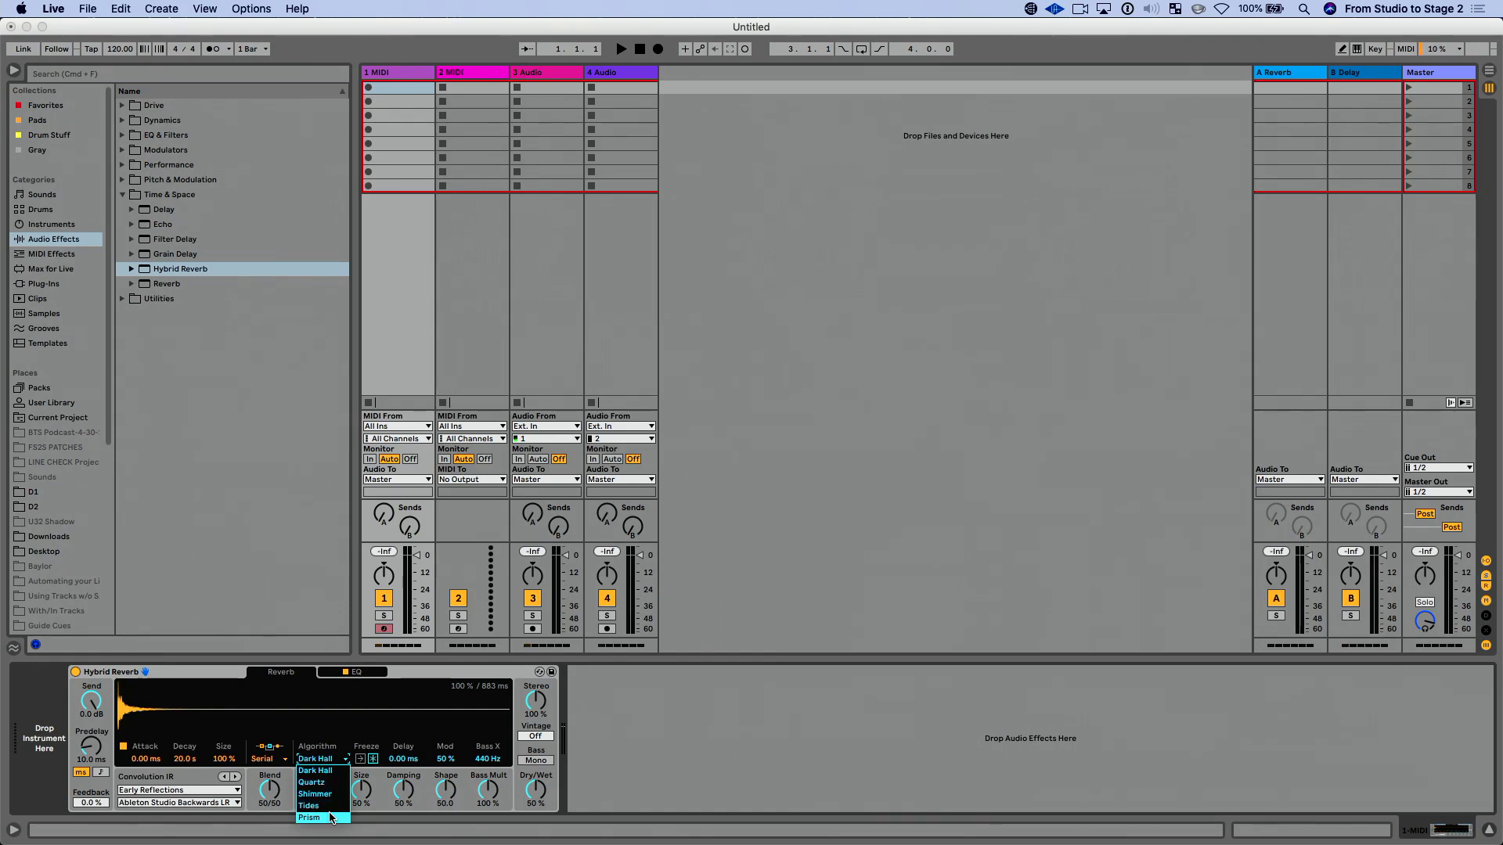
left_click(329, 794)
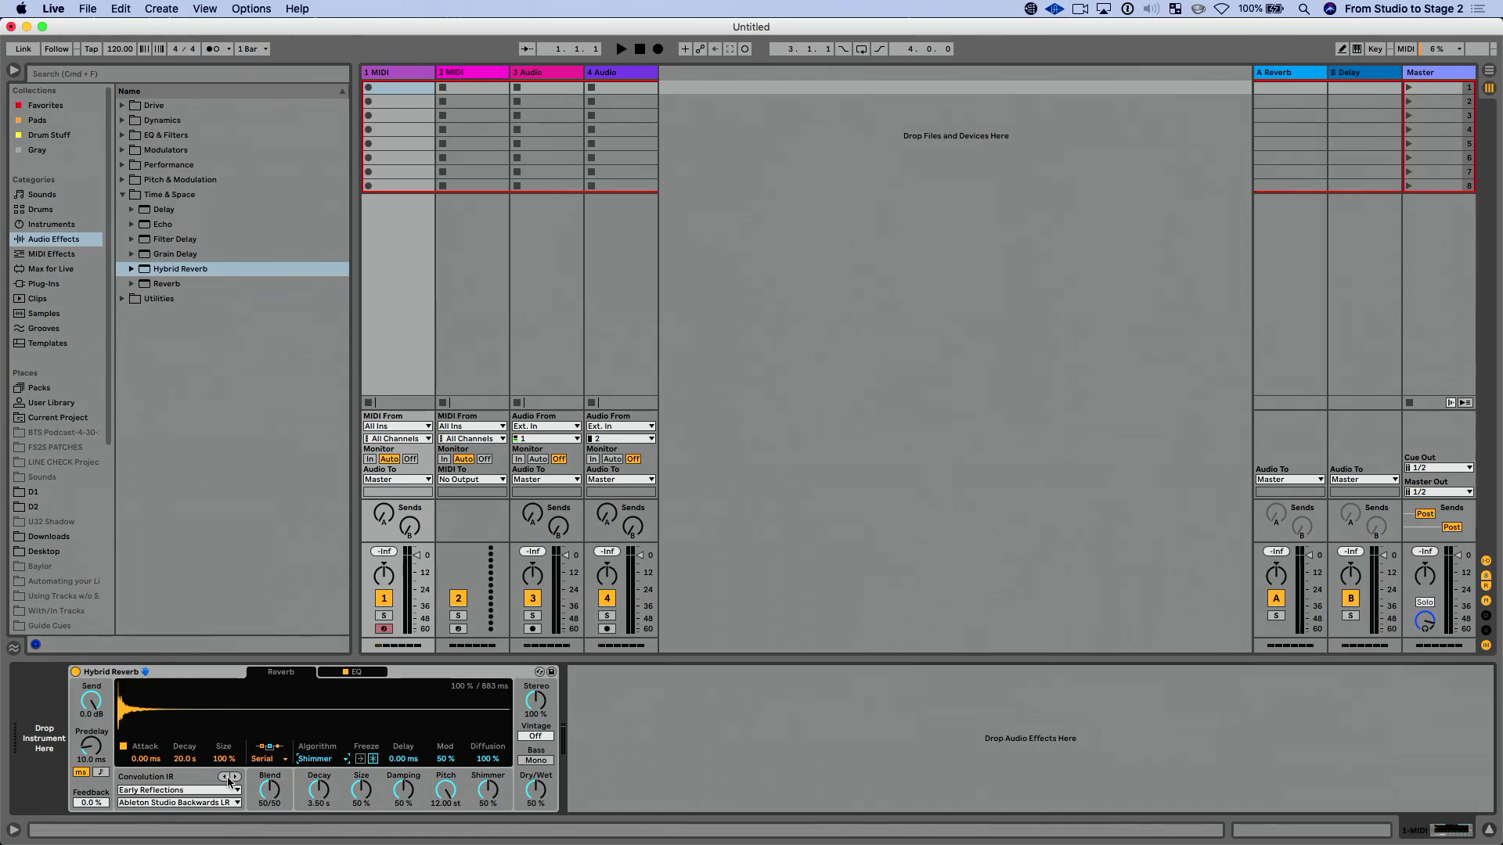
- Try Hybrid Reverb's Snare Ambience impulse response from Made for Drums, followed by the User category
left_click(177, 791)
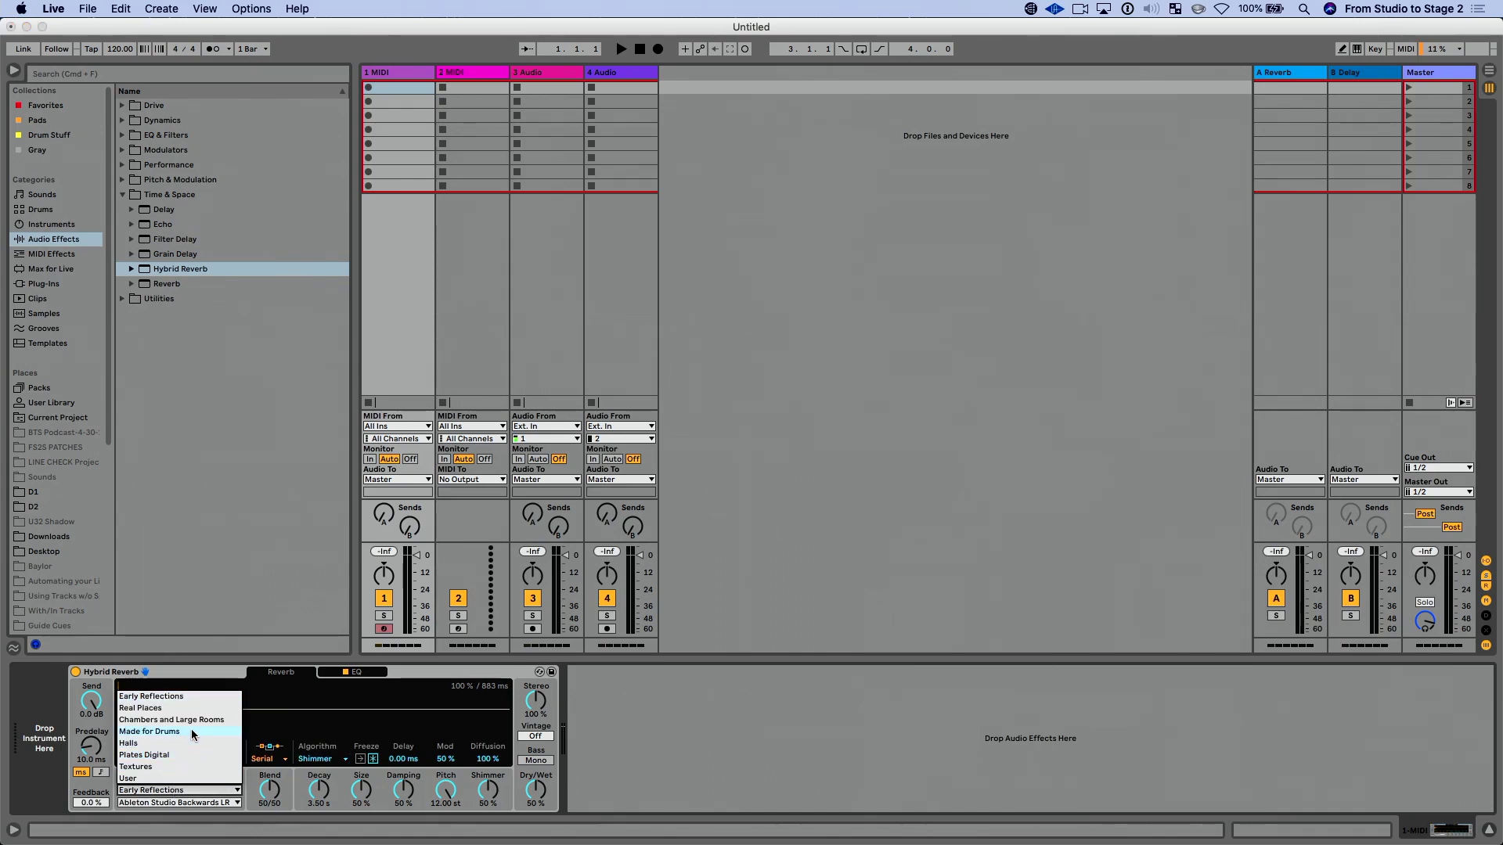
left_click(180, 731)
left_click(208, 803)
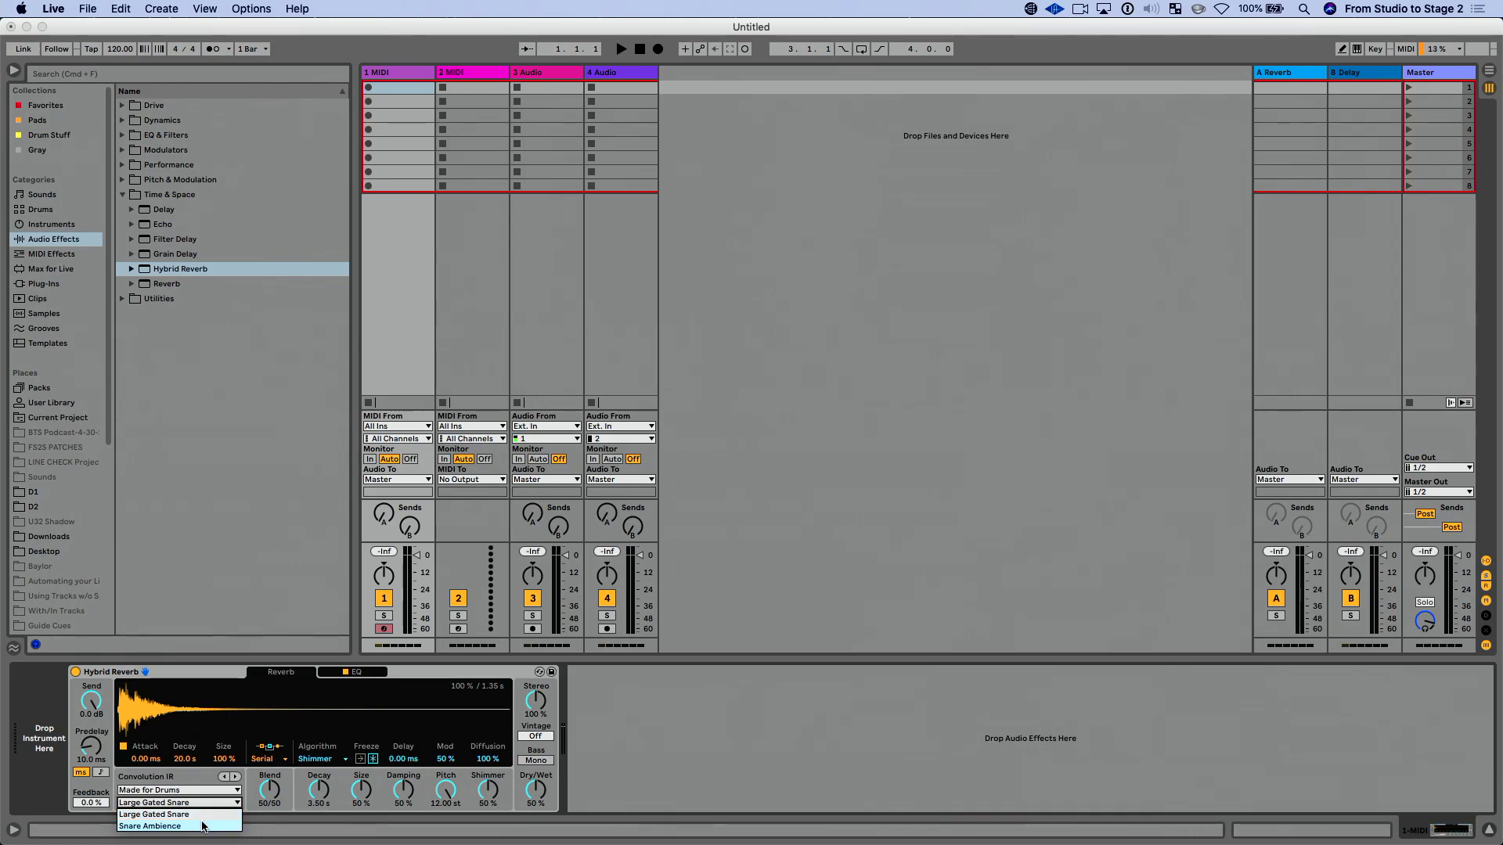
left_click(205, 825)
left_click(196, 791)
left_click(193, 779)
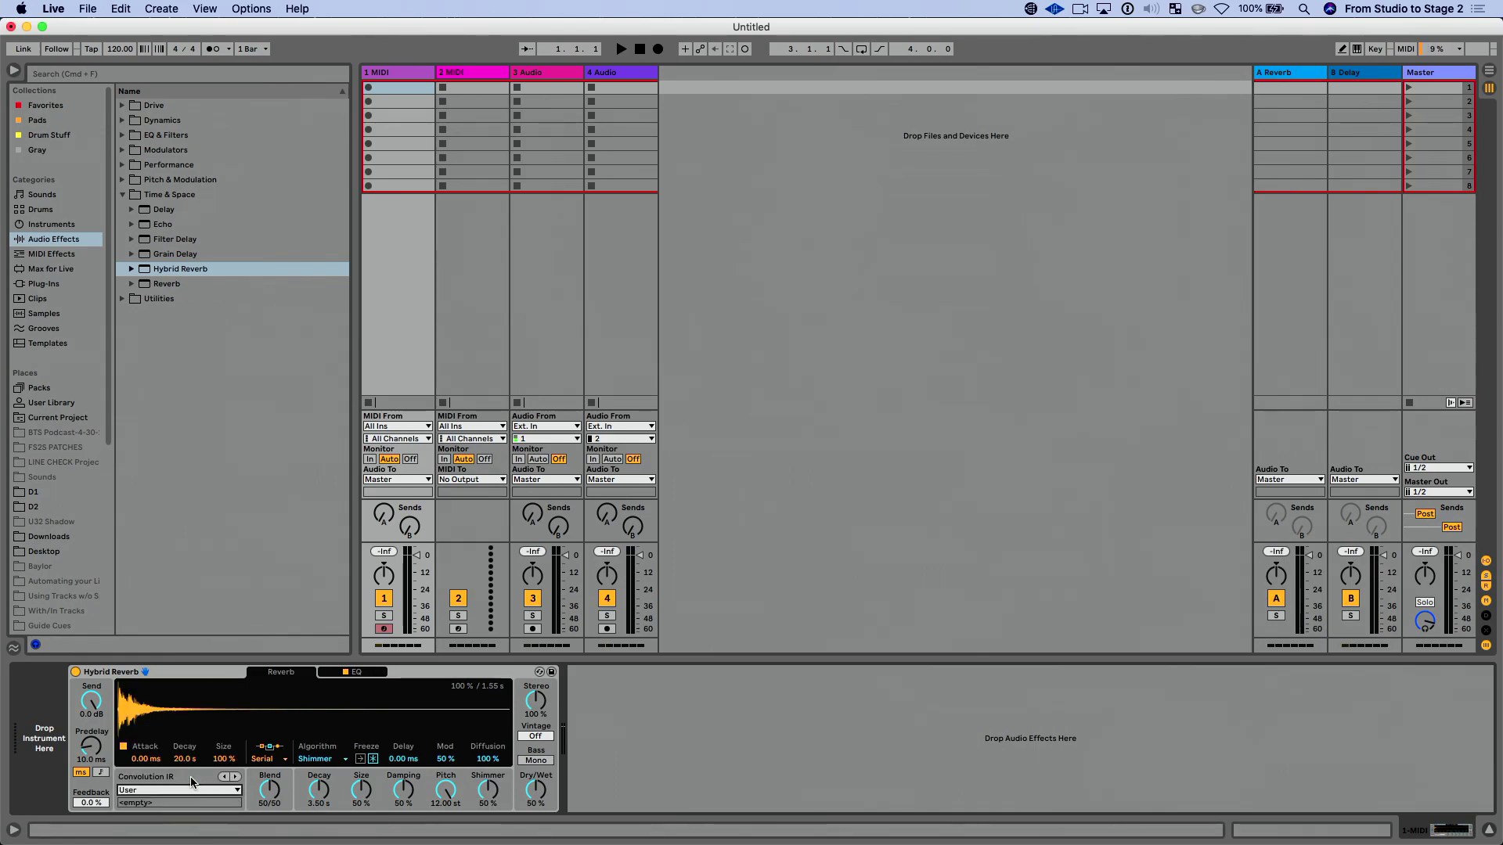
- Set Hybrid Reverb's convolution IR to Classic Room from Chambers and Large Rooms, and its Blend to 47/53
left_click(185, 787)
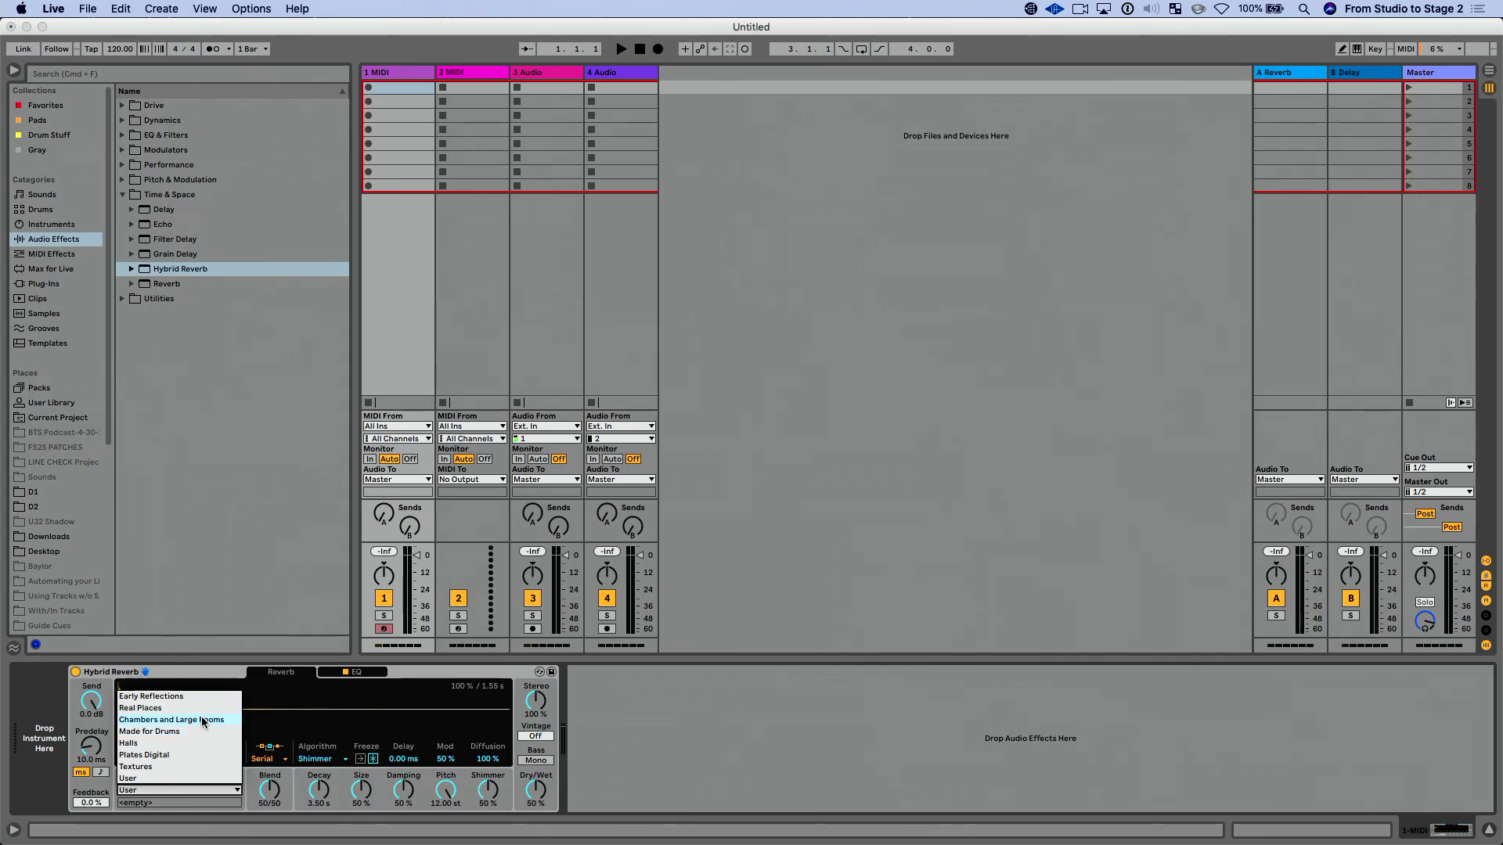
left_click(199, 708)
left_click(191, 802)
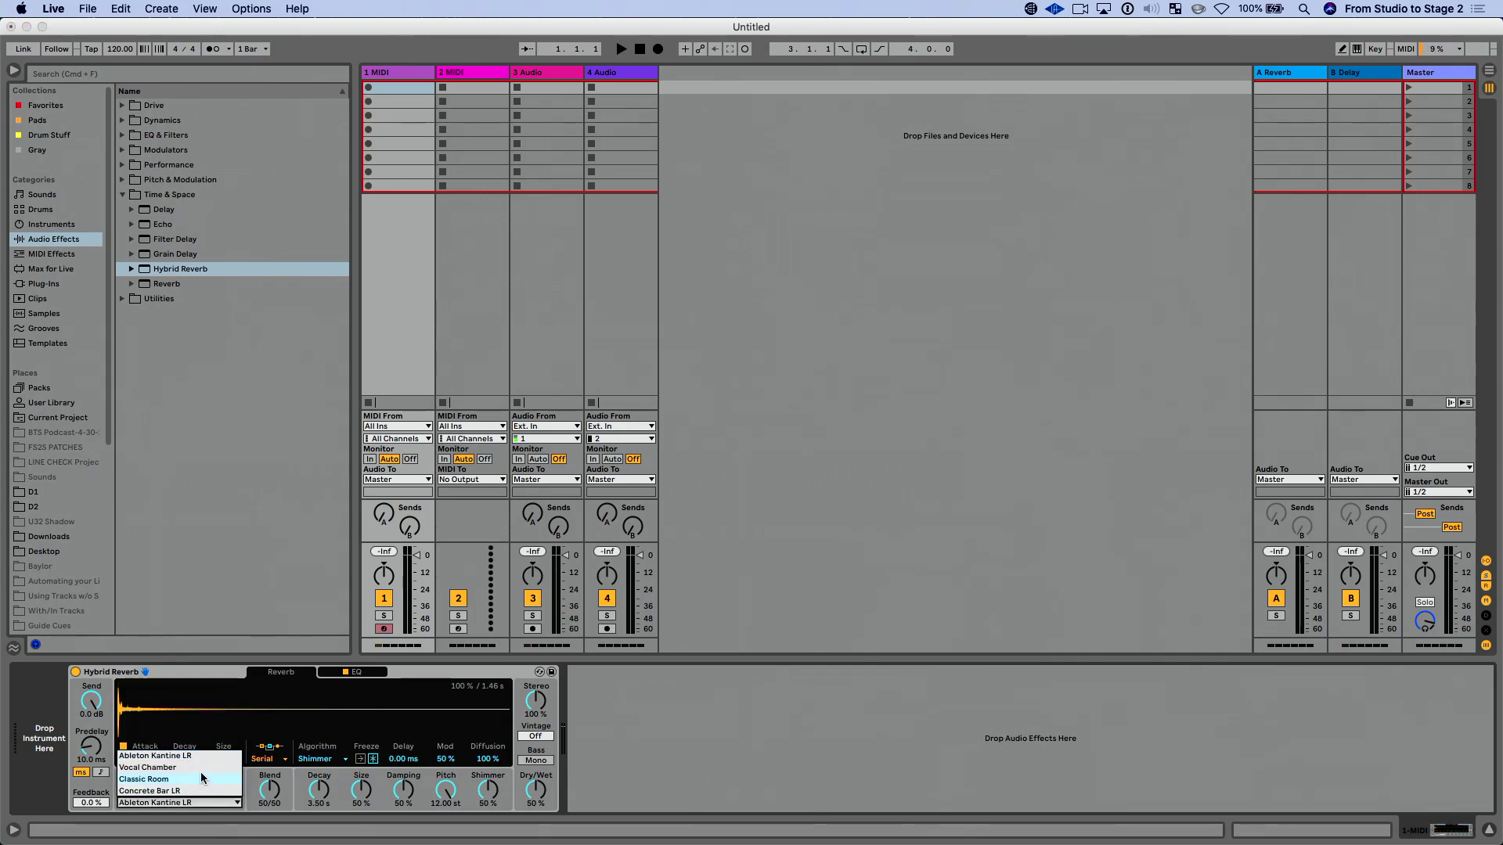
left_click(201, 778)
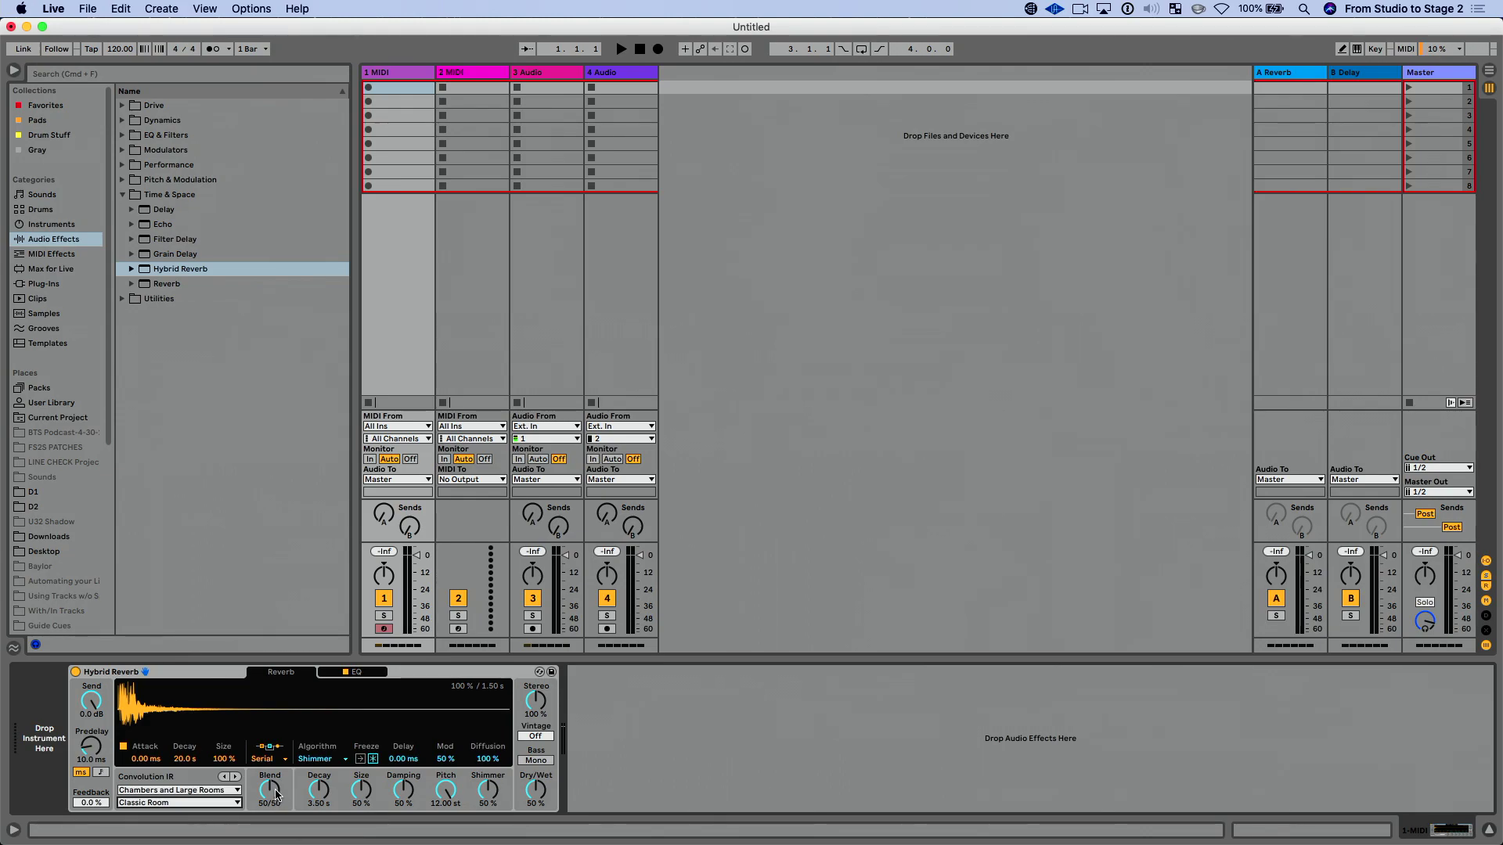
left_click_drag(269, 789, 270, 747)
- Add Spectral Resonator from Pitch & Modulation after Hybrid Reverb on the 1 MIDI track
left_click(121, 195)
left_click(121, 180)
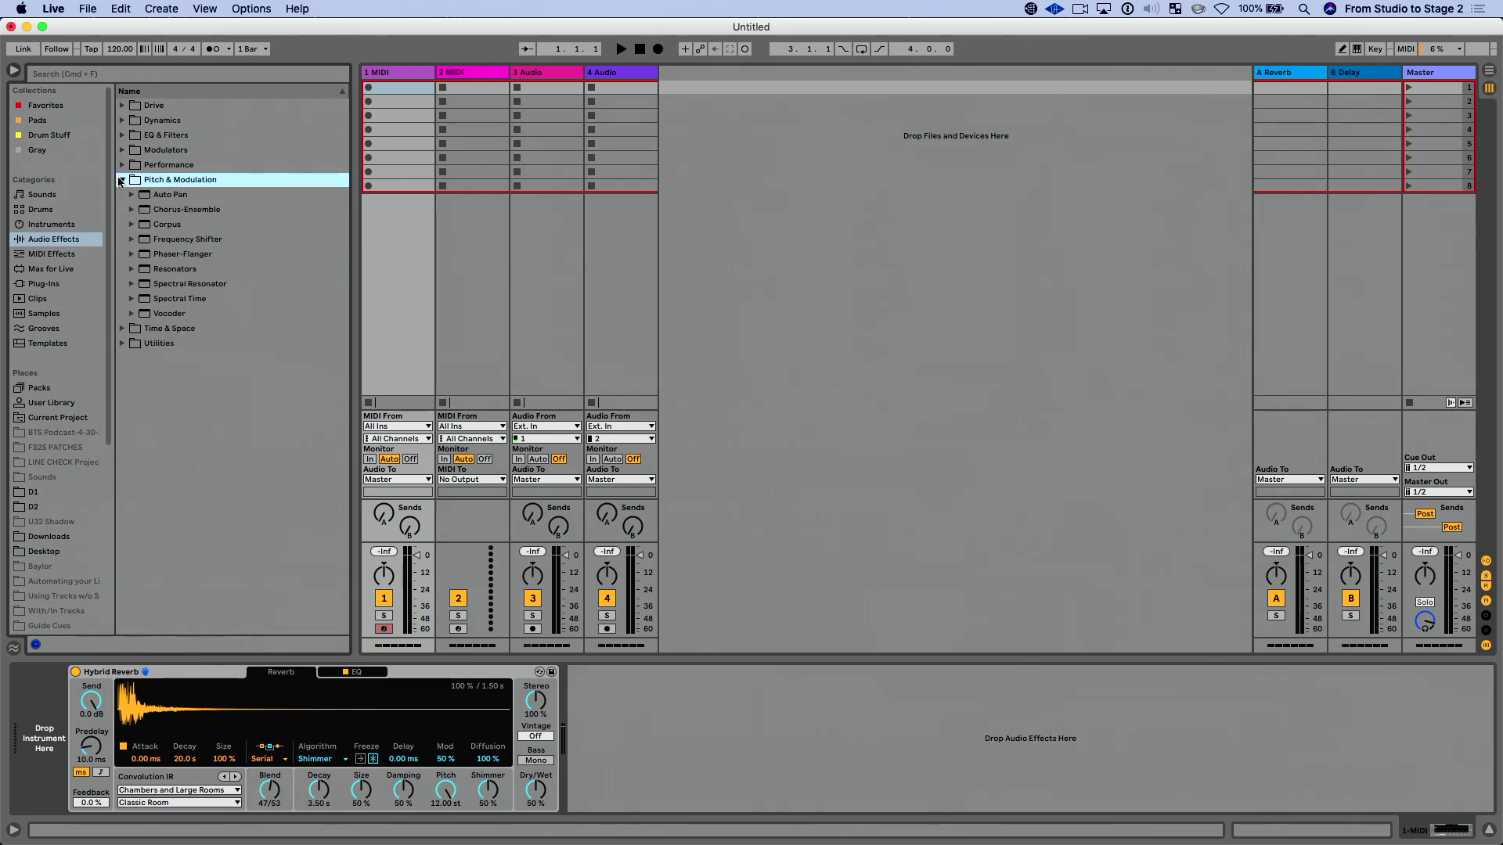
double_click(246, 283)
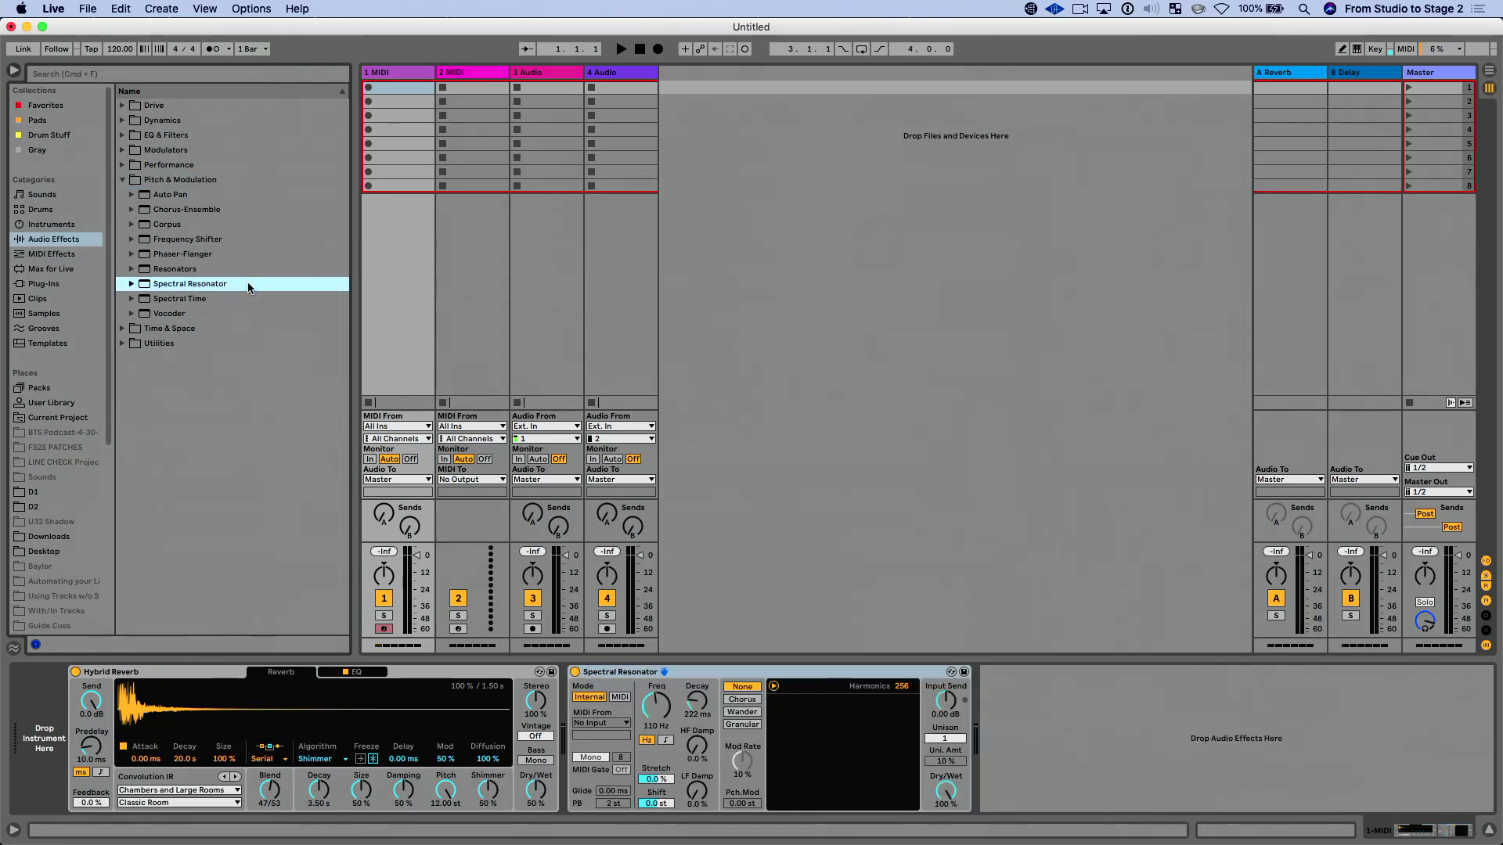
- Remove Hybrid Reverb from the 1 MIDI track and try higher Freq settings on Spectral Resonator, including 216 Hz
left_click(440, 672)
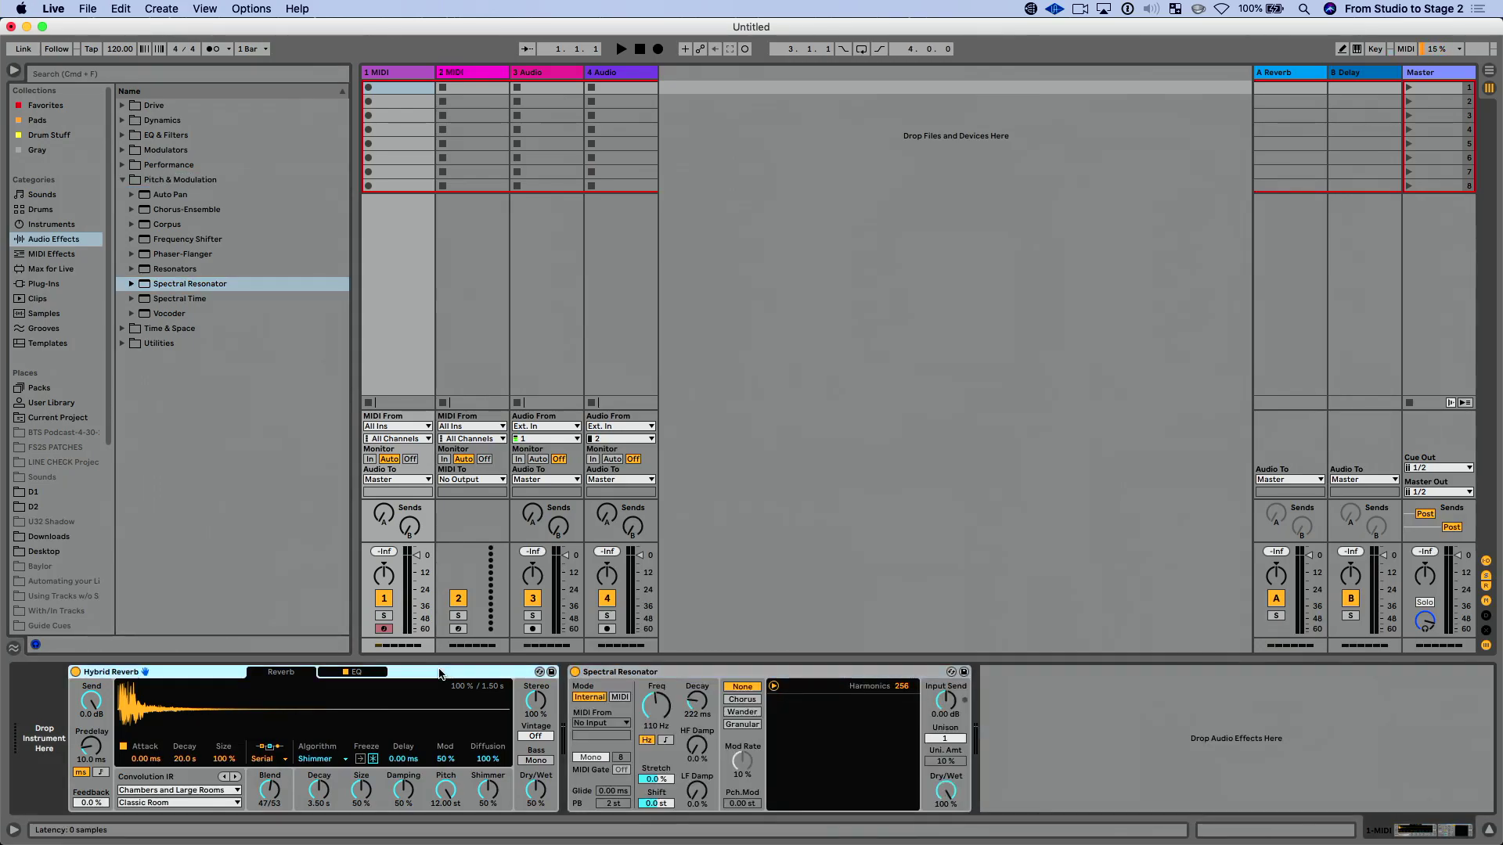
key("Delete")
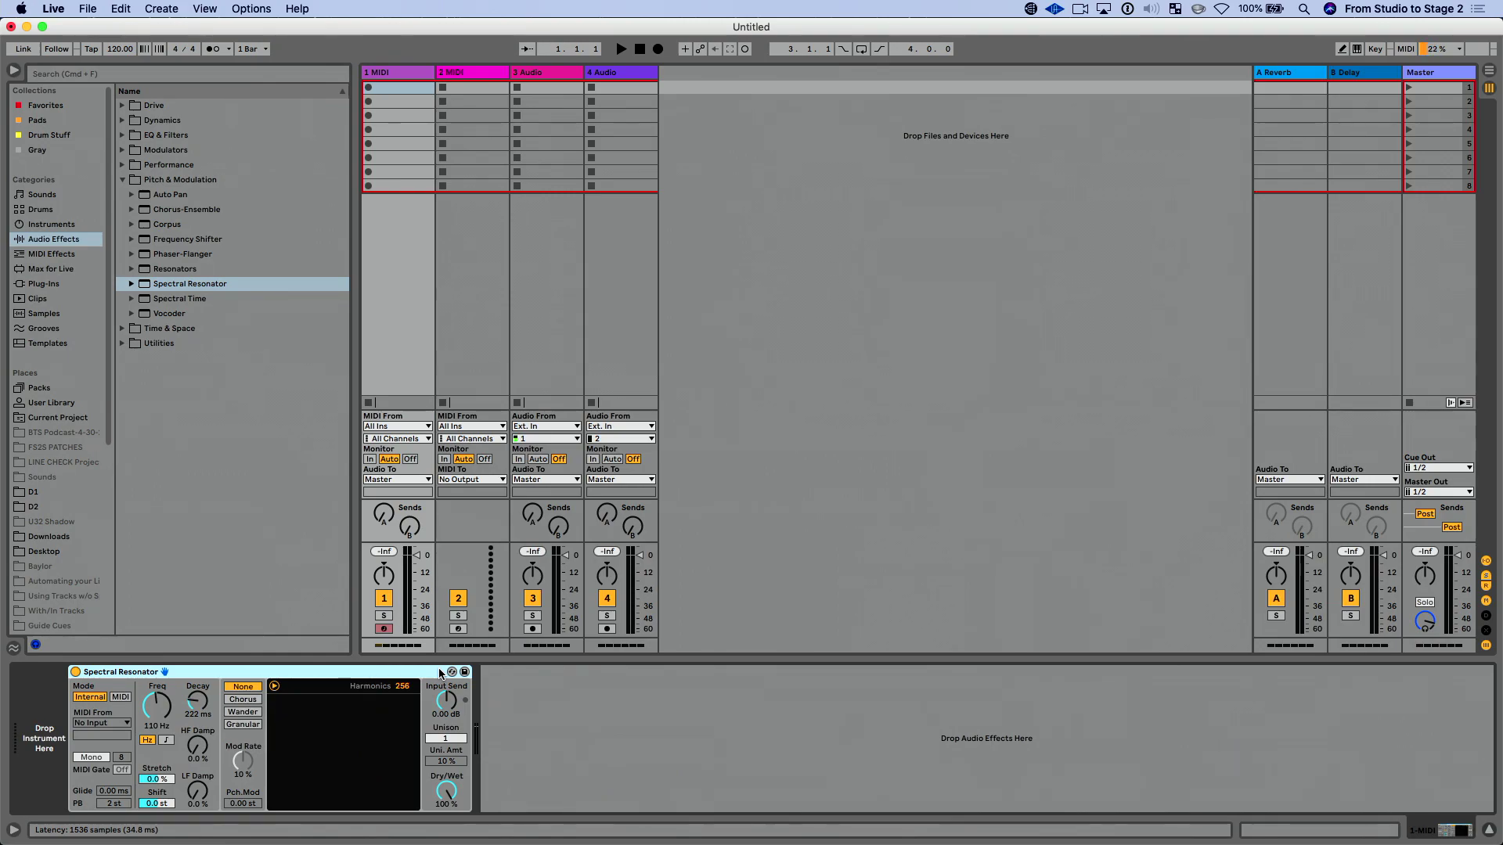
mouse_move(169, 710)
left_mouse_down()
mouse_move(169, 735)
mouse_move(157, 708)
left_mouse_up()
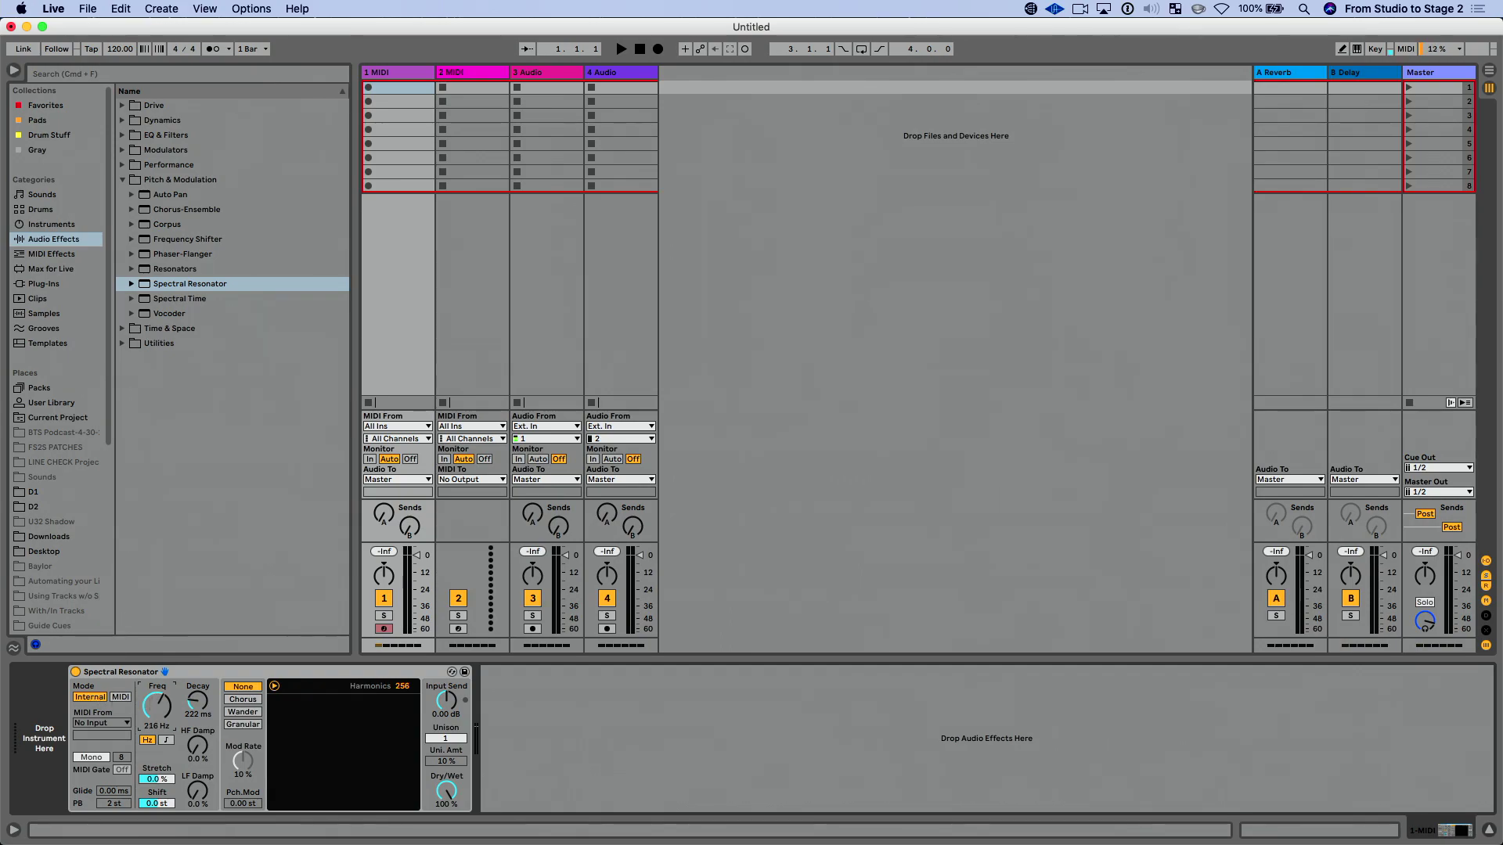
left_click_drag(157, 699, 158, 659)
- Switch Spectral Resonator to MIDI mode with 1-MIDI as its MIDI source, and set its transposition to -1 st
left_click(121, 696)
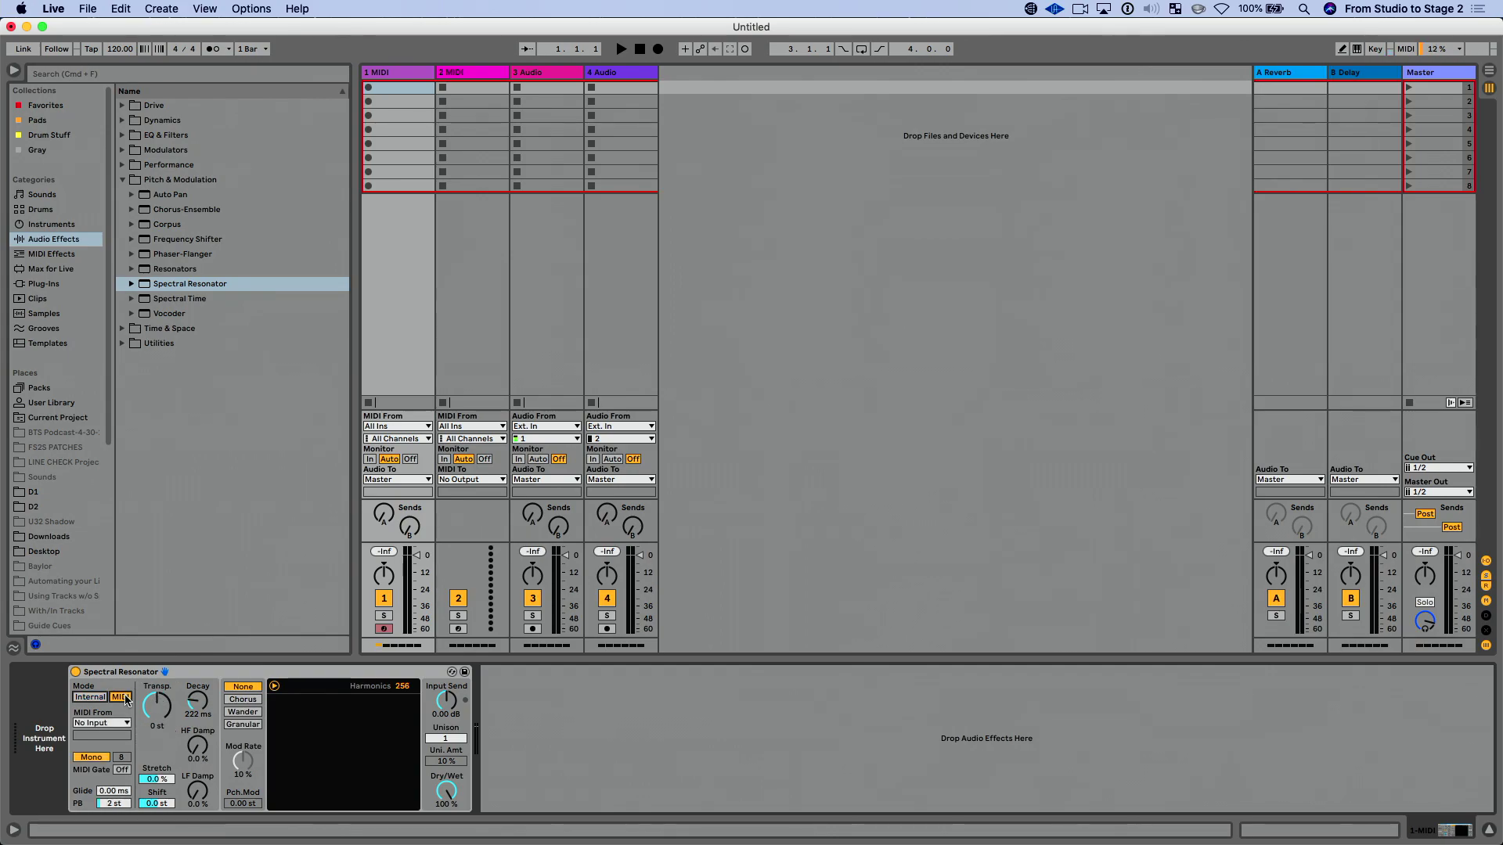
left_click(117, 724)
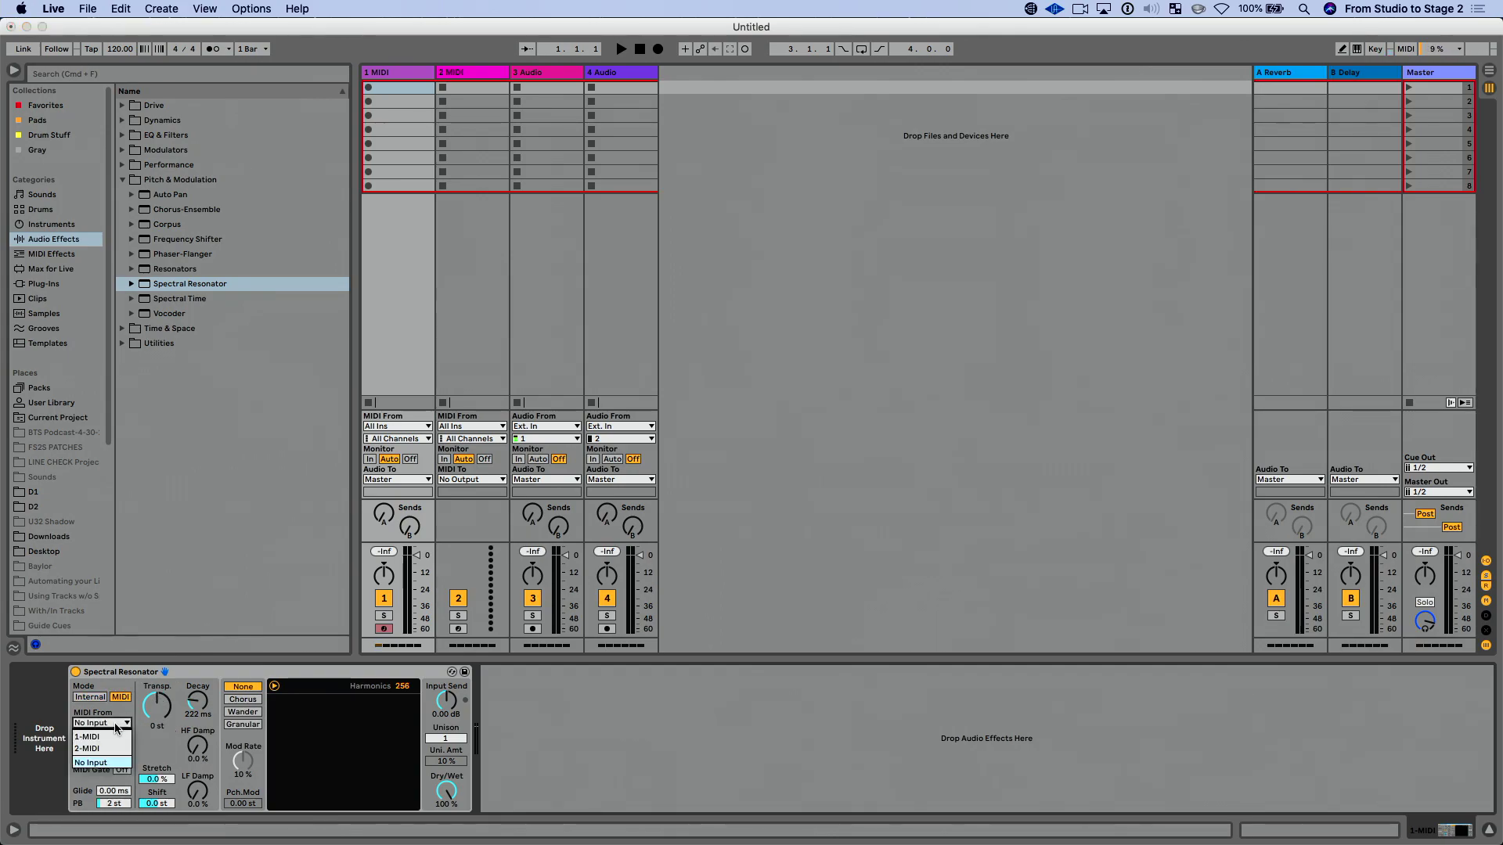
left_click(116, 736)
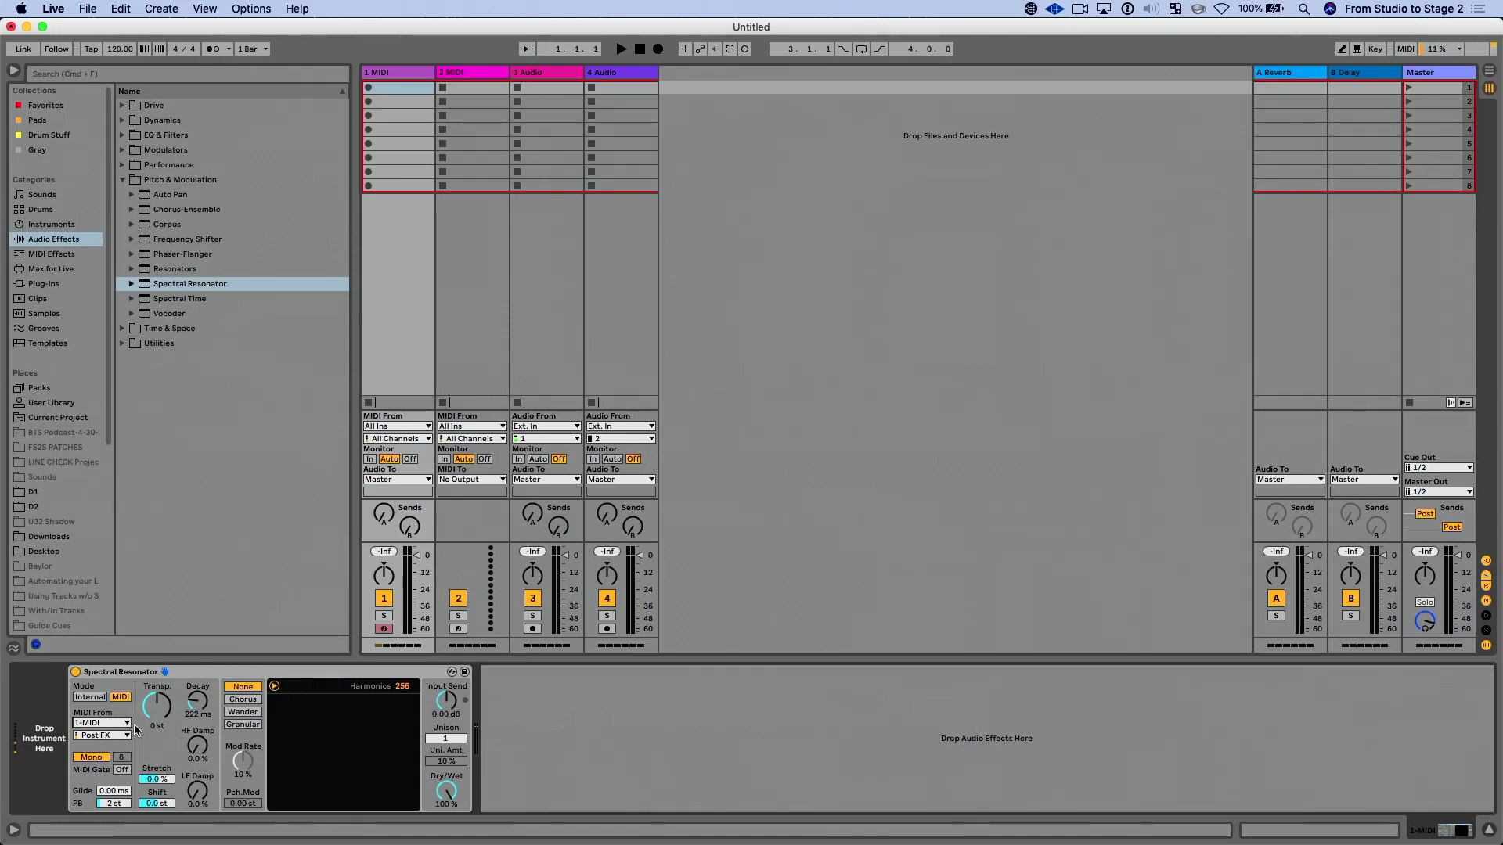
left_click_drag(160, 697, 160, 704)
- Add Spectral Time after Spectral Resonator and try its Freezer manually and in Retrigger mode with Onsets, ending on Sync
double_click(244, 301)
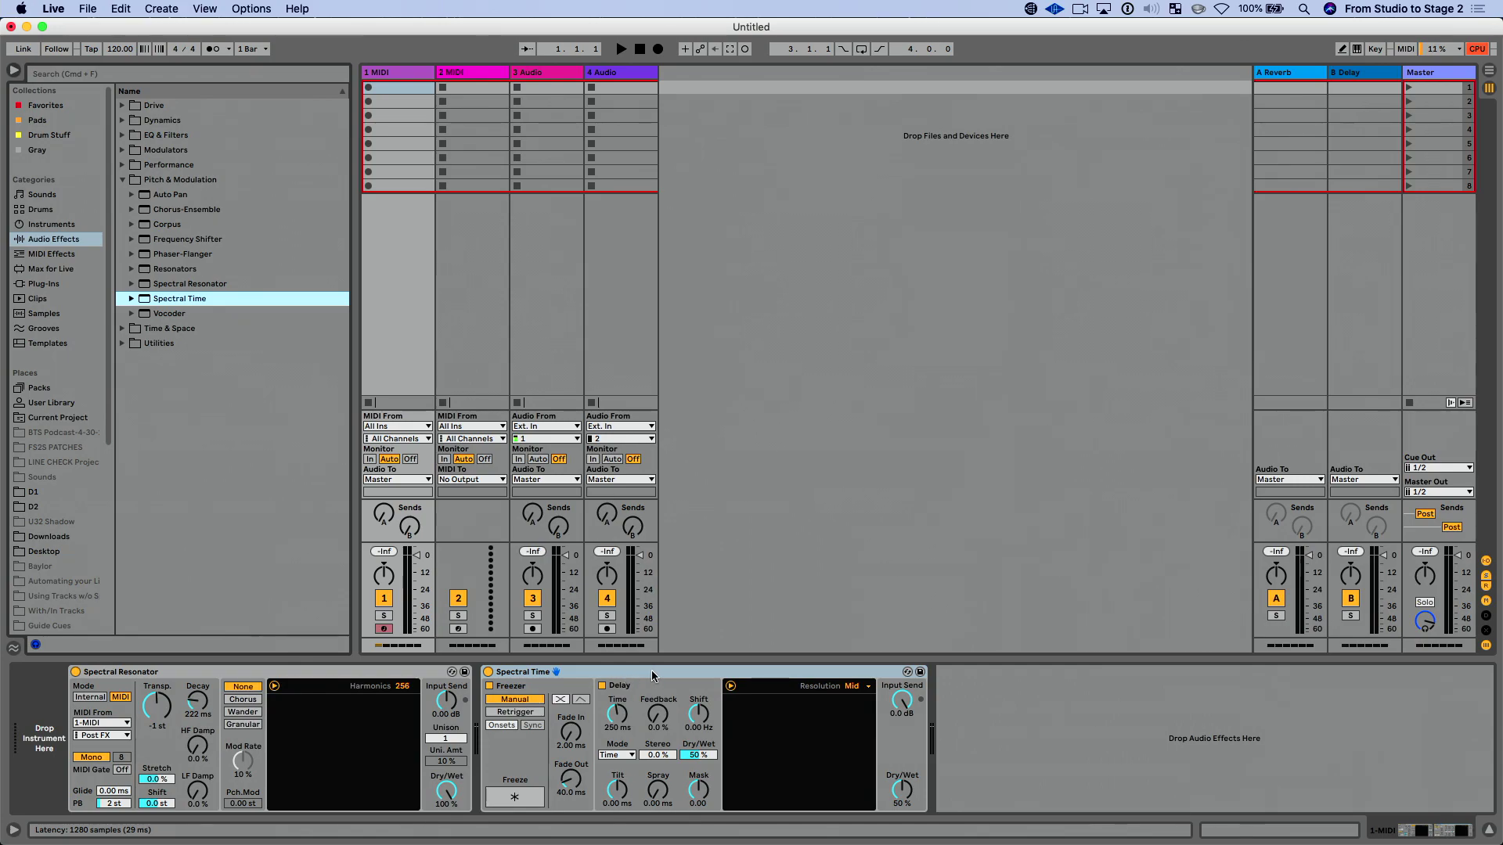
left_click(523, 801)
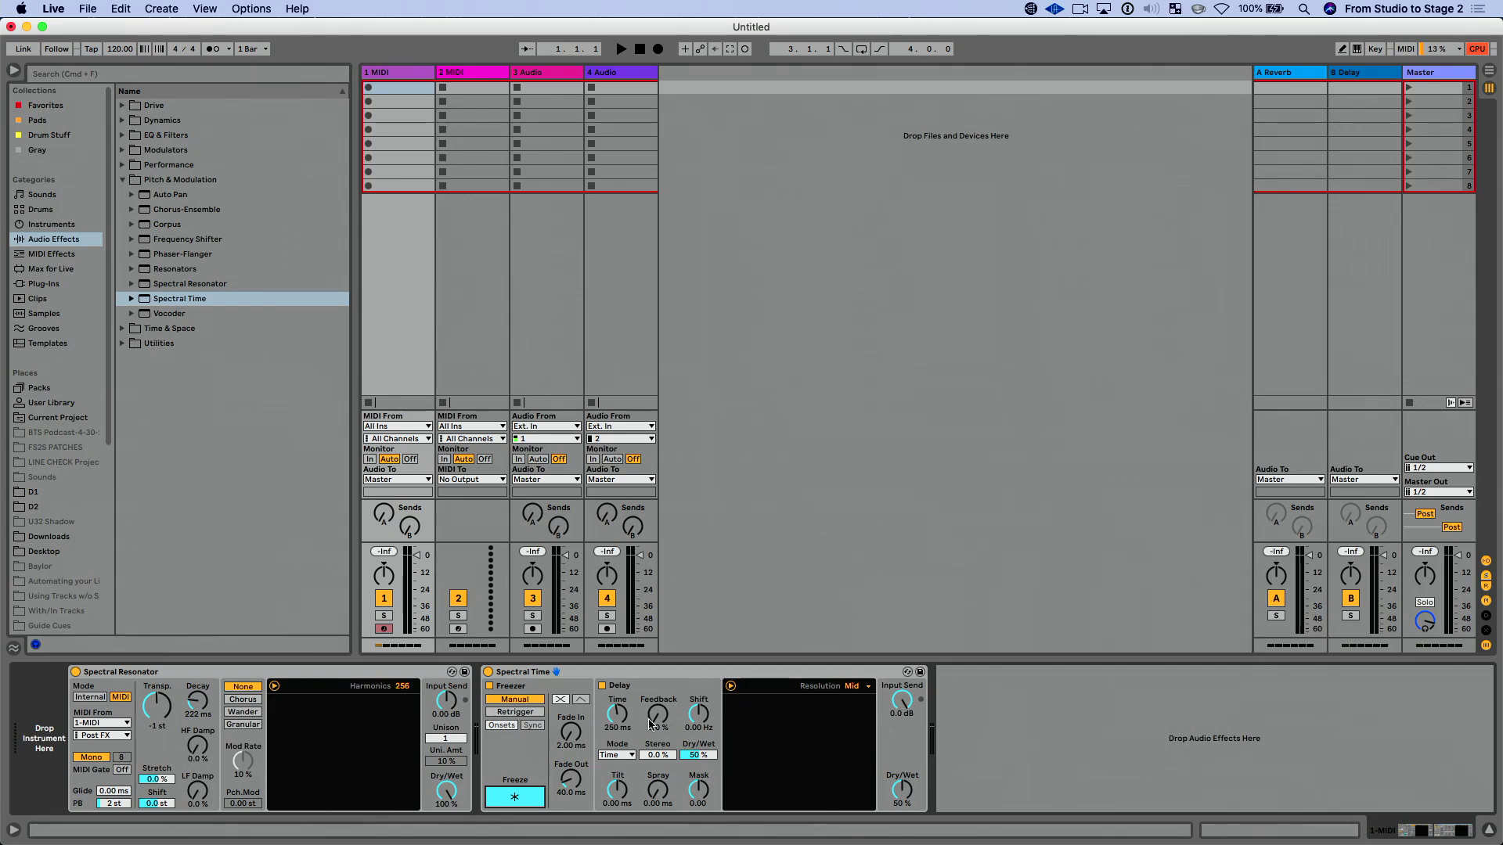
left_click(526, 798)
left_click(534, 712)
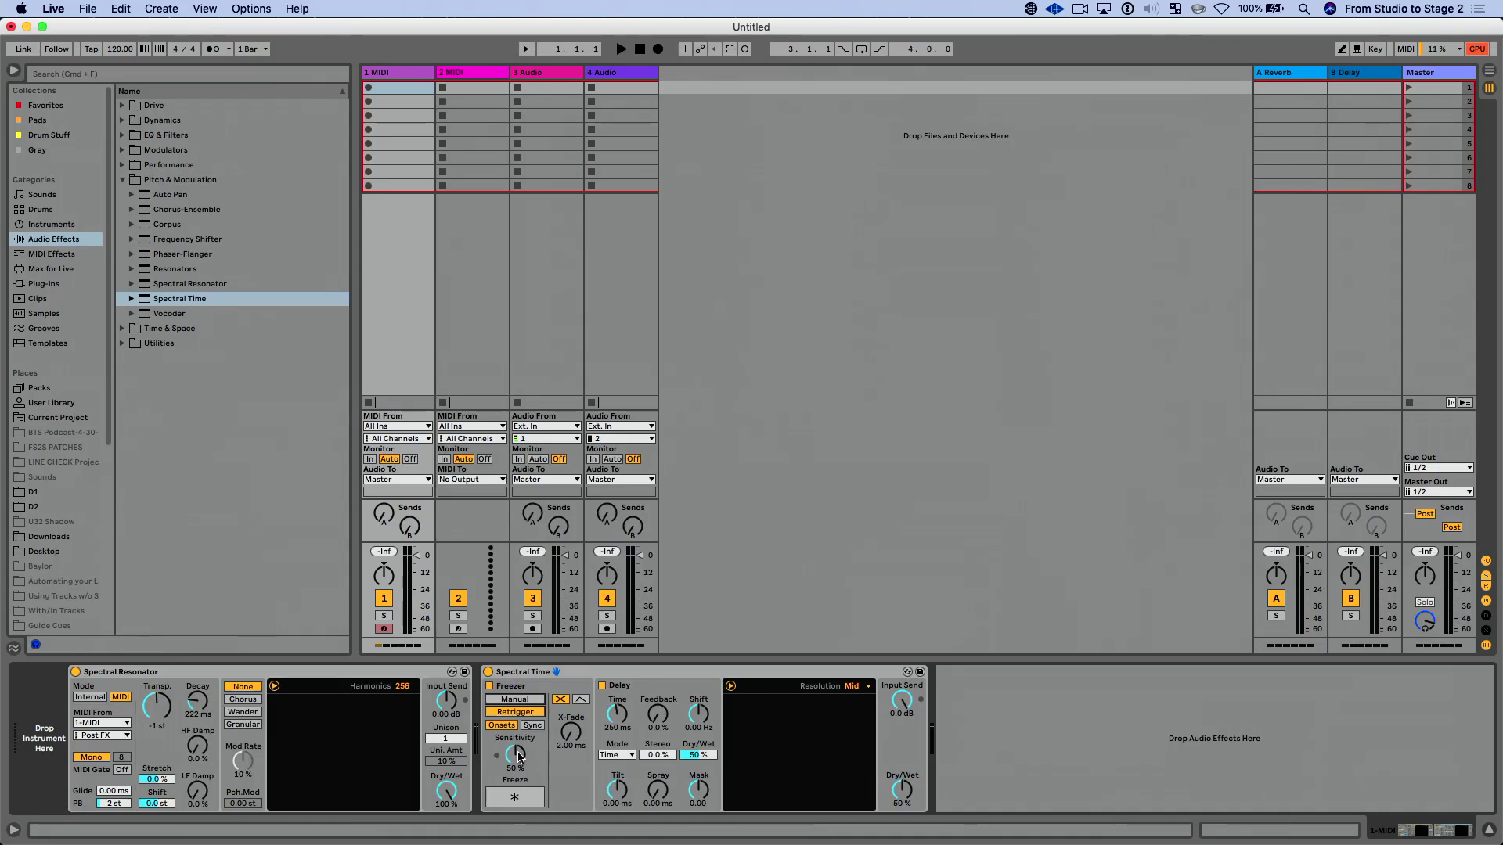
left_click(532, 726)
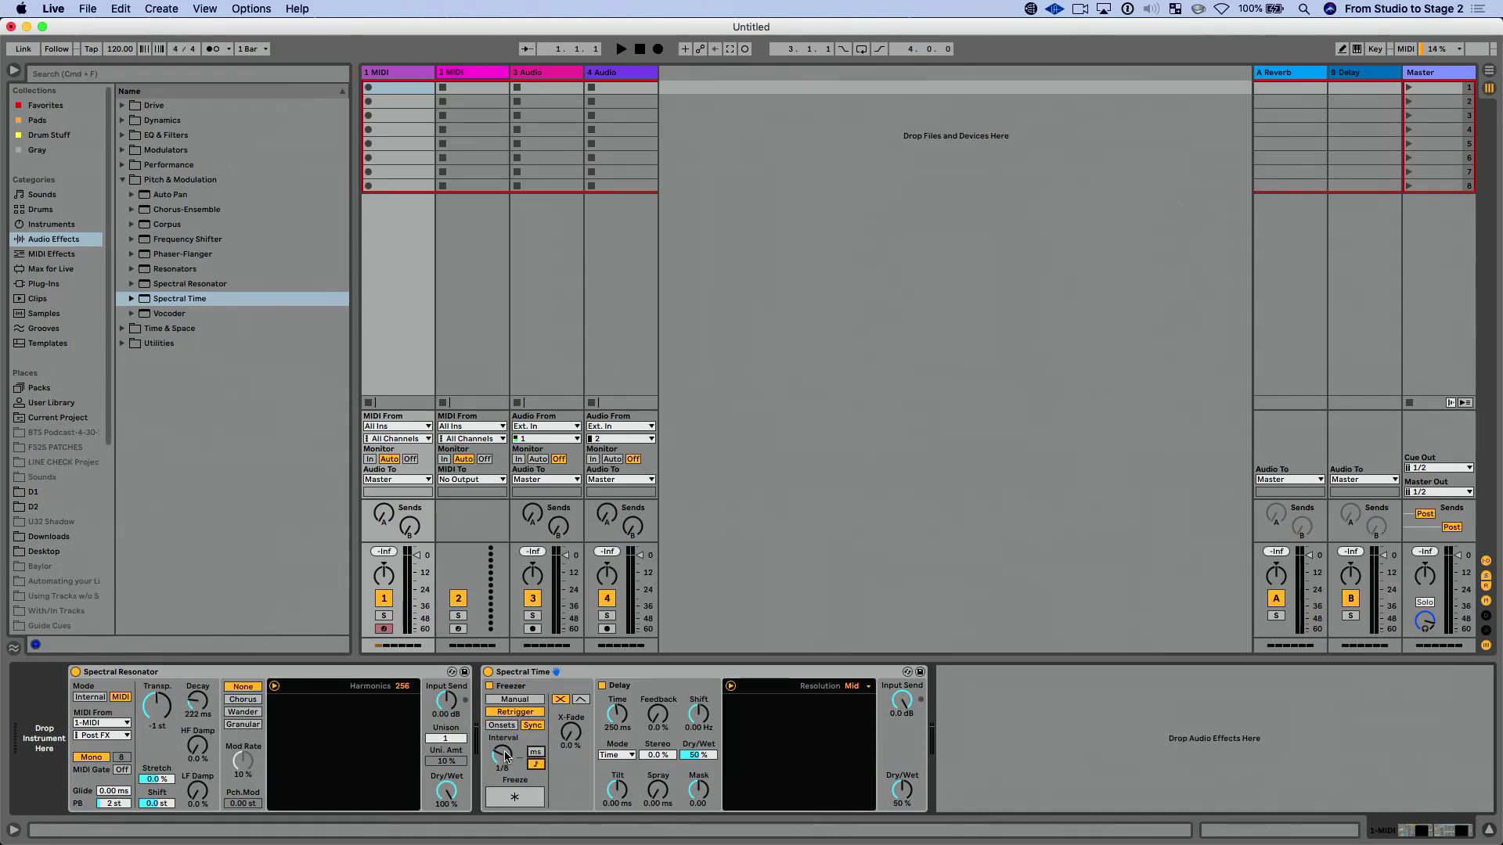
- Delete Spectral Time and Spectral Resonator from the 1 MIDI track
left_click(508, 671)
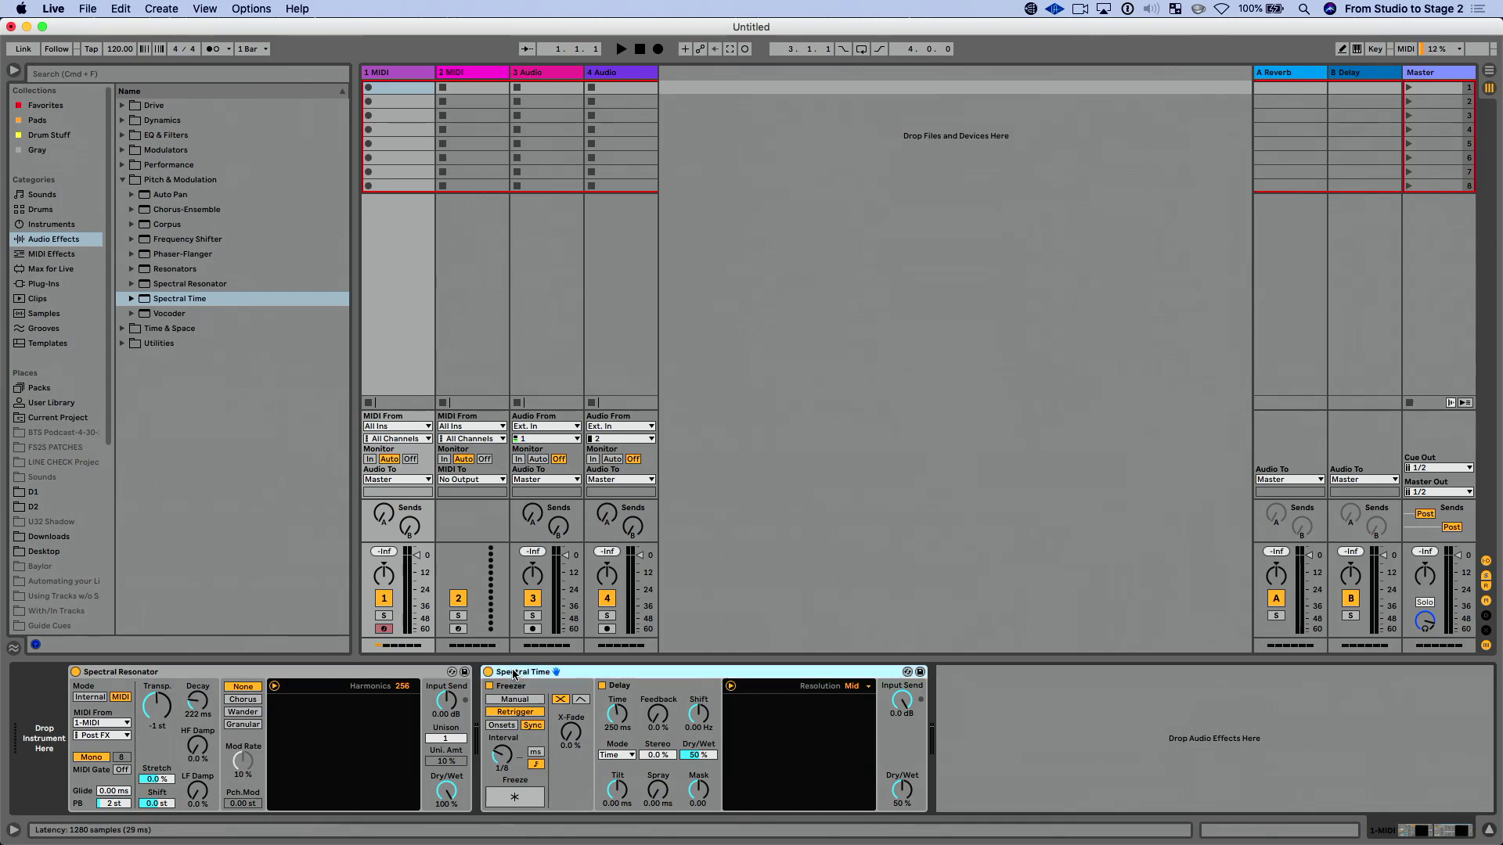
key("Delete")
key("Delete")
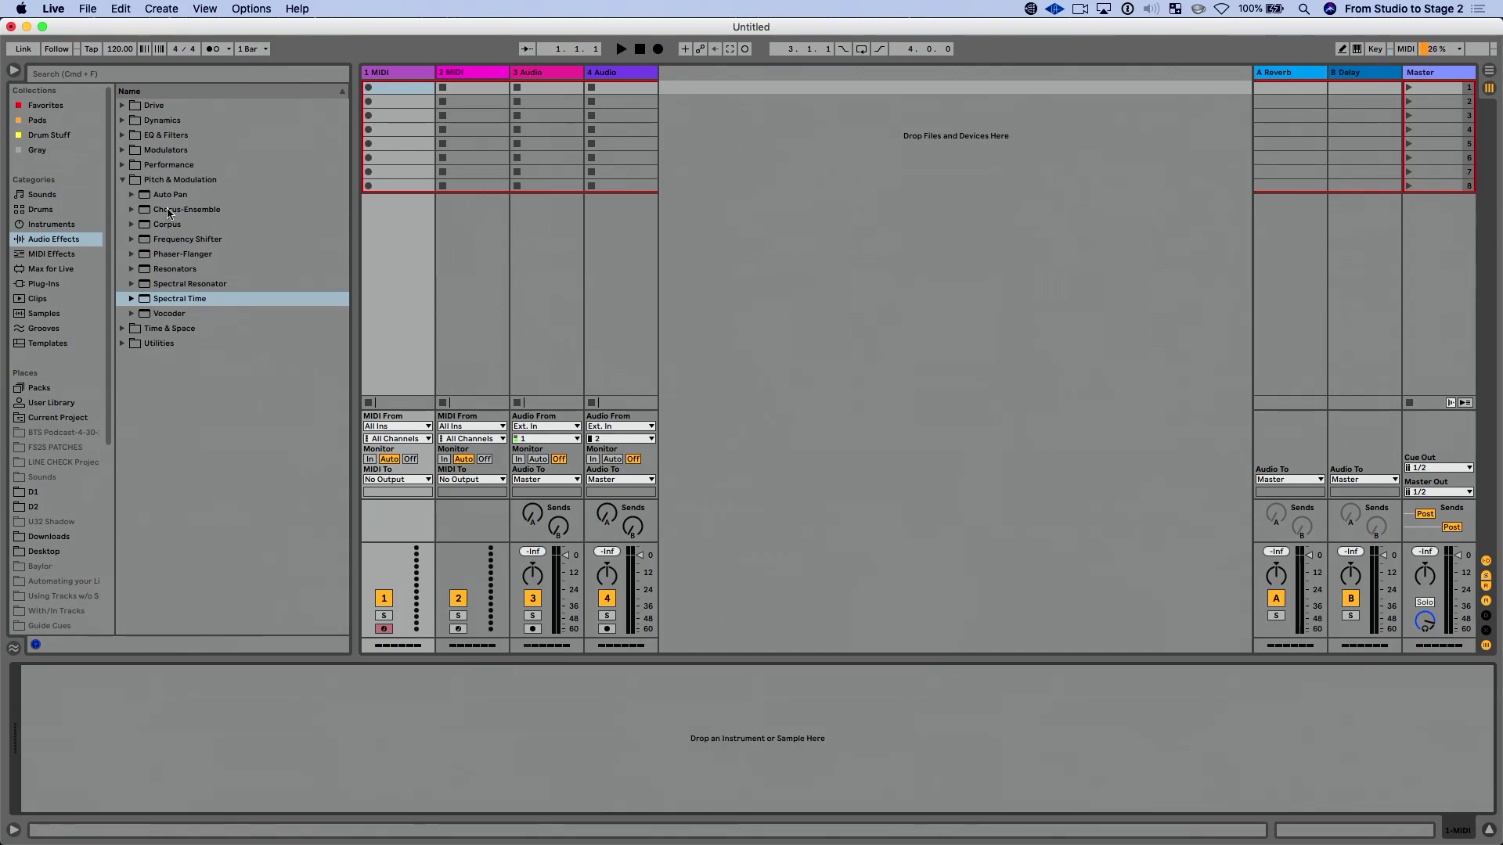
- Load Redux from the Drive audio effects onto the 1 MIDI track
left_click(123, 179)
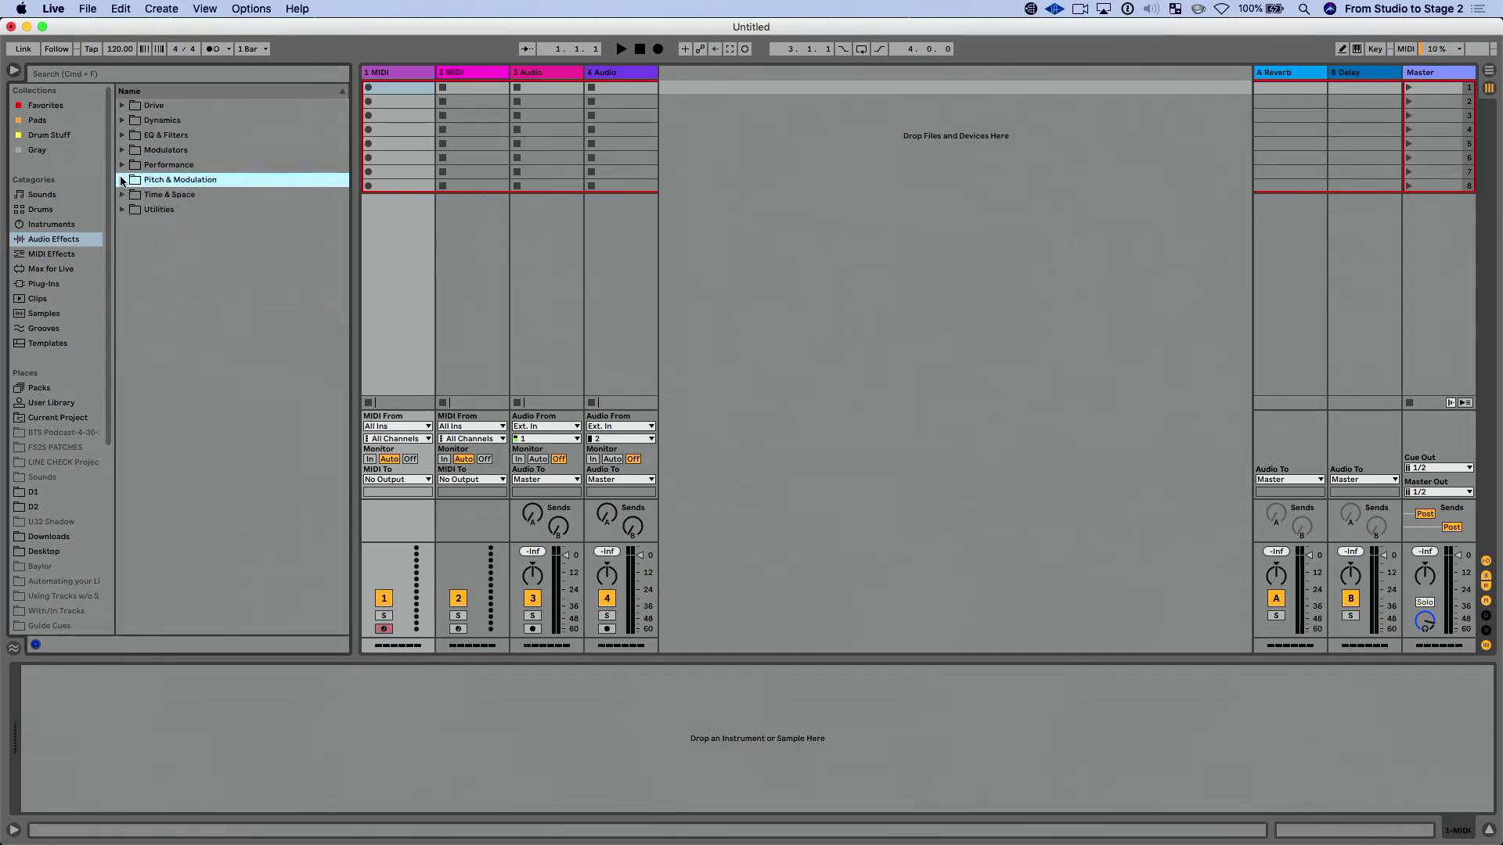
left_click(123, 106)
left_click(188, 222)
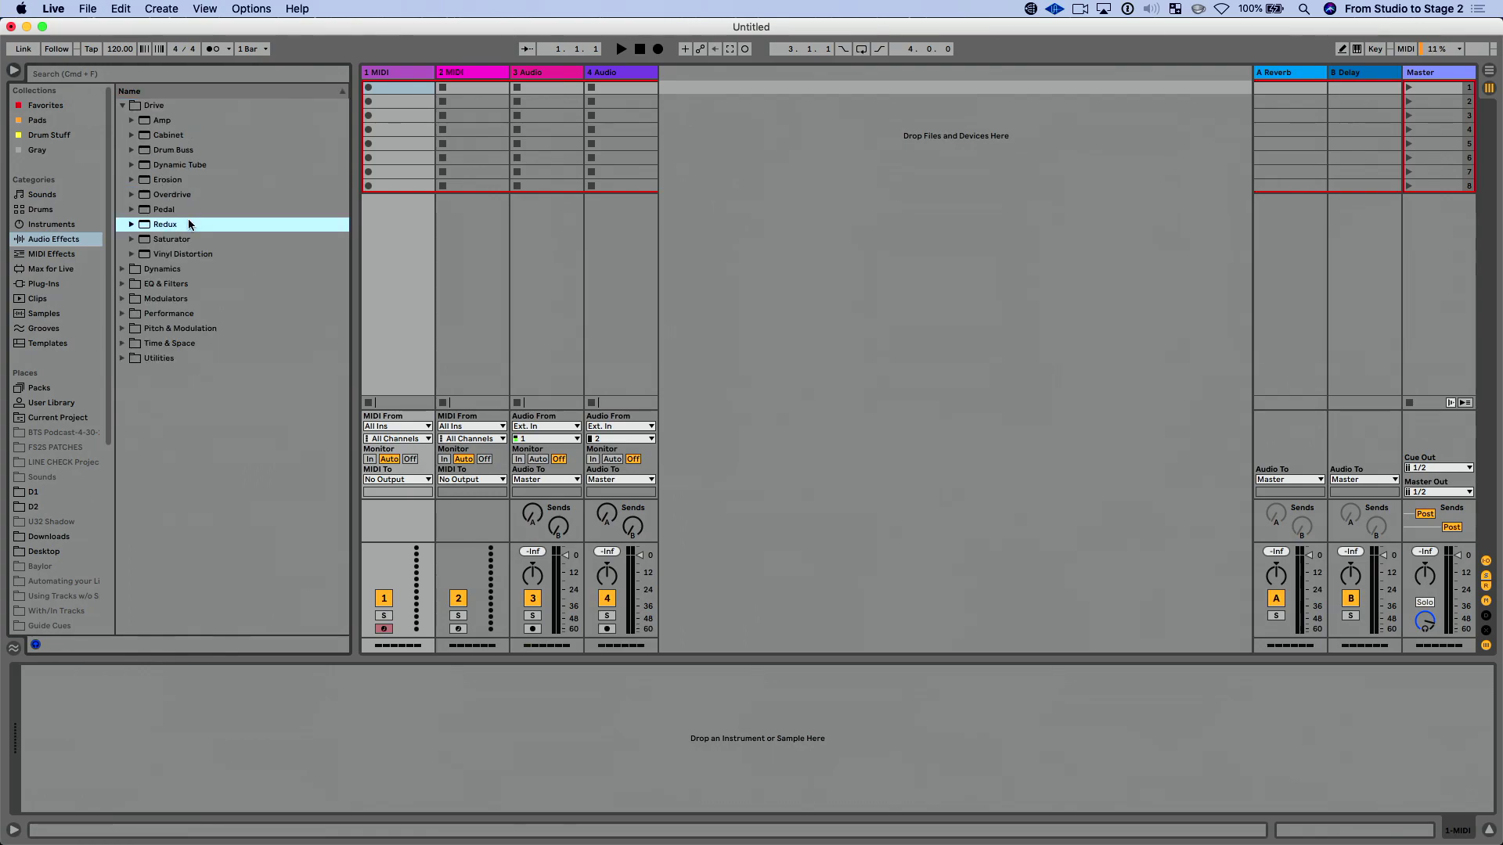
double_click(188, 224)
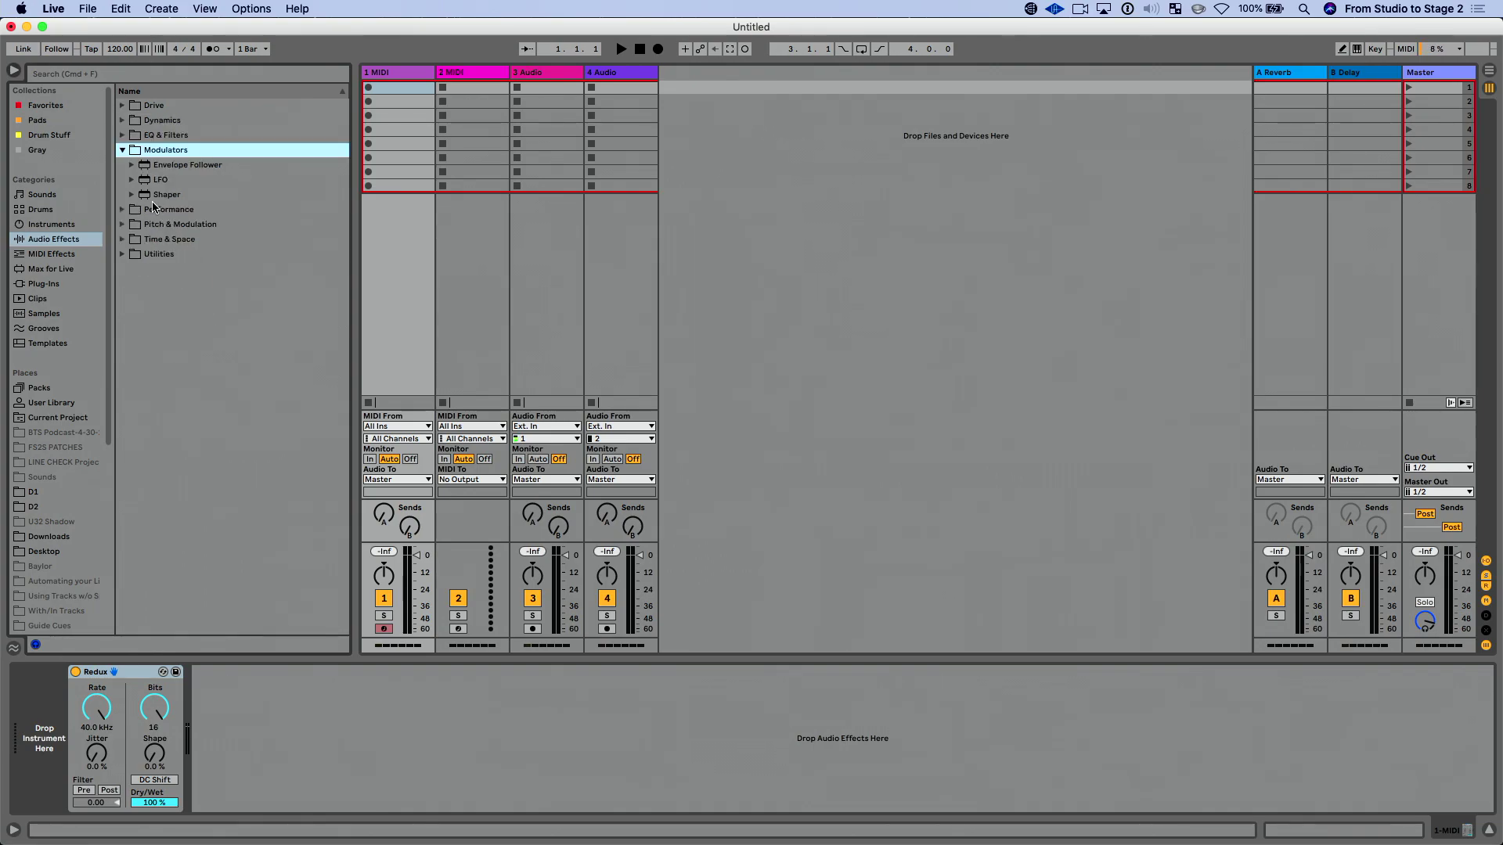
- Replace Redux with Phaser-Flanger from Pitch & Modulation and set it to Doubler mode
left_click(122, 149)
left_click(122, 180)
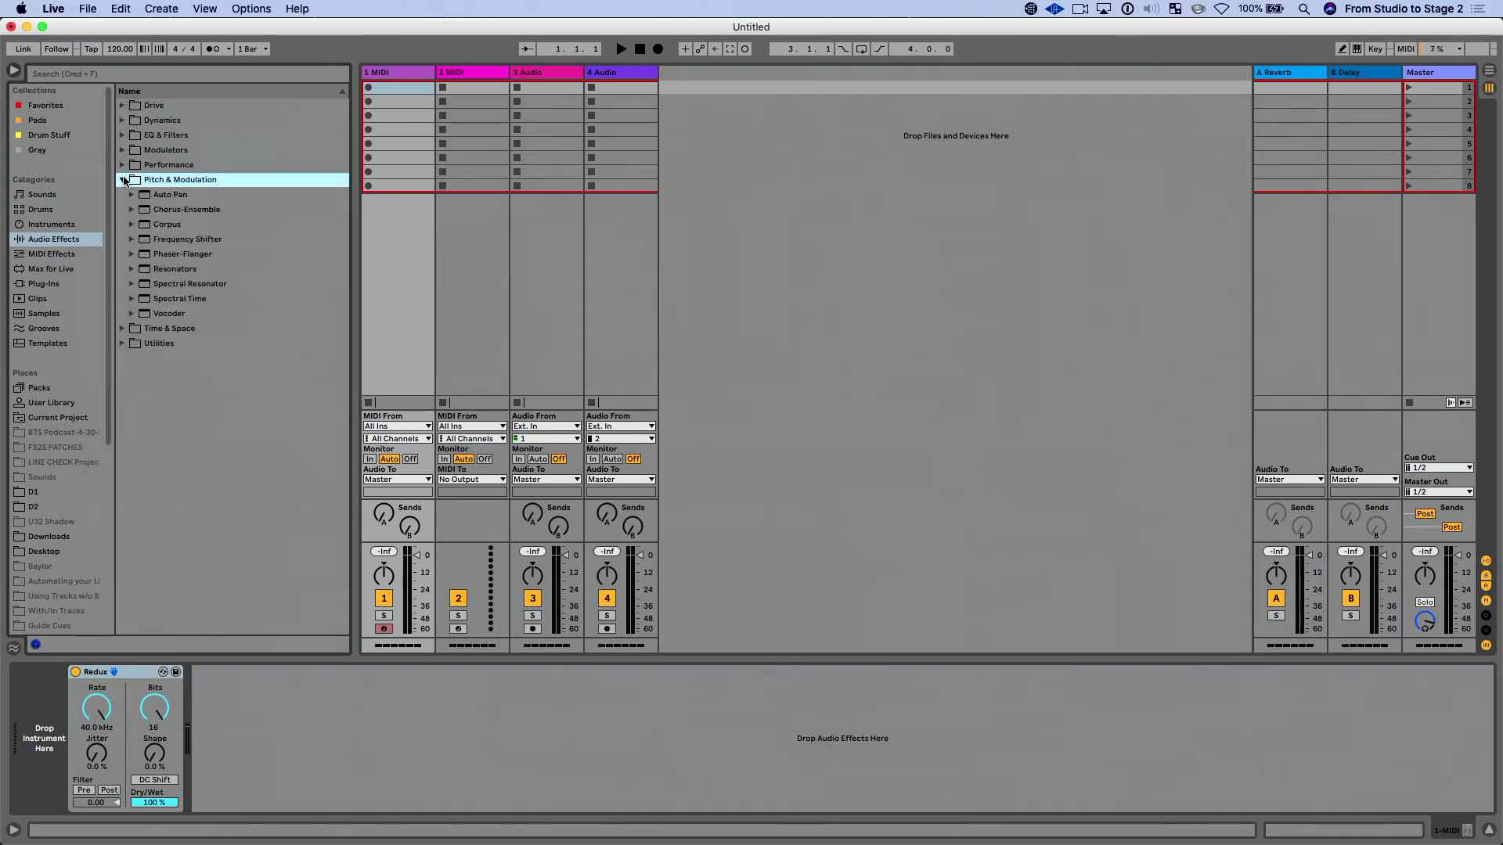
double_click(225, 257)
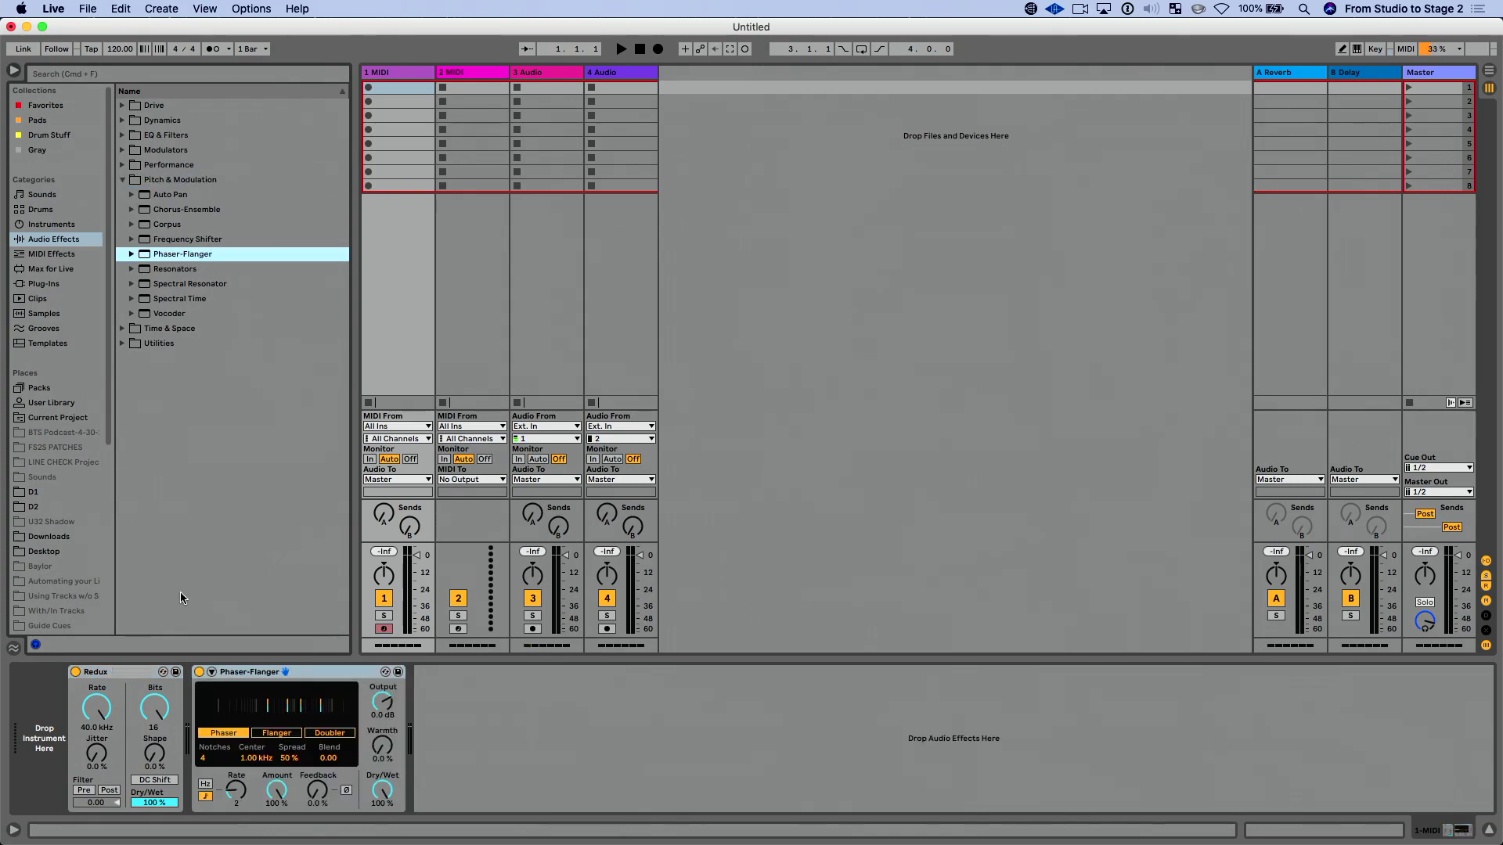
left_click(129, 670)
key("Delete")
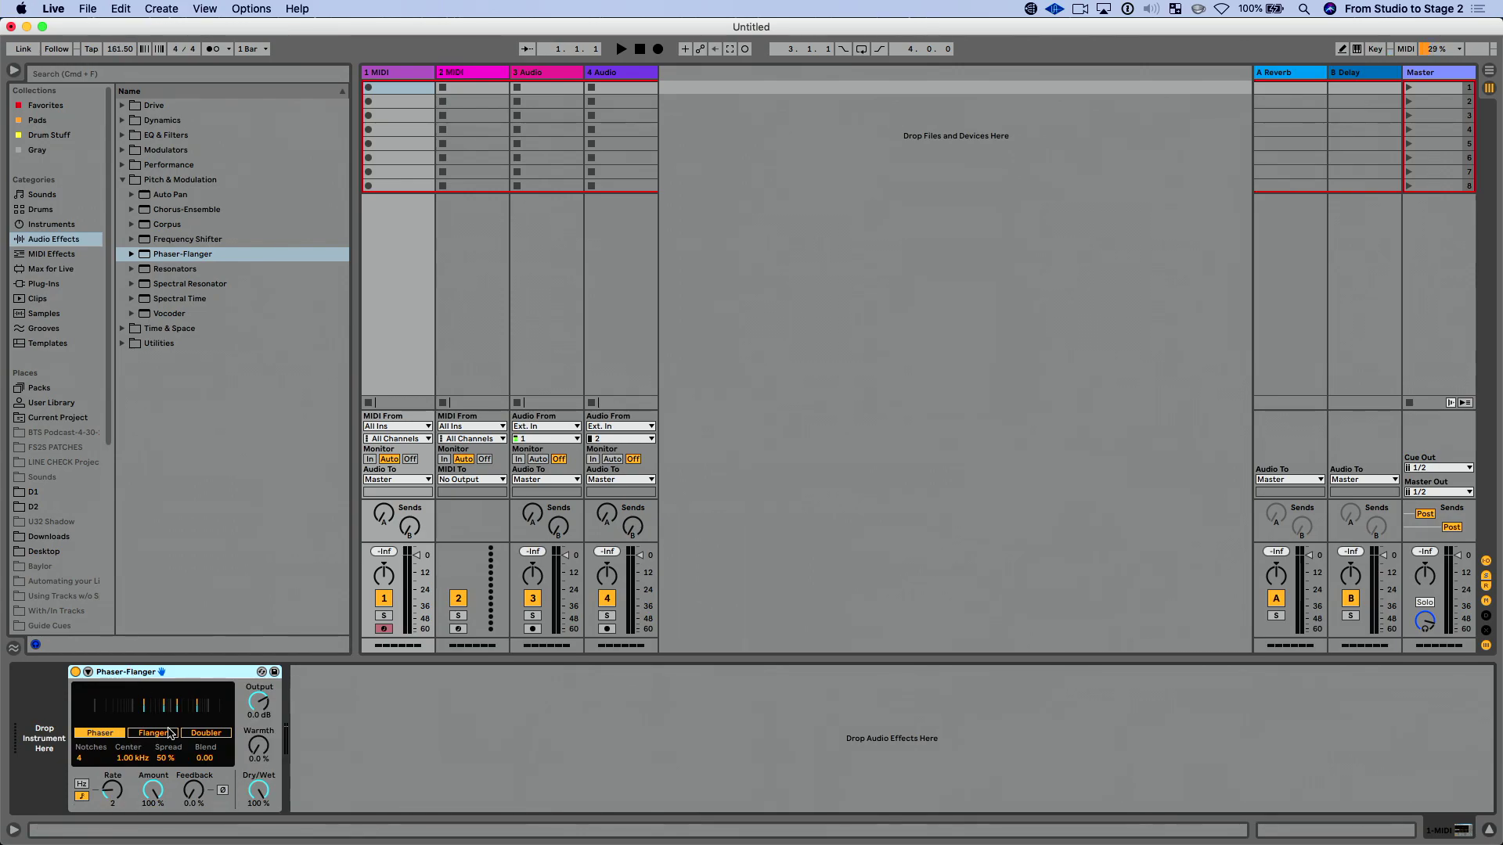
left_click(194, 734)
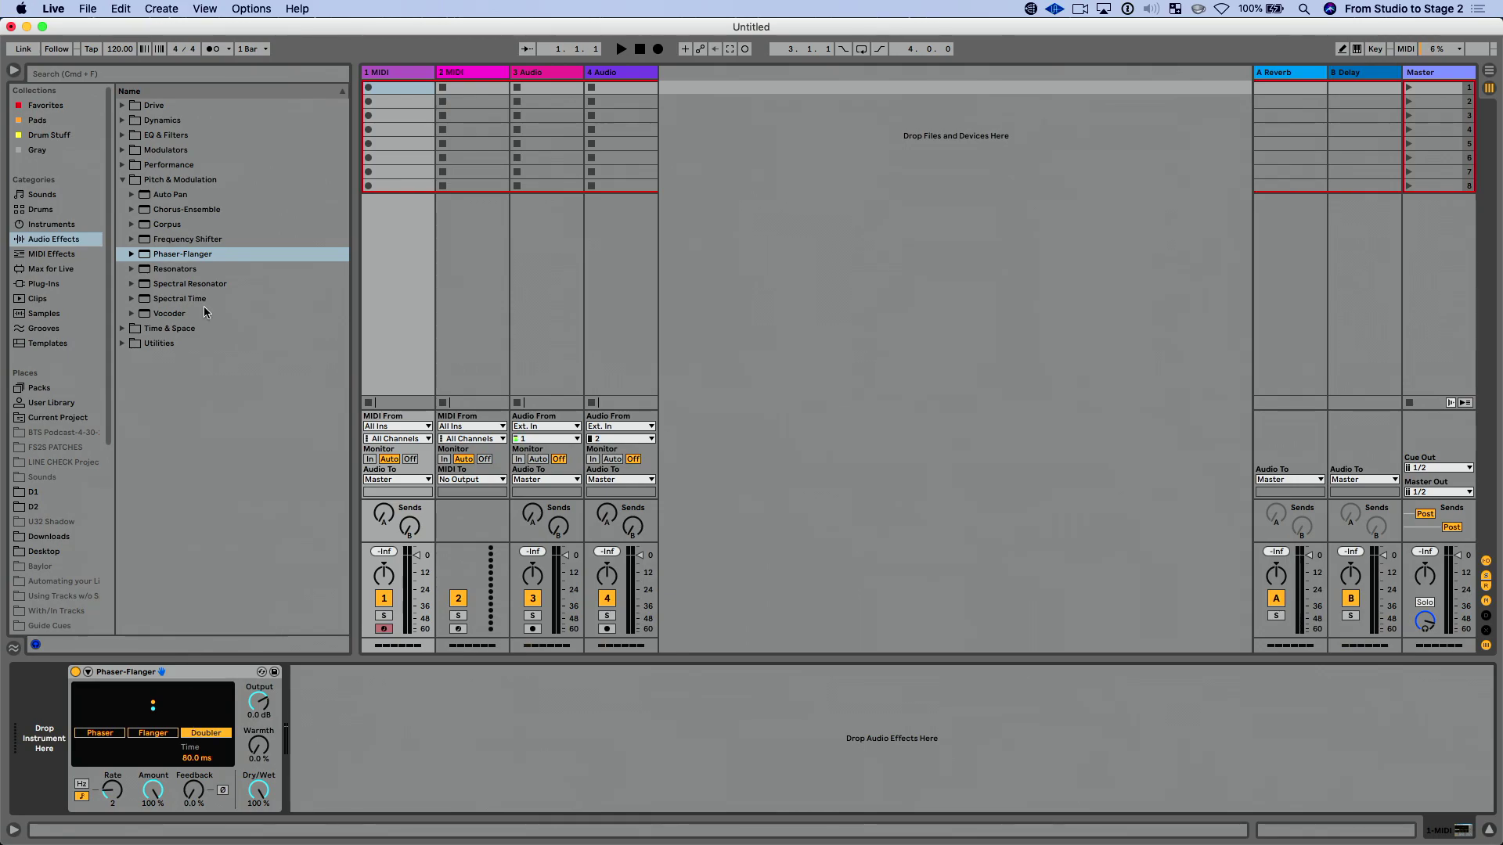
- Add Chorus-Ensemble after Phaser-Flanger, try its Ensemble mode and set it to Vibrato
double_click(196, 208)
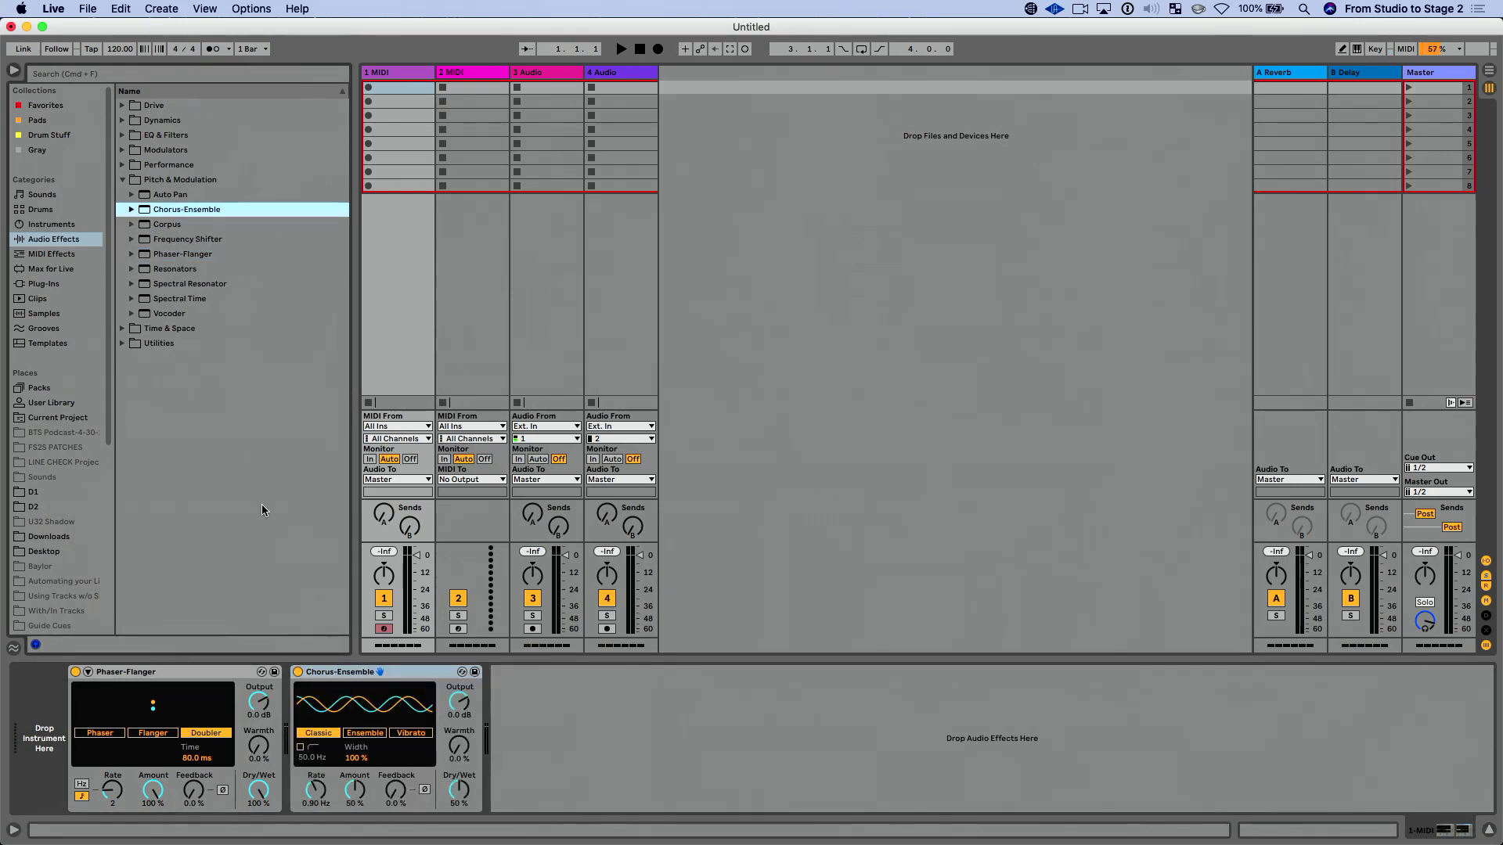
left_click(366, 734)
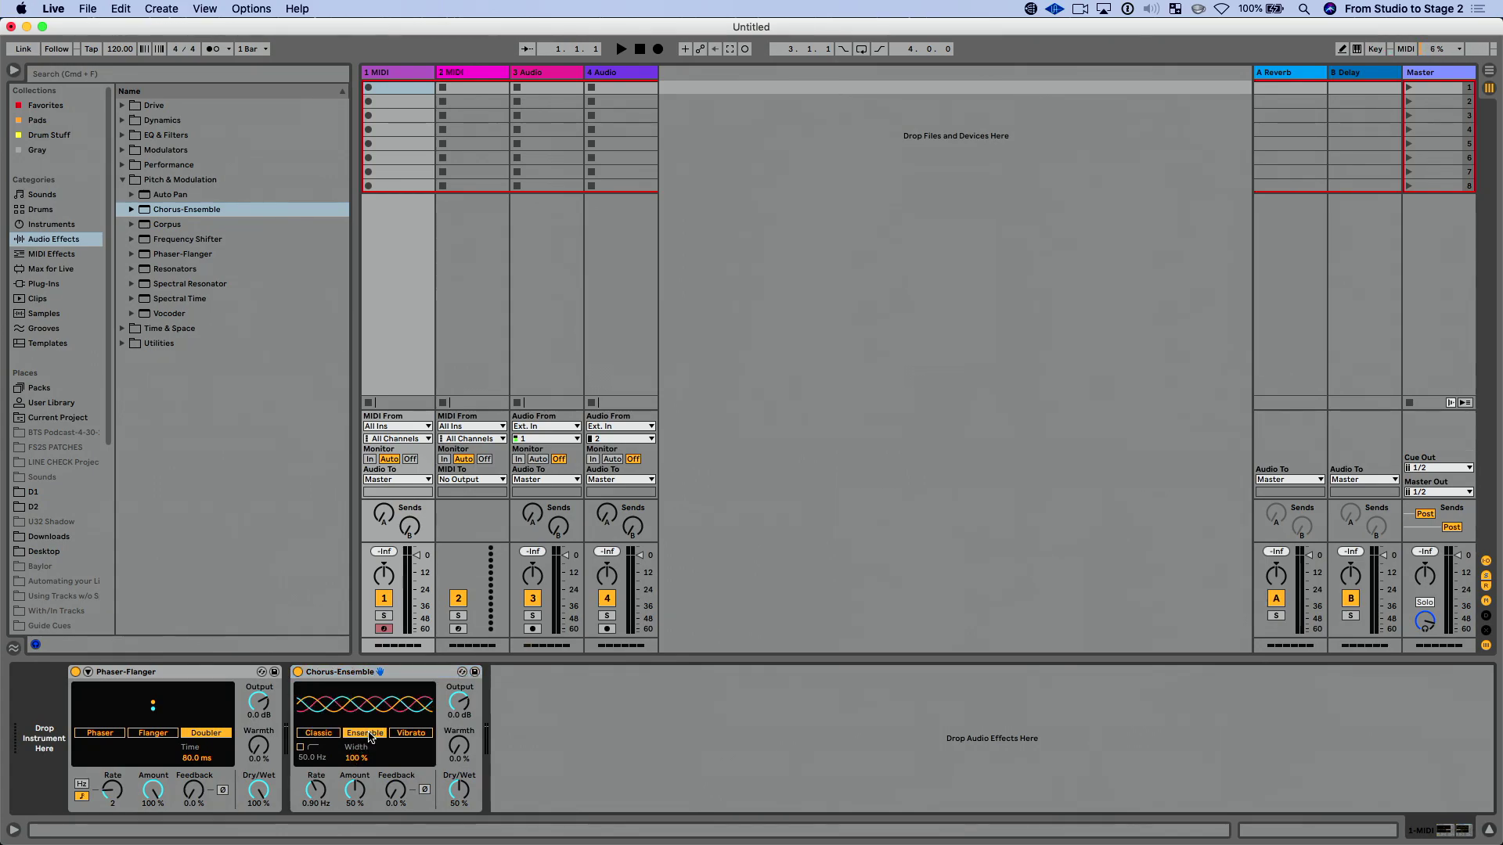
left_click(408, 734)
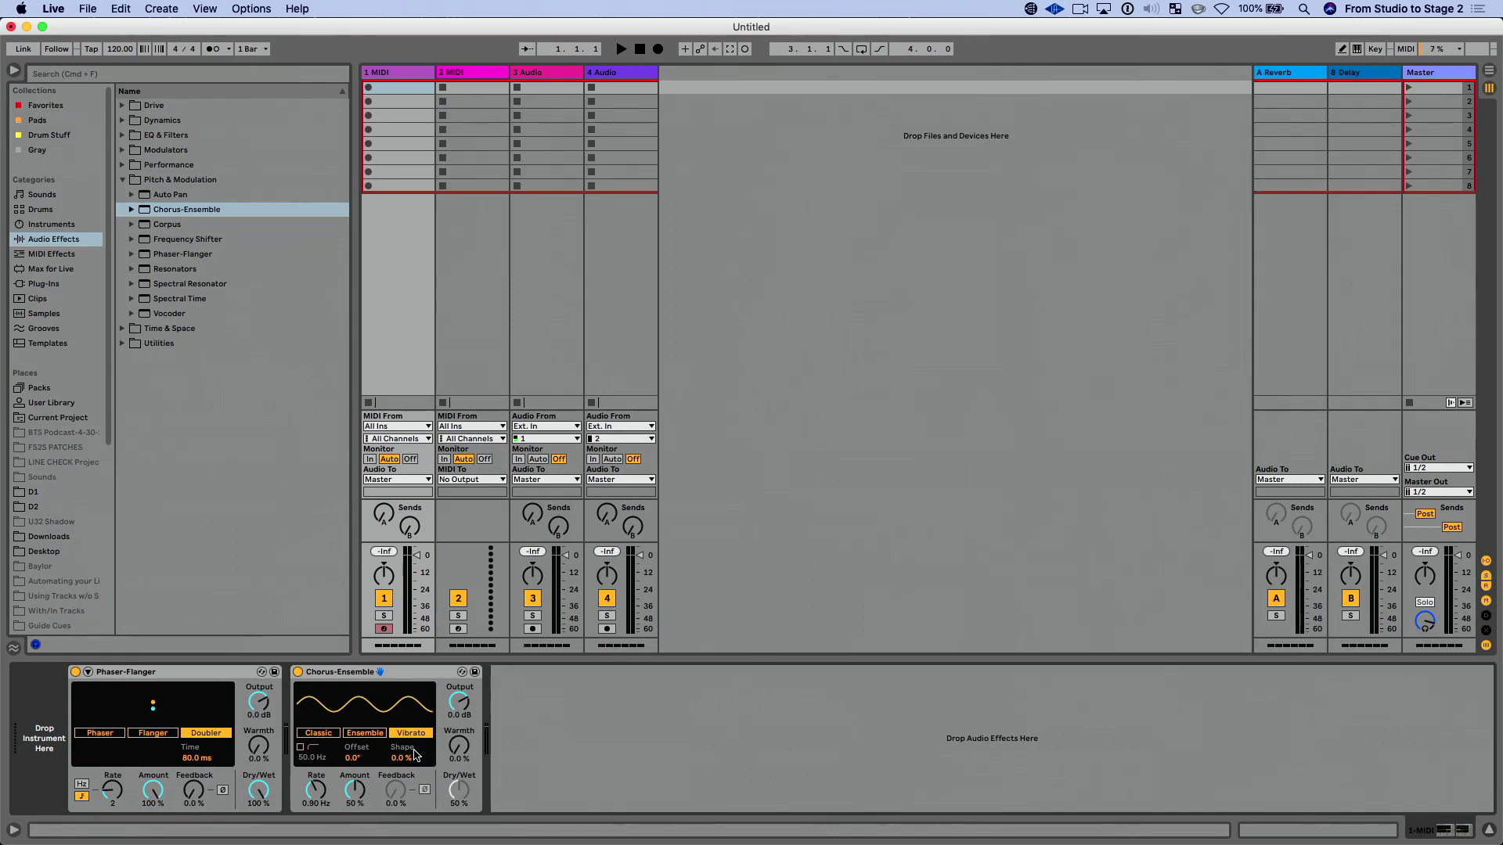
- Delete Phaser-Flanger and Chorus-Ensemble from the 1 MIDI track
left_click(201, 673)
key("Delete")
key("Delete")
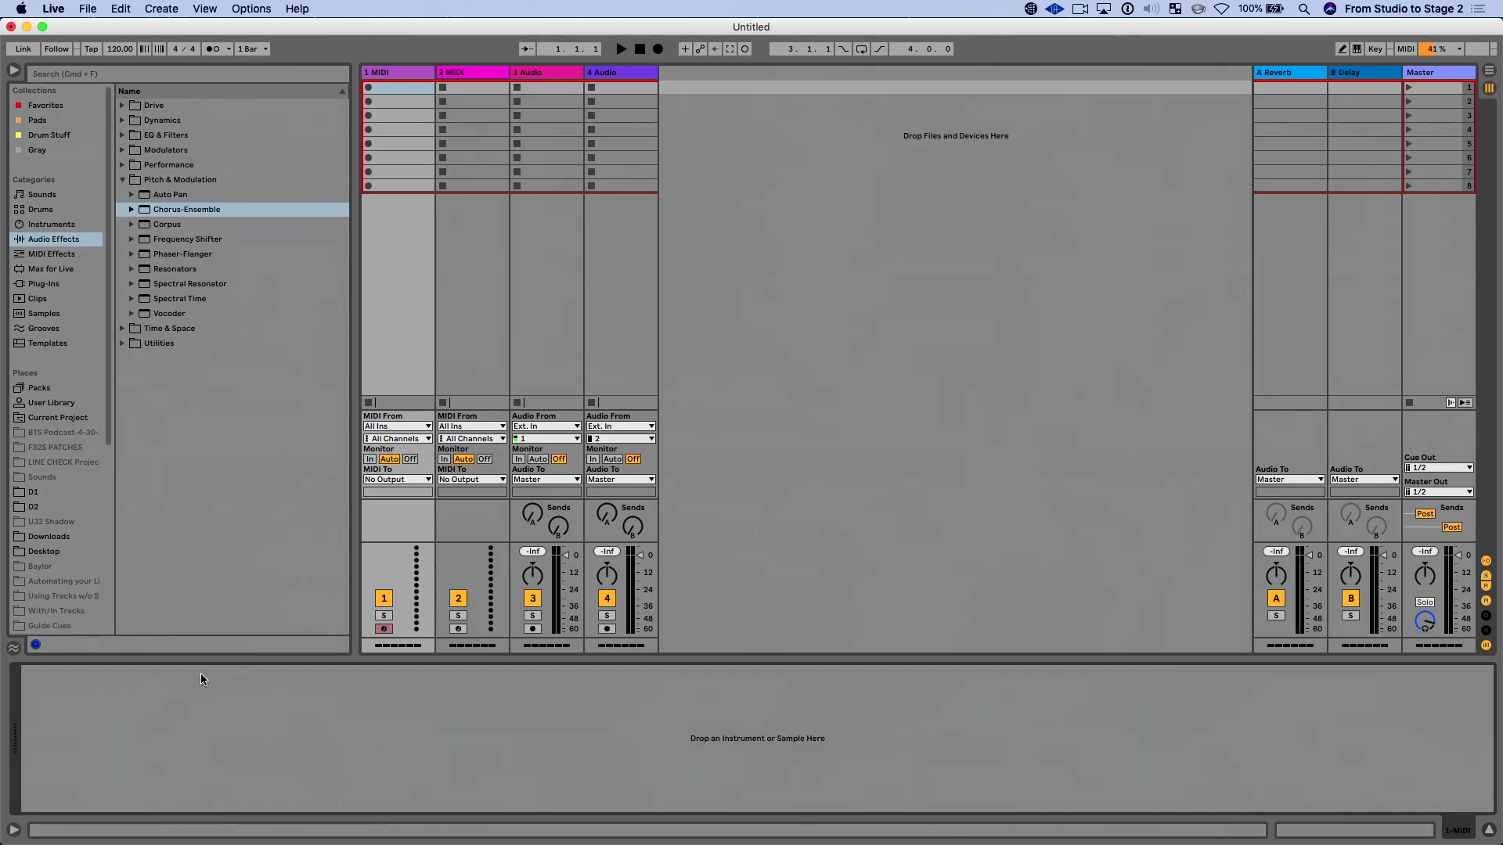
- Load the Collision instrument onto the first track and add the Corpus effect from Pitch & Modulation after it
left_click(79, 227)
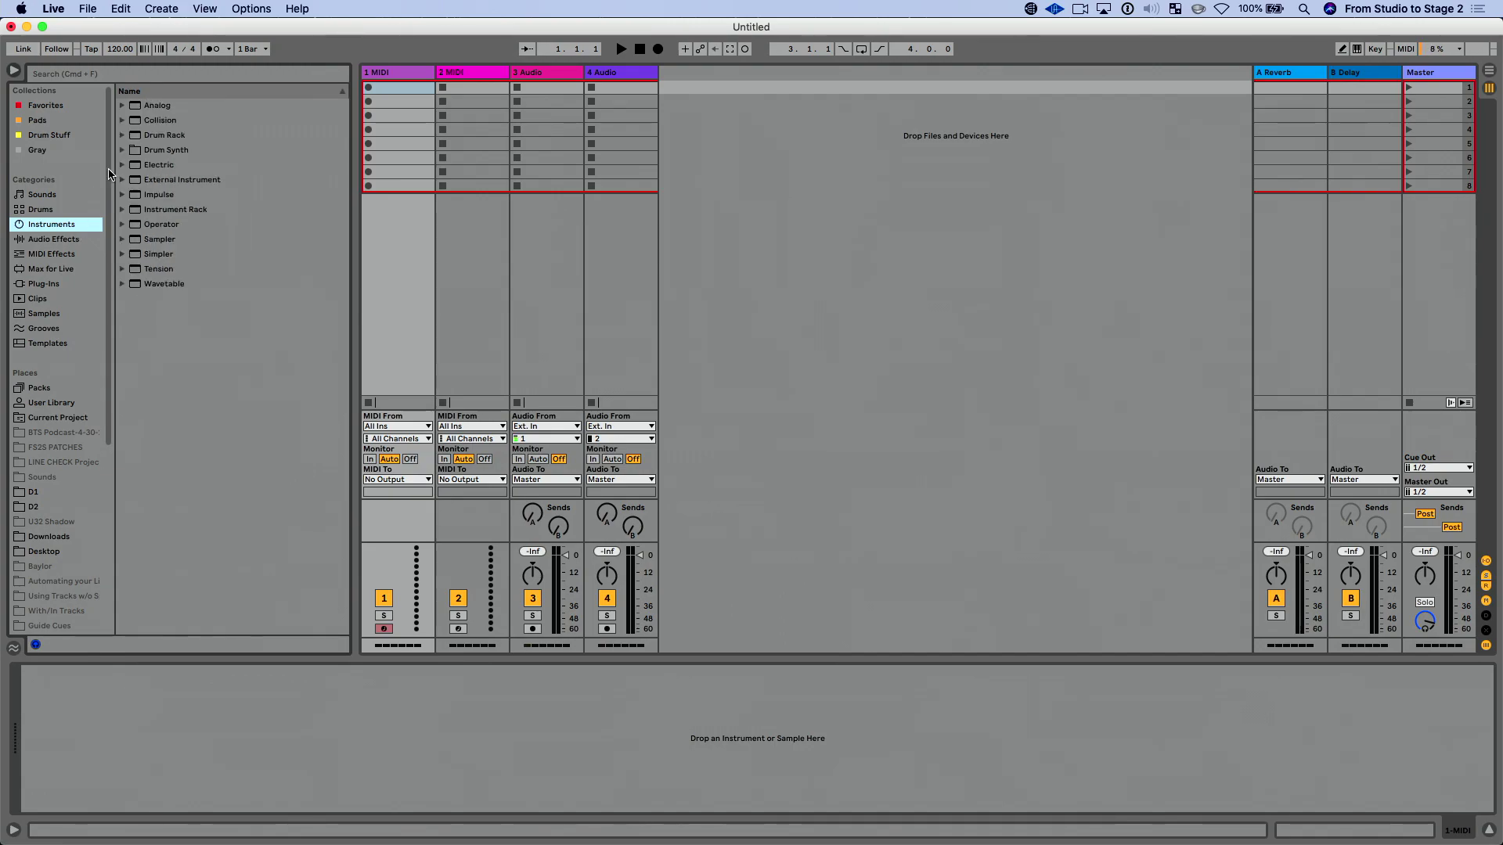
left_click(186, 121)
double_click(187, 123)
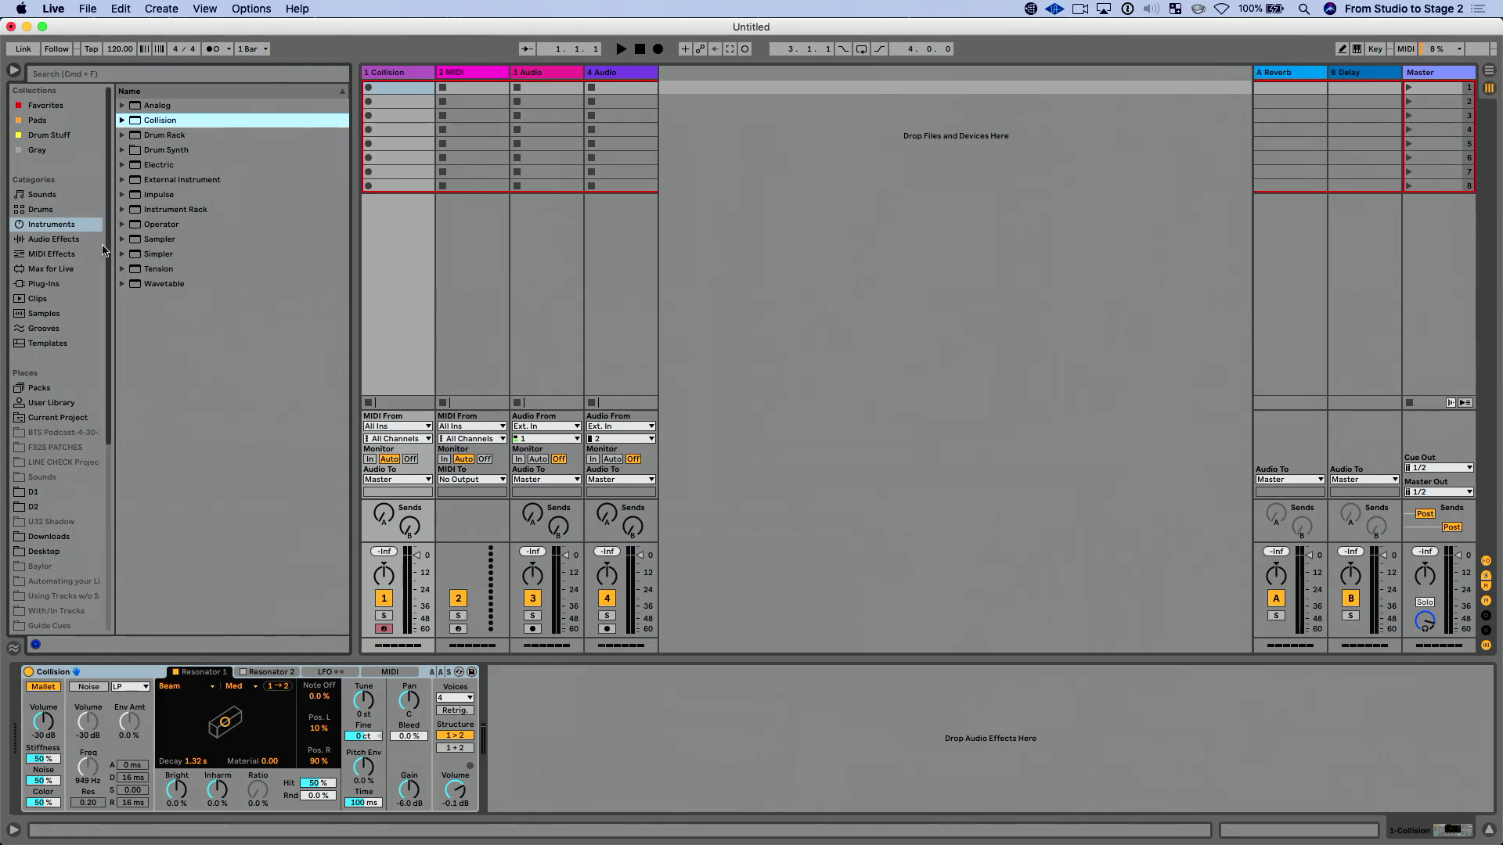
left_click(53, 239)
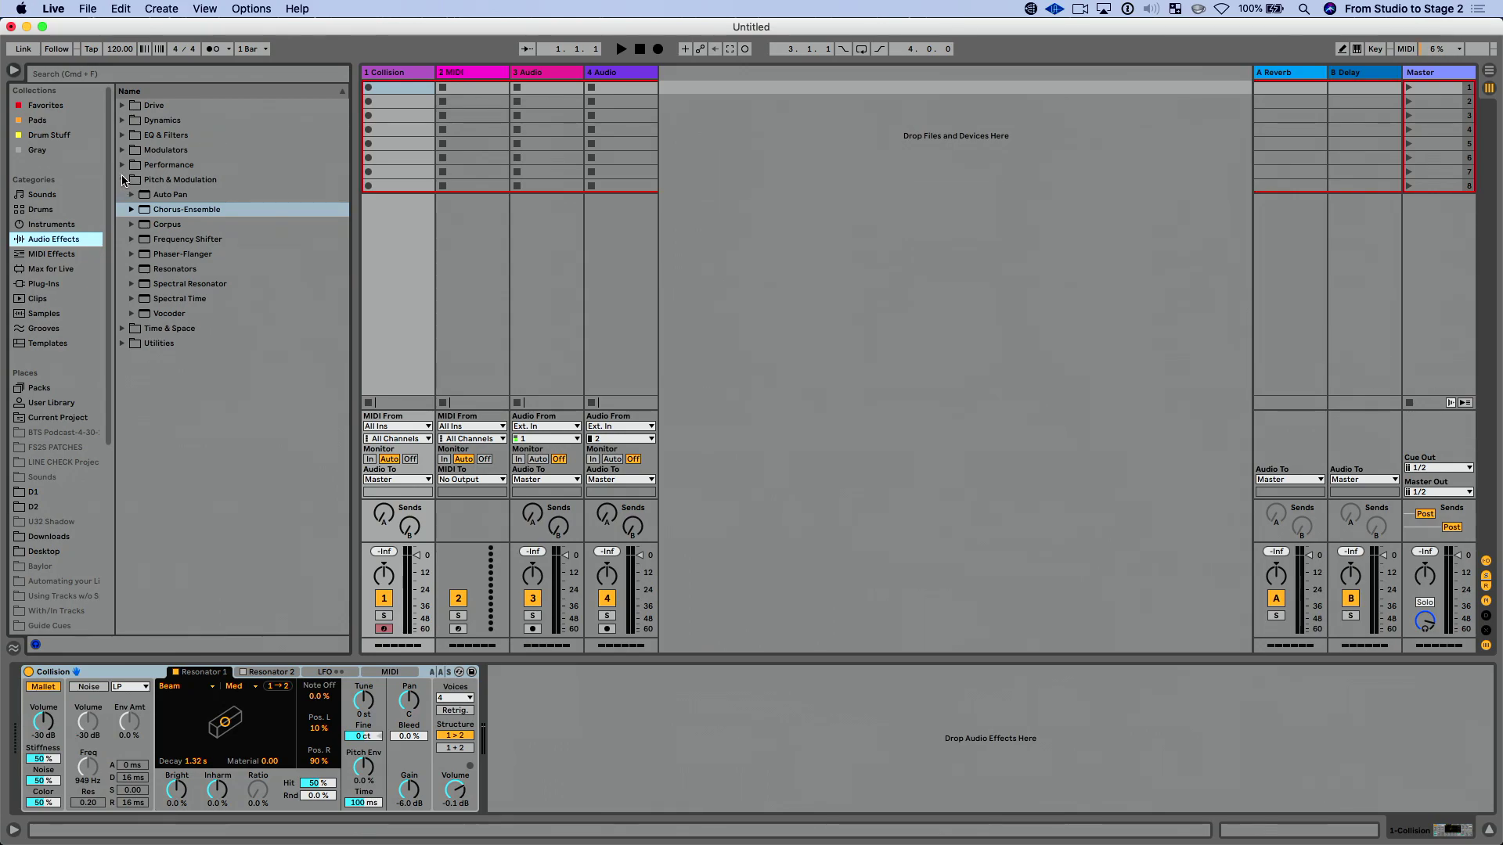
double_click(161, 224)
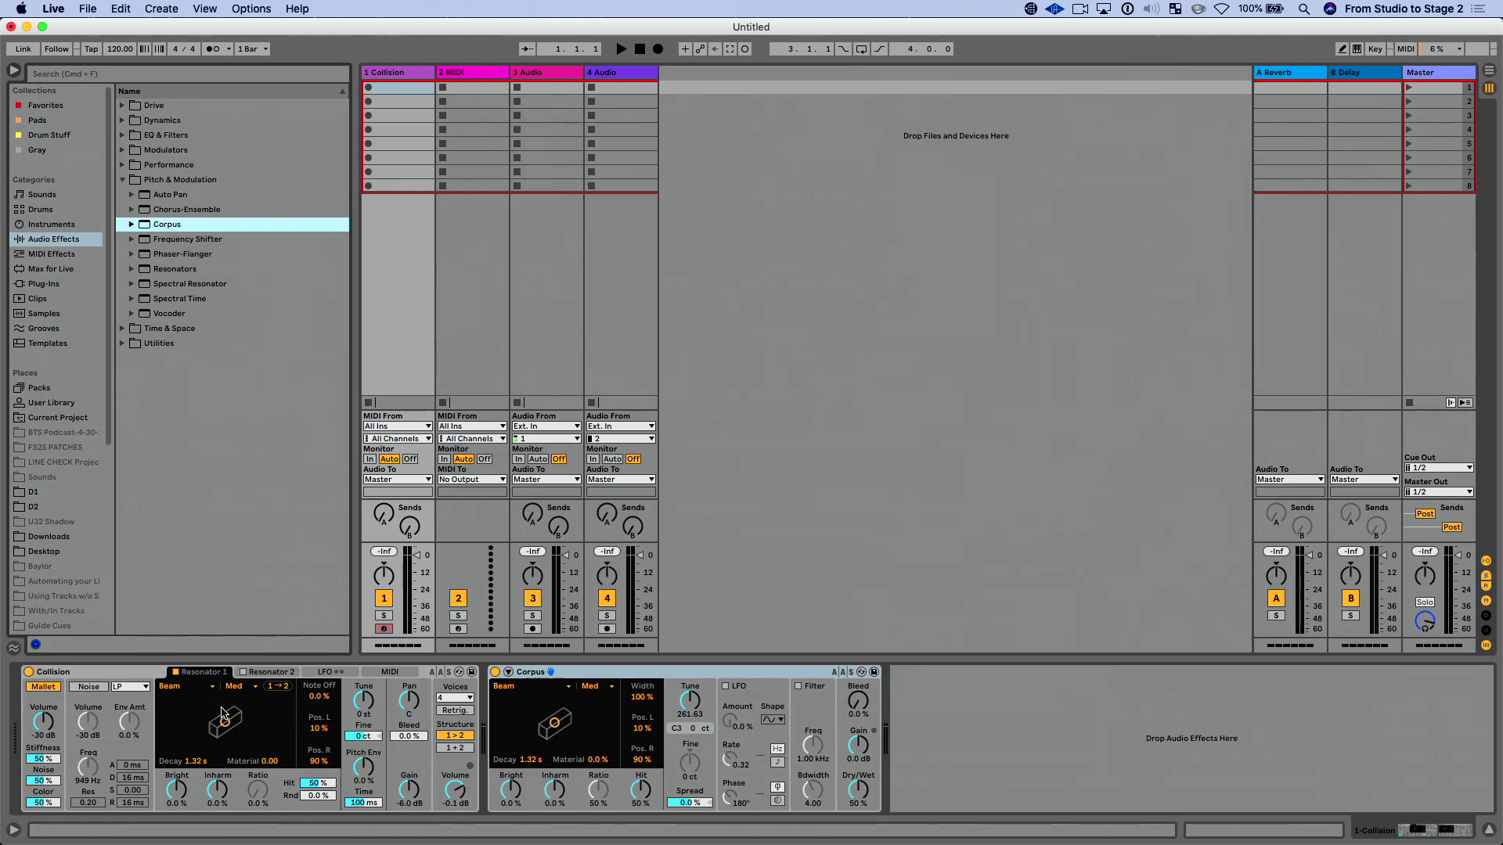
- Delete Collision and Corpus from the first track
left_click(131, 673)
key("Delete")
key("Delete")
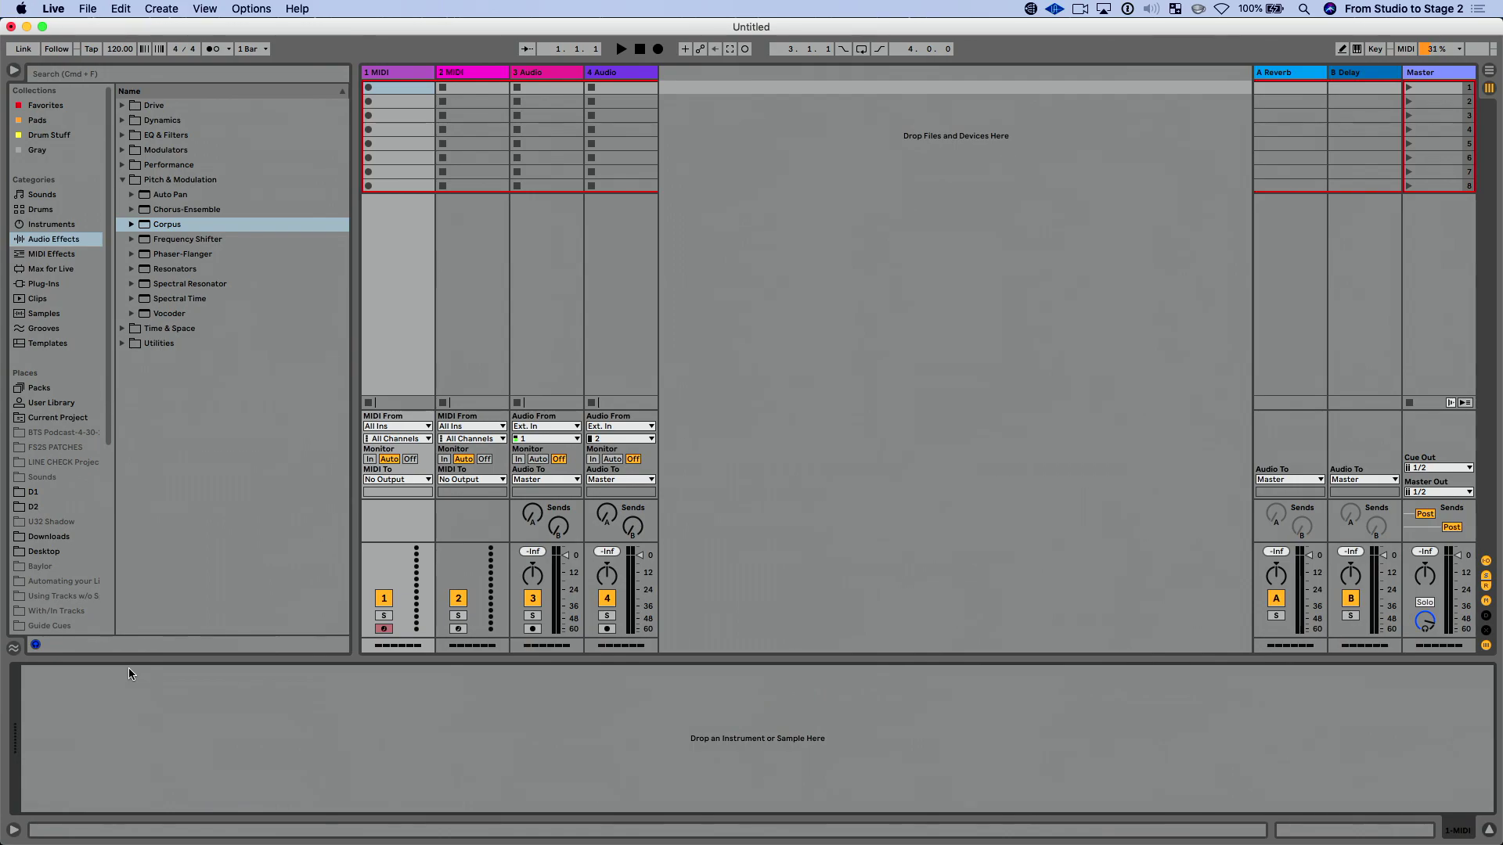
- Load the Electric instrument onto the first track and set Stiffness to 52%, Noise to 62%, Tine to 53% and Symmetry to 63%
left_click(68, 226)
double_click(176, 163)
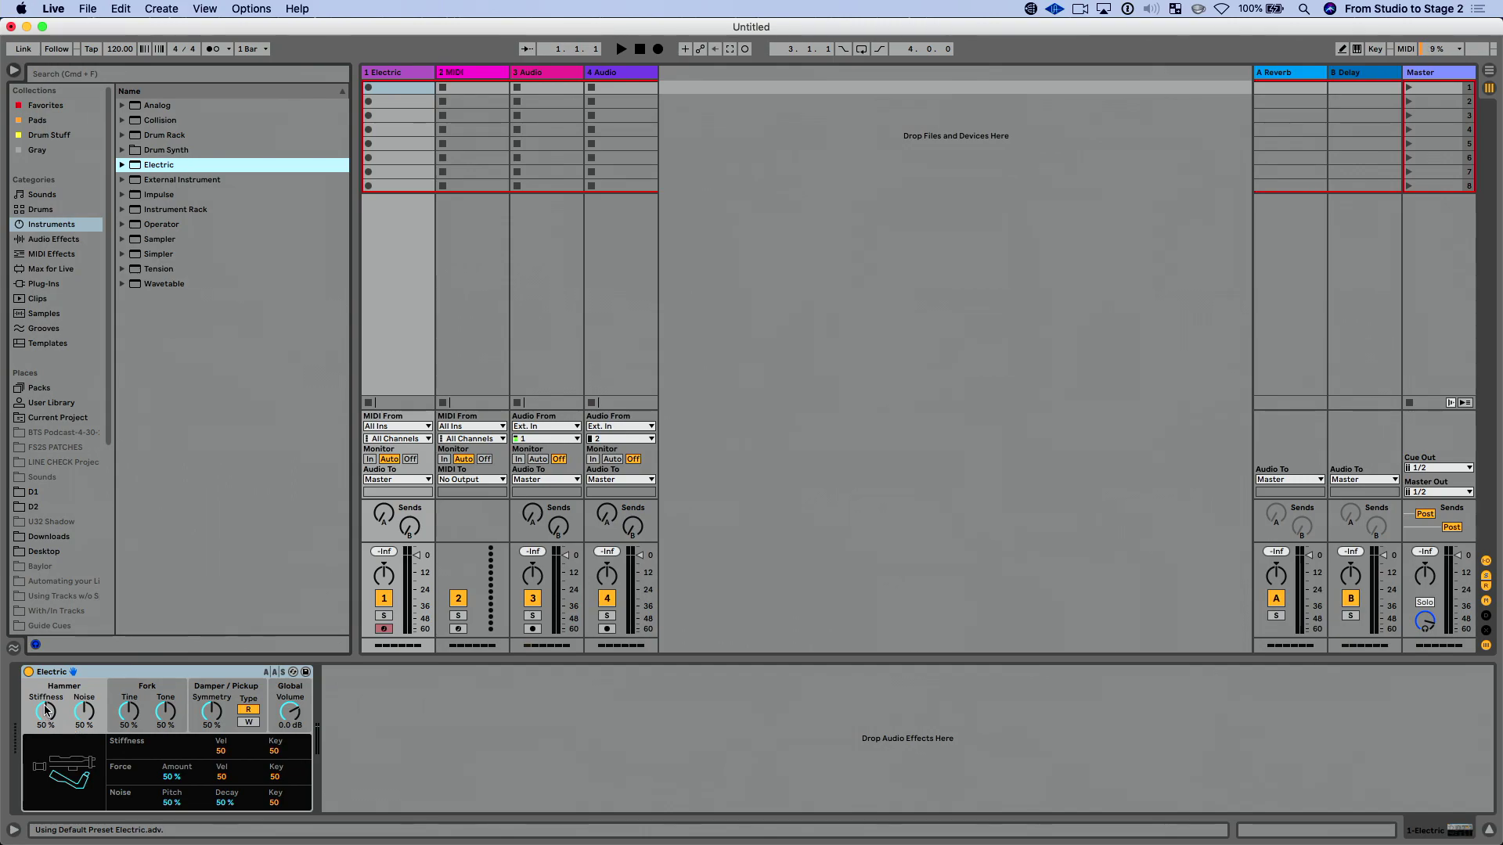
left_click_drag(46, 710, 46, 729)
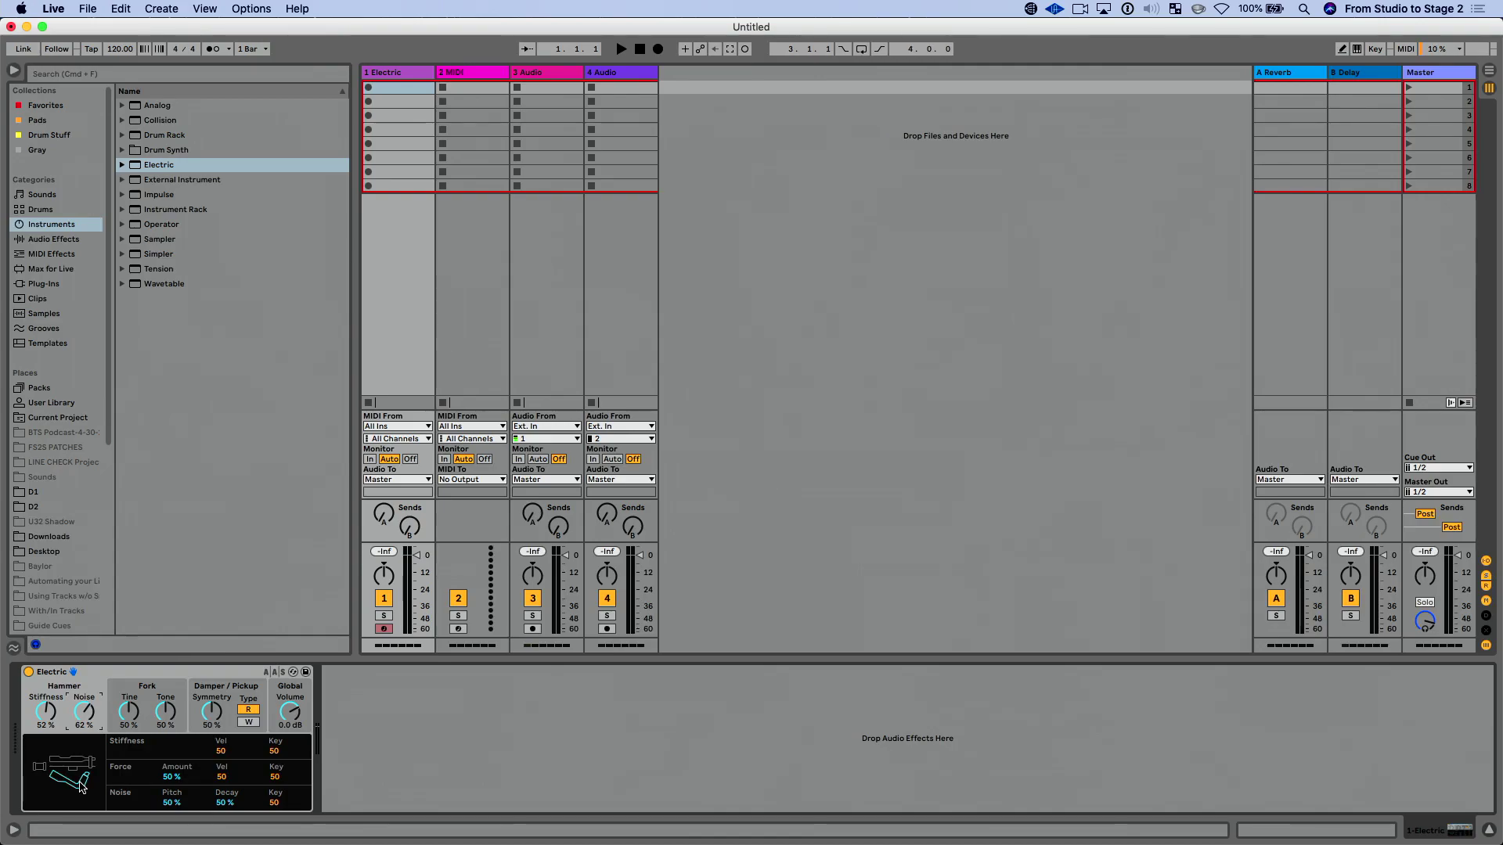
left_click_drag(128, 710, 128, 731)
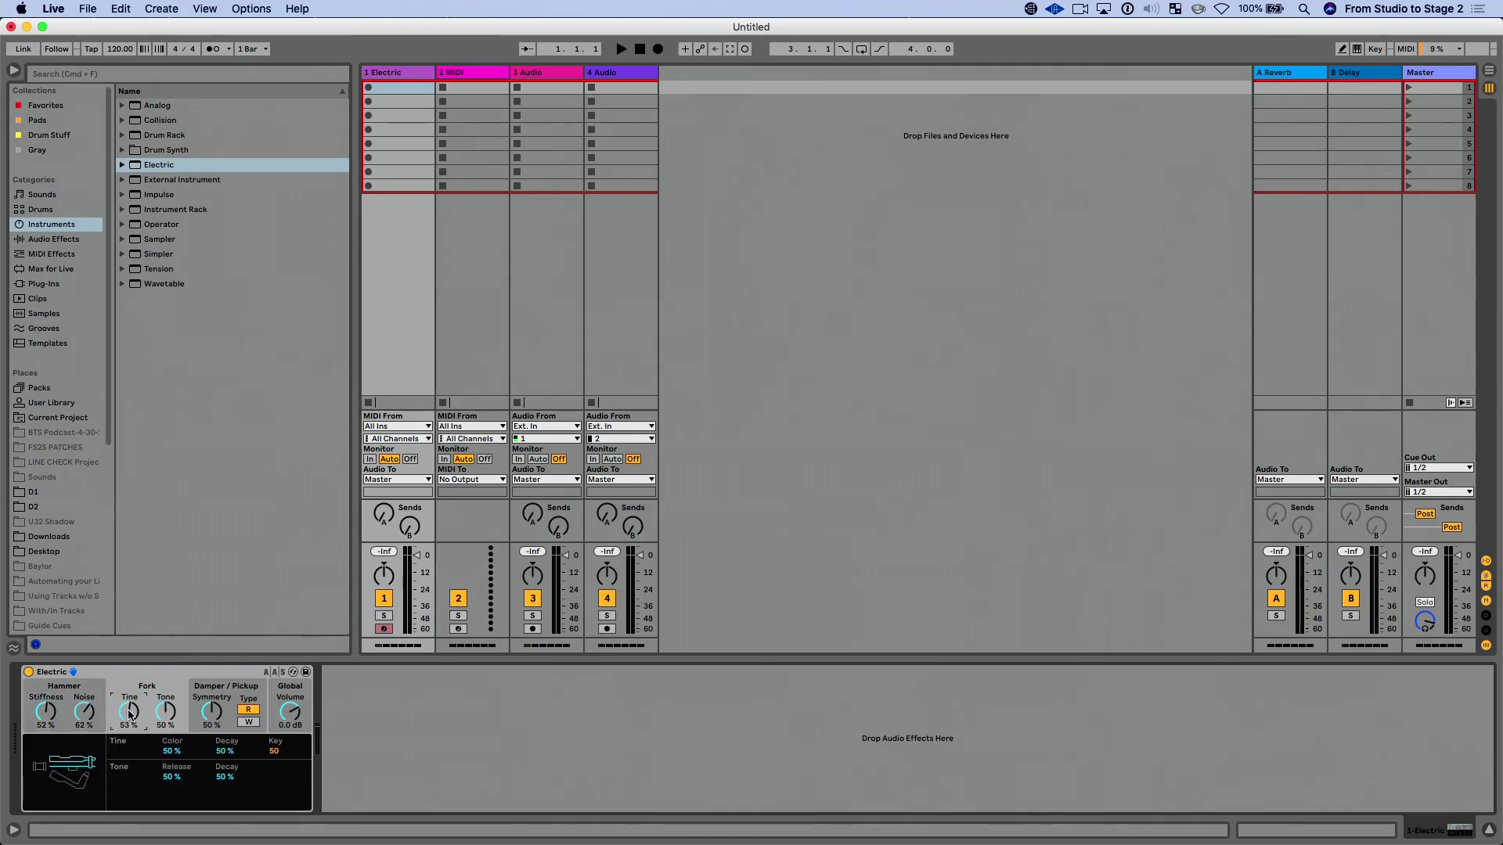
mouse_move(212, 711)
left_mouse_down()
mouse_move(212, 736)
mouse_move(209, 703)
left_mouse_up()
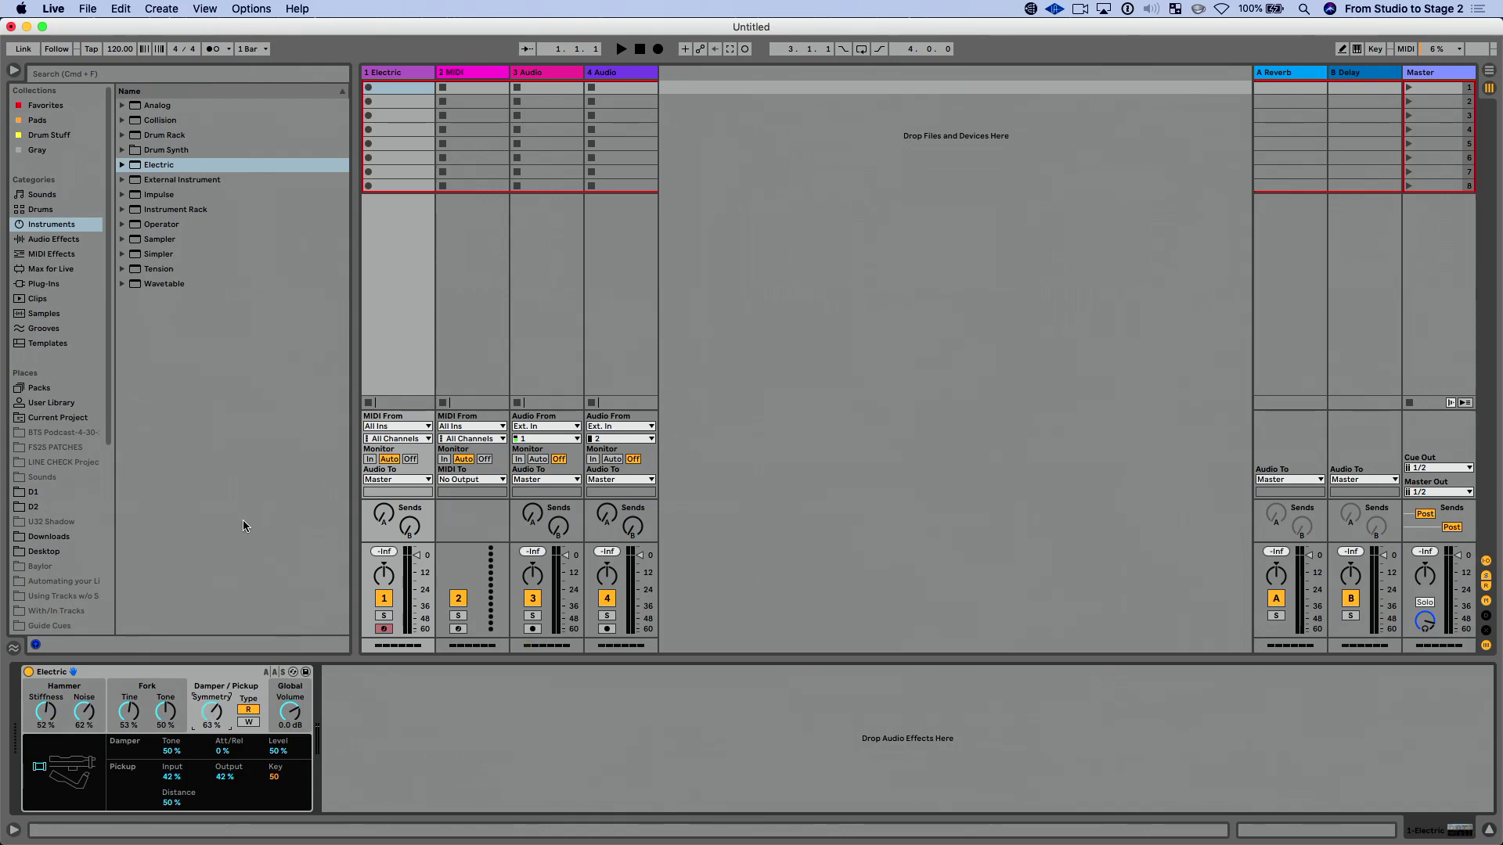
- Delete Electric from the first track and open the CPU load meter's options
left_click(164, 673)
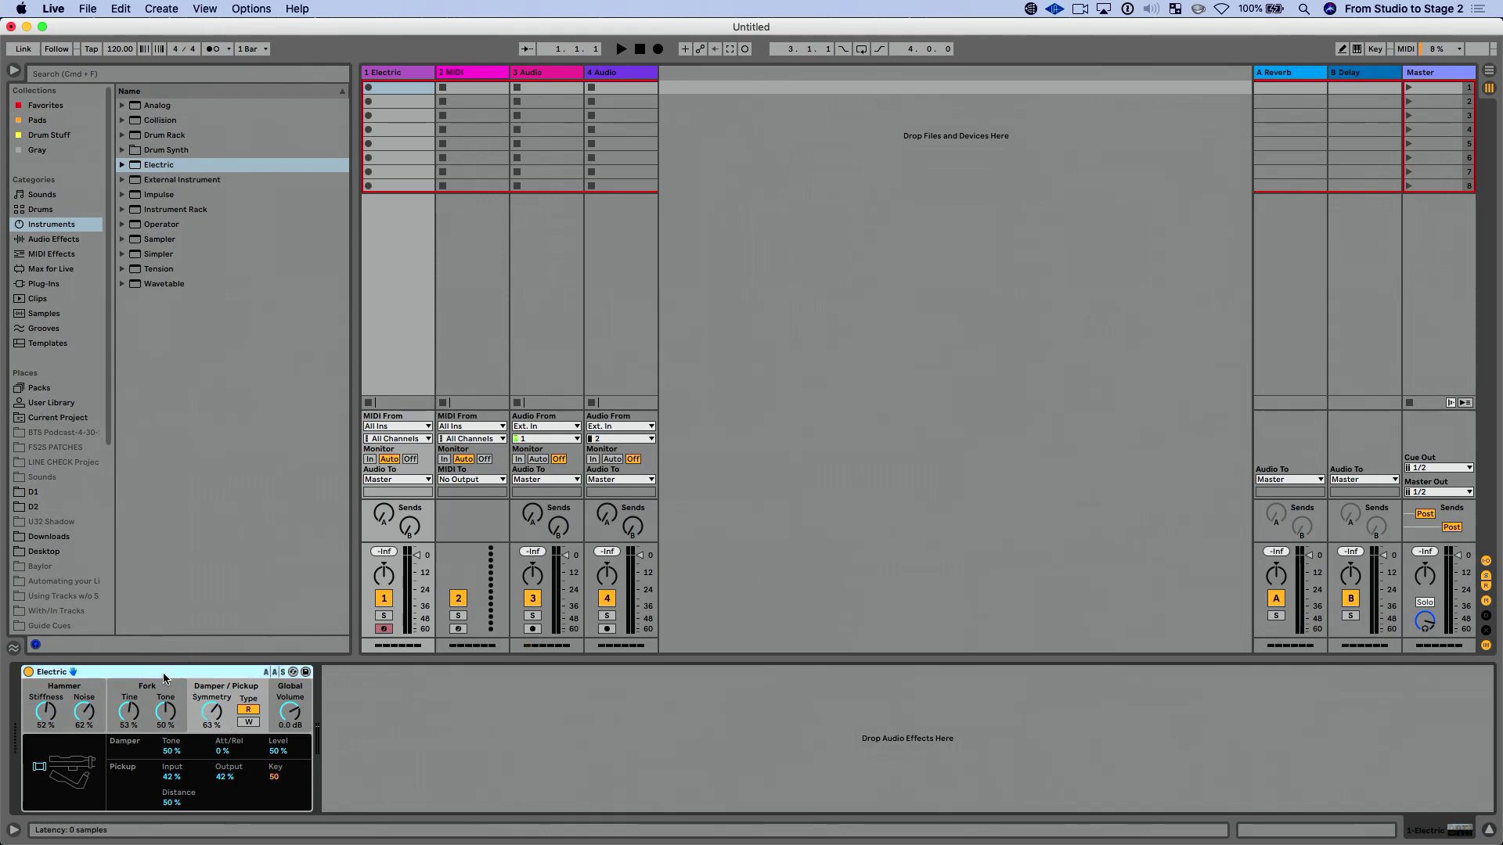
key("Delete")
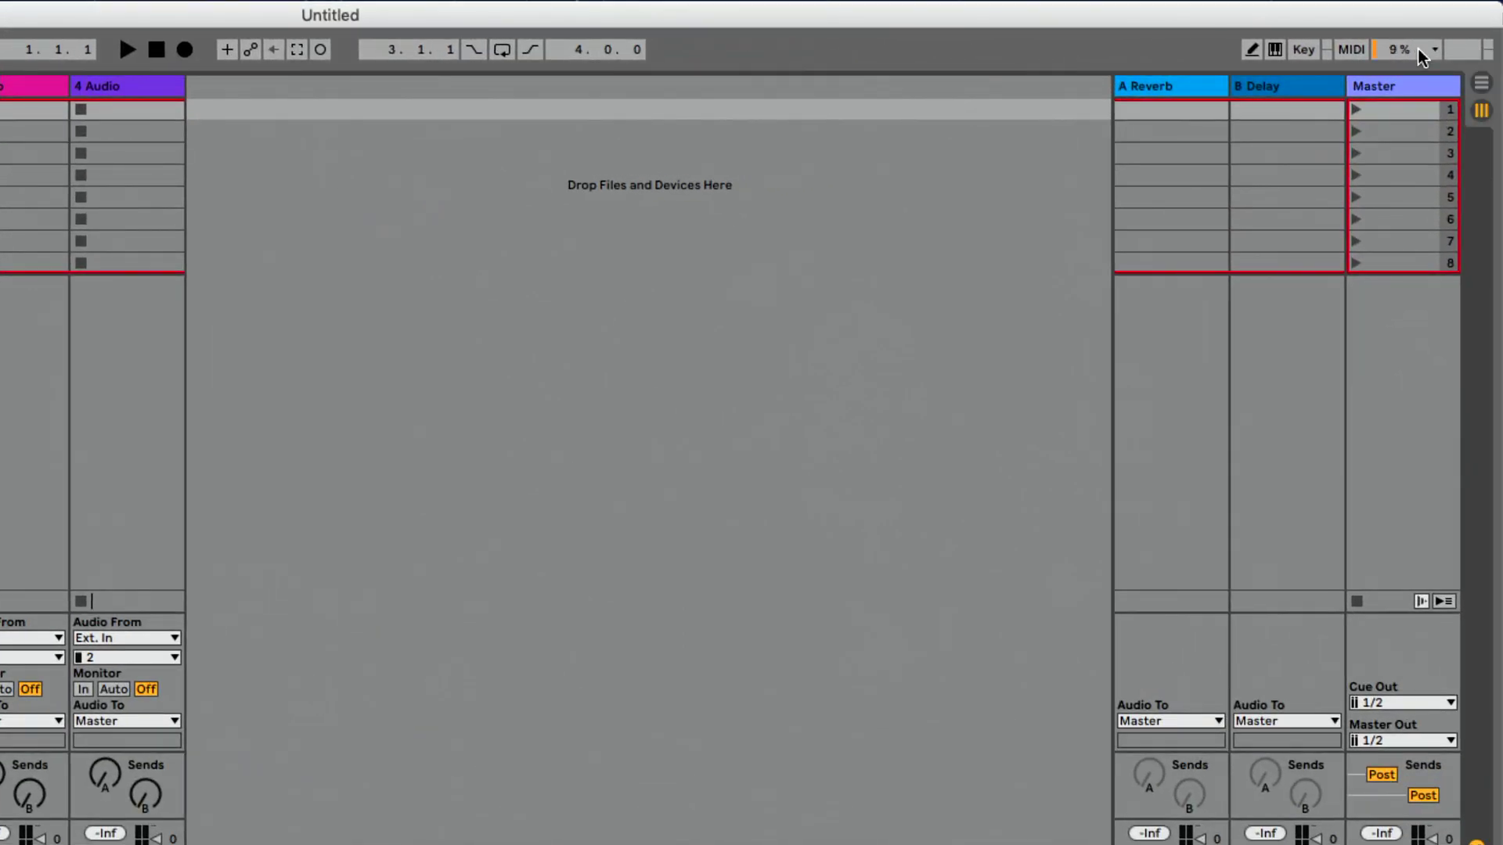
left_click(1421, 53)
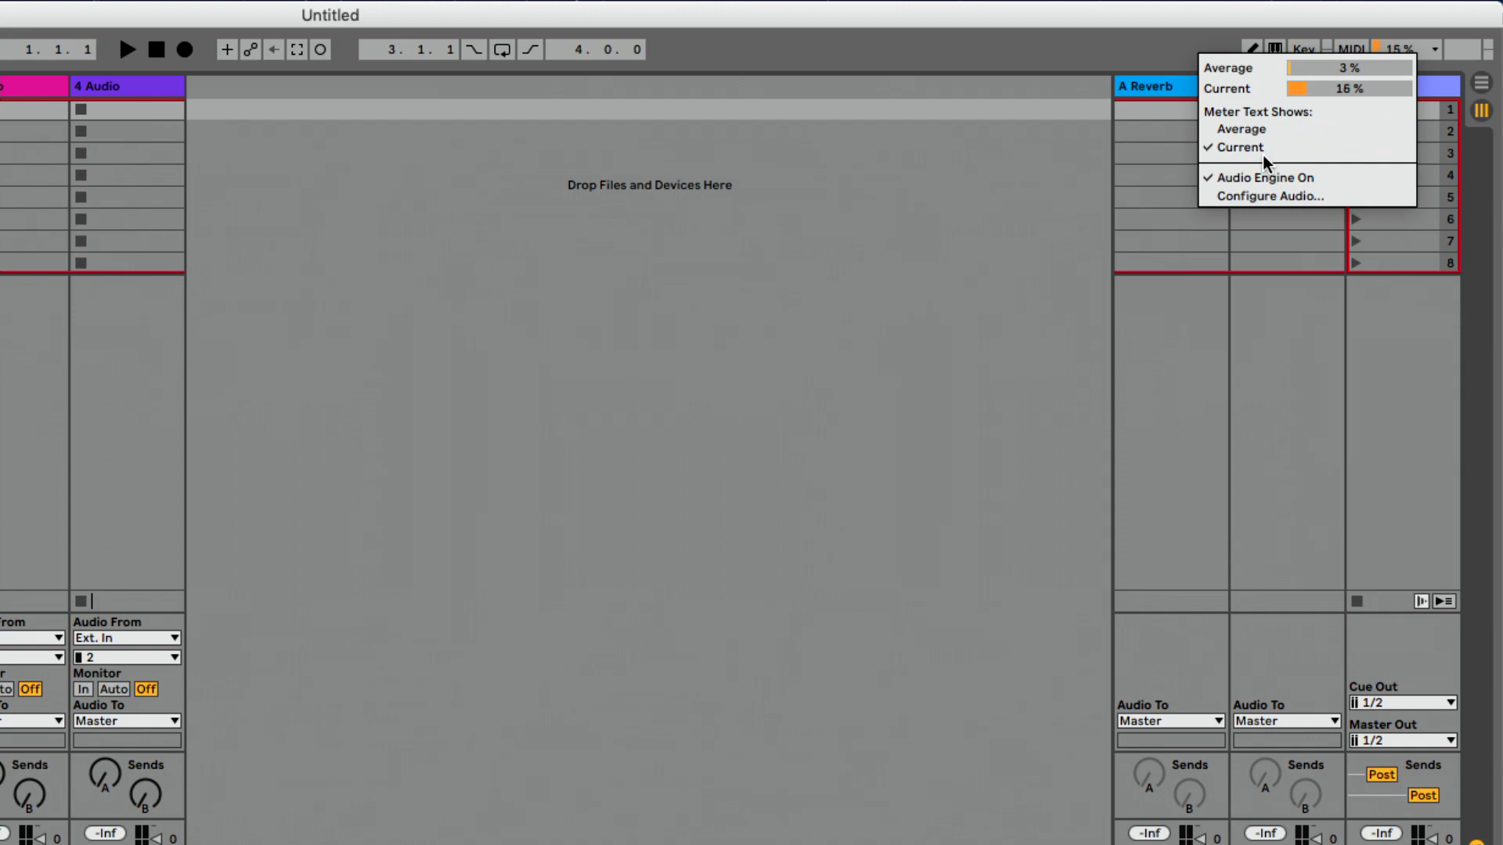
- Show the per-track CPU load meters in the mixer and load the MPE Airy Pad & Sub sound onto the first track
left_click(1172, 137)
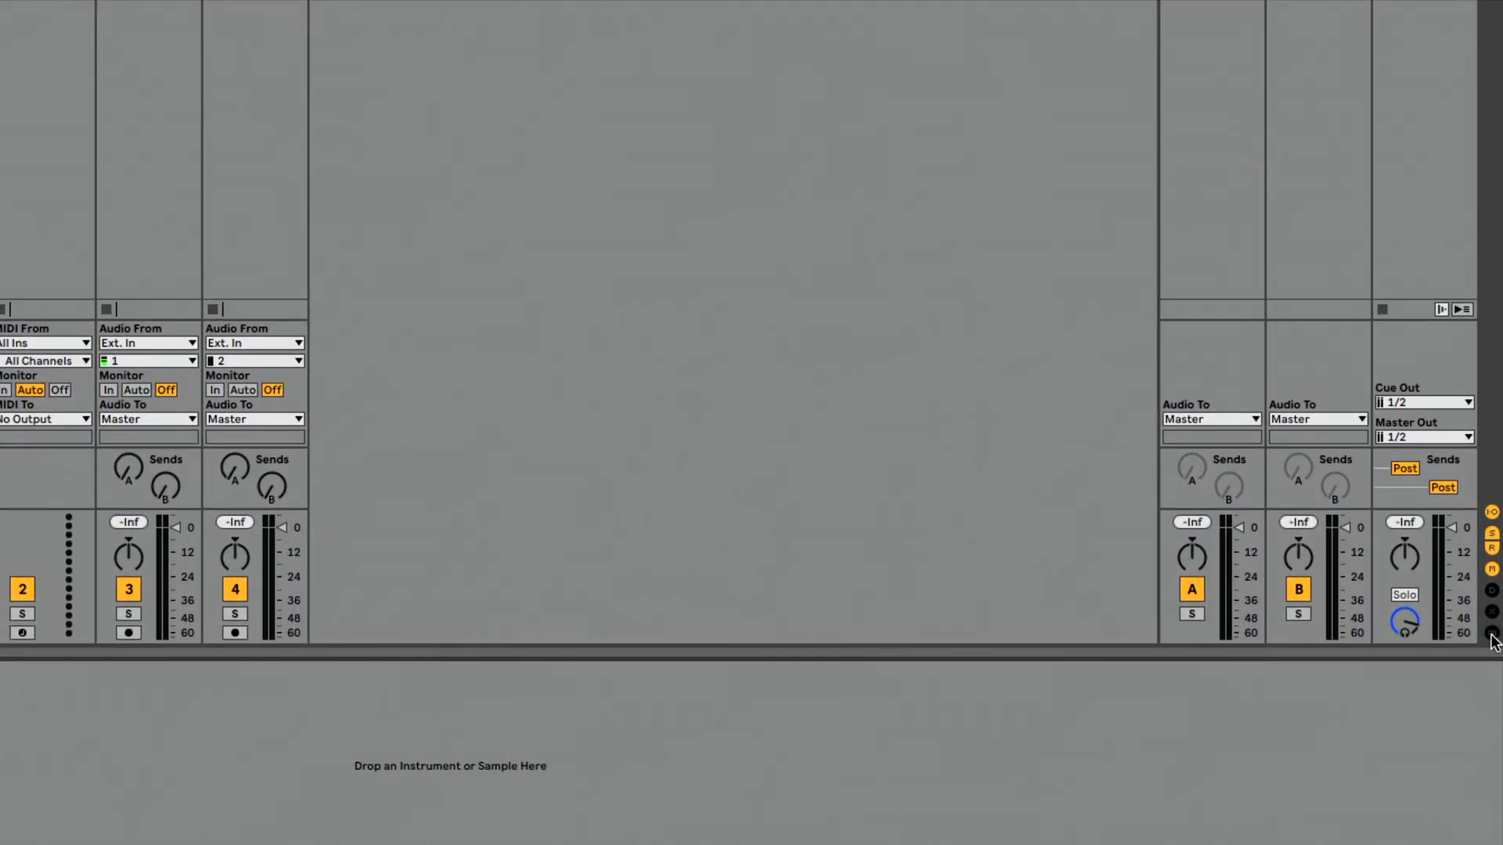
left_click(1491, 633)
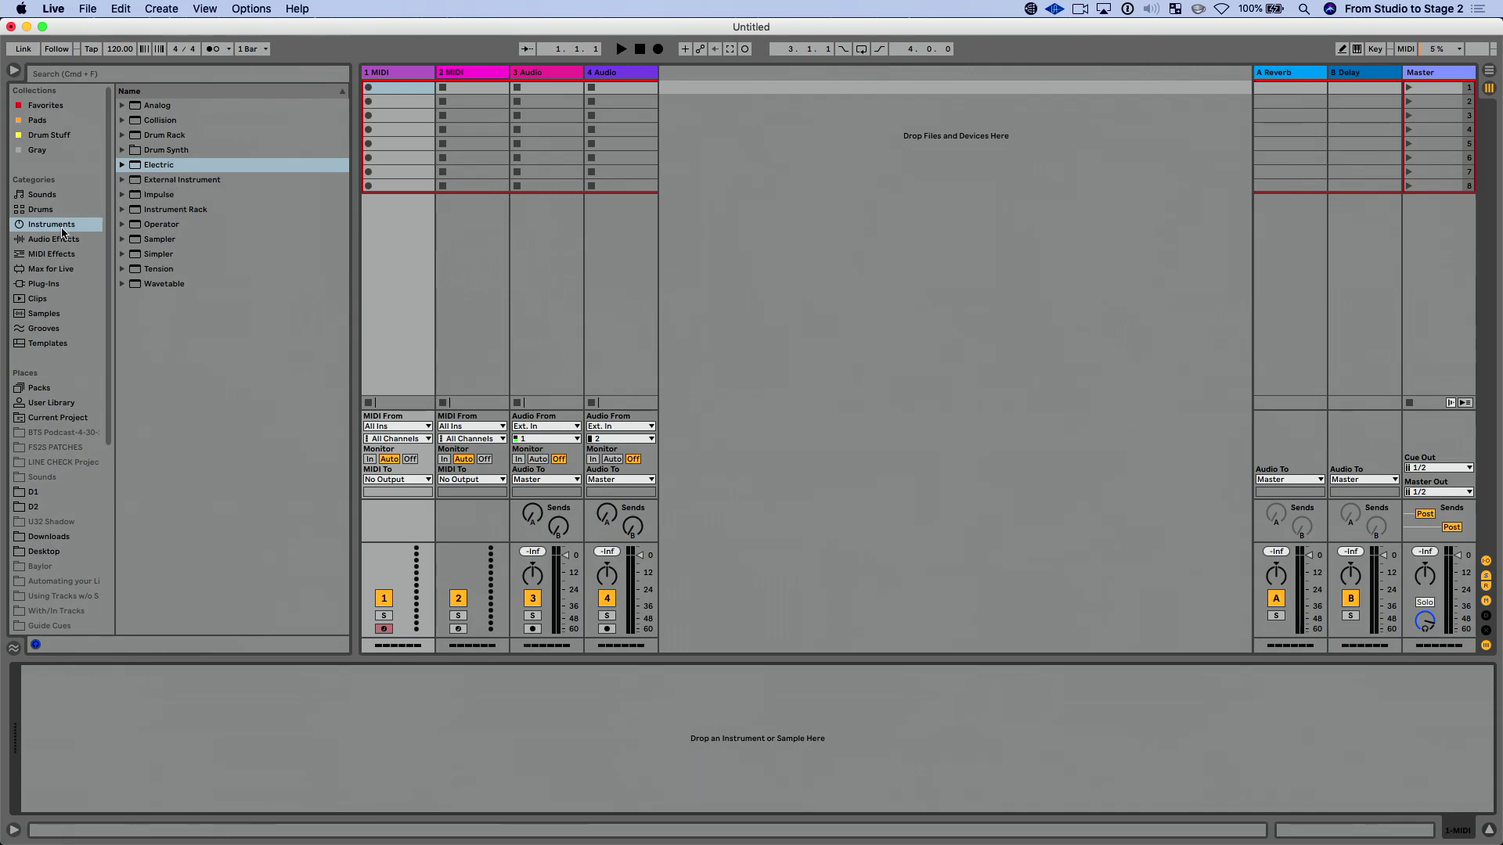
left_click(52, 194)
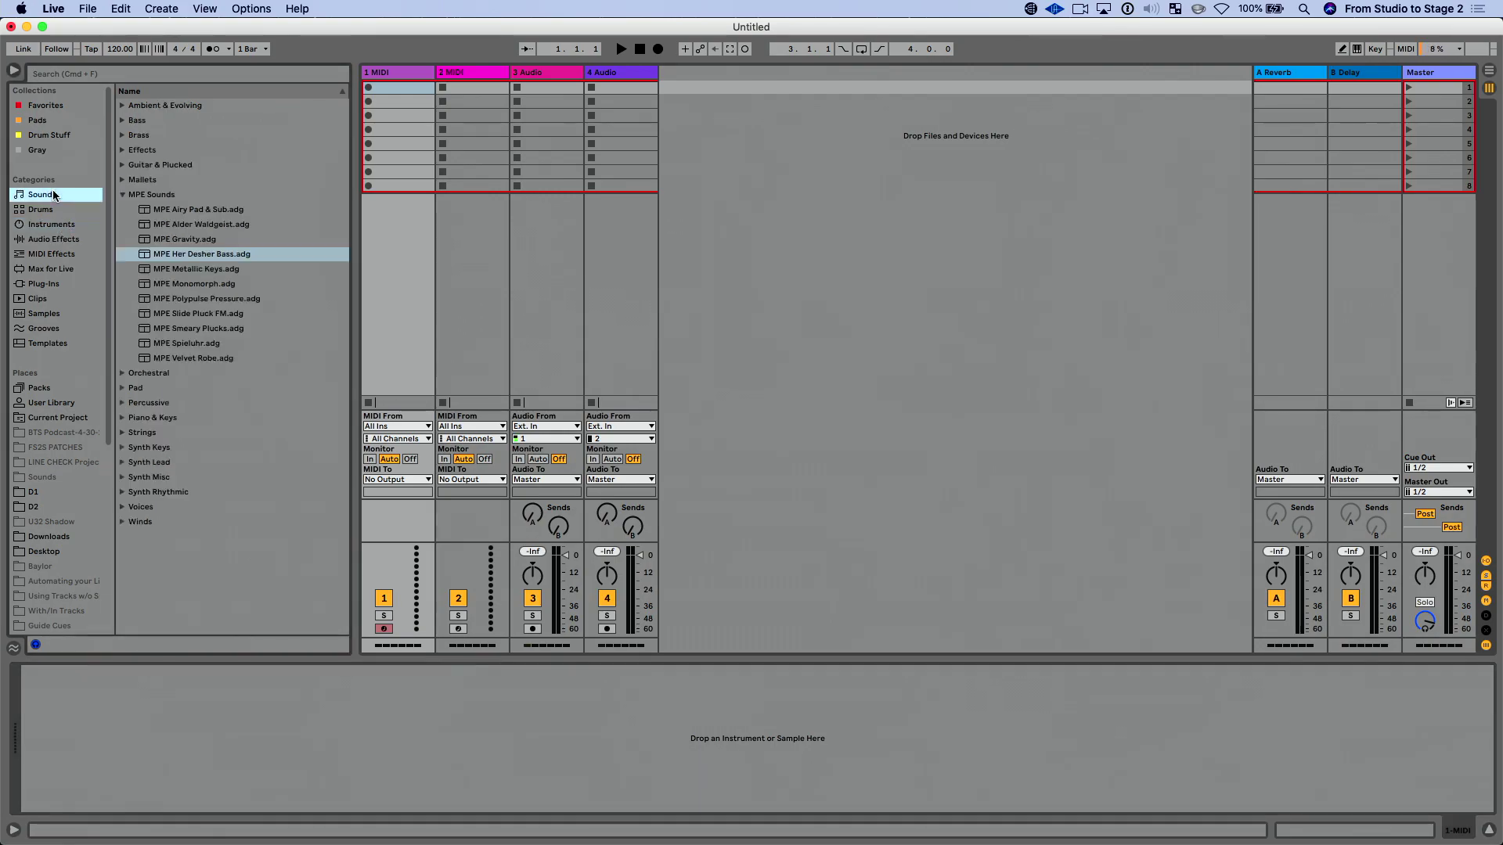
left_click(194, 213)
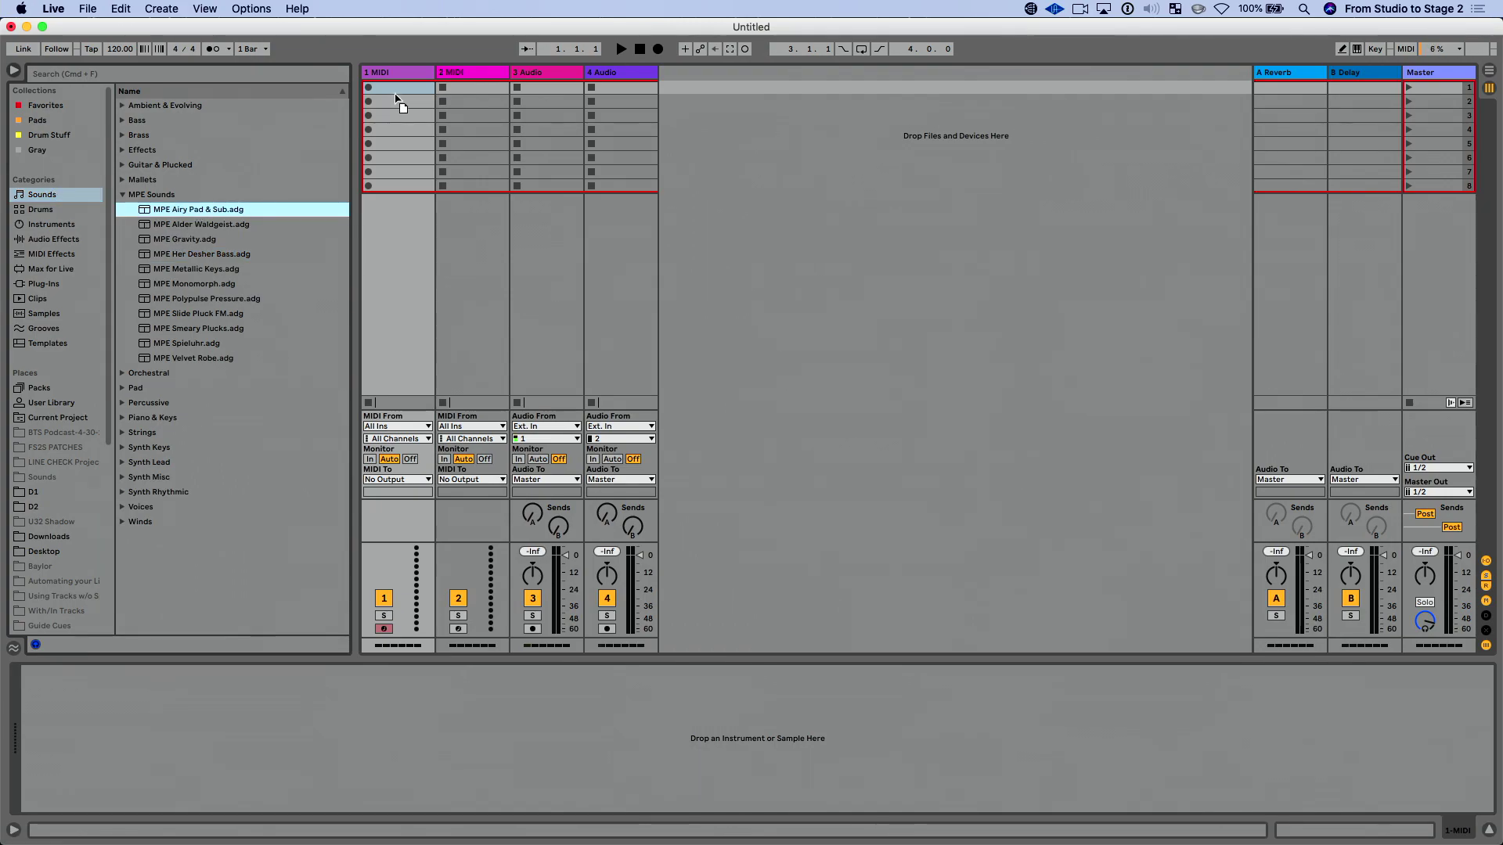
left_click_drag(391, 652, 395, 654)
- Replace the first track's sound with MPE Gravity, then MPE Monomorph, and group Monomorph into an Instrument Rack with its chain list shown
double_click(248, 225)
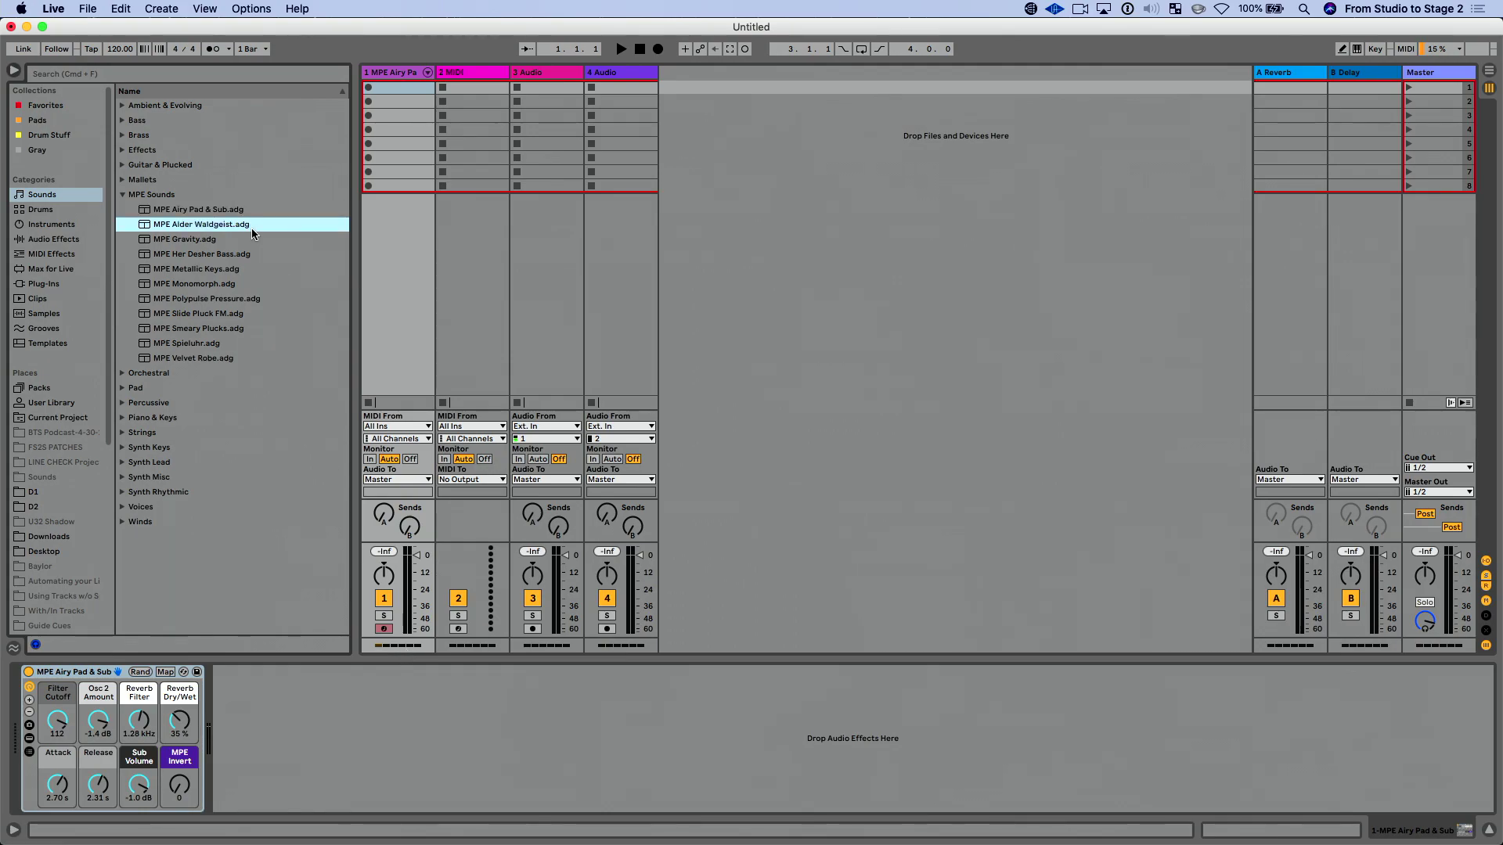
left_click_drag(218, 238, 313, 669)
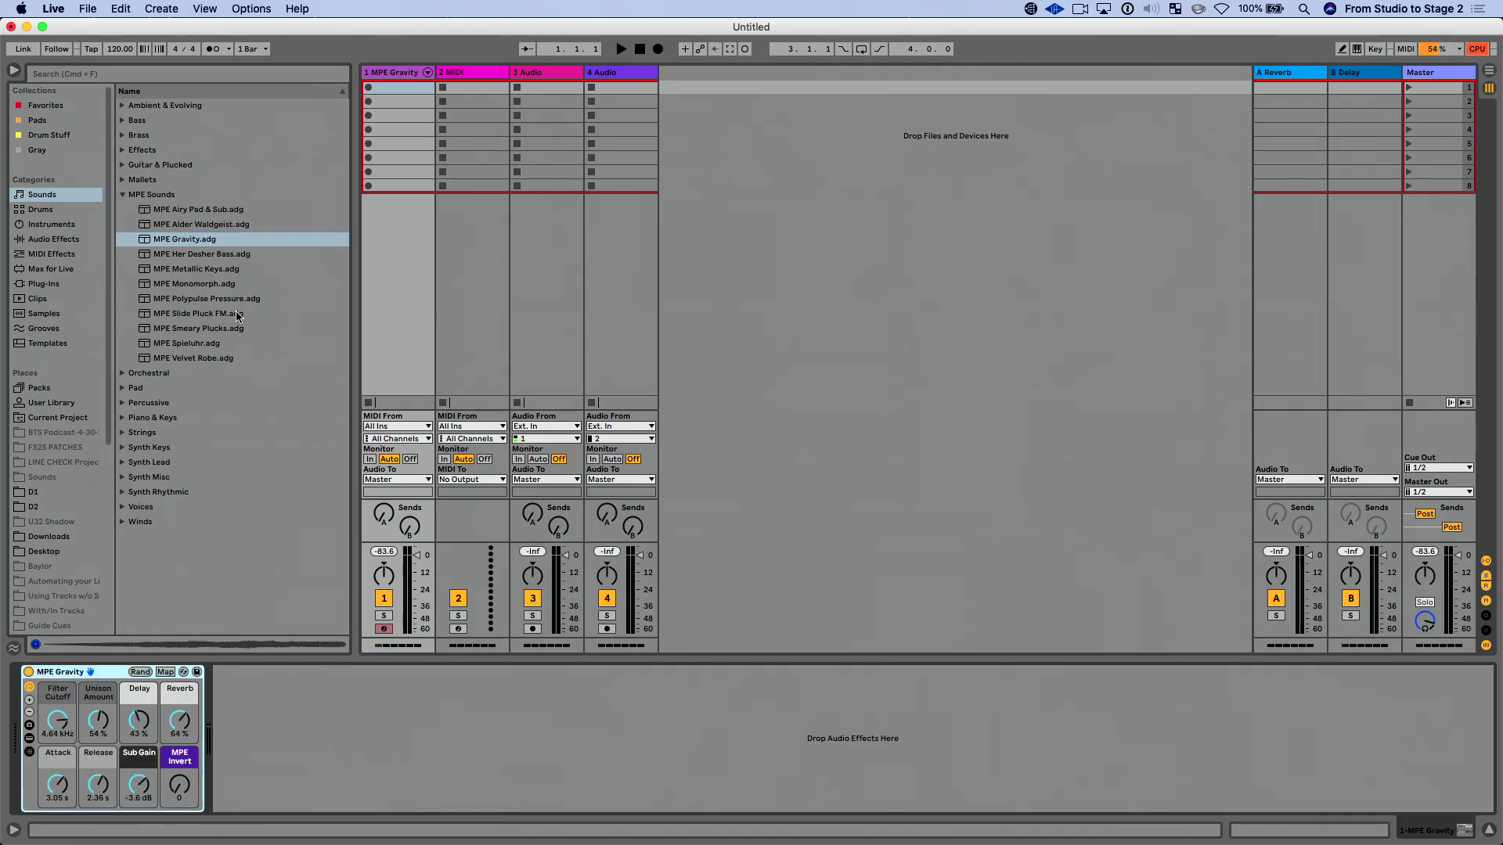
left_click_drag(224, 283, 309, 700)
key("super+g")
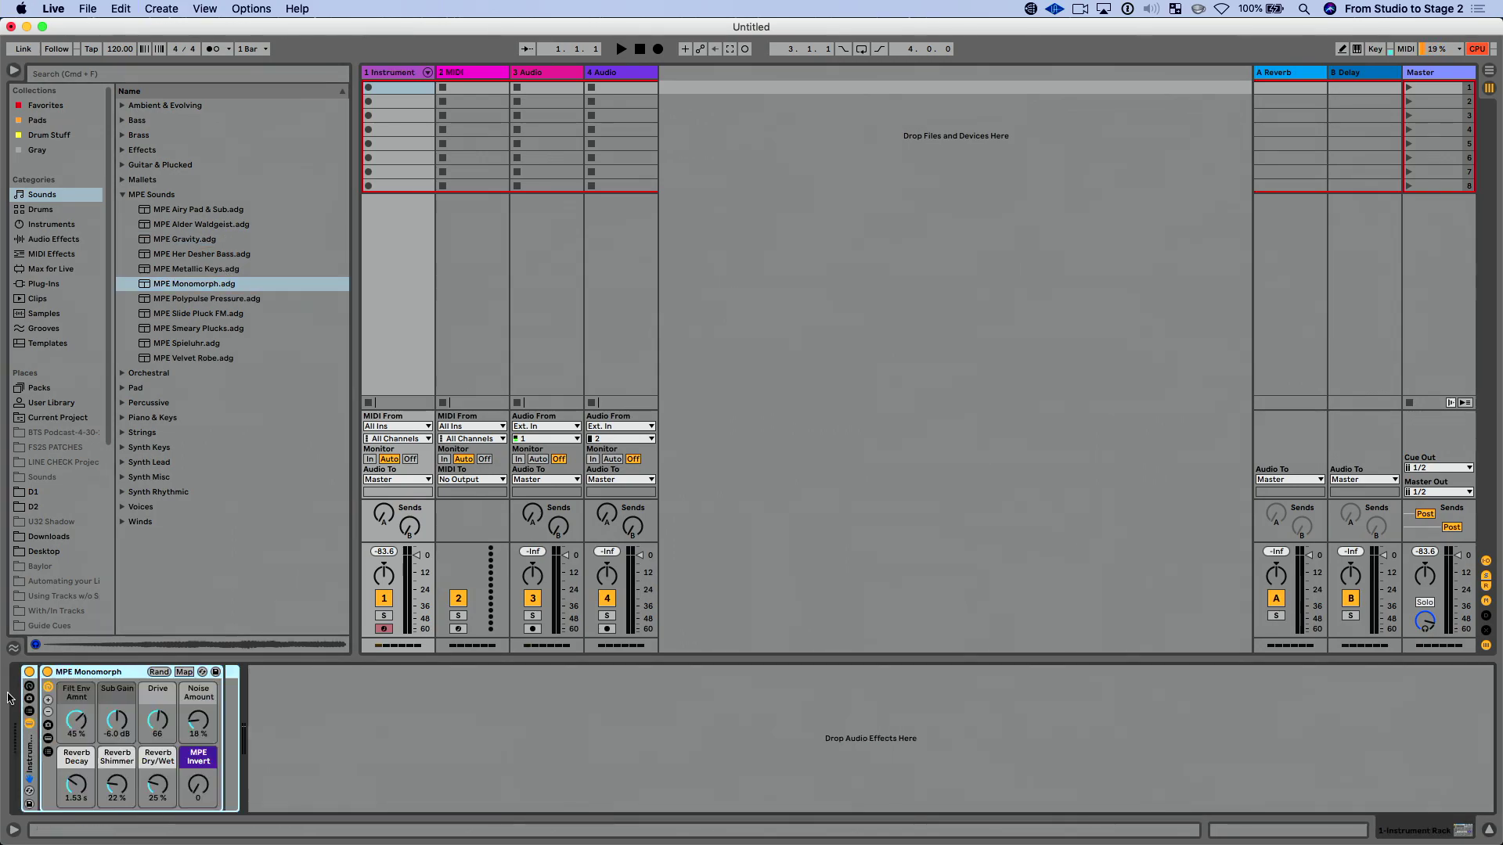
left_click(30, 712)
left_click(30, 700)
left_click(29, 712)
- Add MPE Metallic Keys and MPE Alder Waldgeist as further chains in the Instrument Rack and deactivate the first track
left_click(211, 269)
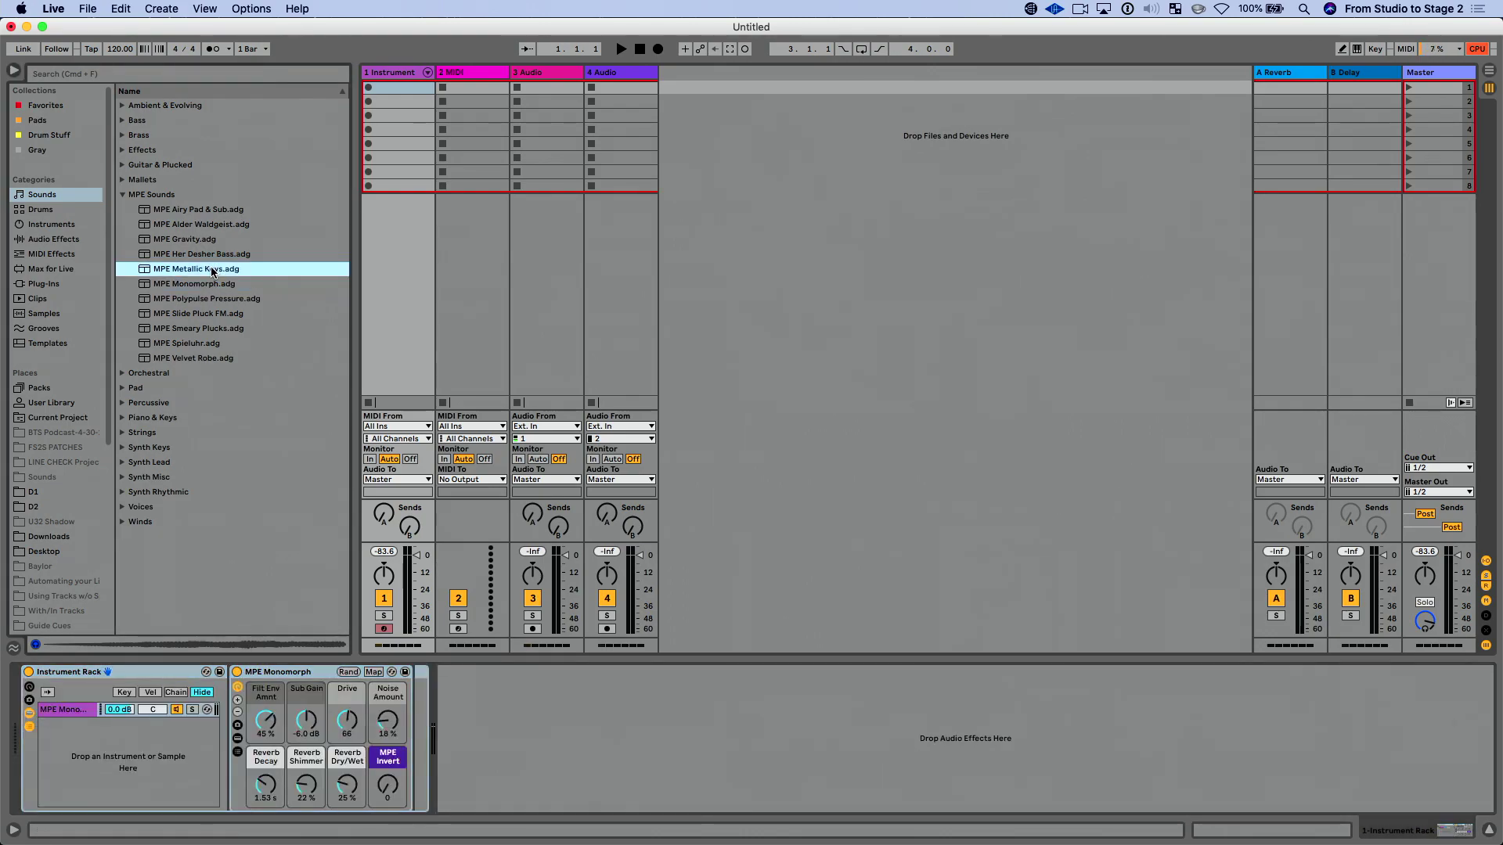
key("Return")
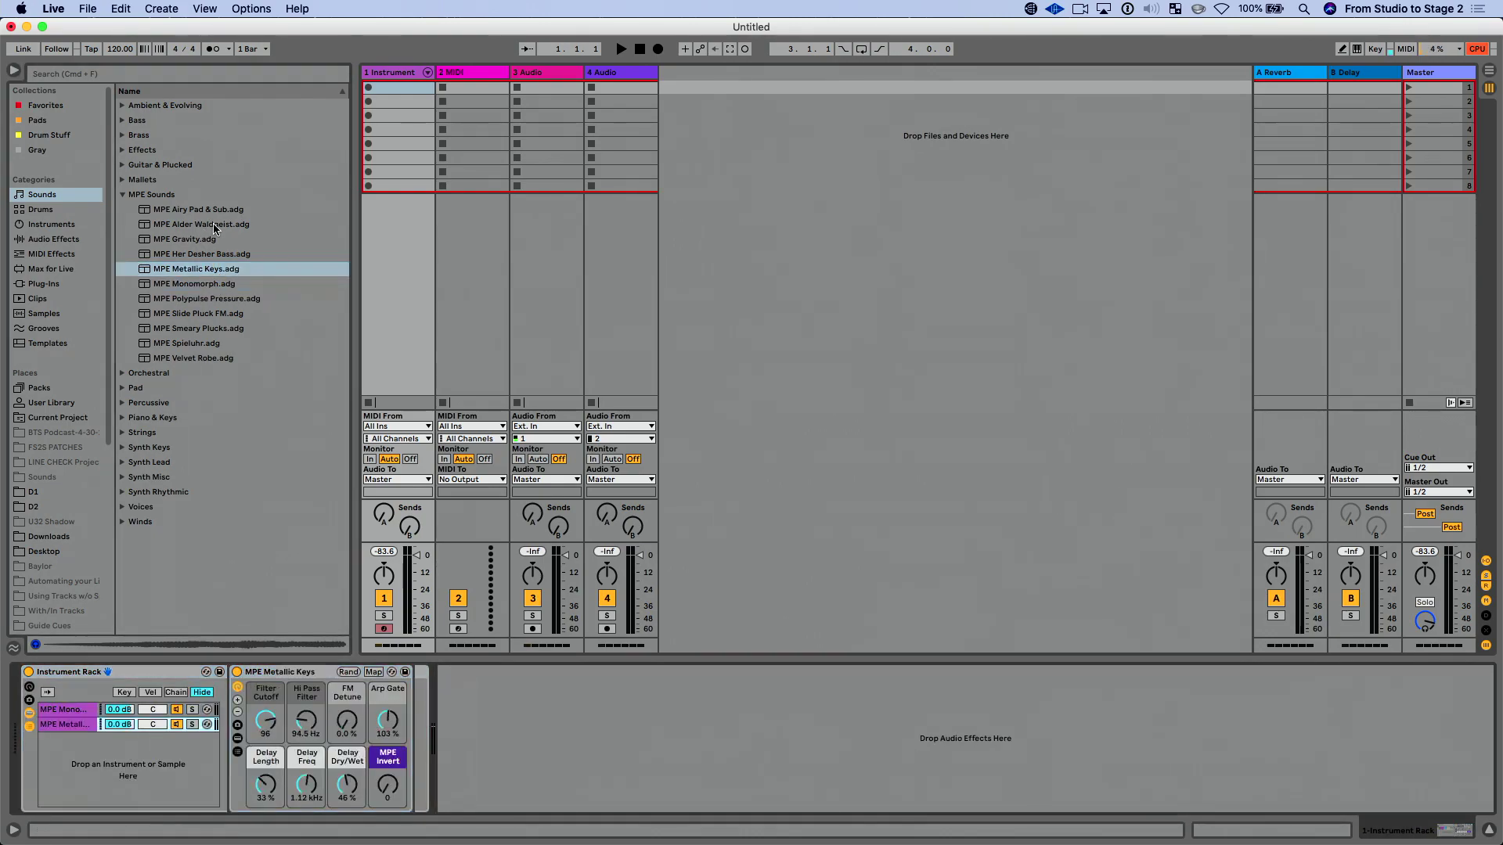
left_click(212, 225)
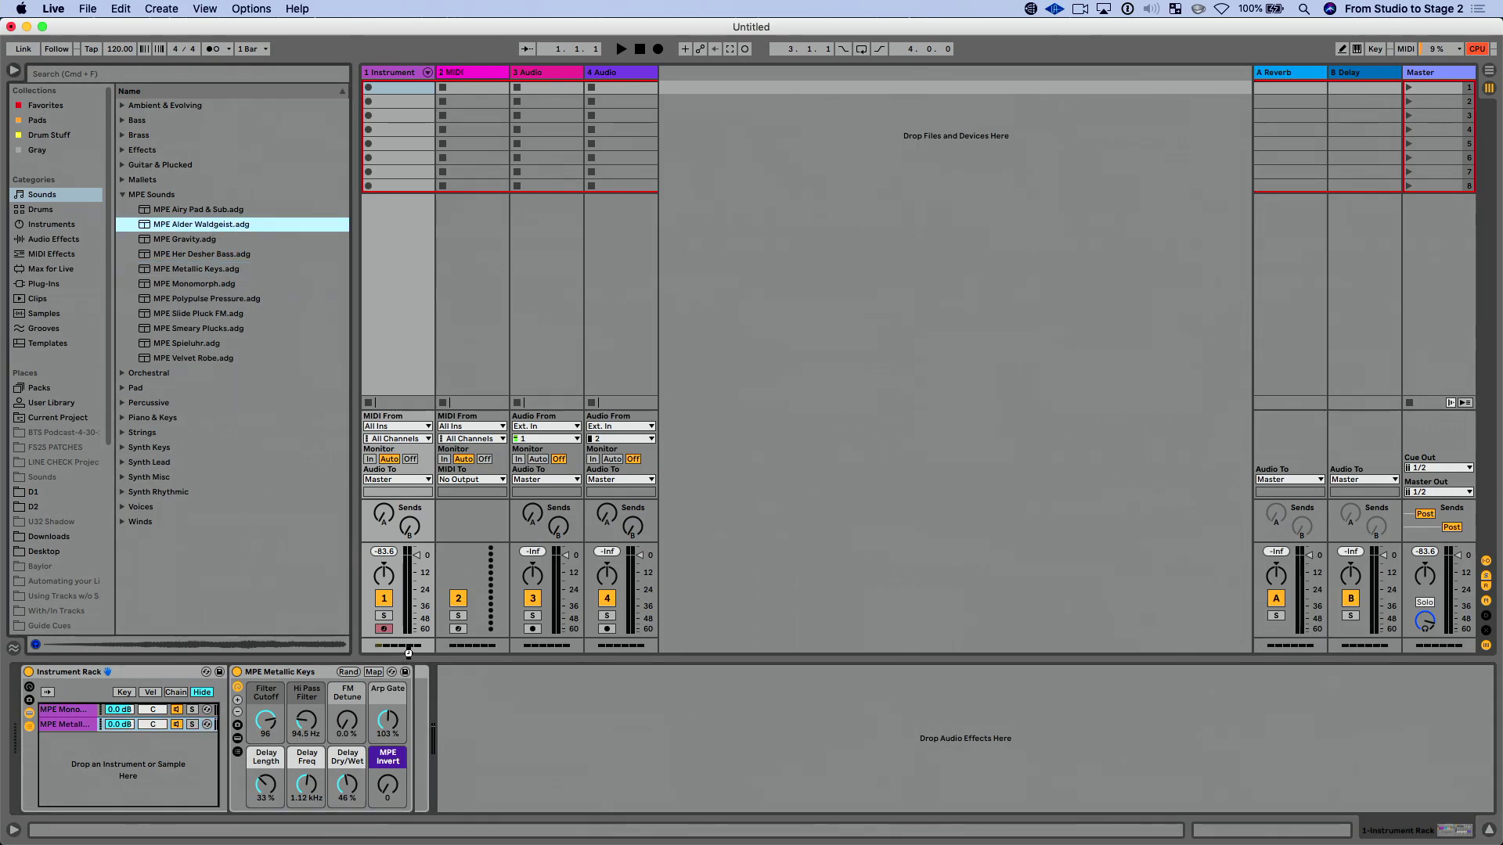
key("Return")
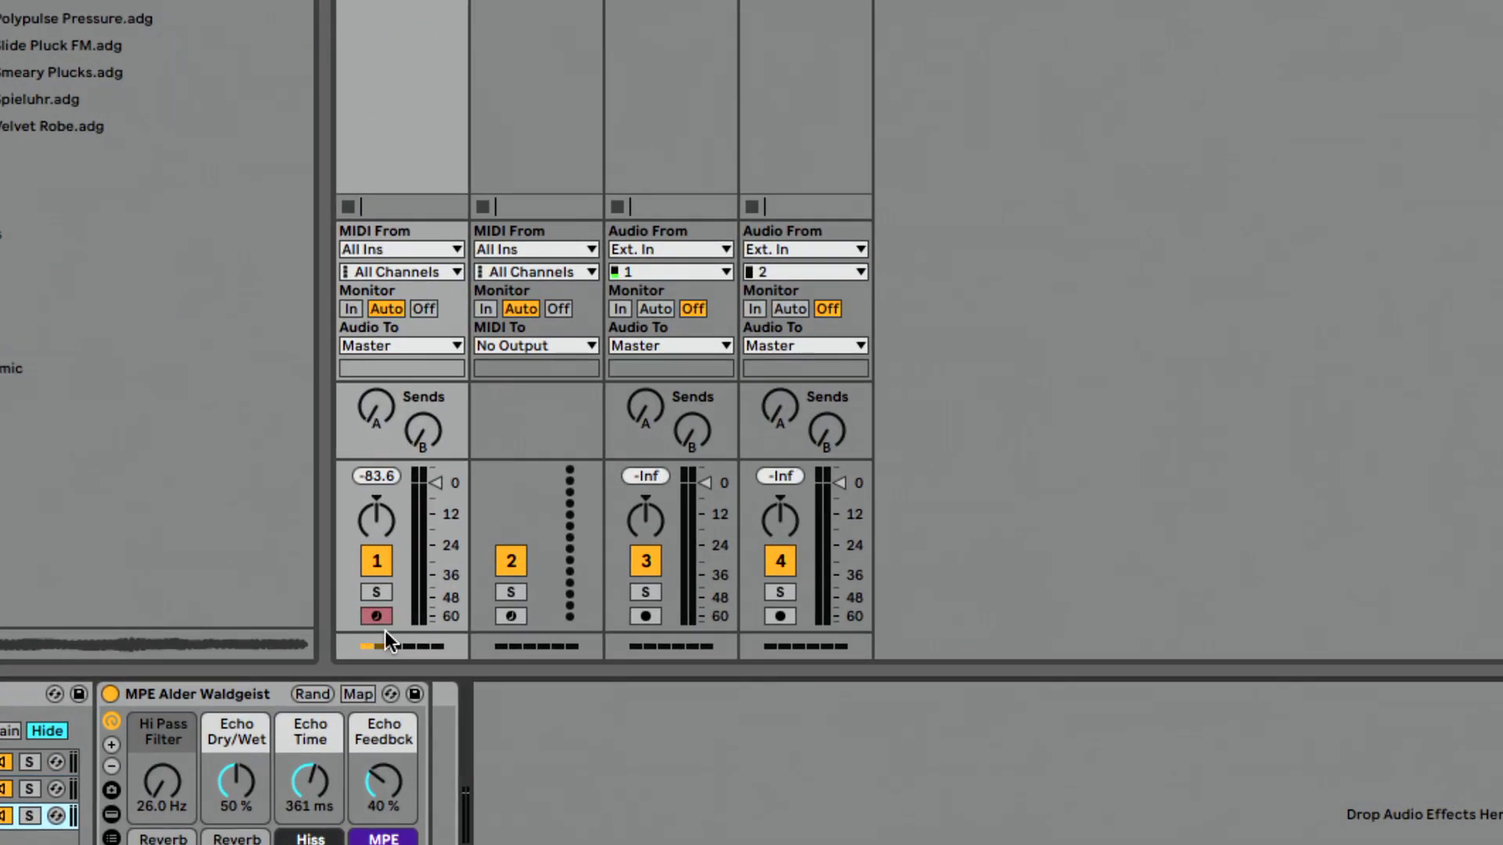
left_click(379, 575)
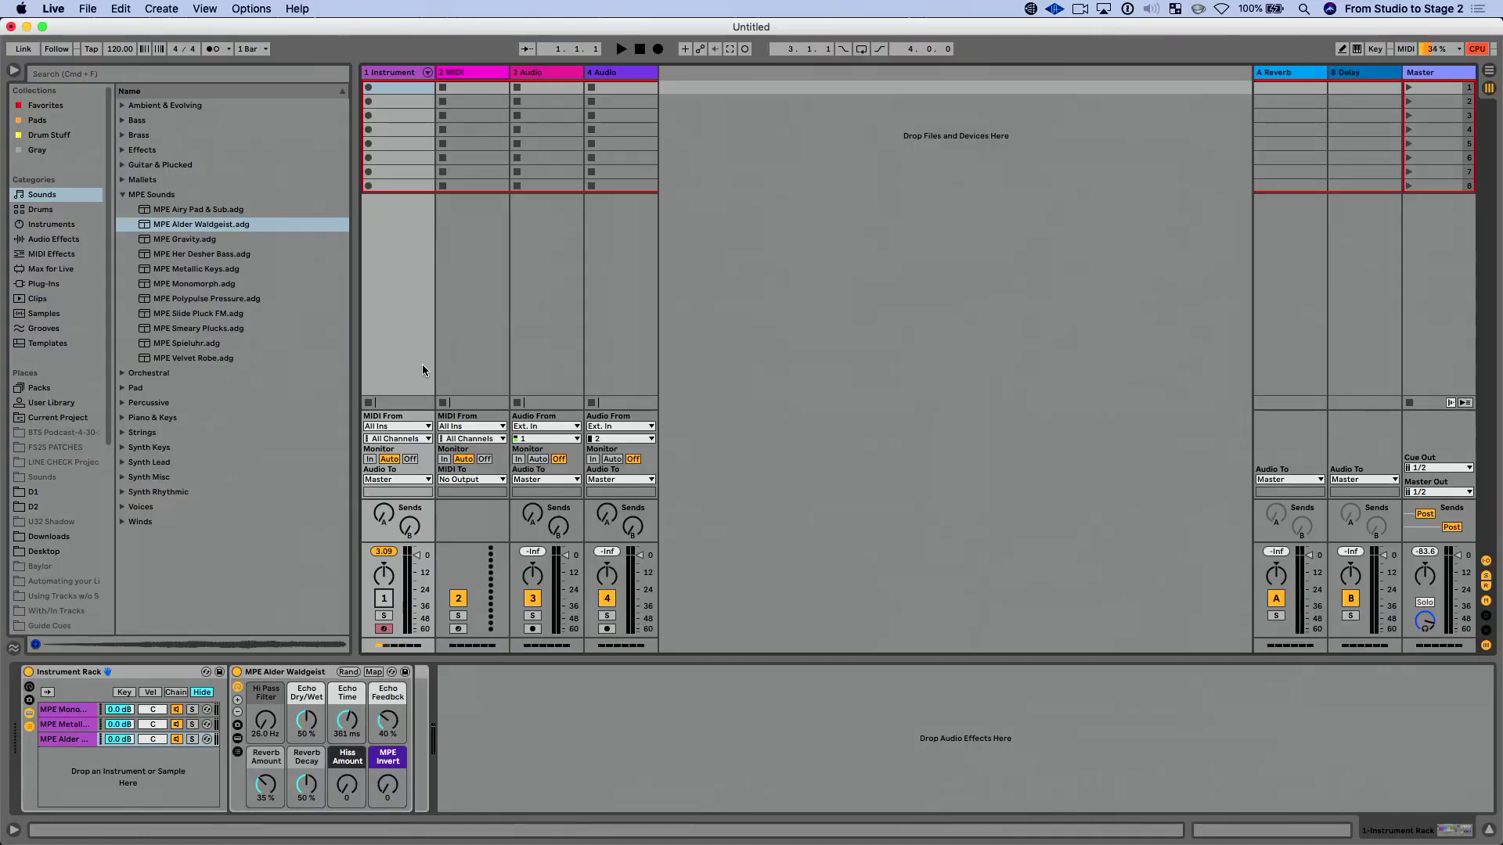
left_click(68, 737)
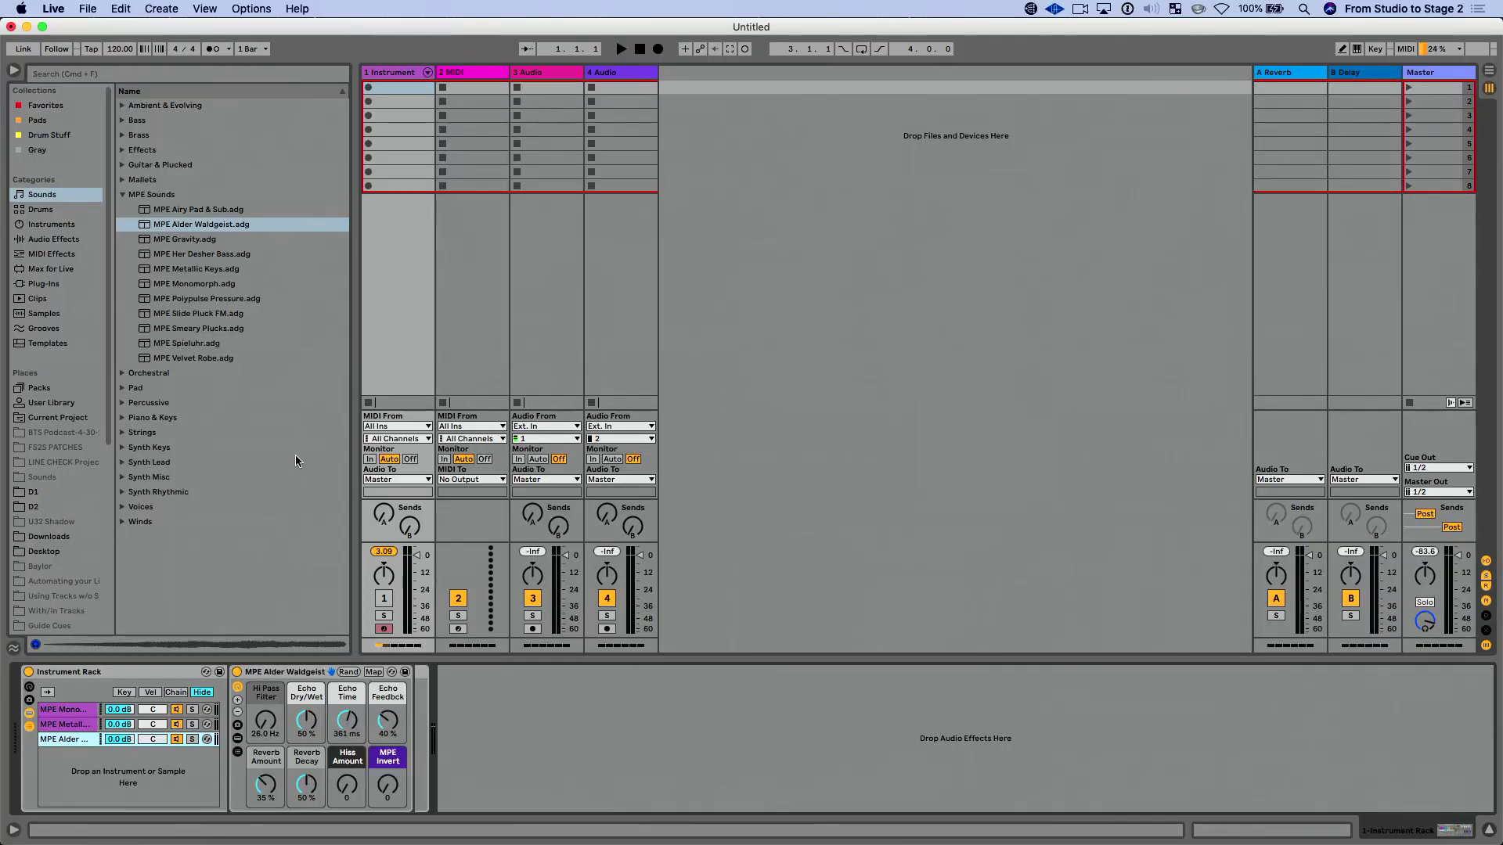
- Open the 8-Track Recording template from the browser's Templates category without saving the current set
left_click(63, 345)
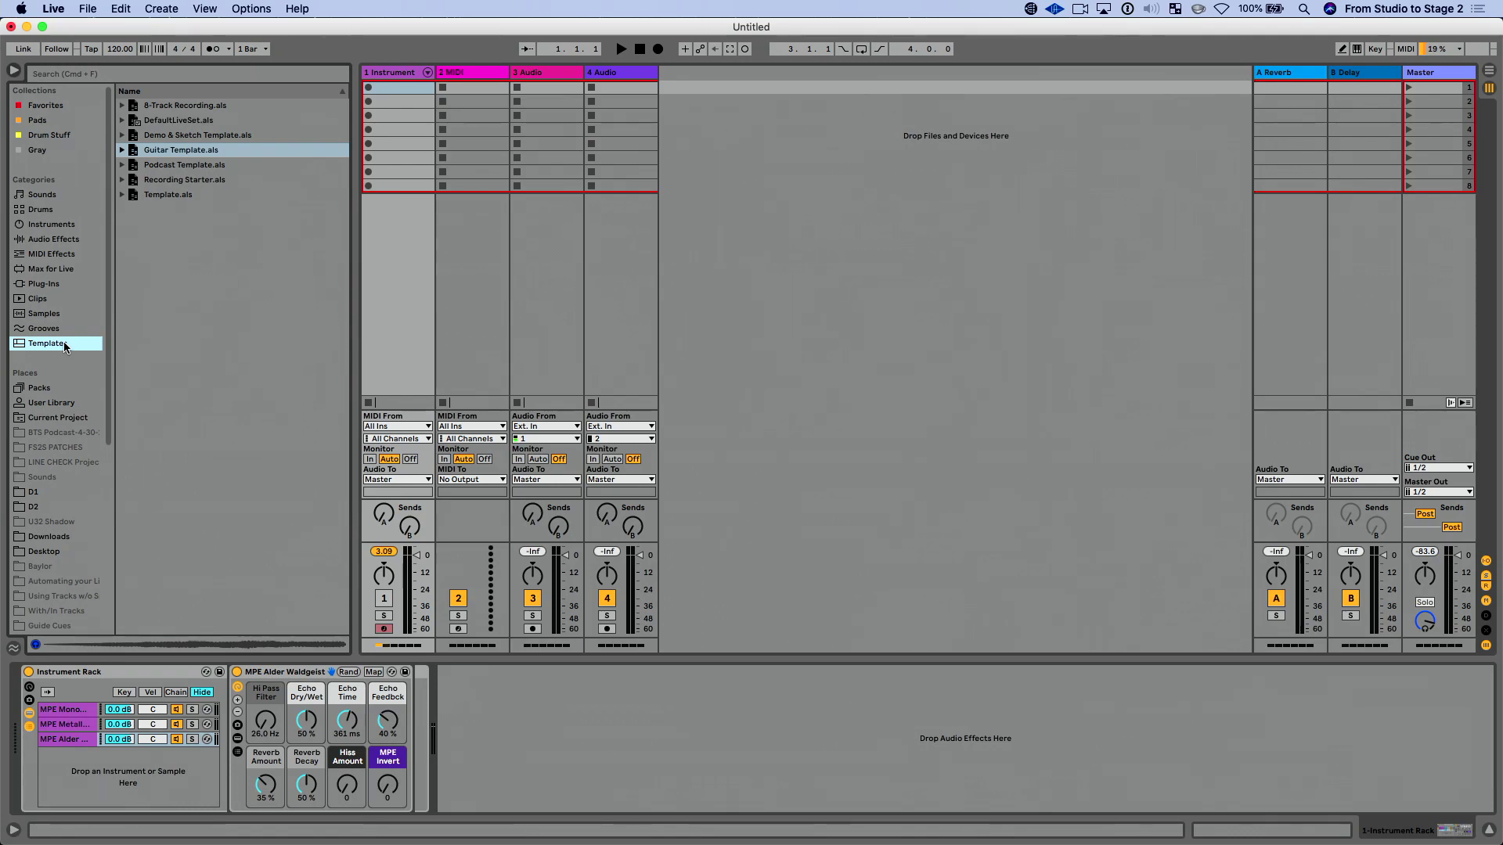
left_click(240, 165)
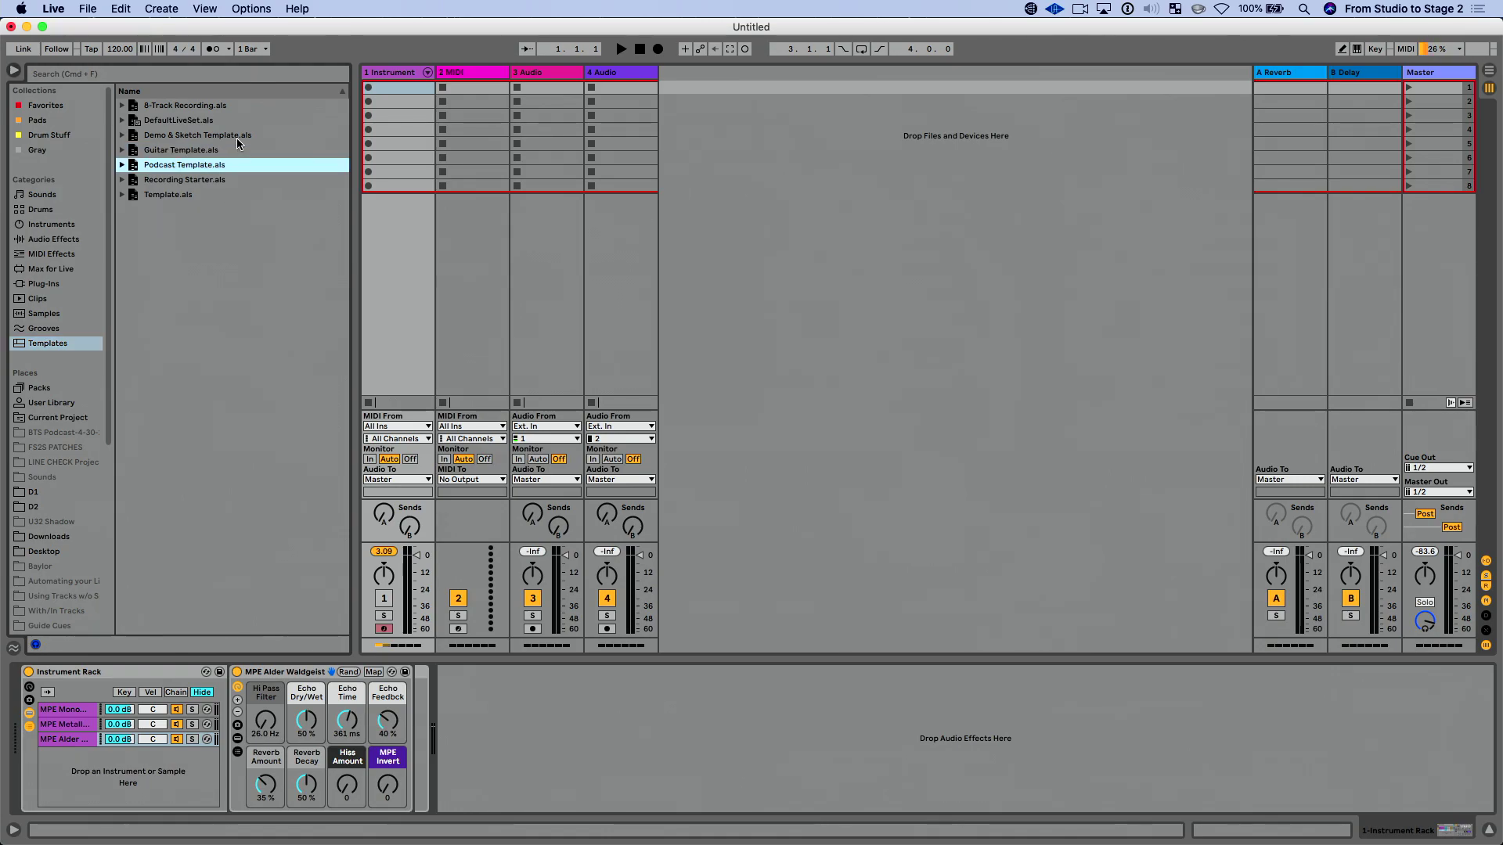
left_click(237, 139)
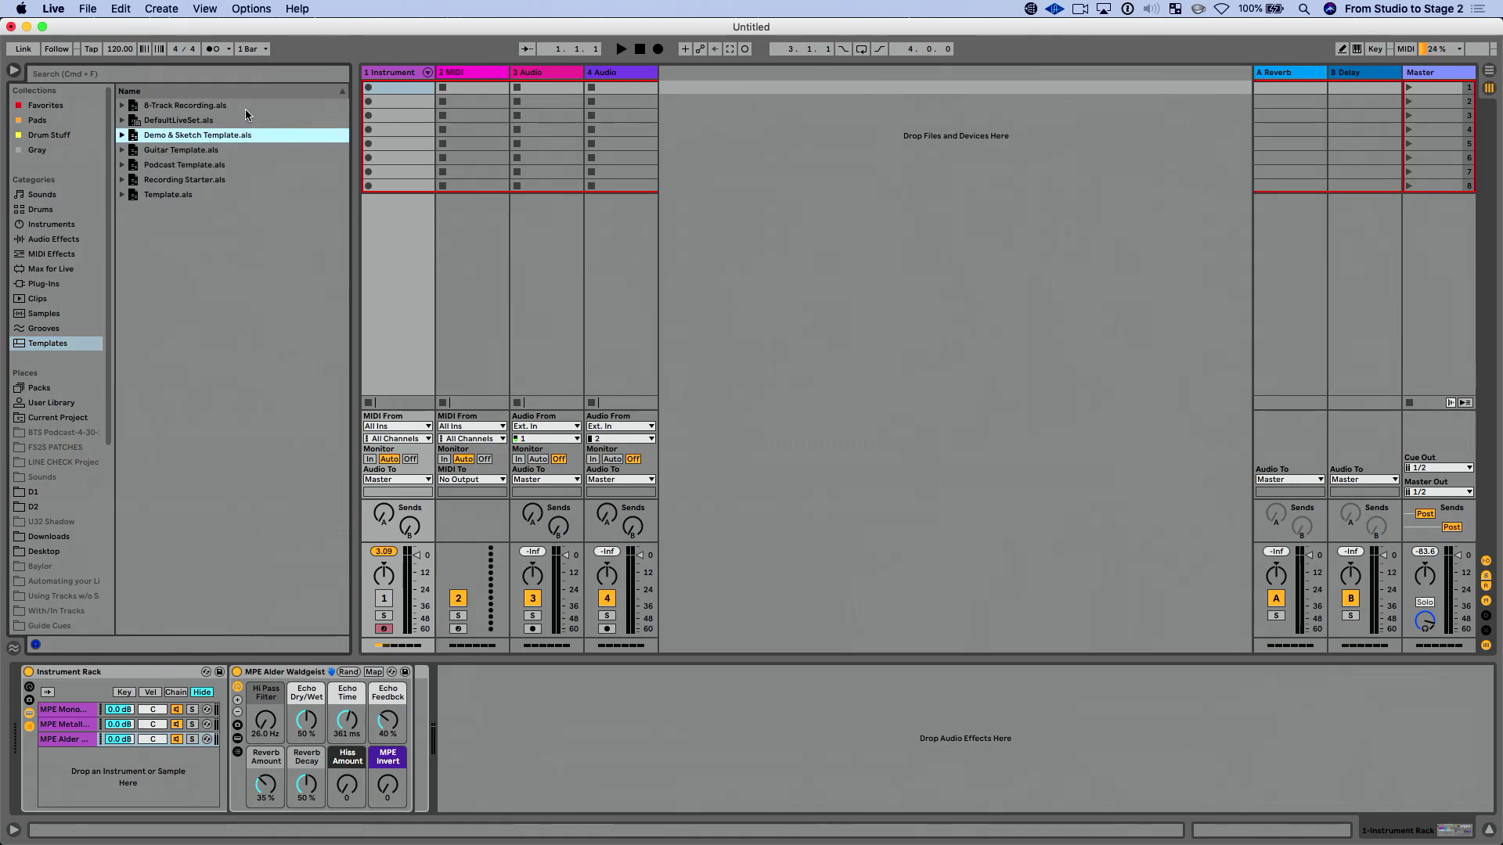
left_click(248, 107)
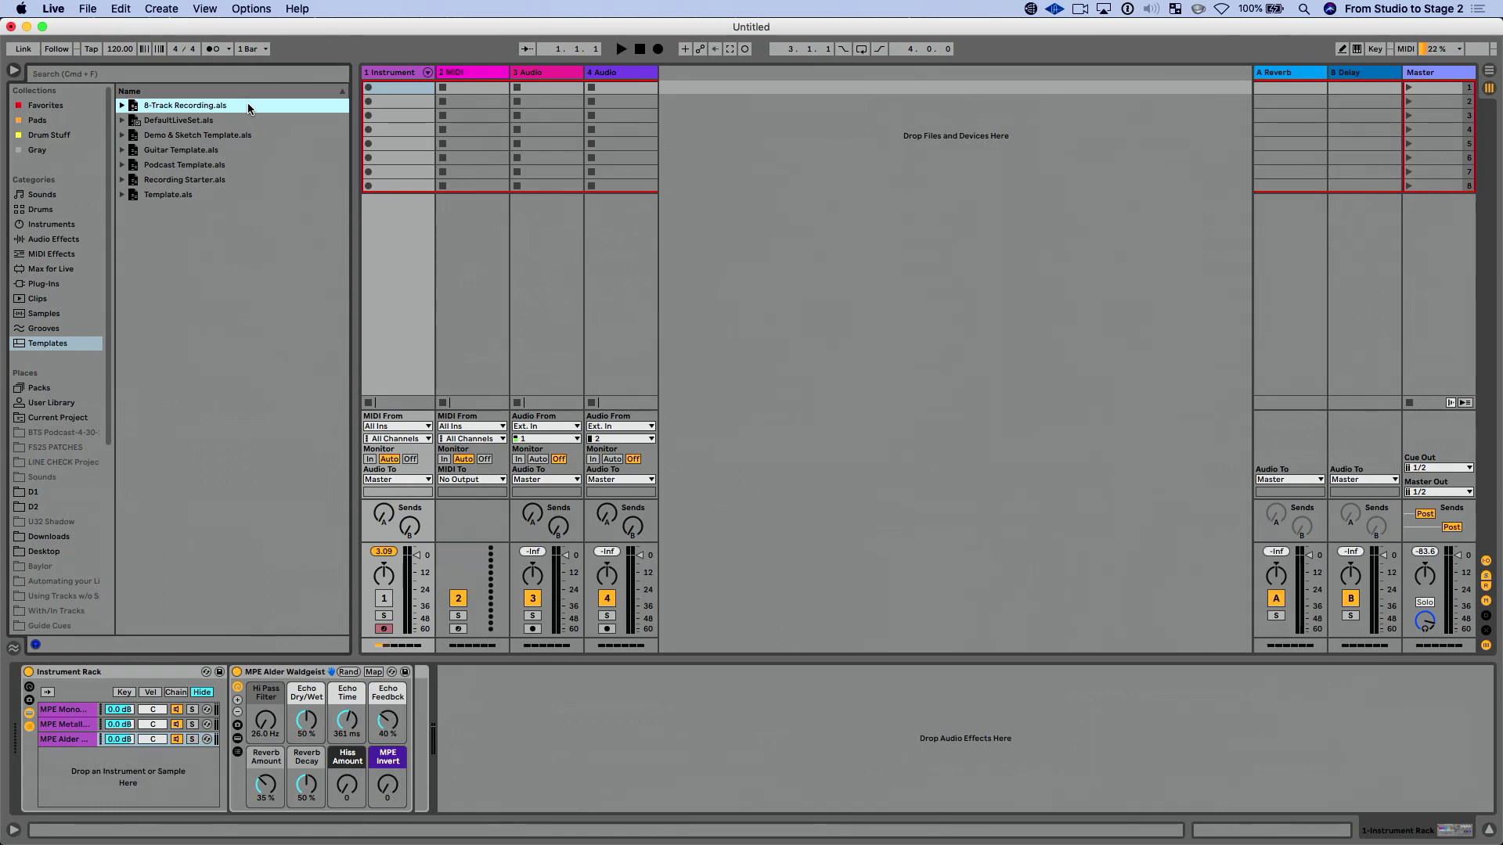
double_click(249, 105)
key("n")
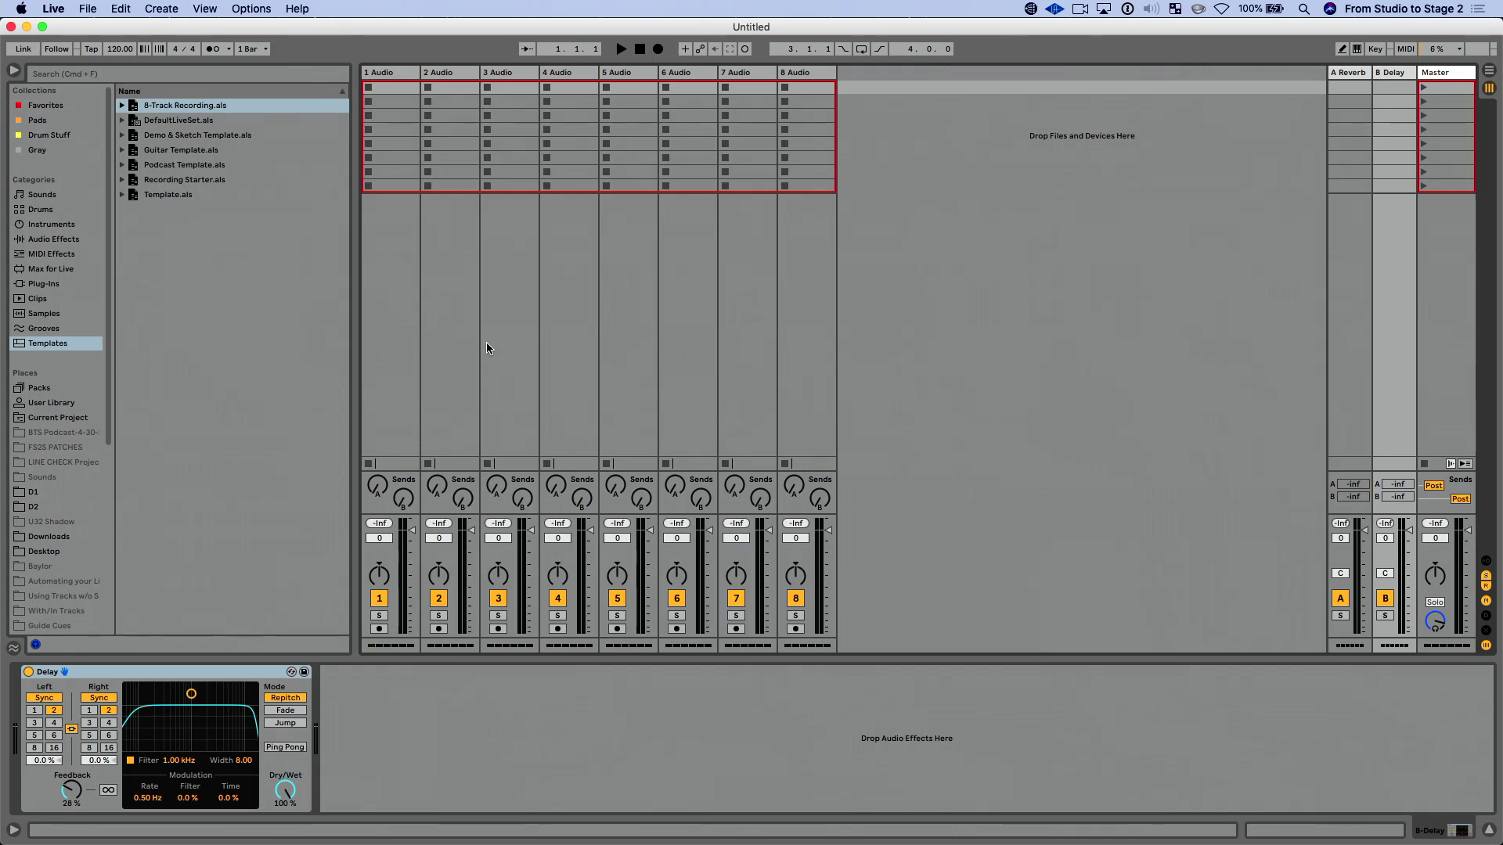
- Create a new Live Set and delete its two MIDI tracks, keeping the two audio tracks
key("super+n")
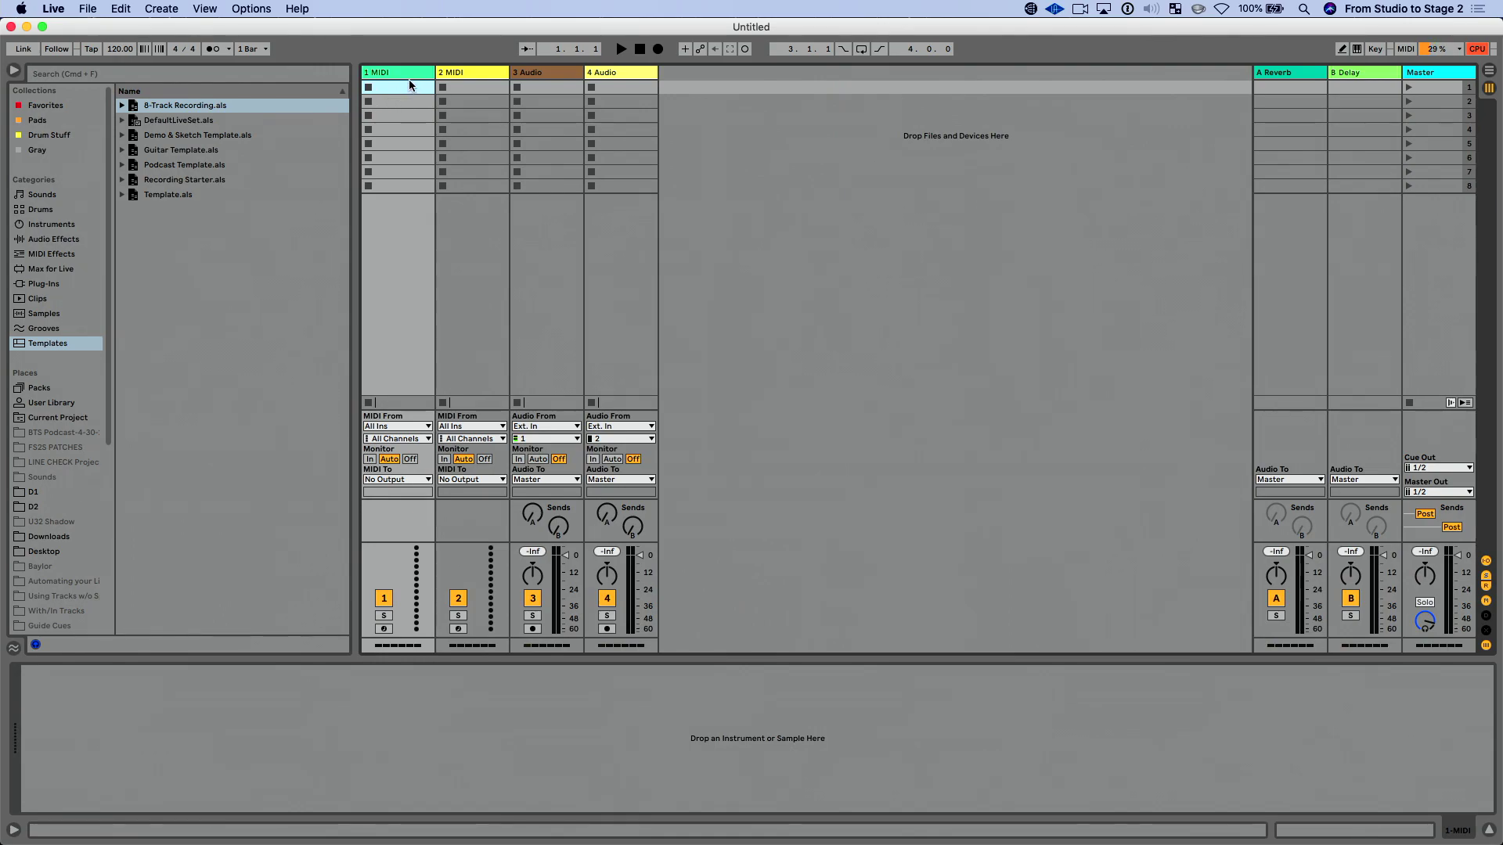
left_click(454, 72)
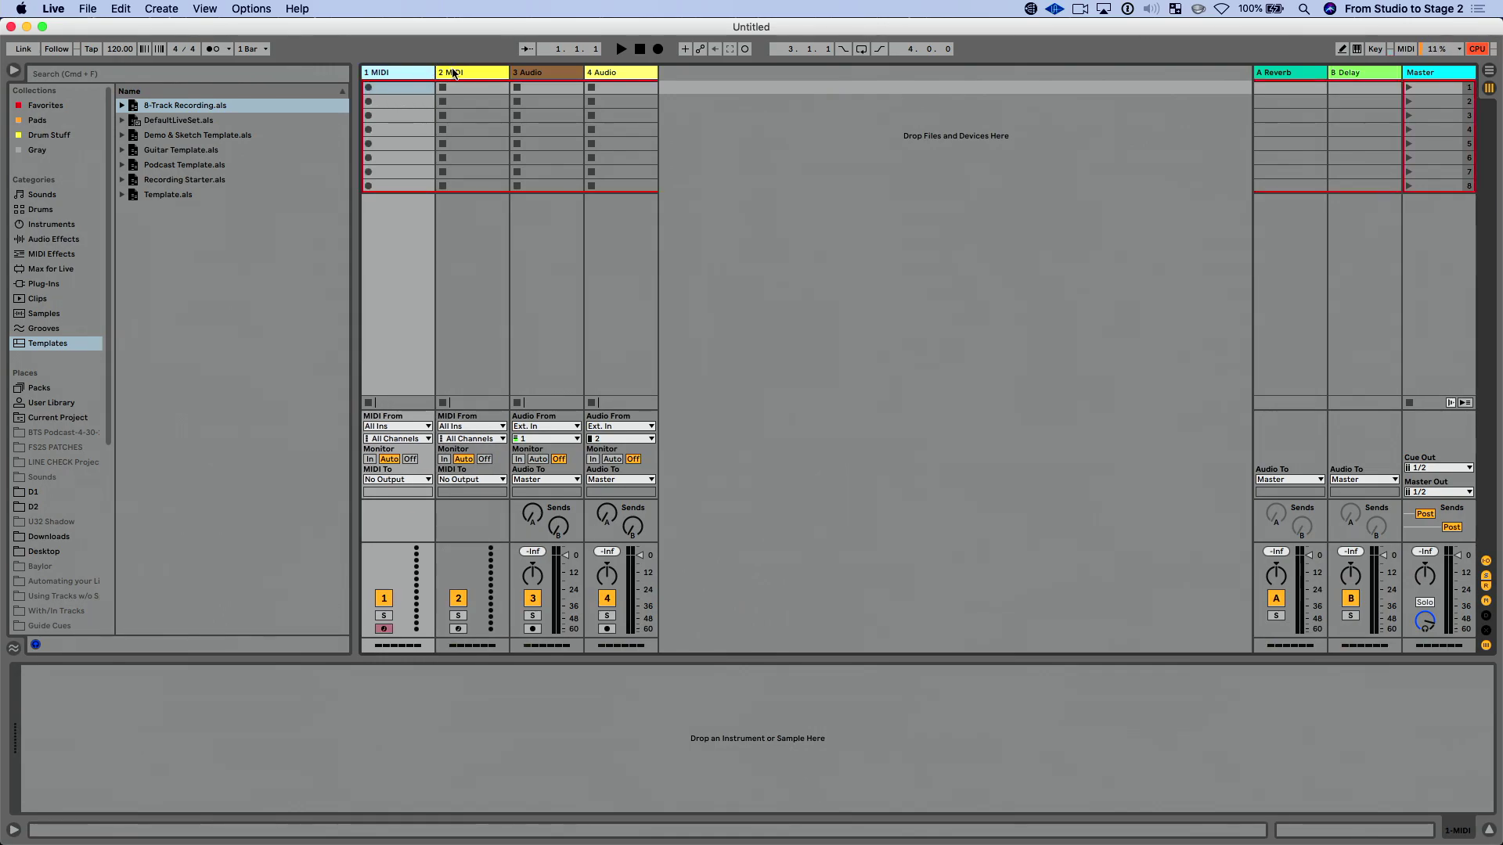
key("Delete")
key("Delete")
left_click(454, 72)
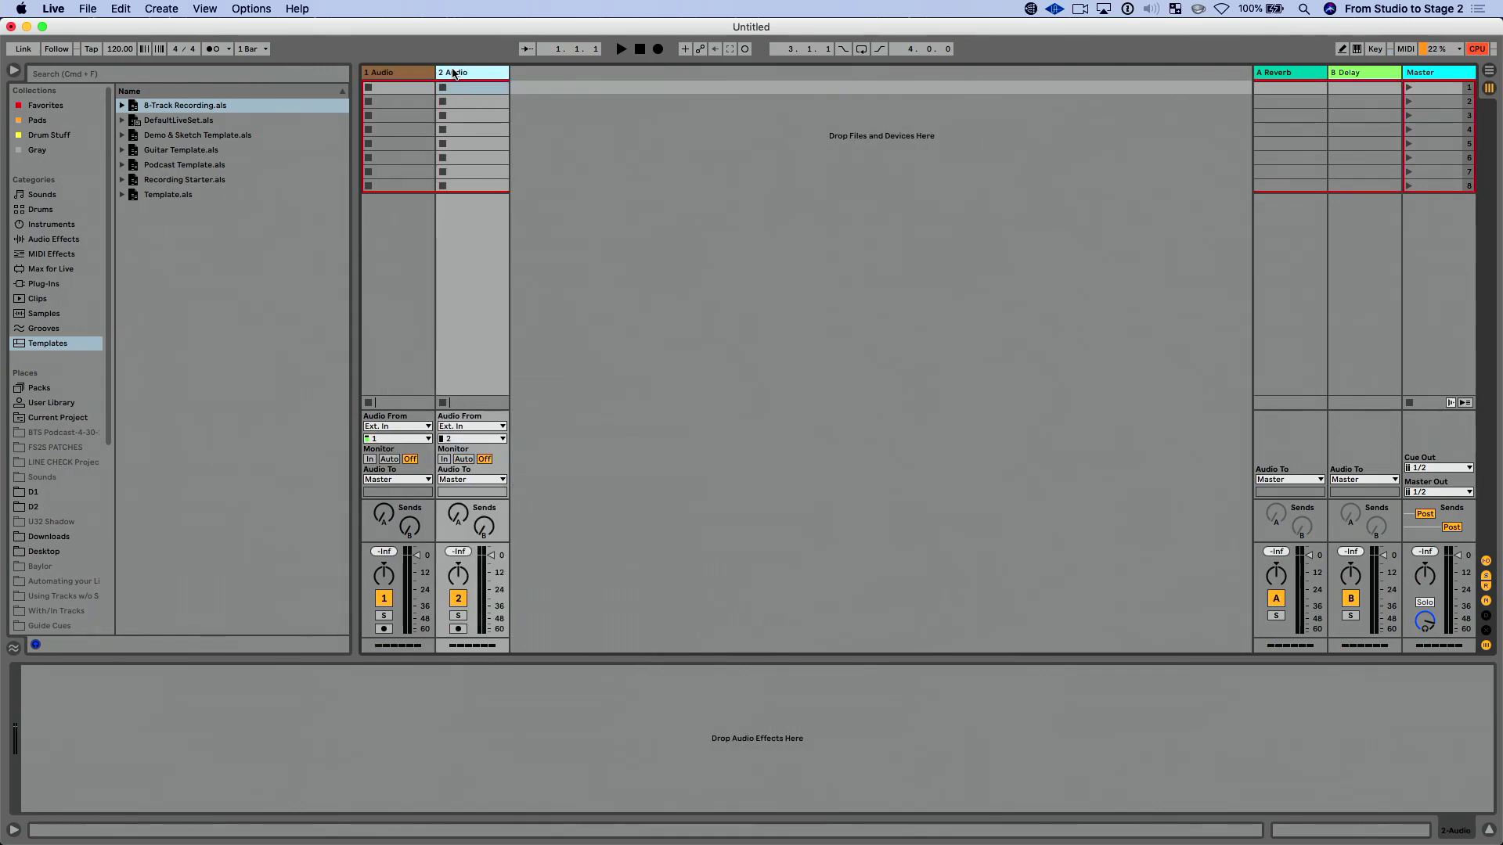
left_click(408, 86)
- Add a Channel EQ from the EQ & Filters effects to both audio tracks
left_click(67, 240)
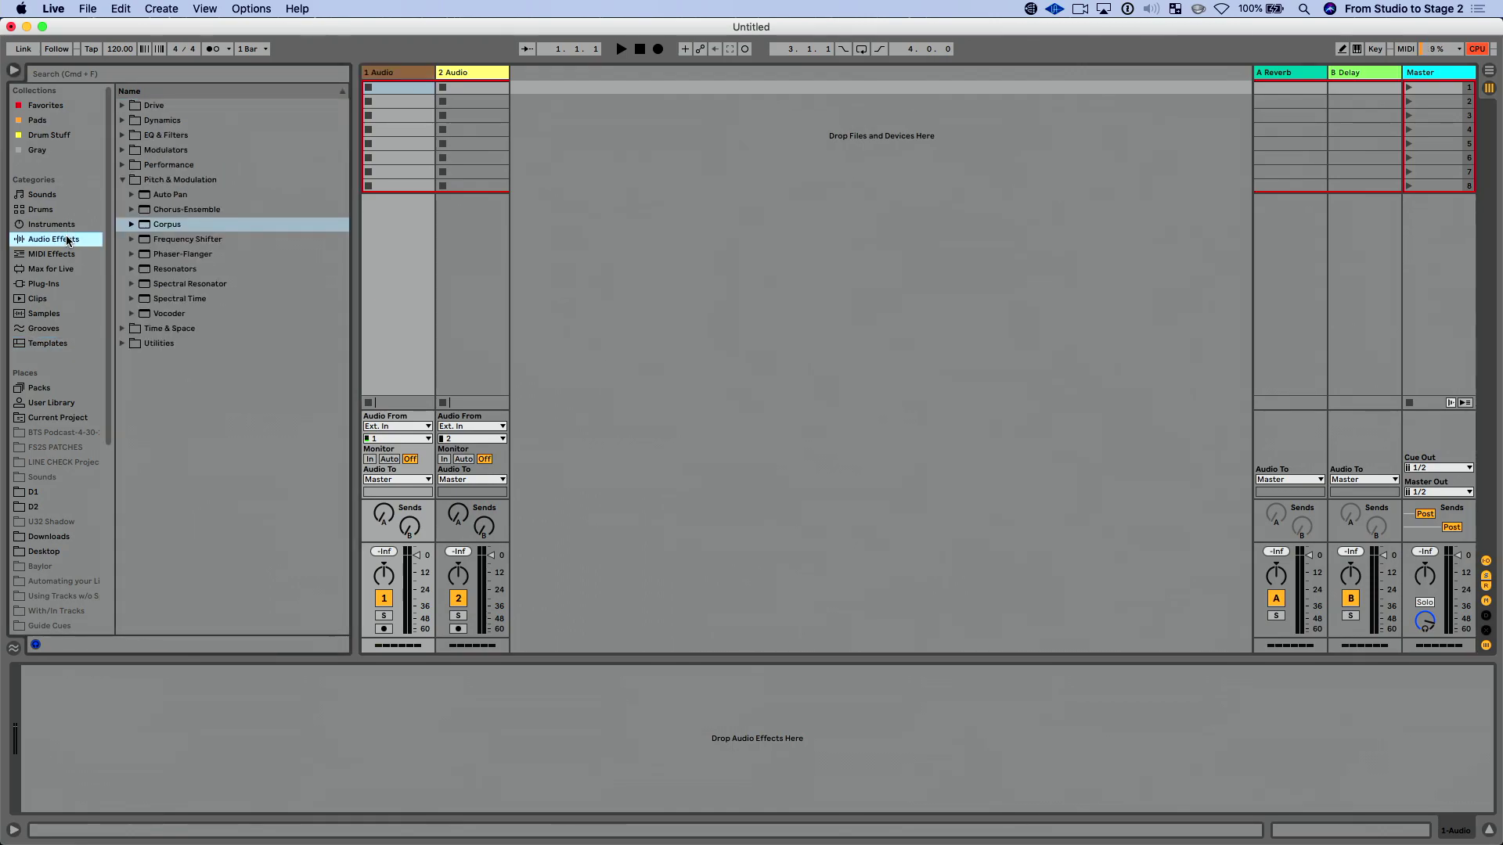
left_click(122, 135)
left_click(174, 195)
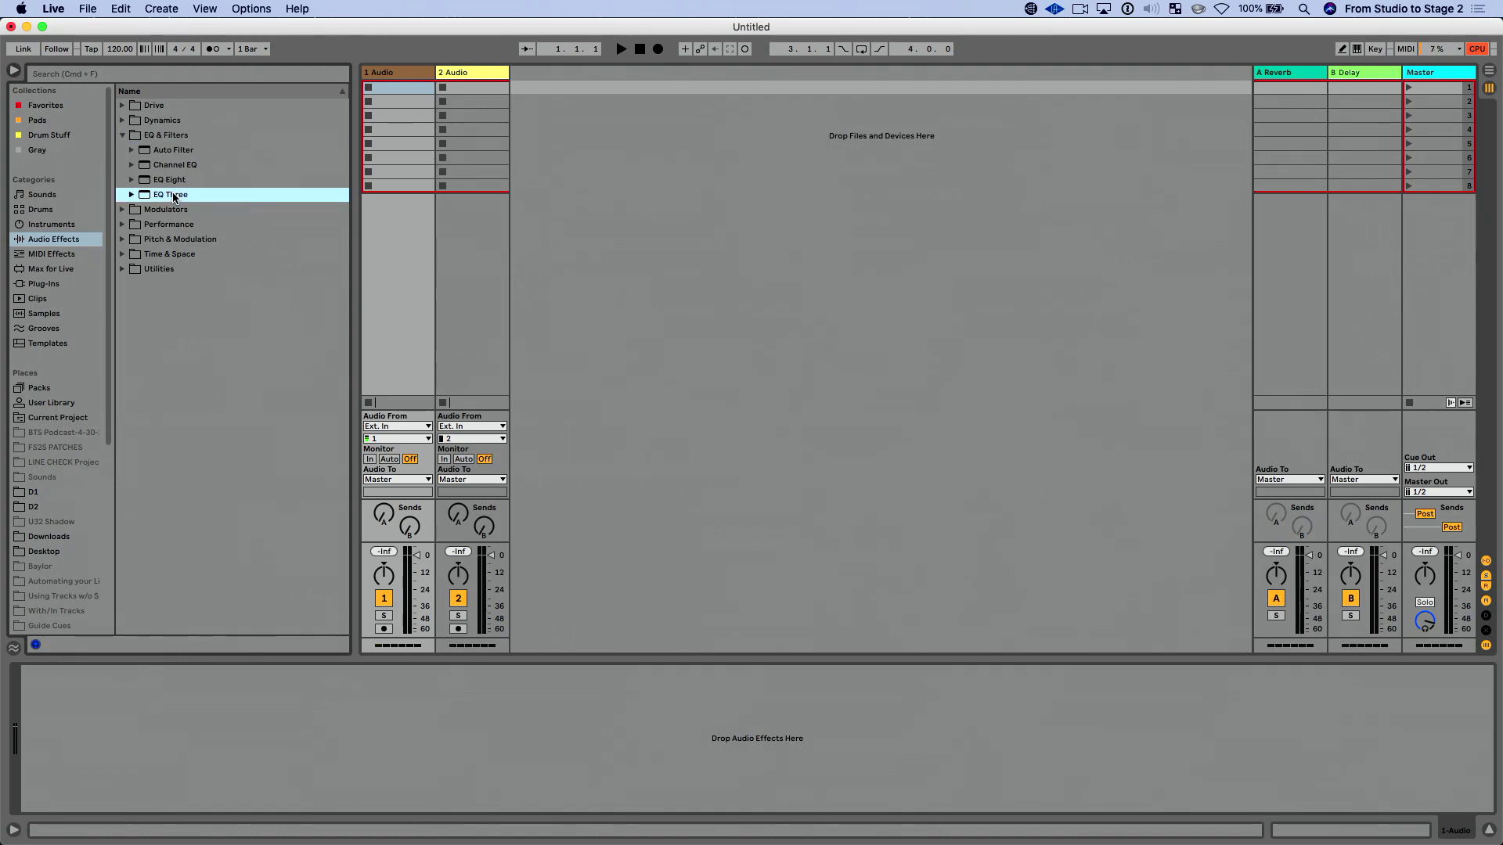
left_click_drag(176, 163, 393, 83)
left_click_drag(193, 170, 474, 84)
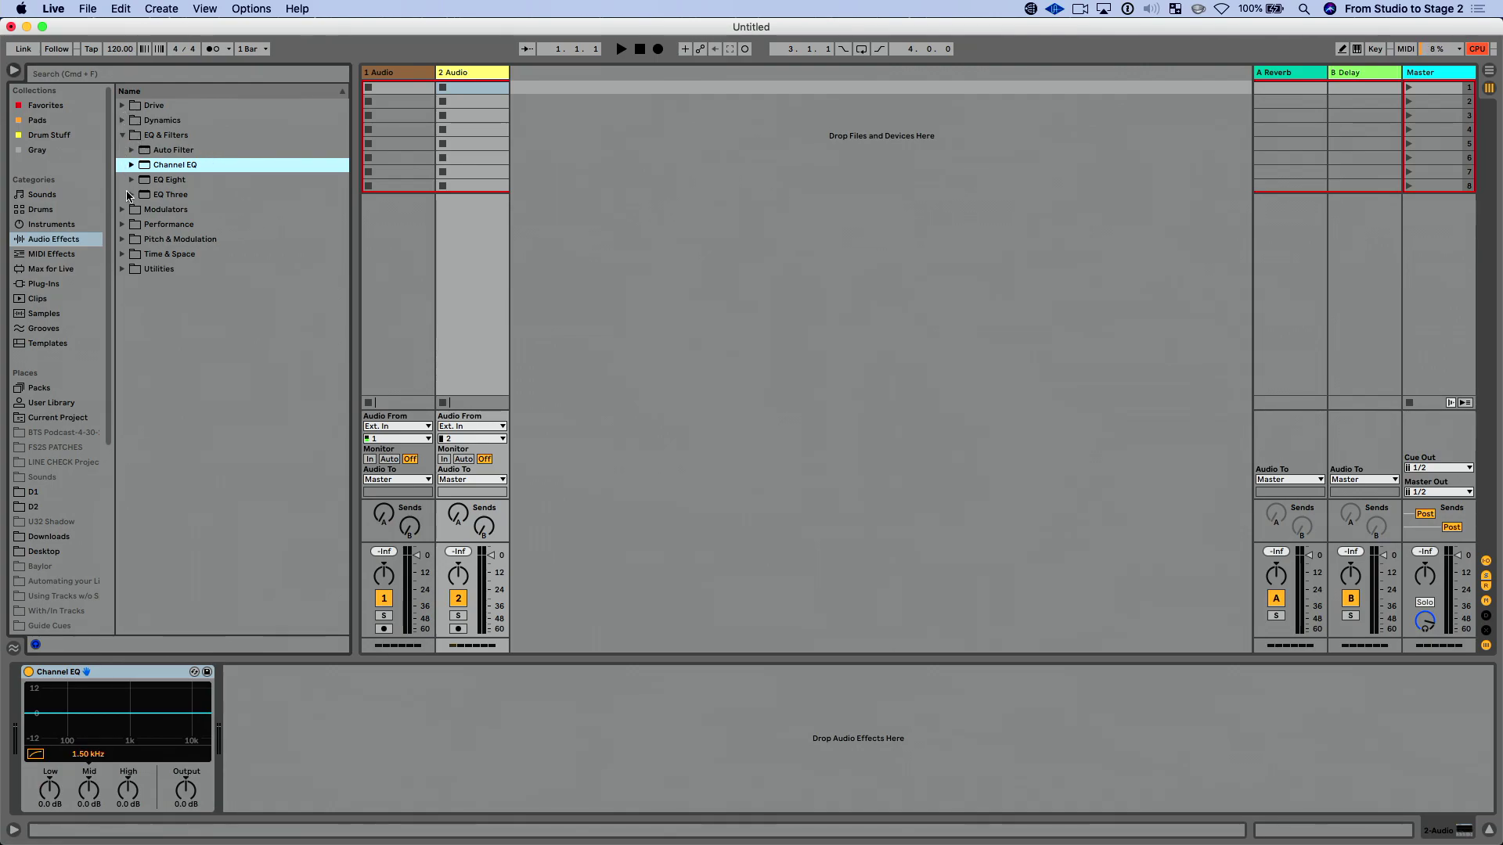
- Add the Delay effect from Time & Space after the Reverb on return track A
left_click(123, 254)
left_click(167, 210)
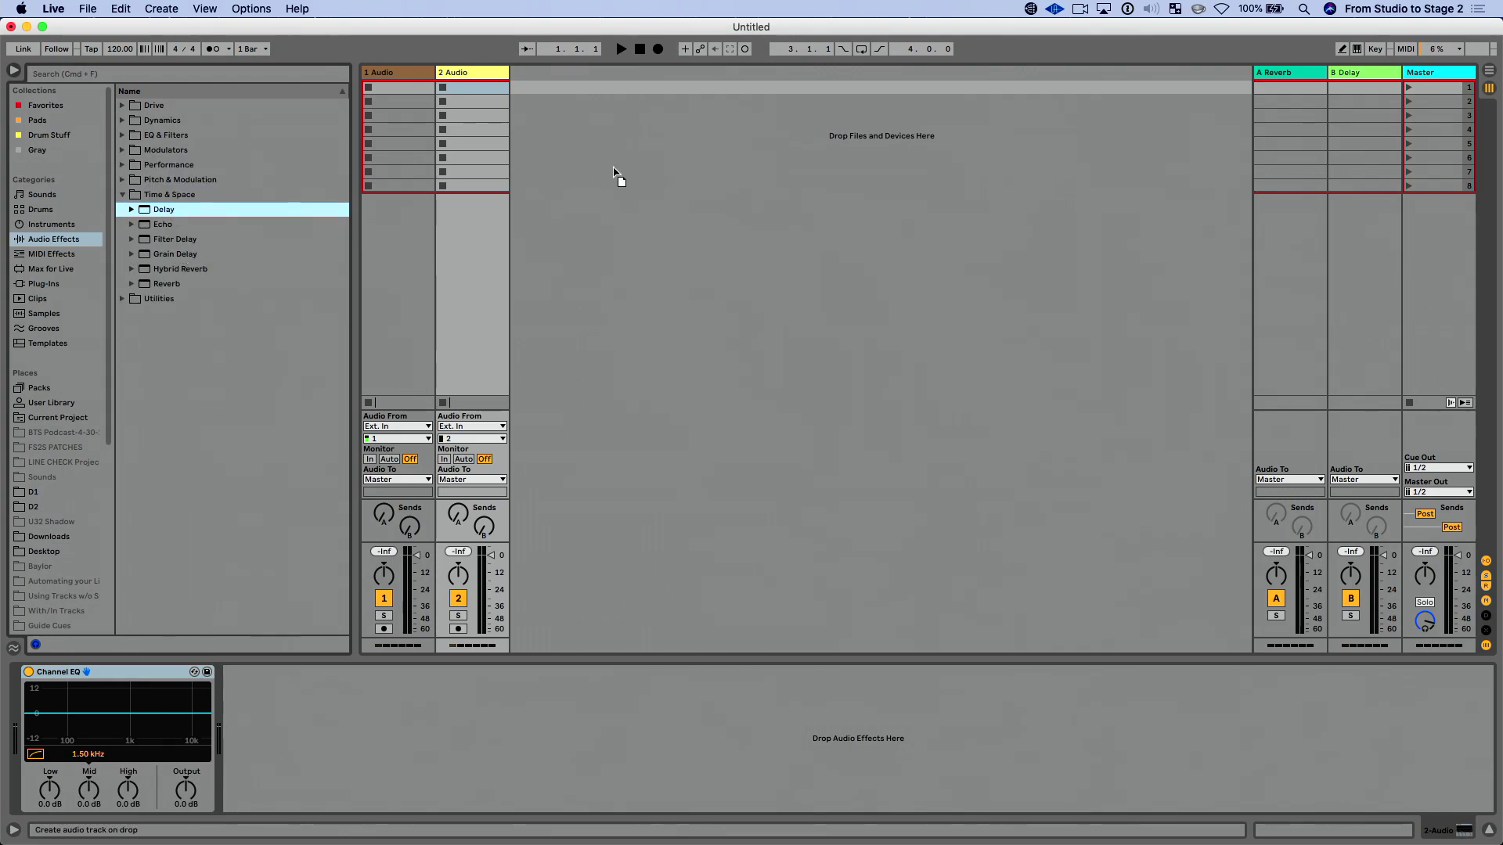
left_click(1288, 72)
key("Return")
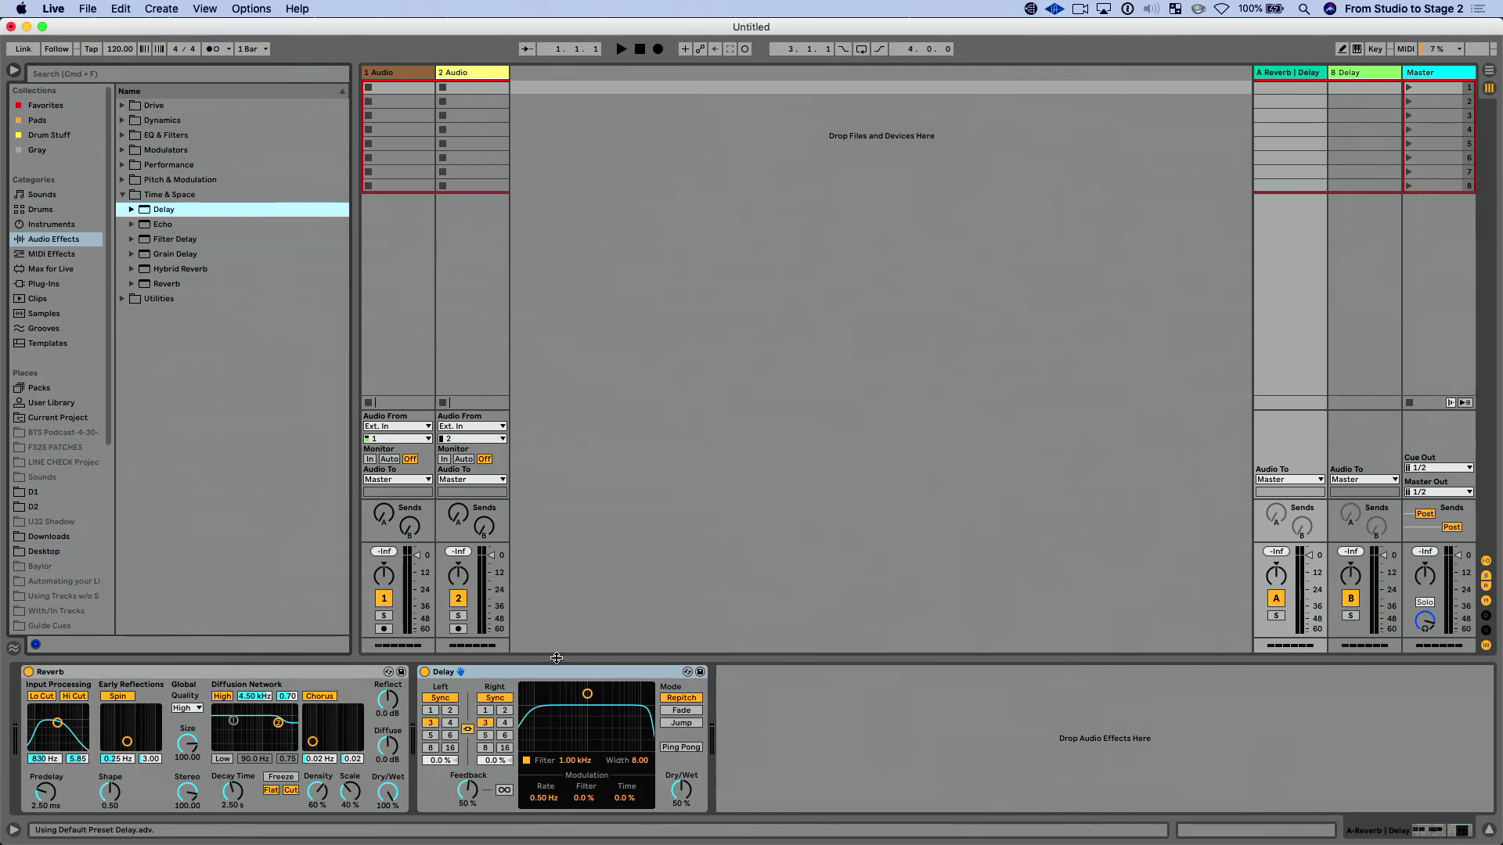
left_click(693, 276)
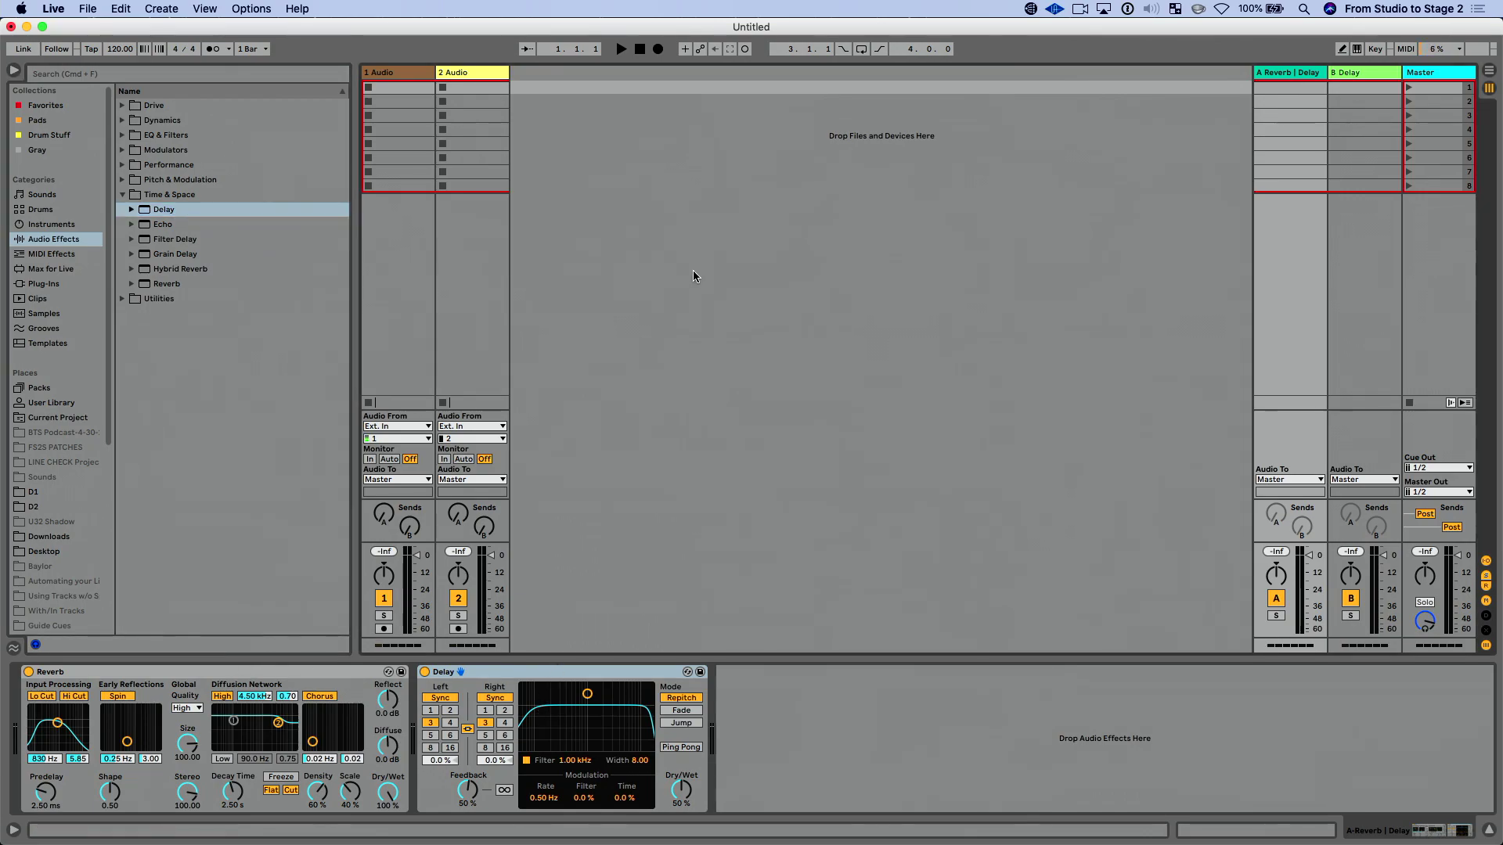
- Save the Live Set as a template named "Basic Recording"
left_click(91, 8)
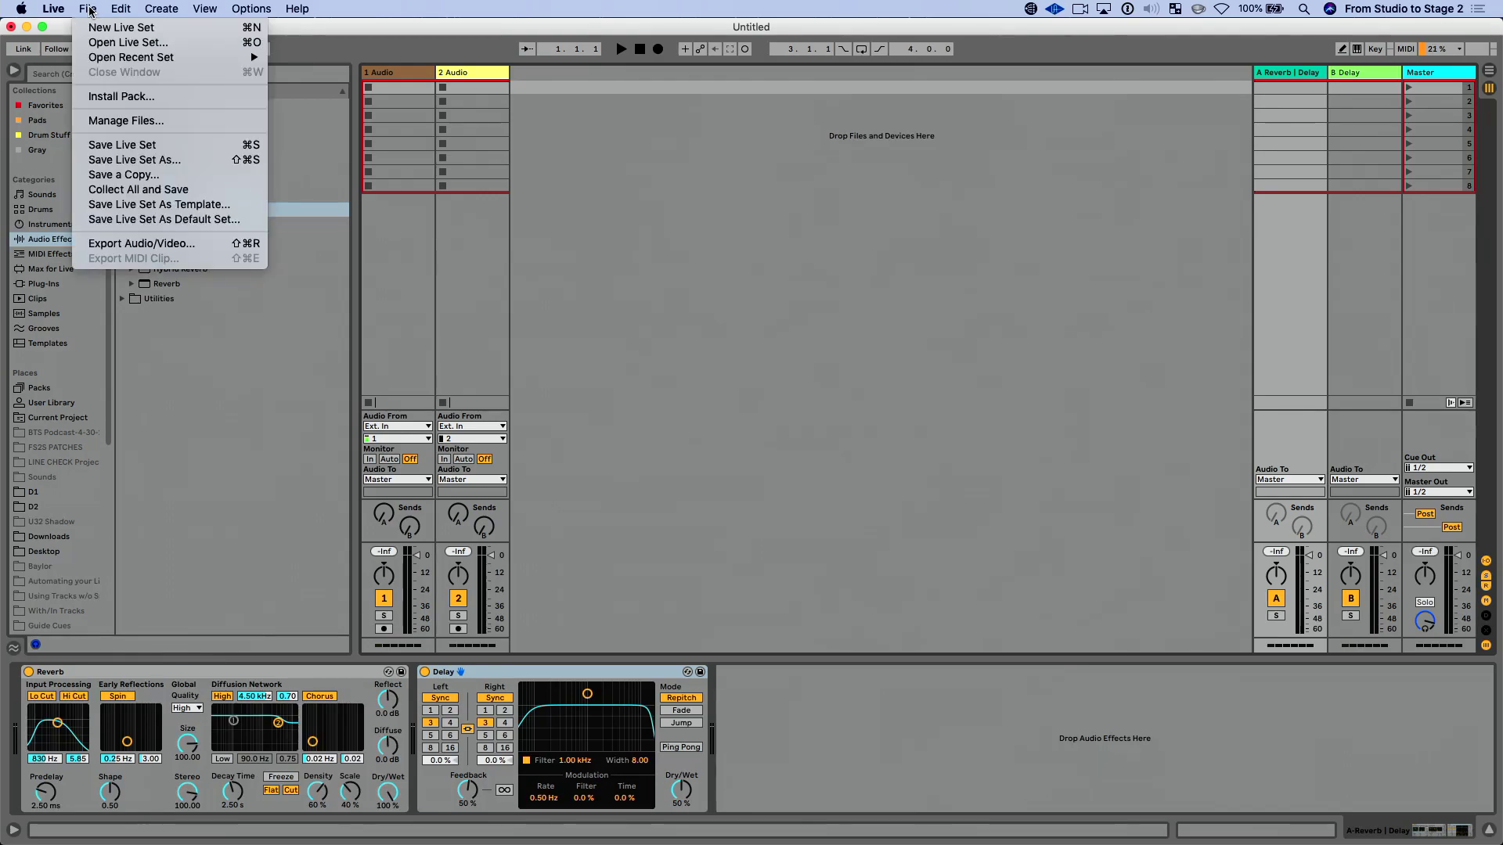
left_click(156, 204)
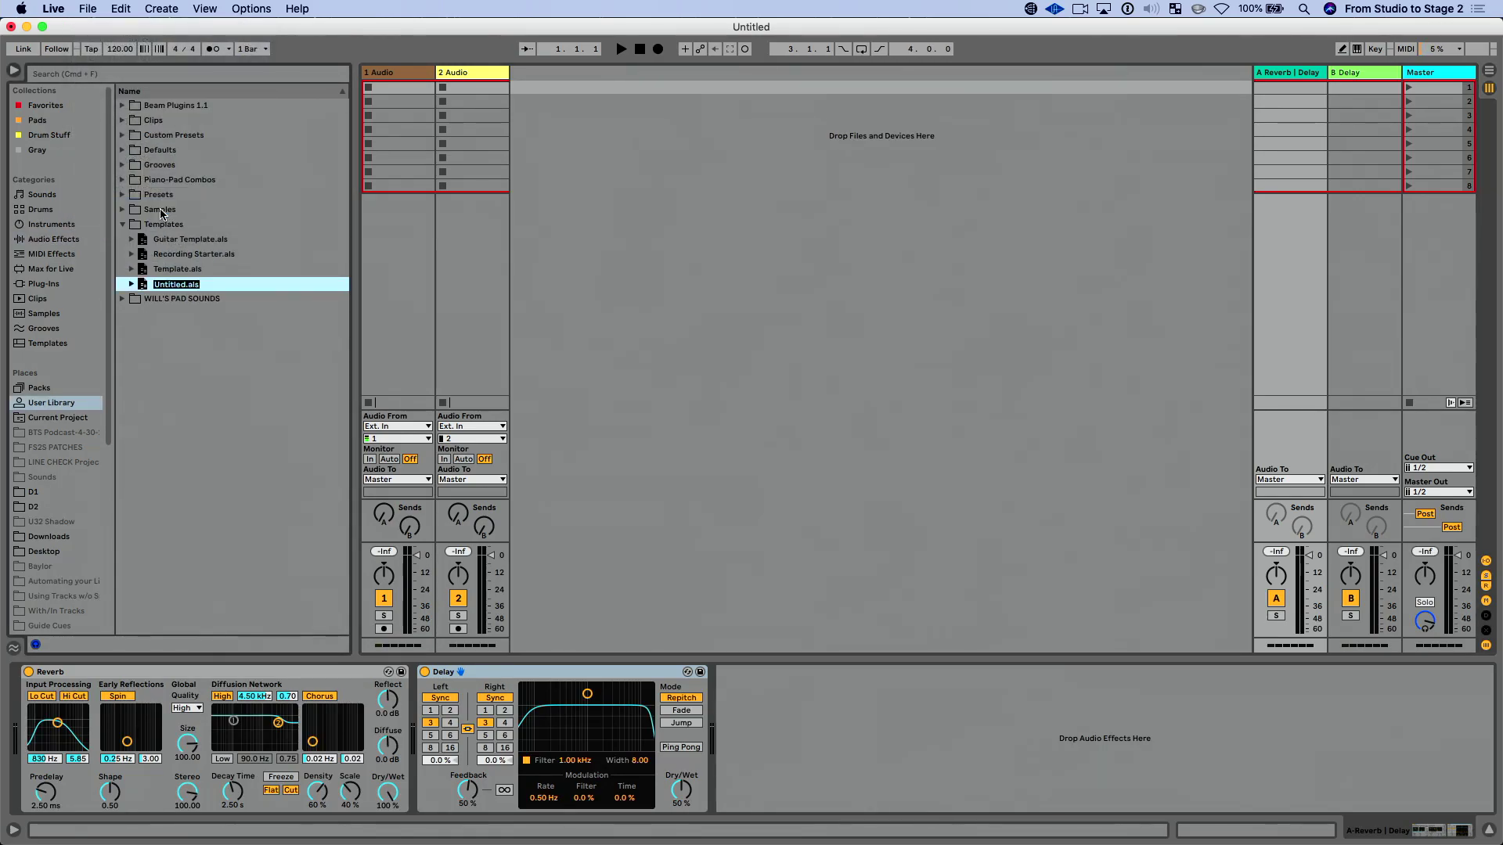
type("Basic Recording")
key("Return")
- Create a new Live Set without saving the current one, and open the Basic Recording template to show its first audio track's devices
key("super+n")
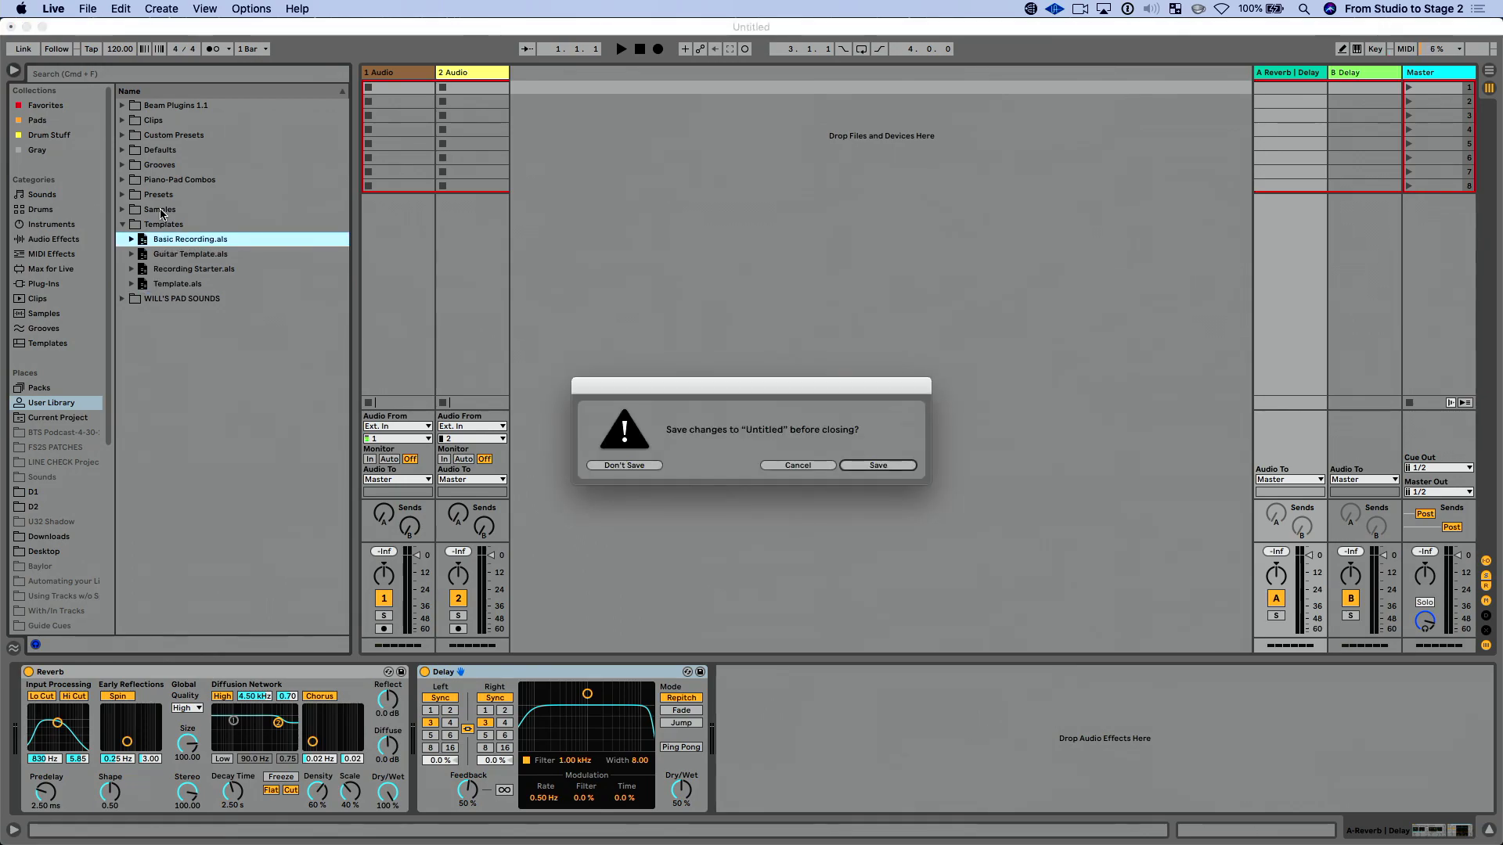
key("n")
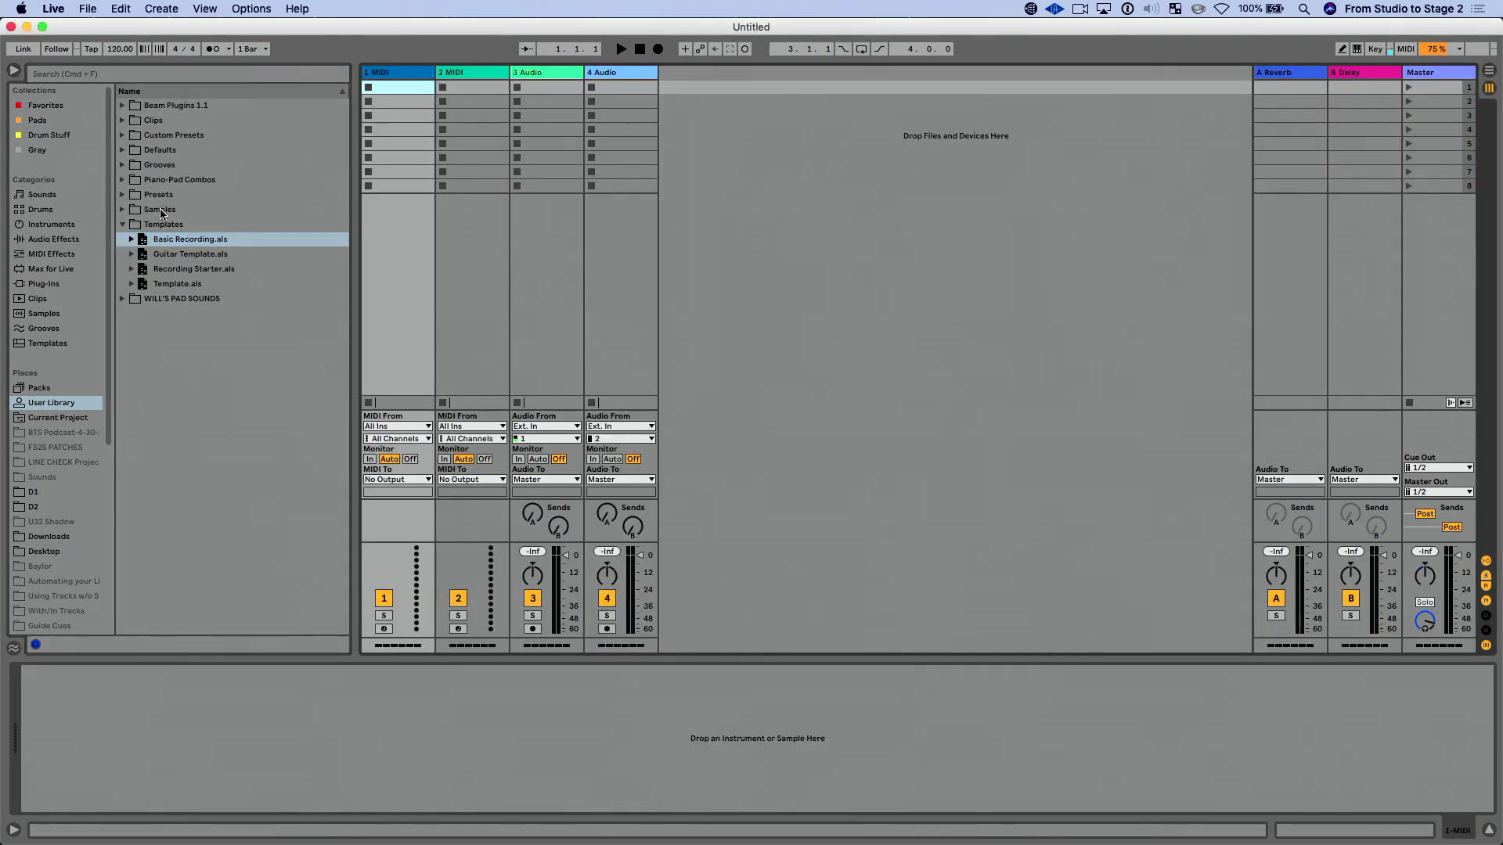
left_click(60, 343)
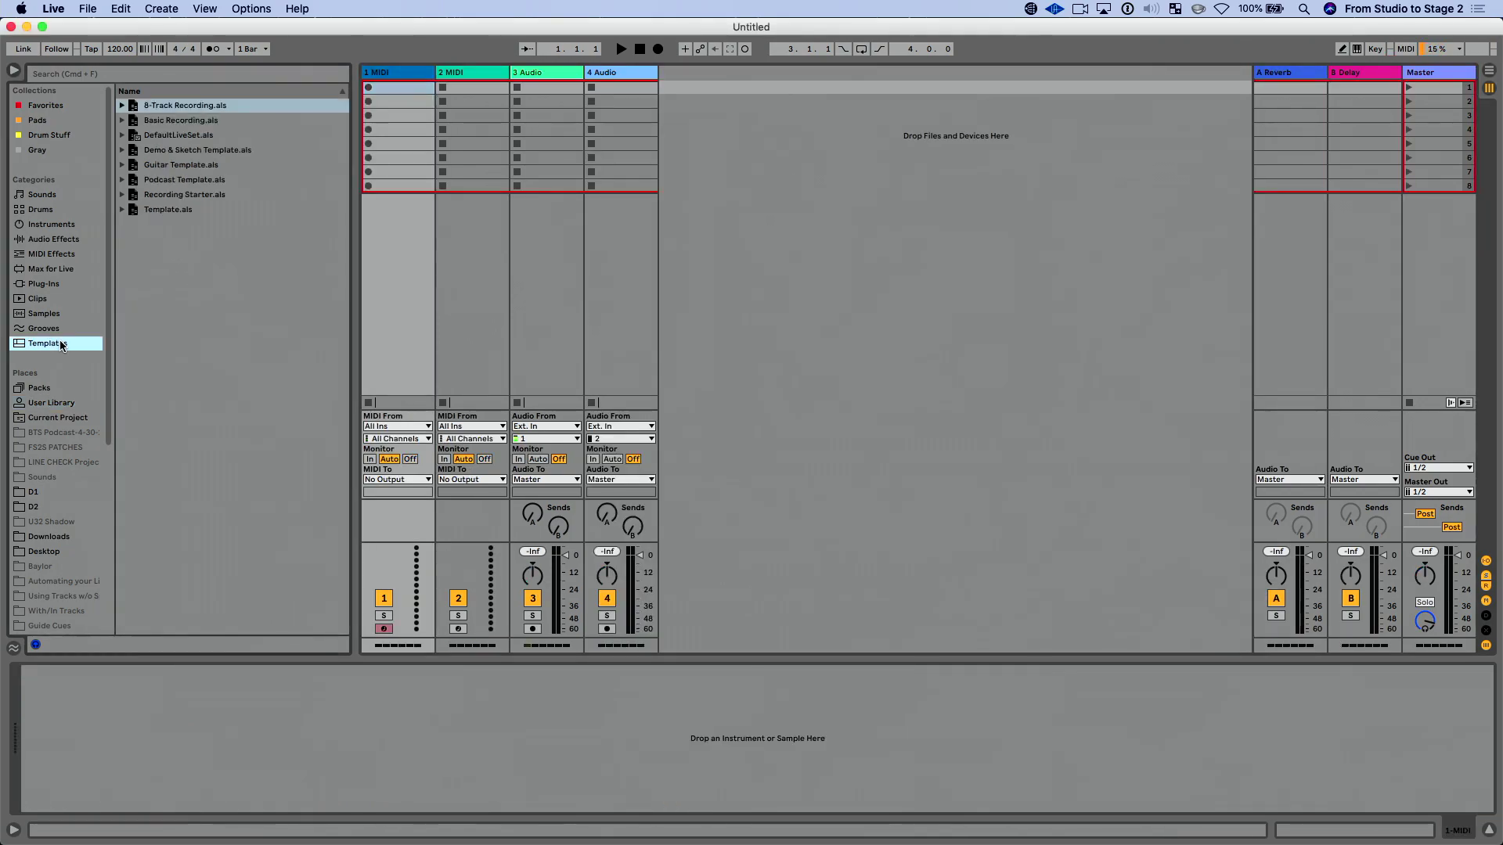
left_click(173, 123)
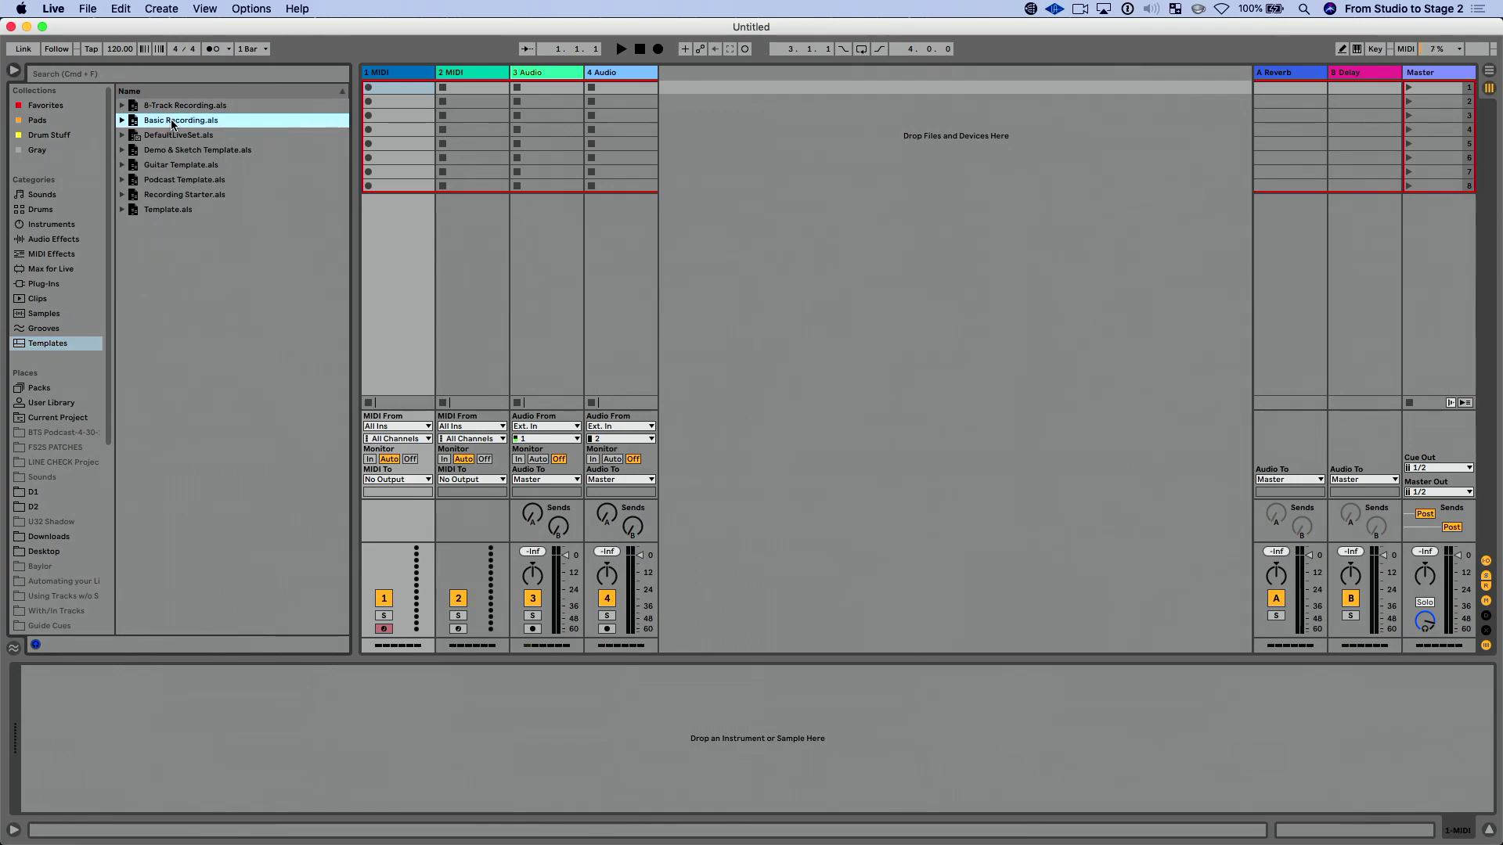
double_click(172, 121)
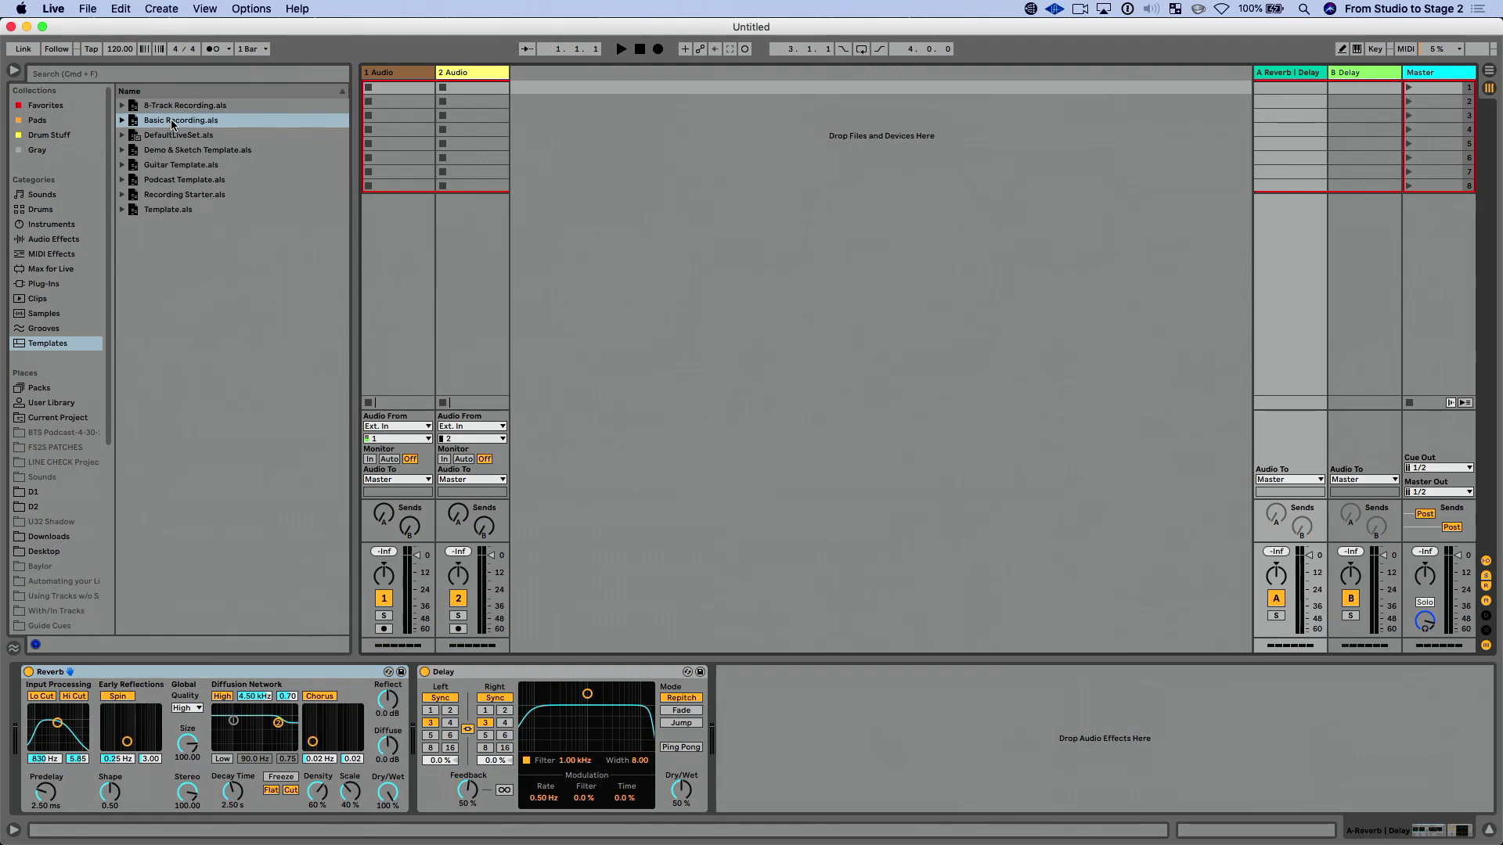
left_click(412, 74)
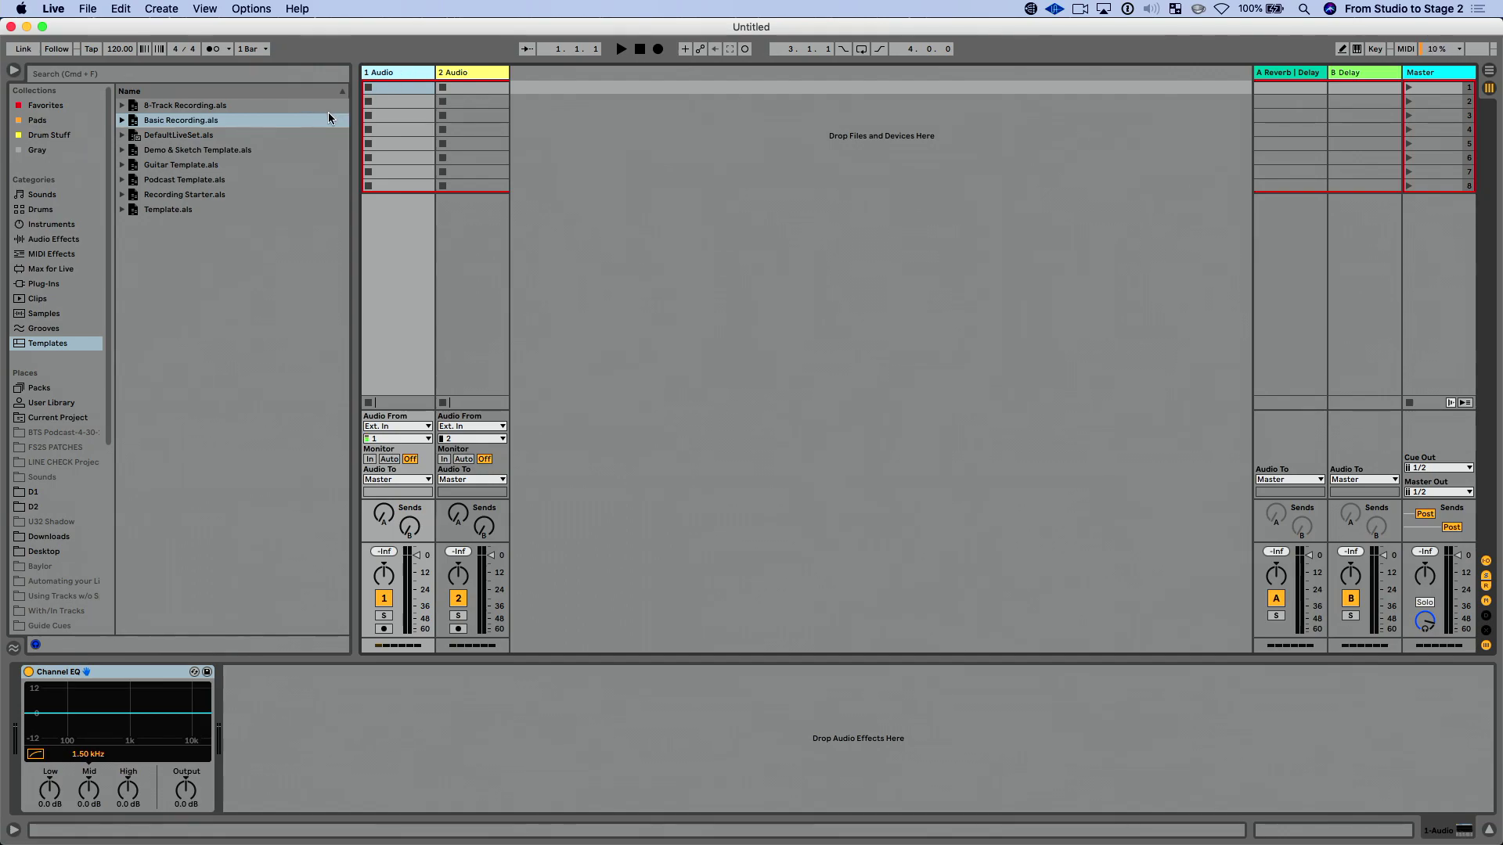
- Set the Basic Recording template as the default Live Set
right_click(248, 121)
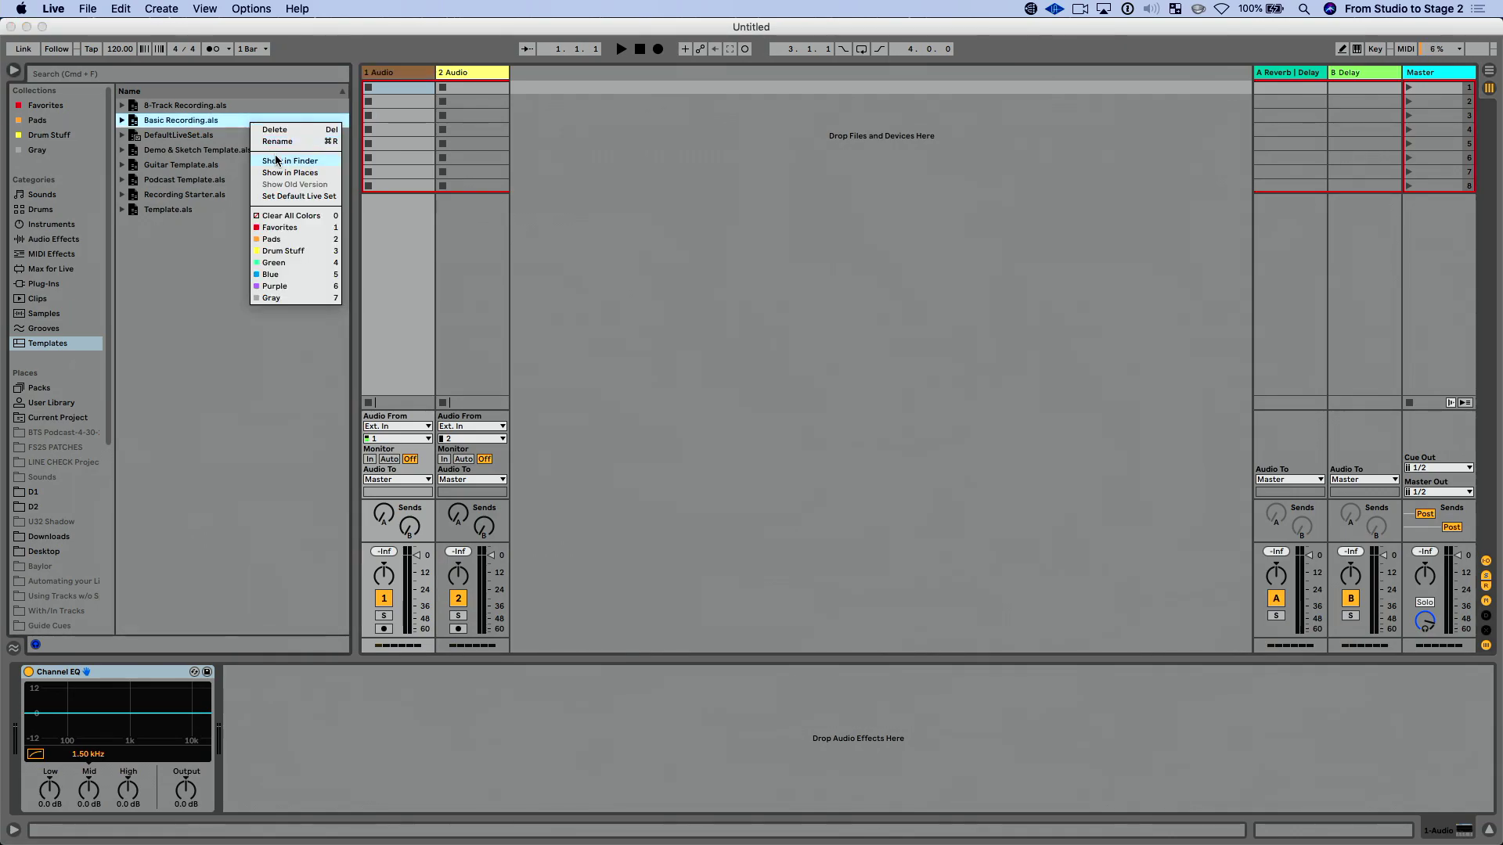
left_click(313, 197)
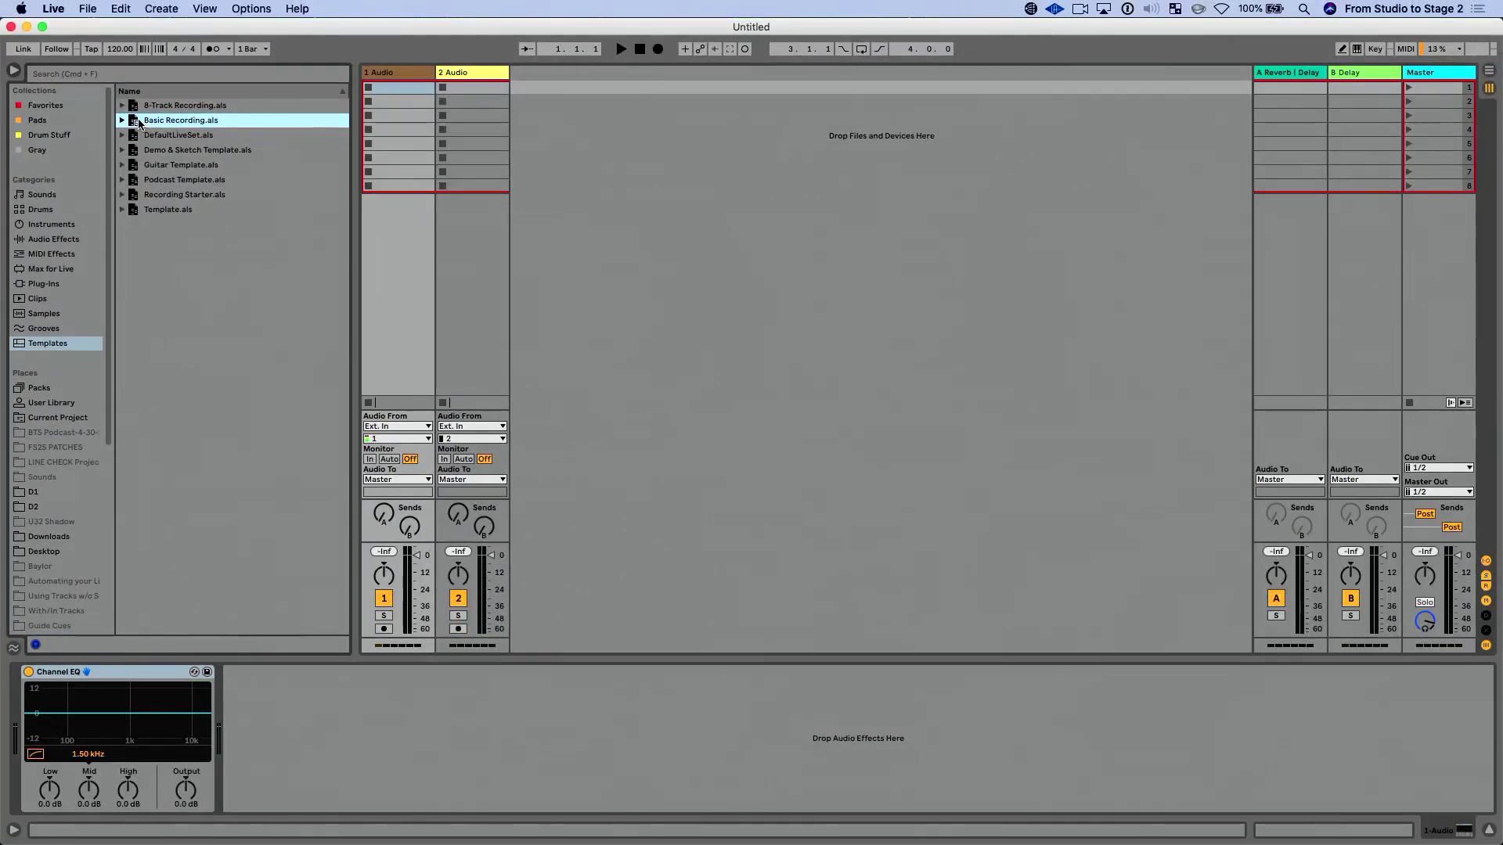
key("super+m")
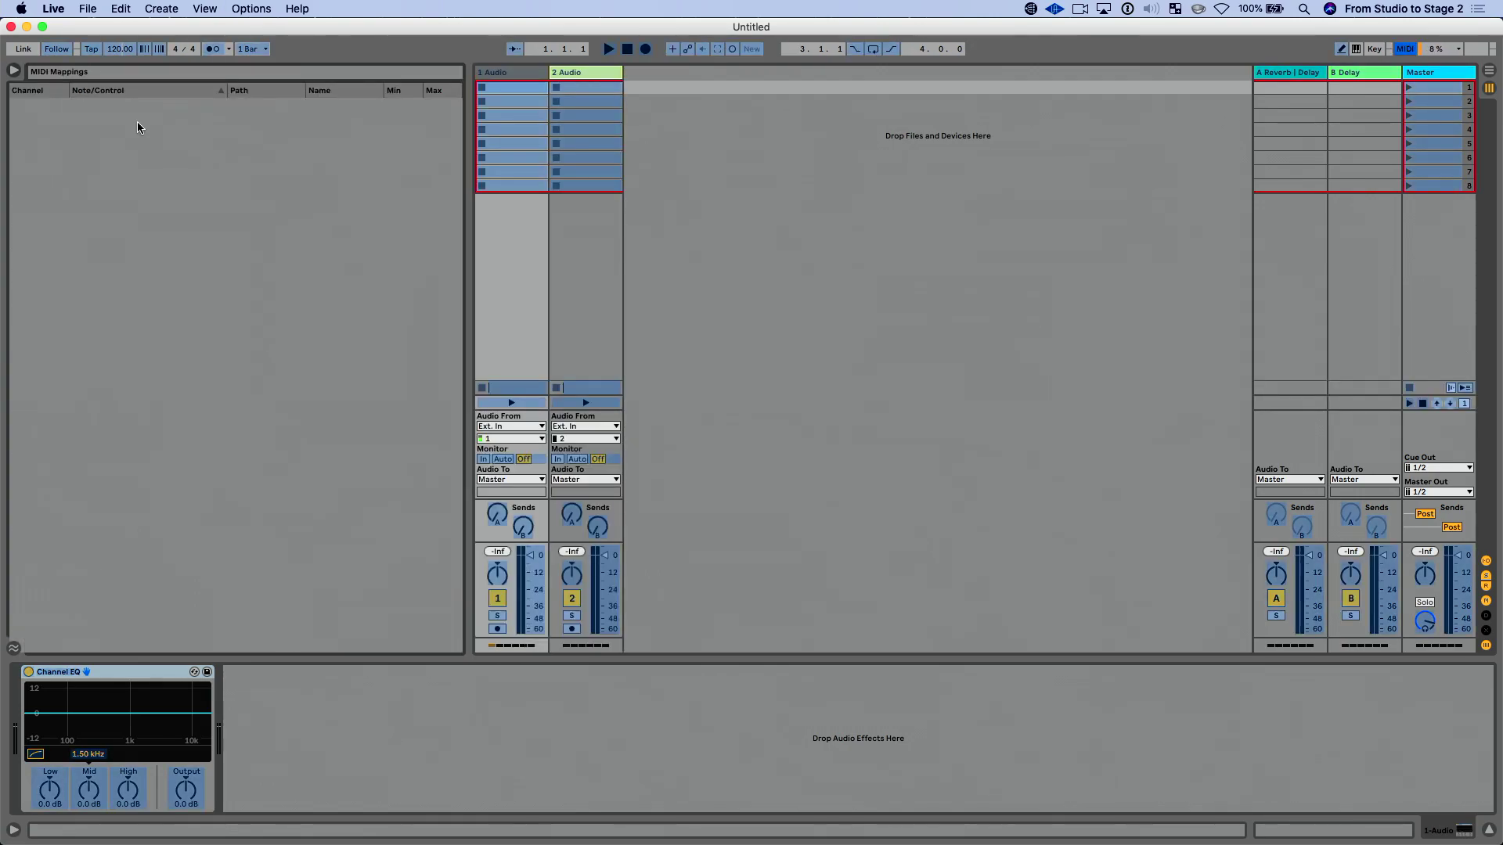
key("super+m")
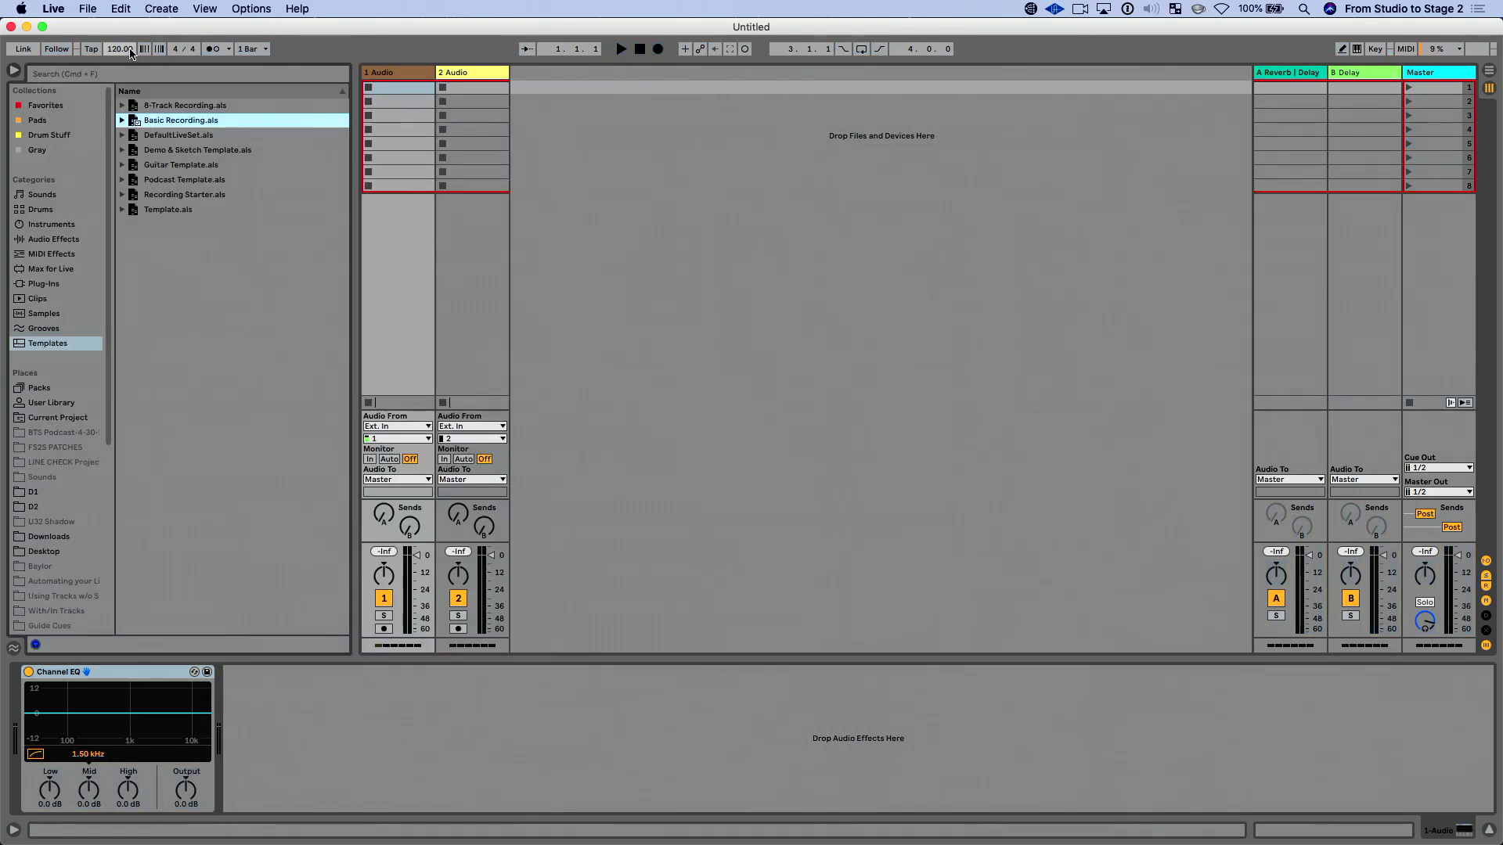
- Create a new Live Set from the default and show the devices on both audio tracks and return track A
key("super+n")
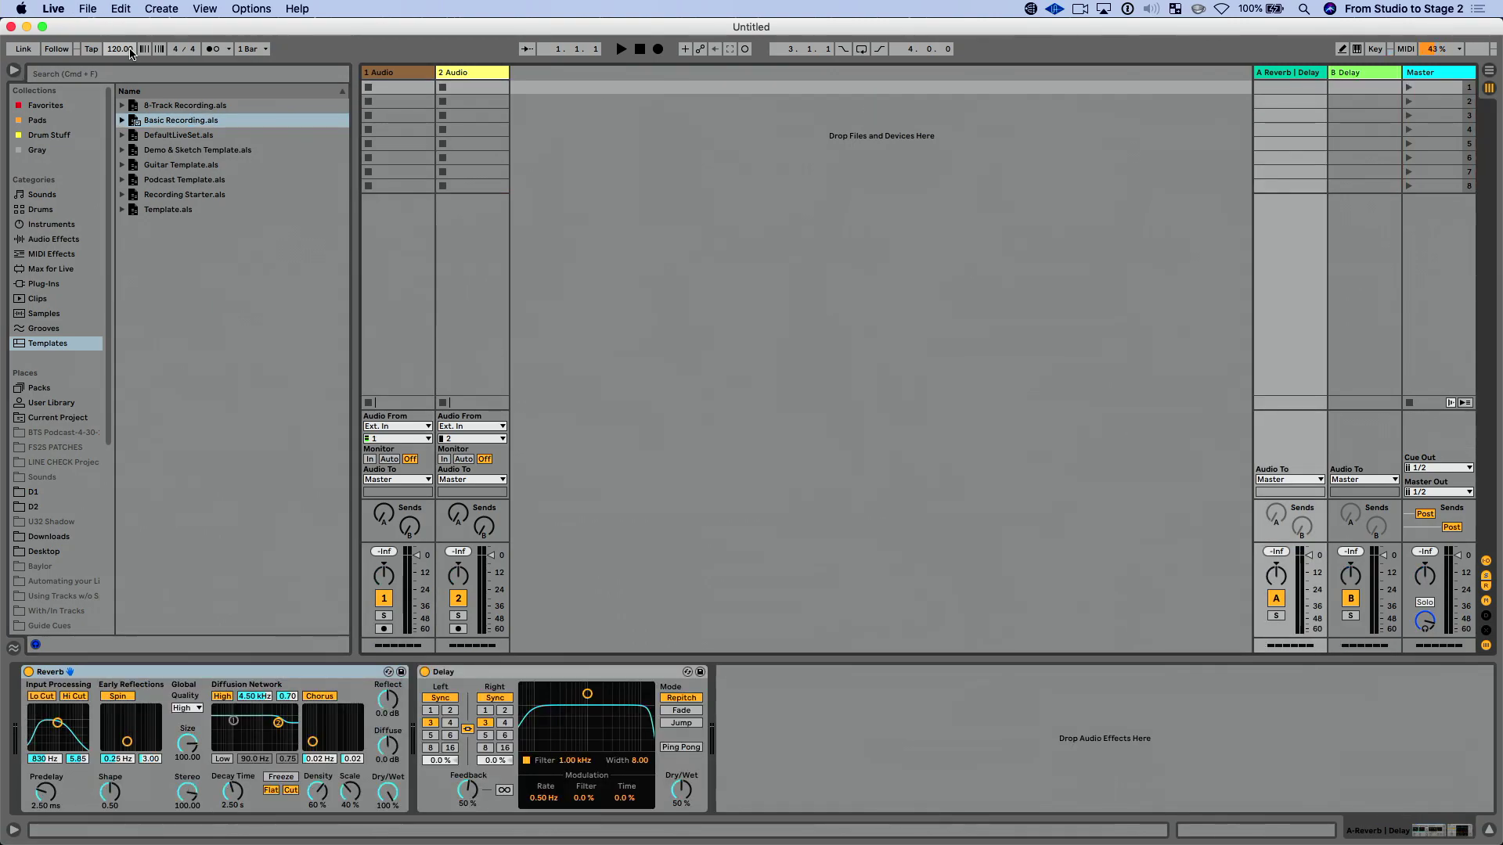
left_click(423, 73)
left_click(468, 75)
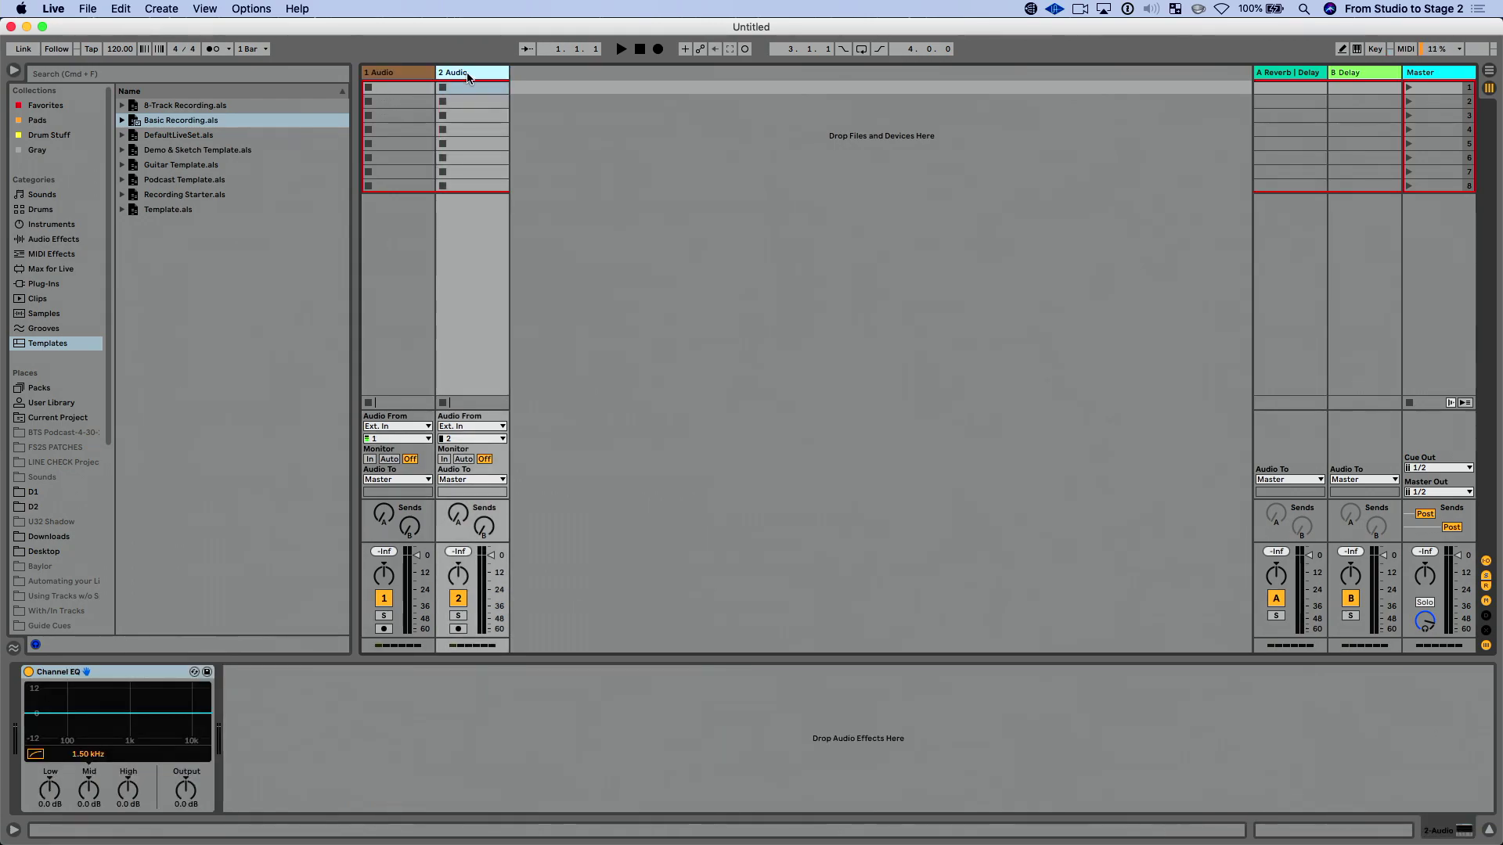
left_click(1305, 73)
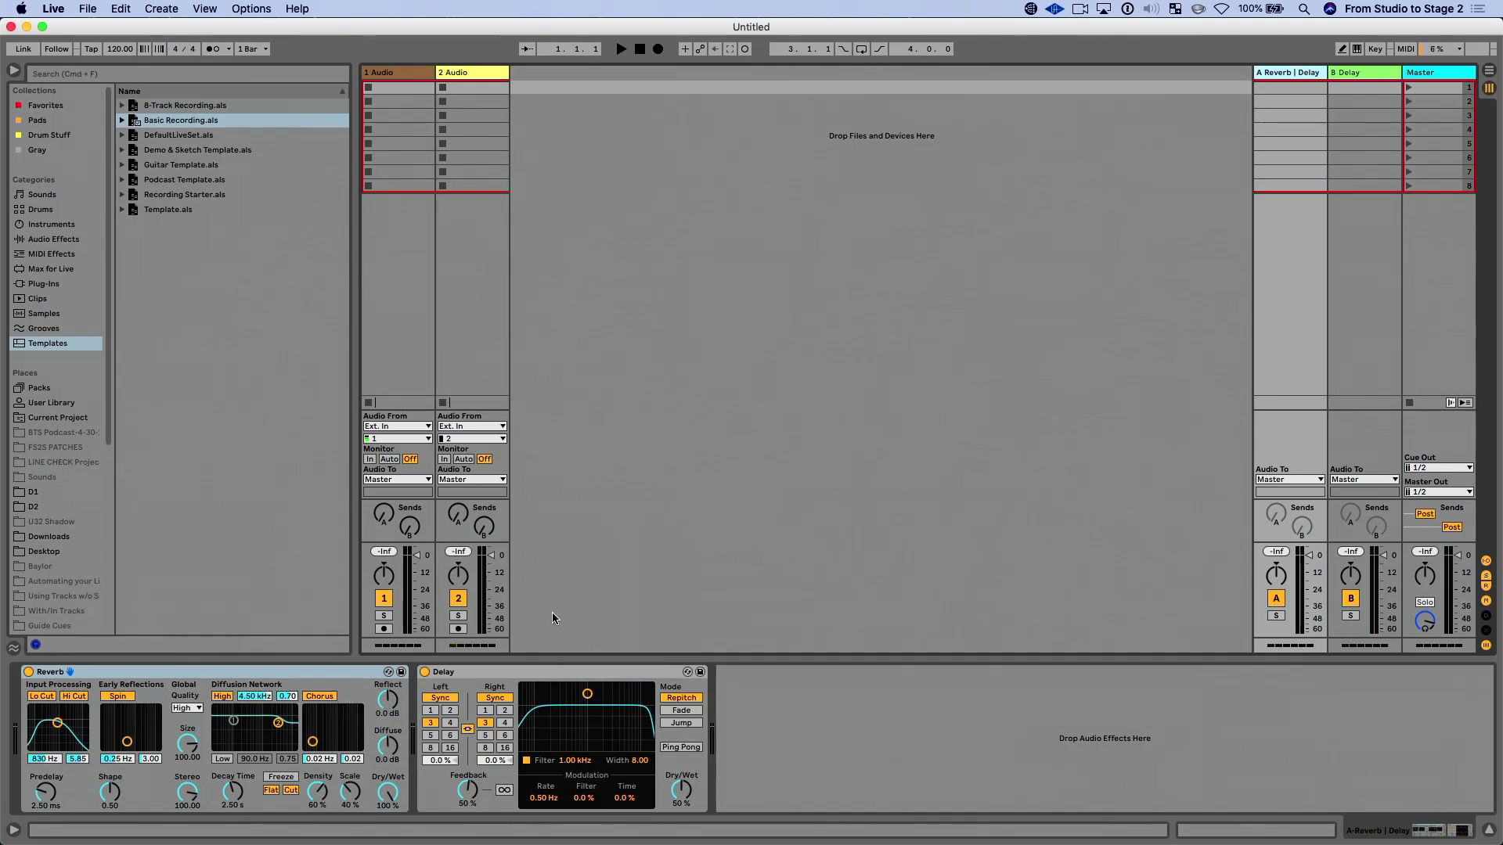
- Set DefaultLiveSet as the default Live Set again and create a new Live Set from it
left_click(218, 137)
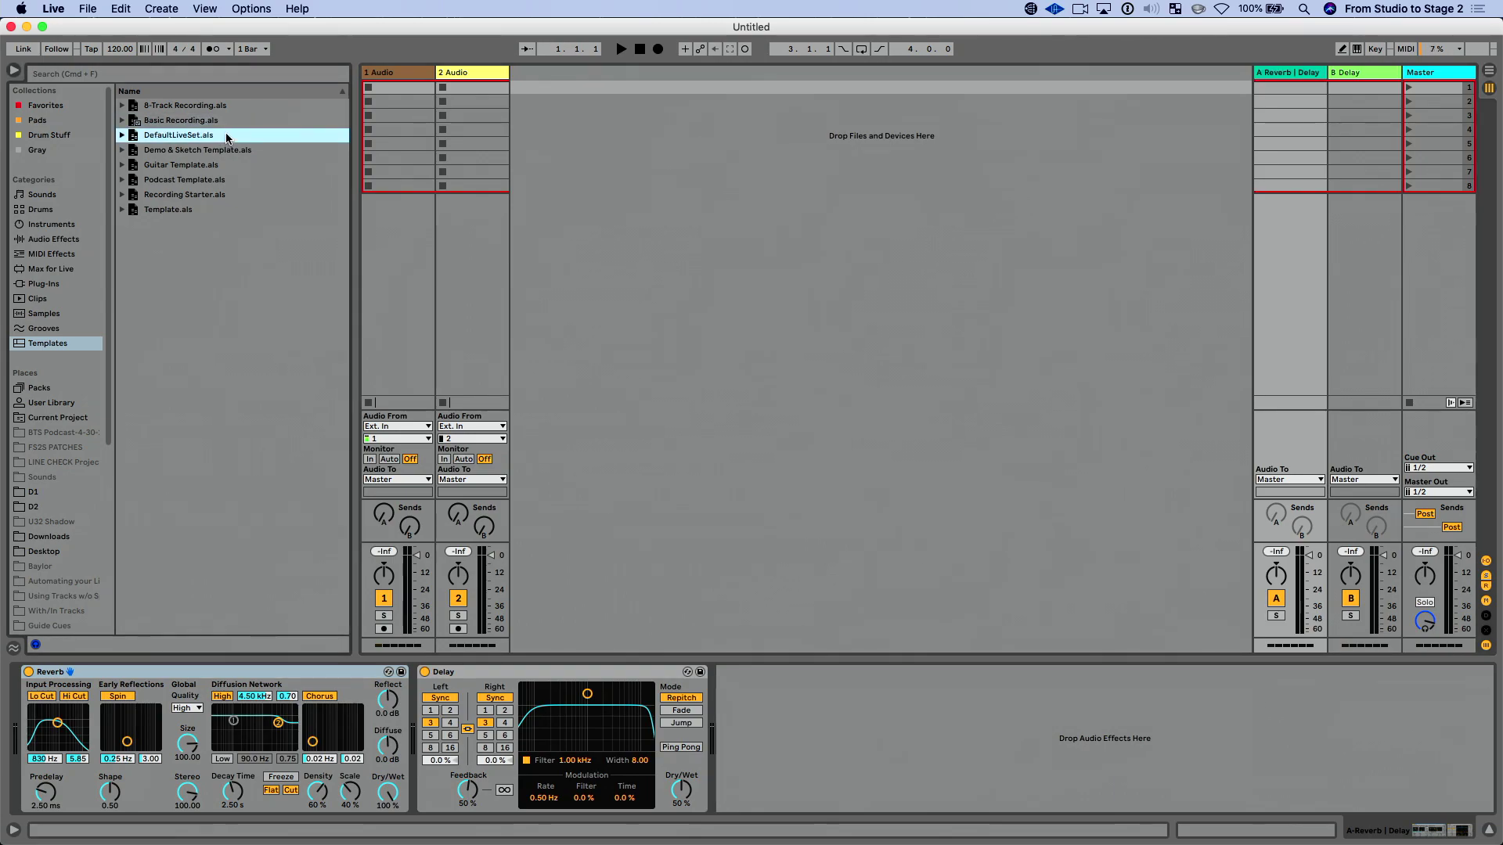
right_click(186, 139)
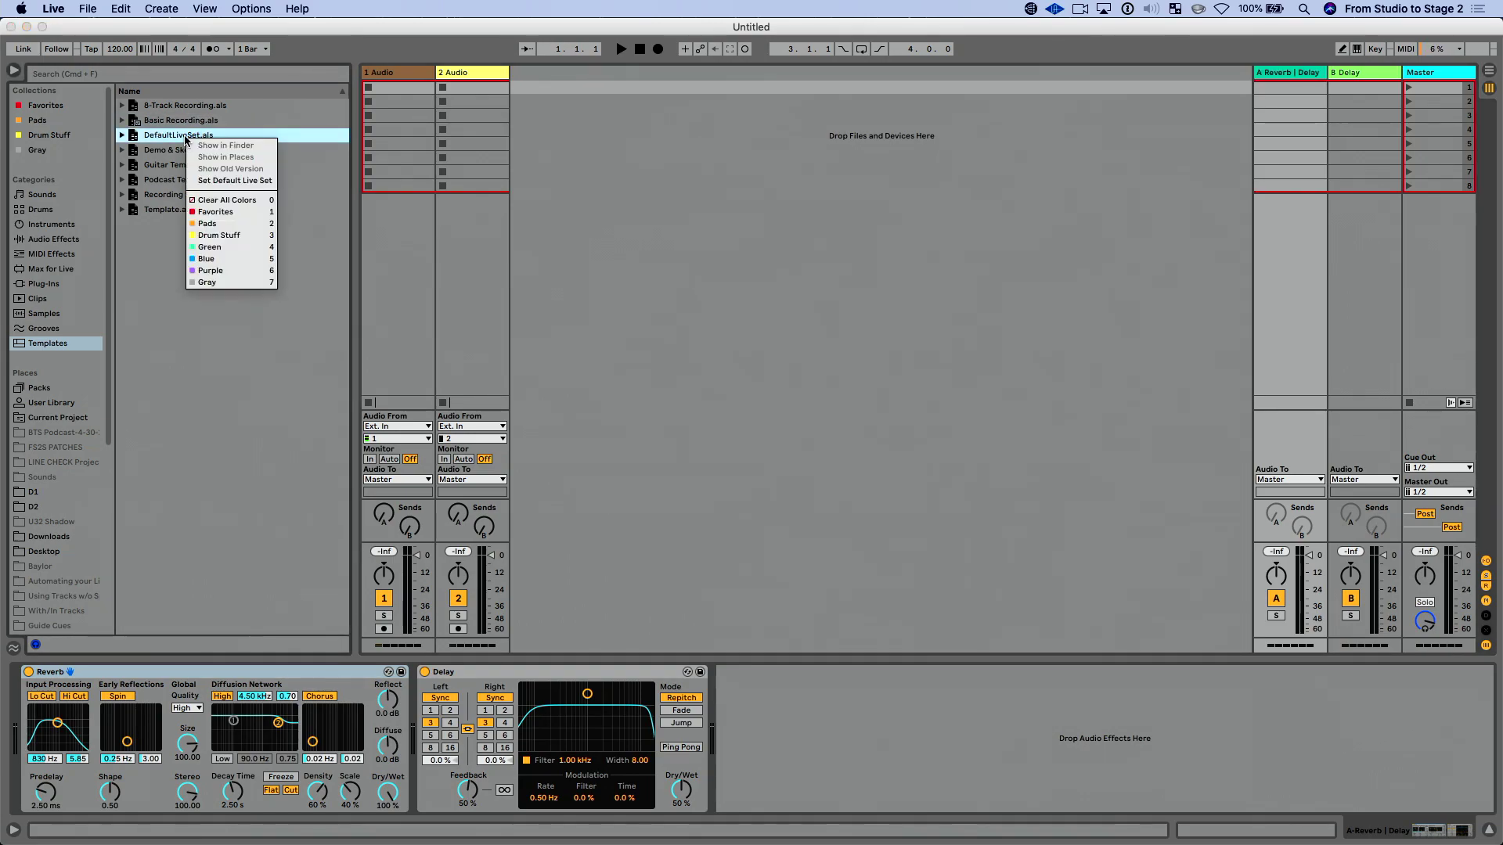
left_click(222, 182)
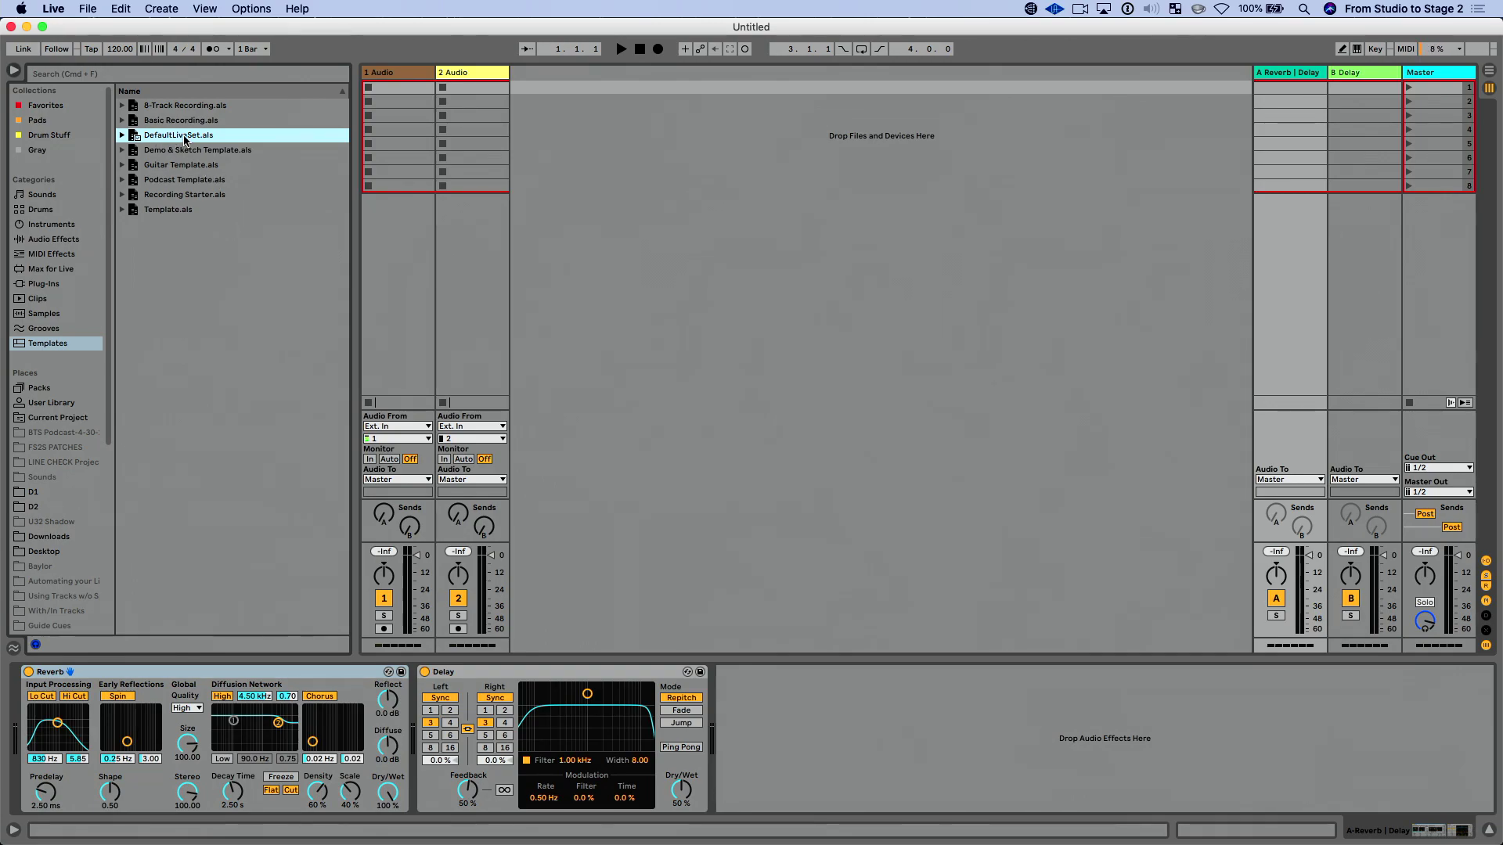
key("super+n")
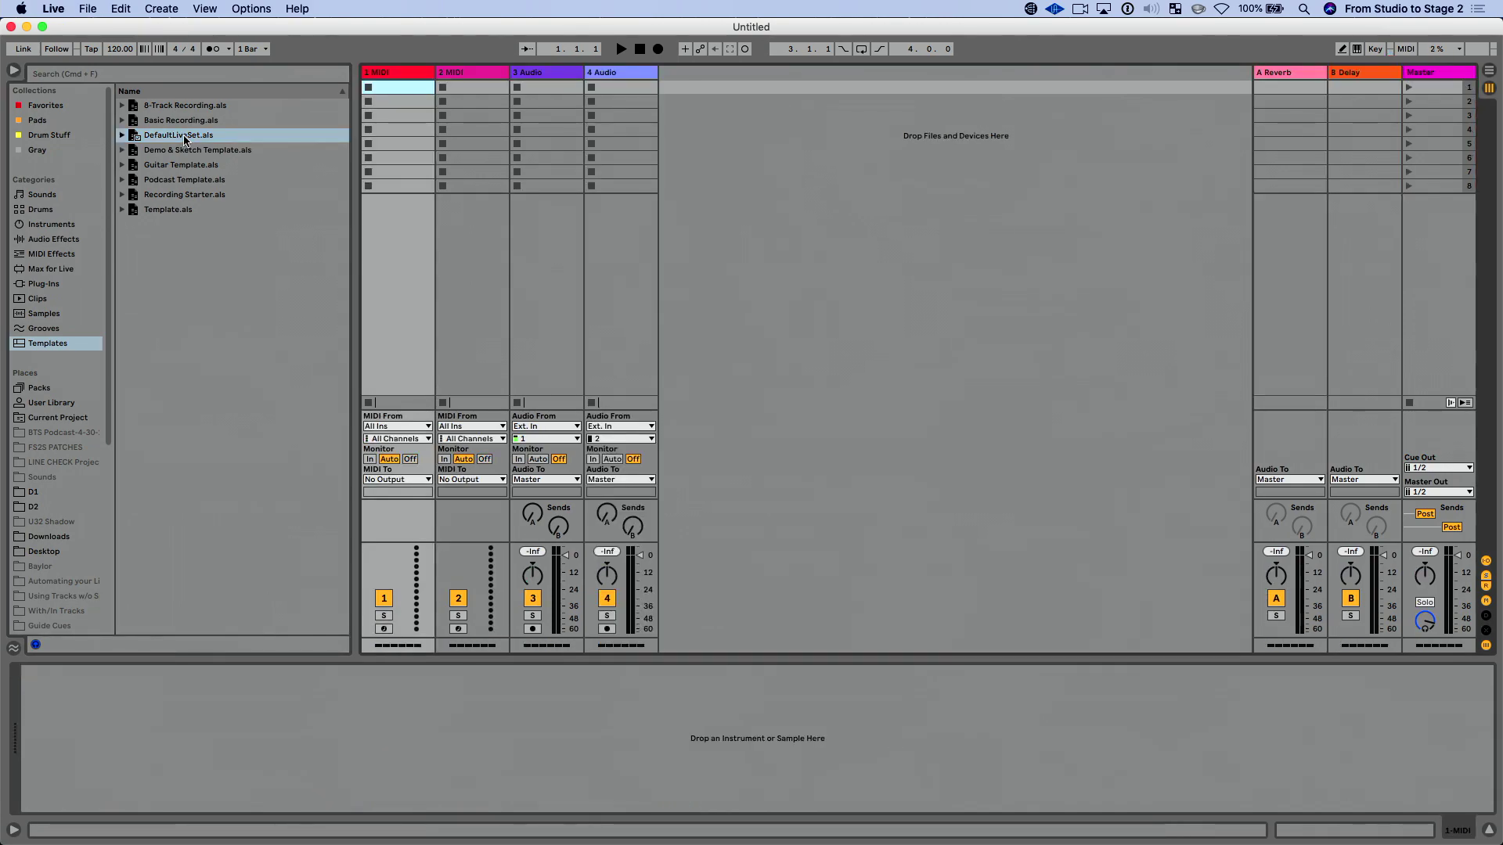